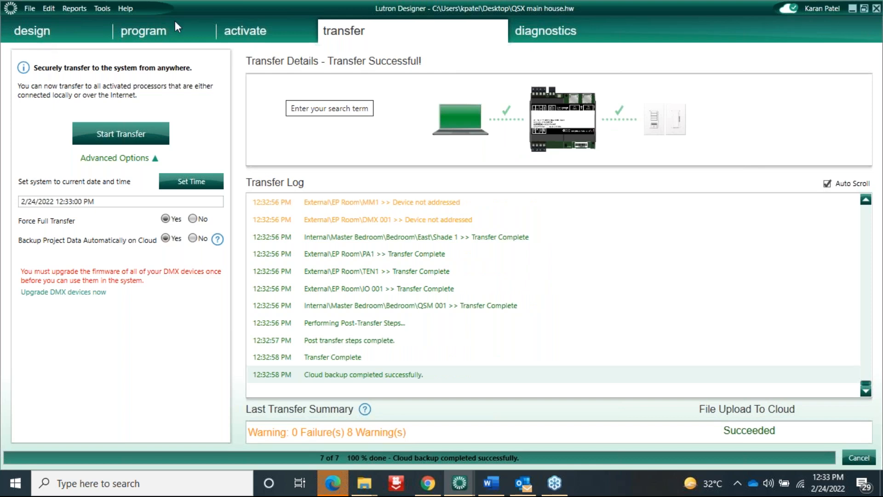
# Switch to the design view with the controls page selected
pyautogui.click(102, 26)
pyautogui.click(83, 31)
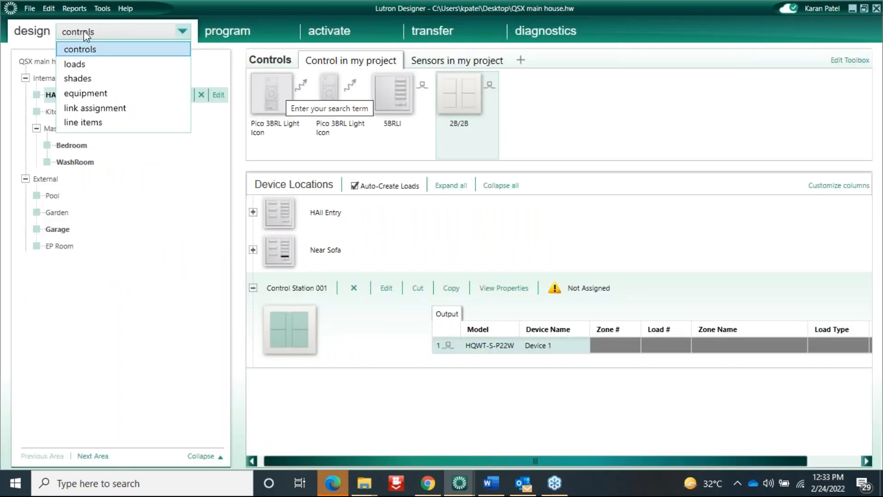
pyautogui.click(79, 48)
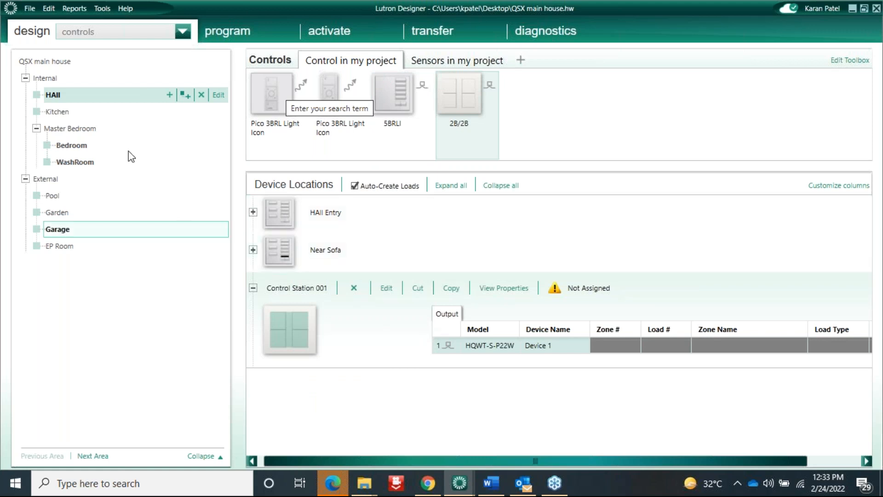
# Show the loads page listing the Hall's five zones, including Hall Curtains as Motor 3-Wire
pyautogui.click(109, 31)
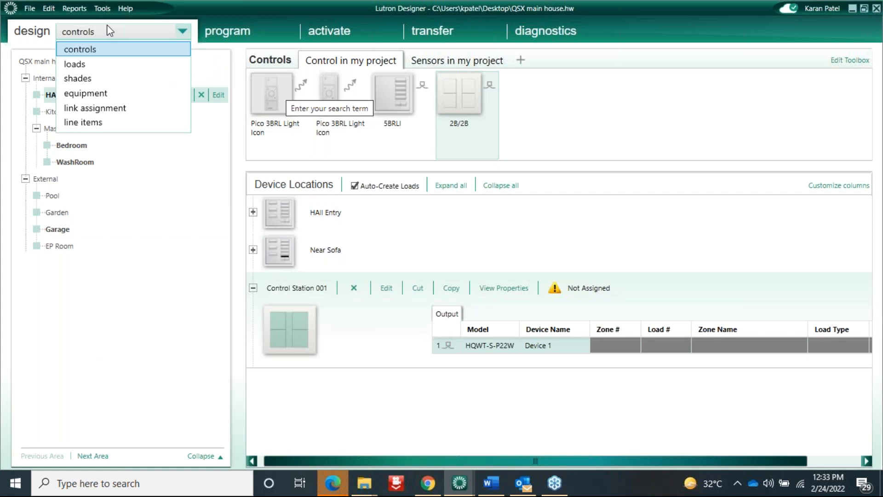
pyautogui.click(75, 64)
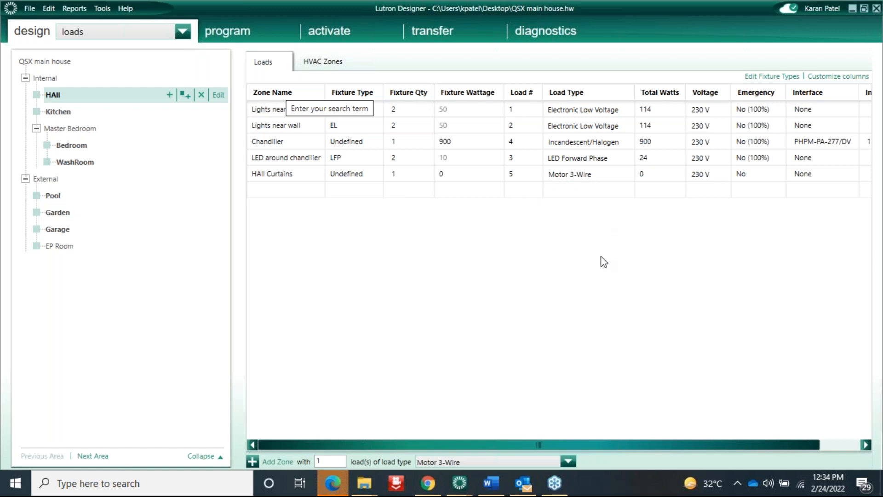
pyautogui.click(114, 38)
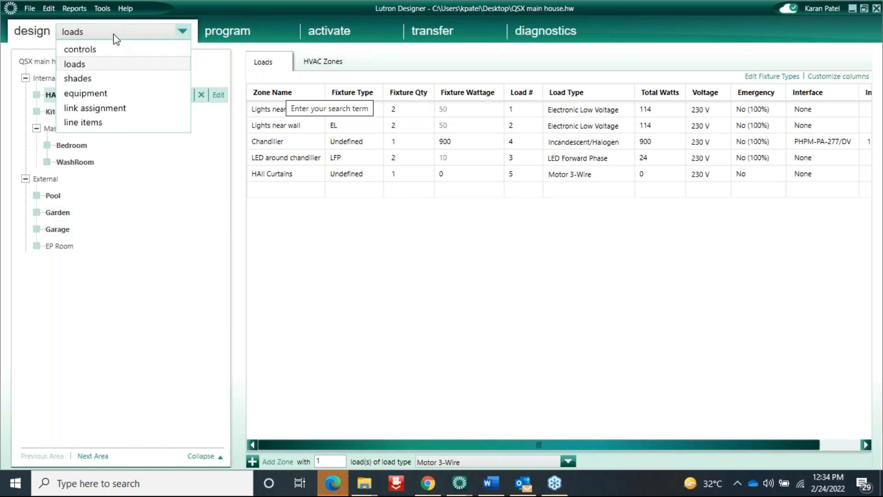
# Go from the shades page to the equipment page offering LV-21, PNL-8 and QS Smart Panel
pyautogui.click(87, 75)
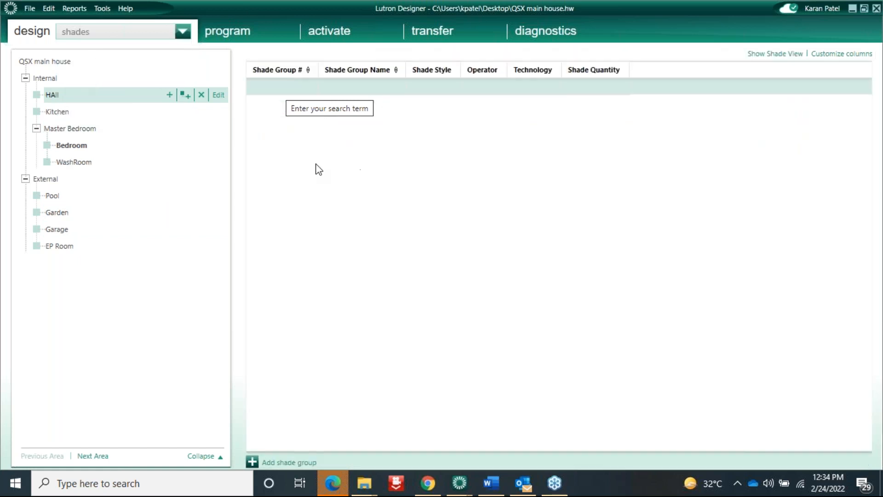
pyautogui.click(107, 31)
pyautogui.click(87, 93)
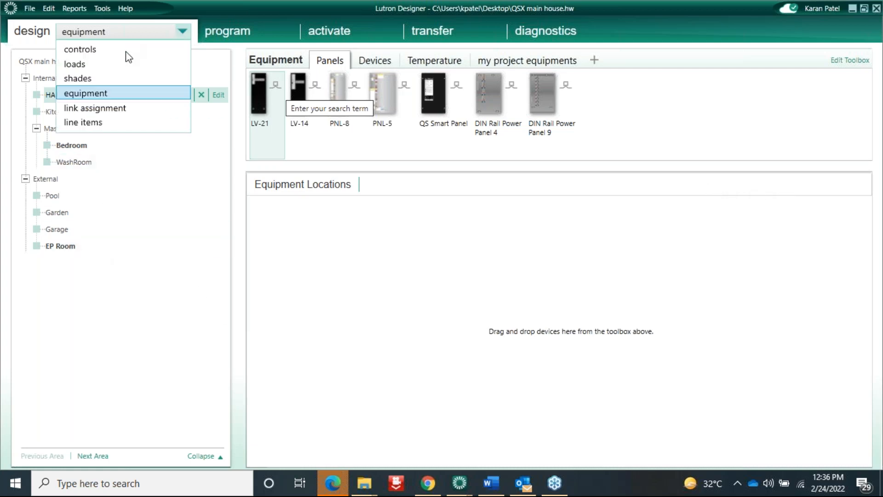
# Review the EP Room and Bedroom equipment, then show the Link 1 (QS) link assignment page
pyautogui.click(61, 247)
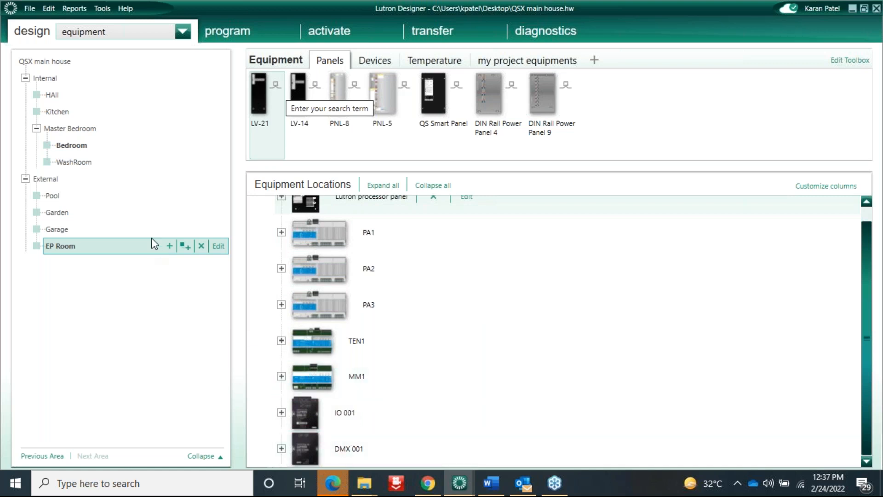
pyautogui.click(75, 146)
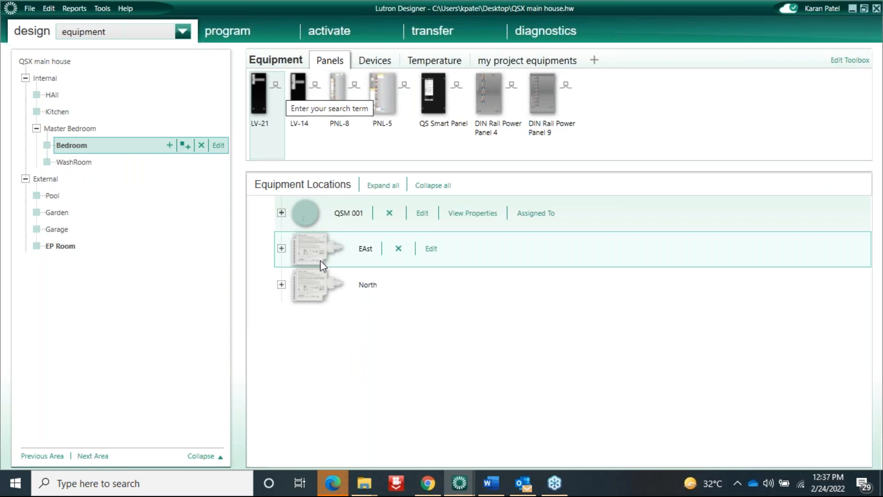
pyautogui.click(146, 36)
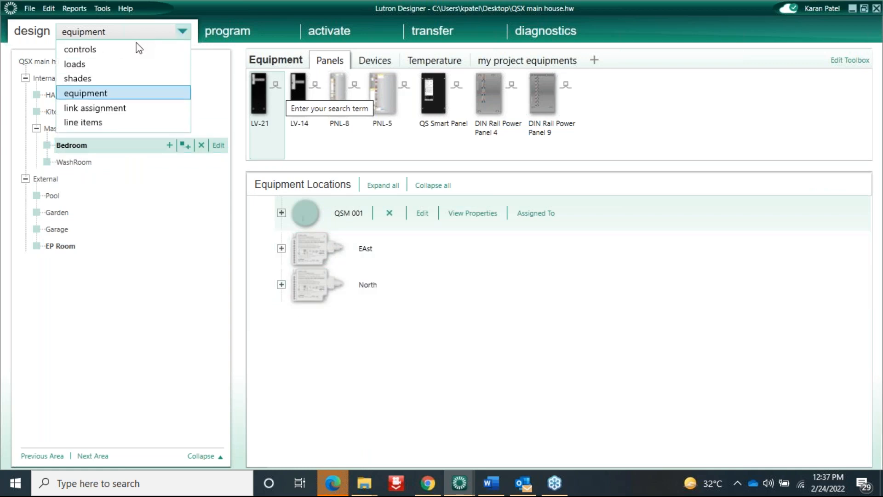
pyautogui.click(105, 111)
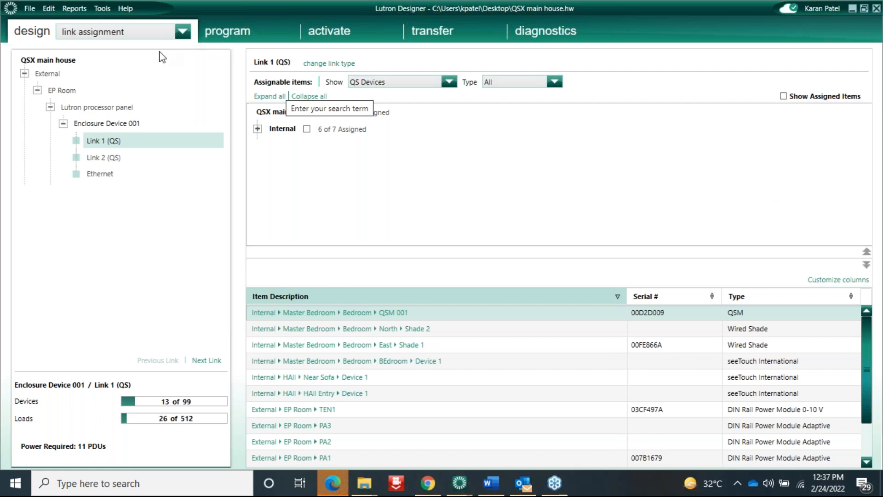
# Leave link assignment unchanged and show the activate view with Enclosure Device 001 at 192.168.1.201
pyautogui.click(150, 31)
pyautogui.click(150, 32)
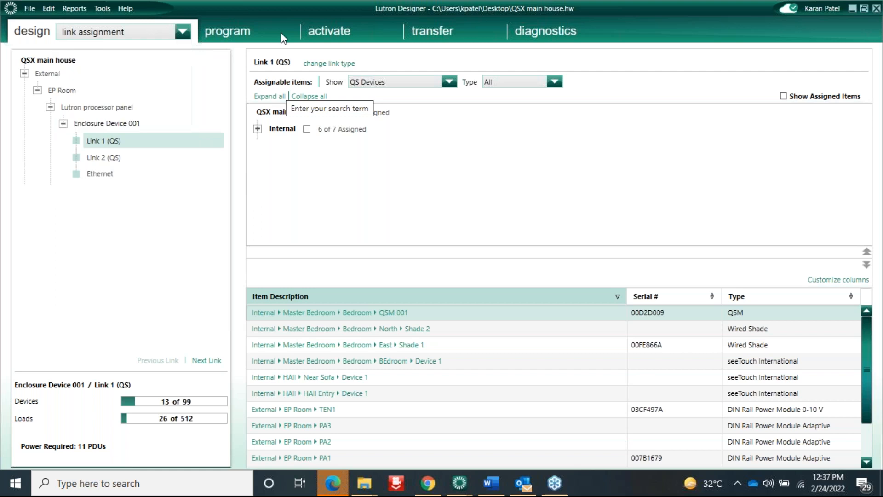
pyautogui.click(332, 28)
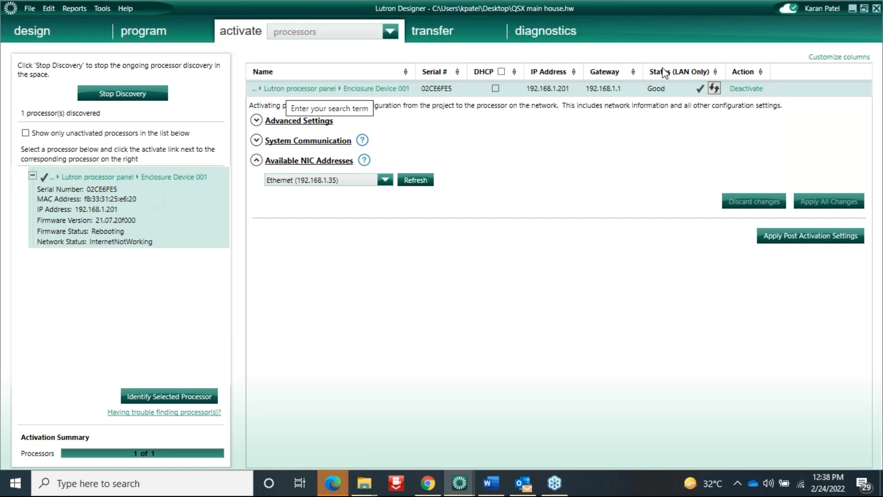
# Show the devices activation page with Link 1 (QS) shade, wall control and equipment status
pyautogui.click(312, 32)
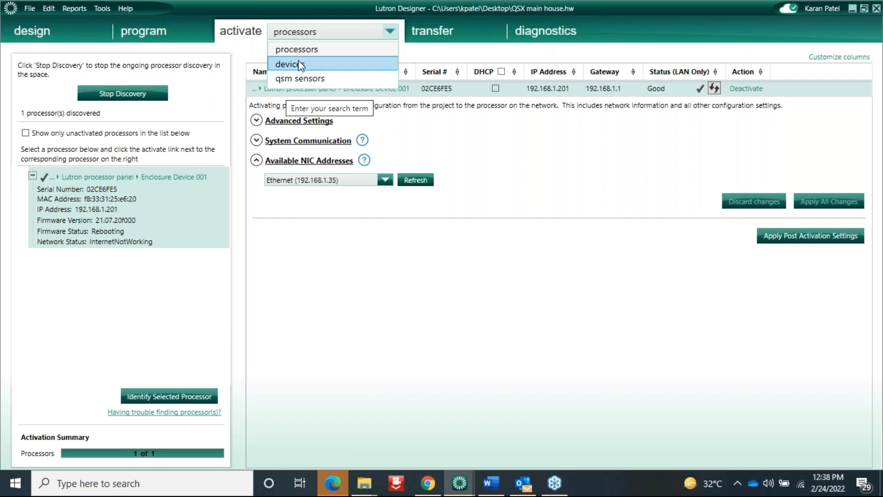
pyautogui.moveTo(295, 37)
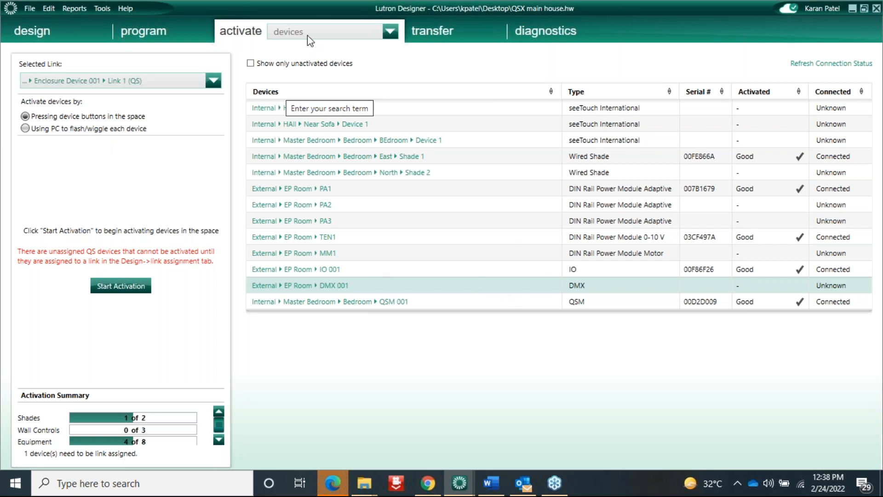
pyautogui.click(389, 31)
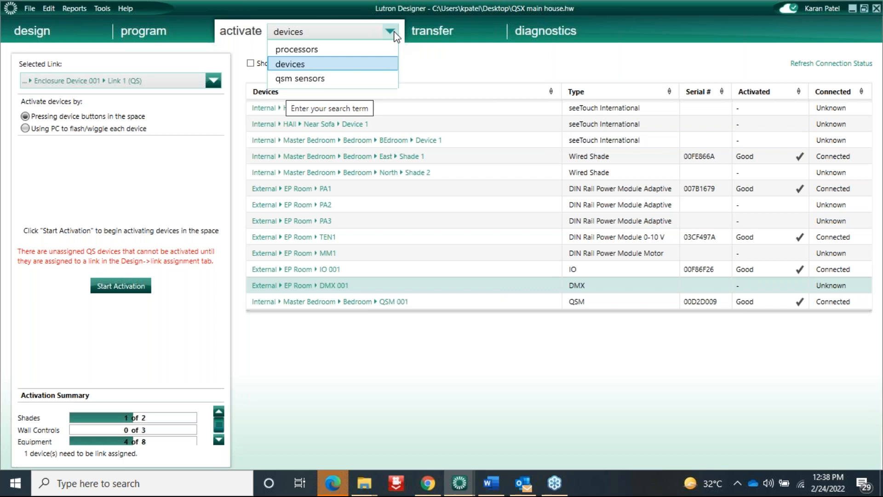
pyautogui.click(316, 79)
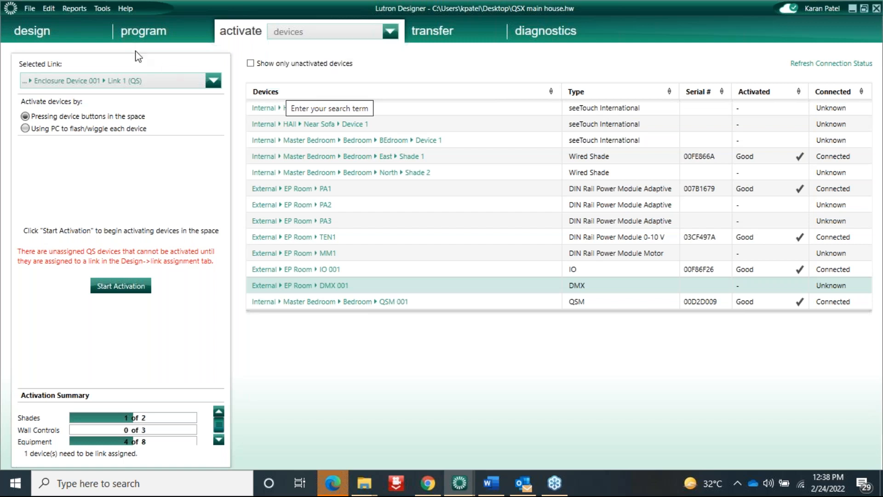
# Keep Control Station 001 button 1 on Toggle with Lighting - Zones, expanding HAll's four zones
pyautogui.click(145, 28)
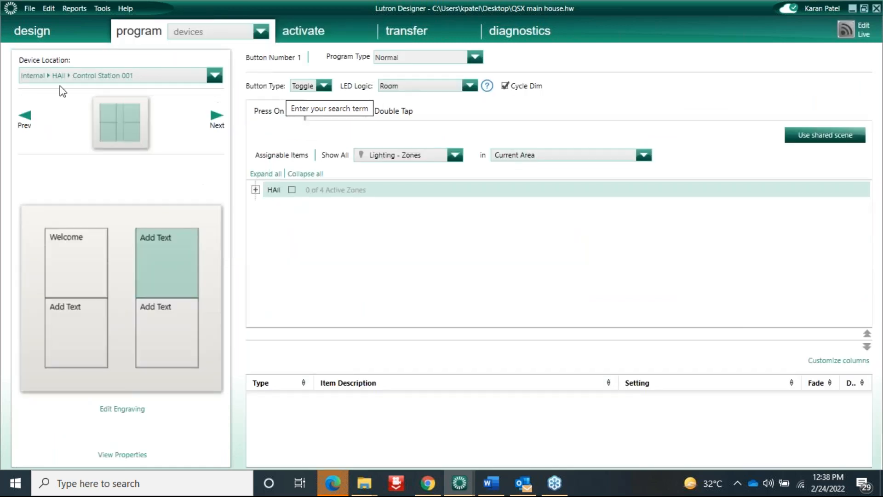
pyautogui.click(325, 86)
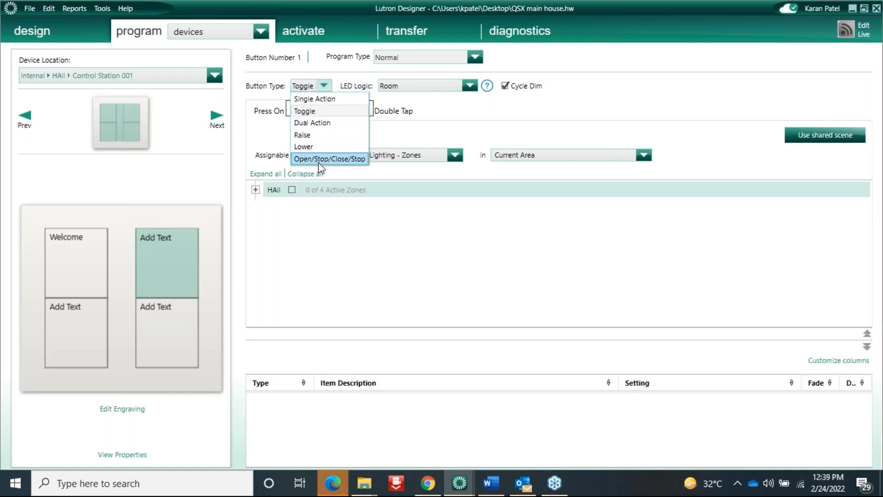
pyautogui.click(435, 138)
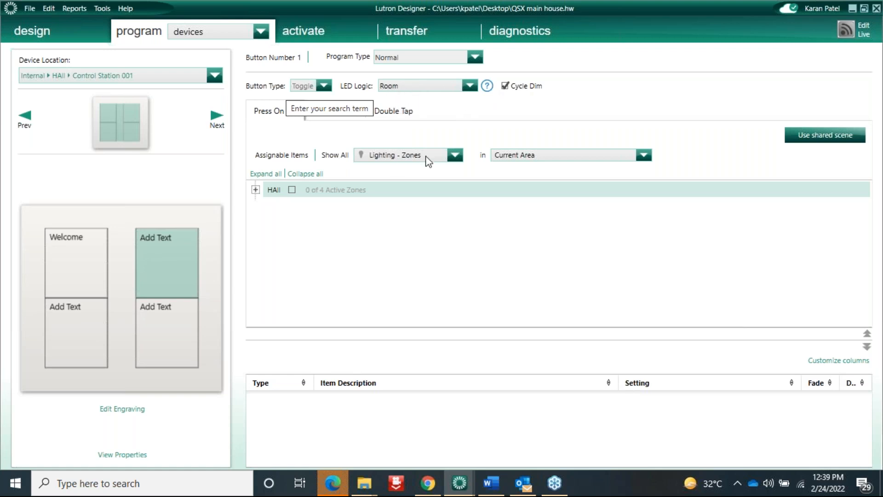
pyautogui.click(455, 155)
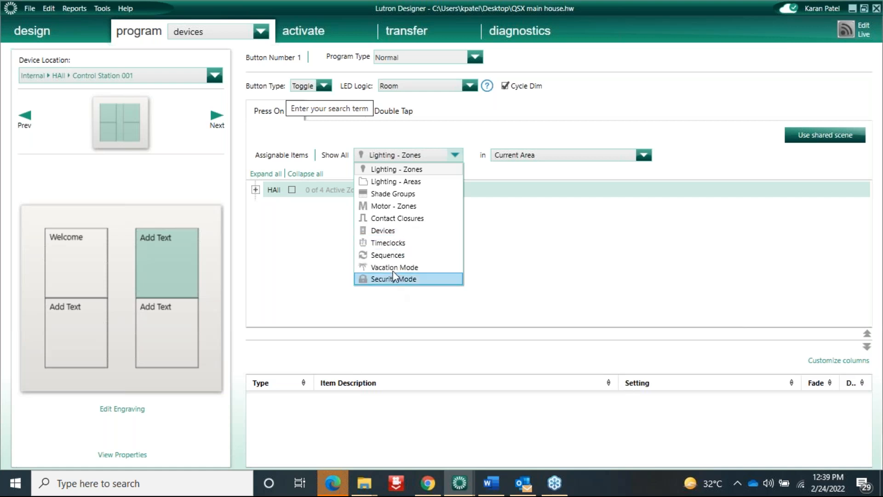
pyautogui.click(501, 305)
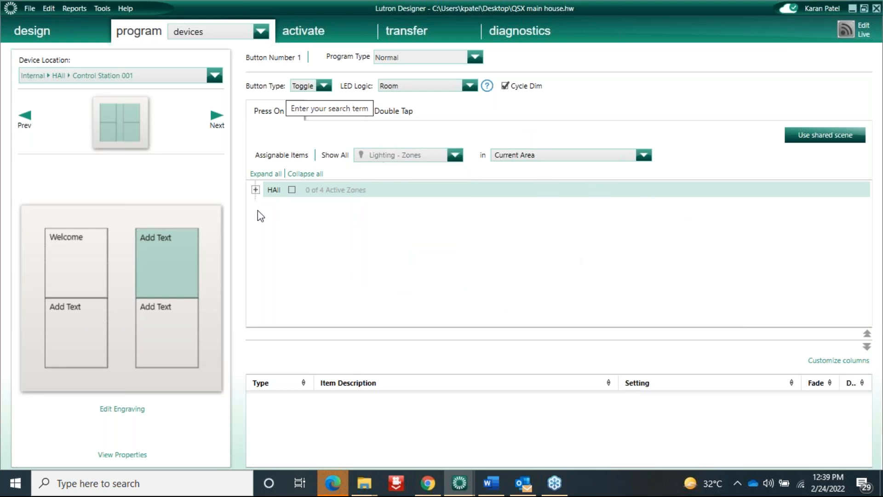
pyautogui.click(255, 189)
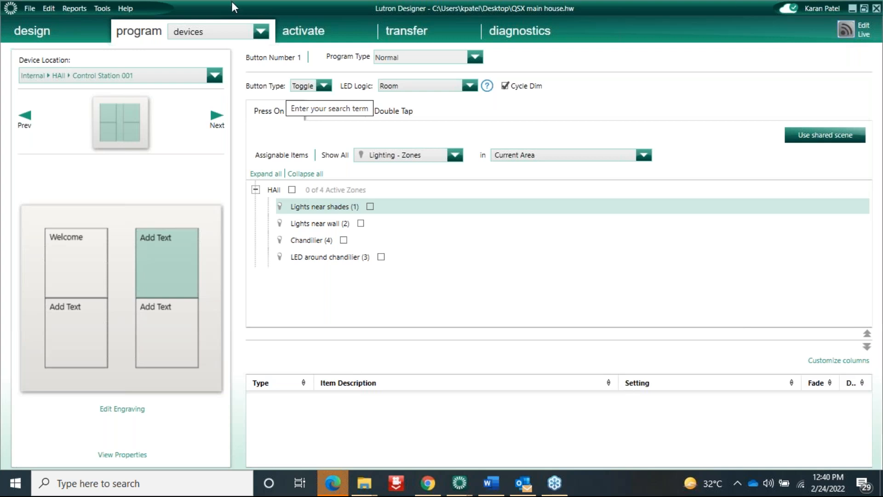
# Leave Device Location unchanged and bring up the QSX programming guide in Word
pyautogui.click(181, 78)
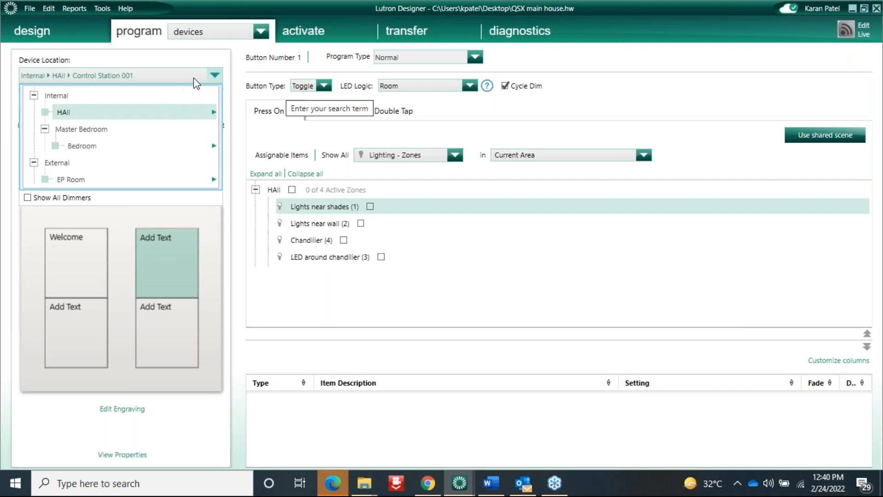
pyautogui.click(495, 420)
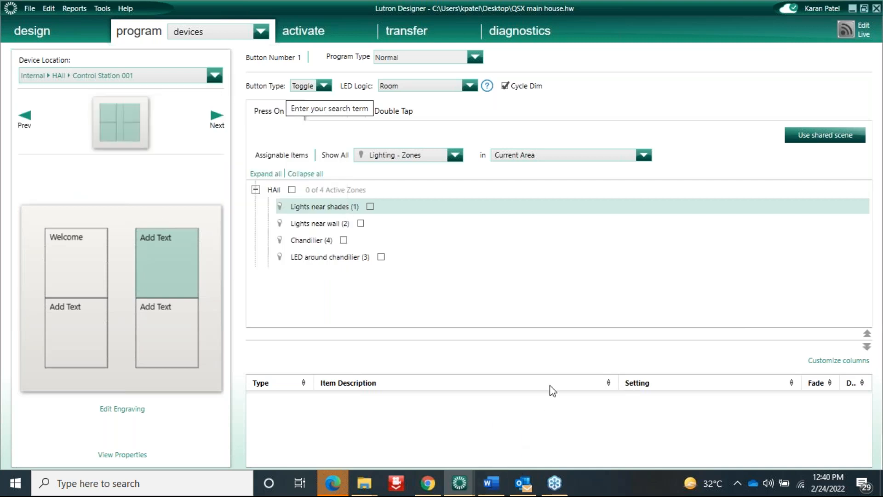
pyautogui.click(492, 483)
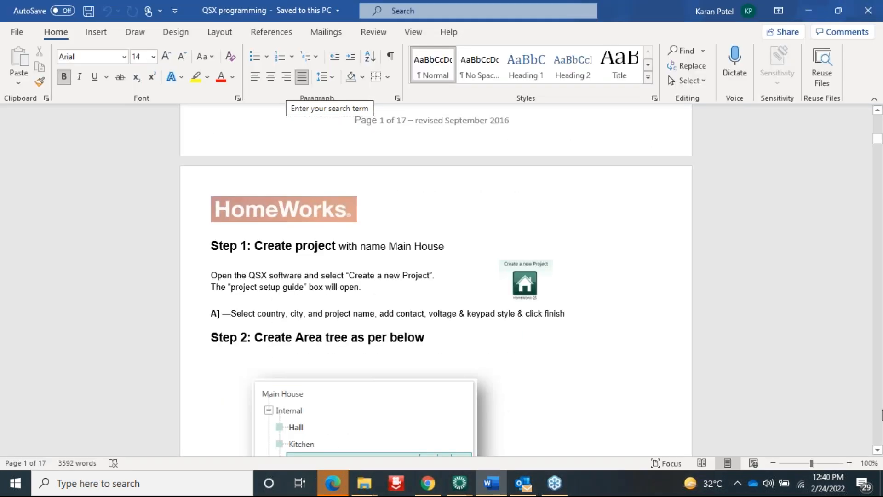
# Read through the Word programming notes, then return to Control Station 001's program view
pyautogui.click(877, 413)
pyautogui.moveTo(877, 413); pyautogui.dragTo(877, 412)
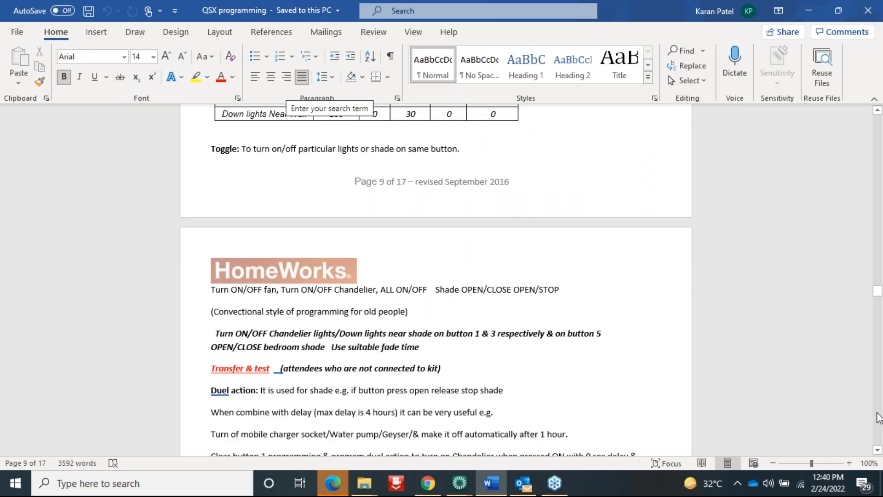
pyautogui.moveTo(877, 413); pyautogui.dragTo(878, 412)
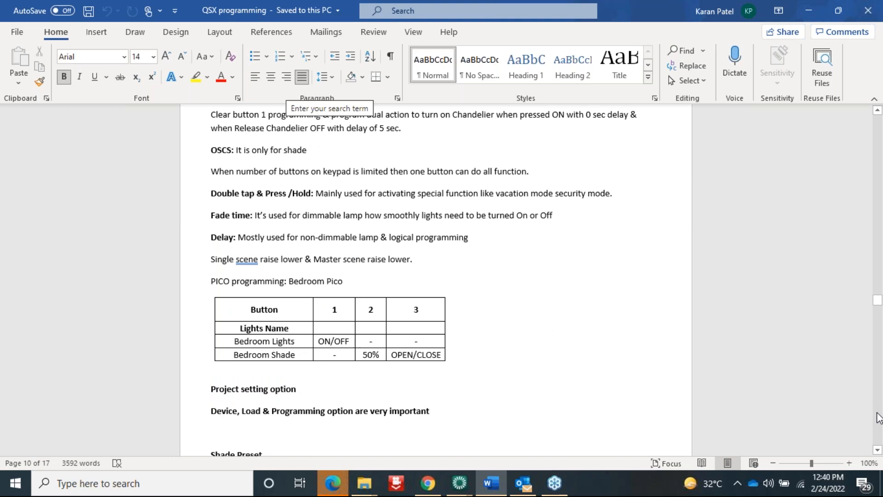
pyautogui.click(878, 413)
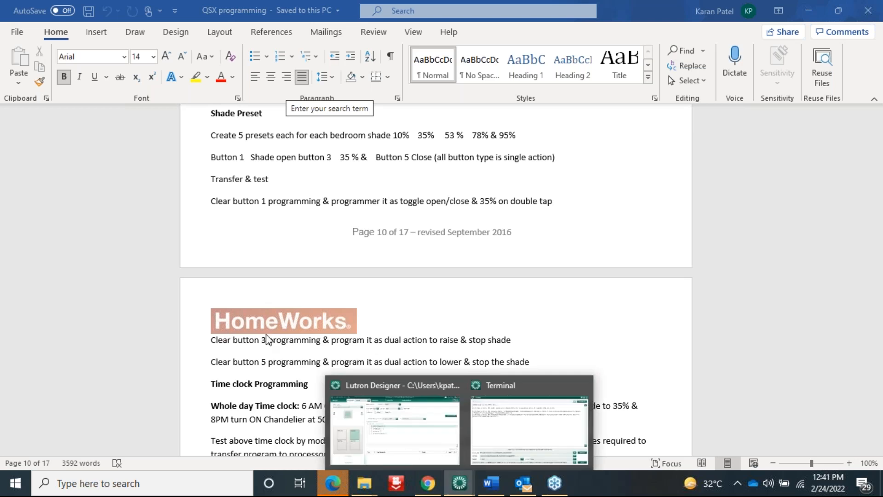
pyautogui.click(424, 439)
pyautogui.click(256, 262)
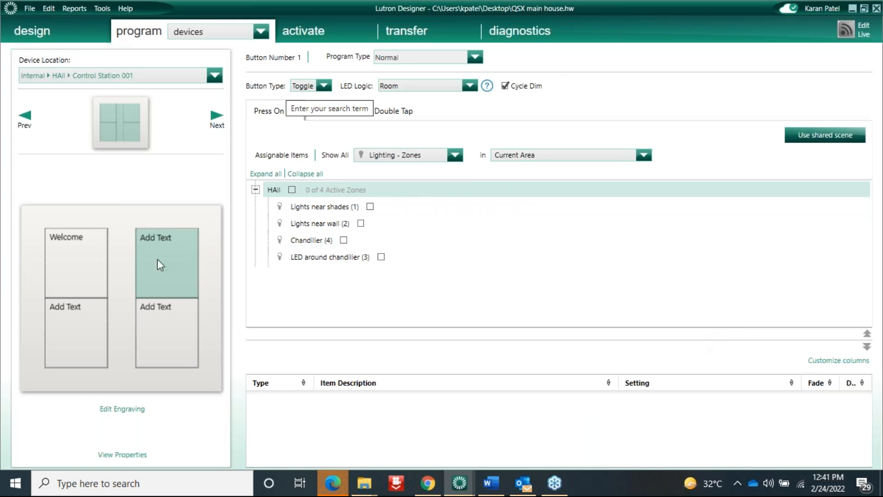
# In timeclock programming, rename Project Timeclock to 'Lights' and show its empty weekly events list
pyautogui.click(214, 32)
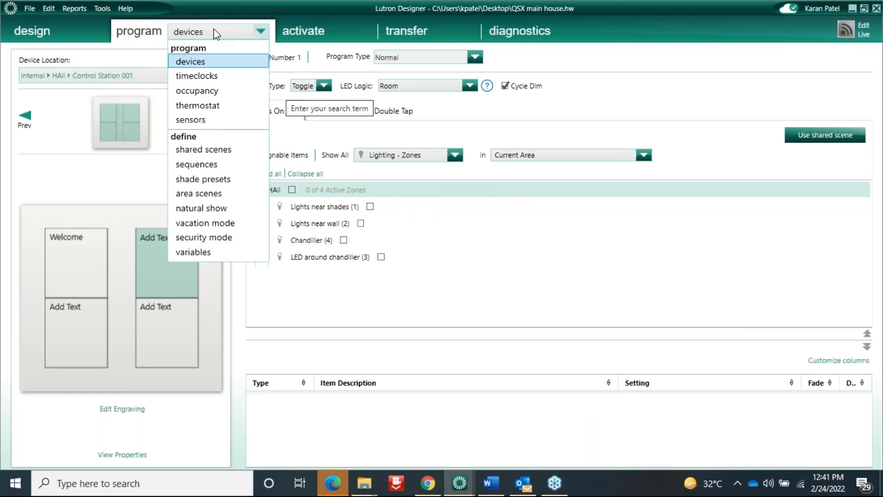
pyautogui.click(197, 76)
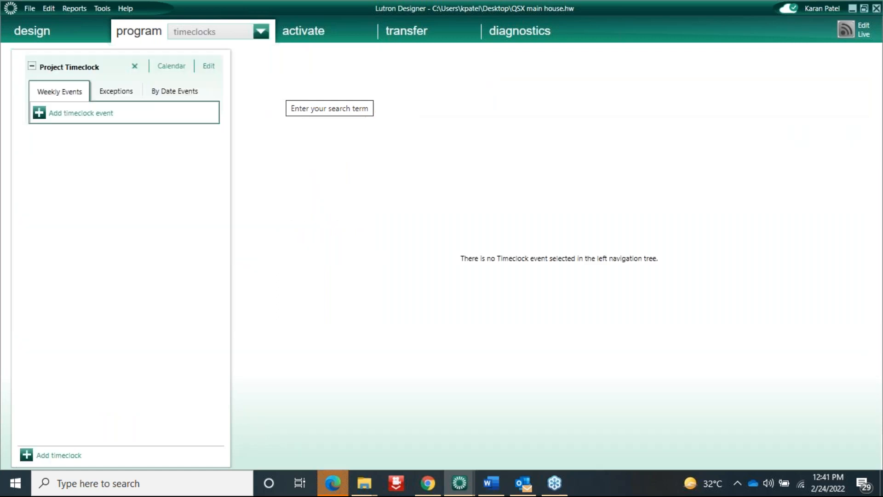
pyautogui.doubleClick(97, 67)
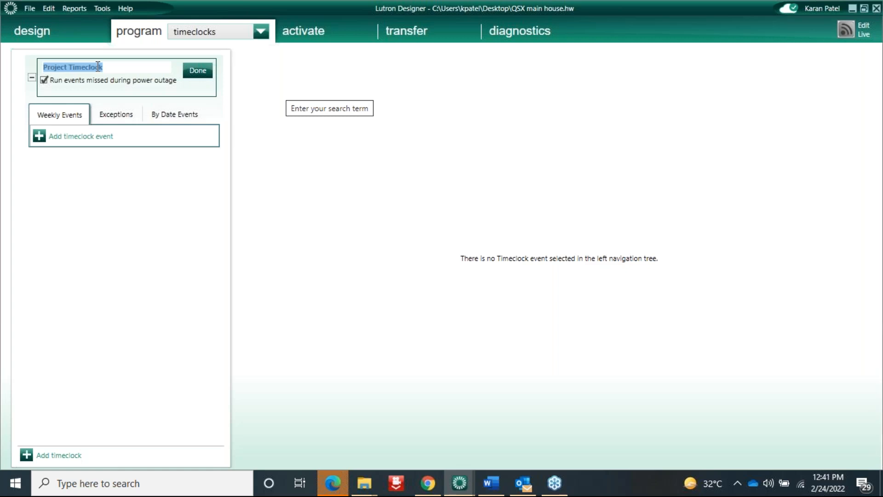
pyautogui.write('Lights')
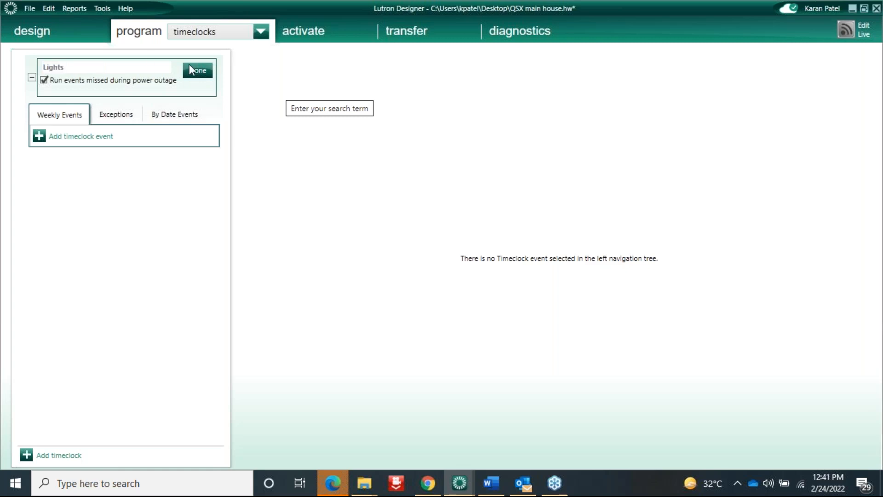
pyautogui.click(198, 68)
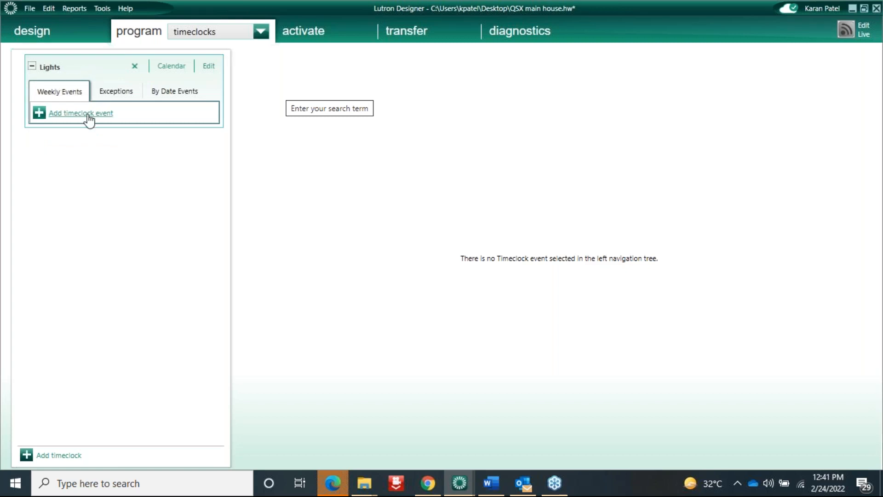
pyautogui.click(33, 67)
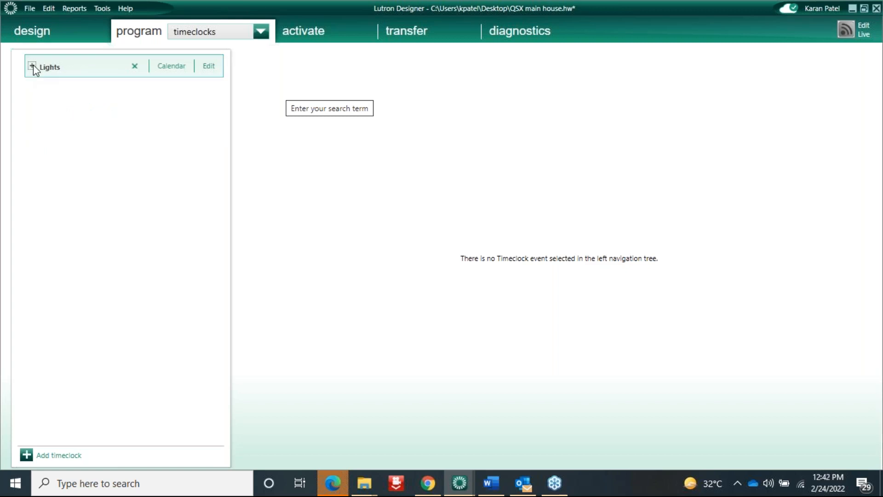
pyautogui.click(31, 68)
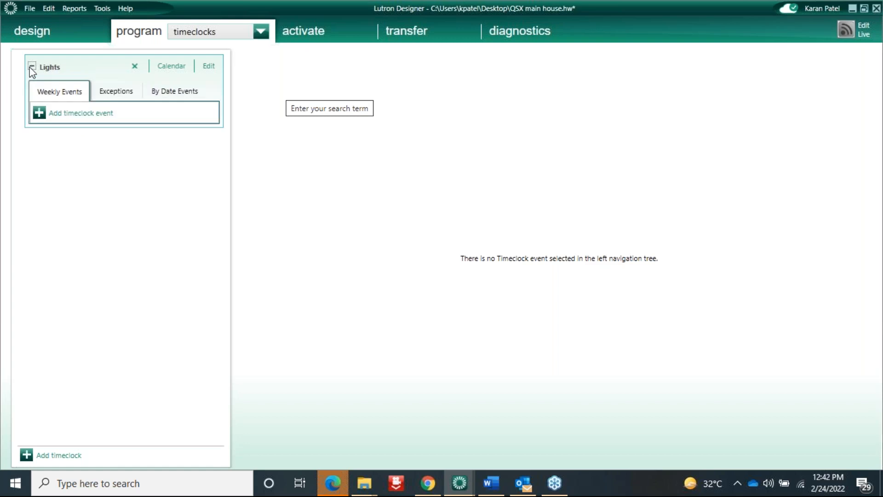
# Add two weekly events to Lights and rename the first 'PAssage on'
pyautogui.click(77, 114)
pyautogui.click(74, 202)
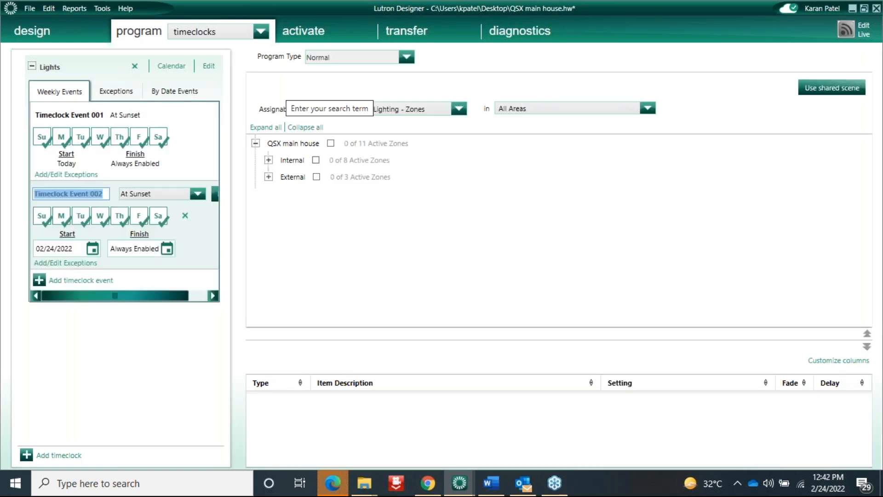
pyautogui.click(81, 119)
pyautogui.write('P')
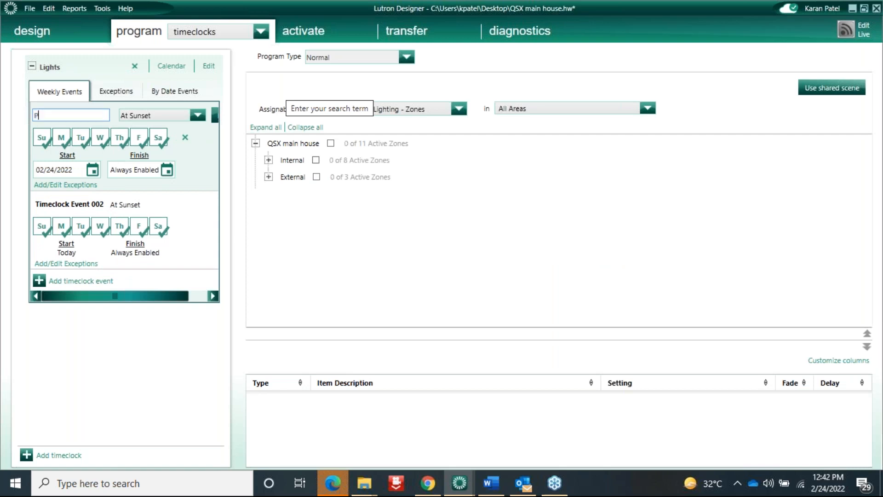
pyautogui.write('Assage on')
# Schedule the PAssage on event At Sunset
pyautogui.click(177, 114)
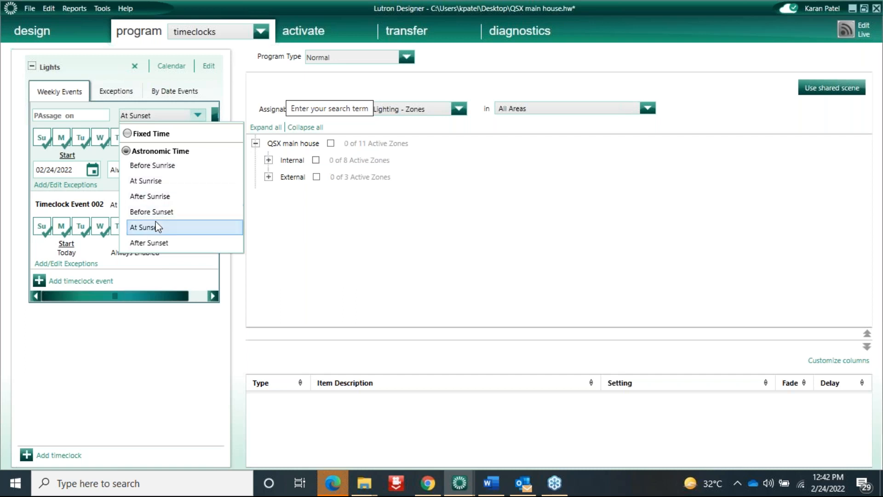
pyautogui.click(153, 198)
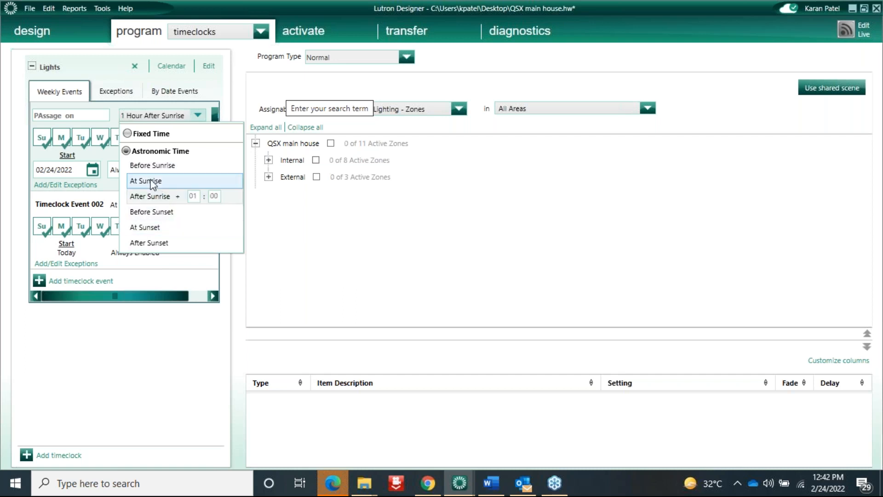
pyautogui.click(148, 229)
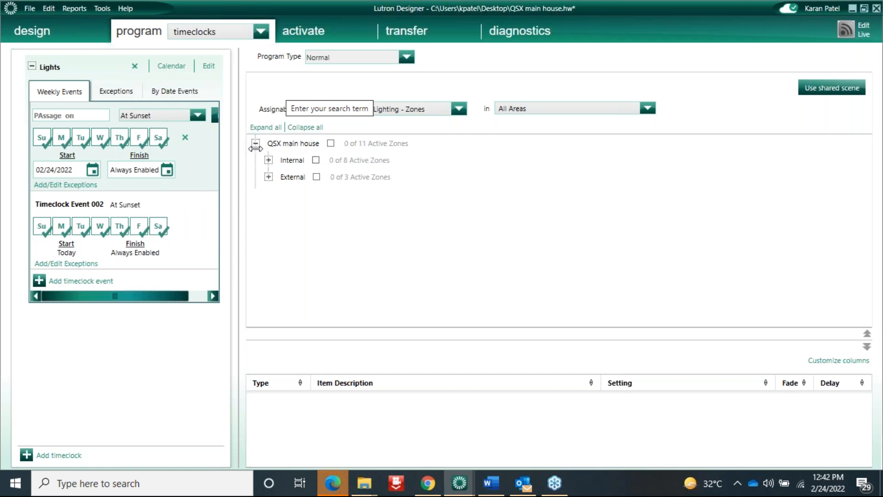
# In the PAssage on event, switch External > Garden > Lights around pool (10) On with 0 s delay
pyautogui.moveTo(239, 146); pyautogui.dragTo(305, 139)
pyautogui.click(335, 160)
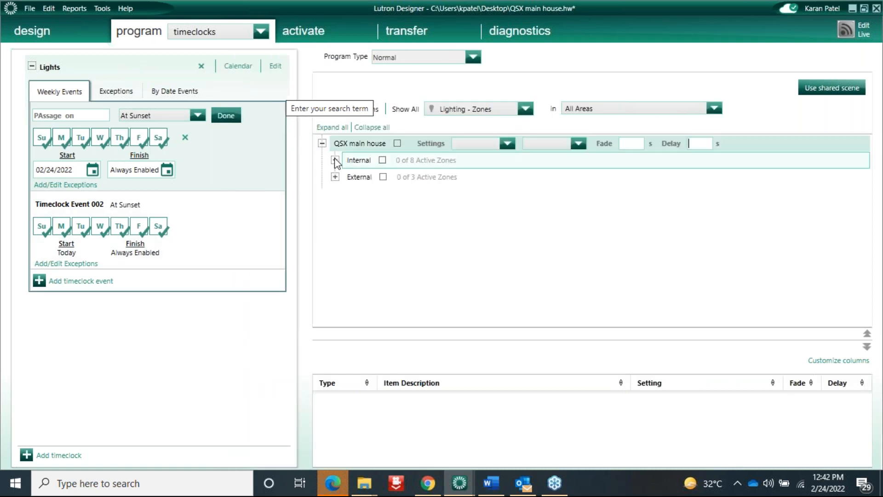
pyautogui.click(335, 227)
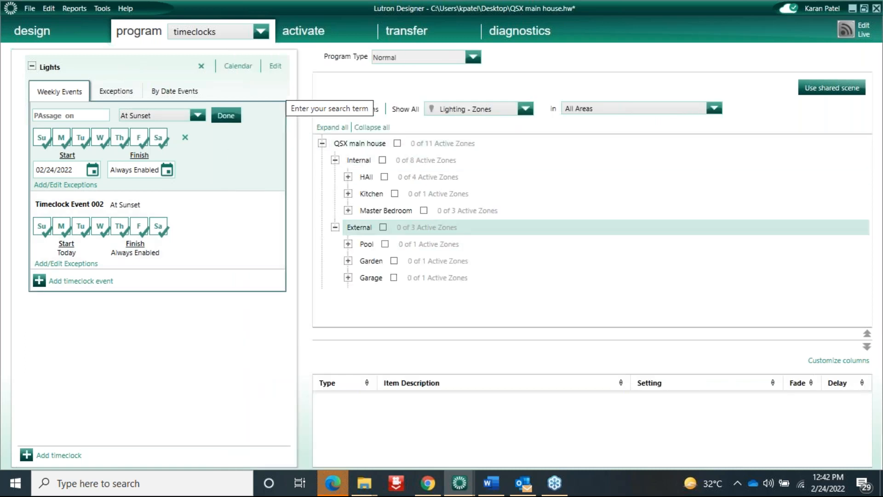
pyautogui.click(349, 261)
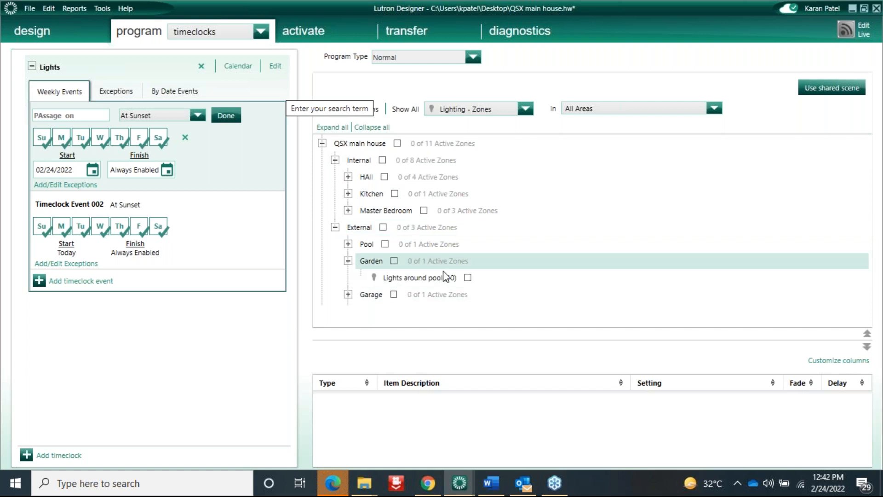
pyautogui.click(468, 277)
pyautogui.click(469, 278)
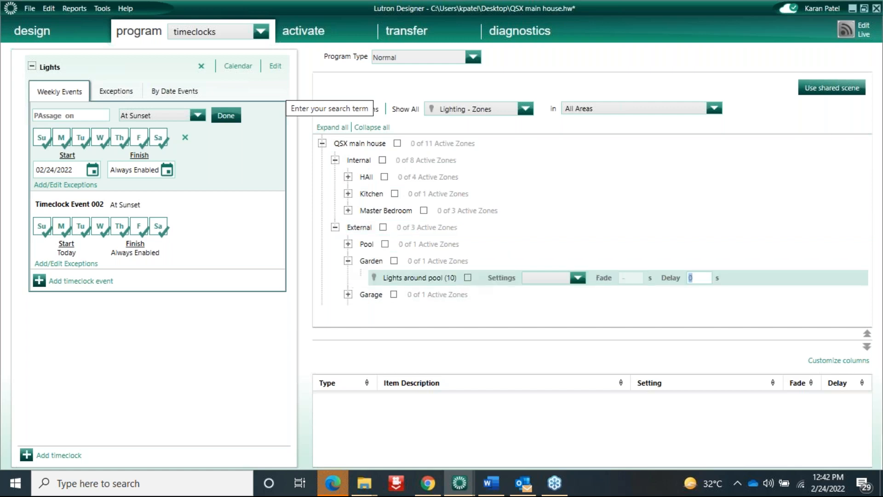
pyautogui.click(468, 278)
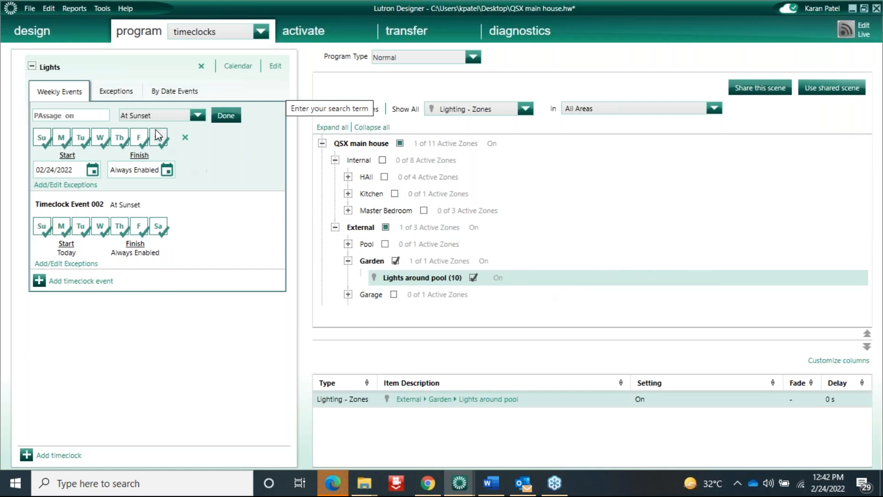
# Rename PAssage on to 'External on' and Timeclock Event 002 to EX OFF
pyautogui.click(74, 205)
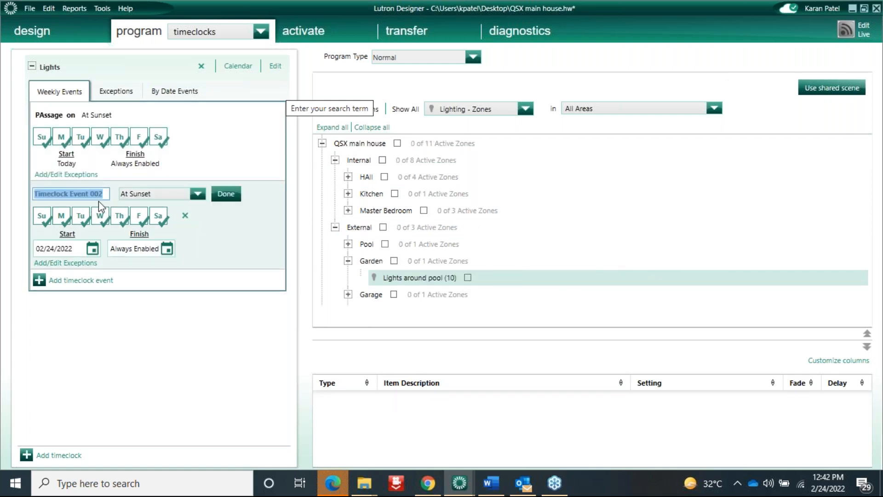
pyautogui.moveTo(68, 118)
pyautogui.click(67, 116)
pyautogui.write('External ')
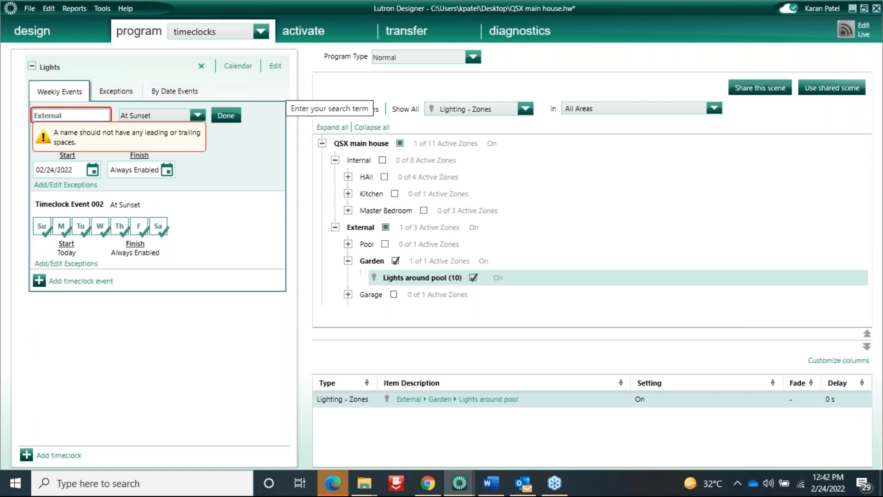
pyautogui.write('on')
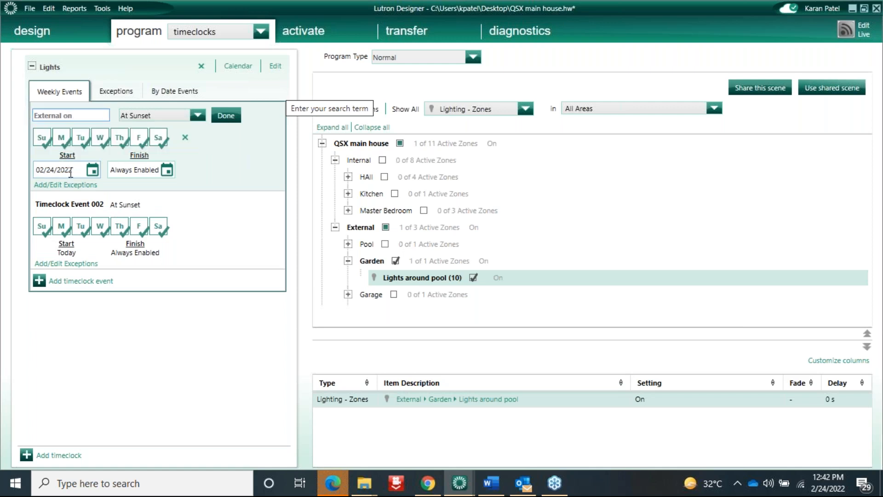
pyautogui.click(65, 208)
pyautogui.write('OF')
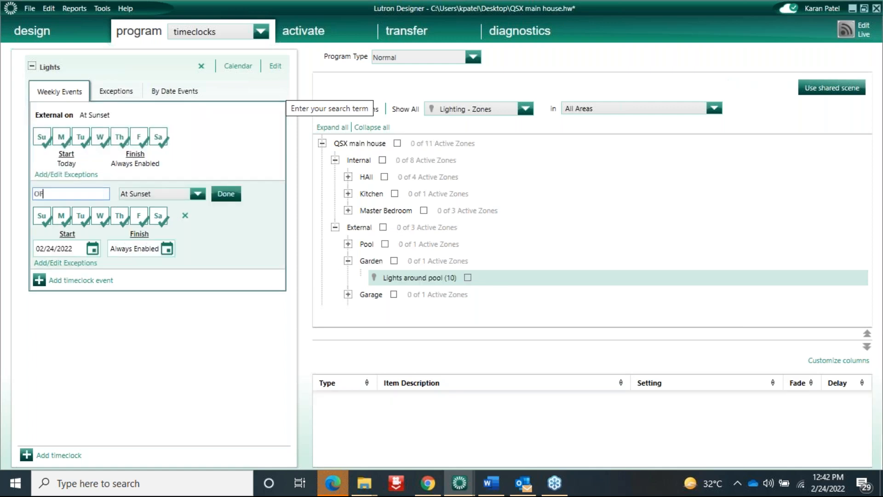
pyautogui.write('EX OFF')
# Set the EX OFF event to a fixed time of 12:00 AM
pyautogui.click(198, 194)
pyautogui.click(127, 214)
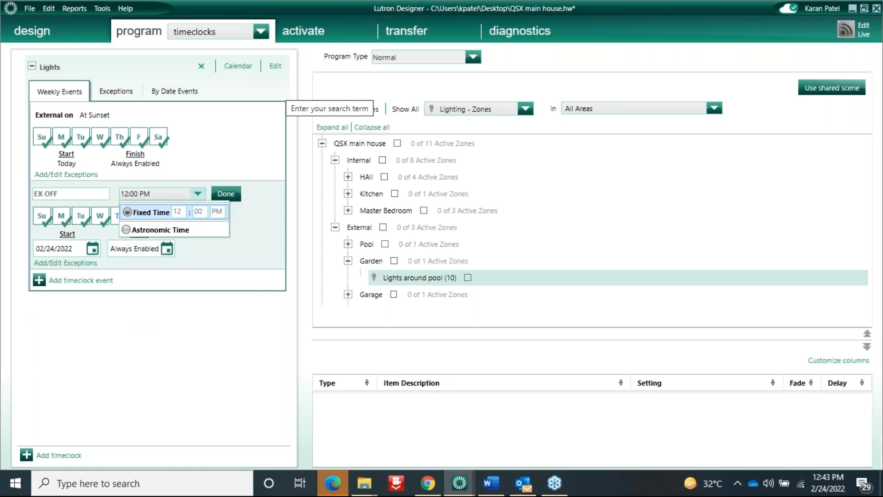
pyautogui.click(218, 212)
pyautogui.write('a')
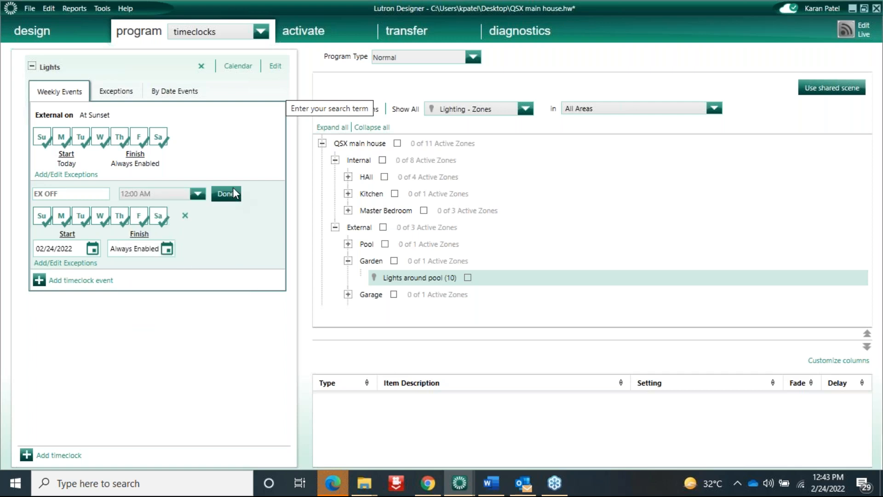
pyautogui.click(226, 193)
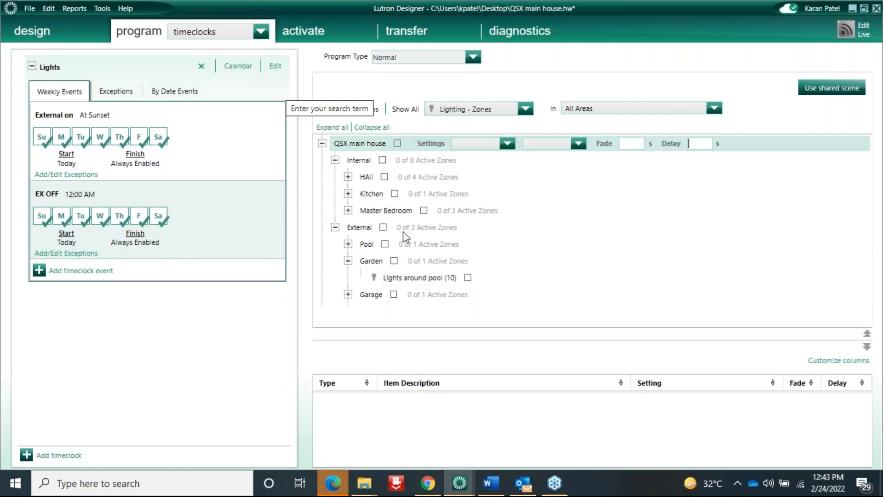
# Make EX OFF switch Lights around pool Off, then collapse the Lights timeclock
pyautogui.click(468, 277)
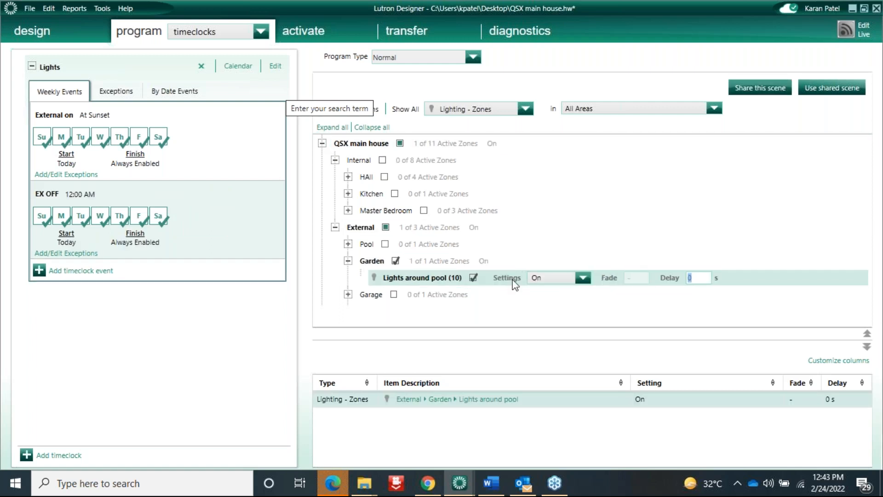
pyautogui.click(582, 279)
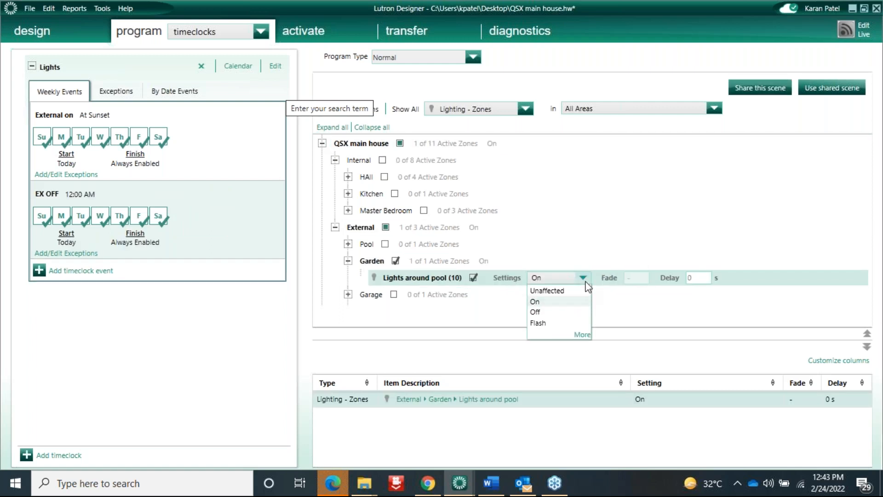
pyautogui.click(536, 312)
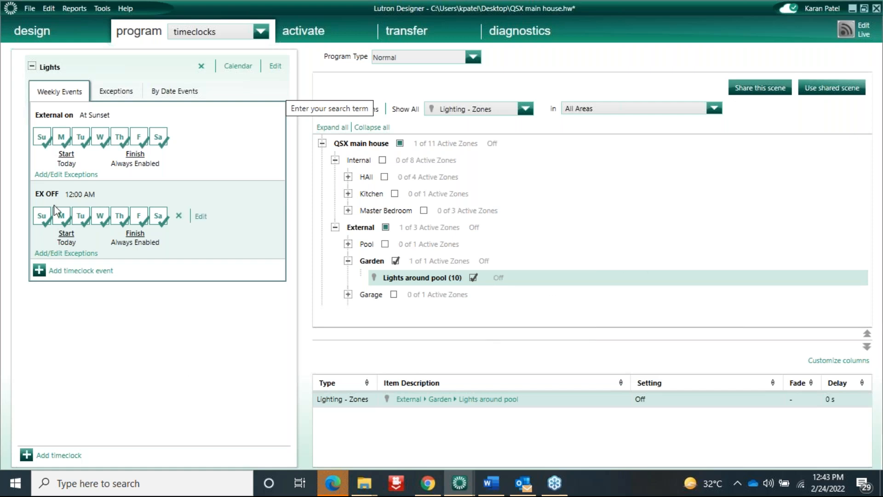
pyautogui.click(32, 66)
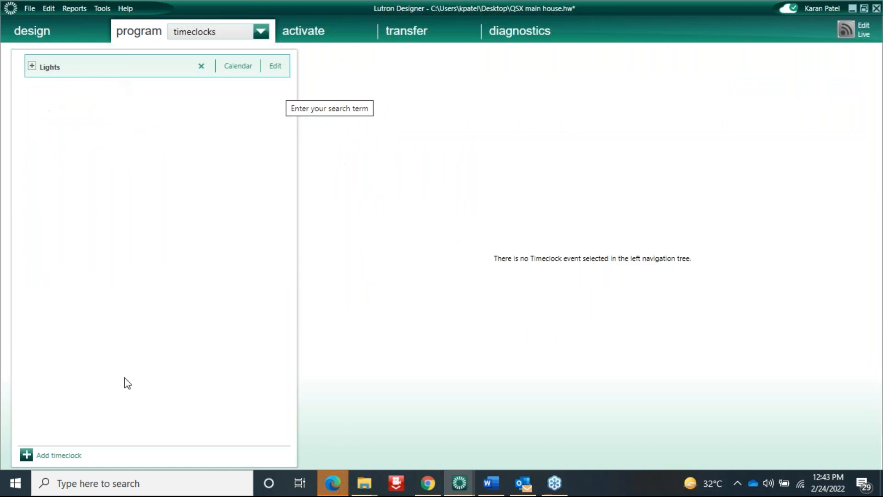
# Create a Shades timeclock with an OPen event scheduled At Sunrise
pyautogui.click(58, 456)
pyautogui.write('Shades')
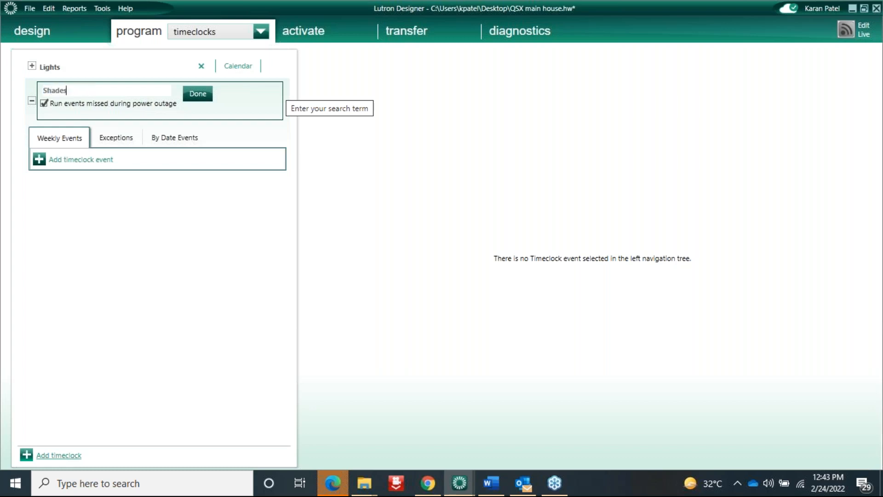
pyautogui.click(197, 94)
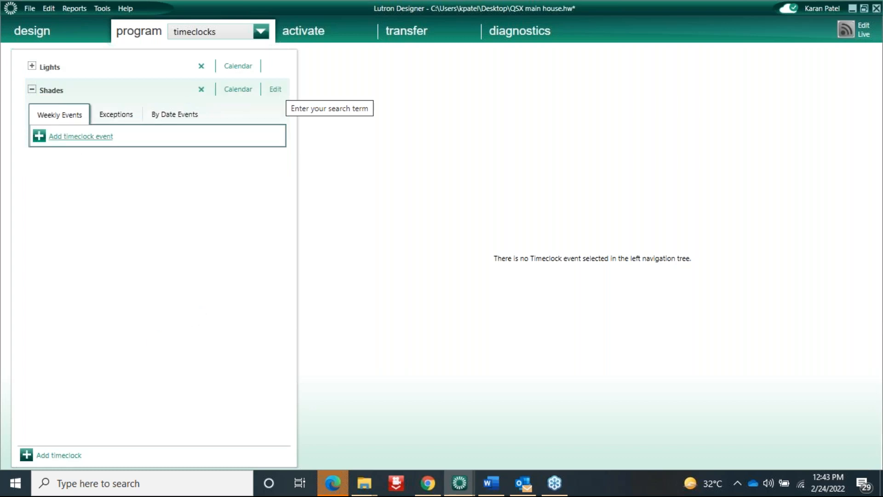
pyautogui.click(81, 136)
pyautogui.write('OPen')
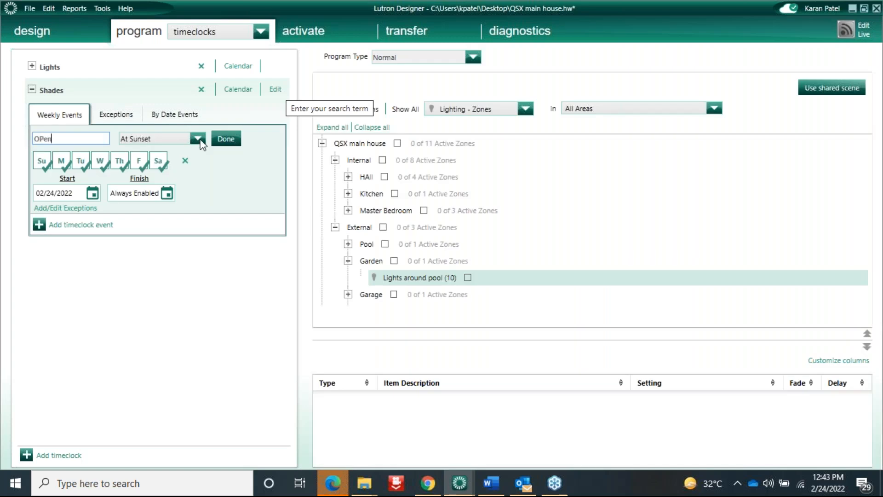
pyautogui.click(197, 138)
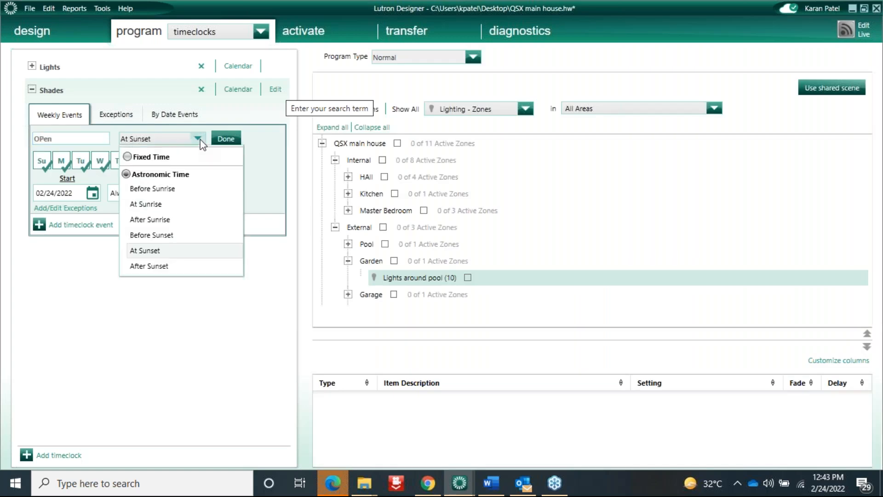
pyautogui.click(154, 208)
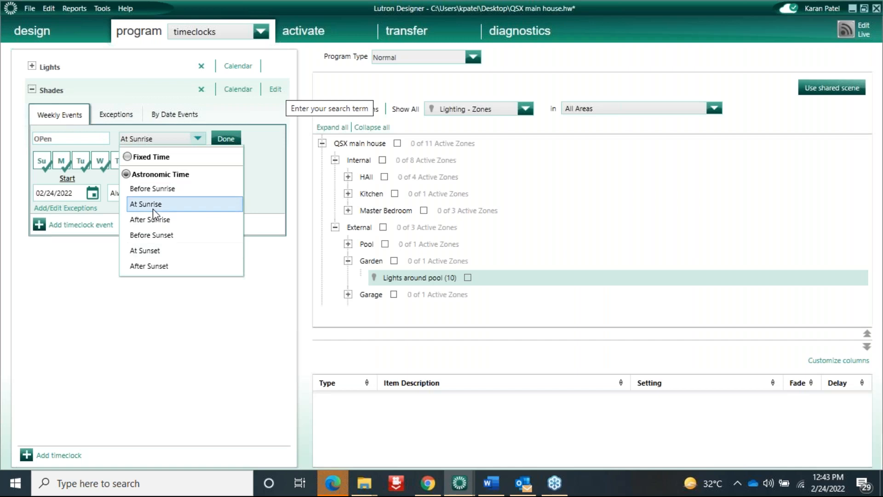
# Show shade groups and include all Master Bedroom shade groups (East and North) in OPen
pyautogui.click(526, 109)
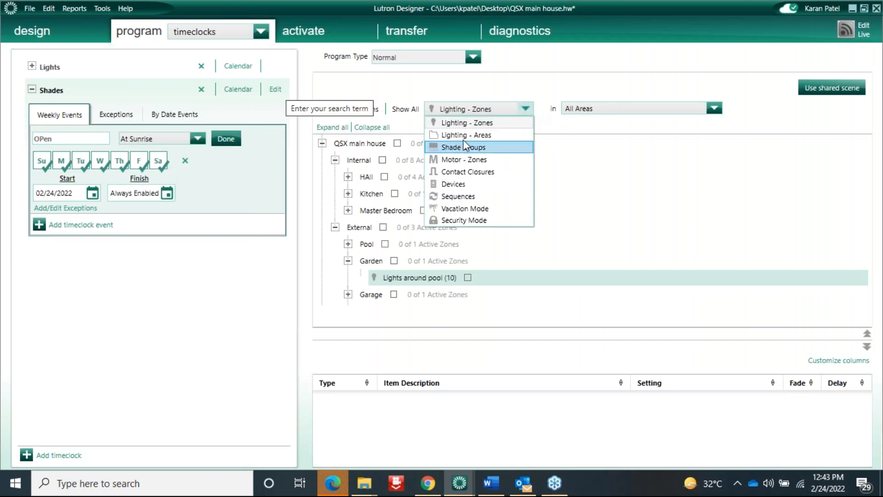
pyautogui.click(464, 147)
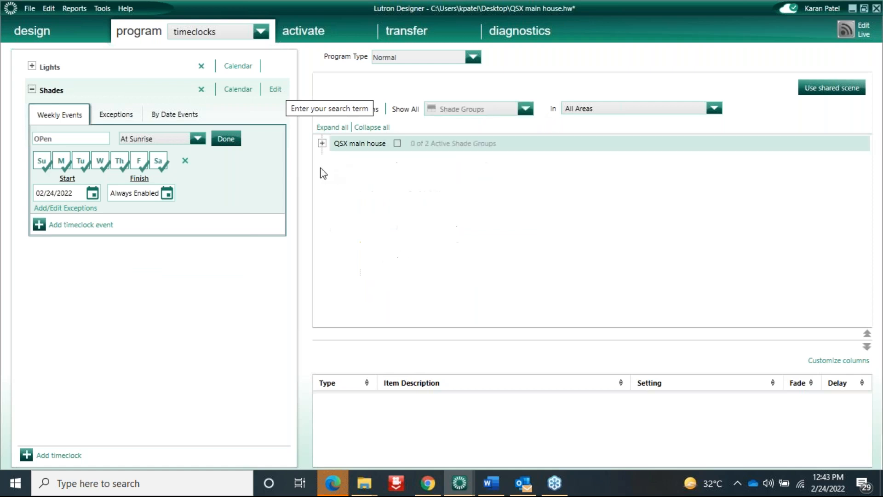
pyautogui.click(322, 143)
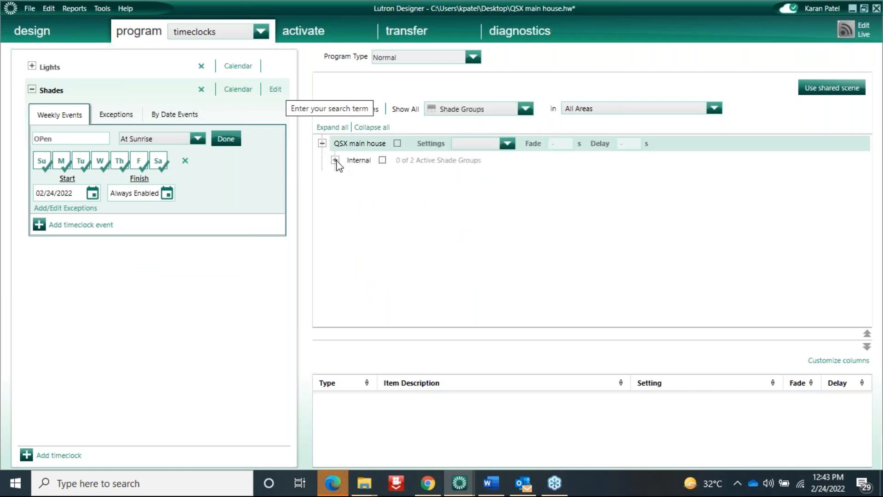
pyautogui.click(335, 160)
pyautogui.click(348, 177)
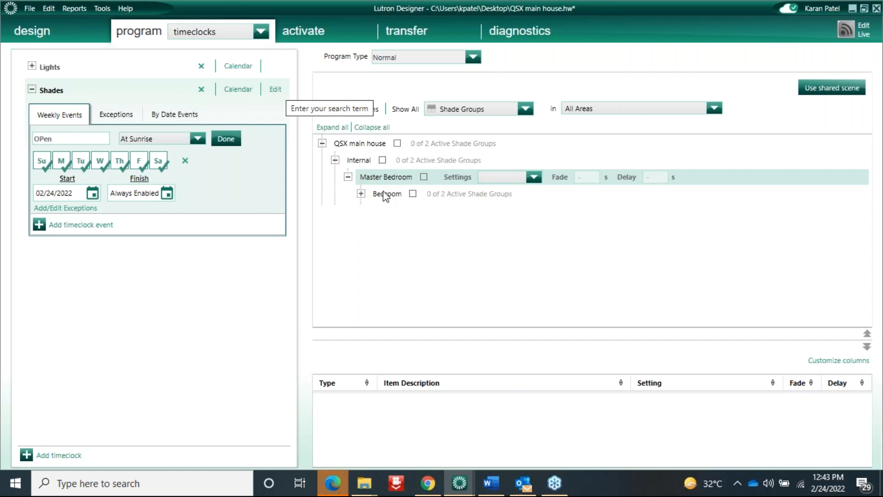
pyautogui.click(361, 194)
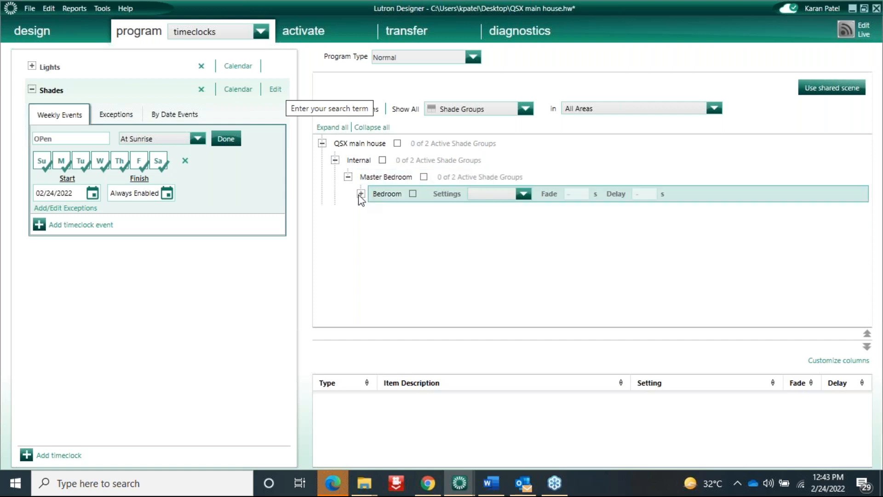
pyautogui.click(424, 178)
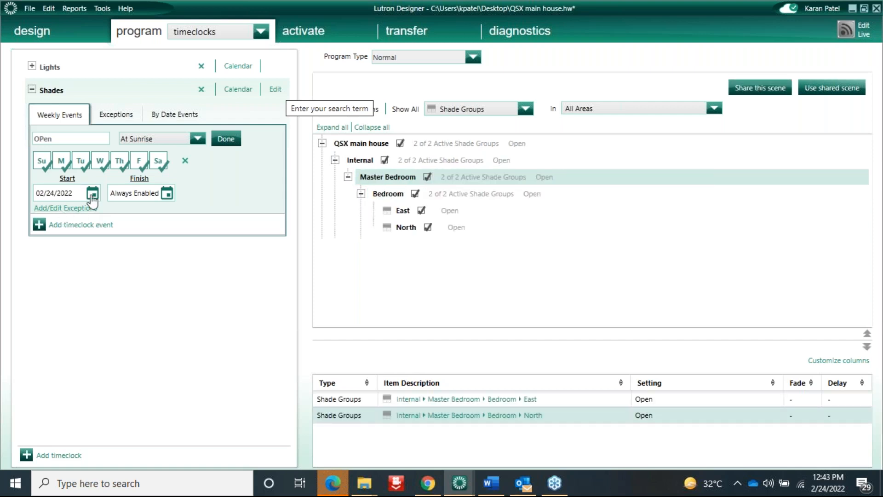
# Add a Close event At Sunset setting Bedroom East and North shade groups to Close
pyautogui.click(65, 225)
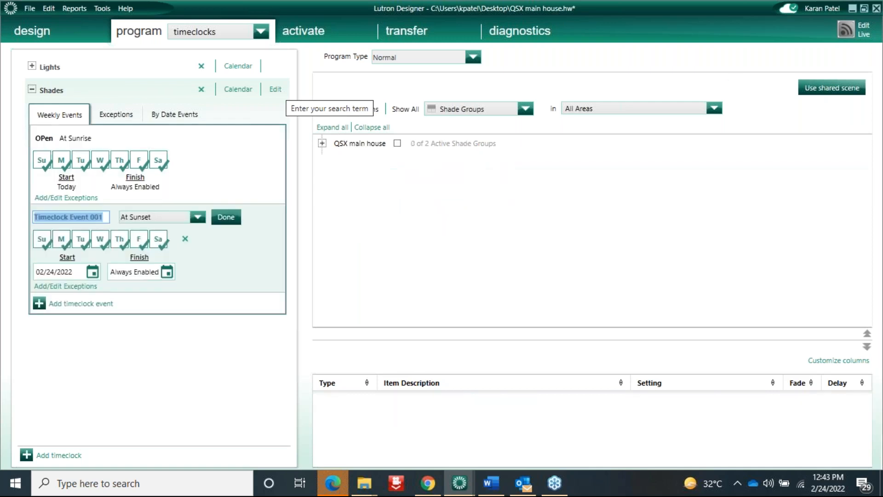
pyautogui.write('Close')
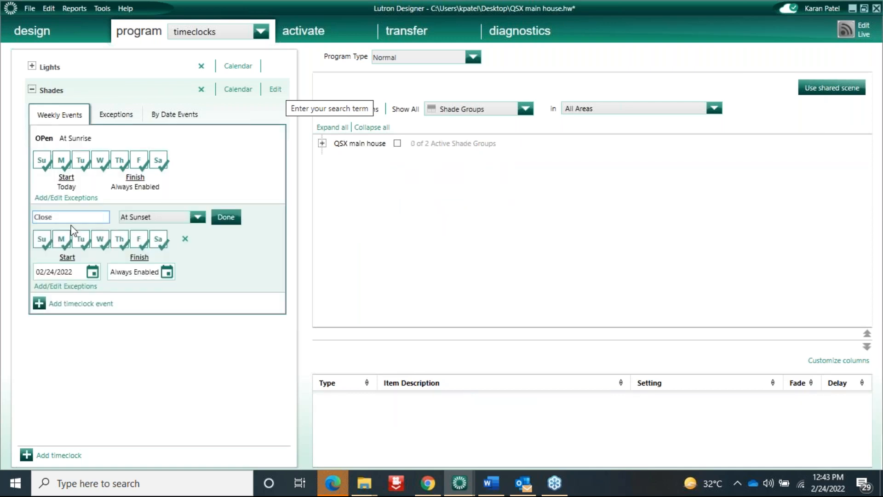
pyautogui.click(228, 217)
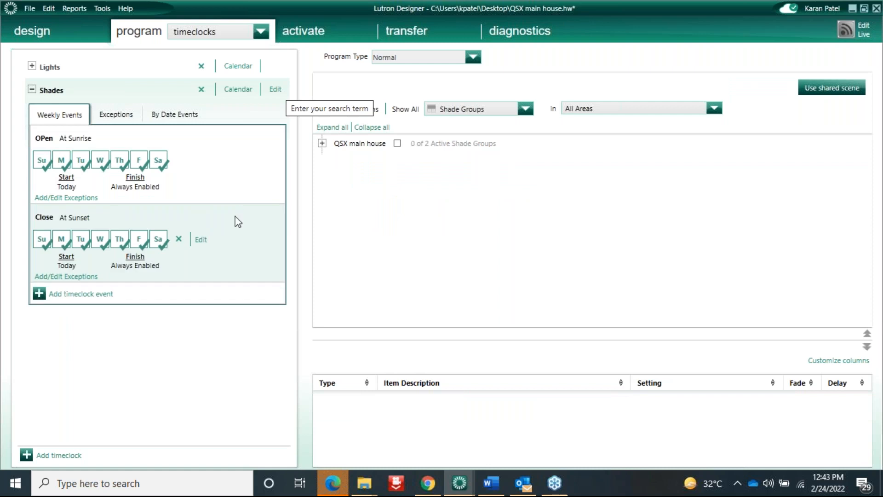
pyautogui.click(398, 143)
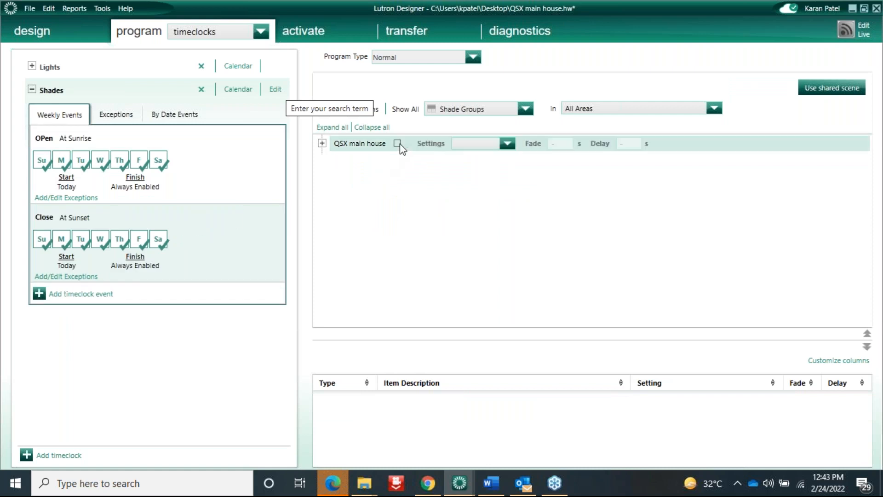
pyautogui.click(509, 144)
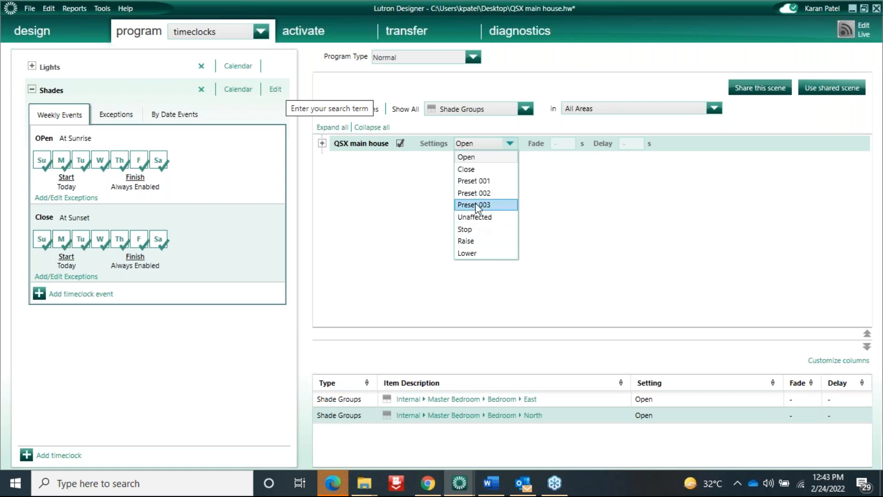
pyautogui.click(470, 172)
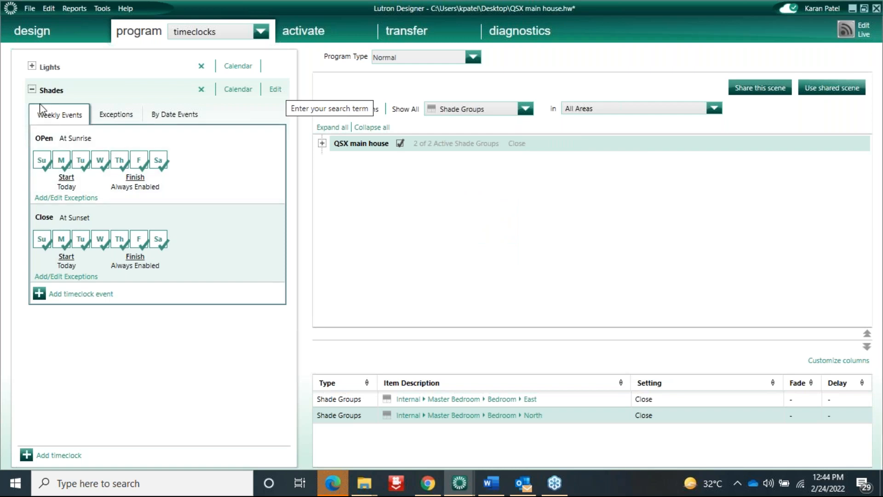
pyautogui.click(32, 90)
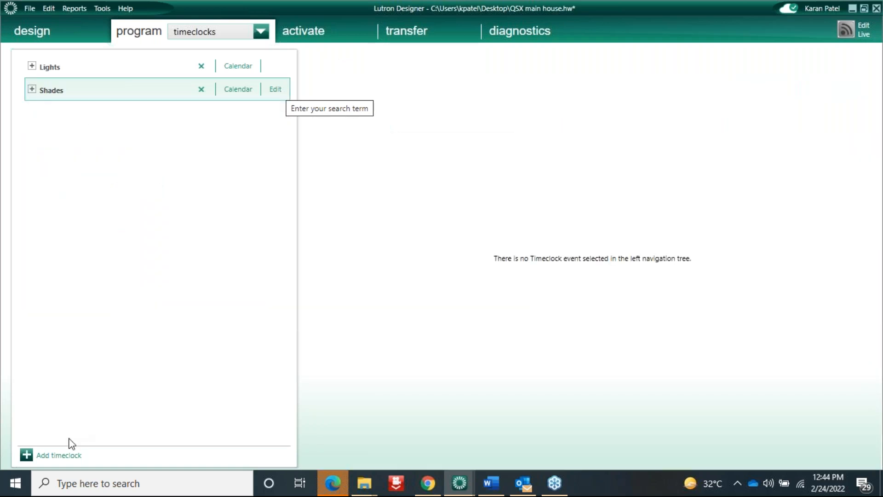
# Create a new timeclock named 'Spa jet'
pyautogui.click(56, 456)
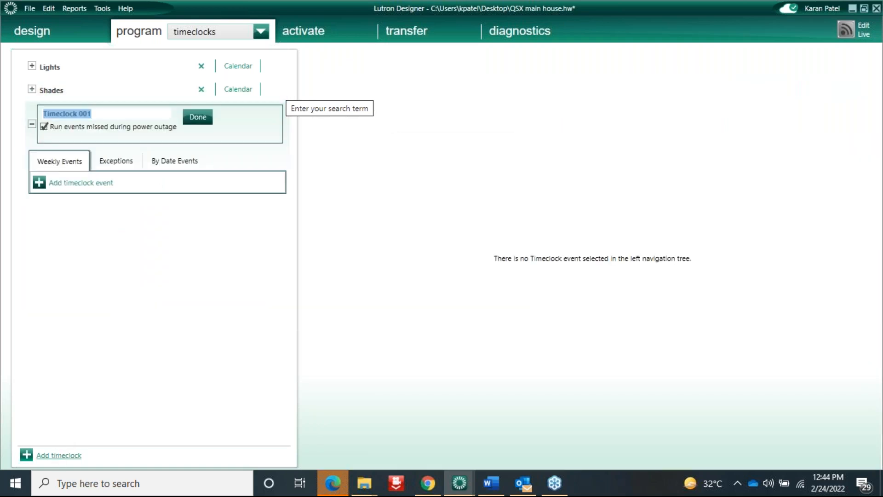
pyautogui.write('Pool ')
pyautogui.write('Li')
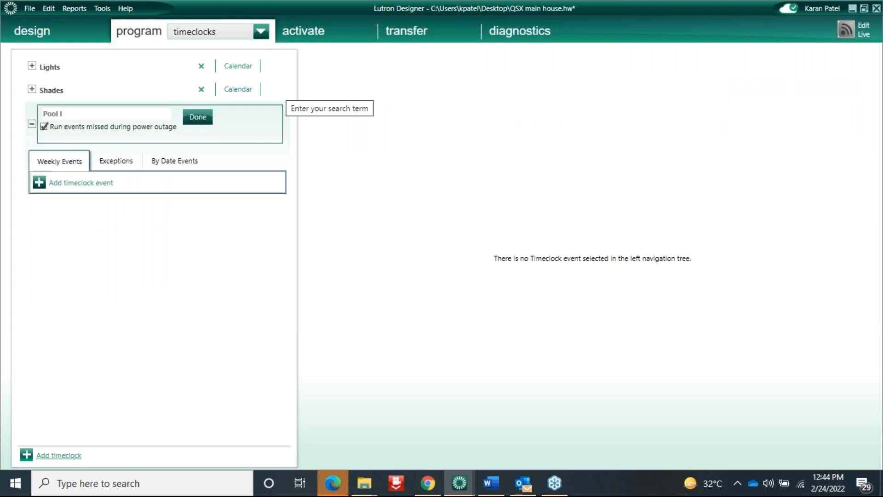
pyautogui.press('BackSpace')
pyautogui.write('pump')
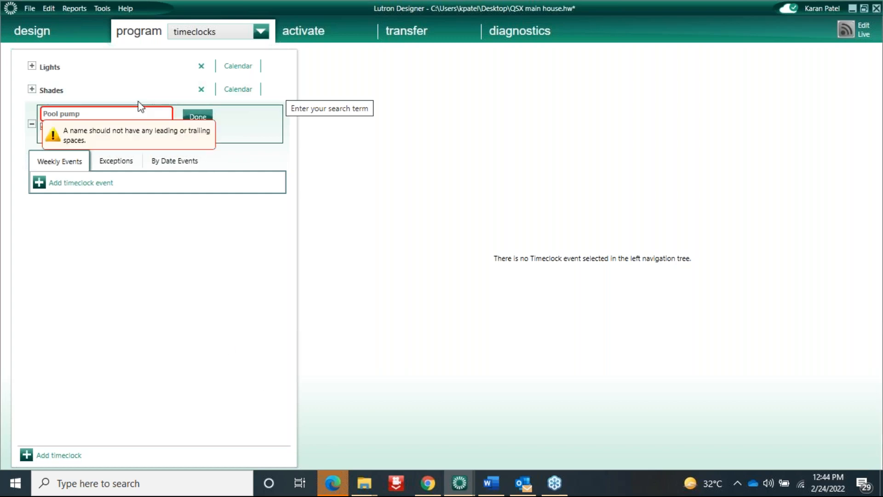
pyautogui.write(' &')
pyautogui.press('BackSpace')
pyautogui.press('BackSpace')
pyautogui.press('BackSpace')
pyautogui.press('BackSpace')
pyautogui.press('BackSpace')
pyautogui.press('BackSpace')
pyautogui.press('BackSpace')
pyautogui.press('BackSpace')
pyautogui.press('BackSpace')
pyautogui.write('Spa j')
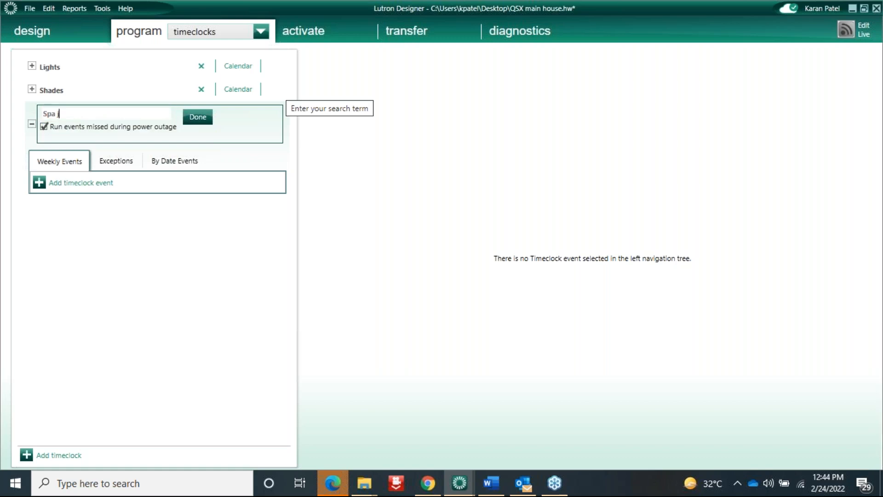
pyautogui.write('et')
pyautogui.click(198, 117)
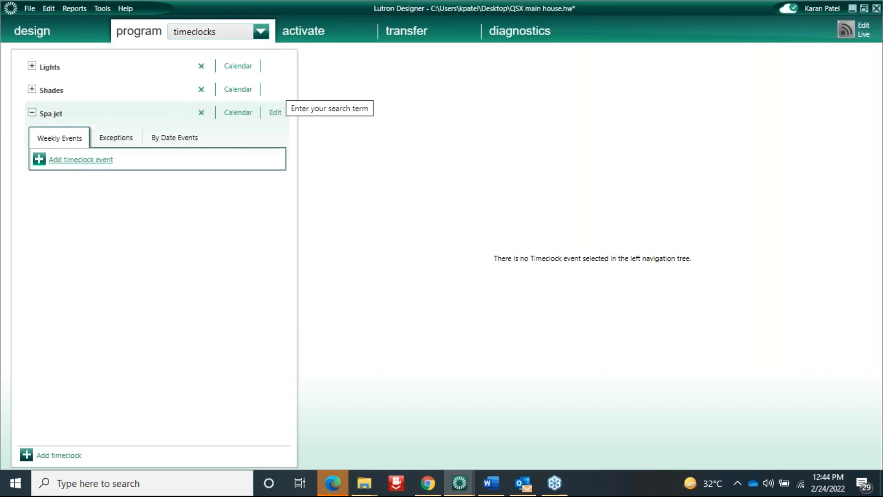
# Add a weekly event named Spa jet ON to the Spa jet timeclock
pyautogui.click(80, 159)
pyautogui.write('S')
pyautogui.press('BackSpace')
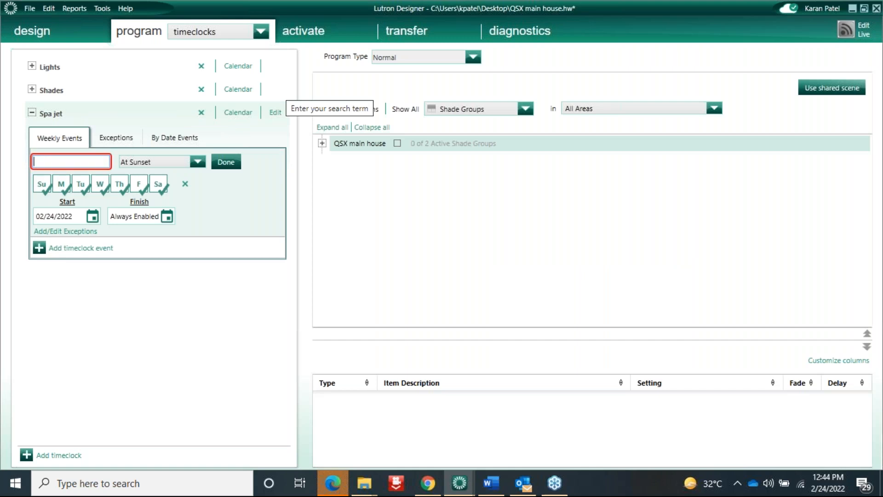
pyautogui.write('Spa jet ON')
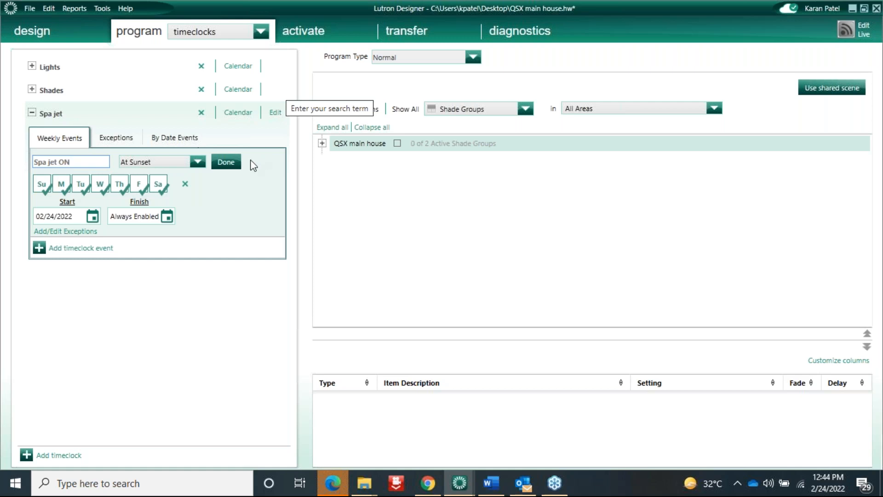
pyautogui.click(225, 162)
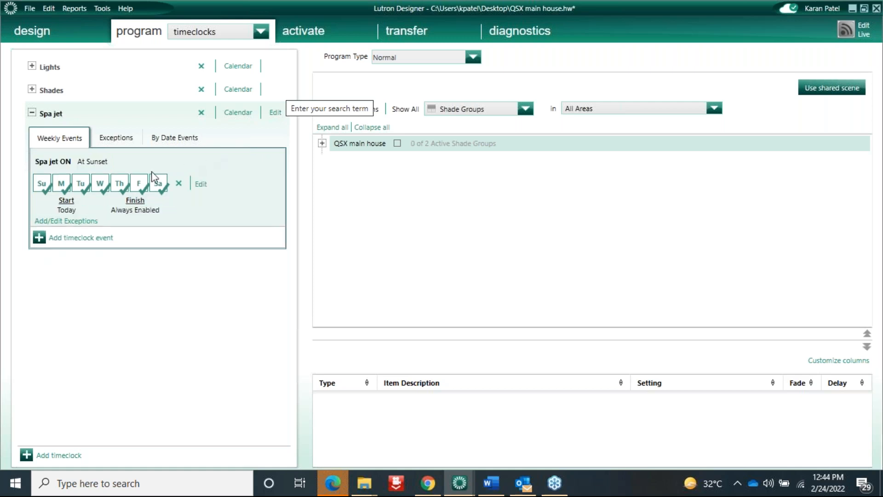
# Schedule Spa jet ON daily at 1 Hour Before Sunset and save the event
pyautogui.click(65, 161)
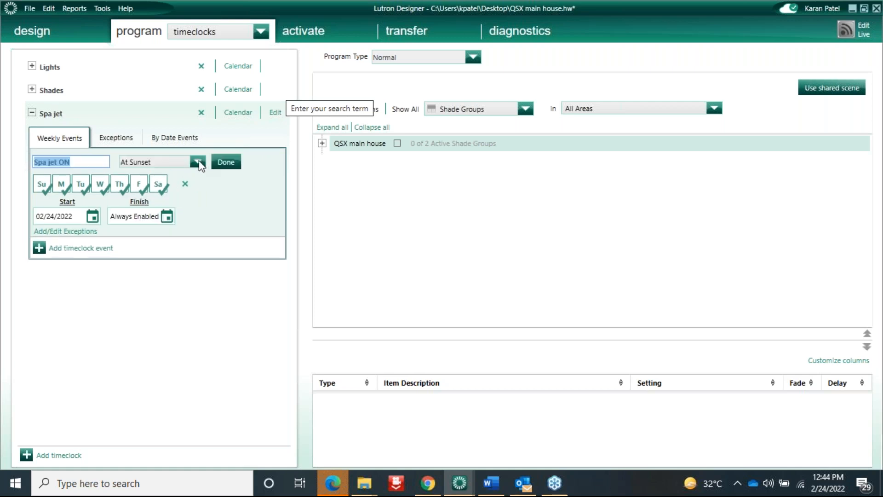
pyautogui.click(198, 162)
pyautogui.click(180, 166)
pyautogui.click(181, 165)
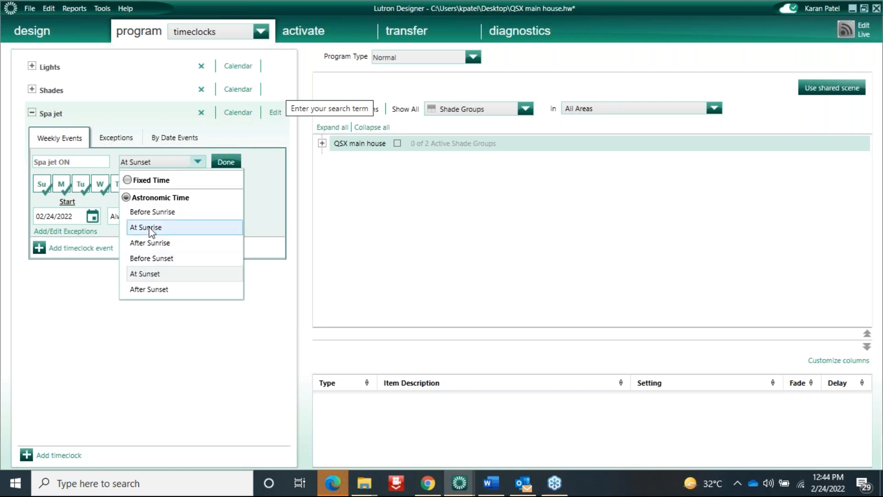
pyautogui.click(158, 257)
pyautogui.click(223, 160)
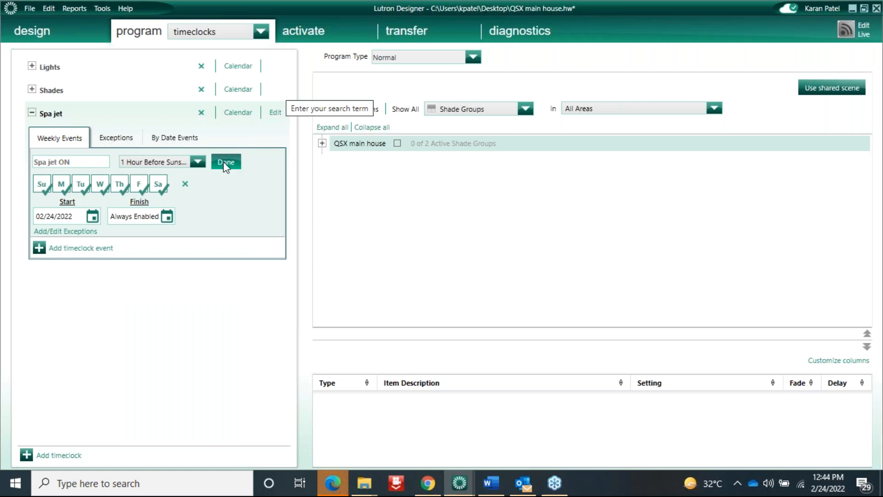
pyautogui.click(224, 164)
pyautogui.click(492, 110)
# List contact closures and set External > Pool > Spa jet (13) to Close in Spa jet ON
pyautogui.click(469, 171)
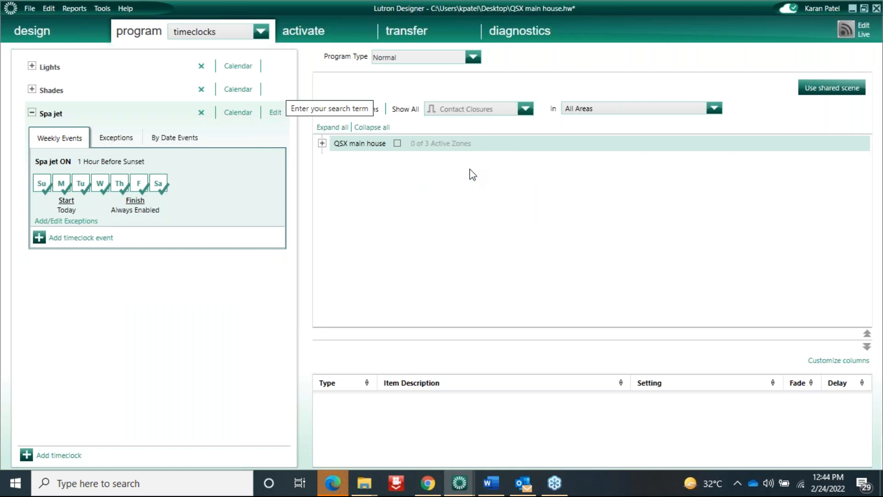
pyautogui.click(323, 145)
pyautogui.click(335, 160)
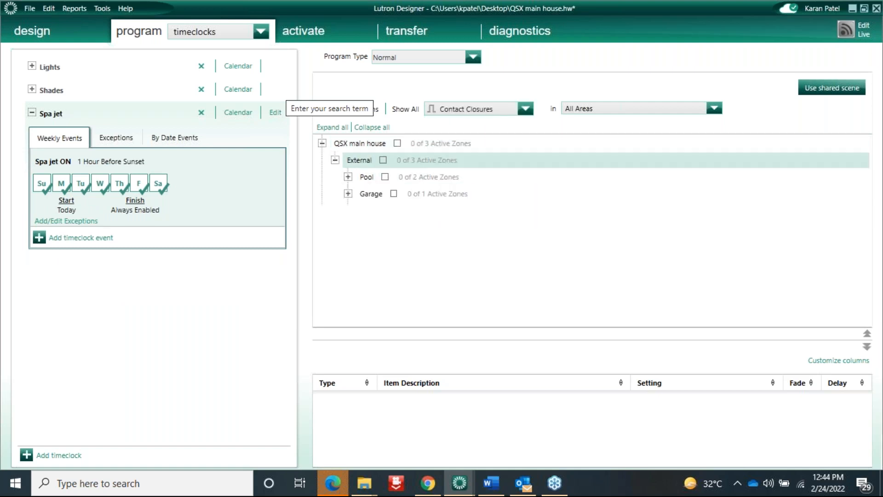
pyautogui.click(348, 177)
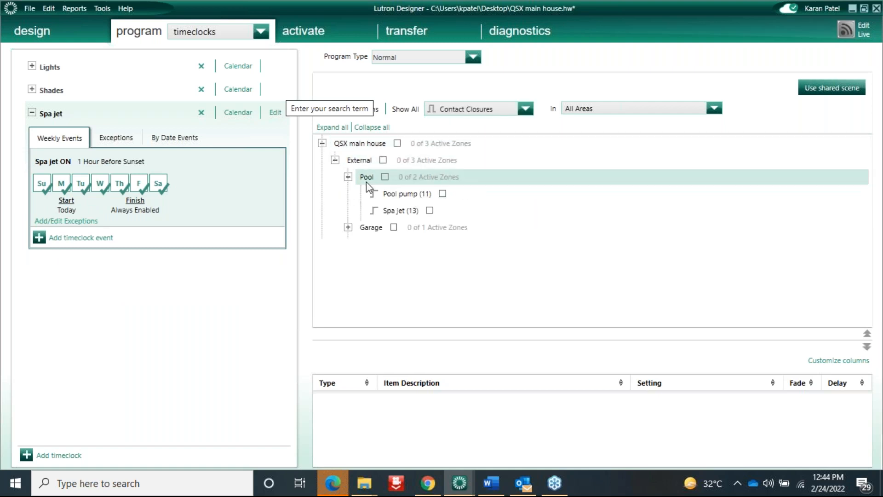
pyautogui.click(432, 211)
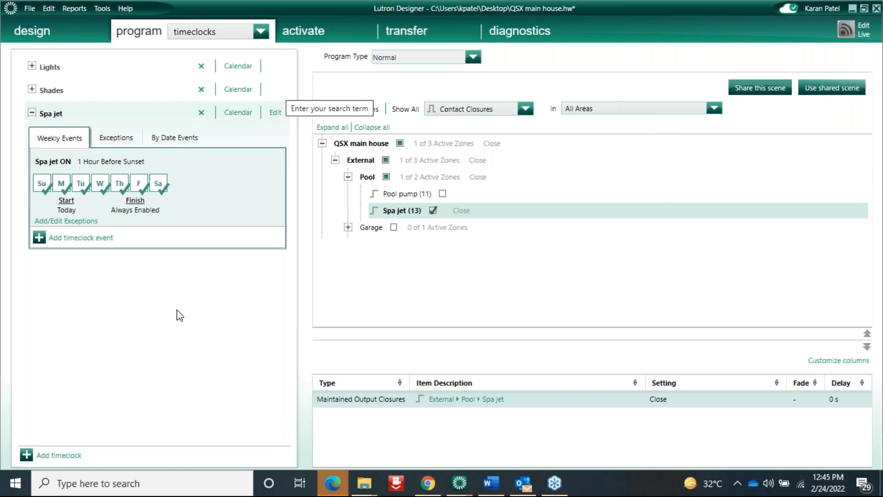
pyautogui.click(31, 112)
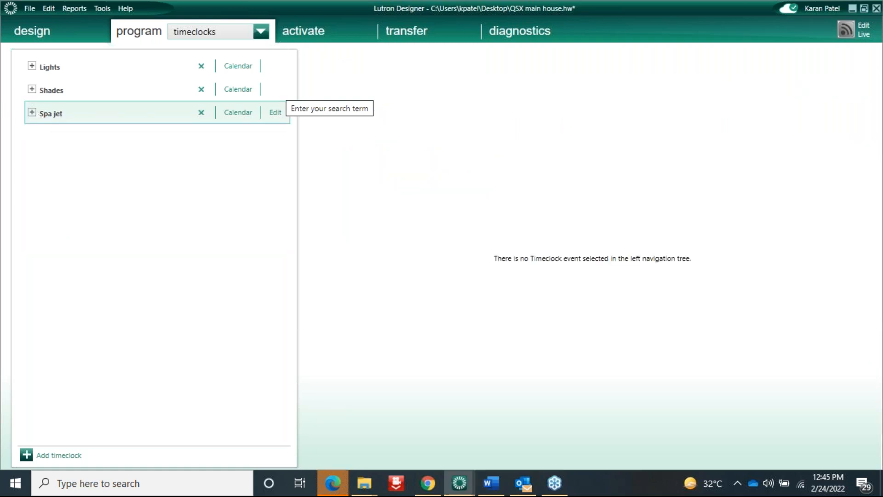
pyautogui.click(31, 66)
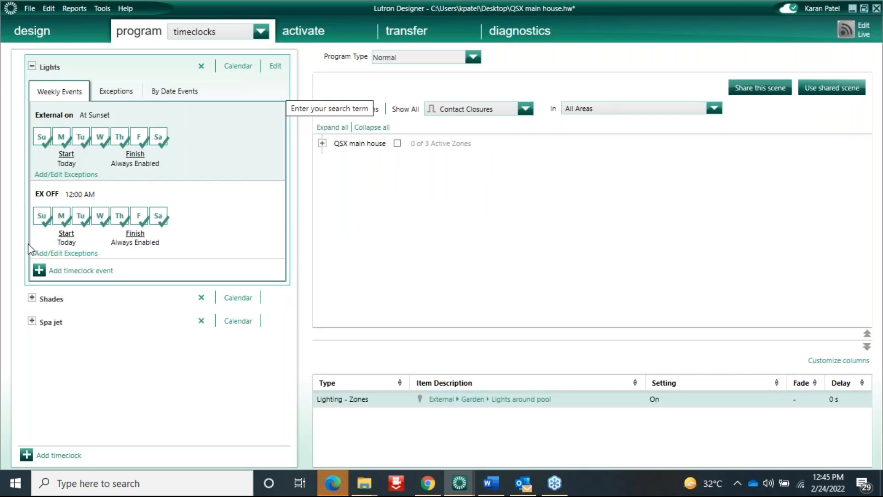
pyautogui.click(33, 66)
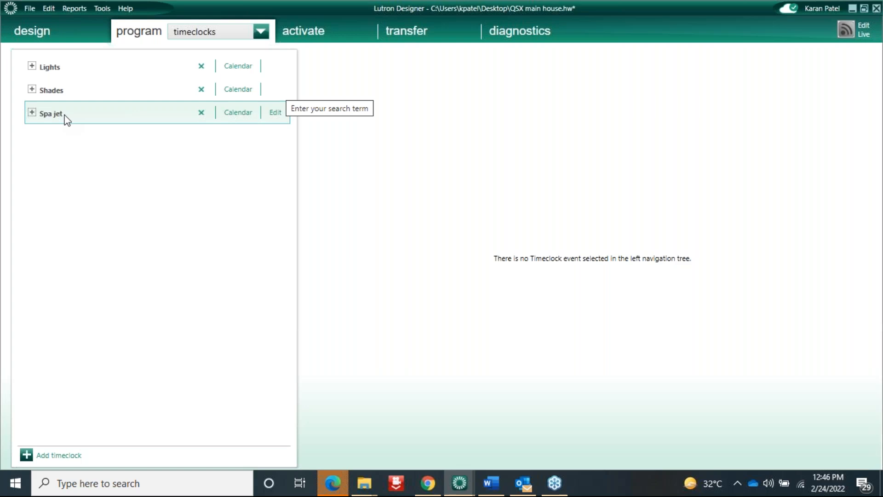
pyautogui.click(32, 67)
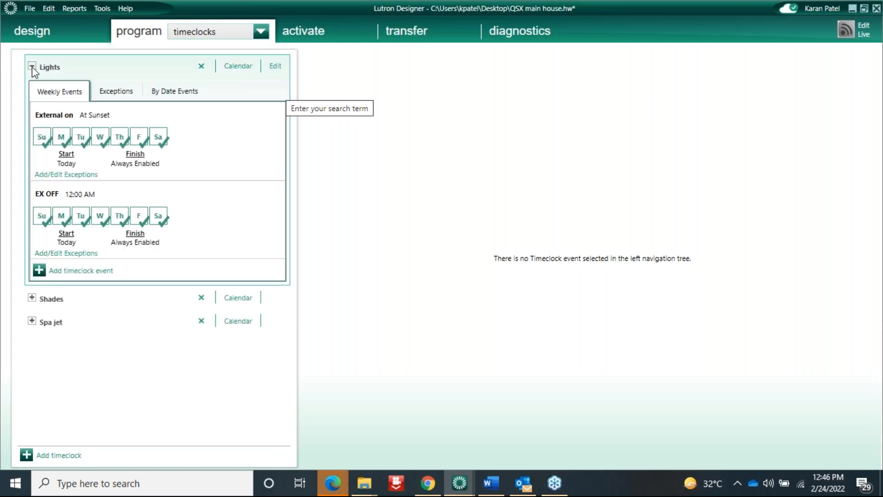
pyautogui.click(32, 66)
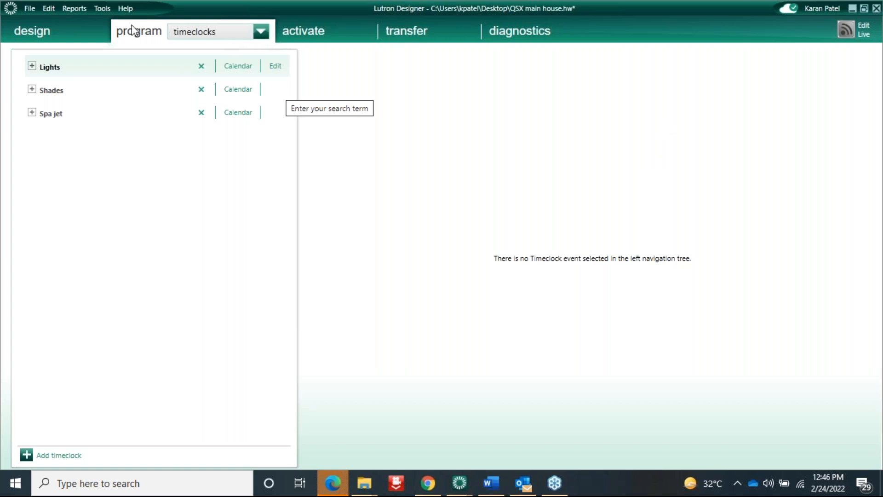
pyautogui.click(103, 8)
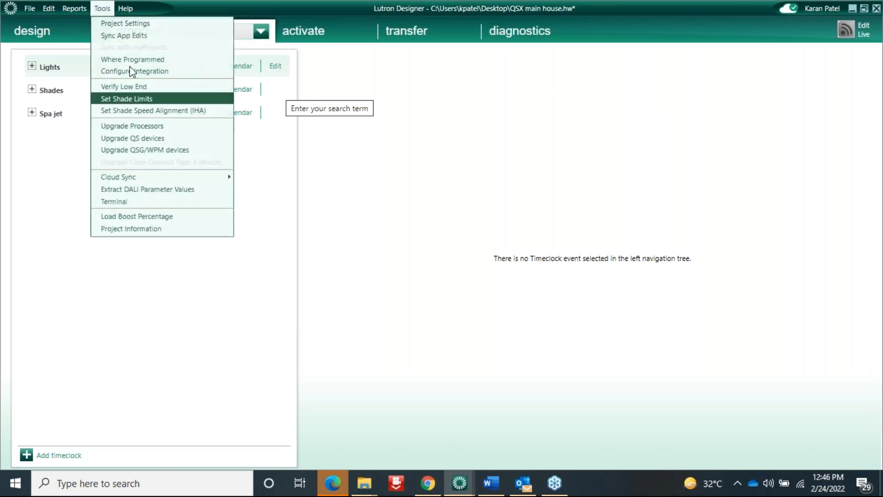
pyautogui.click(138, 202)
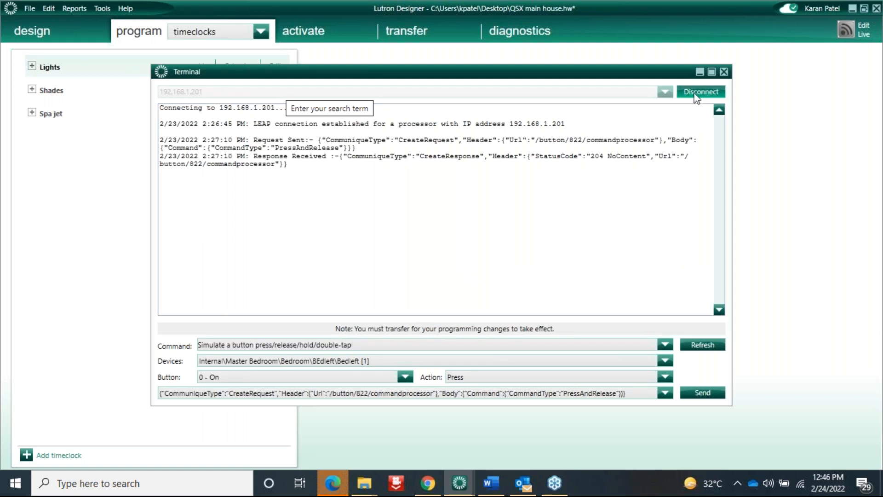
pyautogui.click(284, 346)
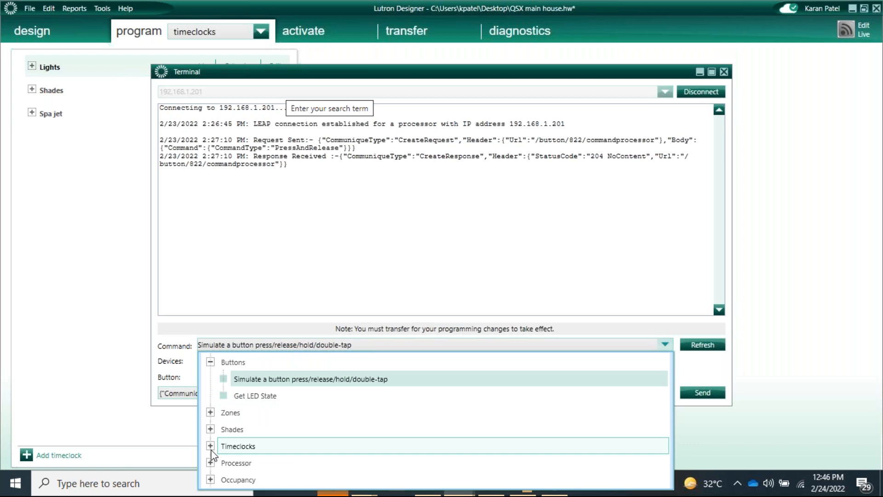
pyautogui.click(211, 463)
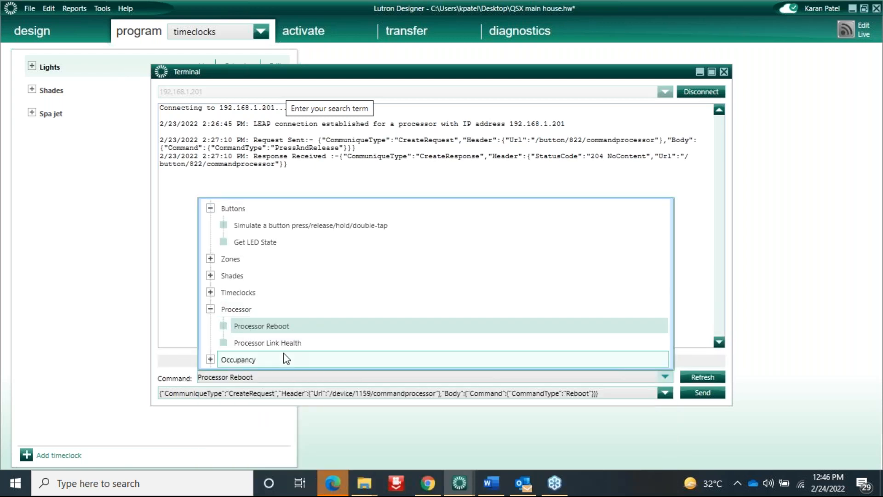
pyautogui.click(210, 293)
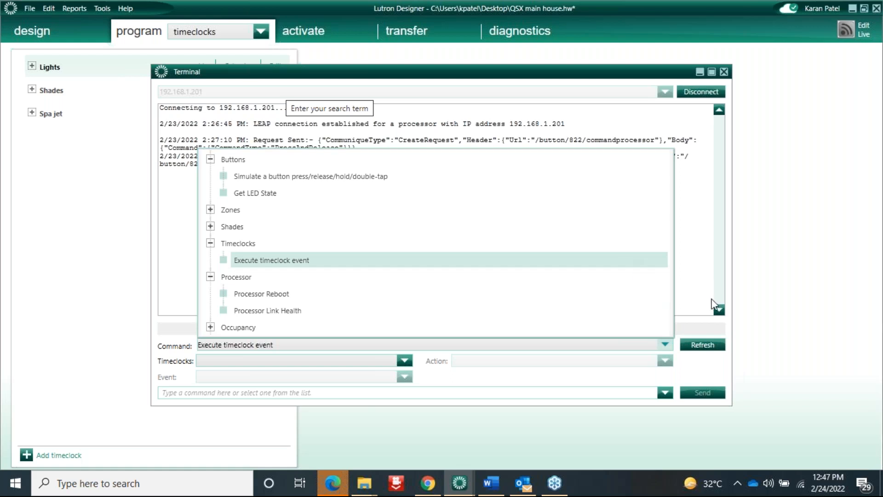
pyautogui.click(717, 307)
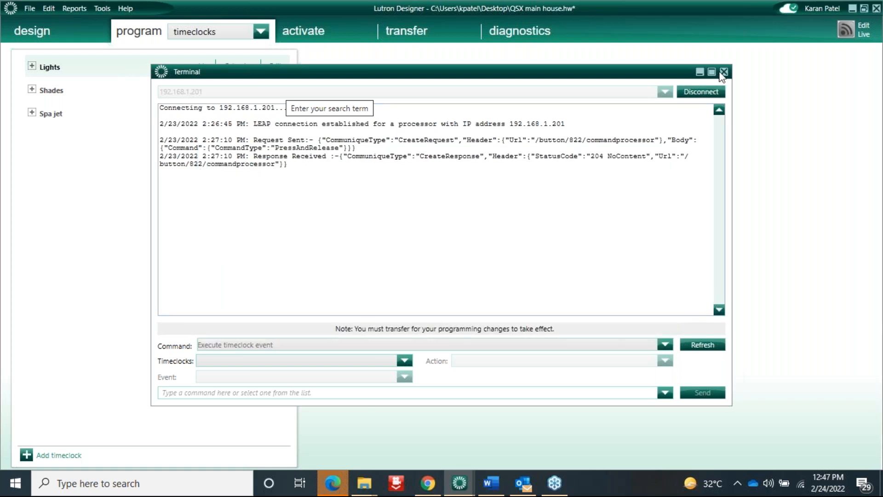
pyautogui.click(698, 347)
pyautogui.click(700, 71)
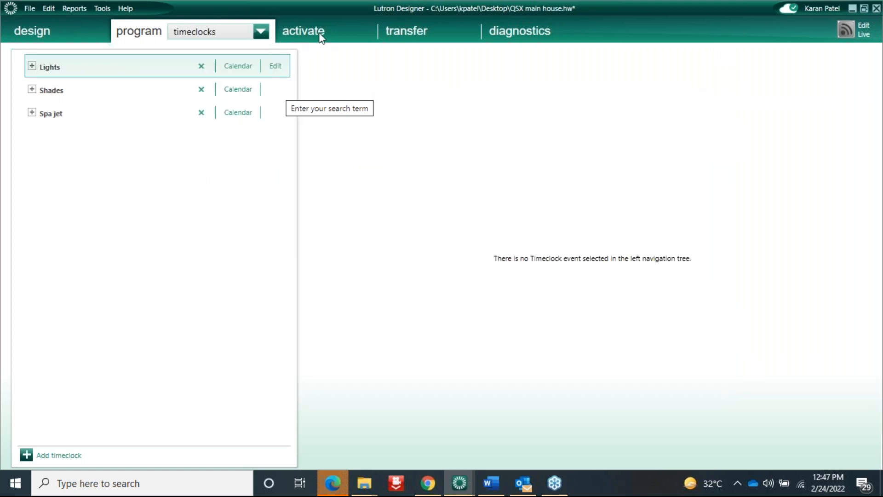
# Set the system clock to the current date and time, then go back to programming
pyautogui.click(405, 33)
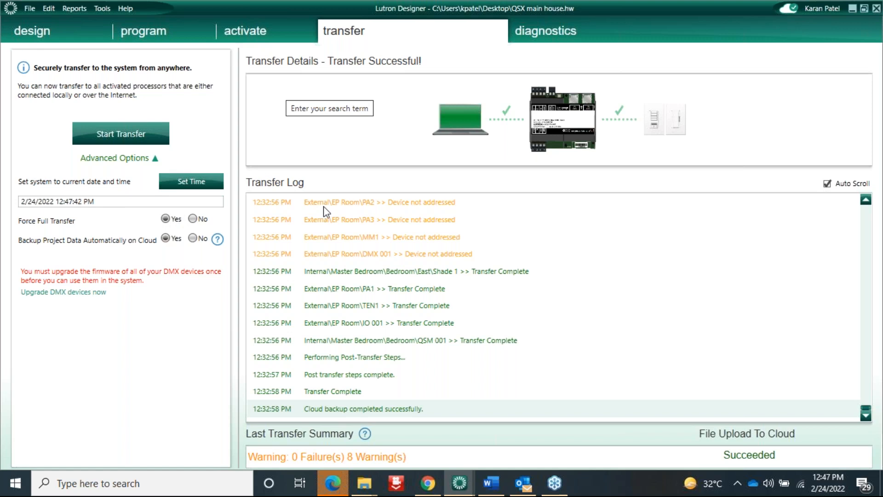
pyautogui.click(186, 183)
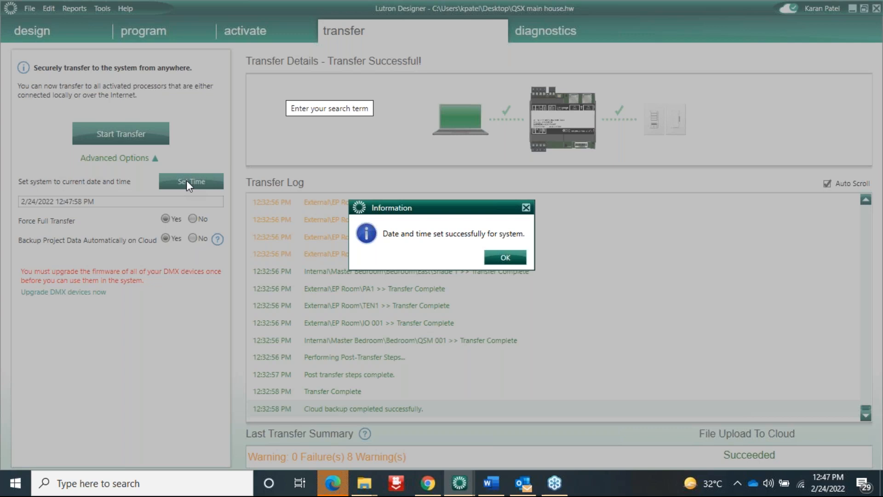
pyautogui.click(510, 259)
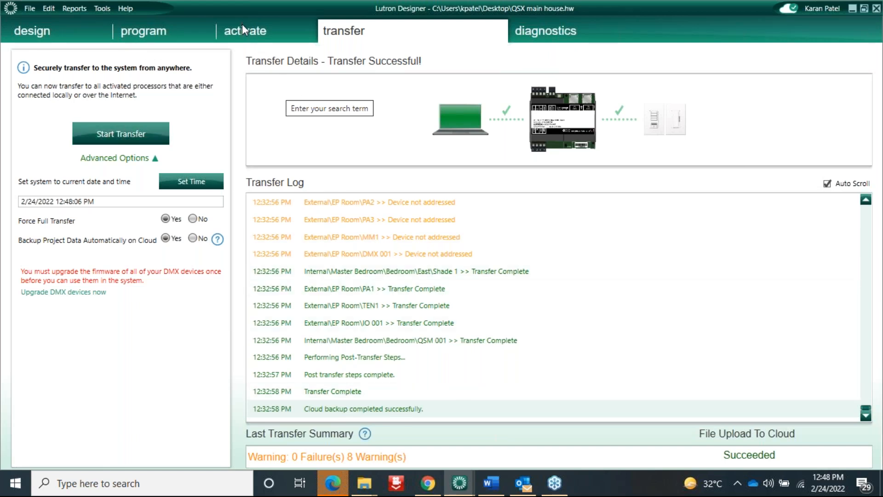
pyautogui.click(162, 40)
pyautogui.click(190, 35)
pyautogui.click(197, 74)
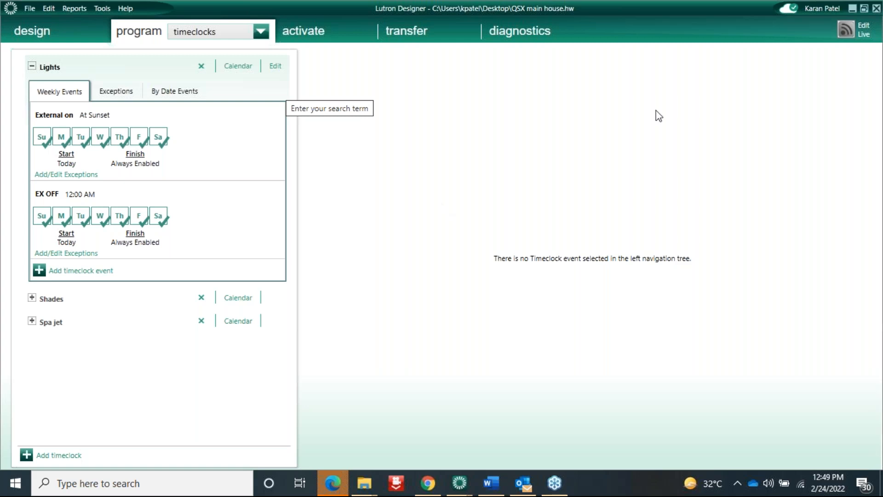
# Collapse the Lights timeclock so only Lights, Shades and Spa jet names show
pyautogui.click(32, 66)
pyautogui.click(261, 31)
pyautogui.click(622, 103)
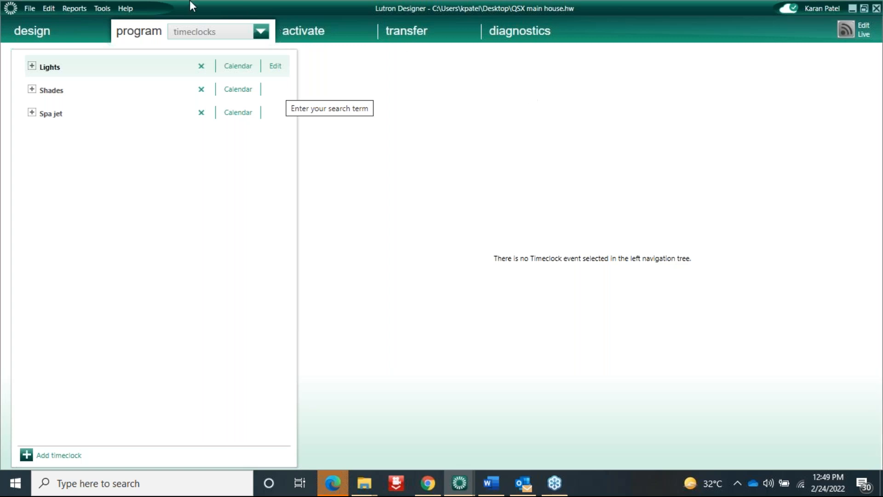
pyautogui.click(663, 113)
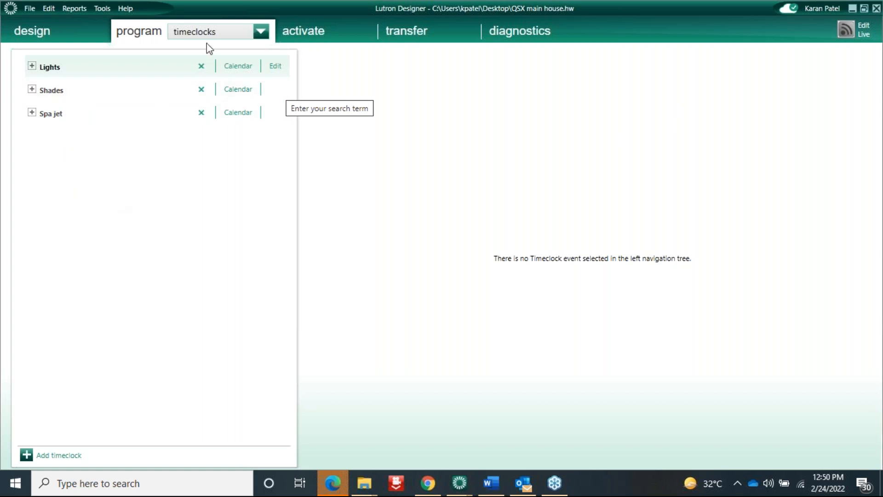
# In device programming, engrave Control Station 001's bottom-left button with 'Timeclock'
pyautogui.click(207, 29)
pyautogui.click(199, 62)
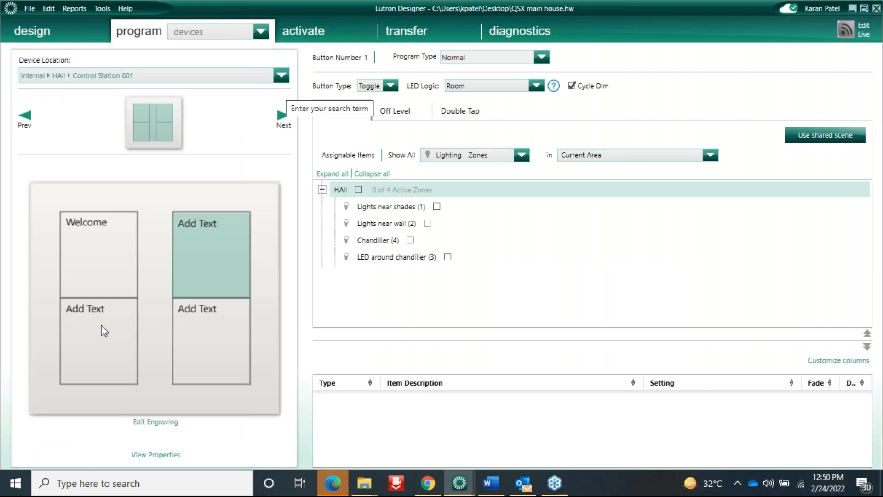
pyautogui.click(101, 325)
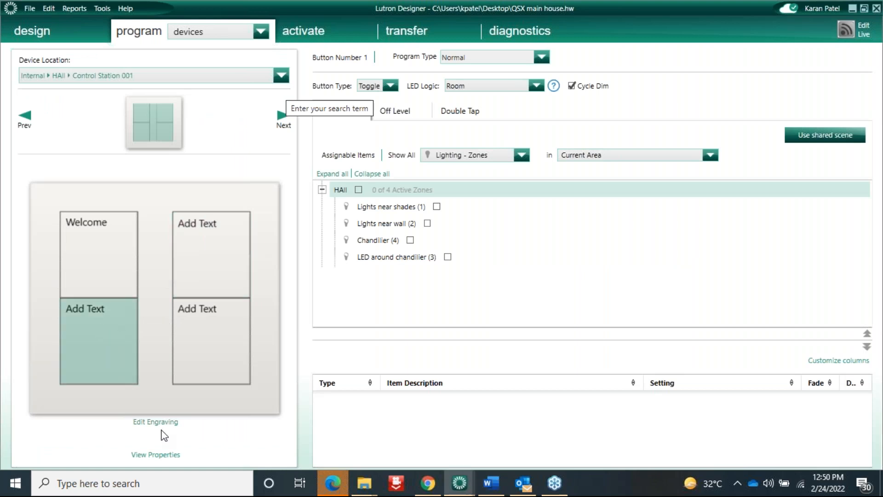
pyautogui.click(161, 422)
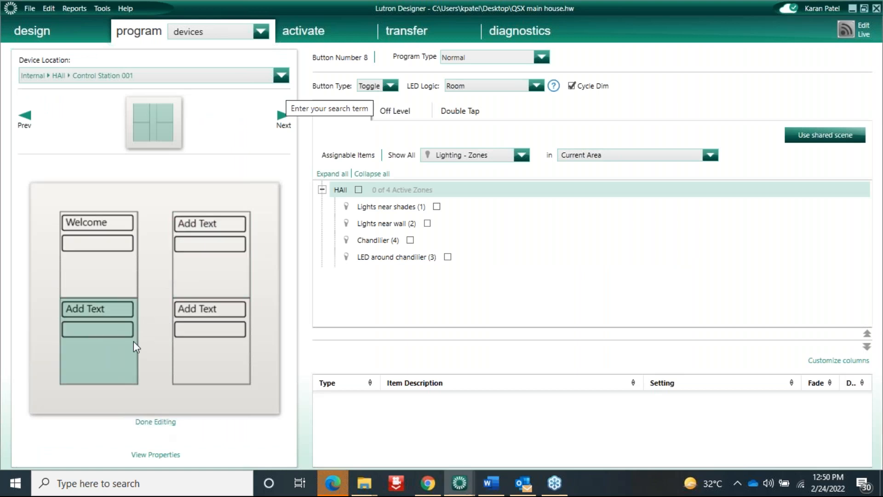
pyautogui.click(112, 306)
pyautogui.press('BackSpace')
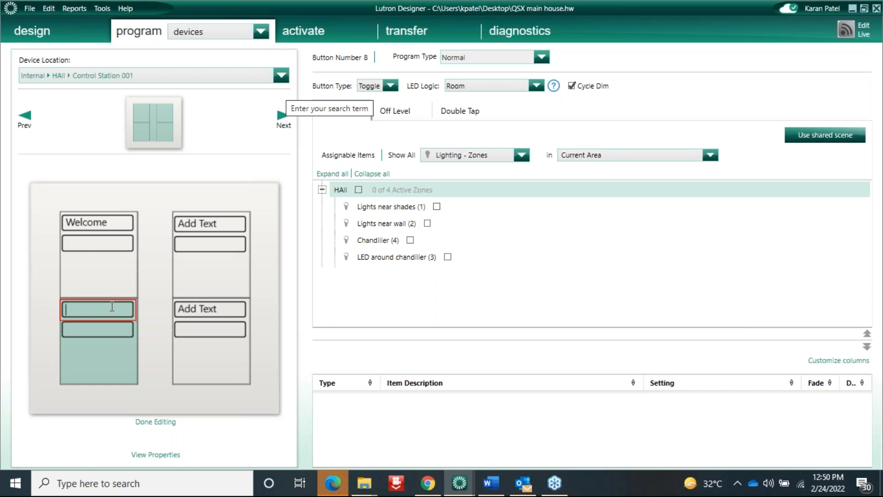
pyautogui.write('Timecl')
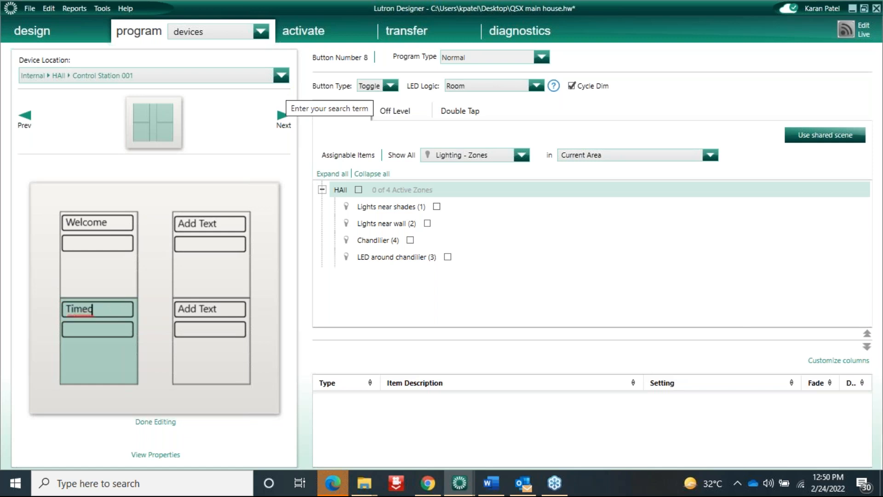
pyautogui.write('ock')
# Try assigning the Lights timeclock (Enabled) to the button, remove it, and finish editing engravings
pyautogui.click(497, 156)
pyautogui.click(464, 244)
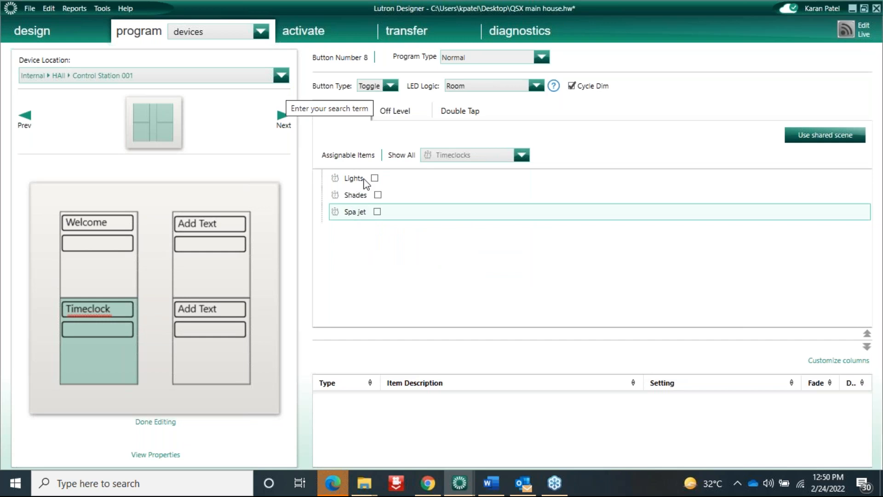
pyautogui.click(375, 178)
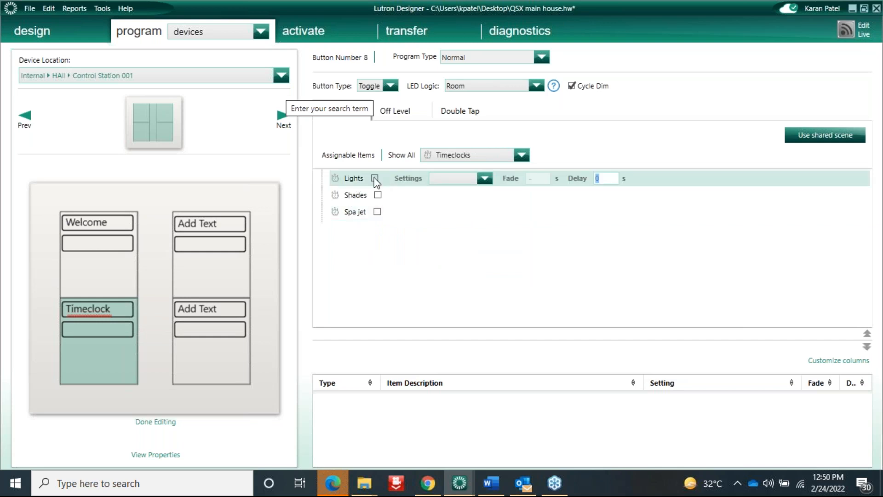
pyautogui.click(489, 183)
pyautogui.click(489, 183)
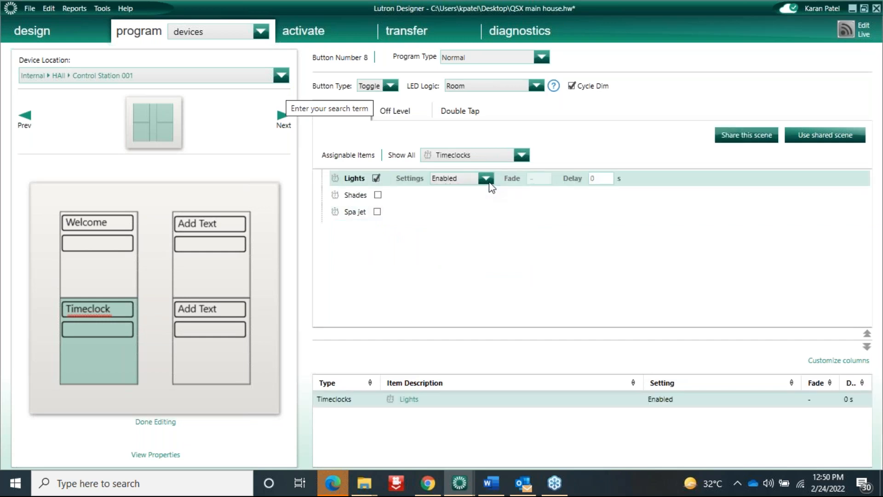
pyautogui.click(485, 180)
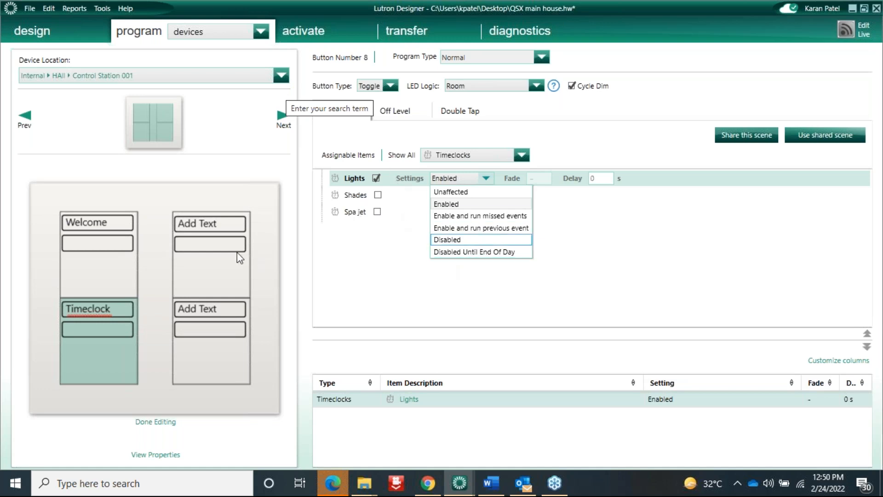
pyautogui.click(380, 178)
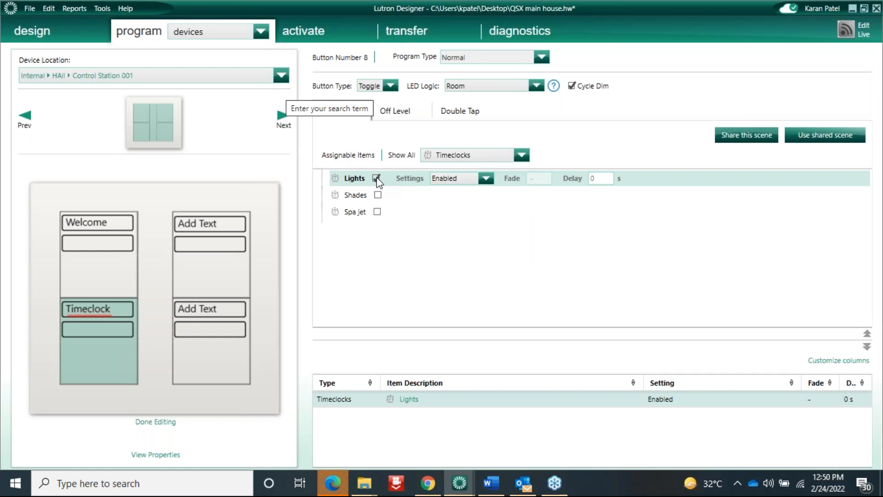
pyautogui.click(376, 178)
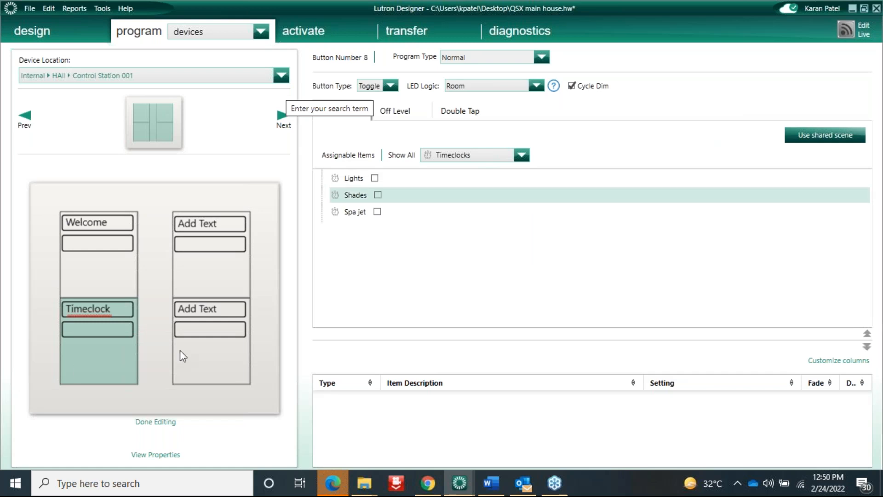
pyautogui.click(144, 423)
pyautogui.click(230, 33)
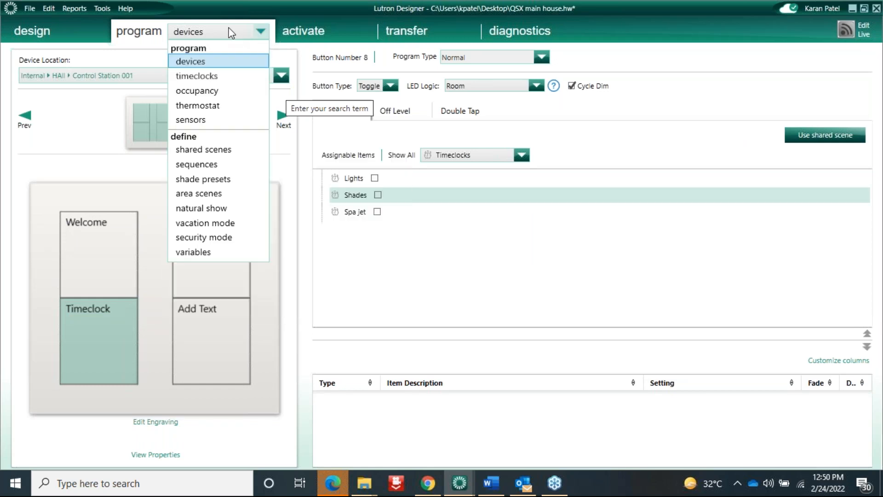
# Open WashRoom occupancy: Washroom lights (8) at 100% when occupied, 0% with 2 s fade when unoccupied
pyautogui.click(213, 92)
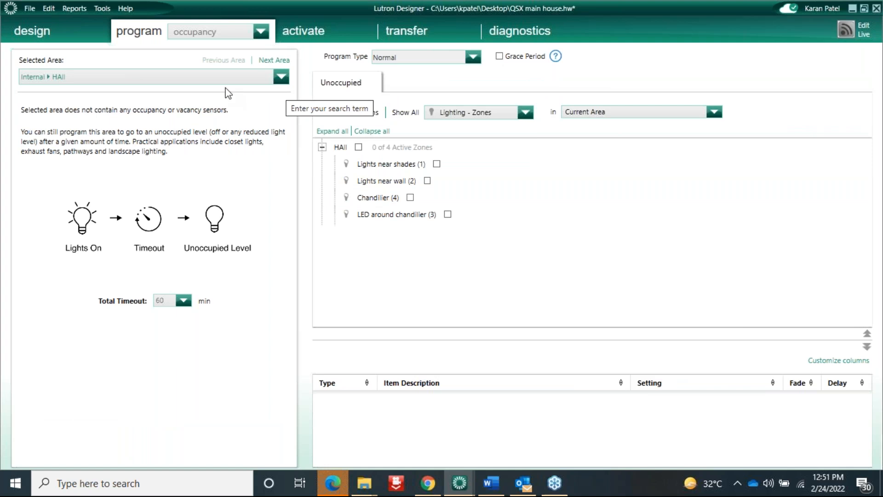
pyautogui.click(281, 77)
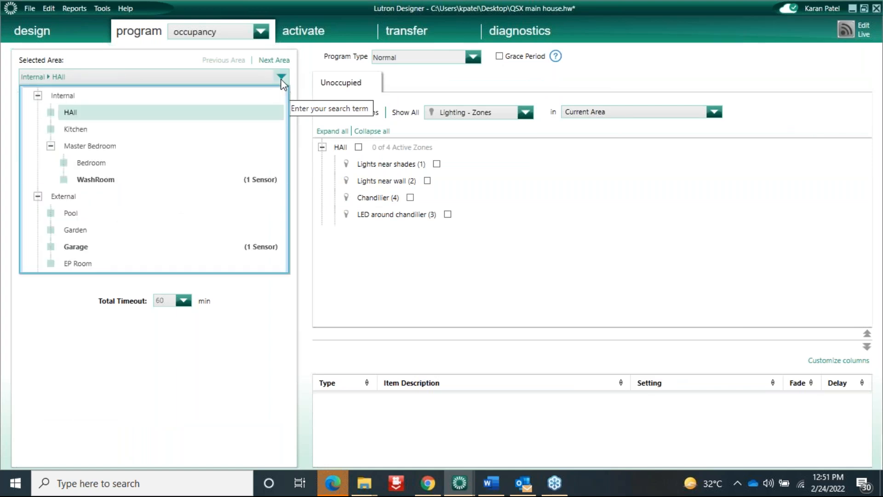
pyautogui.click(112, 186)
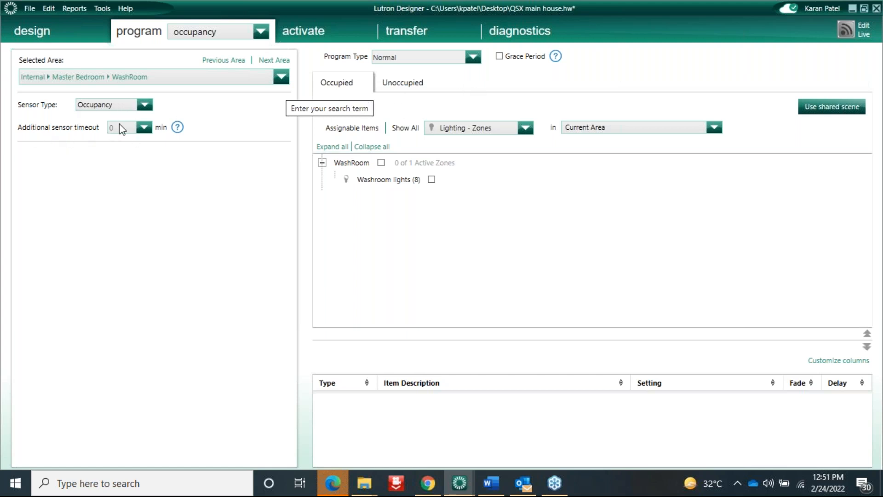
pyautogui.click(393, 162)
pyautogui.click(431, 179)
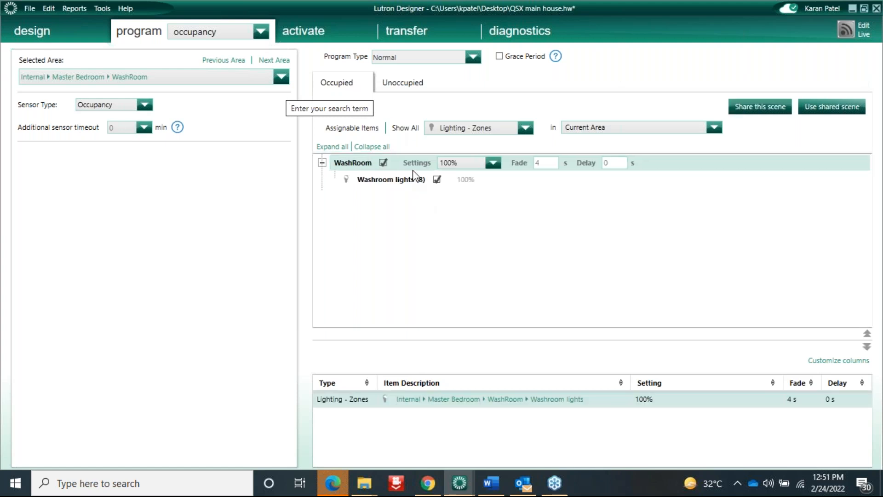
pyautogui.click(399, 84)
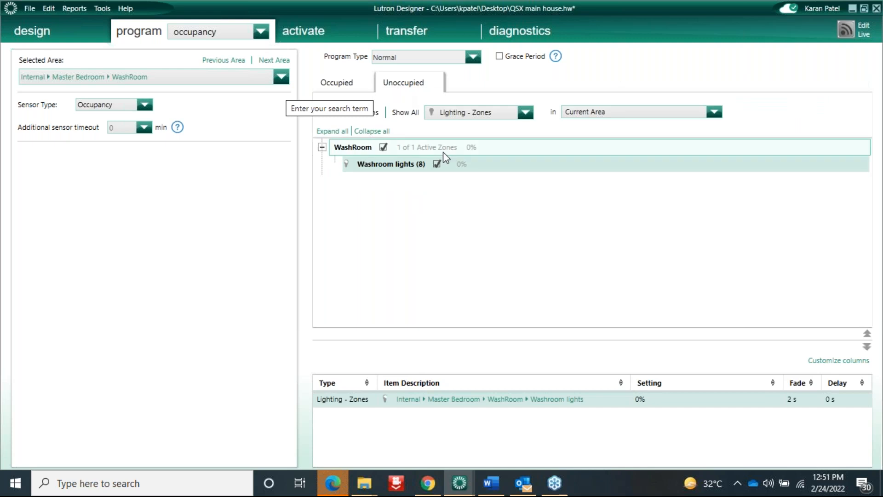
pyautogui.click(373, 167)
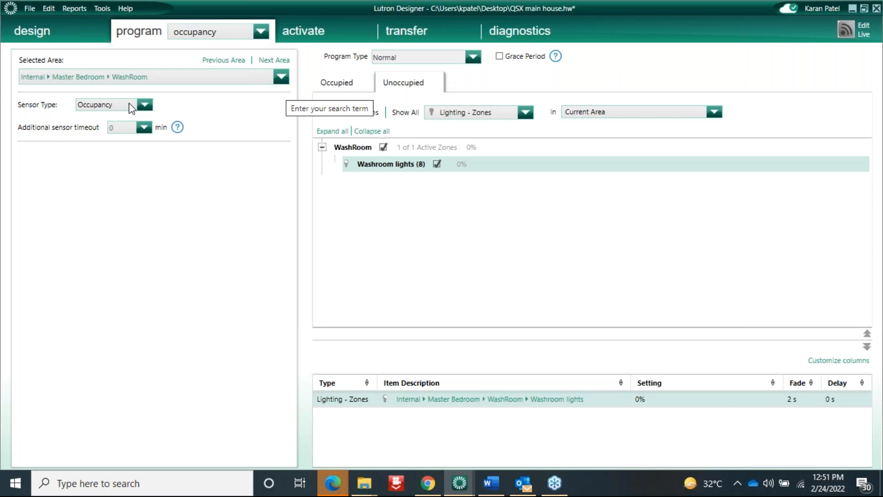
# Set the additional sensor timeout to 2 minutes and switch Sensor Type to Vacancy, then back to Occupancy
pyautogui.click(144, 128)
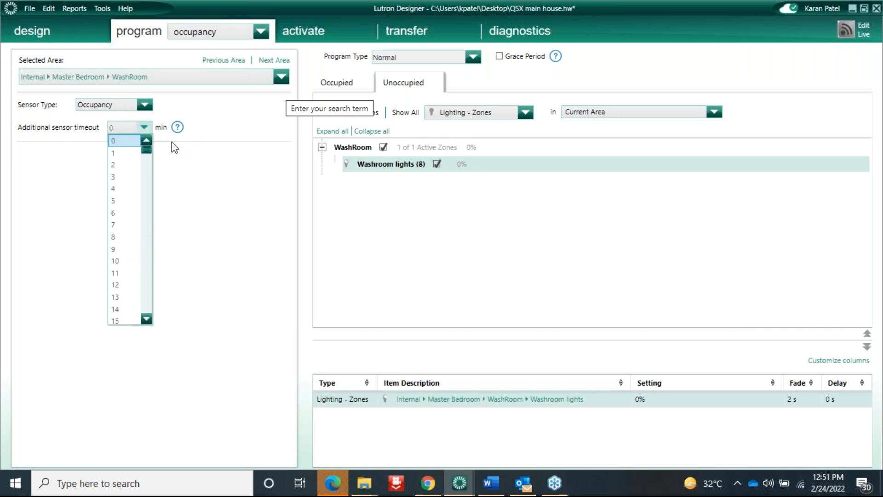
pyautogui.click(120, 164)
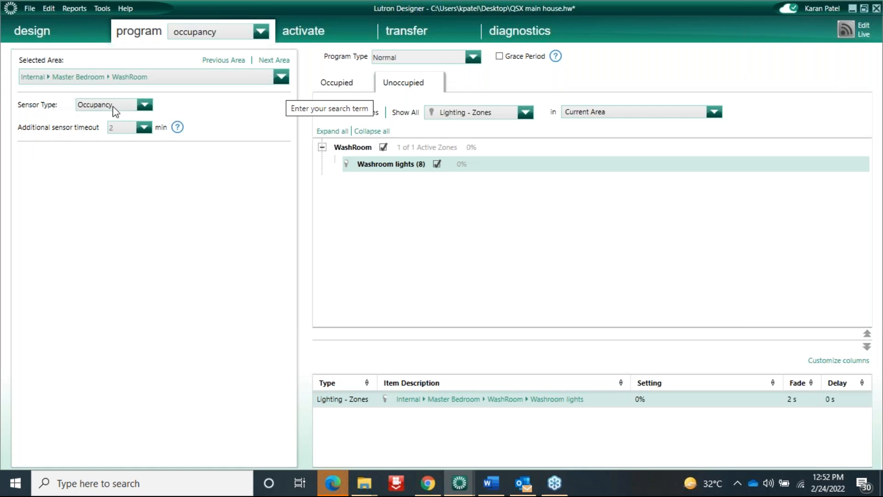
pyautogui.click(145, 105)
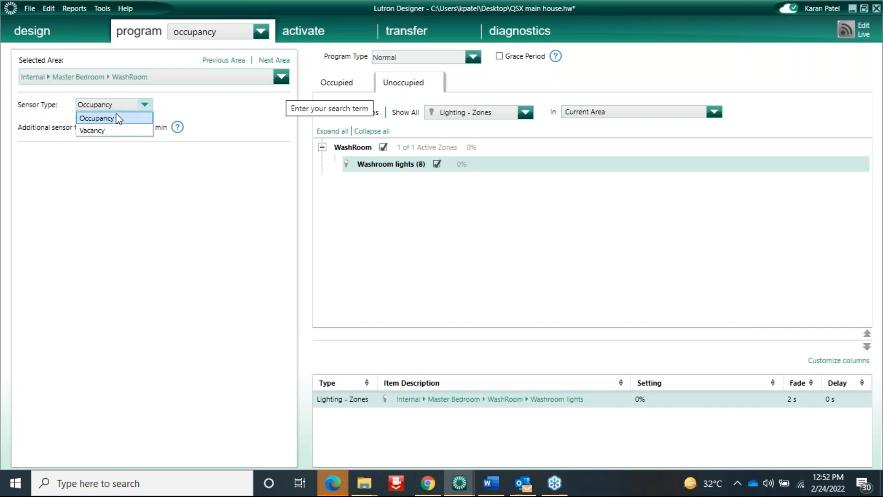
pyautogui.click(95, 131)
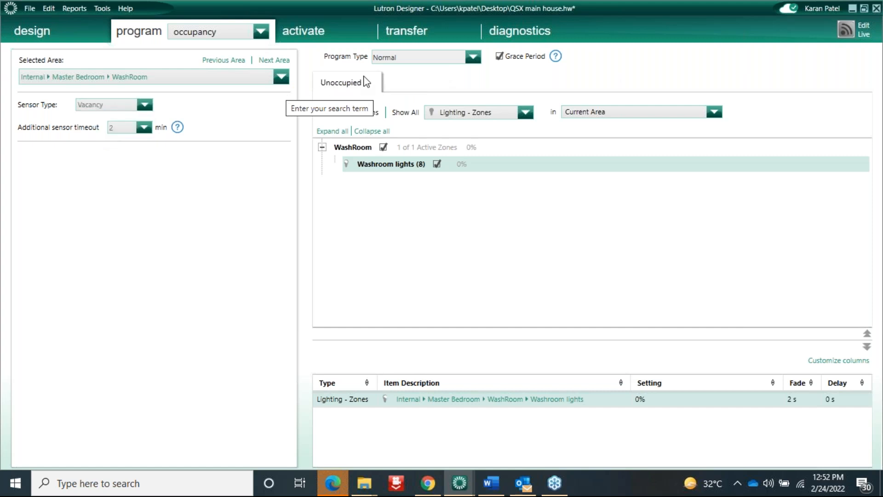
pyautogui.click(145, 105)
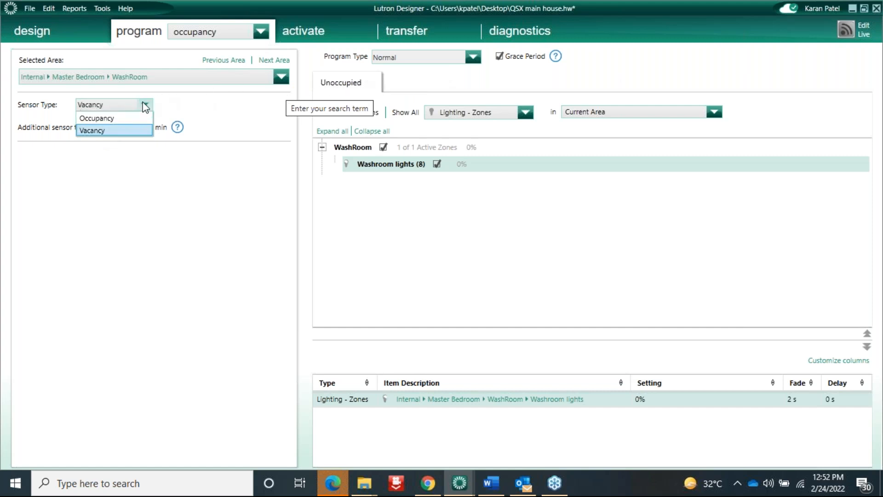
pyautogui.click(103, 114)
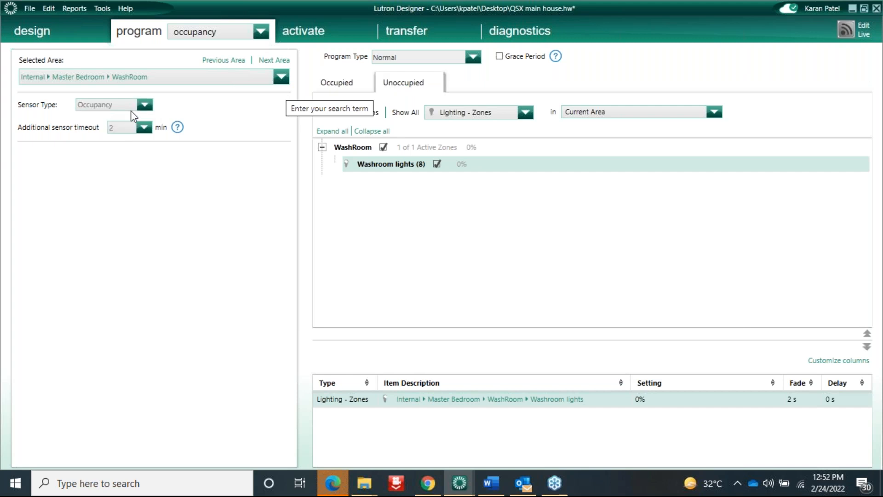
# Review the Occupied and Unoccupied scene tabs, leaving Sensor Type unchanged
pyautogui.click(331, 84)
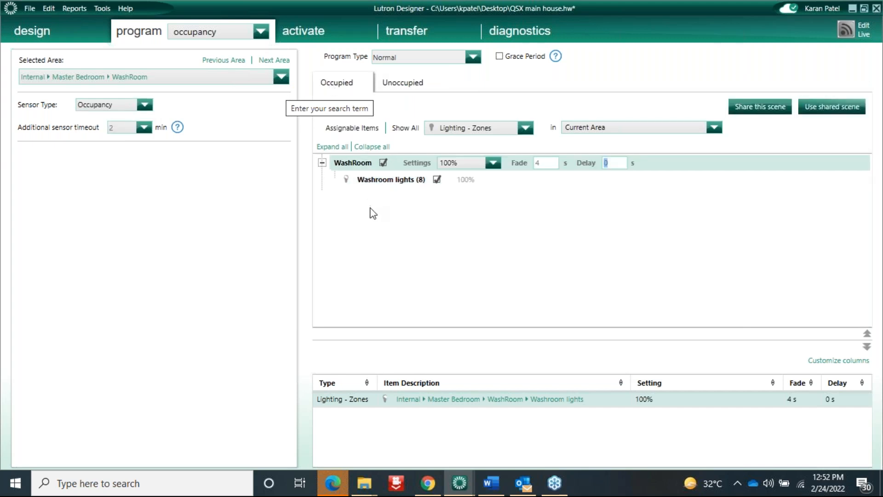
pyautogui.click(406, 89)
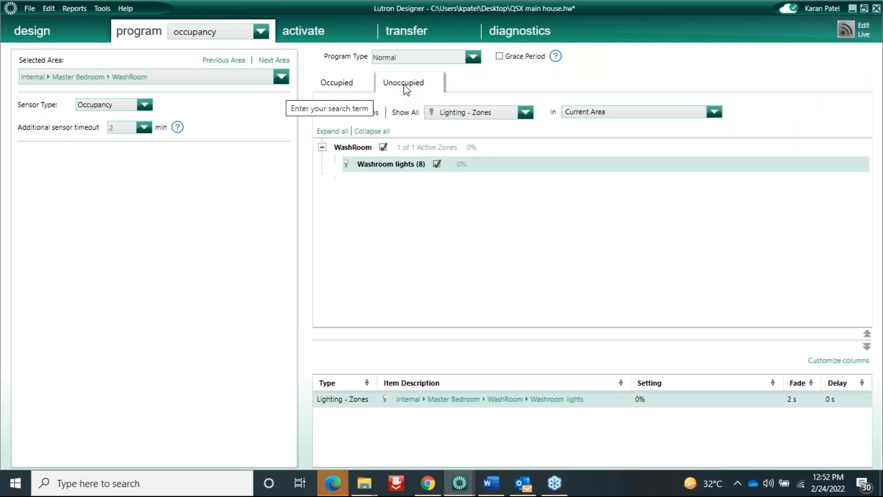
pyautogui.click(145, 109)
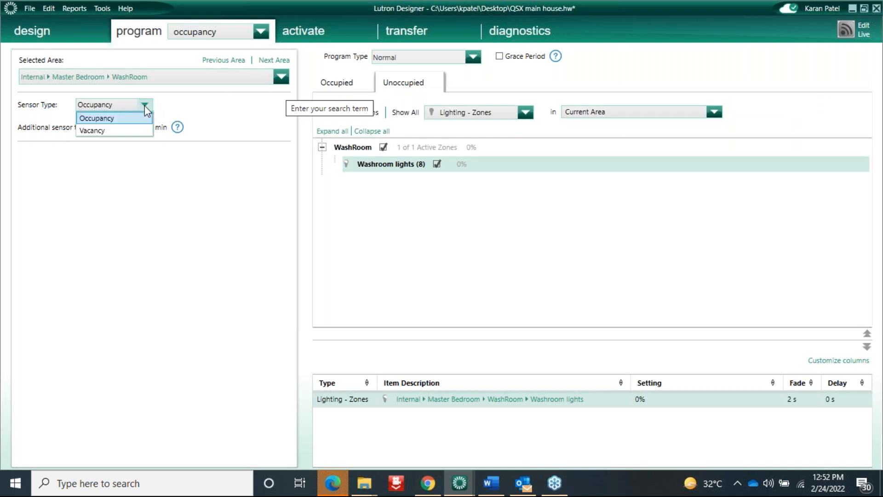
pyautogui.click(91, 139)
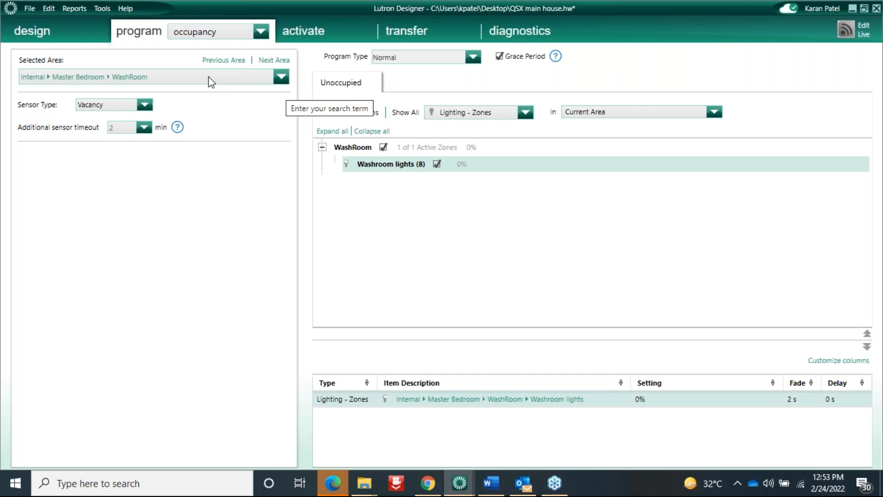
# Select the WashRoom row in the unoccupied scene and bring up the programming-sections list
pyautogui.click(519, 115)
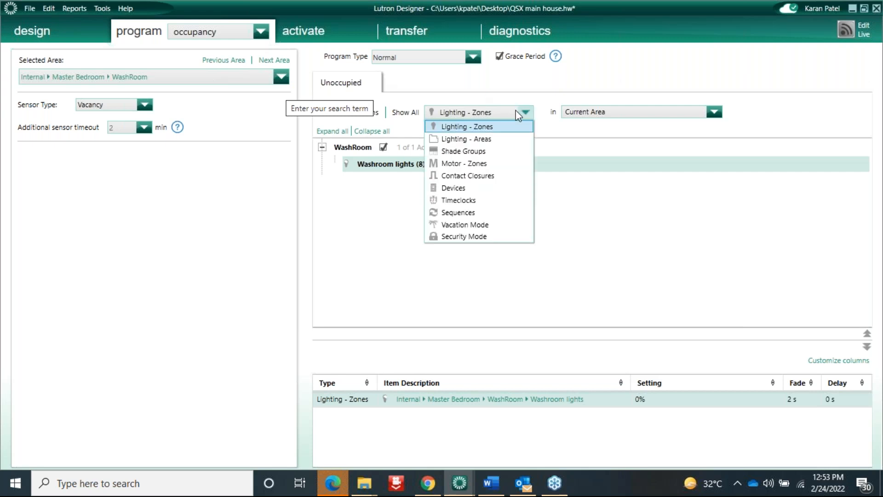
pyautogui.click(519, 113)
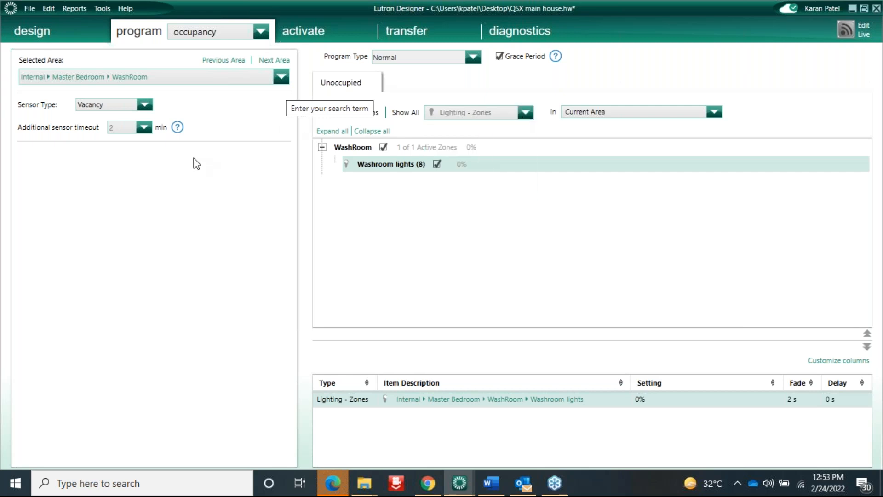
pyautogui.click(352, 147)
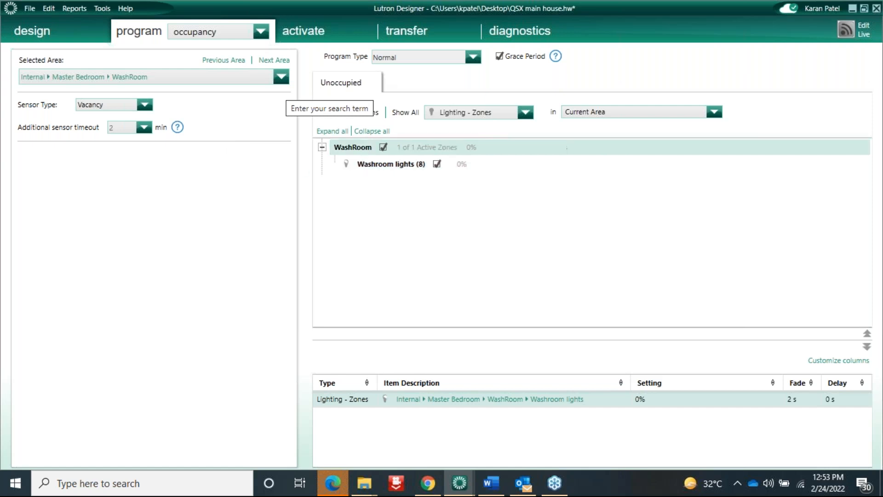
pyautogui.click(525, 113)
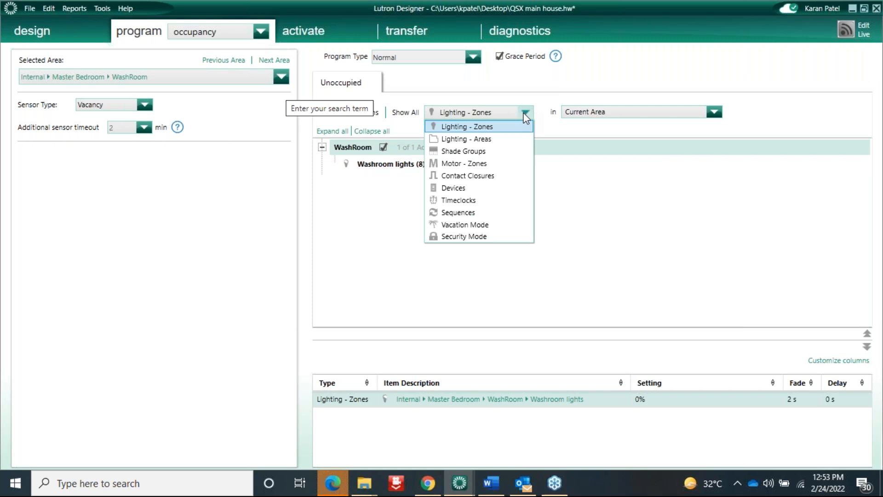
pyautogui.click(525, 114)
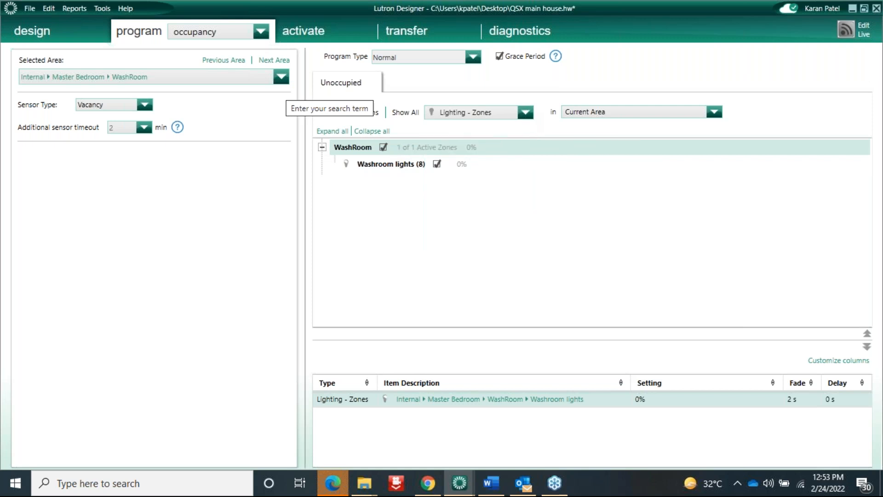
pyautogui.click(259, 31)
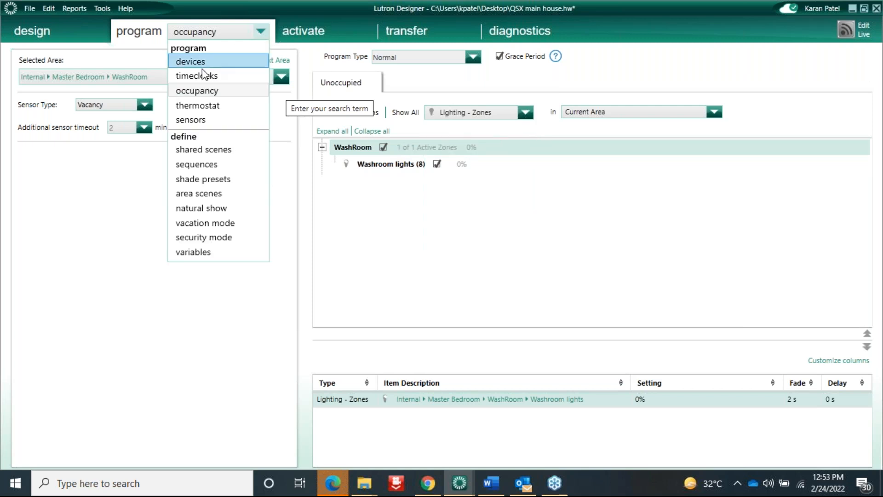
# Under timeclocks, add a timeclock named 'Occupancy' and start its first weekly event
pyautogui.click(198, 76)
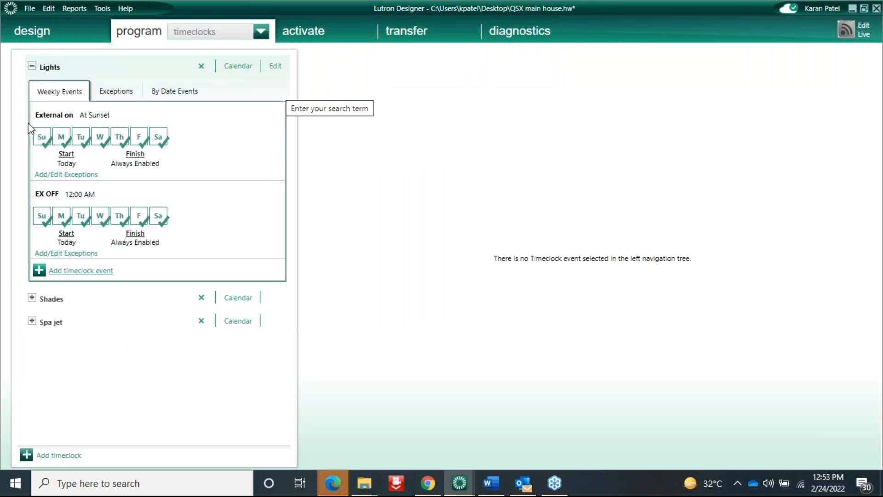
pyautogui.click(31, 66)
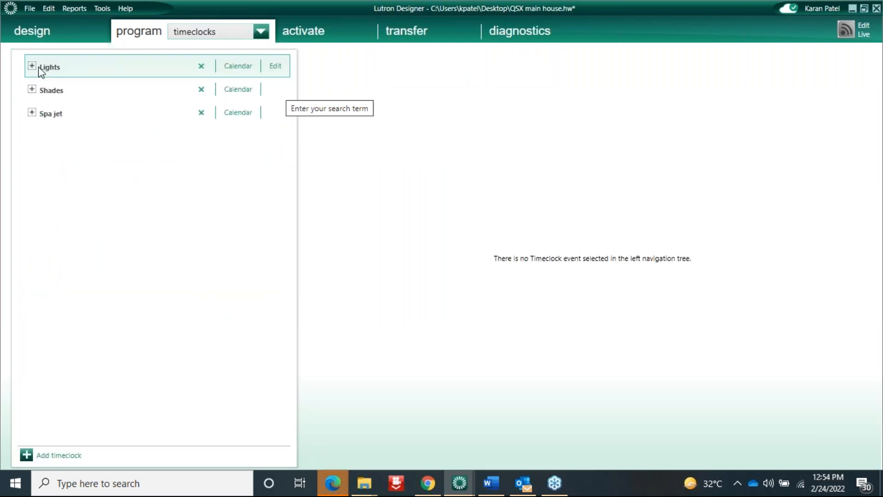
pyautogui.click(54, 455)
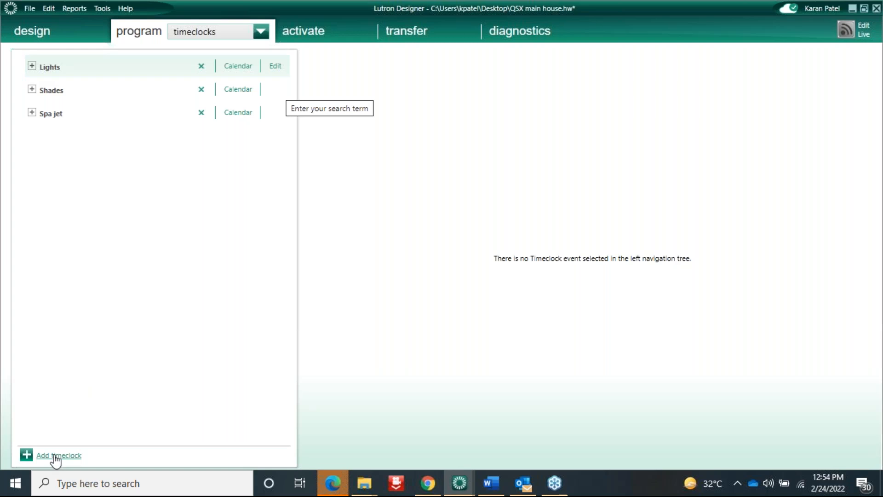
pyautogui.write('Occupancy')
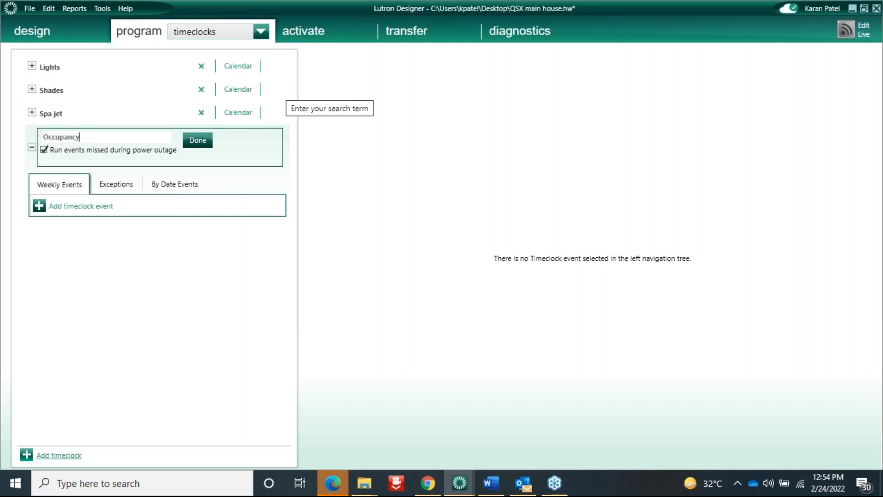
pyautogui.click(198, 141)
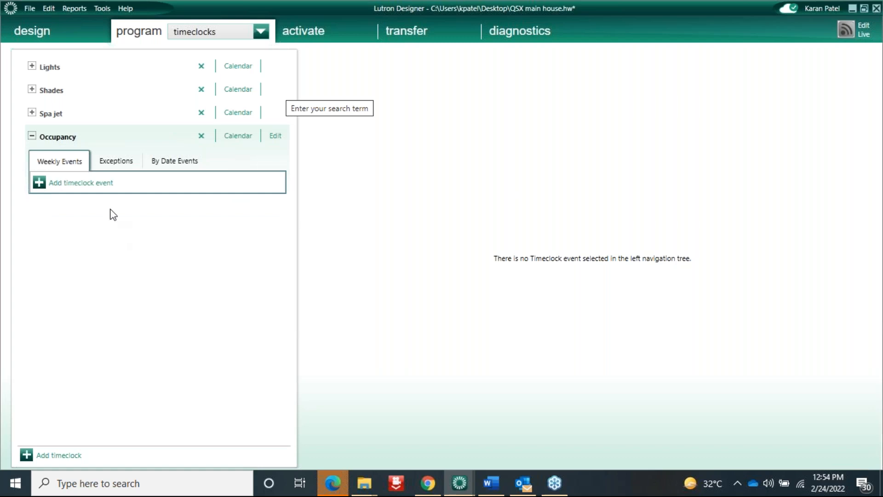
pyautogui.click(80, 183)
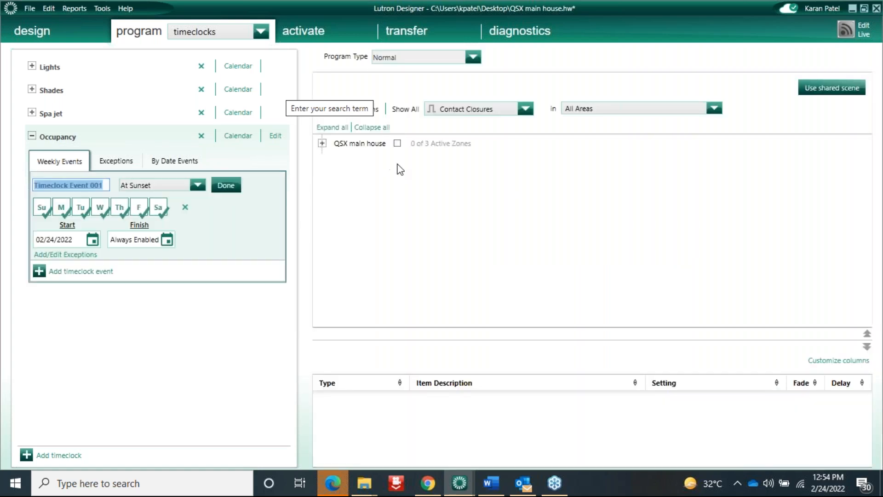
# Show Devices as assignable items and expand QSX main house, Internal, Master Bedroom, Bedroom and HAll
pyautogui.click(524, 110)
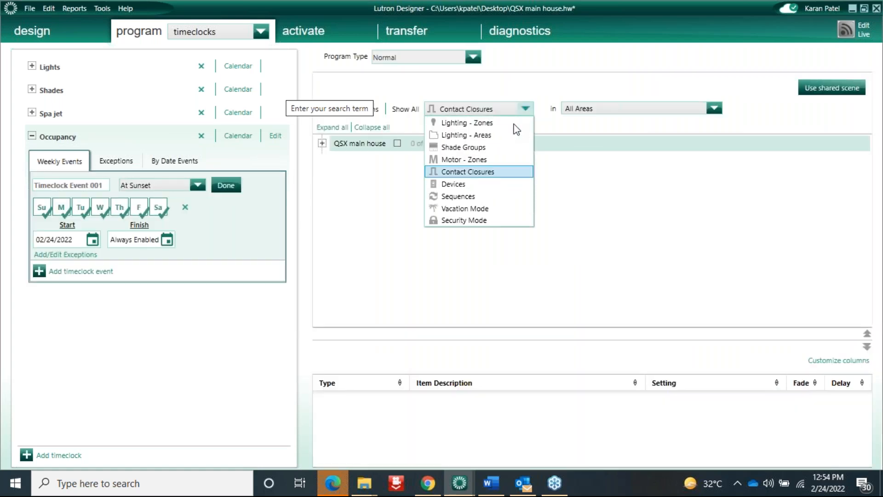
pyautogui.click(462, 184)
pyautogui.click(322, 143)
pyautogui.click(335, 159)
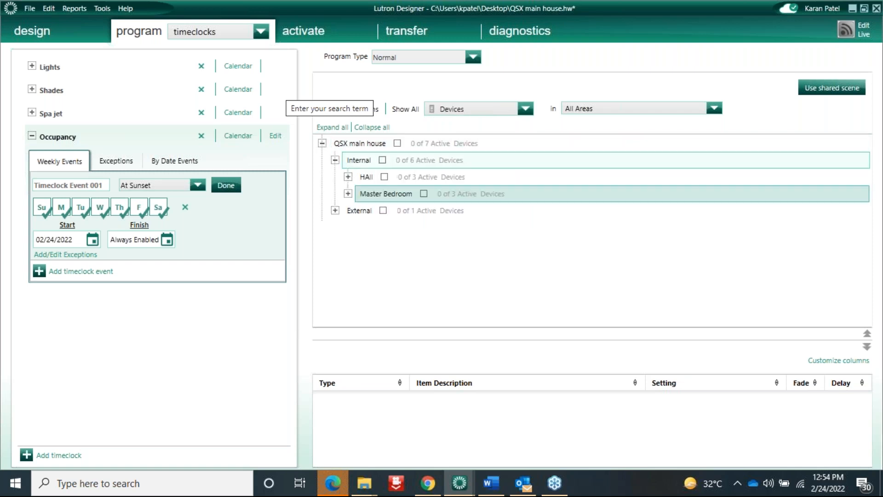
pyautogui.click(347, 193)
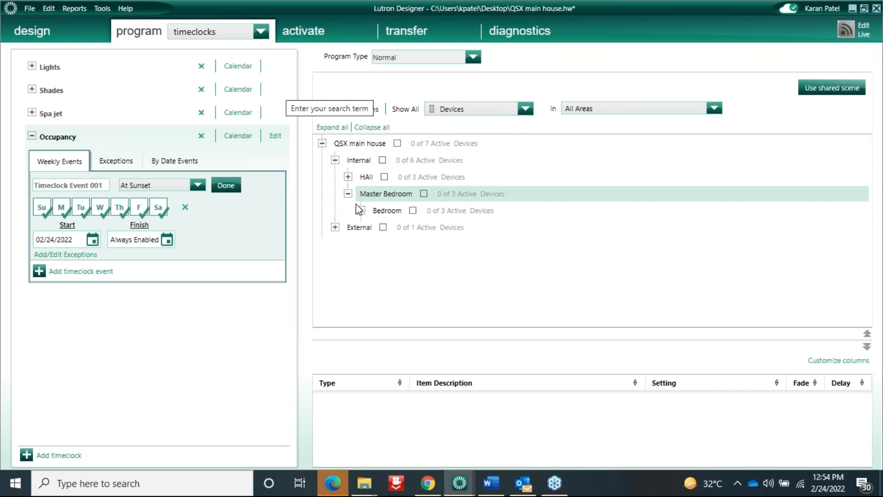
pyautogui.click(361, 210)
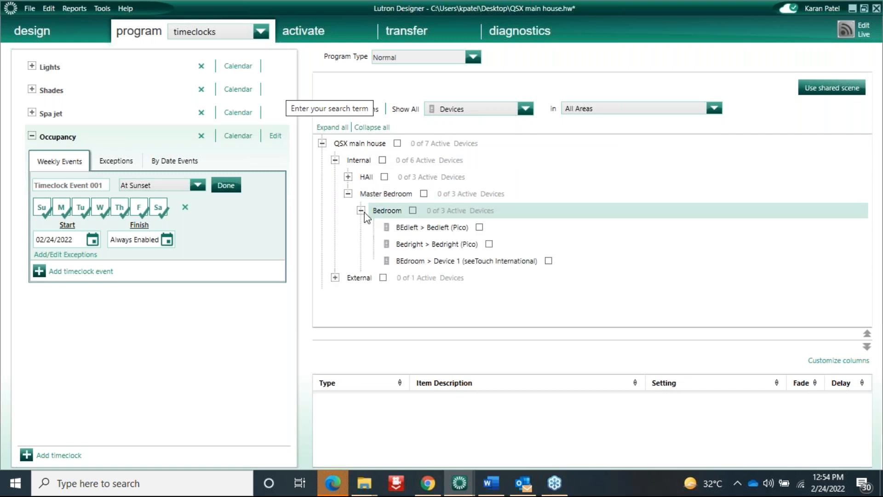
pyautogui.click(348, 176)
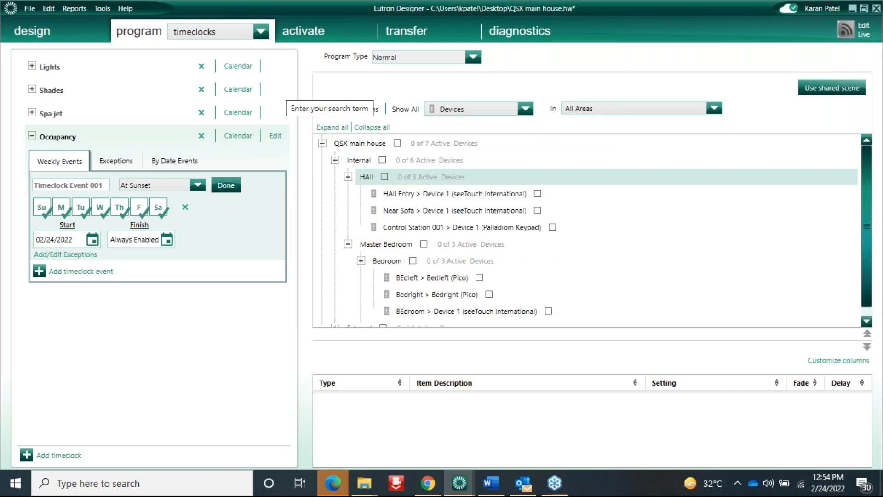
# Keep Devices as the item type and select the Near Sofa keypad
pyautogui.click(480, 114)
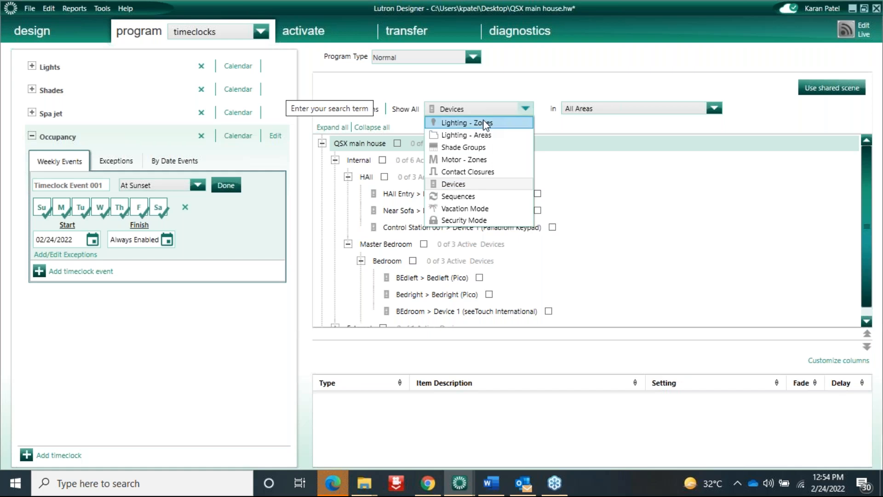
pyautogui.click(230, 343)
pyautogui.click(368, 211)
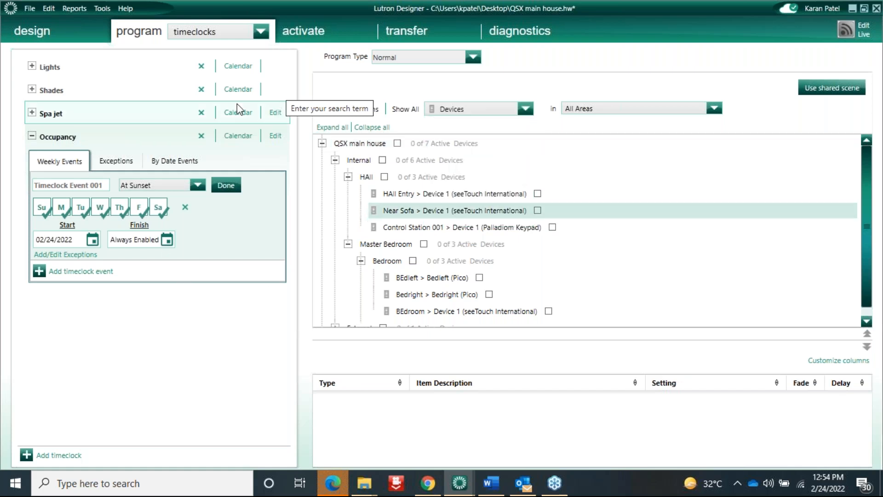
pyautogui.click(216, 32)
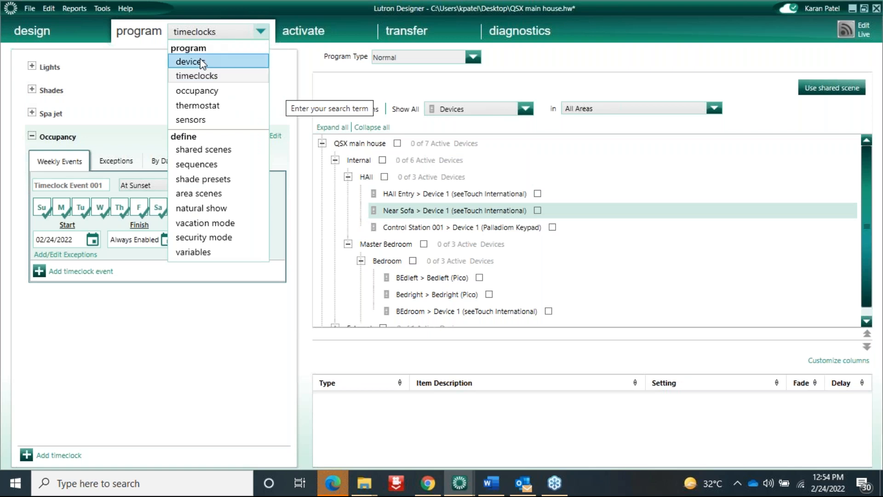
# Pass through device and occupancy programming, keeping WashRoom, and go to the variables page
pyautogui.click(200, 61)
pyautogui.click(256, 30)
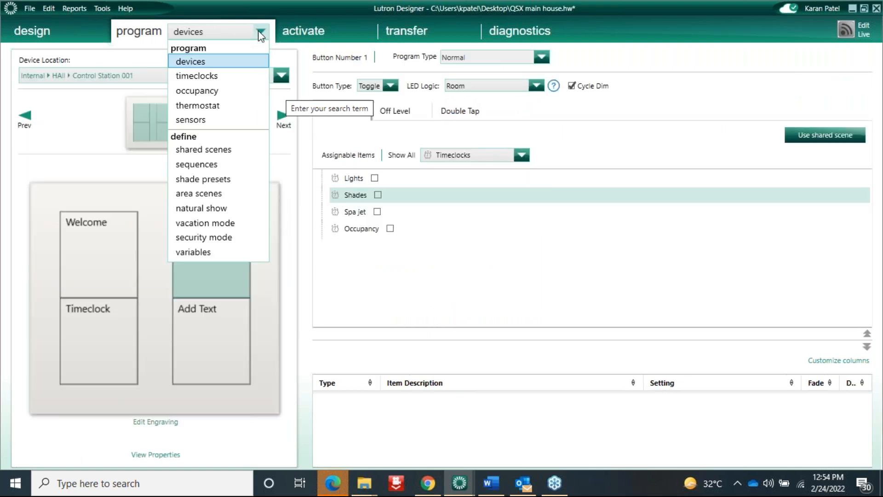
pyautogui.click(198, 91)
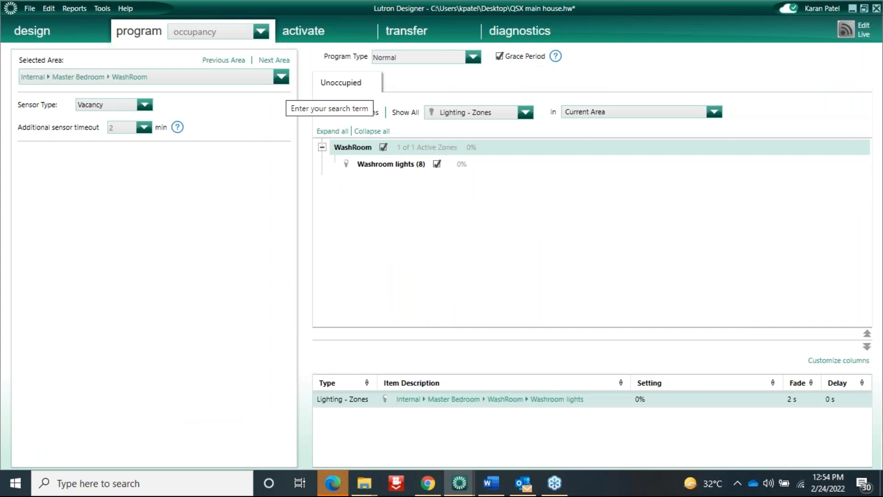
pyautogui.click(281, 77)
pyautogui.click(281, 77)
pyautogui.click(260, 31)
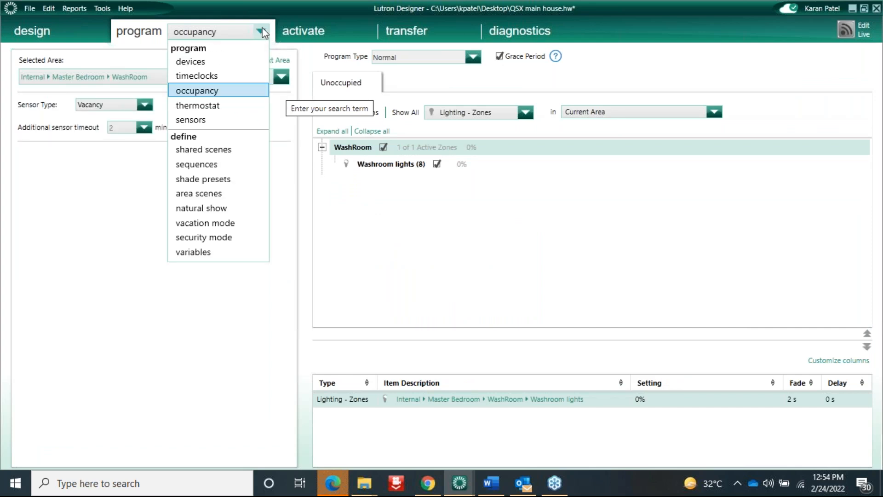
pyautogui.click(199, 251)
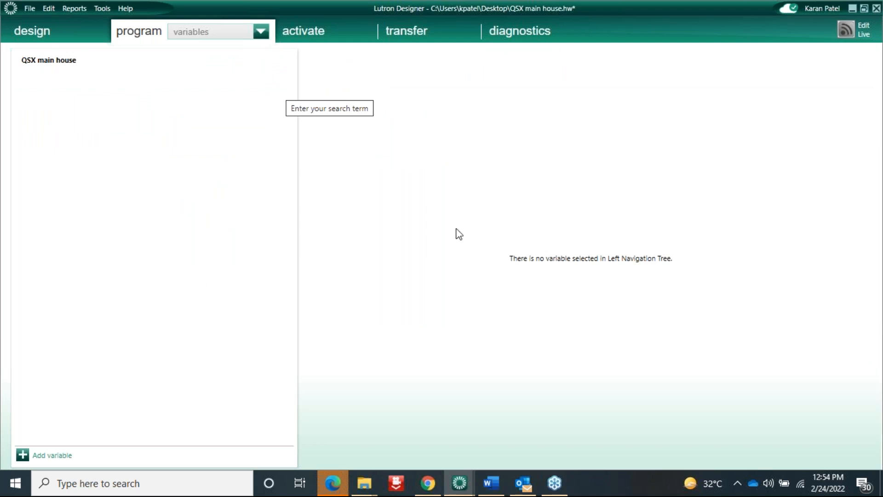
# Add a new variable and name it 'Time of day'
pyautogui.click(60, 456)
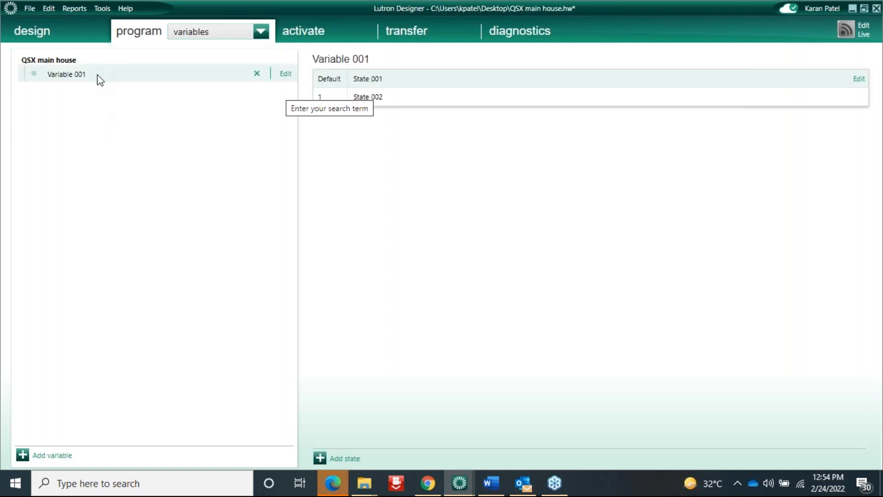
pyautogui.click(281, 75)
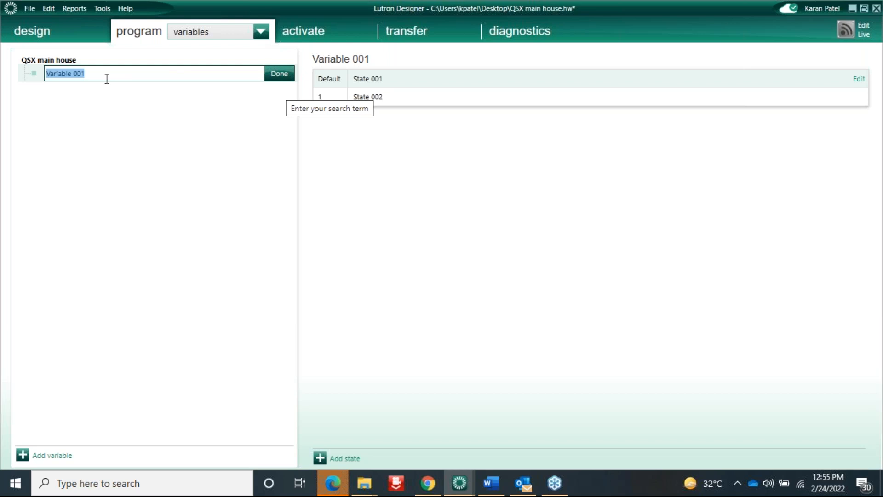
pyautogui.write('Time of day')
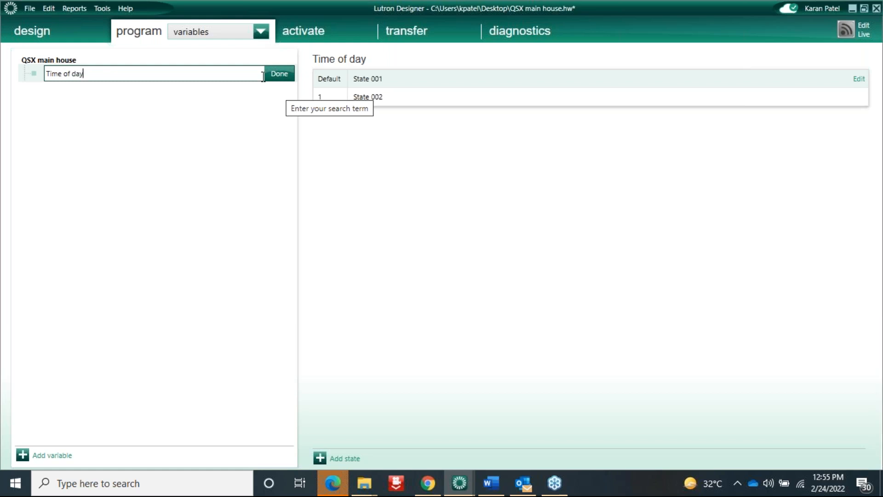
pyautogui.click(279, 75)
# Rename the variable's states to Day (default) and Night
pyautogui.doubleClick(403, 82)
pyautogui.hotkey('ctrl', 'a')
pyautogui.write('Day')
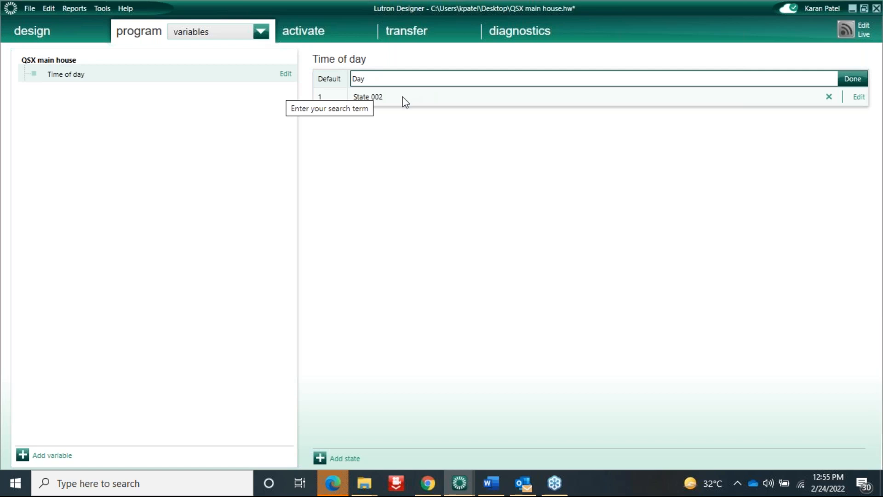
pyautogui.doubleClick(402, 96)
pyautogui.write('Night')
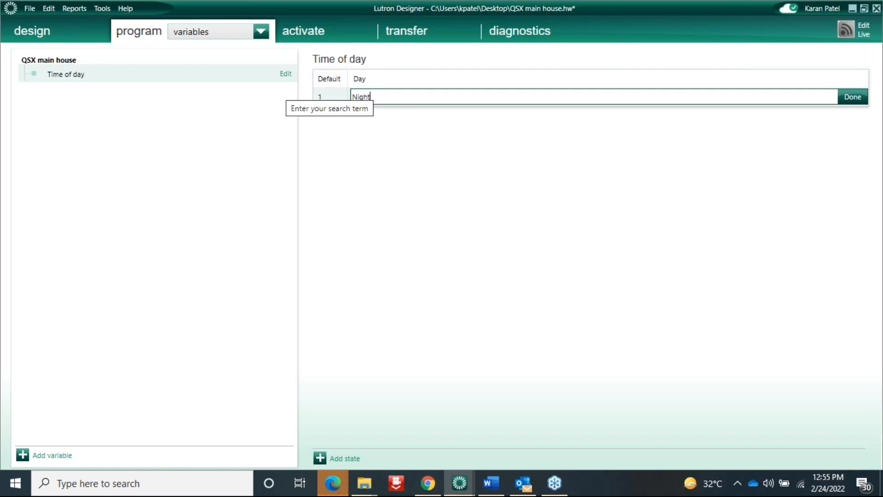
pyautogui.click(852, 97)
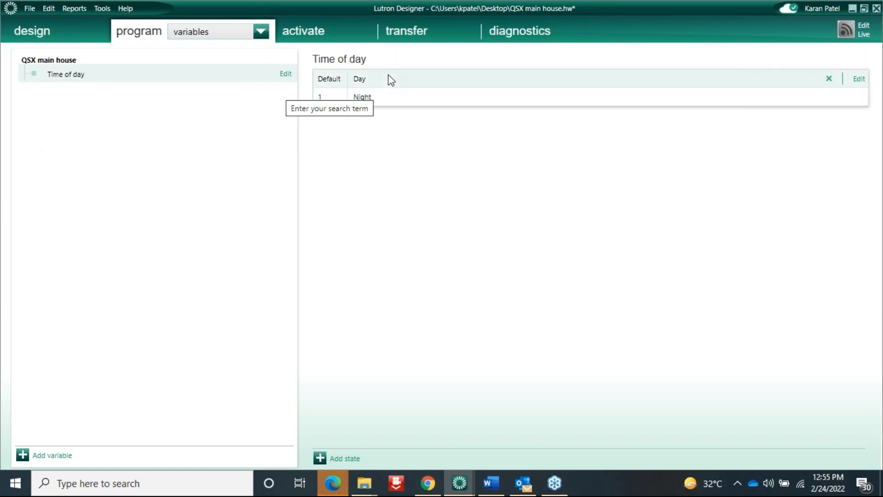
pyautogui.click(261, 31)
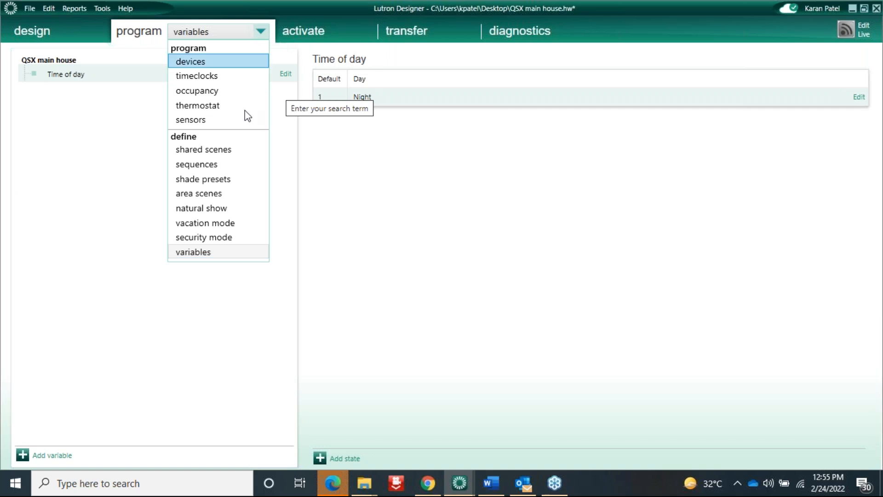
# Return to occupancy programming with the WashRoom sensor set to Occupancy
pyautogui.click(207, 92)
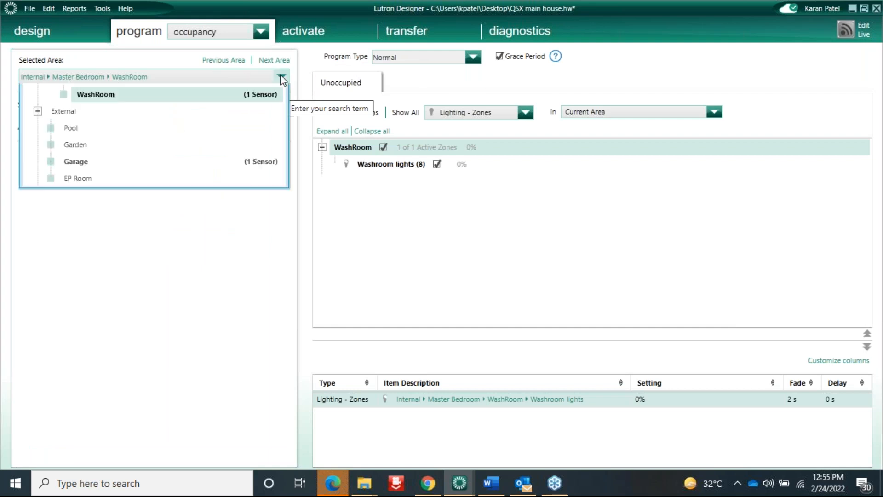
pyautogui.click(145, 105)
pyautogui.click(98, 117)
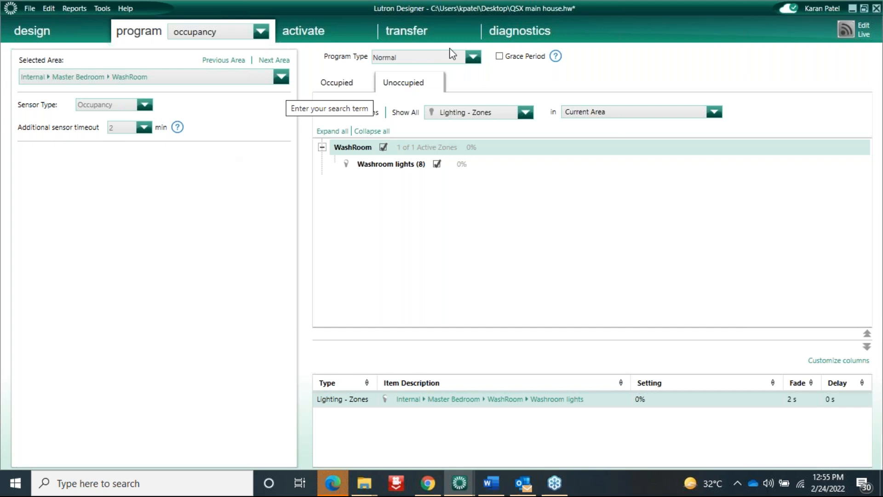
# Set Program Type to SingleVariable > Time of day, accepting removal of existing programming
pyautogui.click(473, 58)
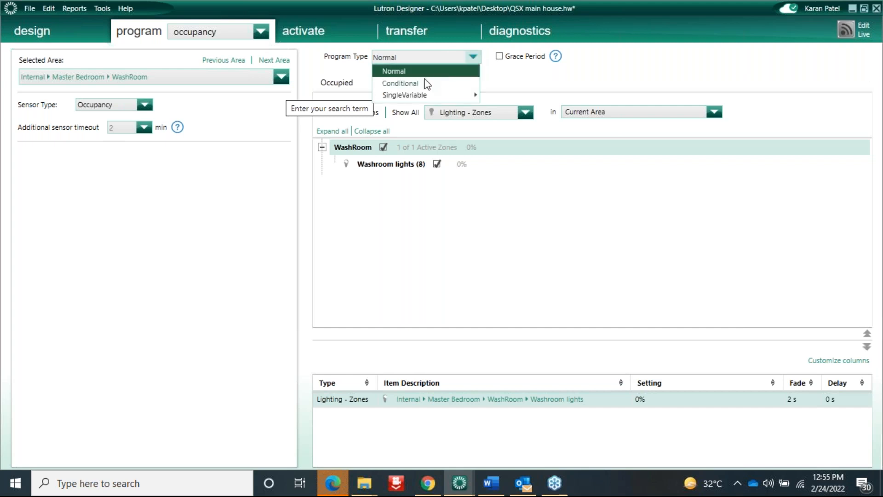
pyautogui.moveTo(407, 96)
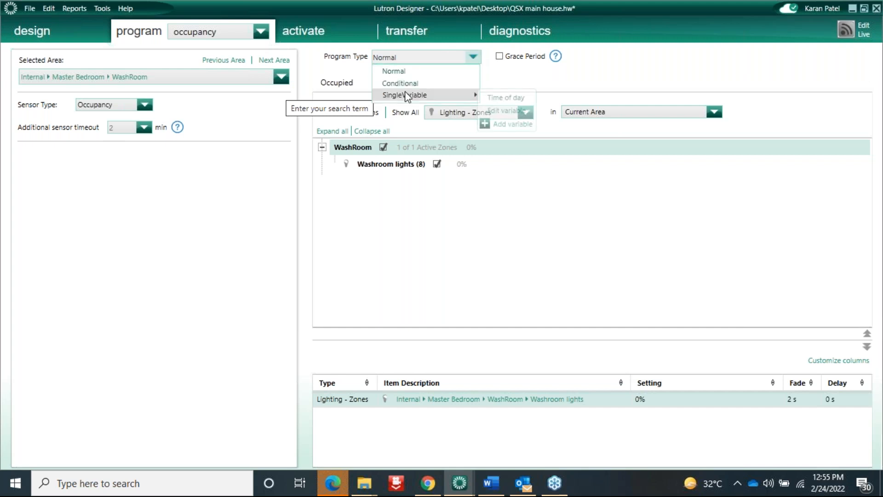
pyautogui.click(506, 97)
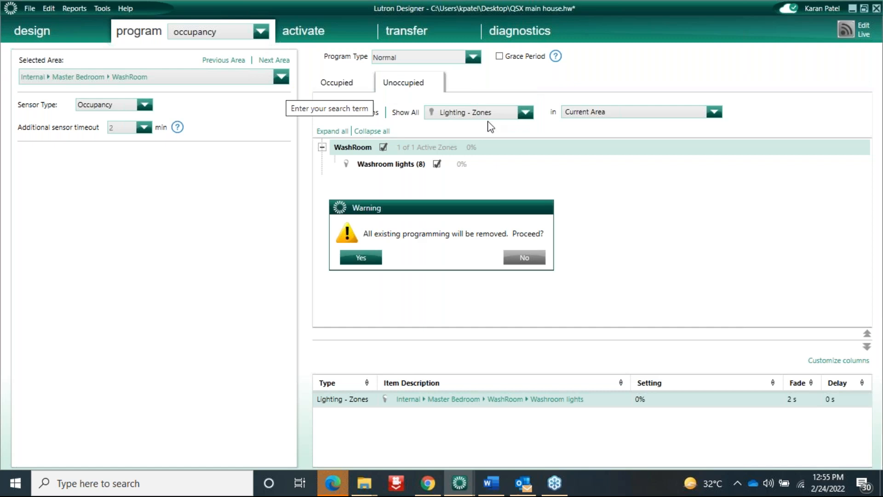
pyautogui.click(361, 258)
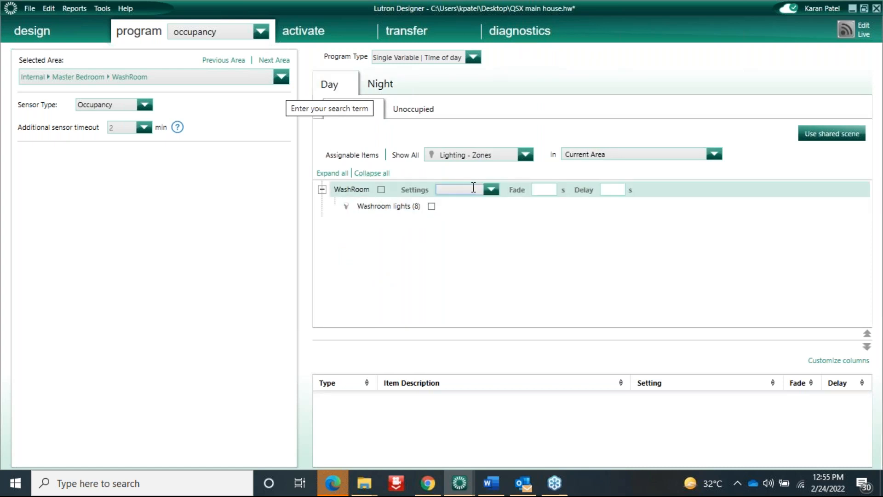
# Set Washroom lights to Unaffected for both Day occupied and Day unoccupied
pyautogui.click(491, 190)
pyautogui.click(464, 204)
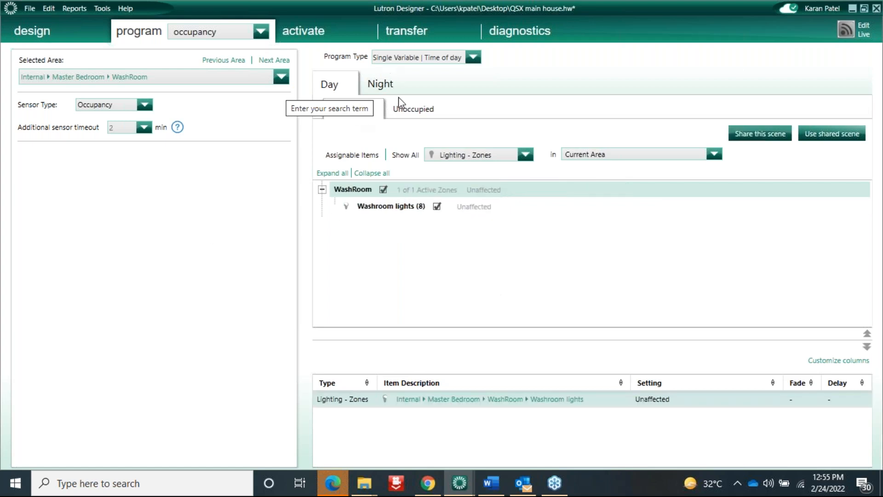
pyautogui.click(407, 109)
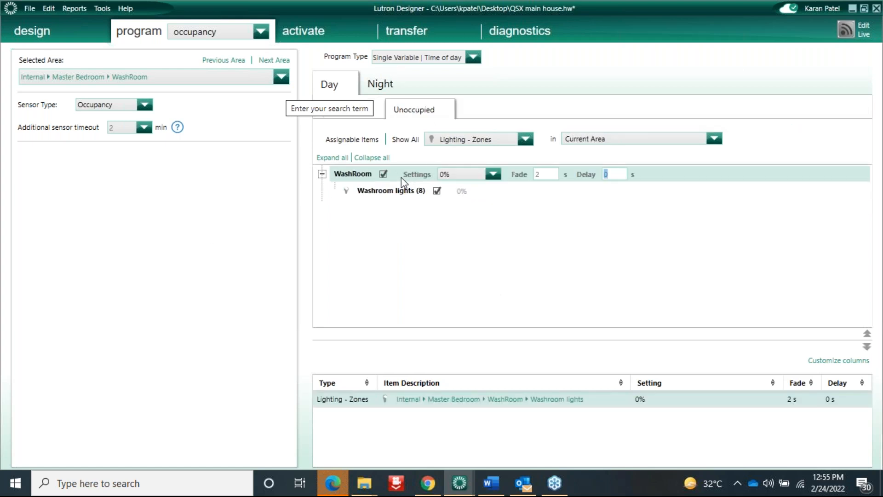
pyautogui.click(493, 174)
pyautogui.click(473, 196)
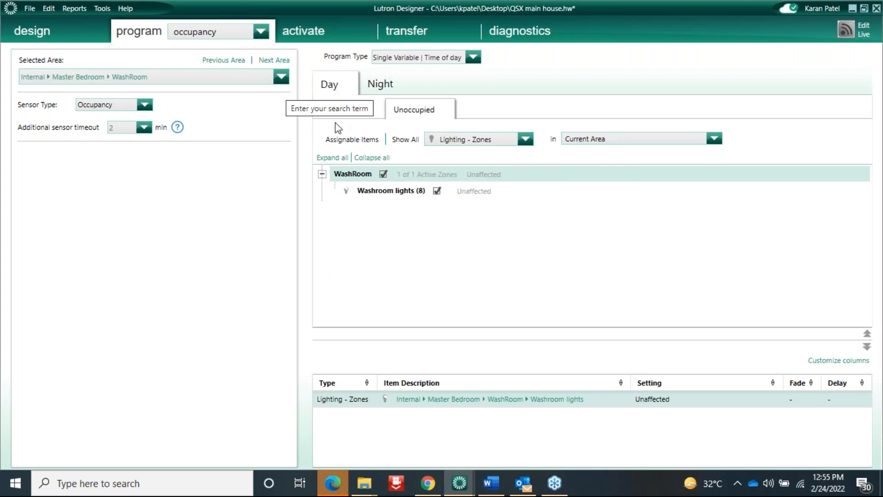
pyautogui.click(481, 191)
# Review the Night and Day occupied and unoccupied scenes, ending on Day occupied
pyautogui.click(380, 85)
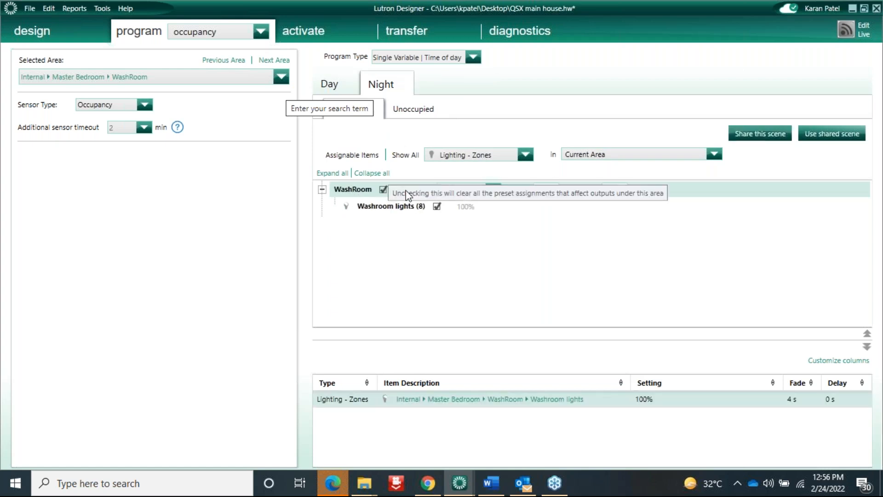
pyautogui.click(415, 111)
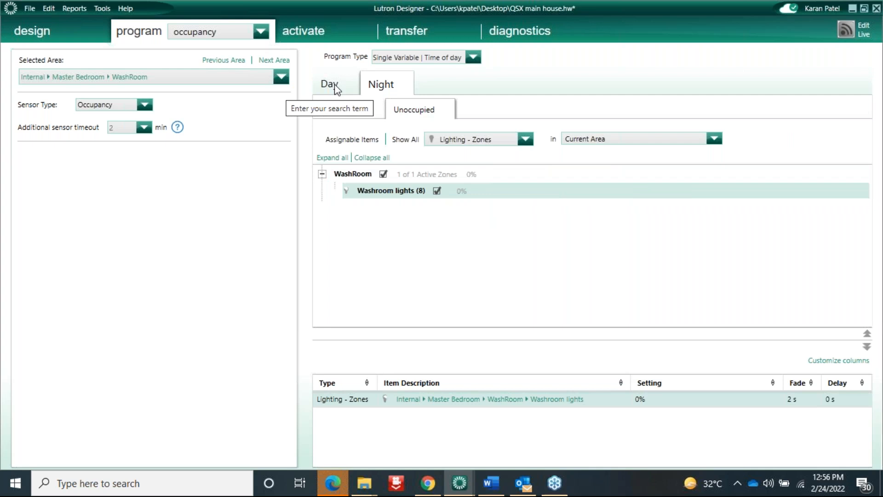
pyautogui.click(374, 85)
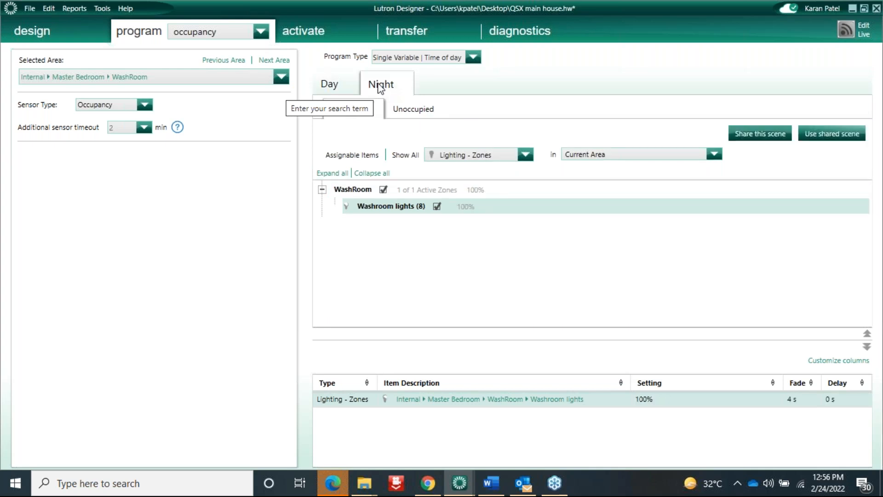
pyautogui.click(331, 85)
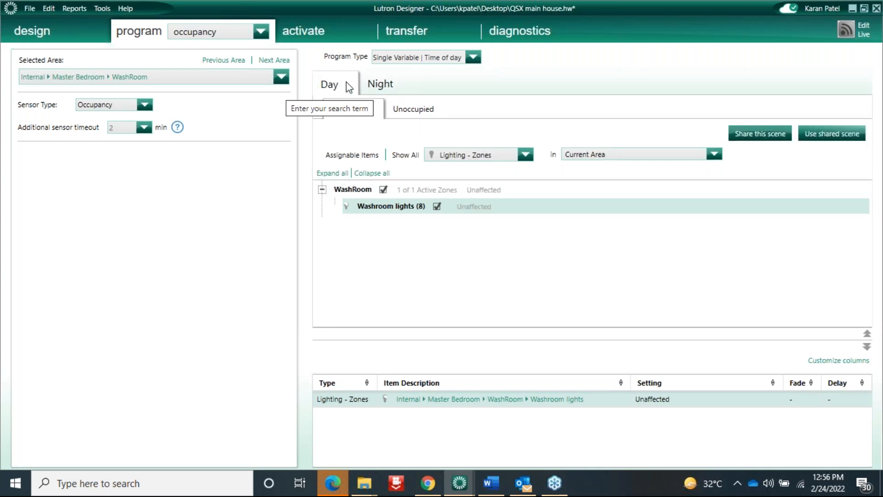
pyautogui.click(413, 112)
pyautogui.click(382, 88)
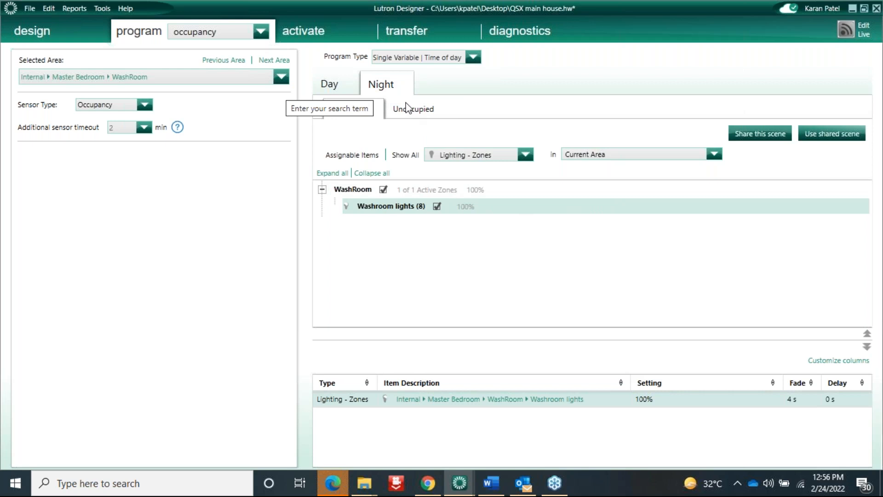
pyautogui.click(416, 112)
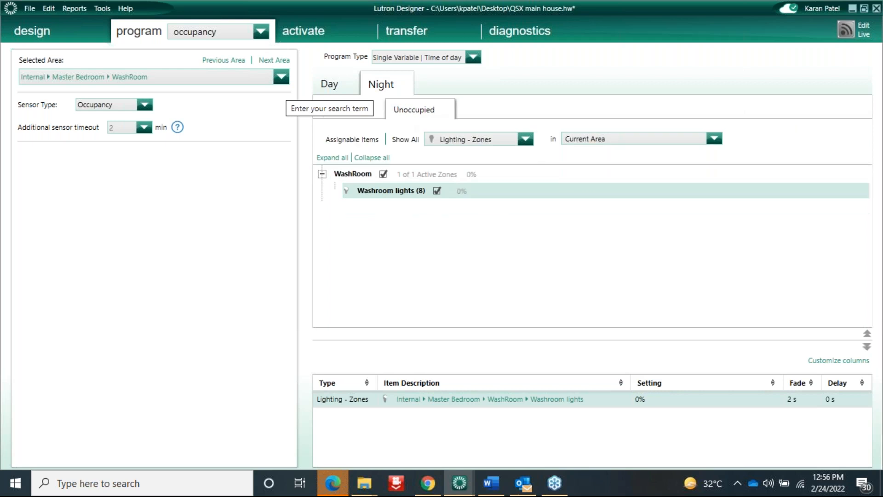
pyautogui.click(334, 90)
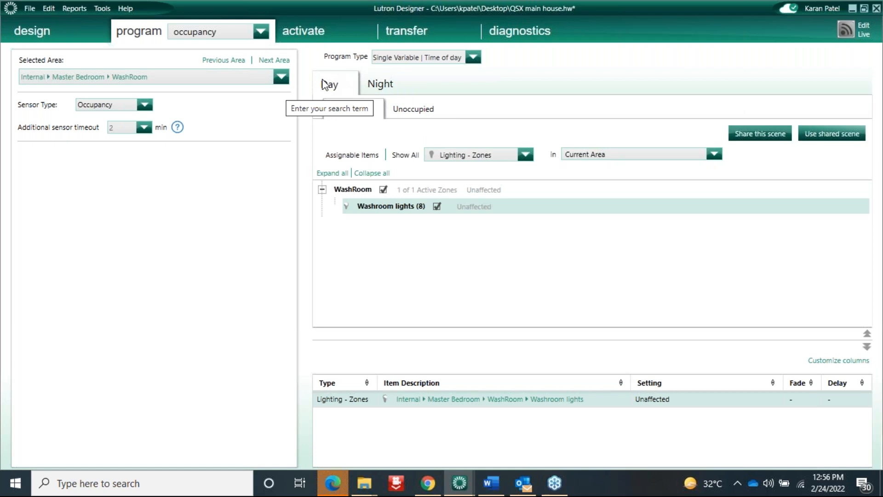
# In timeclock programming, delete the Occupancy timeclock
pyautogui.click(262, 33)
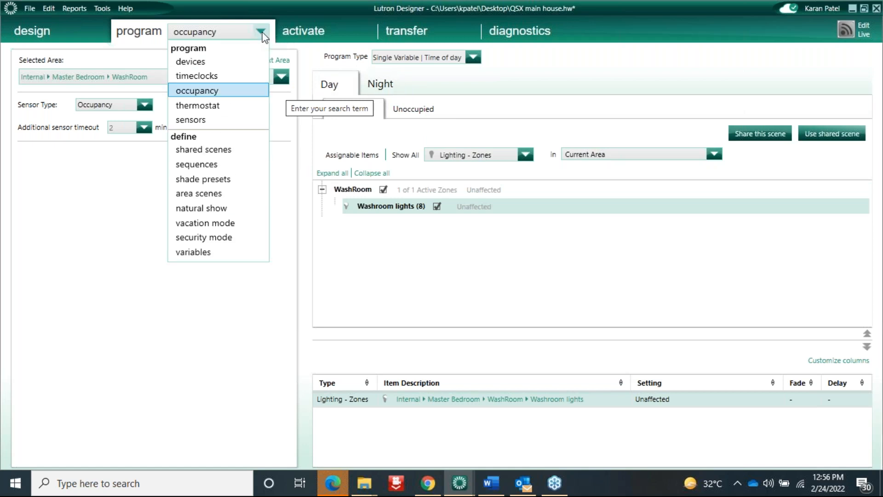
pyautogui.click(207, 78)
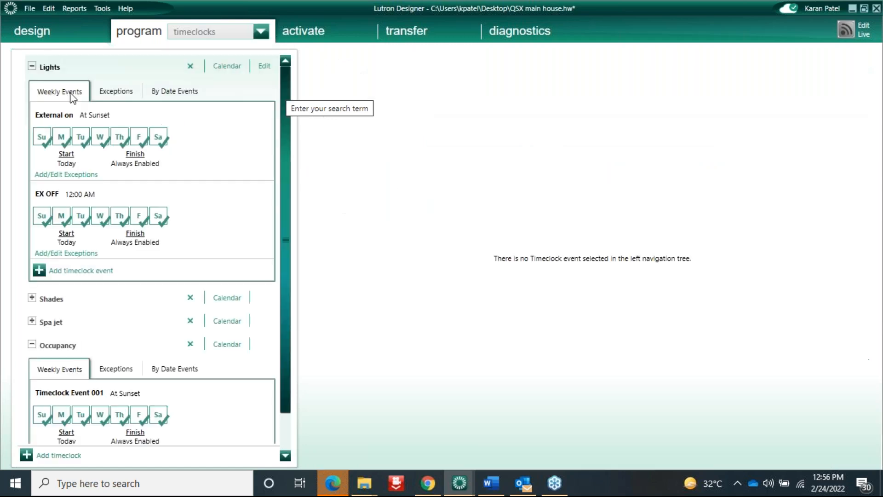
pyautogui.click(31, 67)
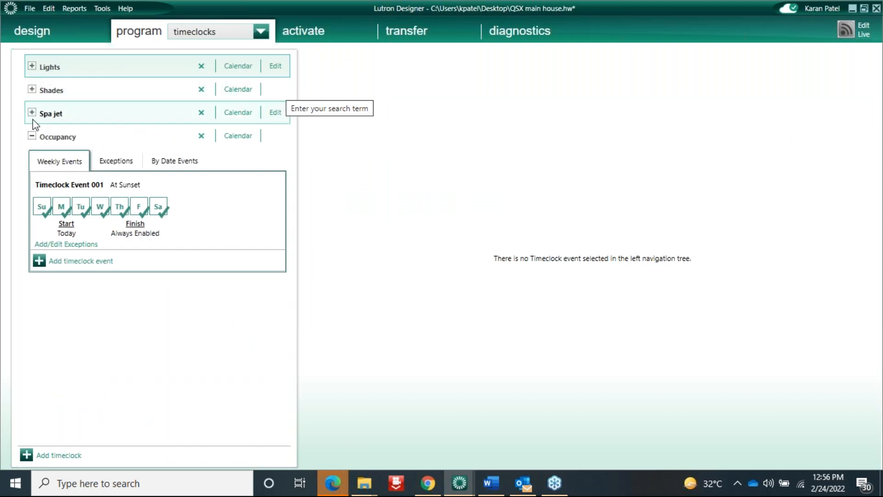
pyautogui.click(201, 136)
pyautogui.click(373, 261)
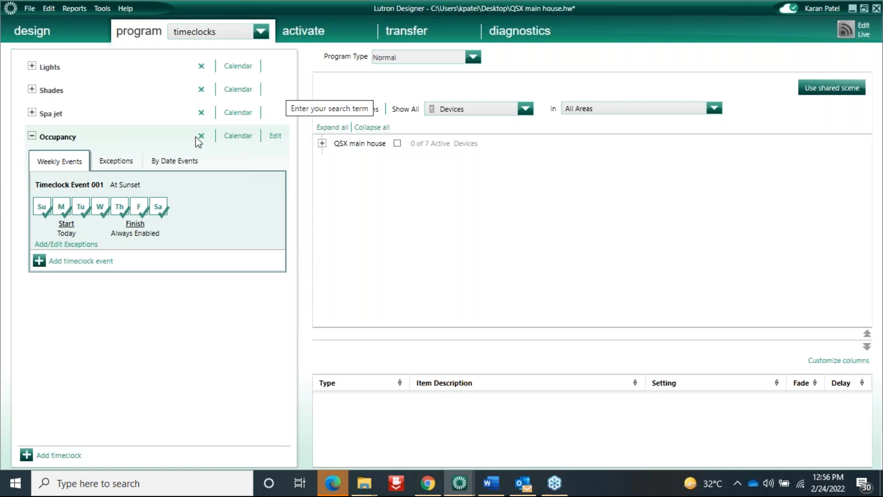
# Add a new timeclock named 'Activate variable state'
pyautogui.click(61, 455)
pyautogui.write('Va')
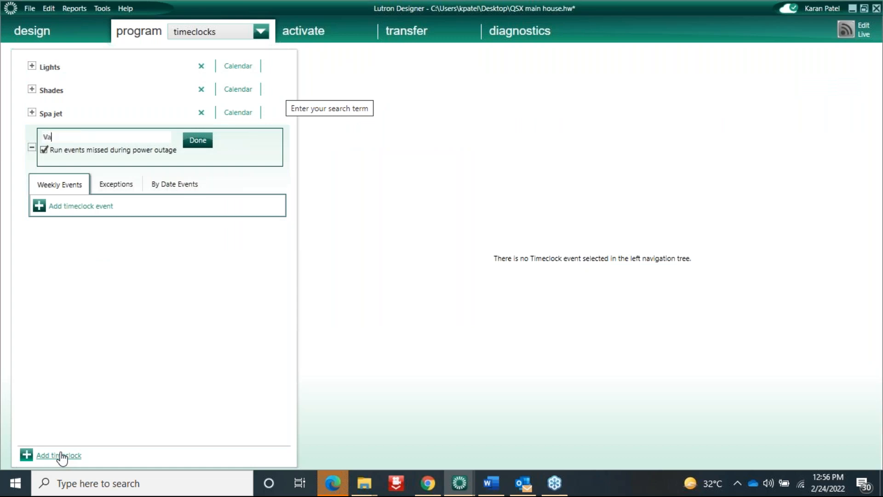
pyautogui.press('BackSpace')
pyautogui.write('A')
pyautogui.write('ctivate c')
pyautogui.write('arivle')
pyautogui.press('BackSpace')
pyautogui.press('BackSpace')
pyautogui.press('BackSpace')
pyautogui.write('variable state')
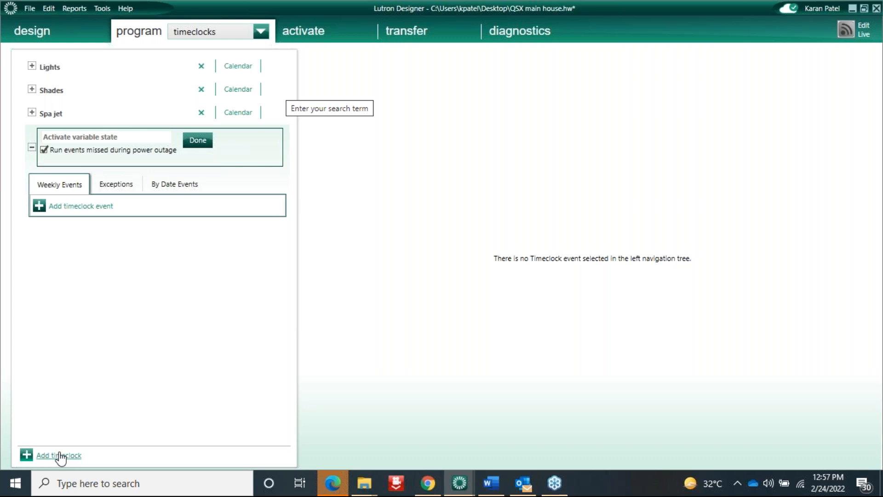
pyautogui.click(199, 139)
pyautogui.click(79, 183)
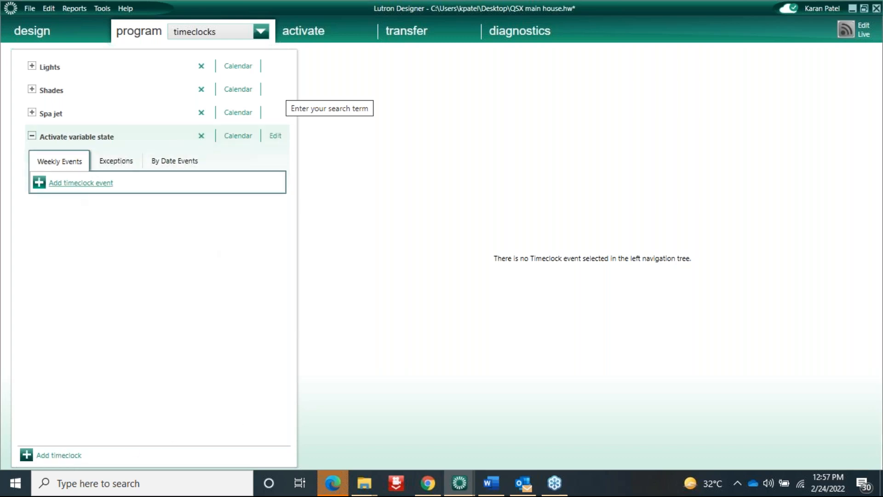
# Name the new event 'its day' and schedule it daily at sunrise
pyautogui.write('its ')
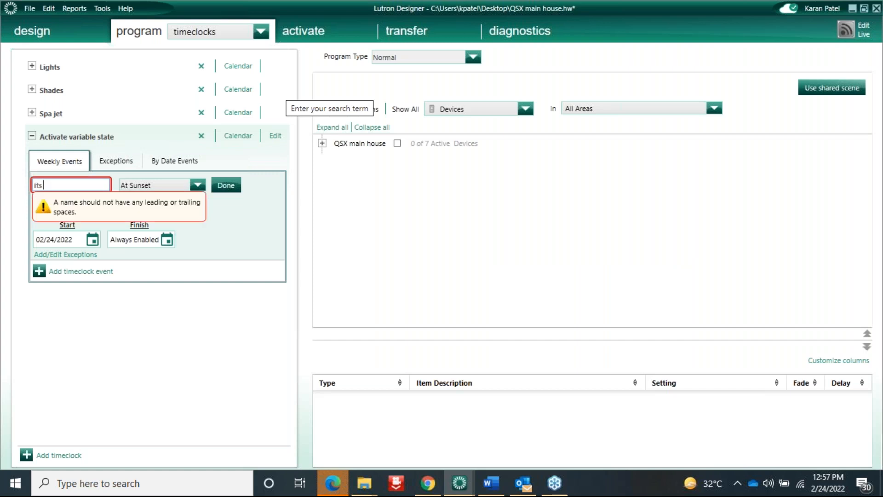
pyautogui.write('day')
pyautogui.click(197, 185)
pyautogui.click(148, 253)
pyautogui.click(228, 186)
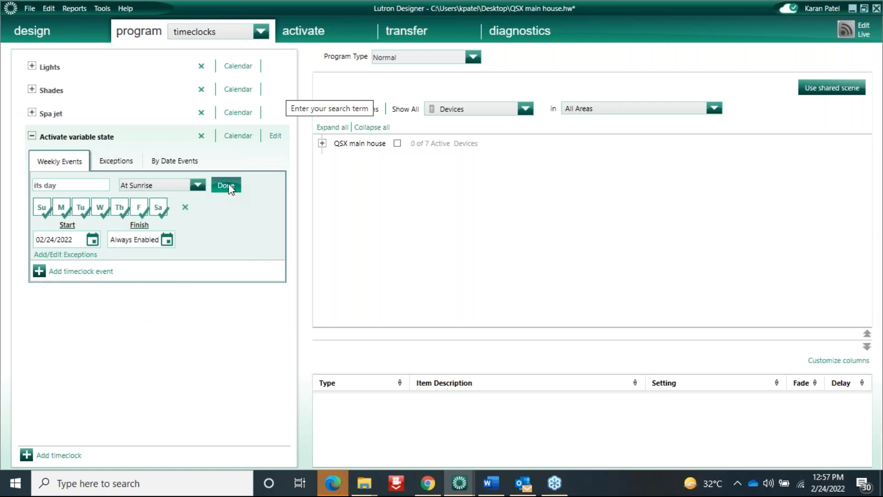
pyautogui.click(228, 186)
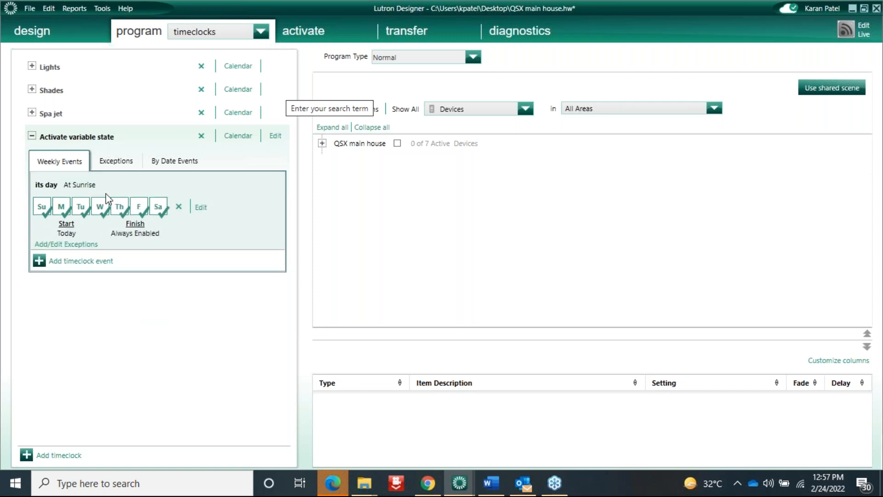
# Show Variables and have the event set Time of day to Day
pyautogui.click(525, 109)
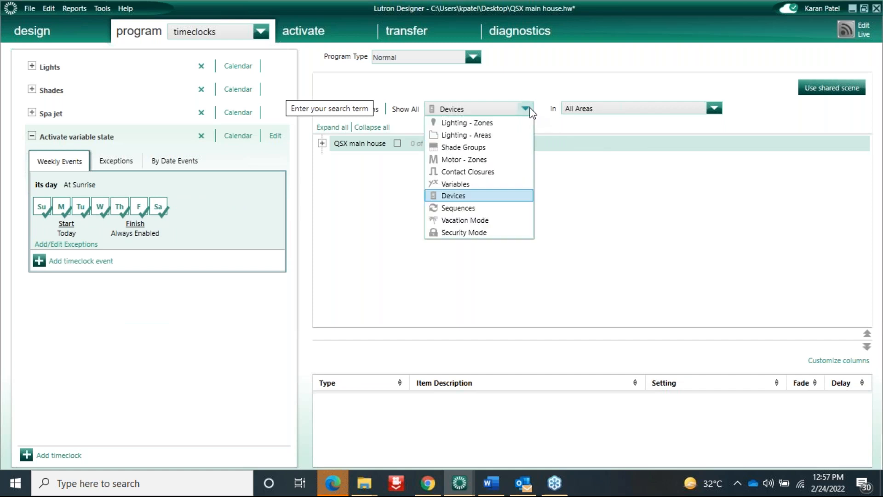
pyautogui.click(462, 184)
pyautogui.click(392, 133)
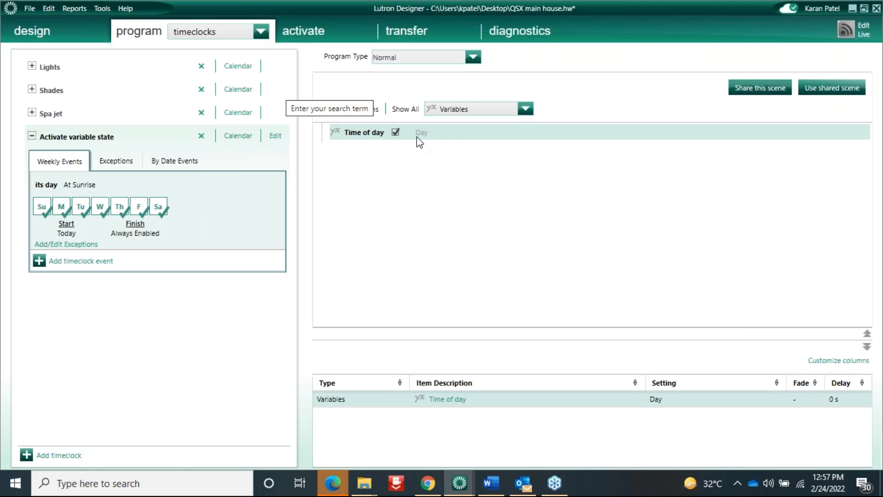
pyautogui.moveTo(421, 137)
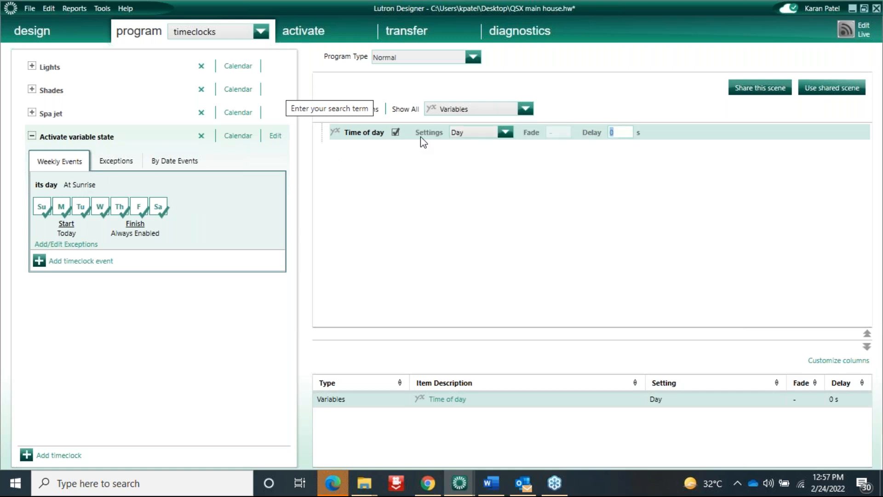
pyautogui.click(104, 261)
# Save the sunset event as 'Its night' and have it set Time of day to Night
pyautogui.write('Its night')
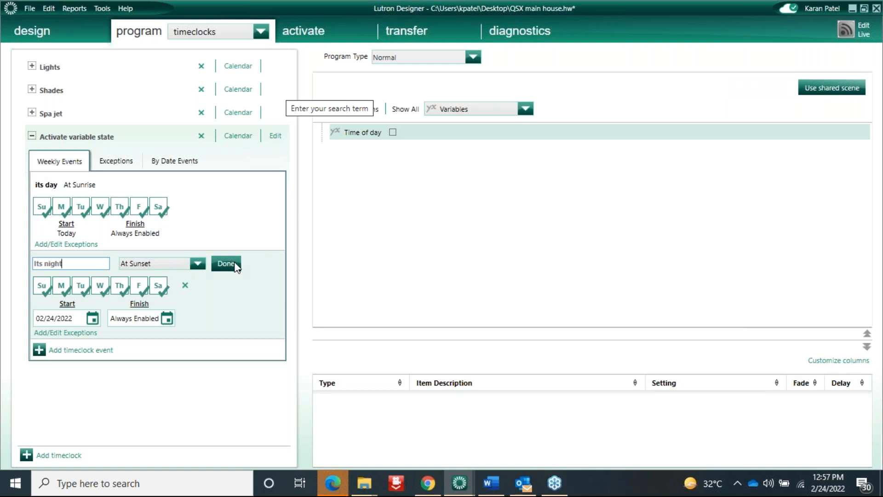
pyautogui.click(227, 263)
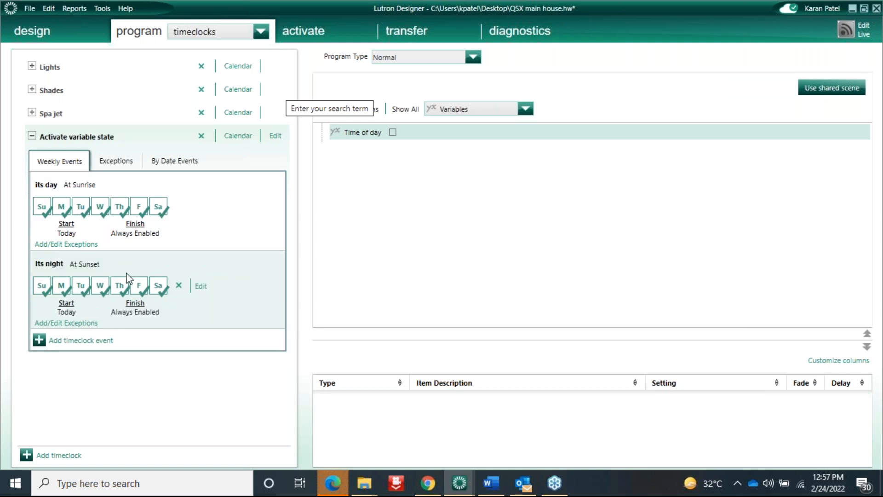
pyautogui.click(393, 132)
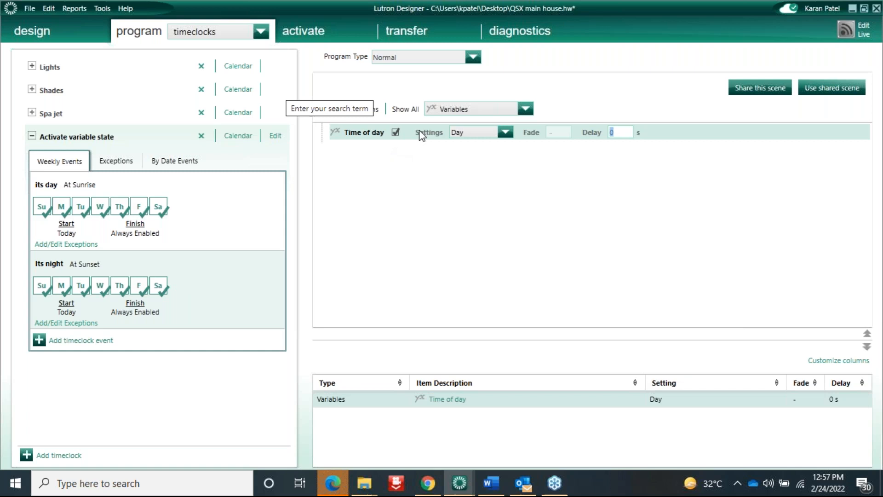
pyautogui.click(504, 132)
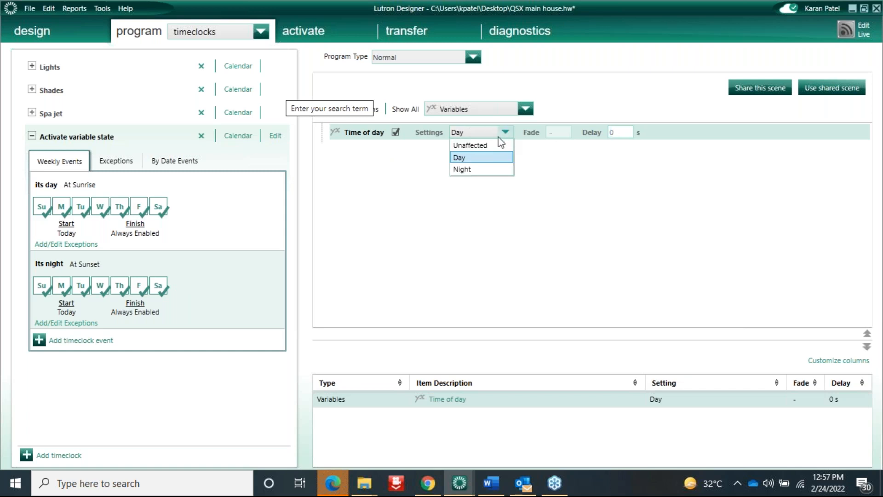
pyautogui.click(463, 169)
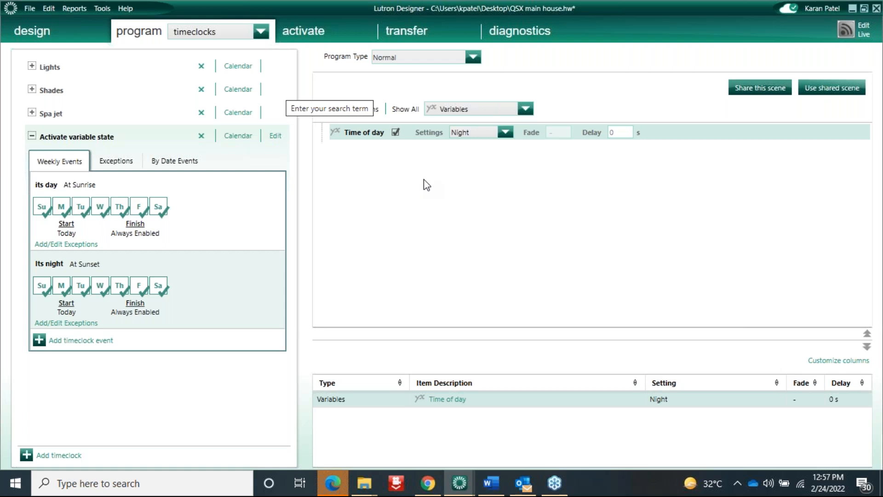
# Verify the its day event still sets Day, then collapse the Activate variable state timeclock
pyautogui.moveTo(126, 180)
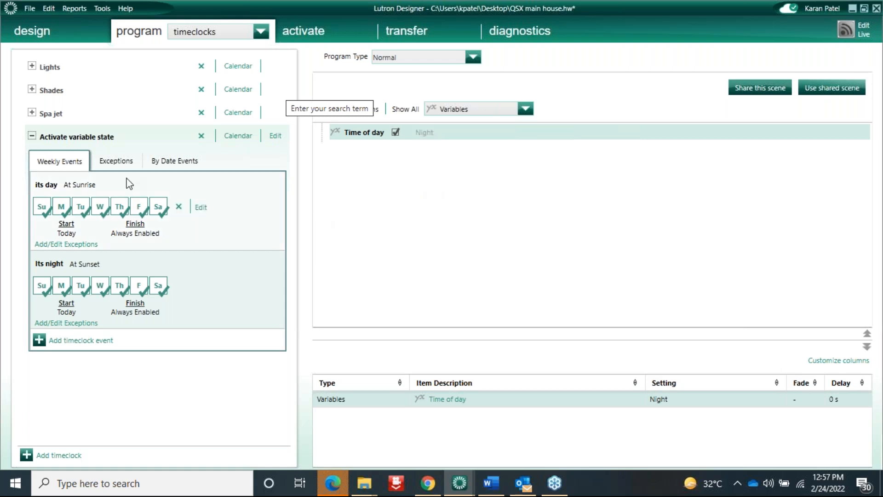
pyautogui.click(50, 185)
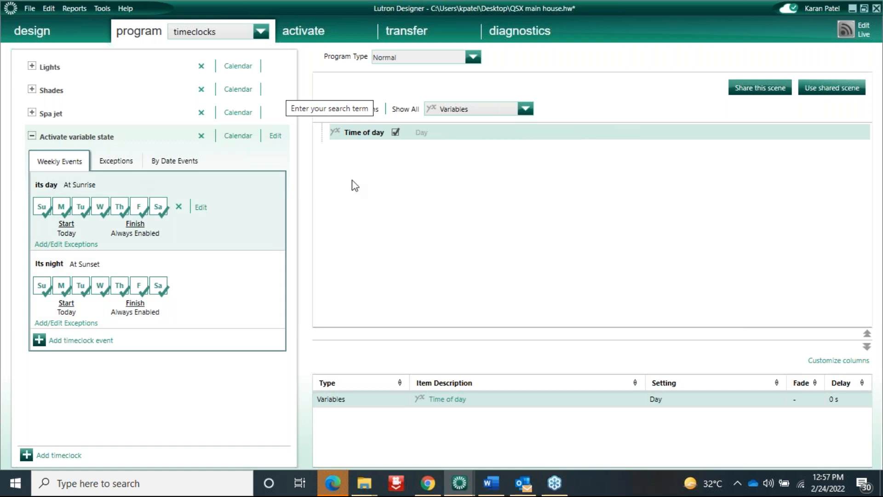
pyautogui.click(423, 136)
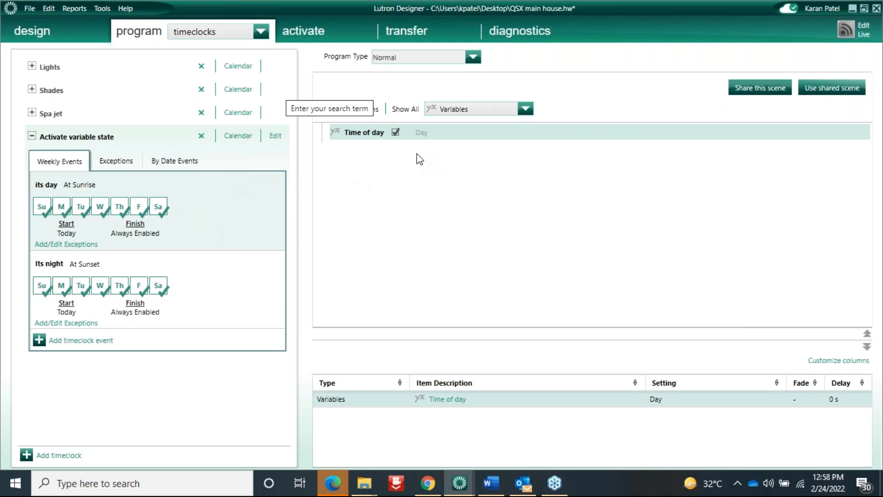
pyautogui.click(225, 280)
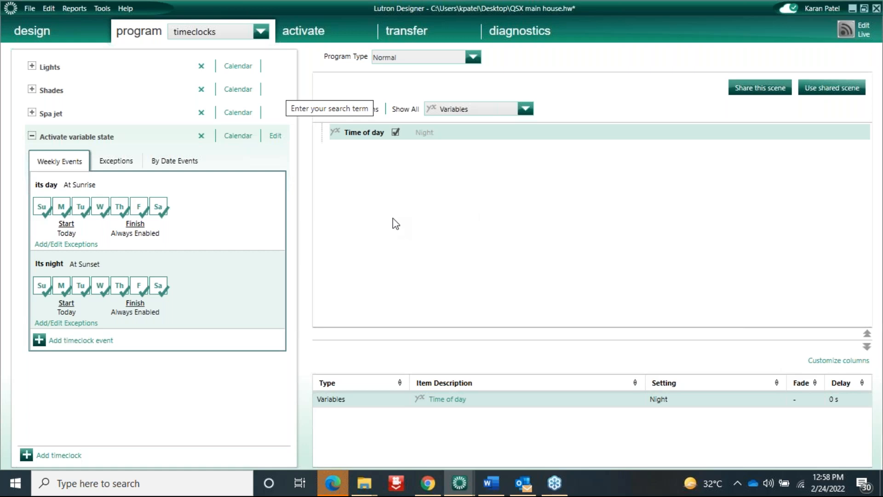
pyautogui.click(33, 136)
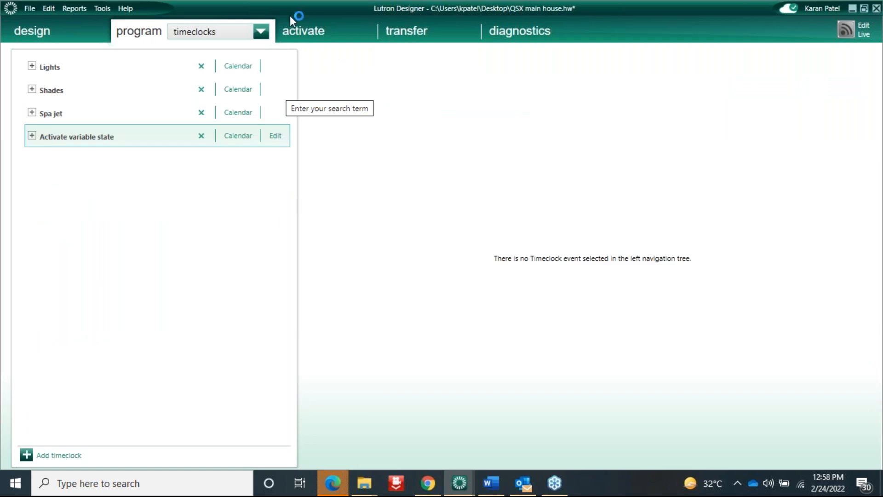
pyautogui.click(260, 32)
# In occupancy programming, pick the Garage area and set its Program Type to Time of day
pyautogui.click(202, 90)
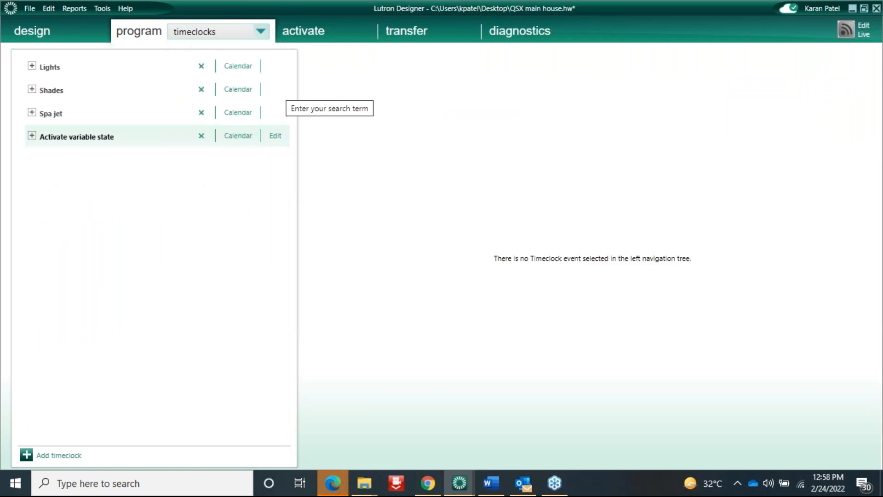
pyautogui.click(191, 80)
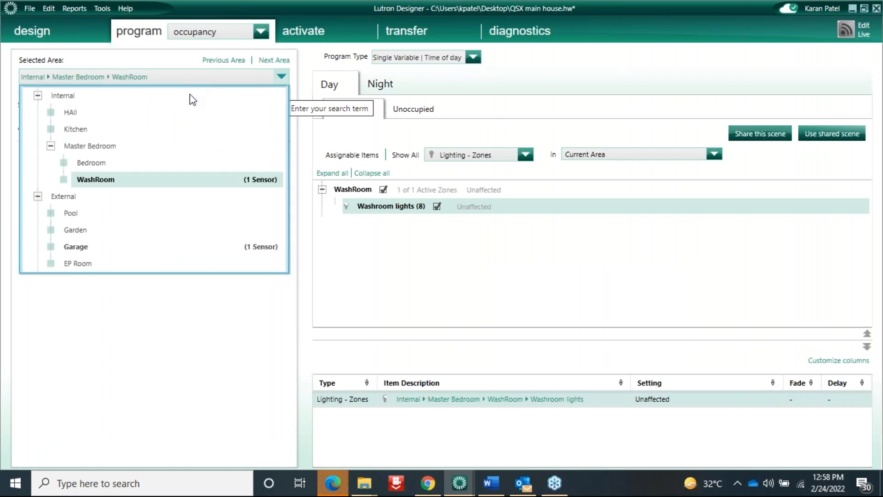
pyautogui.click(137, 247)
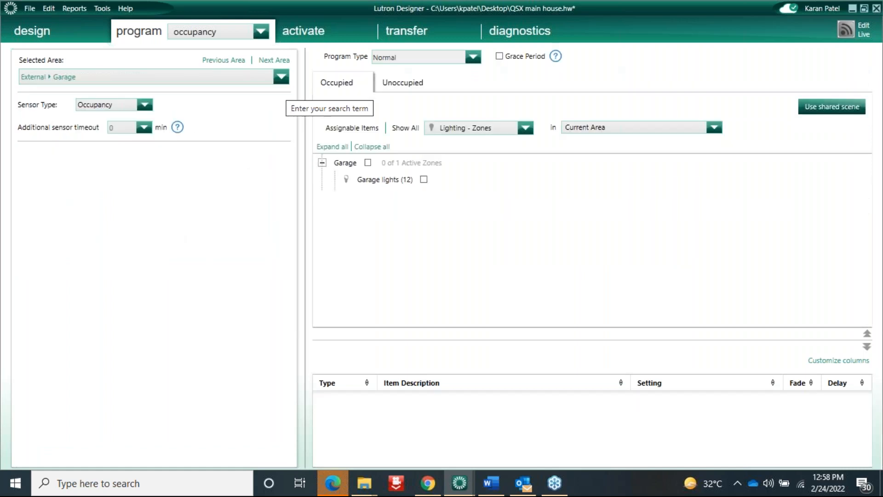
pyautogui.click(472, 57)
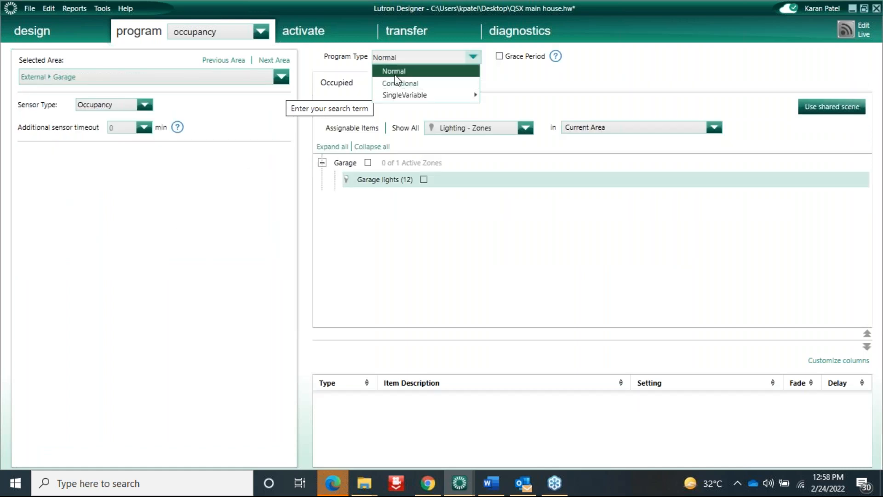
pyautogui.moveTo(414, 98)
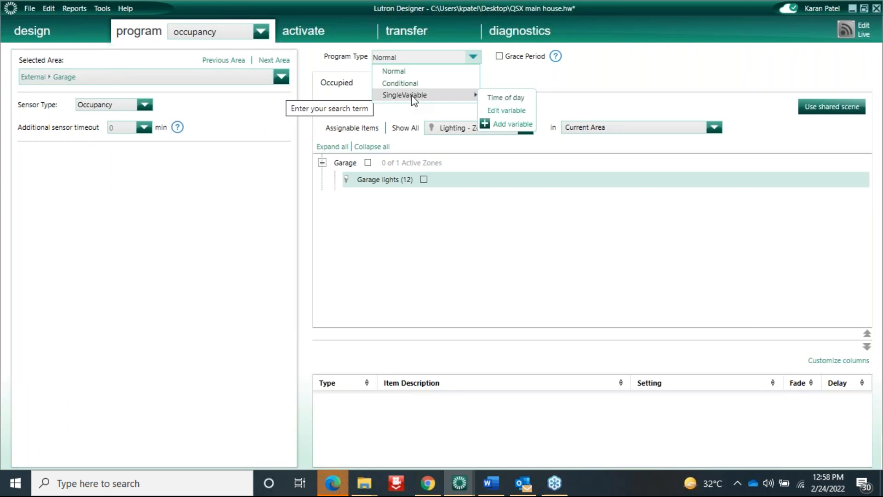
pyautogui.click(513, 98)
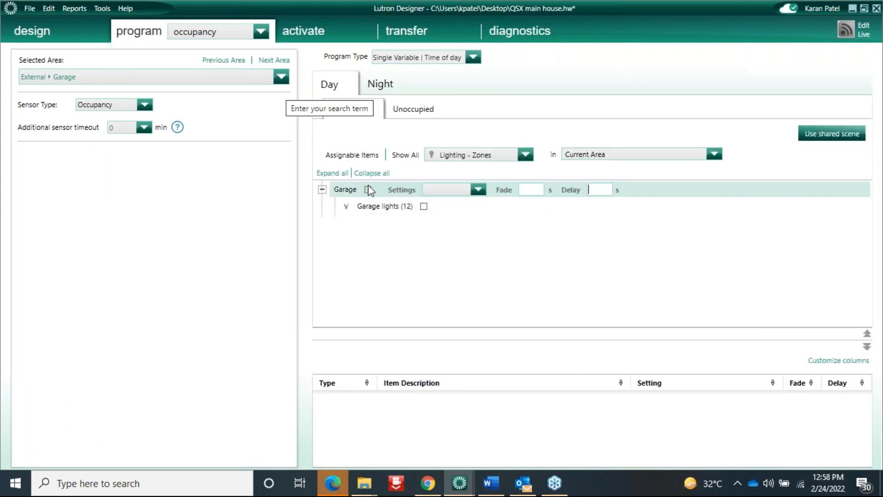
# Leave Garage lights unaffected by day, occupied or vacant, and set Night occupied to 100%
pyautogui.click(480, 192)
pyautogui.click(454, 205)
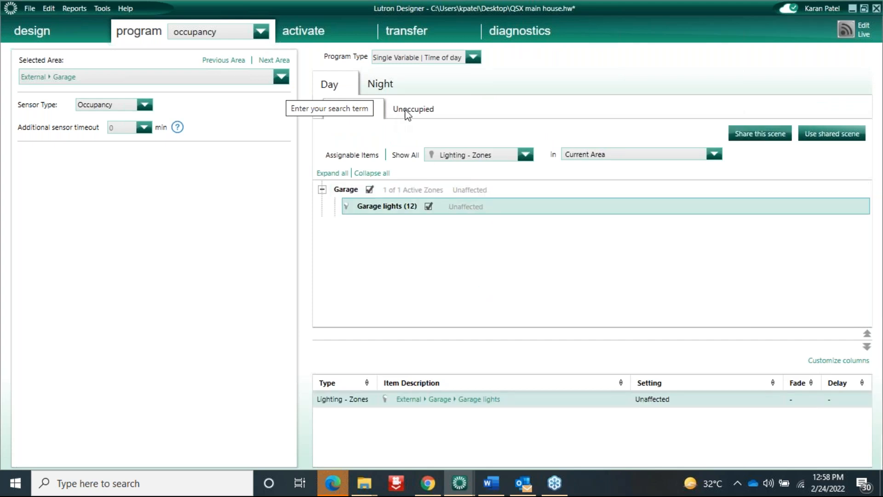
pyautogui.click(408, 111)
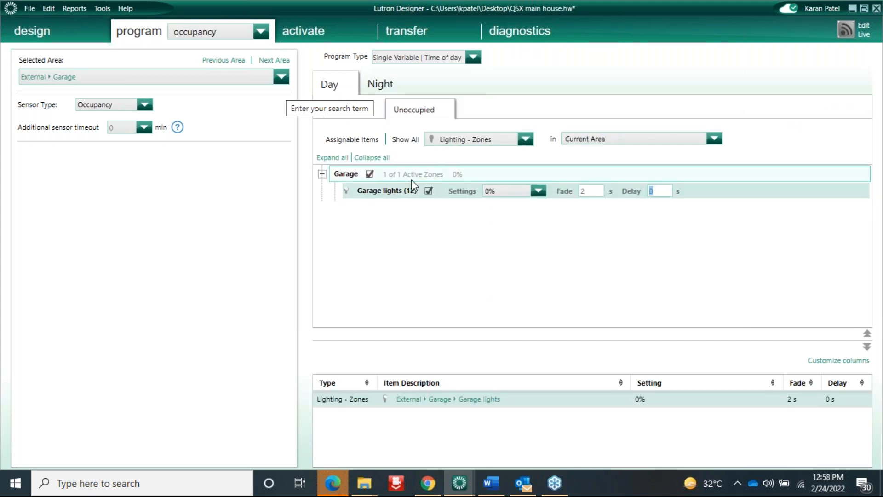
pyautogui.click(480, 174)
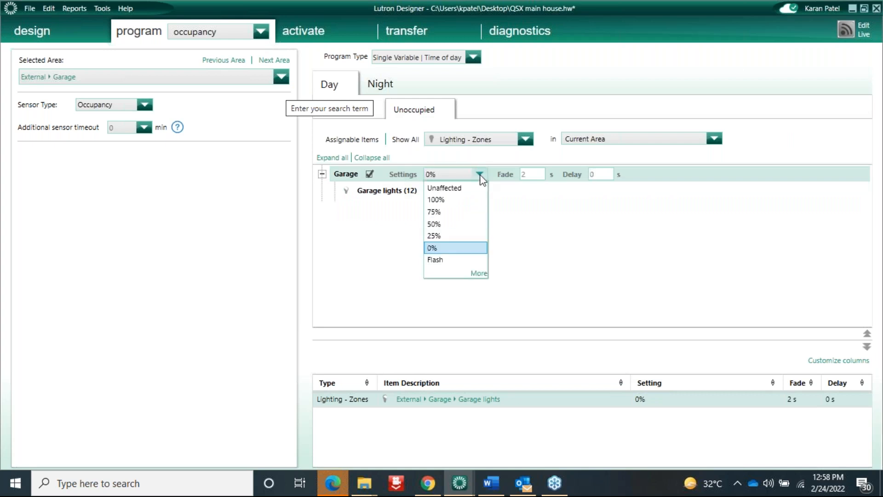
pyautogui.click(458, 186)
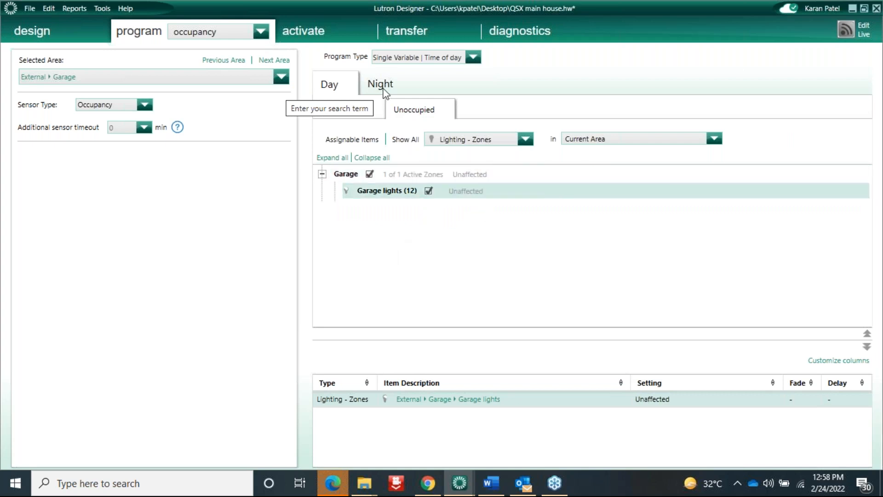
pyautogui.click(381, 86)
pyautogui.click(368, 190)
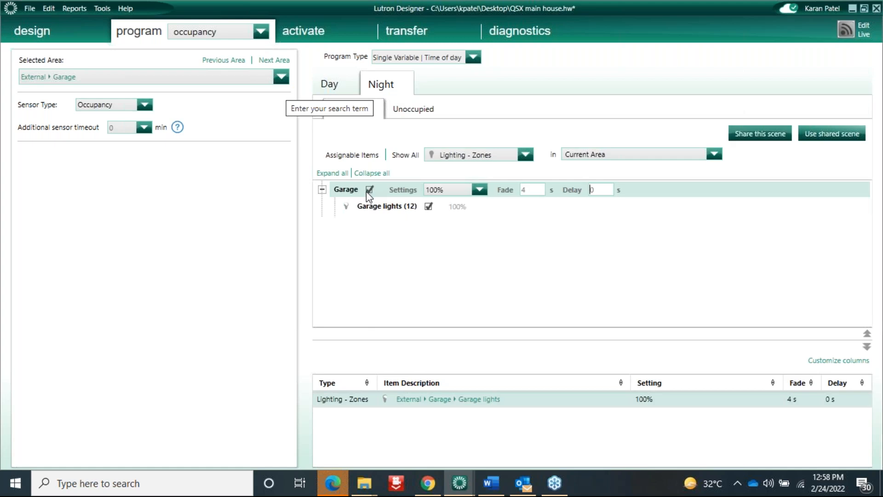
pyautogui.click(405, 107)
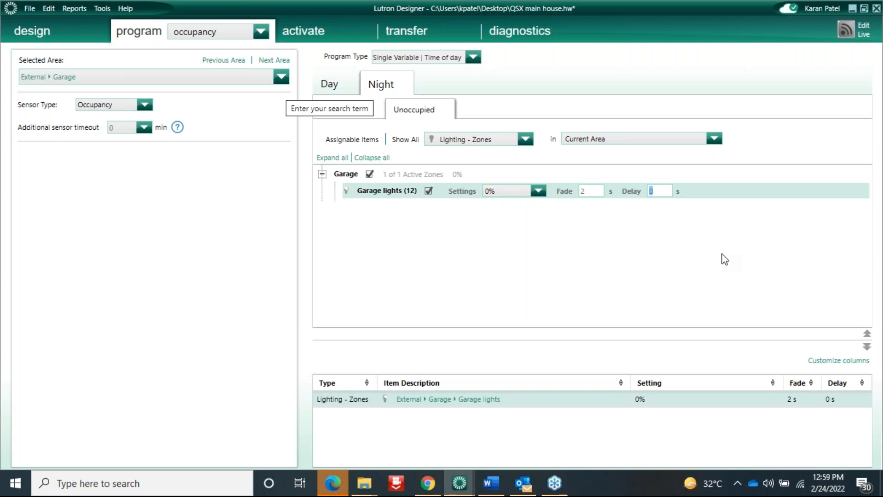
# Drag a Pico 3BRL keypad into WashRoom's device locations and name the station 'Wash room'
pyautogui.click(42, 33)
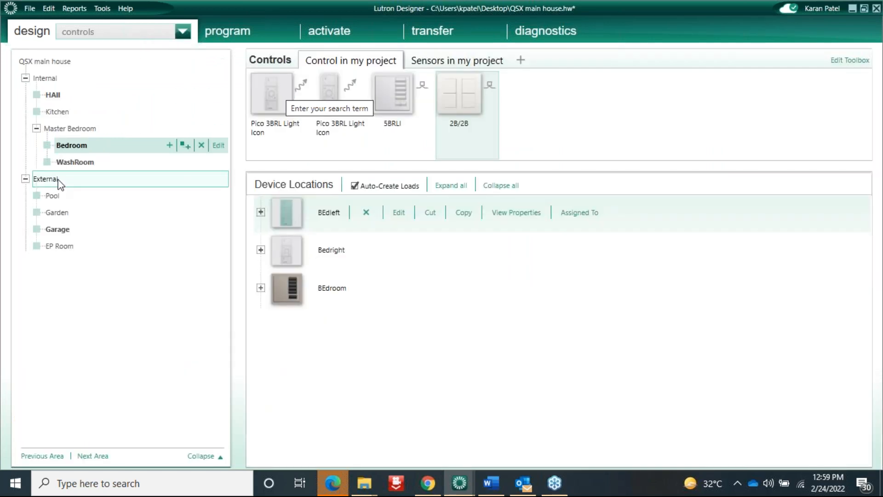
pyautogui.click(73, 162)
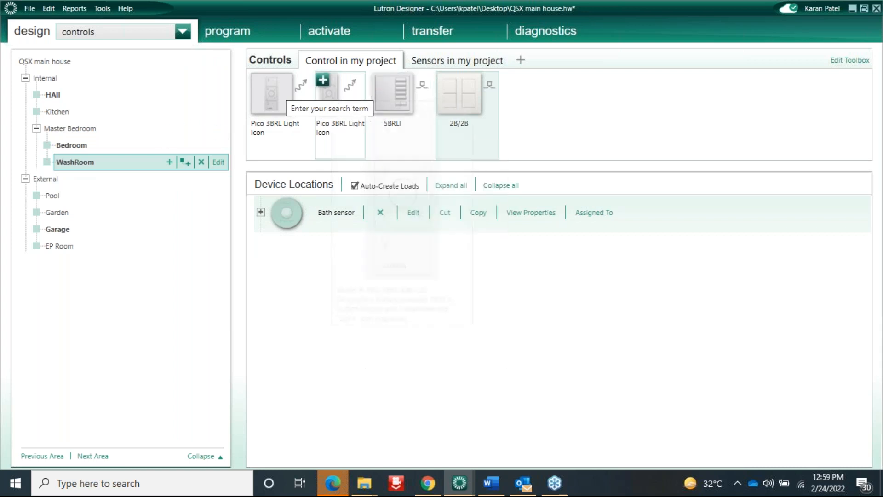
pyautogui.moveTo(353, 118)
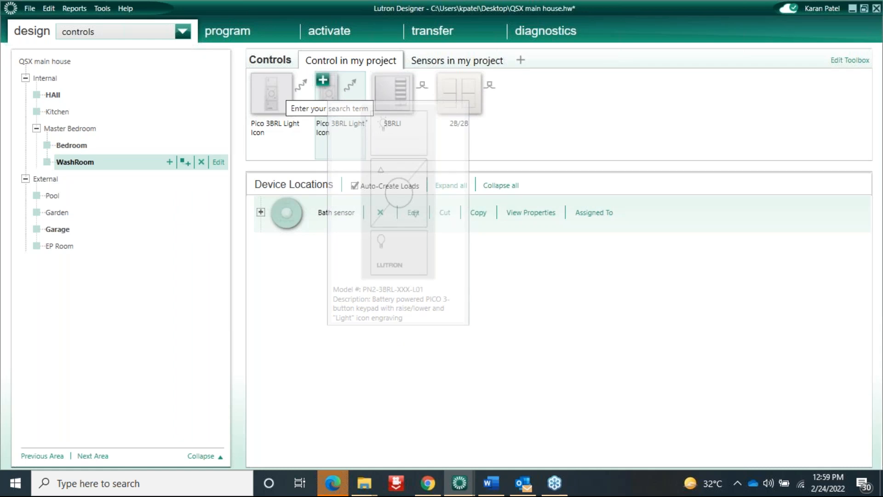
pyautogui.moveTo(340, 82); pyautogui.dragTo(299, 212)
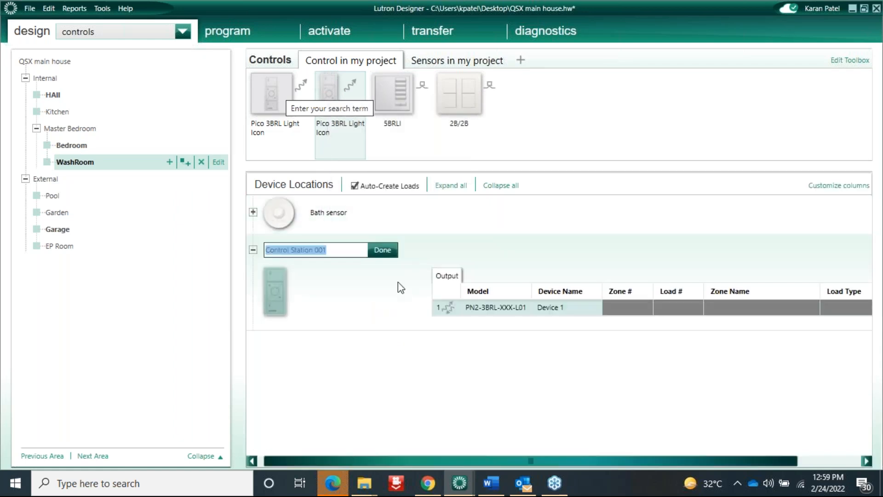
pyautogui.write('Wash')
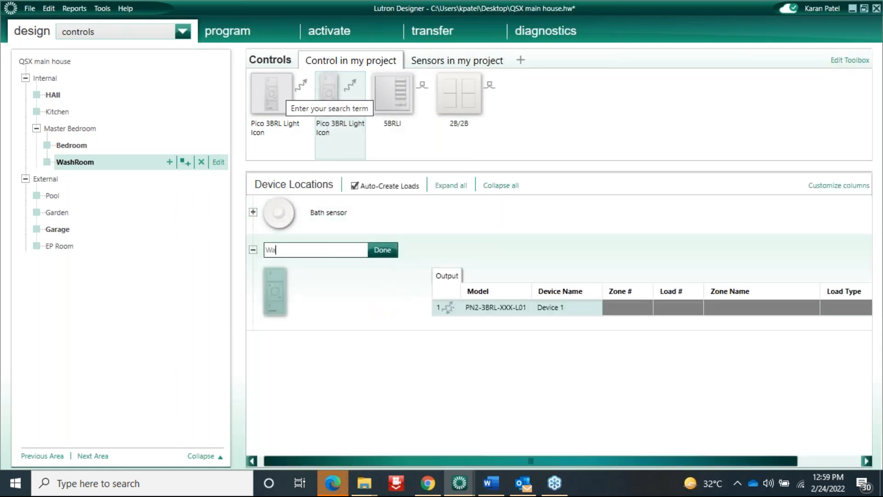
pyautogui.write(' room')
# Change the Wash room Pico to a 2-button model without raise/lower (PN2-2B-XXX-L01)
pyautogui.click(375, 253)
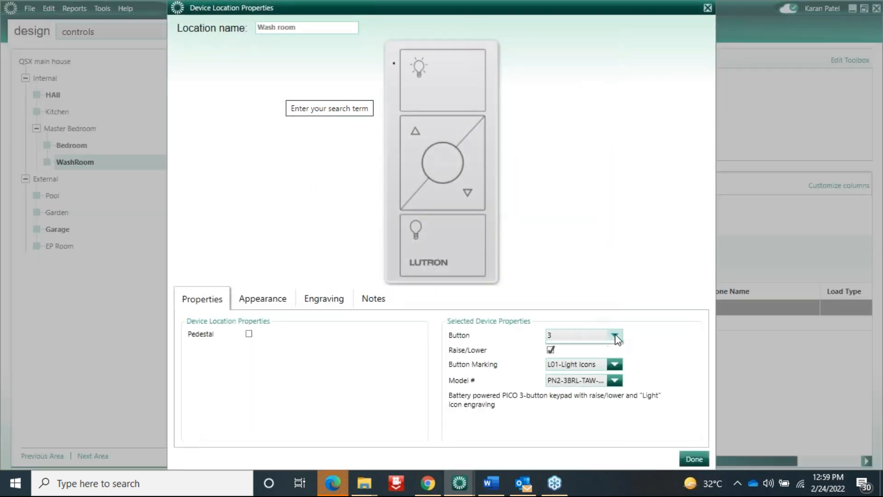
pyautogui.click(615, 335)
pyautogui.click(561, 348)
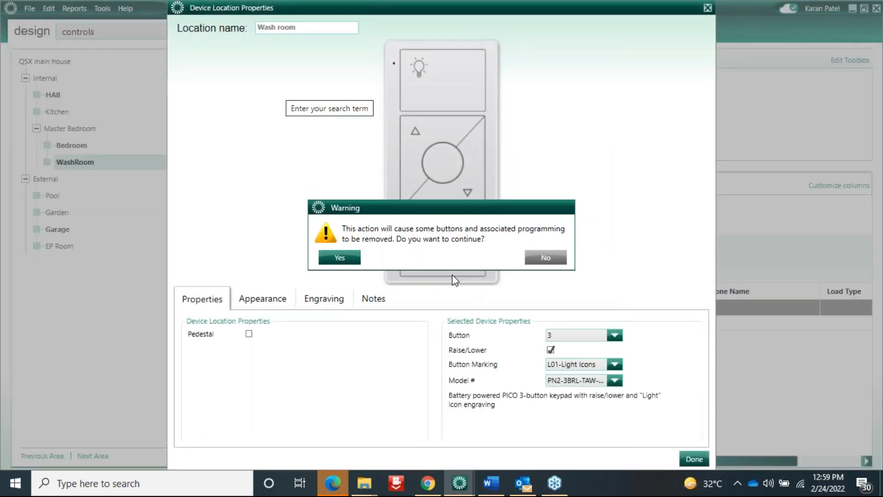
pyautogui.click(331, 260)
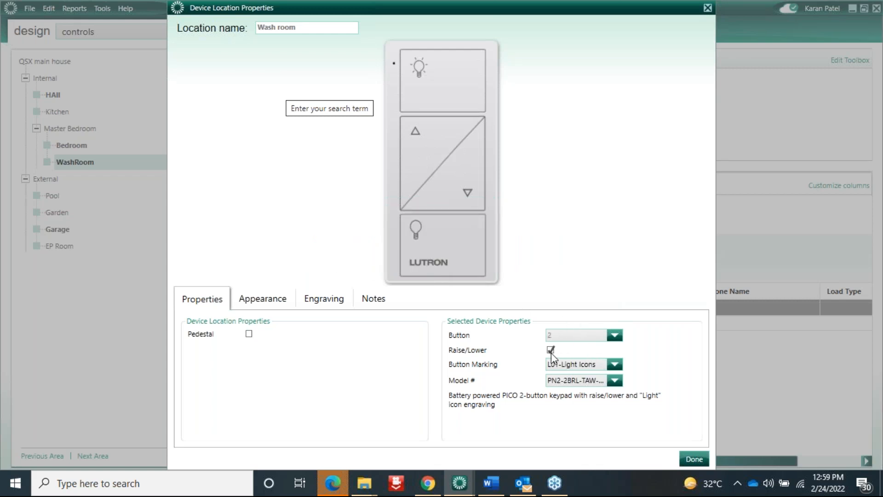
pyautogui.click(551, 351)
pyautogui.click(339, 260)
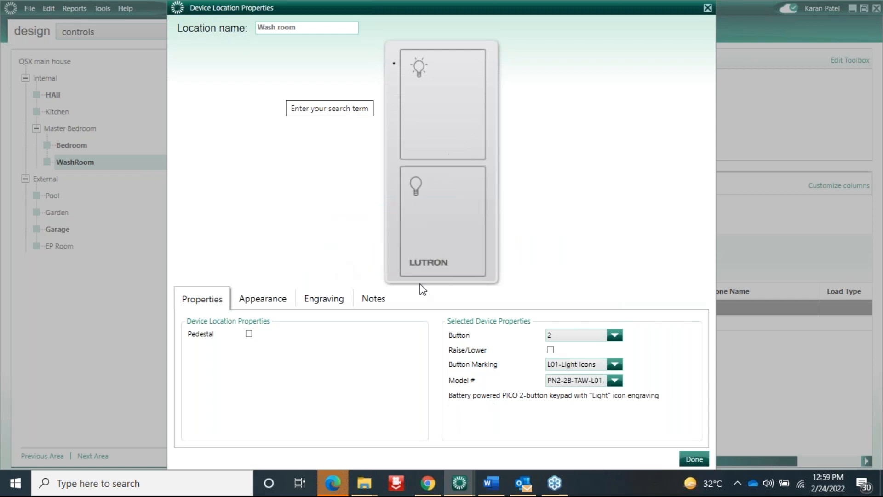
pyautogui.click(696, 461)
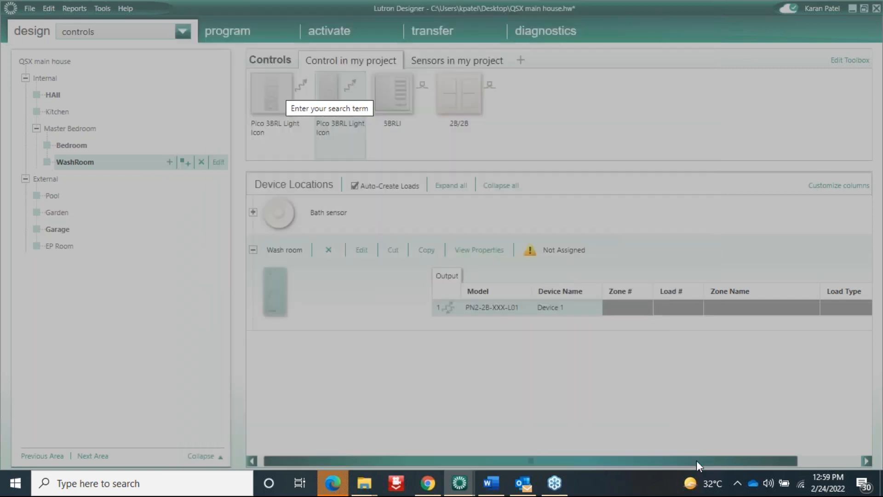
# Load the Master Bedroom › WashRoom › Wash room keypad in device programming, showing Lighting - Zones
pyautogui.click(226, 30)
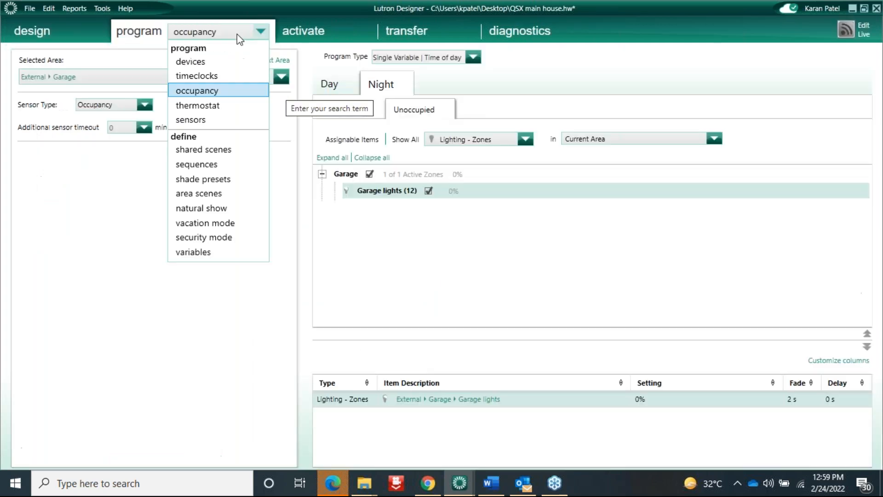
pyautogui.click(194, 62)
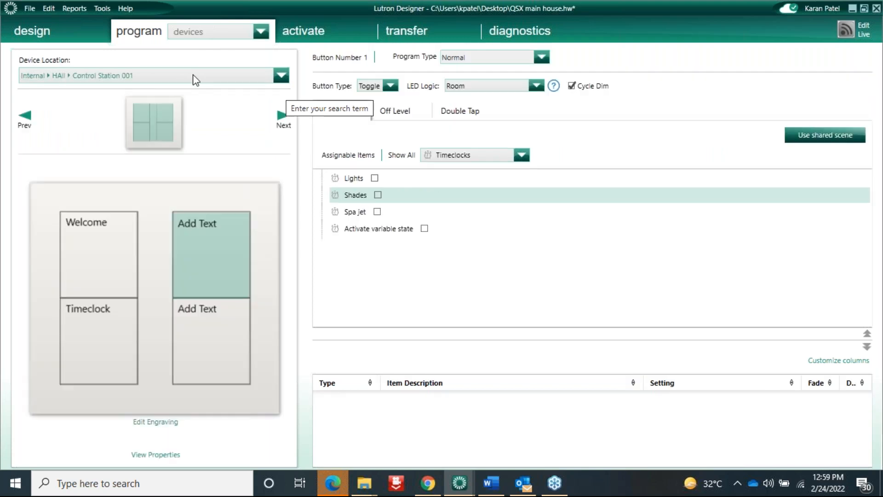
pyautogui.click(248, 77)
pyautogui.moveTo(278, 170)
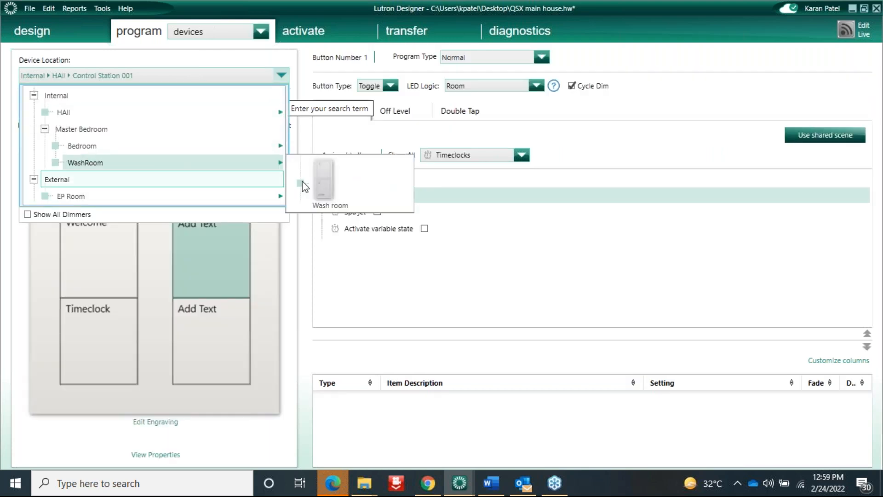
pyautogui.click(354, 181)
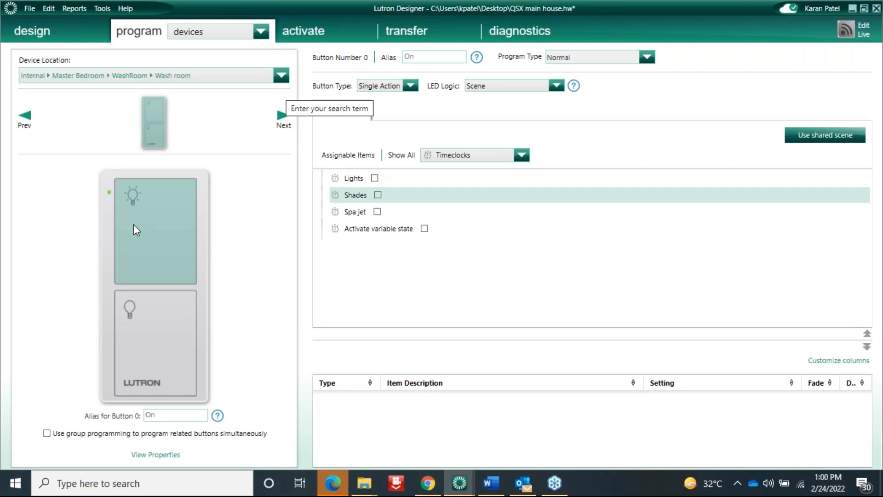
pyautogui.click(521, 155)
pyautogui.click(473, 168)
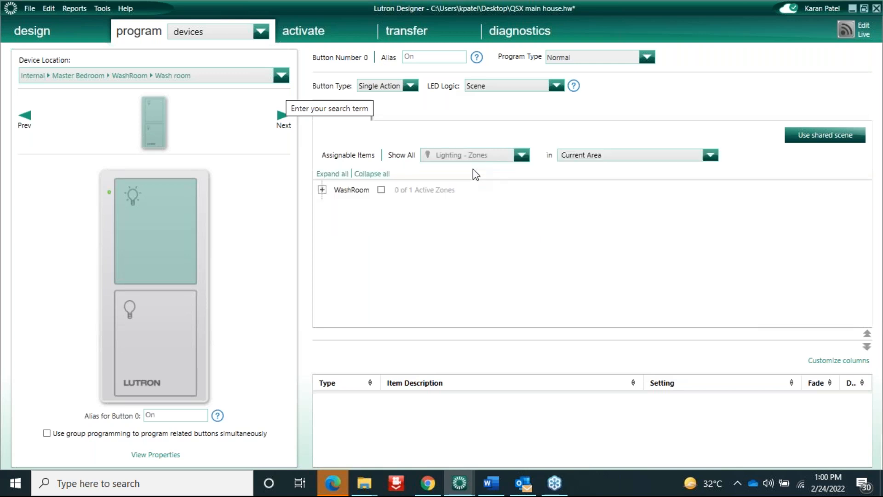
# Set the On button's Program Type to SingleVariable › Time of day
pyautogui.click(588, 61)
pyautogui.moveTo(593, 95)
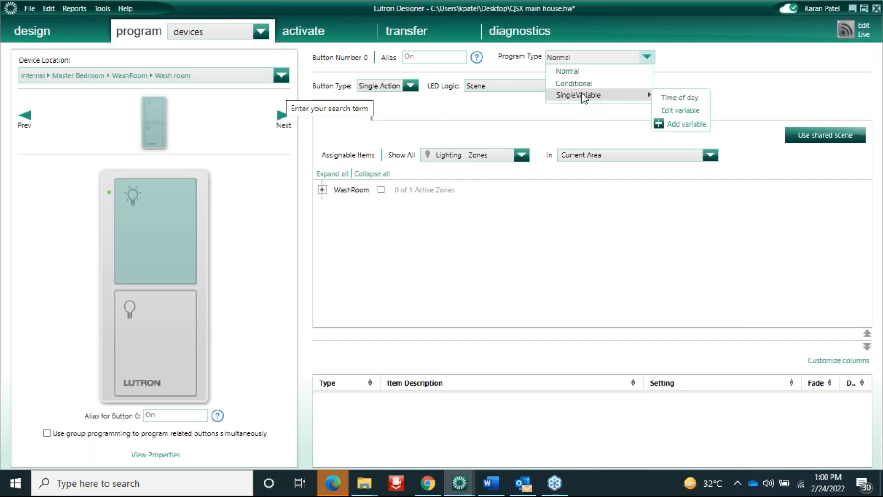
pyautogui.click(675, 102)
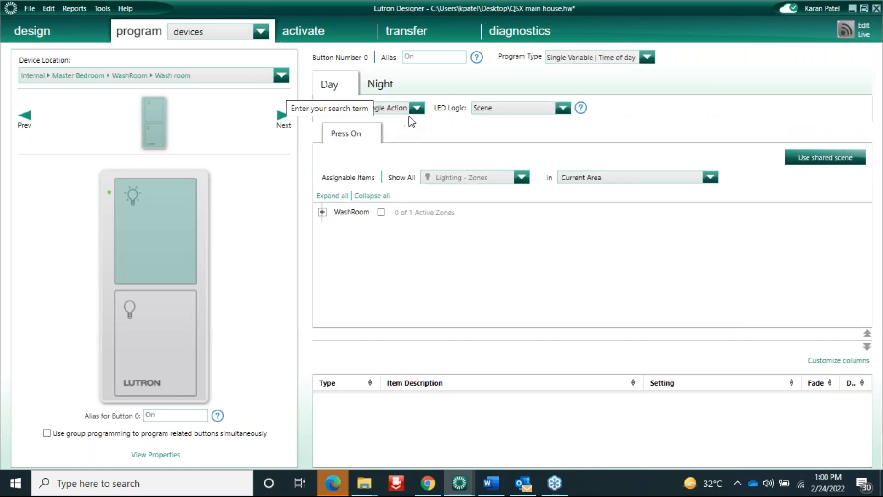
# Add the Washroom lights at 50% to the Day scene and at 100% to the Night scene
pyautogui.click(339, 213)
pyautogui.click(322, 212)
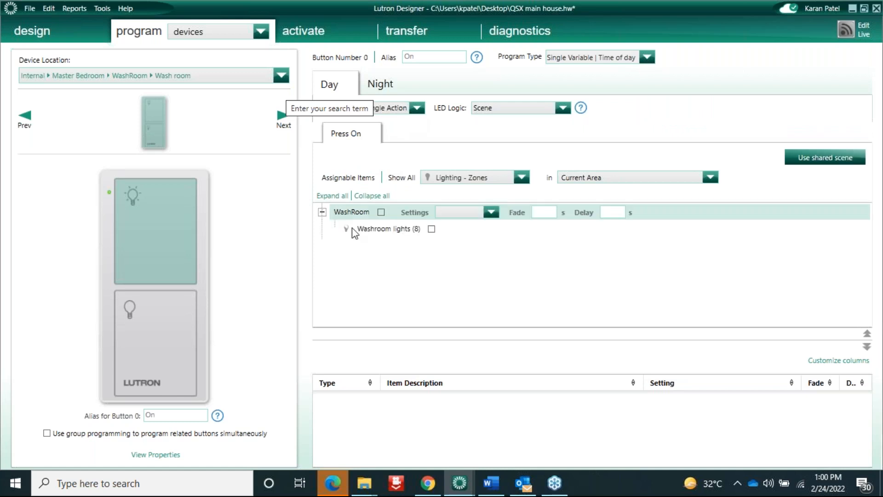
pyautogui.click(368, 229)
pyautogui.click(381, 212)
pyautogui.click(493, 212)
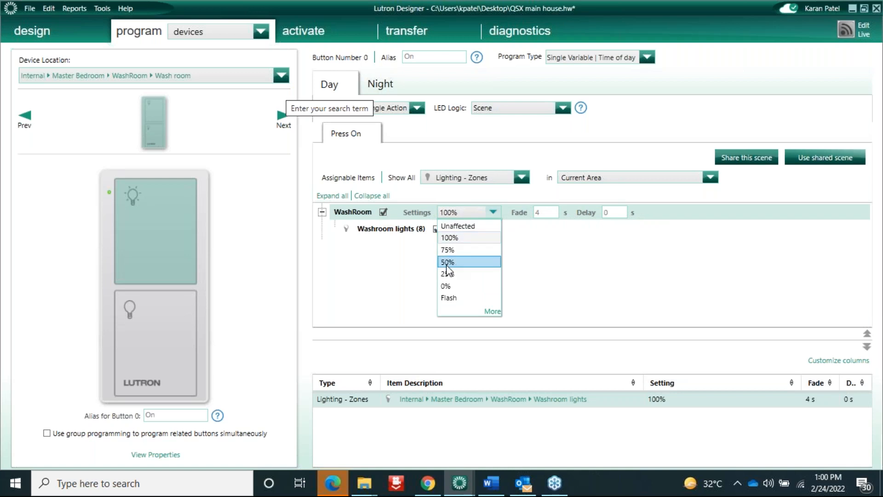
pyautogui.click(451, 260)
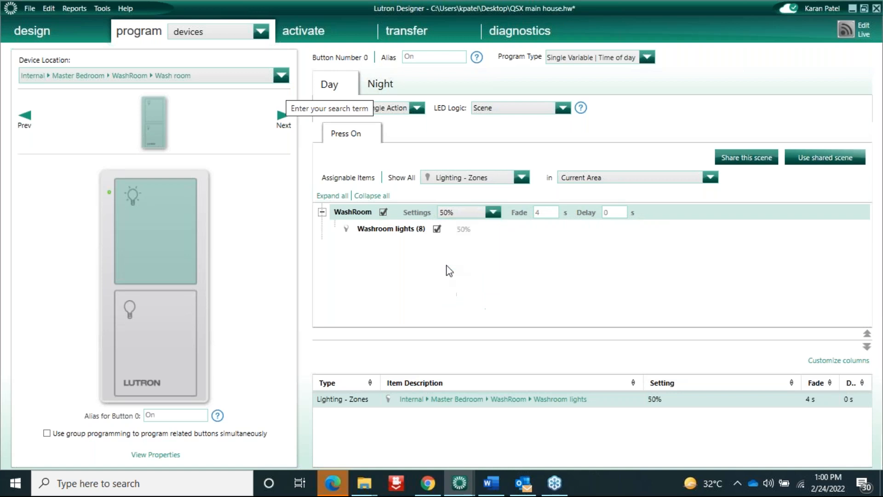
pyautogui.click(389, 87)
pyautogui.click(383, 213)
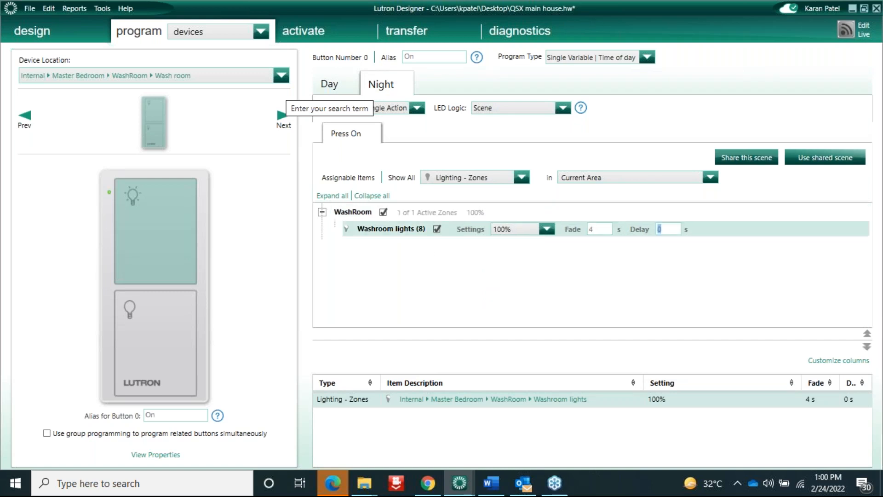
pyautogui.click(139, 344)
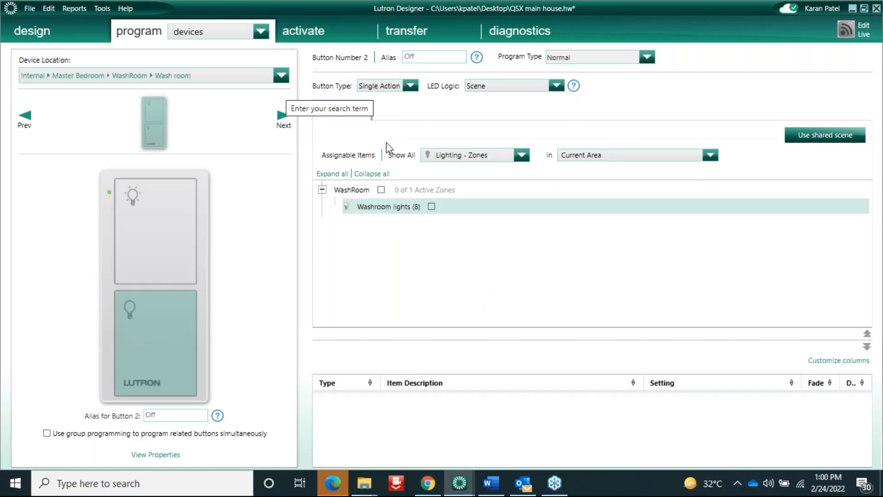
# Add the Washroom lights to the Off button at 0%
pyautogui.click(382, 189)
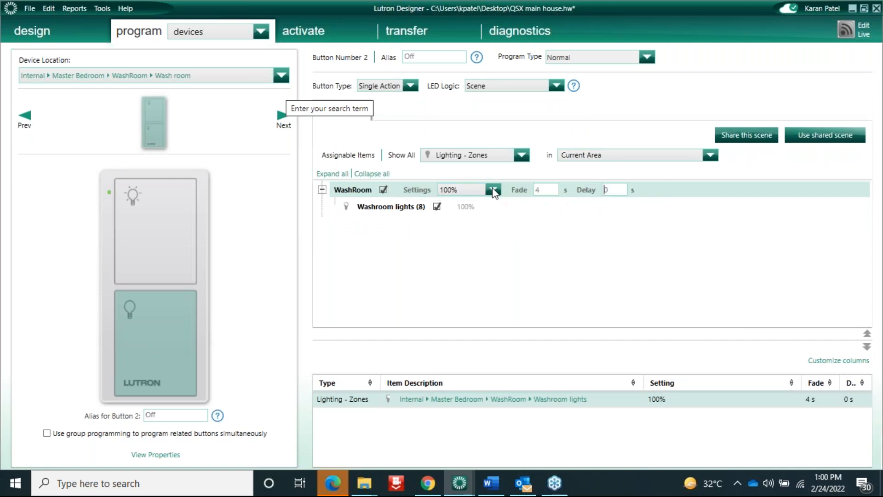
pyautogui.click(493, 189)
pyautogui.click(446, 263)
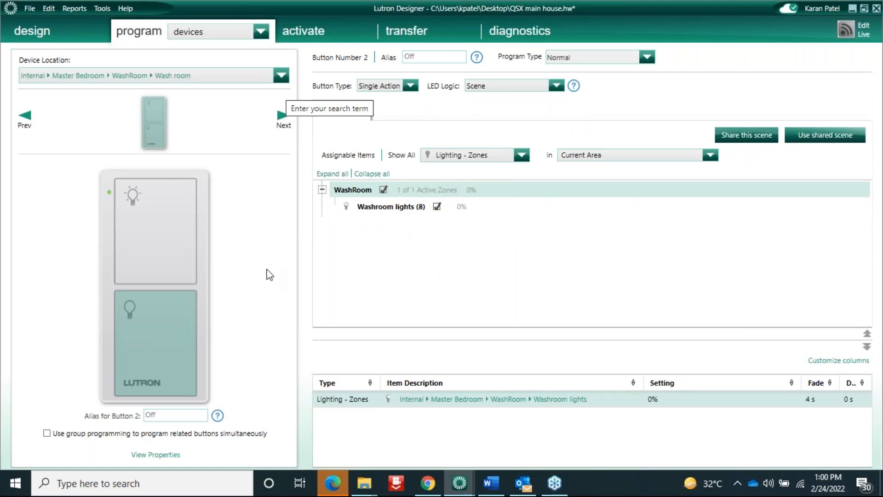
# Review the On and Off buttons' programming, including the On button's Night scene
pyautogui.click(162, 222)
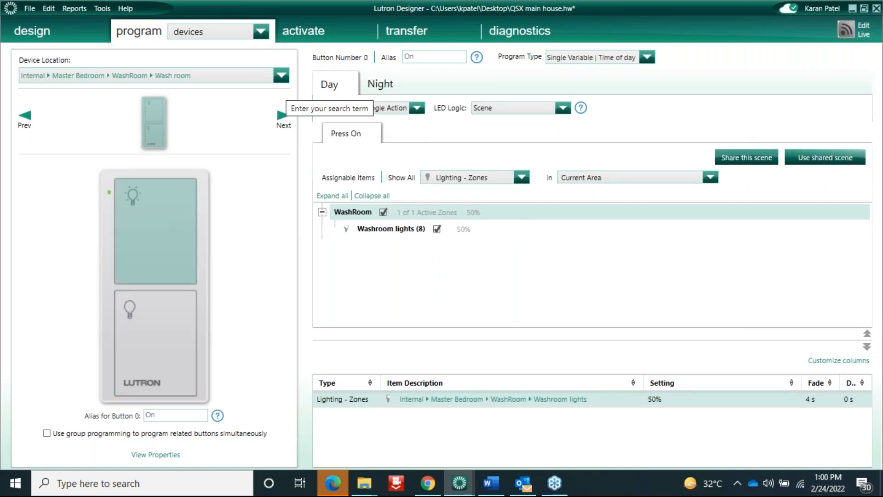
pyautogui.click(158, 321)
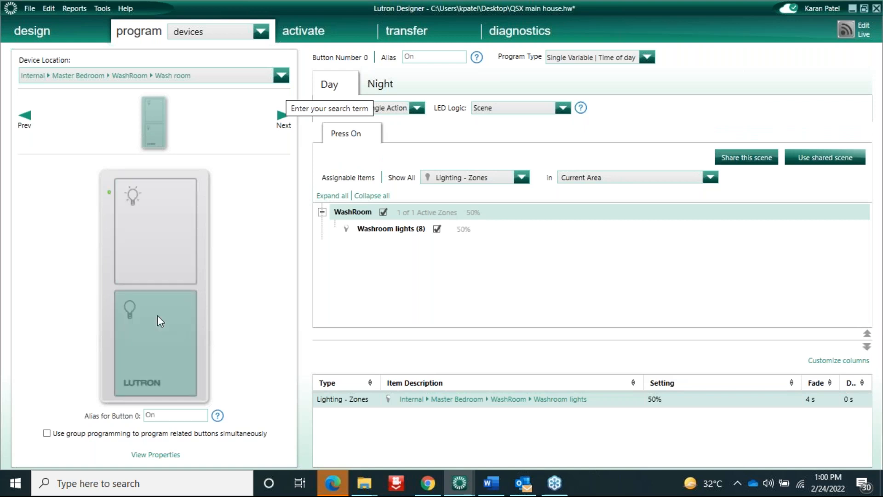
pyautogui.click(159, 198)
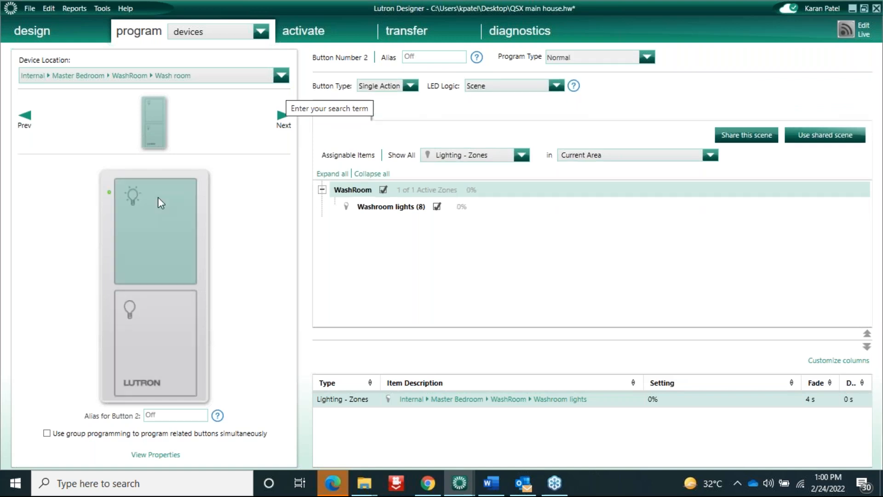
pyautogui.click(386, 84)
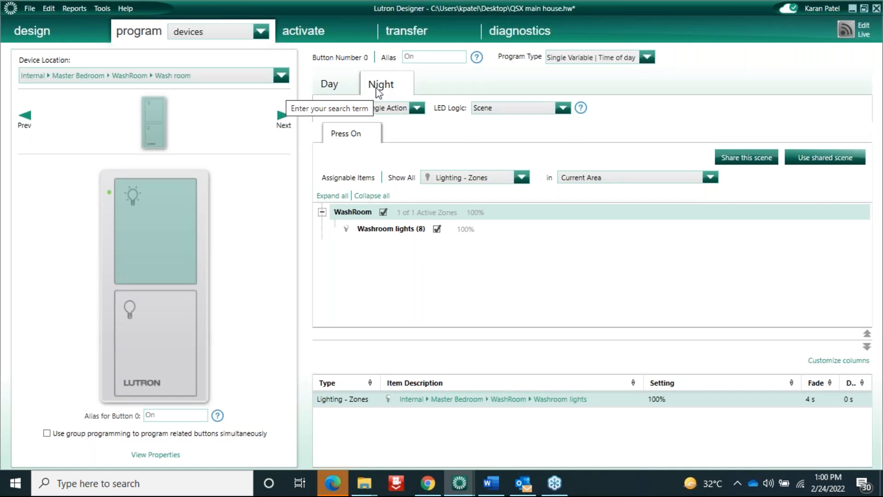
pyautogui.click(149, 361)
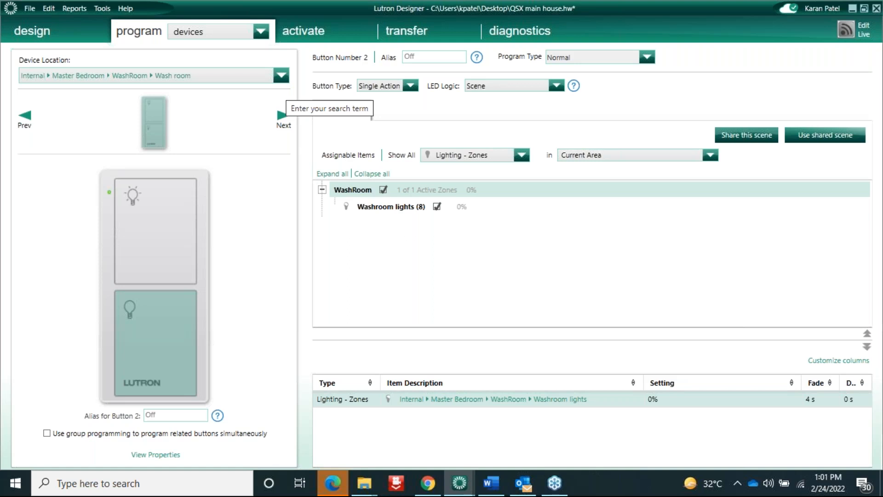
# Show the variables page listing the Time of day variable, default state Night
pyautogui.click(213, 31)
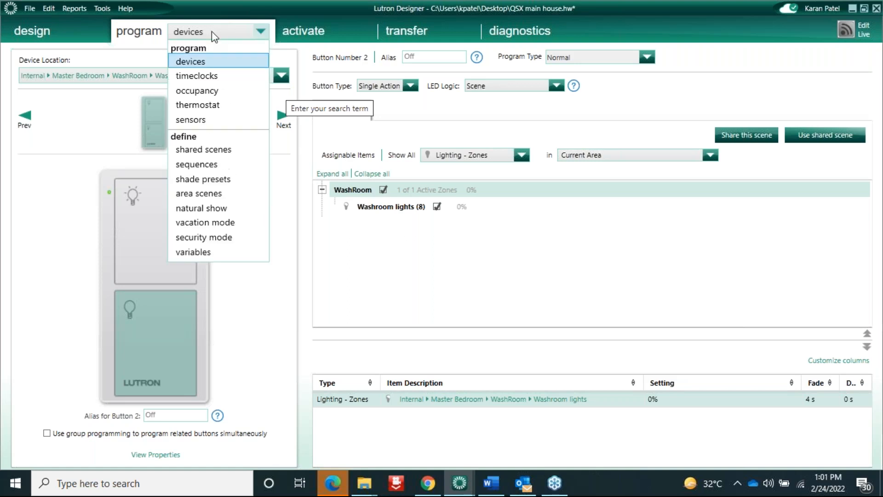
pyautogui.click(197, 253)
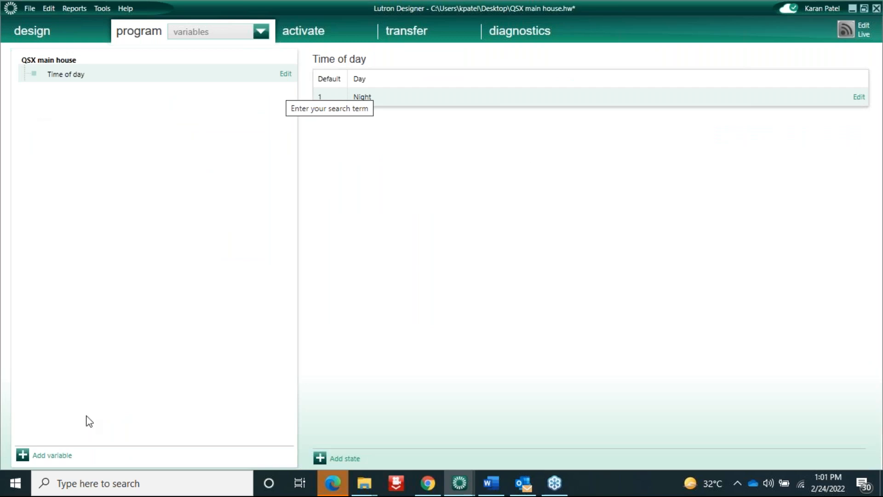
# Add Variable 001 with states State 001 and State 002
pyautogui.click(45, 456)
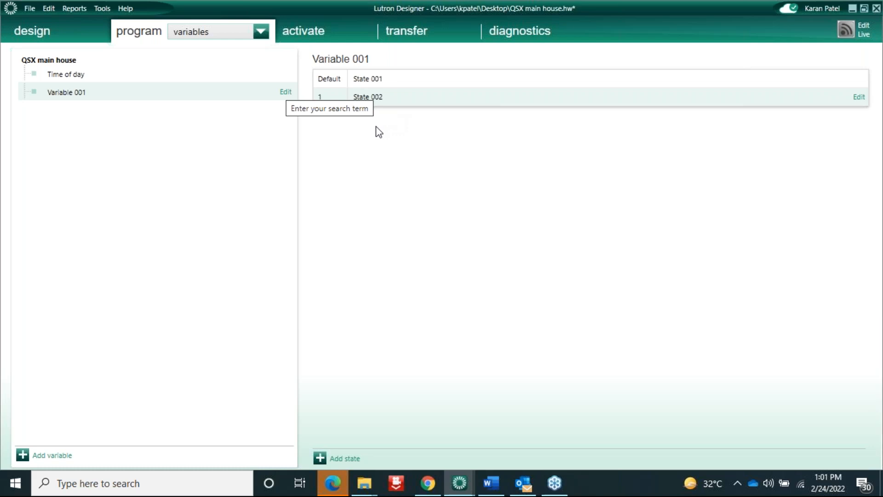
pyautogui.click(250, 32)
# Select the HAll Entry keypad on the devices programming page
pyautogui.click(196, 62)
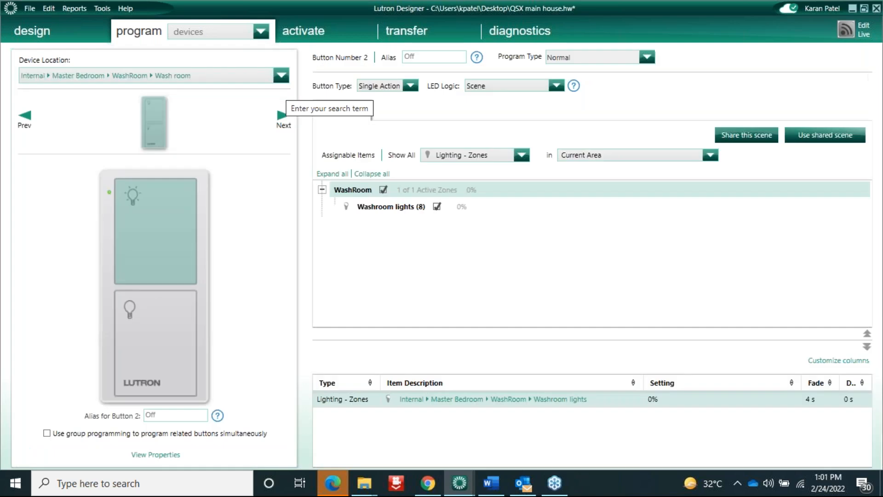
pyautogui.click(250, 82)
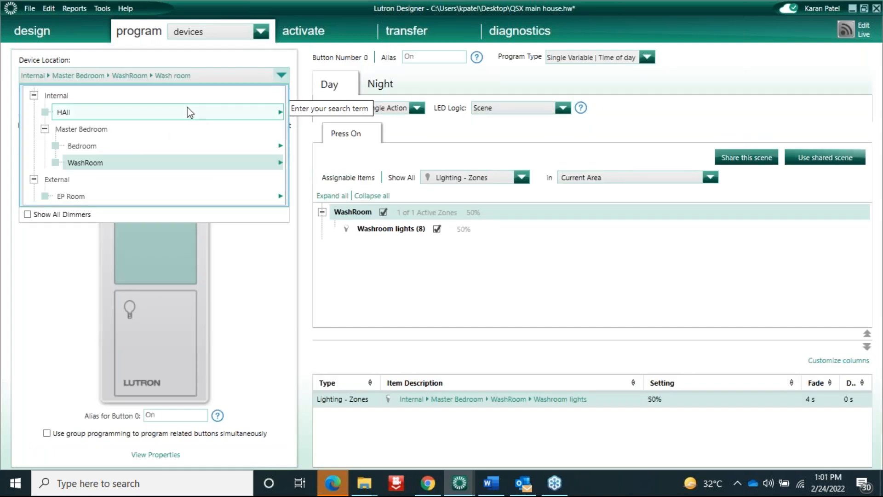
pyautogui.moveTo(188, 112)
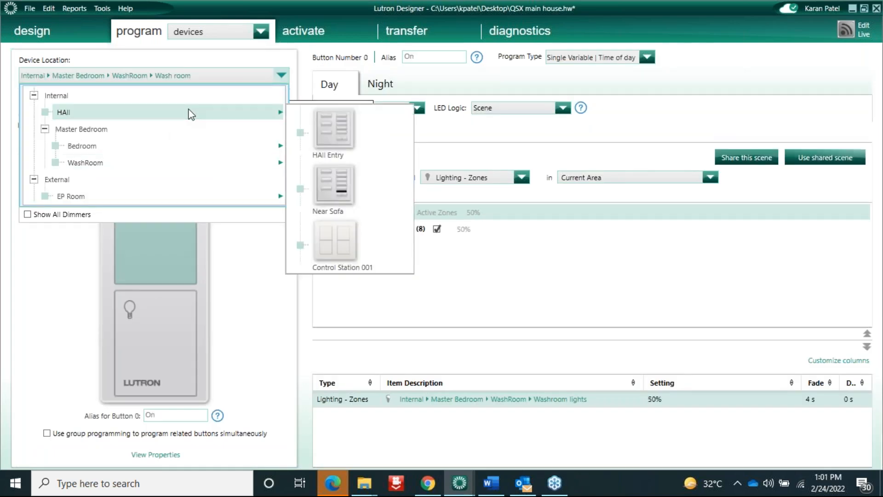
pyautogui.click(333, 127)
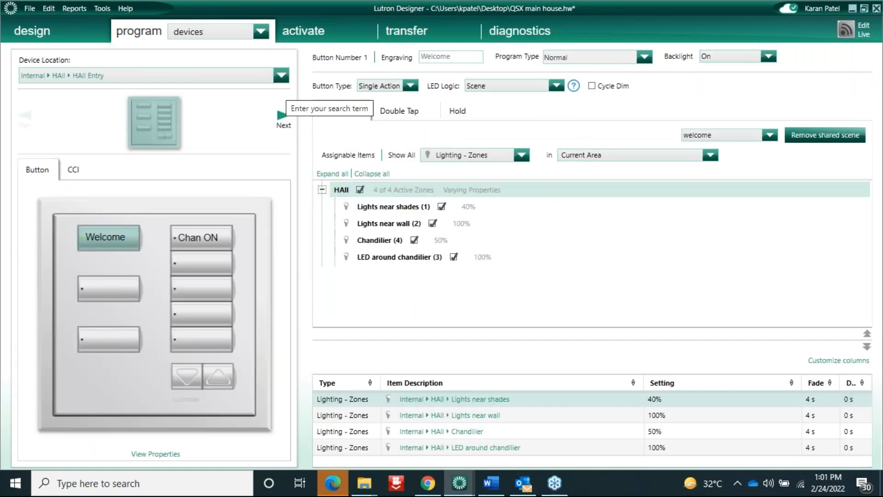
# Clear the Welcome button's programming and re-engrave it as 'Welcome'
pyautogui.rightClick(130, 237)
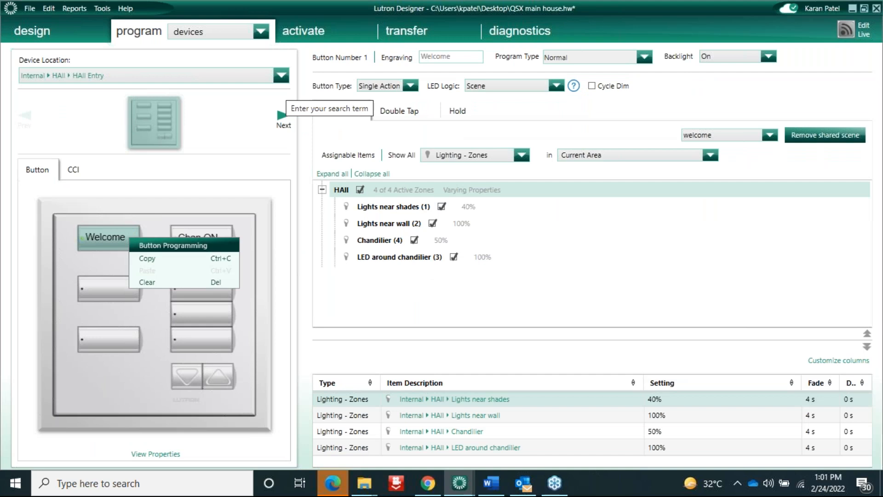
pyautogui.click(143, 282)
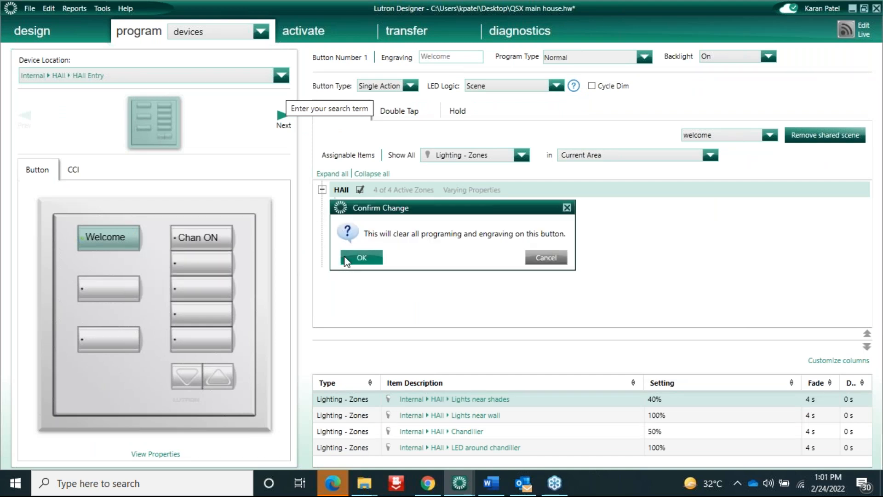
pyautogui.click(362, 258)
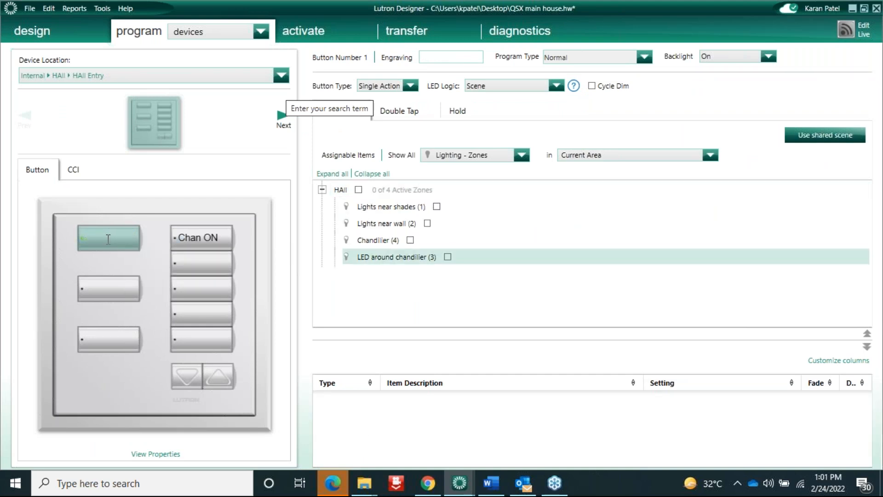
pyautogui.write('Welcome')
# Make Welcome a Single Variable button on Time of day, with all four HAll zones at 100%
pyautogui.click(583, 58)
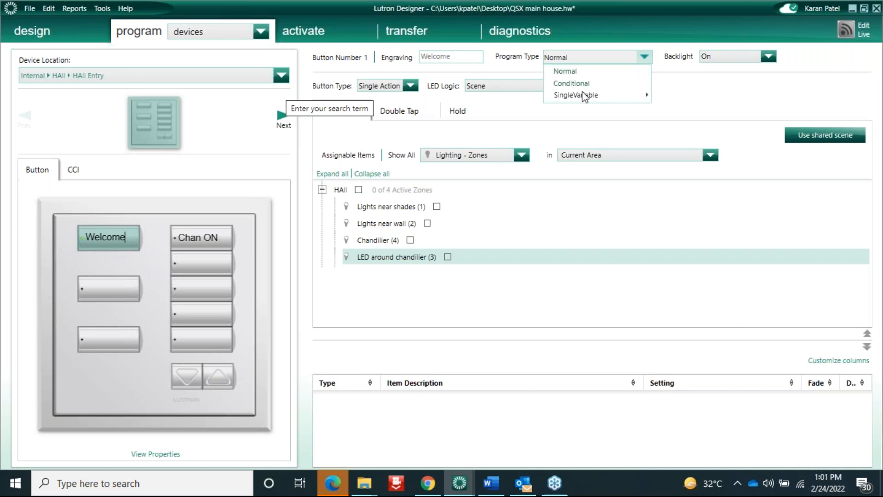
pyautogui.moveTo(587, 95)
pyautogui.click(674, 98)
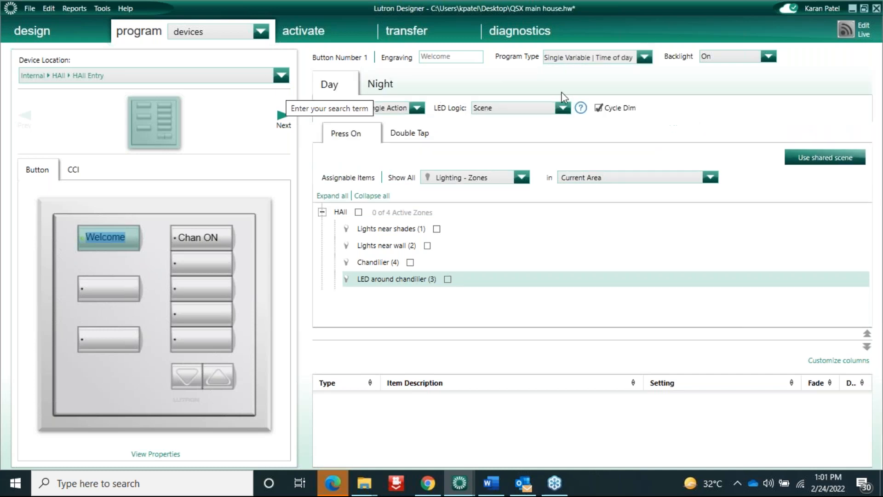
pyautogui.click(360, 212)
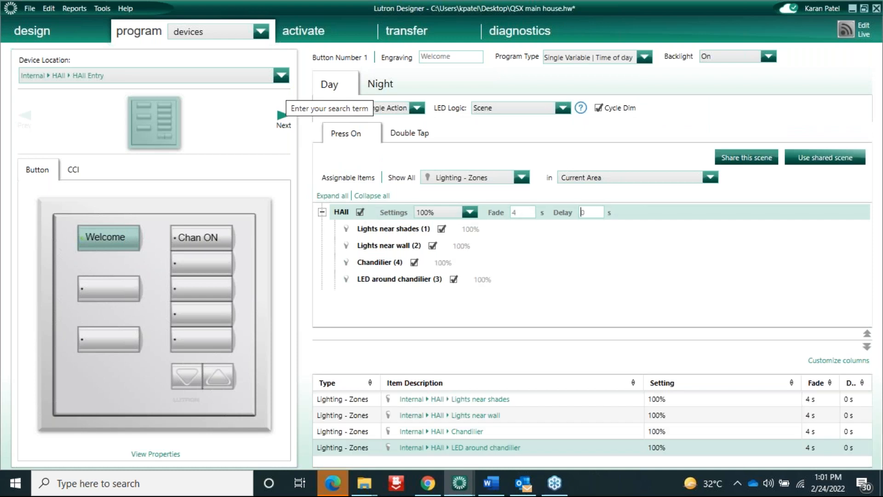
# Open both Bedroom shade groups in the Day scene
pyautogui.click(522, 178)
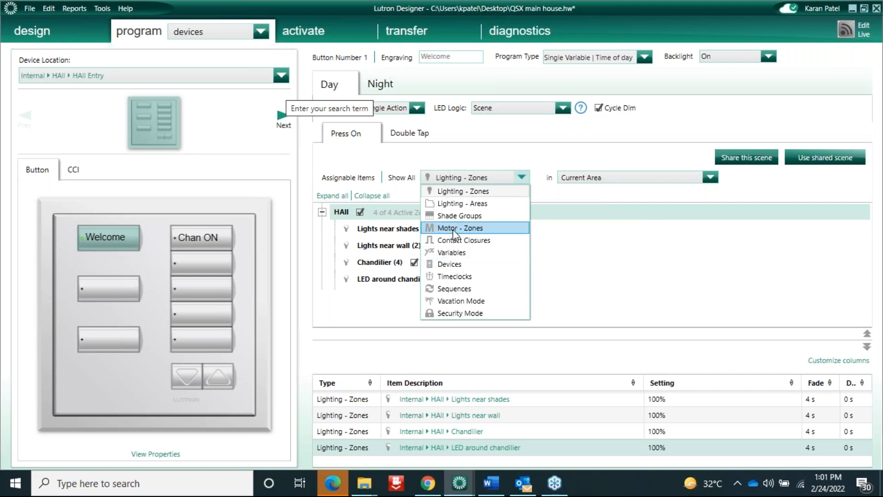
pyautogui.click(460, 216)
pyautogui.click(581, 182)
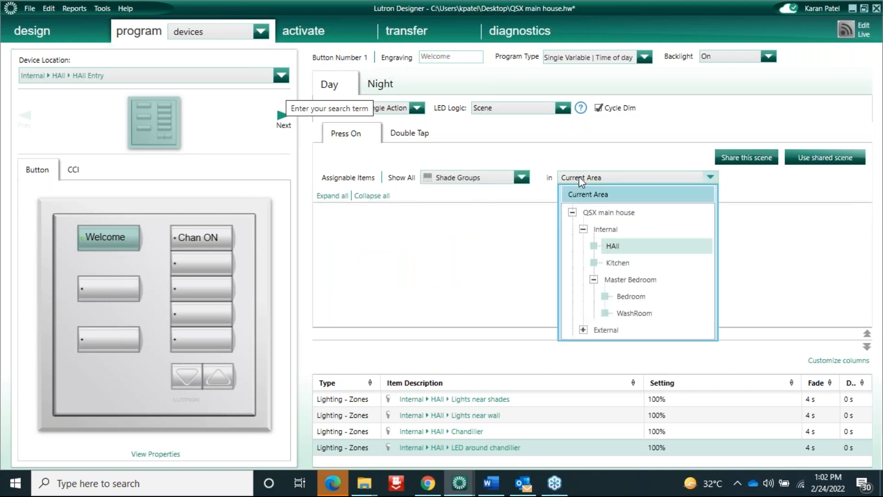
pyautogui.click(630, 298)
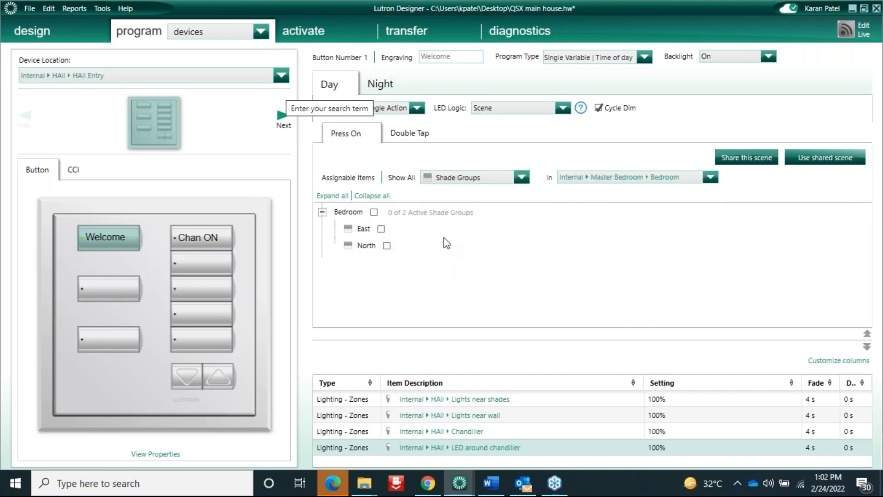
pyautogui.click(375, 212)
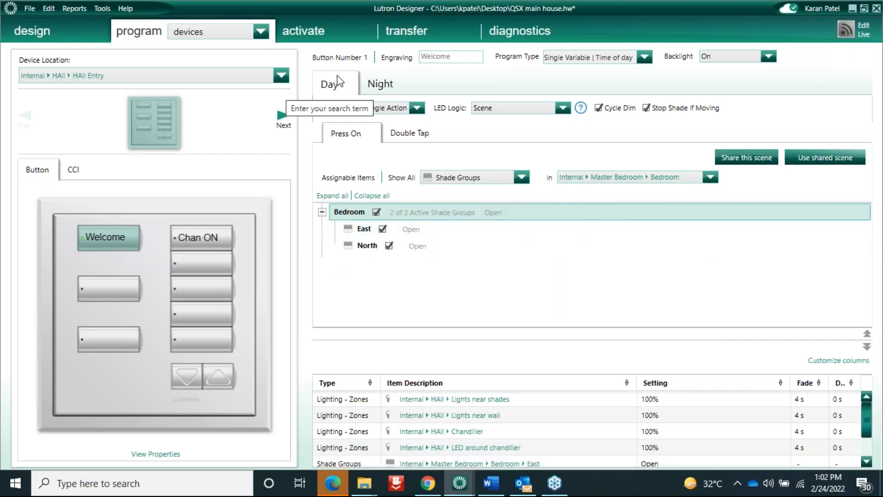
pyautogui.click(386, 84)
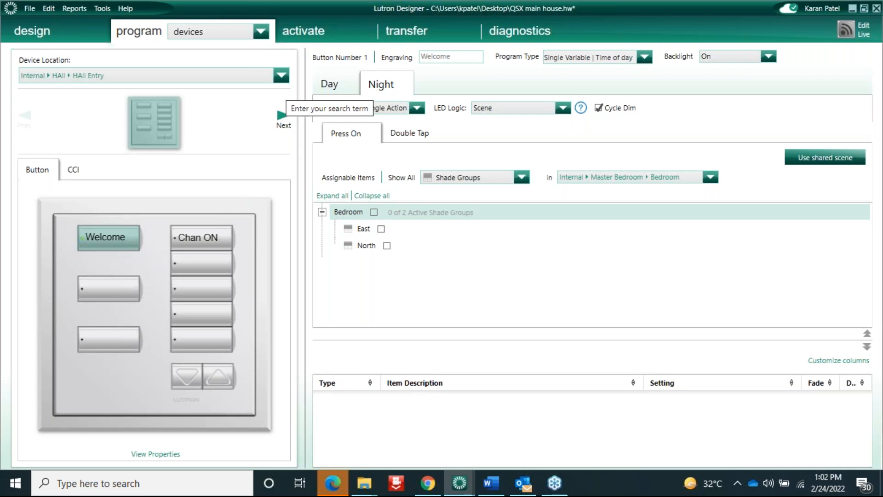
# Add both Bedroom shade groups to the Night scene as Unaffected
pyautogui.click(376, 212)
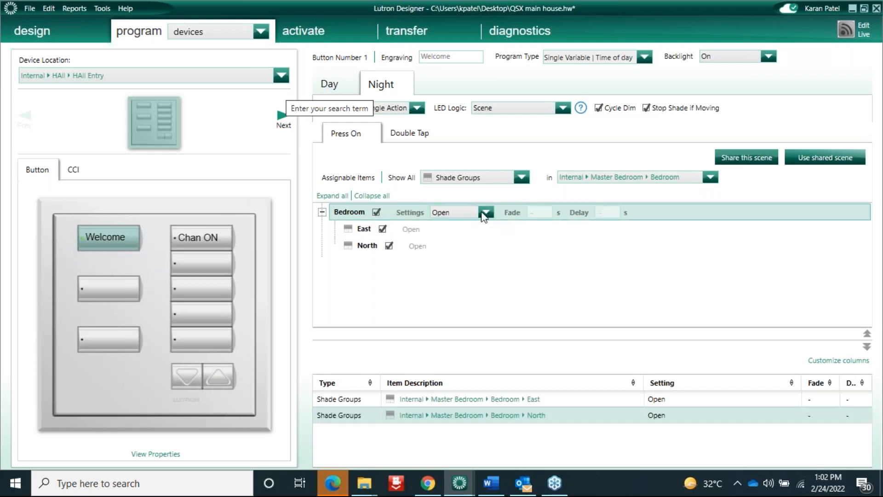
pyautogui.click(486, 212)
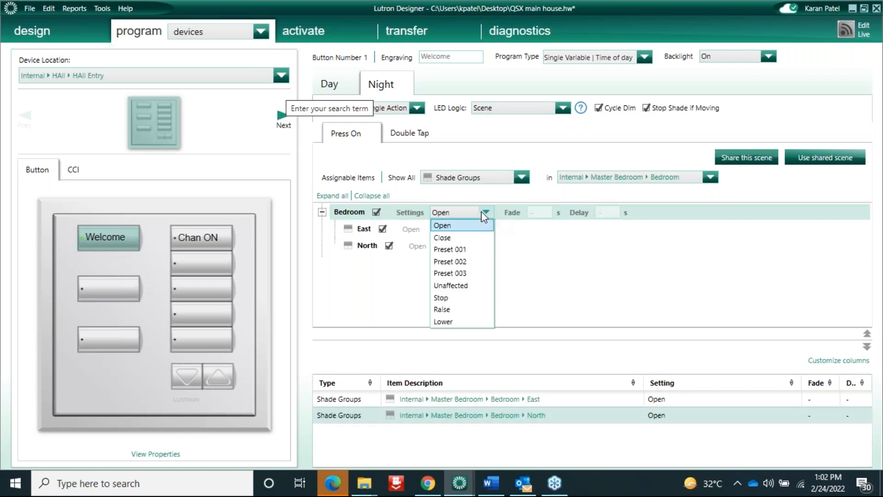
pyautogui.click(455, 286)
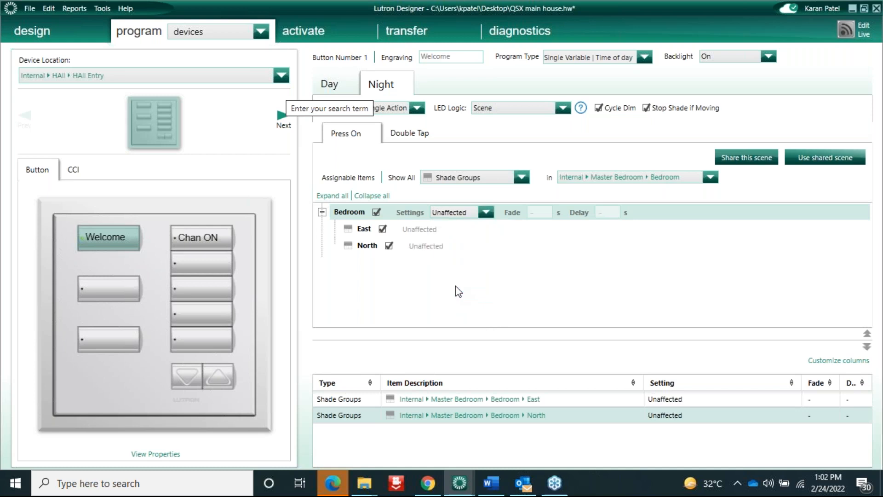
# Set all four HAll lighting zones to 100% in the Night scene
pyautogui.click(520, 179)
pyautogui.click(464, 191)
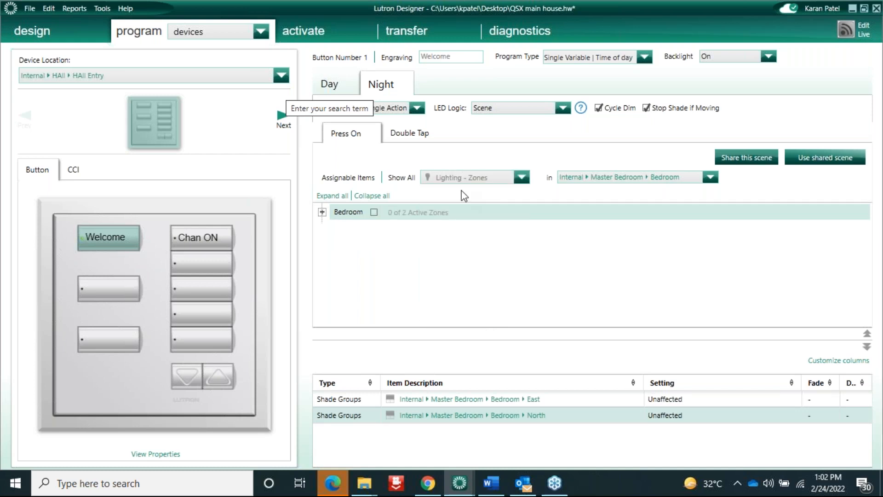
pyautogui.click(603, 176)
pyautogui.click(593, 244)
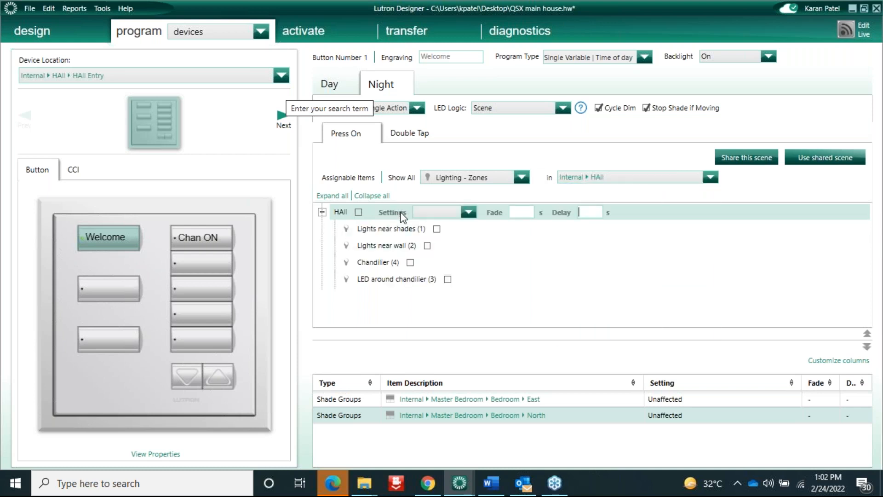
pyautogui.click(358, 212)
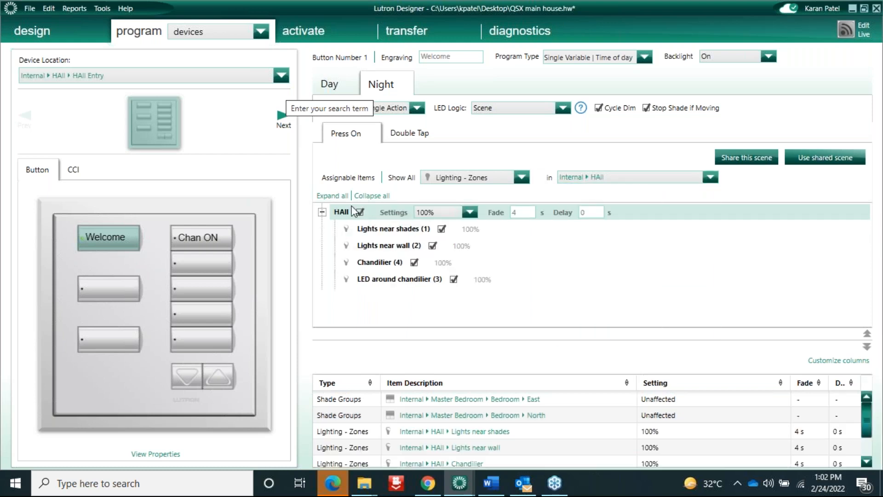
pyautogui.click(330, 85)
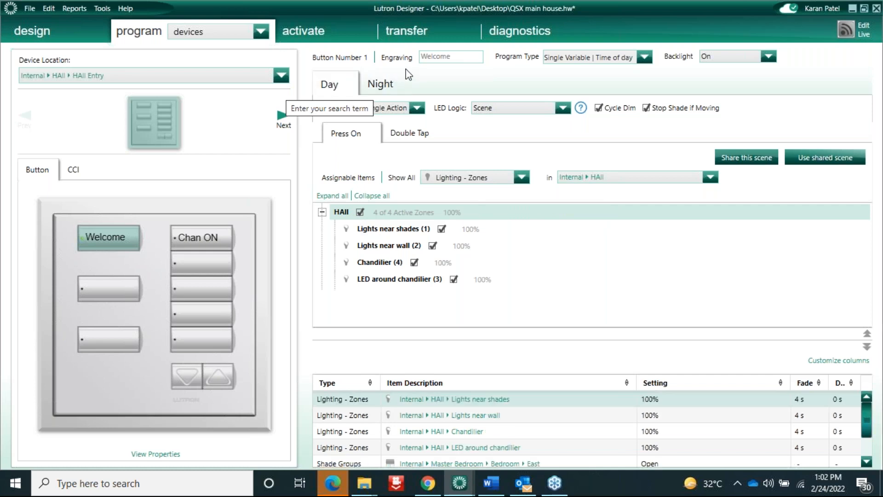
pyautogui.click(385, 87)
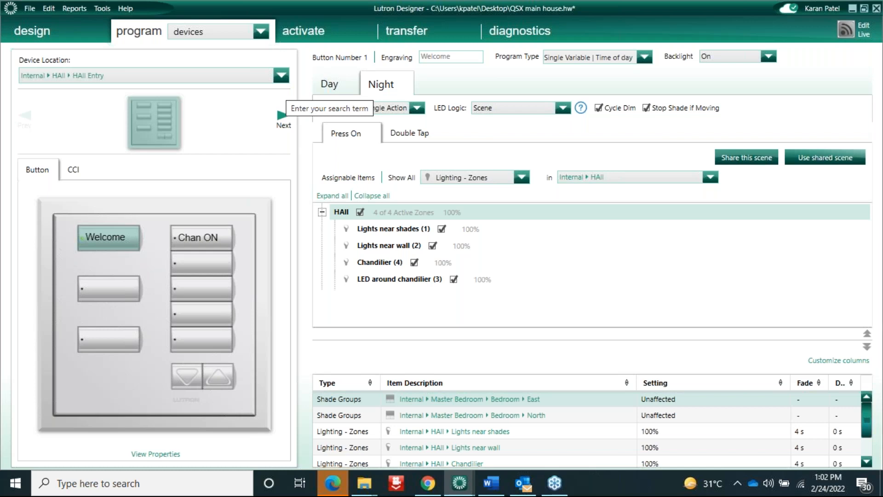
# Switch to the QSX programming document in Word
pyautogui.click(200, 32)
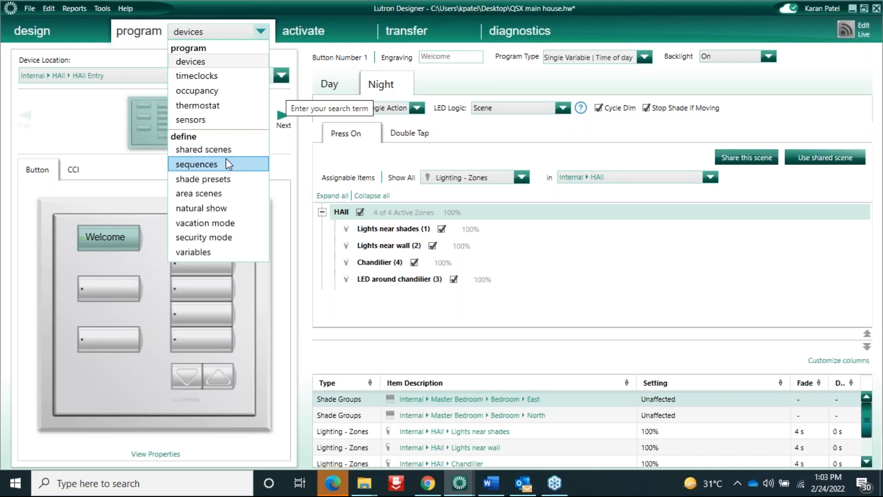
pyautogui.click(499, 480)
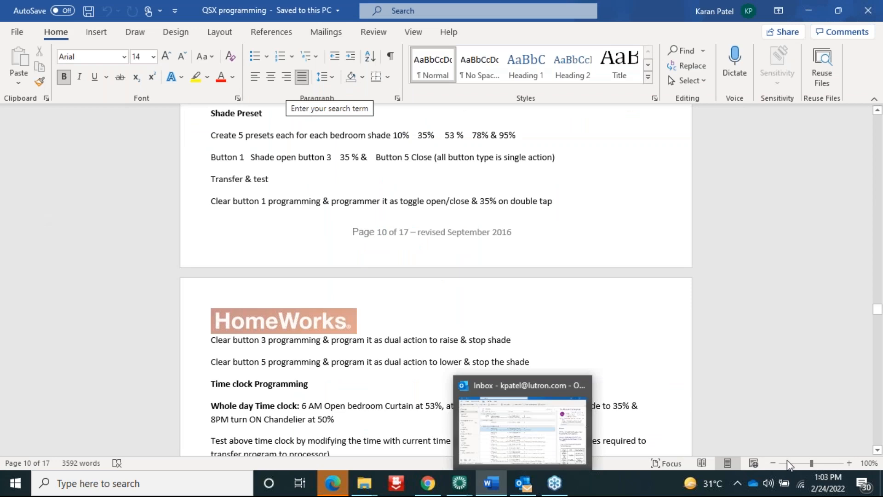
# Scroll to page 11, showing the Pool Pump time clock and Contact Closure inputs tasks
pyautogui.click(878, 449)
pyautogui.scroll(-11, 878, 451)
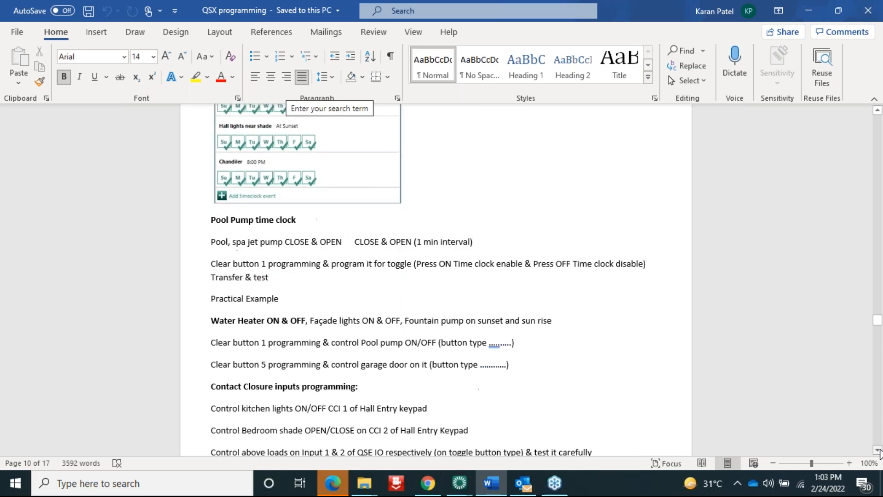
pyautogui.scroll(-3, 878, 450)
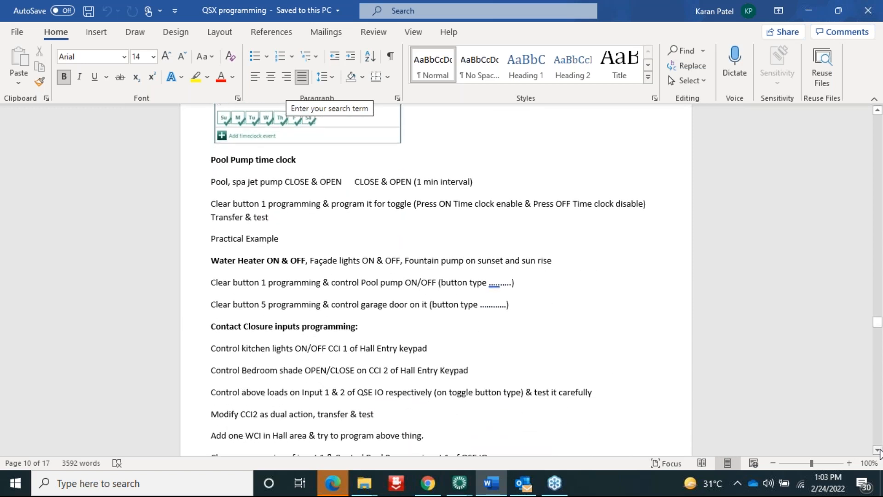
pyautogui.click(878, 450)
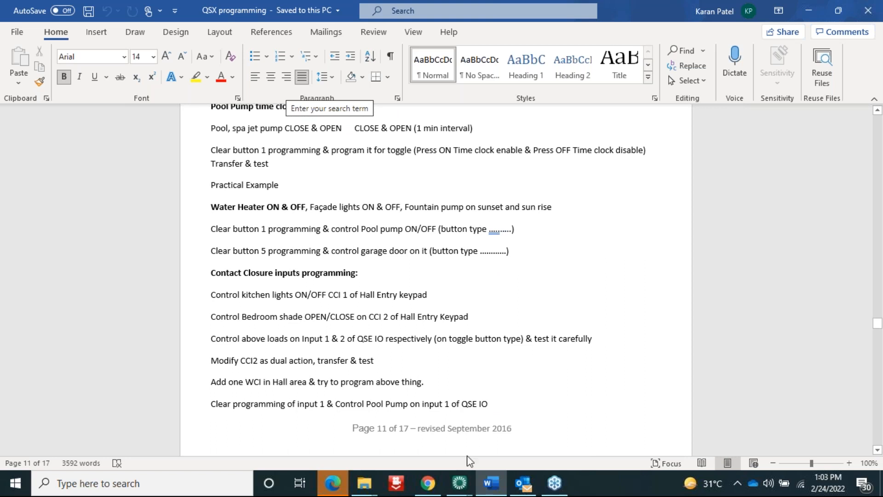
pyautogui.moveTo(460, 487)
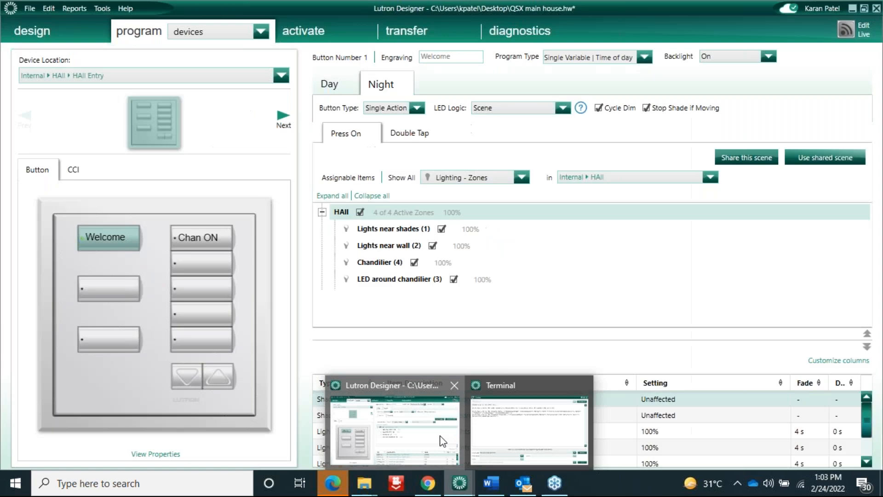
# Bring Lutron Designer back, showing the Welcome button's Night scene
pyautogui.click(443, 440)
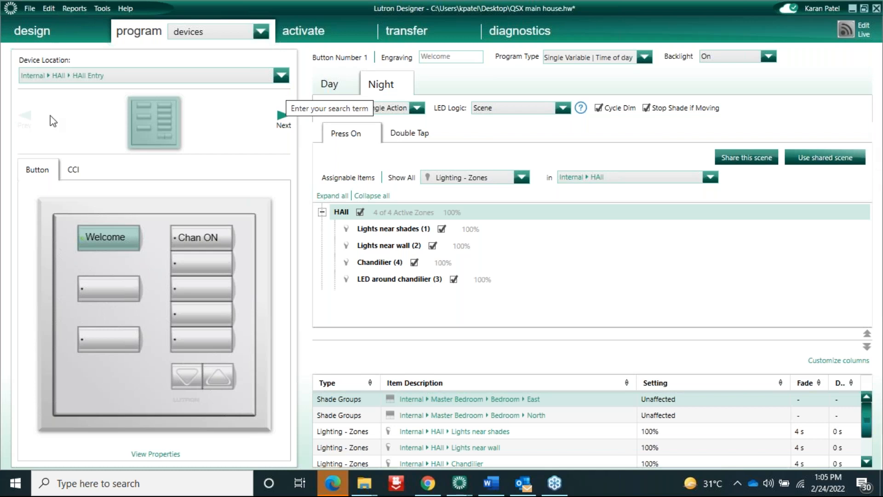
# Make the HAll Entry keypad's CCI Input 1 a Single Action input
pyautogui.click(73, 170)
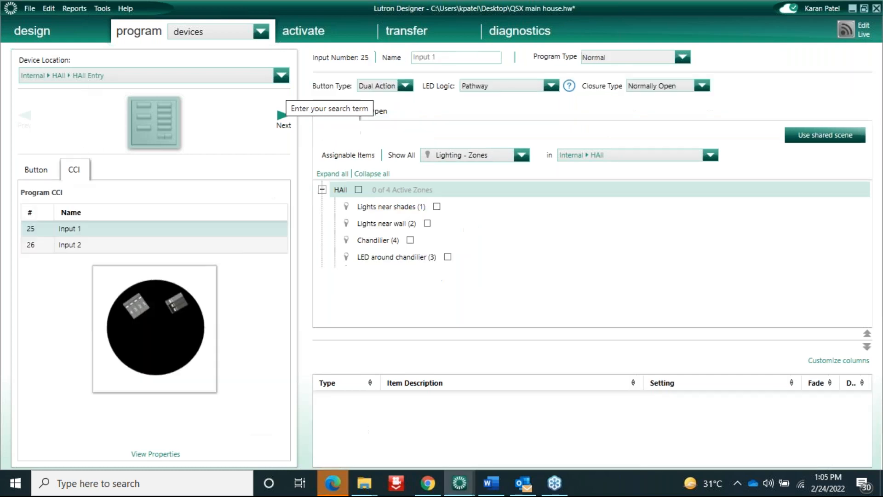
pyautogui.click(84, 246)
pyautogui.click(88, 230)
pyautogui.click(405, 86)
pyautogui.click(390, 101)
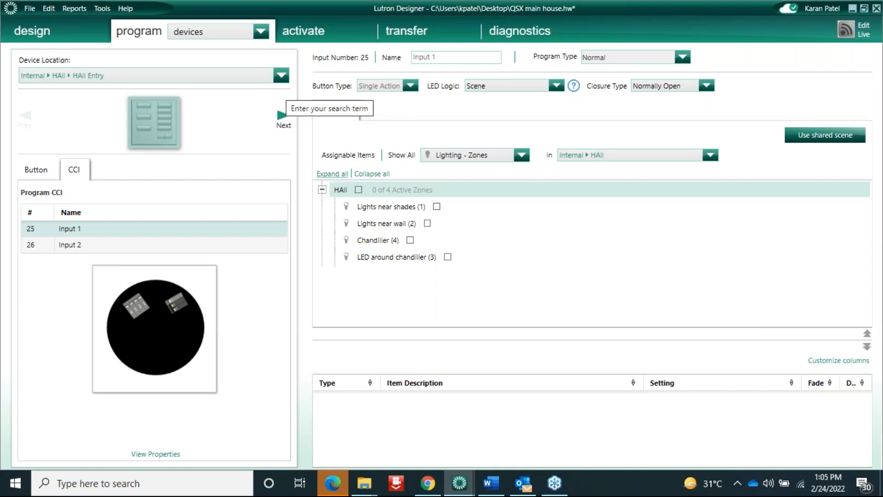
# Try Toggle on Input 2, then keep it as a Dual Action input
pyautogui.click(248, 245)
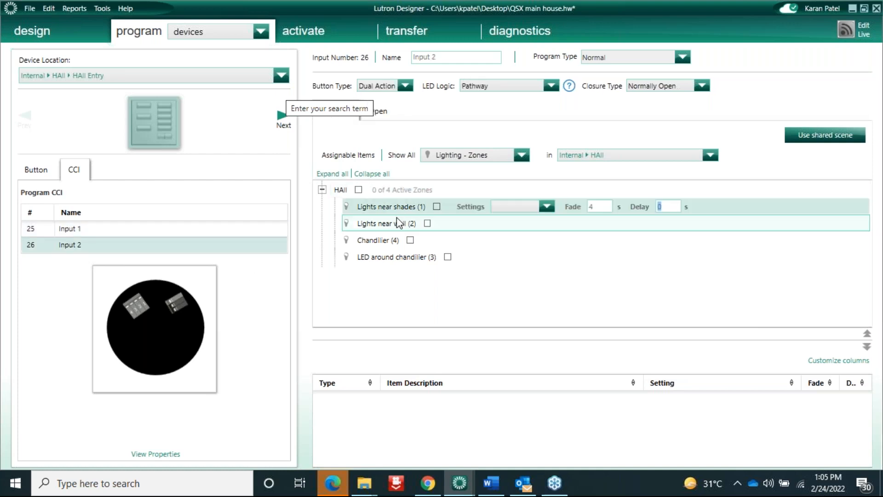
pyautogui.click(404, 88)
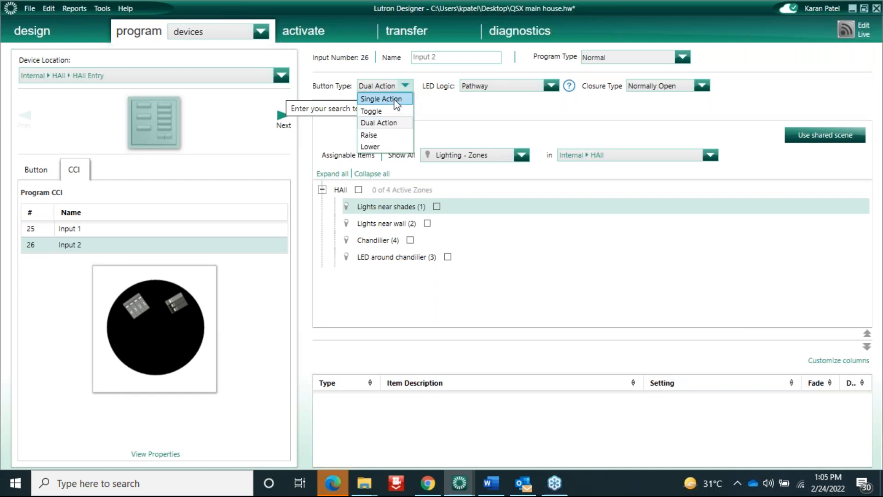
pyautogui.click(381, 111)
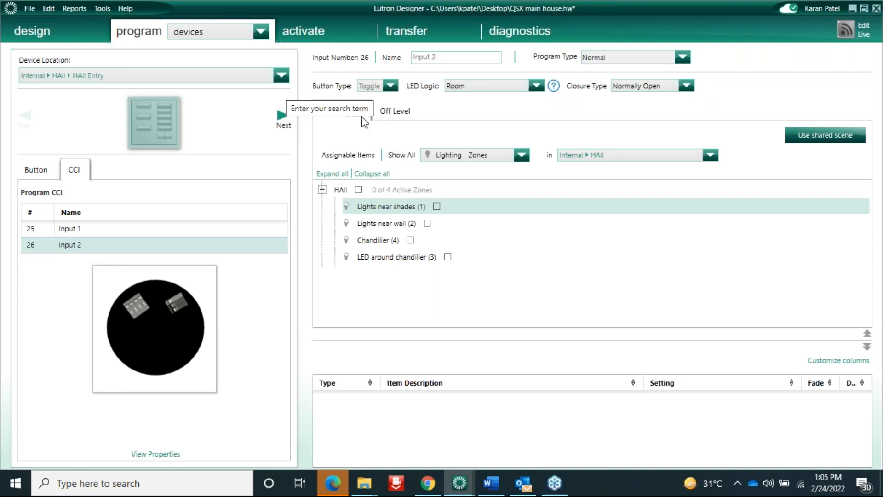
pyautogui.click(389, 88)
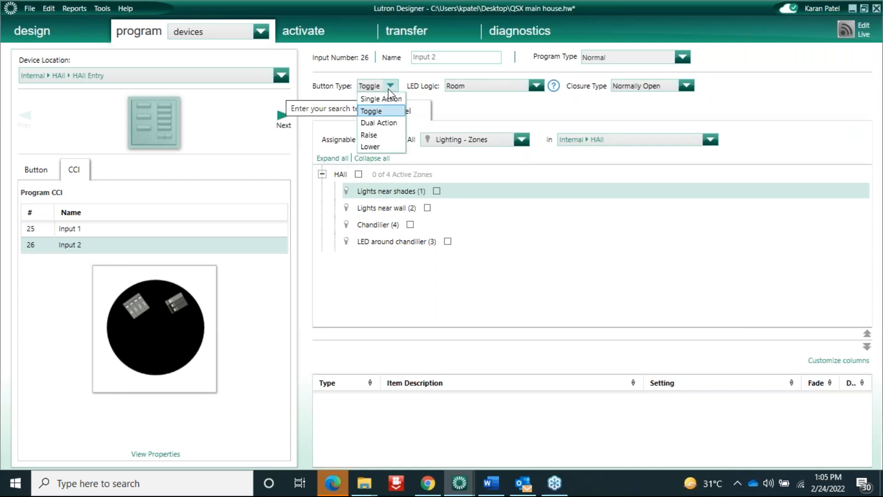
pyautogui.click(379, 123)
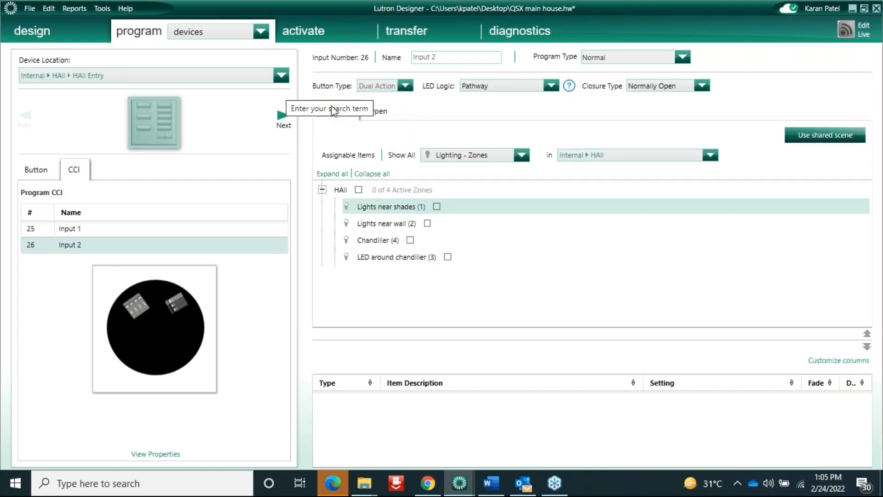
pyautogui.click(384, 114)
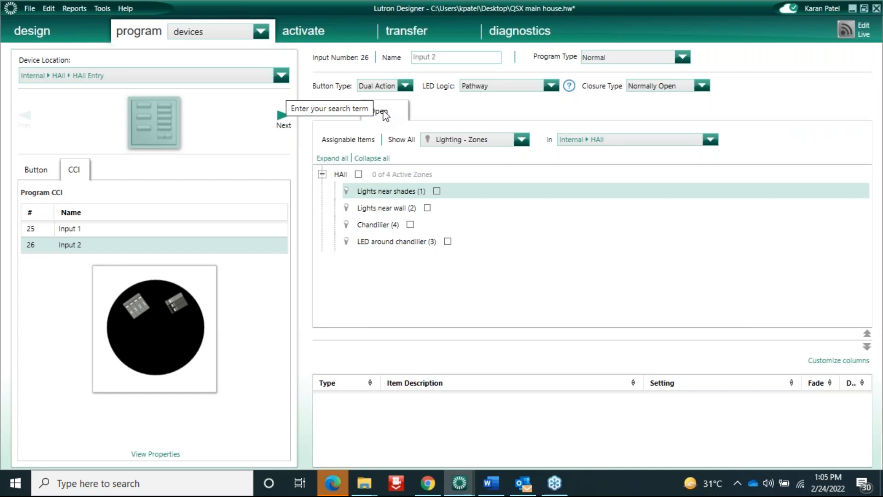
pyautogui.click(405, 85)
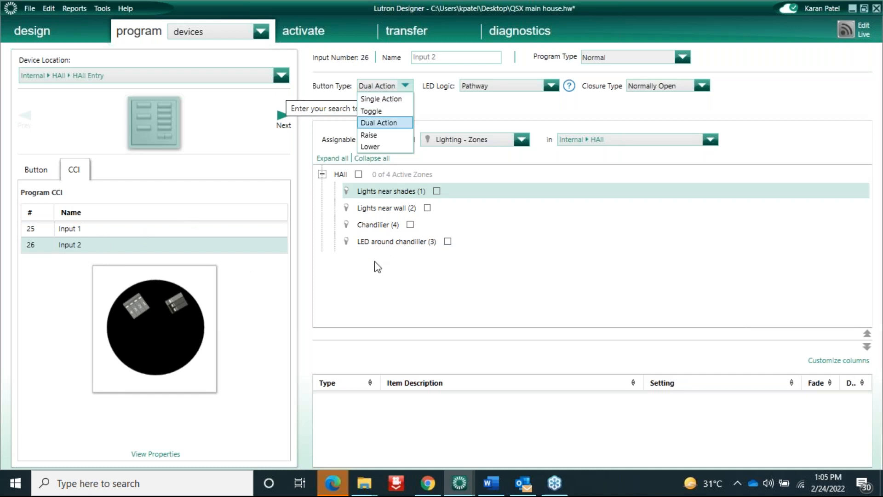
pyautogui.click(696, 213)
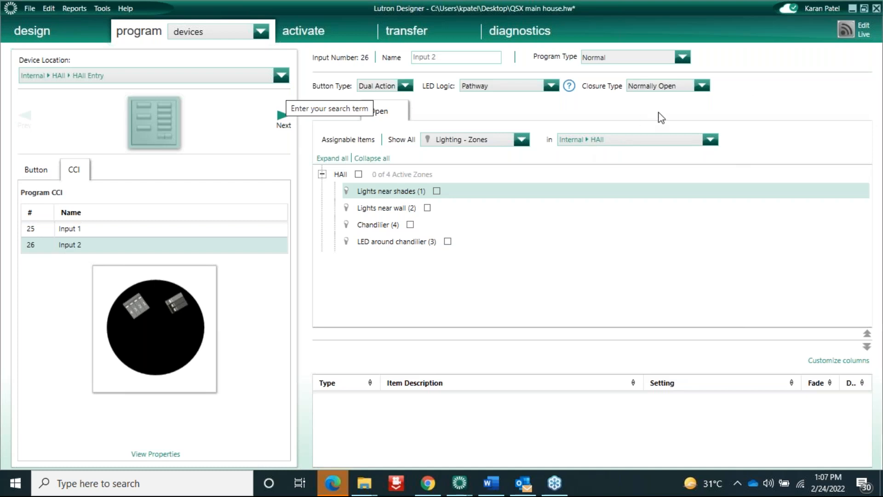
# Open the HAll Control Station 001 keypad from the Device Location list
pyautogui.click(231, 84)
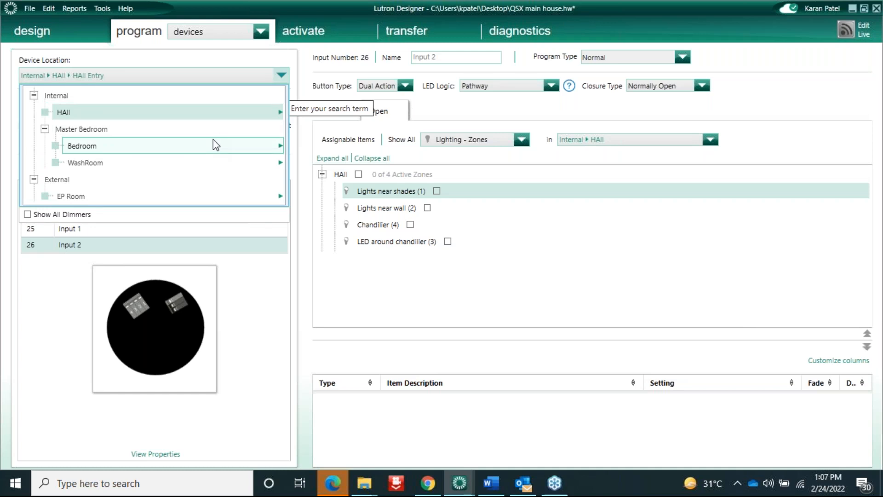
pyautogui.click(241, 147)
pyautogui.click(184, 113)
pyautogui.moveTo(340, 230)
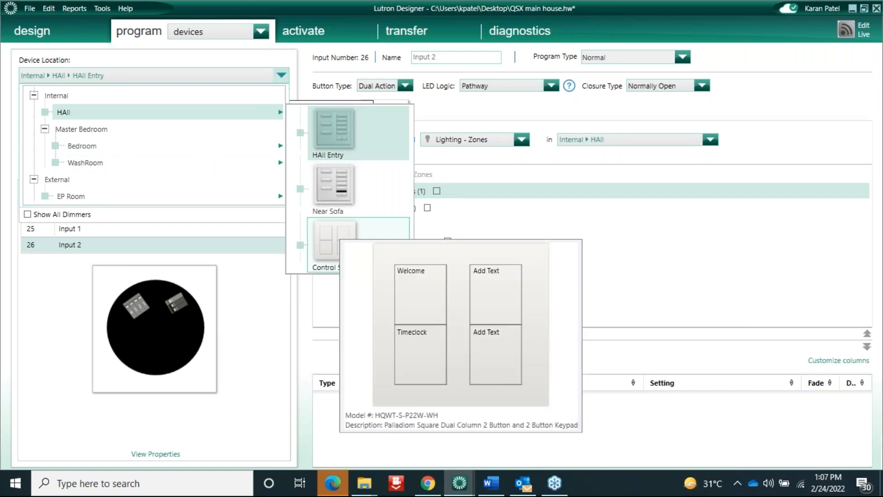
pyautogui.click(331, 244)
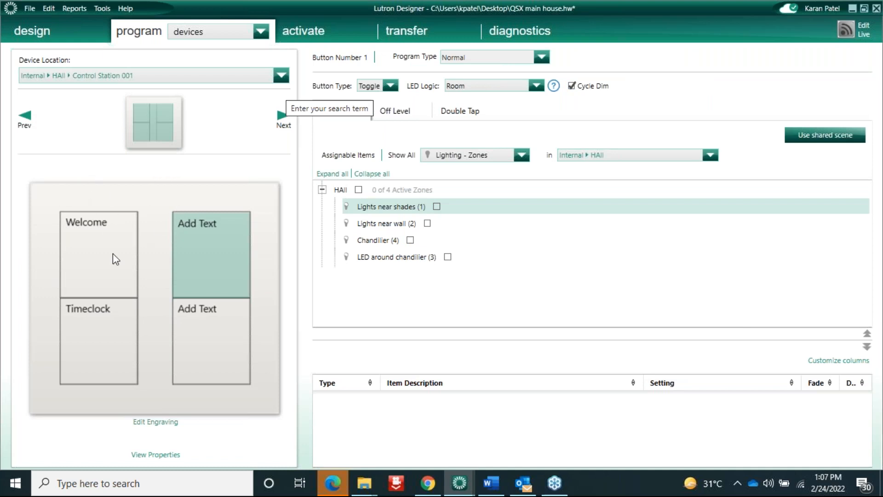
# Go back to the HAll Entry keypad's contact closure inputs
pyautogui.moveTo(28, 118)
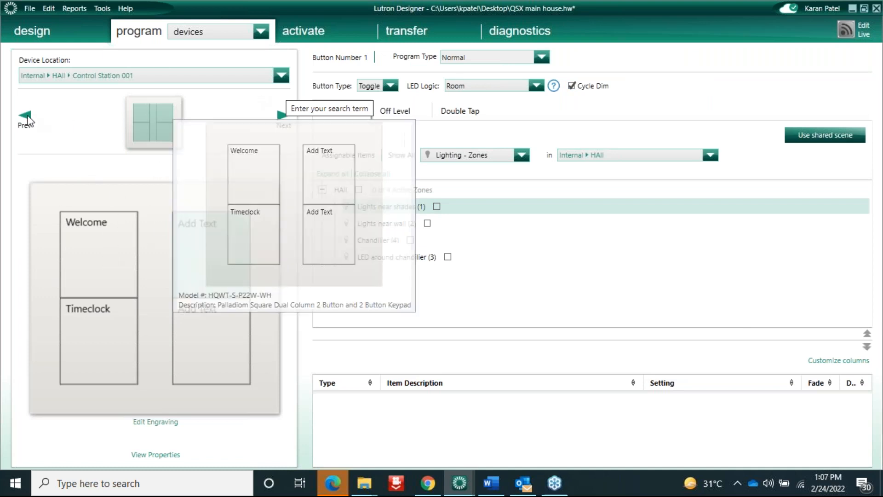
pyautogui.click(165, 77)
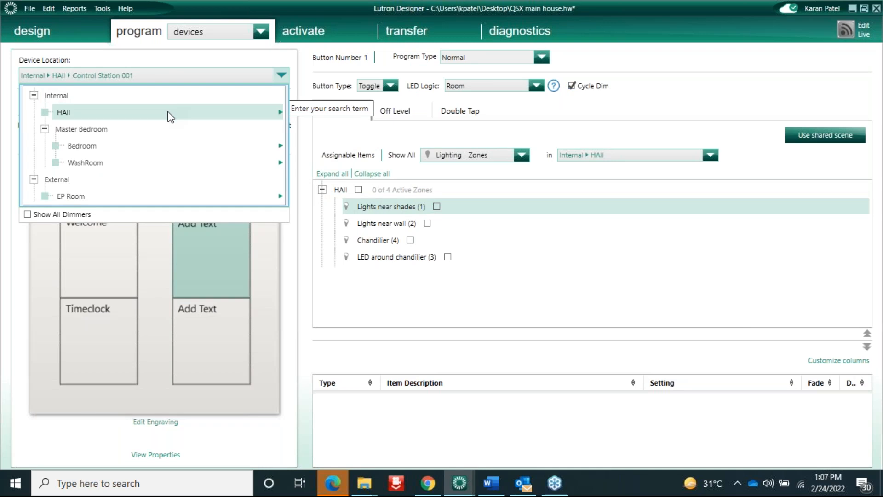
pyautogui.moveTo(167, 111)
pyautogui.click(322, 133)
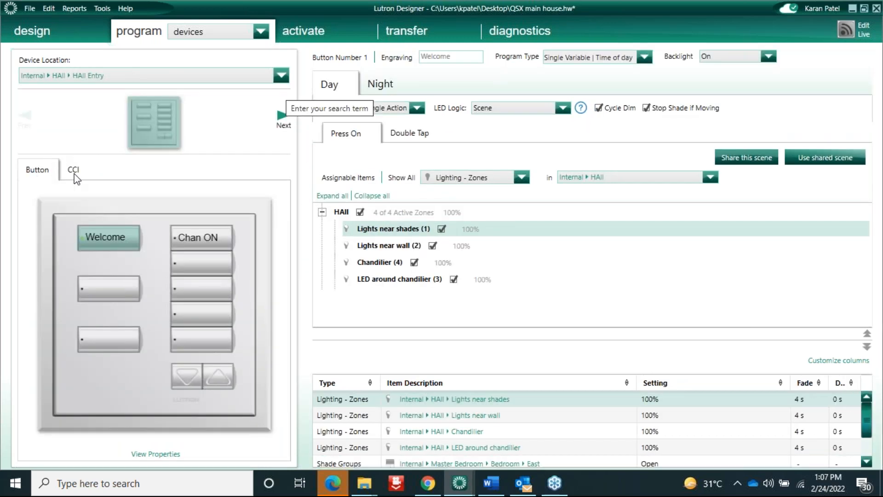
pyautogui.click(75, 170)
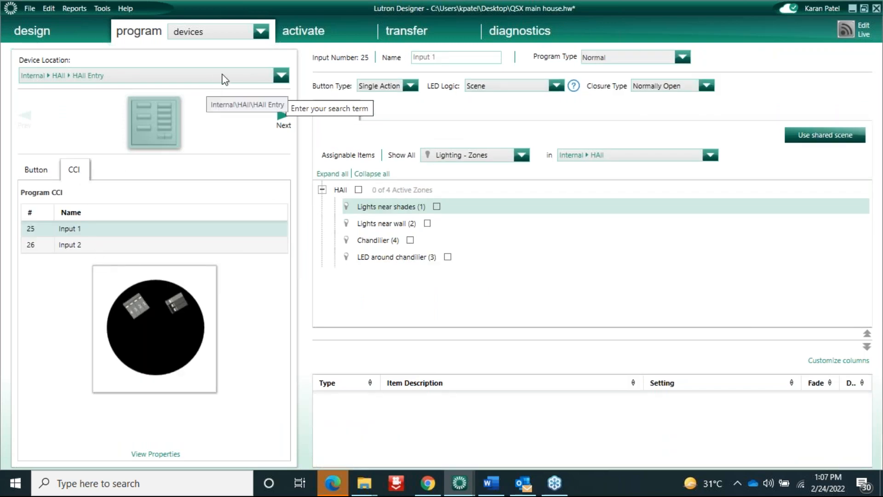
# Reopen HAll Control Station 001, whose Button 1 is a Normal toggle
pyautogui.click(281, 76)
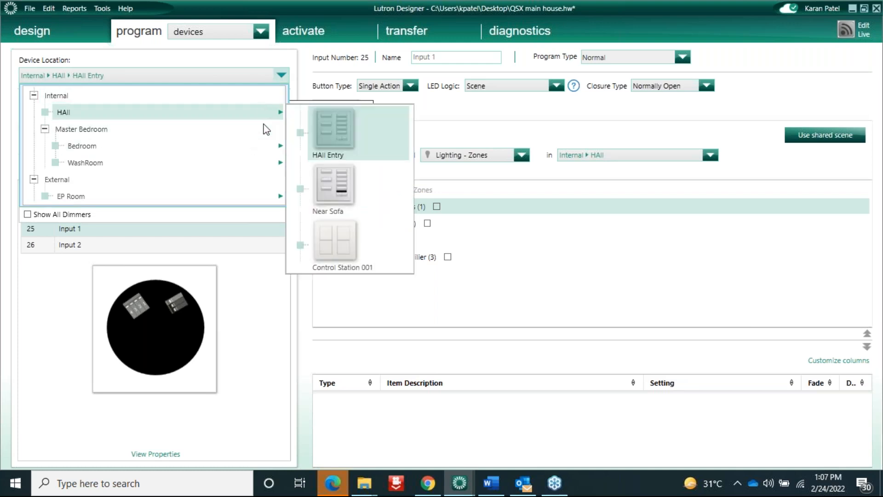
pyautogui.moveTo(266, 149)
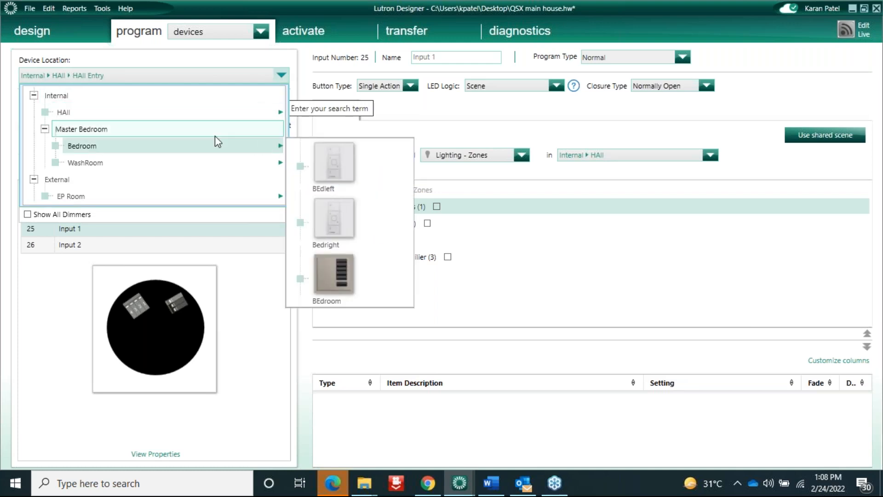
pyautogui.moveTo(244, 112)
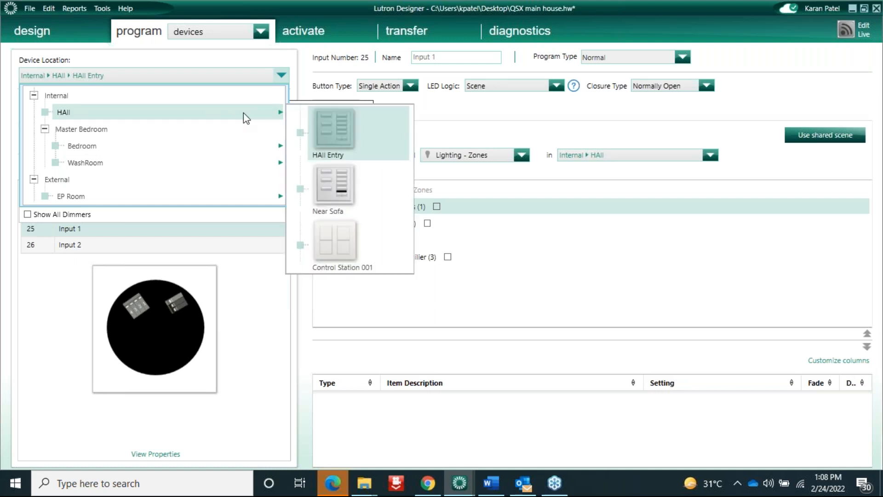
pyautogui.click(331, 233)
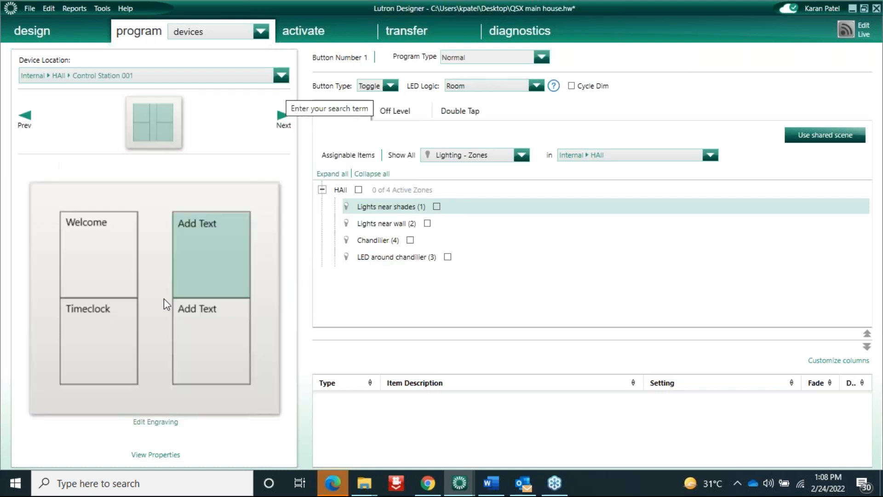
pyautogui.click(408, 257)
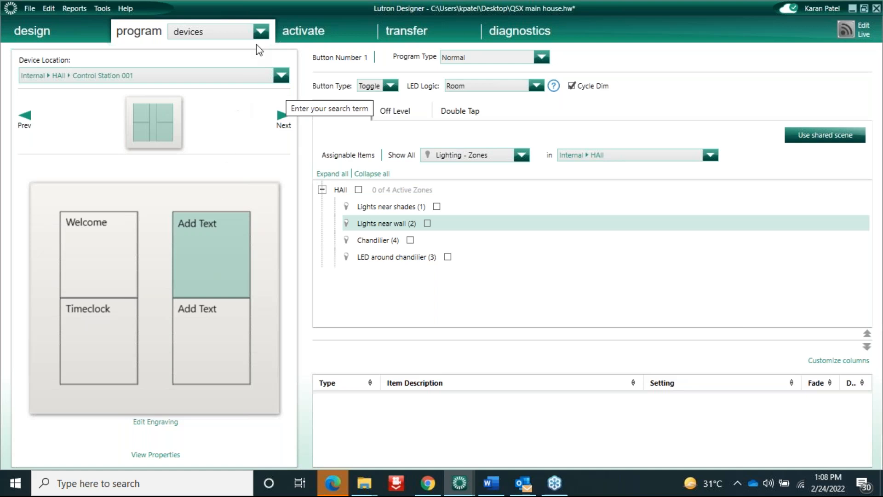
# Look over the programming views and the keypads available in HAll
pyautogui.click(263, 32)
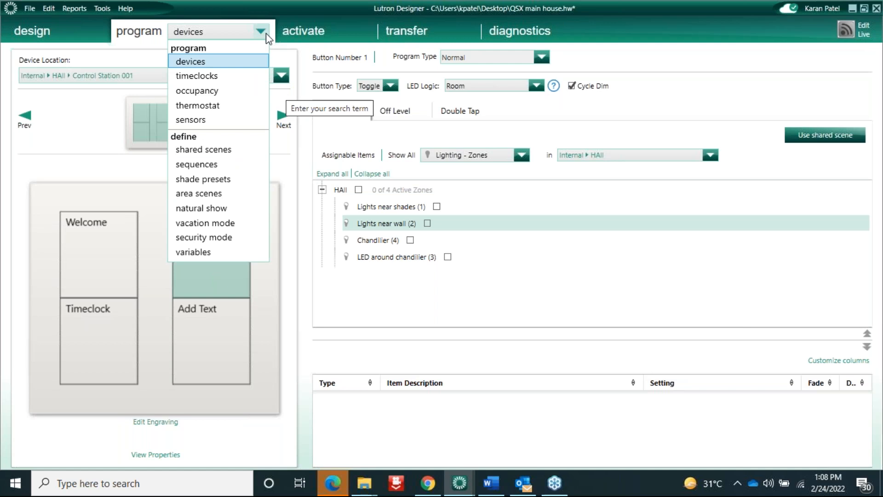
pyautogui.click(575, 388)
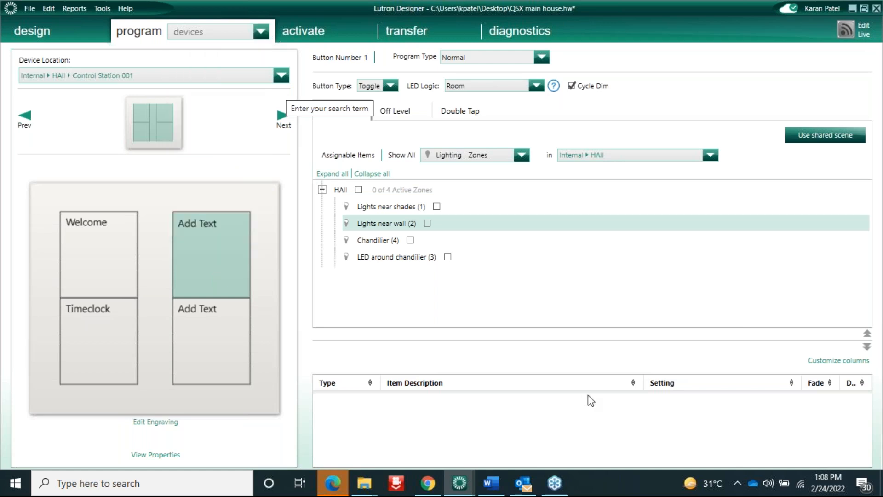
pyautogui.click(165, 77)
pyautogui.moveTo(71, 112)
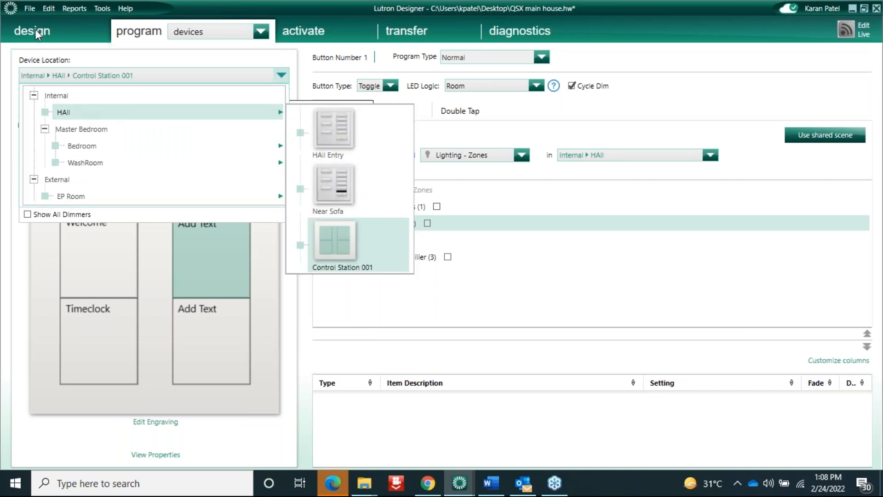
# Search the controls toolbox for 'wci' and add the Wallbox Closure Interface to the project
pyautogui.click(80, 33)
pyautogui.click(80, 34)
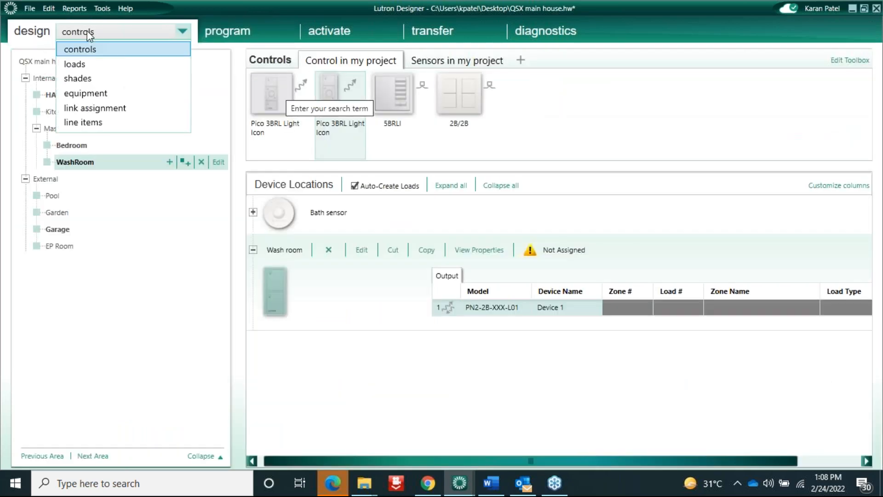
pyautogui.click(74, 51)
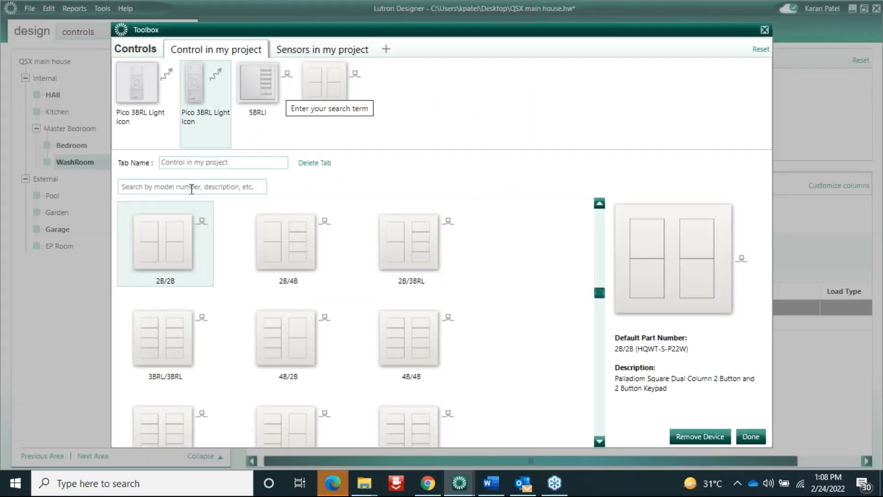
pyautogui.write('wci')
pyautogui.doubleClick(181, 274)
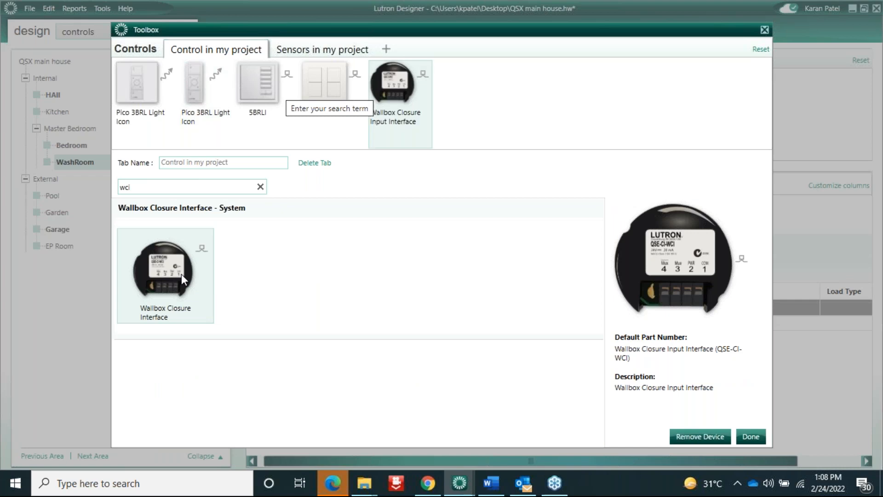
# Place the wallbox interface in WashRoom as Control Station 001
pyautogui.click(751, 437)
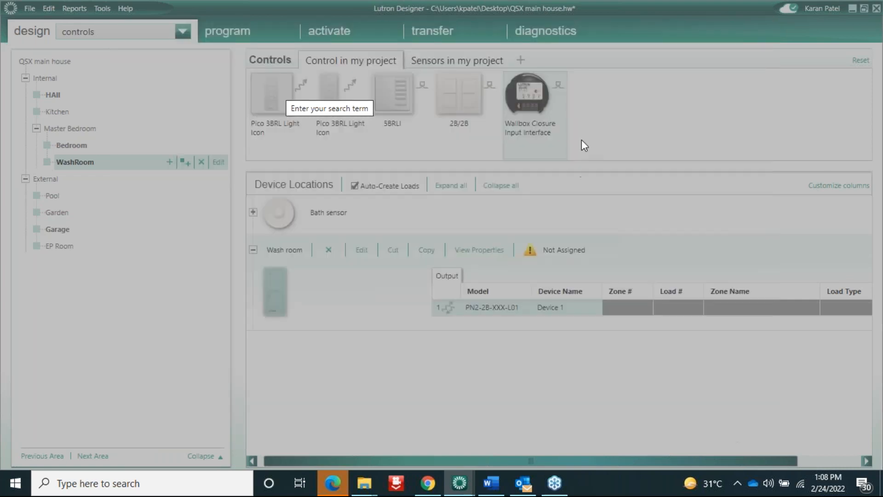
pyautogui.moveTo(512, 83)
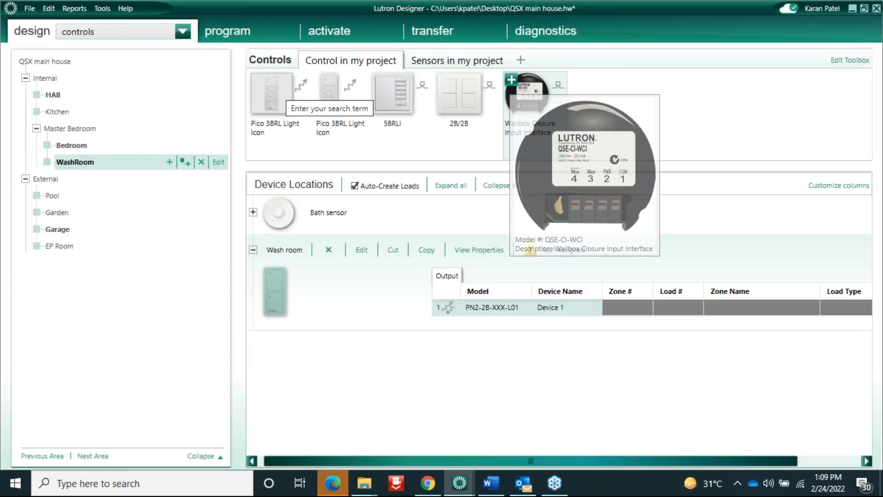
pyautogui.click(511, 80)
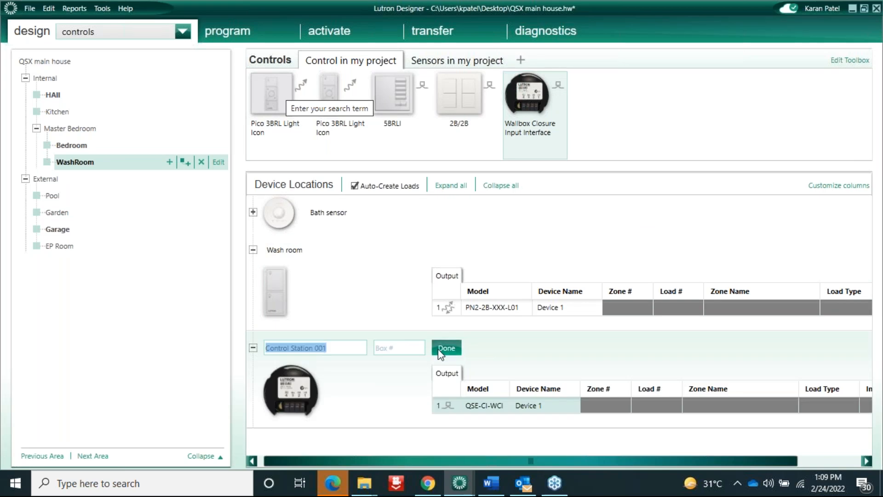
pyautogui.click(217, 38)
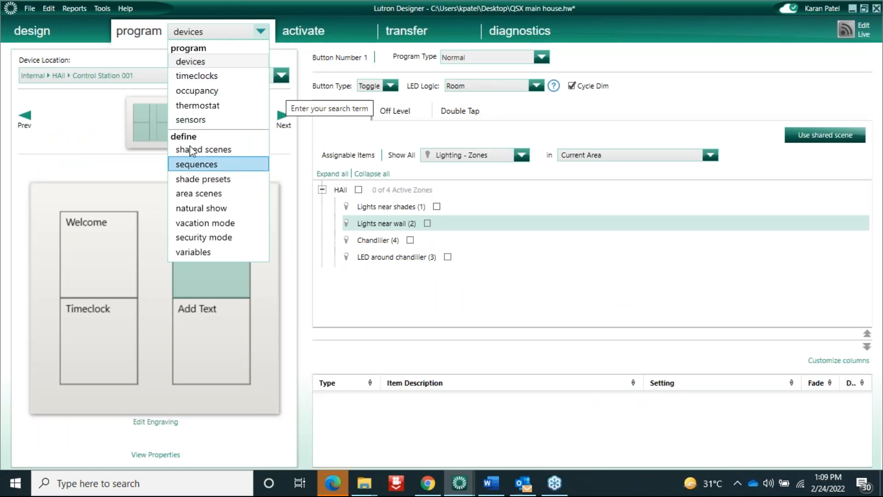
# Bring up device programming for WashRoom's Control Station 001
pyautogui.click(196, 62)
pyautogui.click(245, 79)
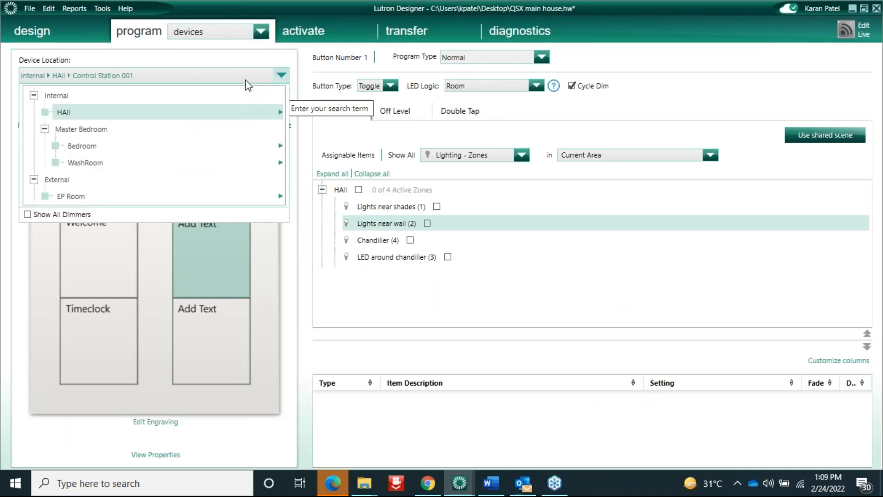
pyautogui.moveTo(223, 163)
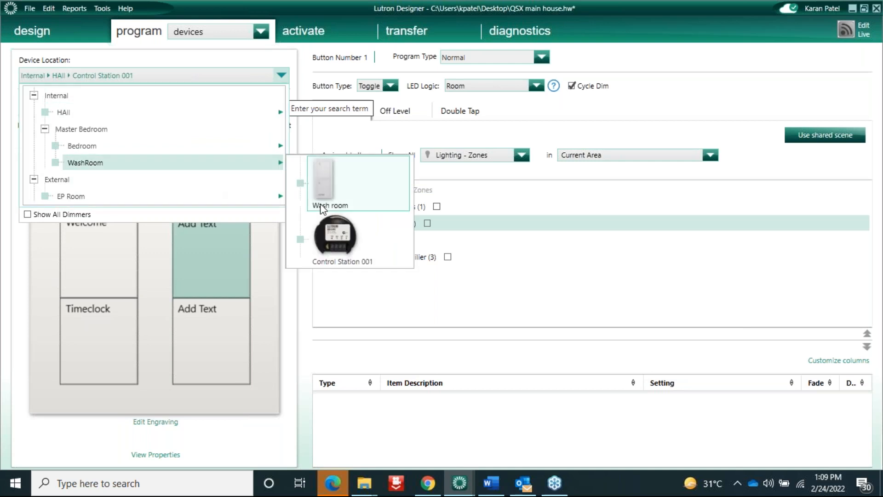
pyautogui.click(335, 241)
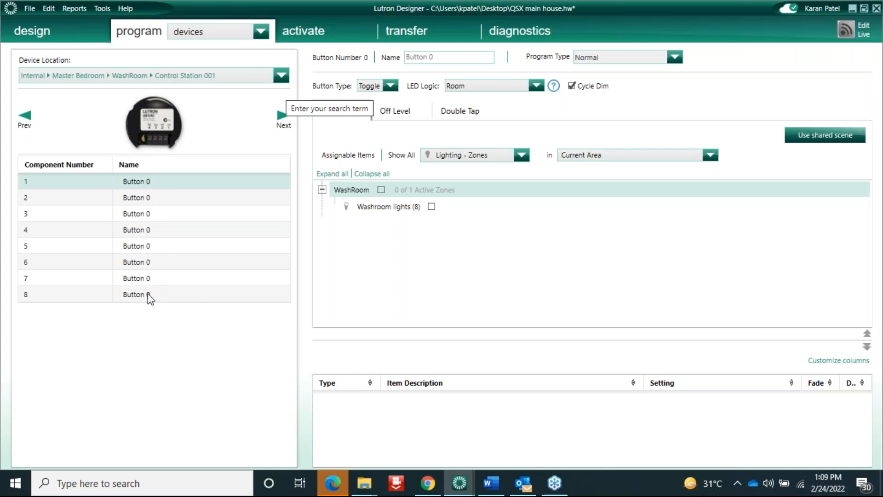
# Keep button 1 as a Toggle button and turn off its Cycle Dim
pyautogui.click(161, 182)
pyautogui.click(161, 182)
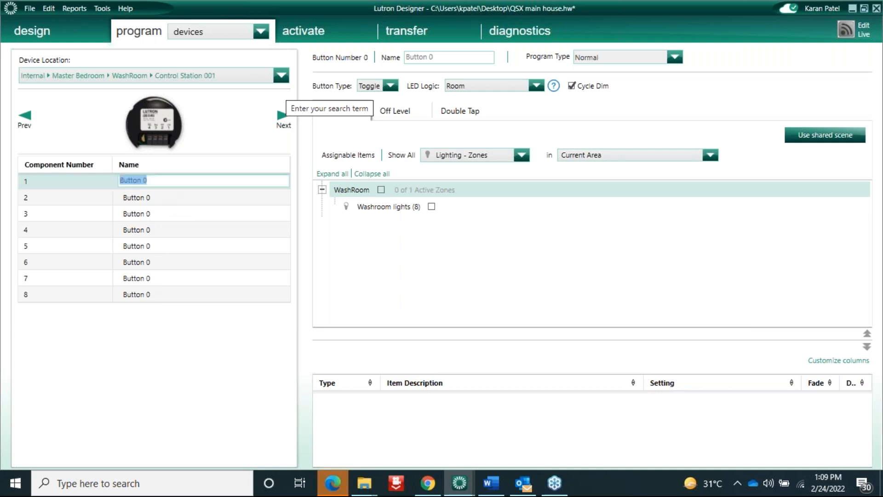
pyautogui.click(391, 87)
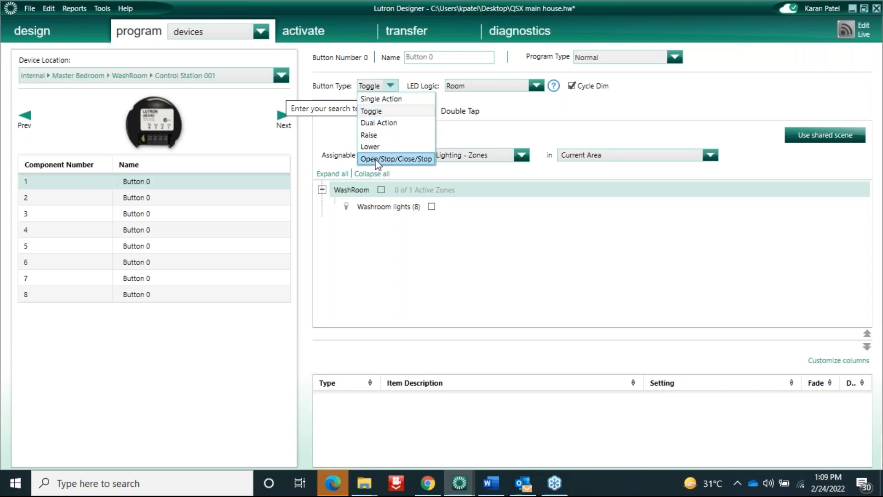
pyautogui.click(474, 122)
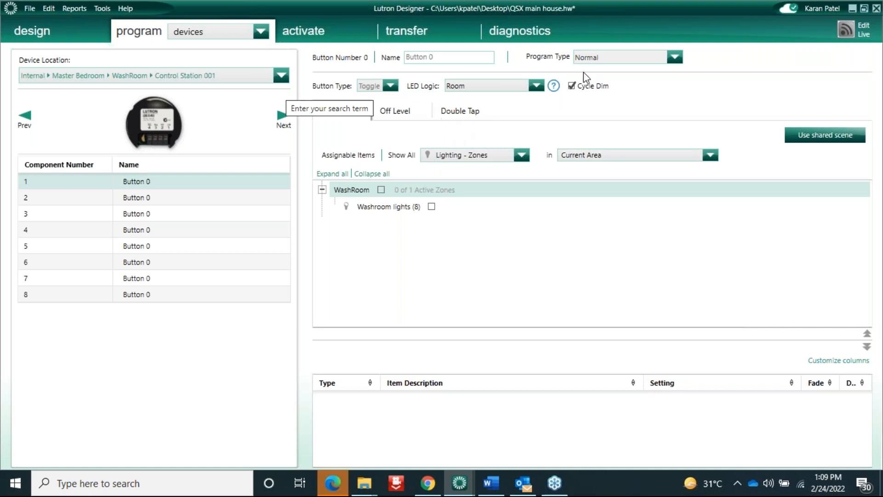
pyautogui.click(572, 87)
pyautogui.moveTo(114, 132)
# View the contact closure inputs of the HAll Entry keypad
pyautogui.click(281, 76)
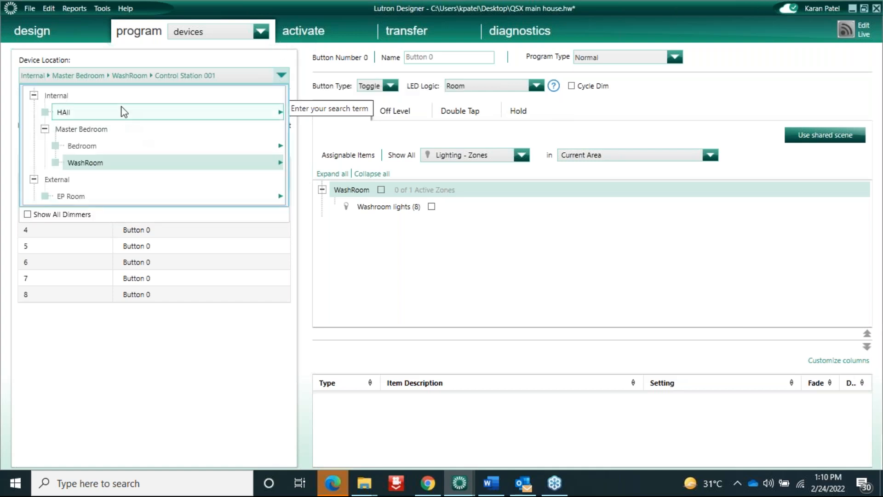
pyautogui.moveTo(122, 109)
pyautogui.click(330, 125)
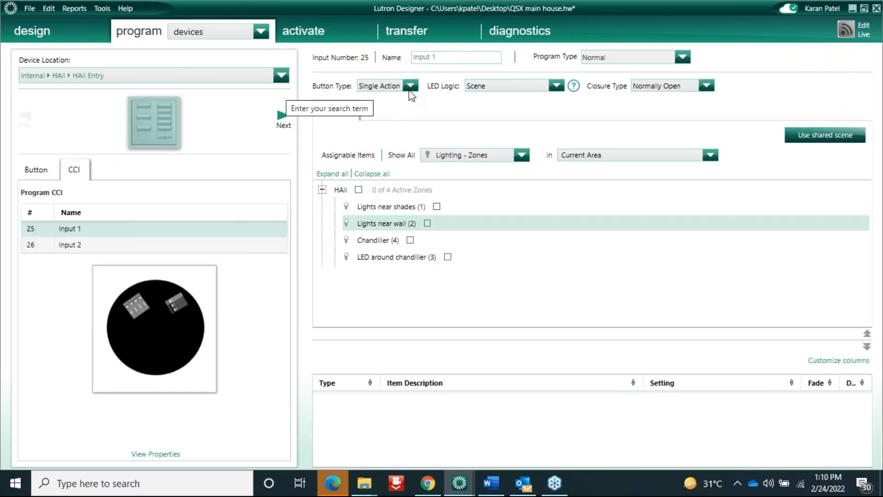
pyautogui.click(410, 86)
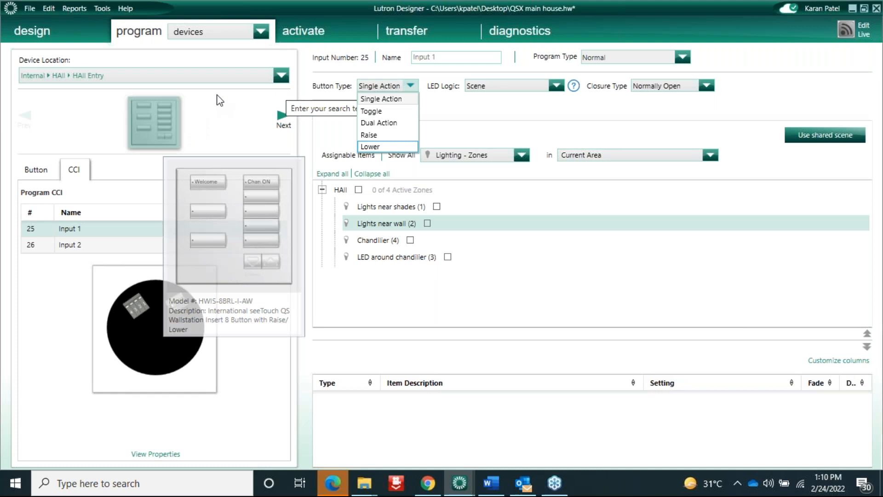
pyautogui.click(236, 79)
# Return to WashRoom Control Station 001 and view button 1's Double Tap and 0.5-second Hold settings
pyautogui.click(235, 79)
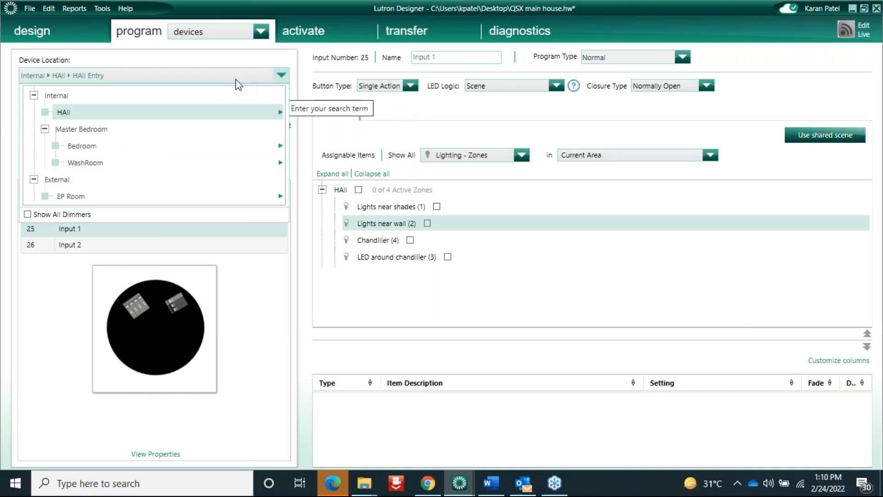
pyautogui.moveTo(225, 164)
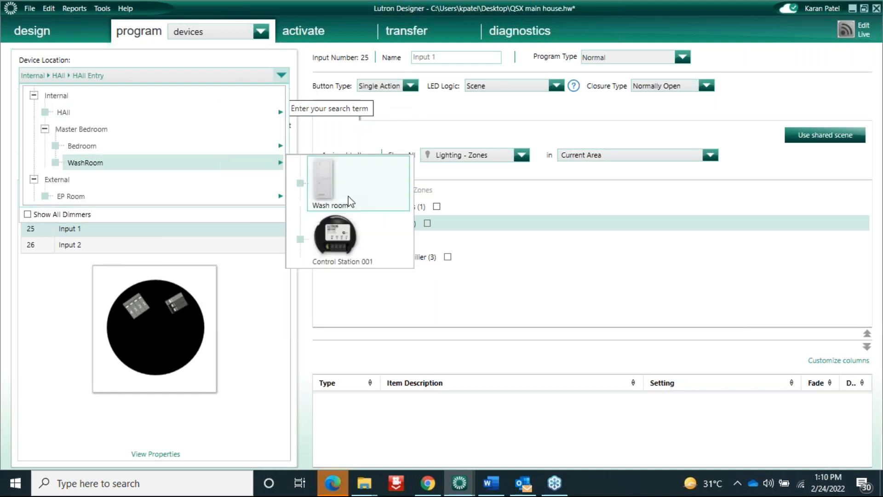
pyautogui.click(338, 235)
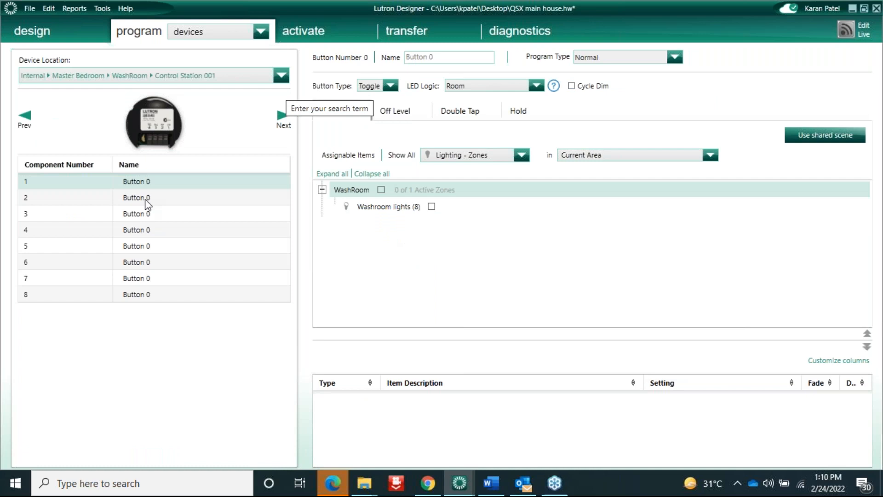
pyautogui.click(473, 118)
pyautogui.click(516, 114)
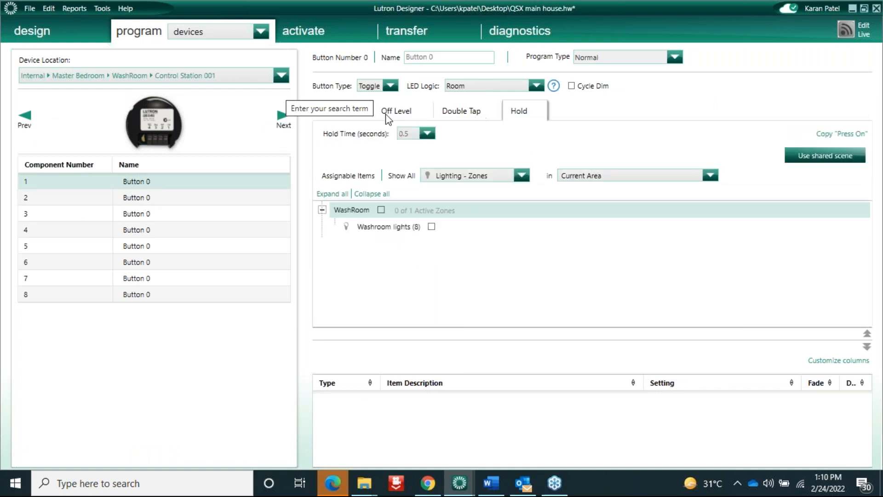
pyautogui.click(391, 85)
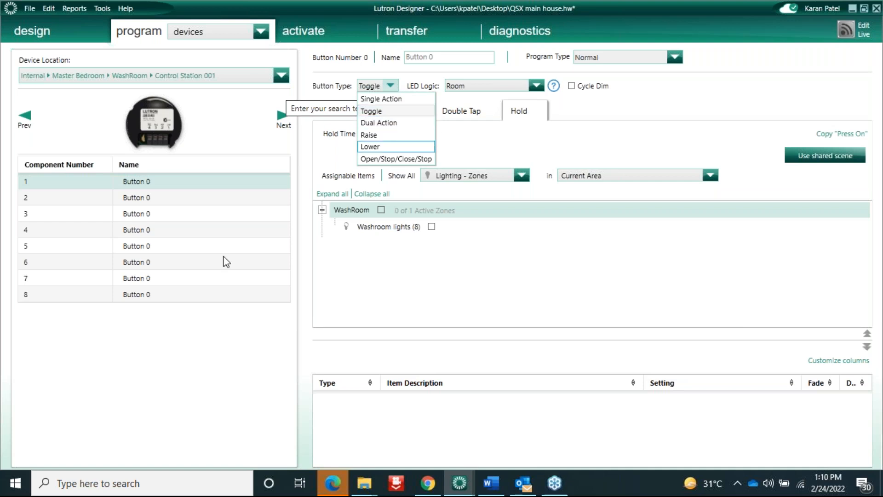
pyautogui.click(40, 30)
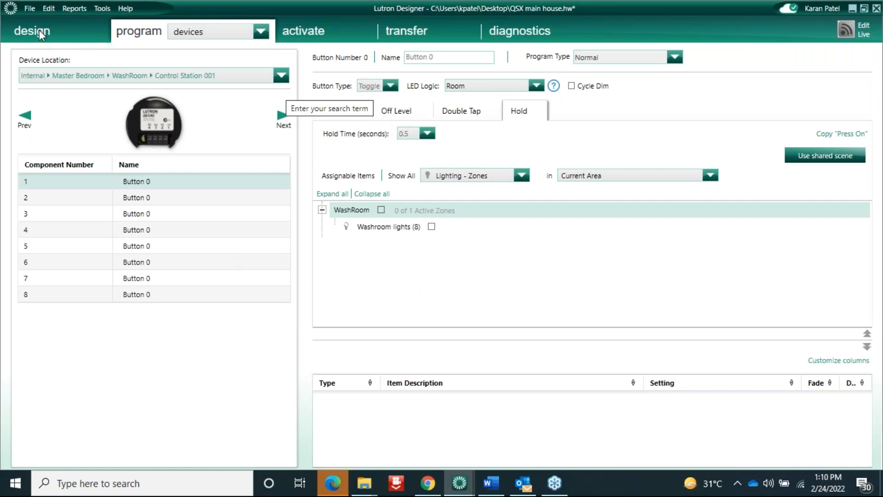
pyautogui.click(40, 30)
# Select Input 1 of EP Room's IO 001 module and check its Dual Action button type
pyautogui.click(223, 29)
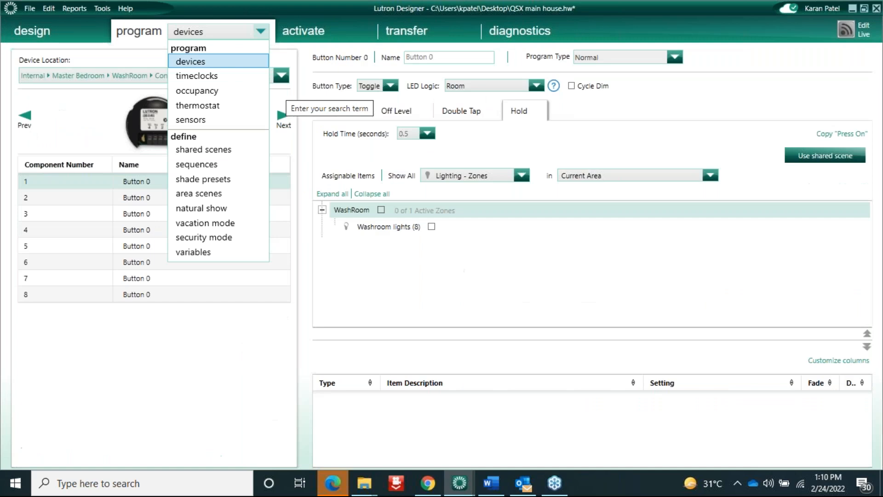
pyautogui.click(195, 64)
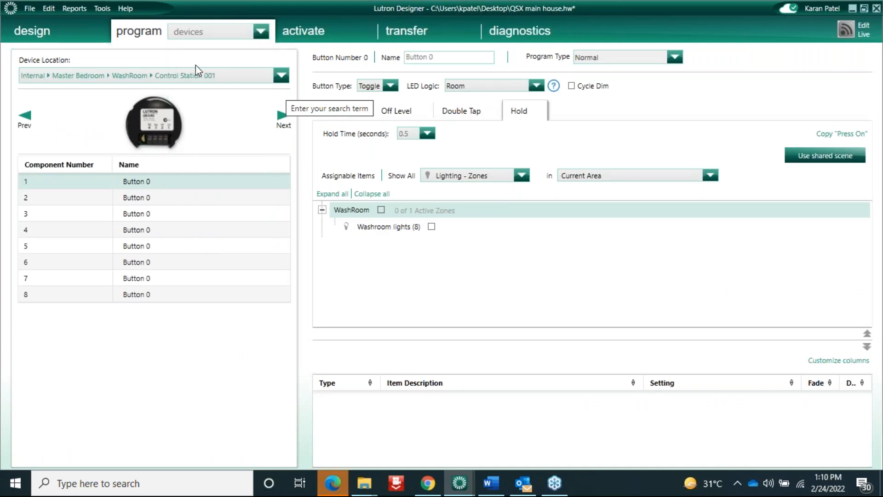
pyautogui.click(250, 73)
pyautogui.moveTo(195, 198)
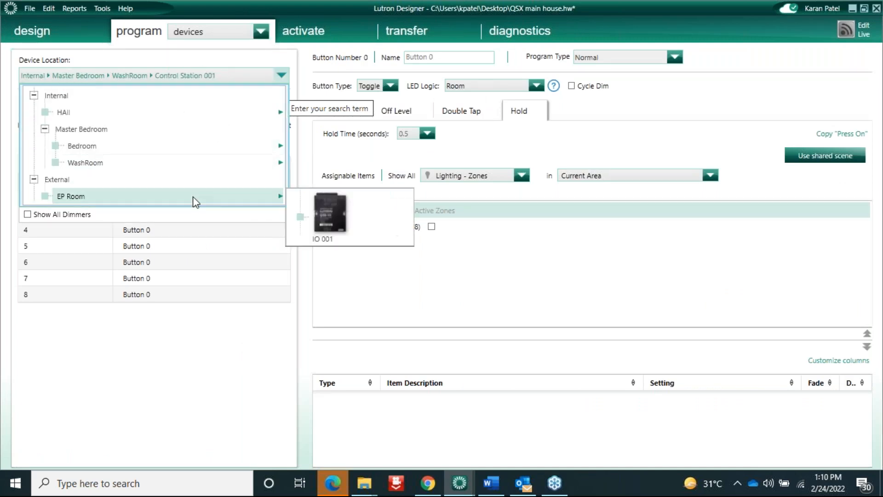
pyautogui.click(324, 219)
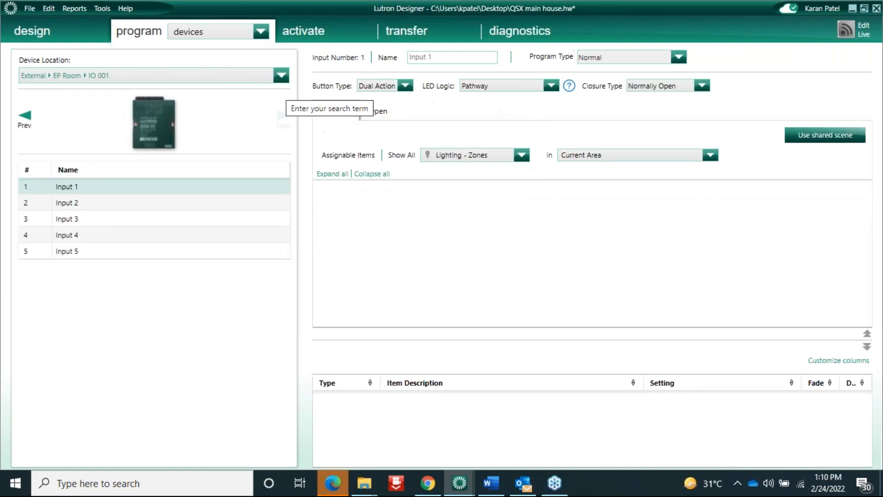
pyautogui.click(84, 184)
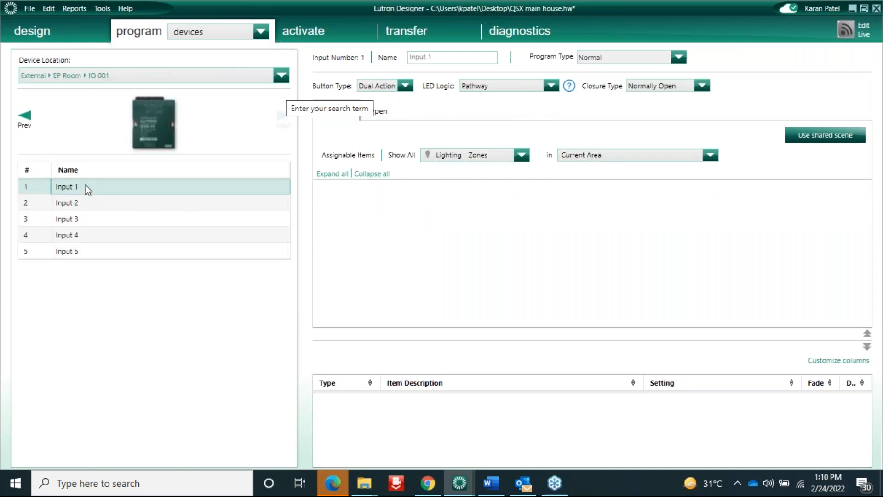
pyautogui.click(406, 86)
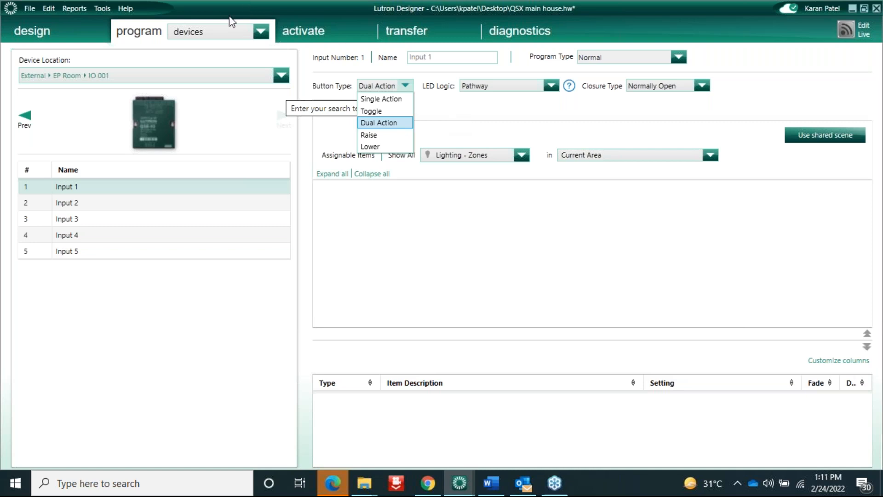
# Go back to device programming after briefly switching to the design view
pyautogui.click(217, 33)
pyautogui.click(206, 59)
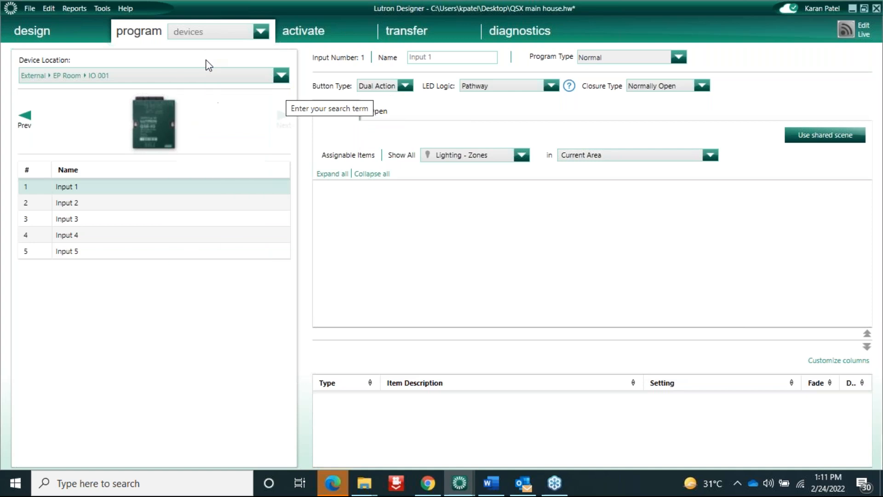
pyautogui.click(260, 32)
pyautogui.click(281, 76)
pyautogui.click(281, 76)
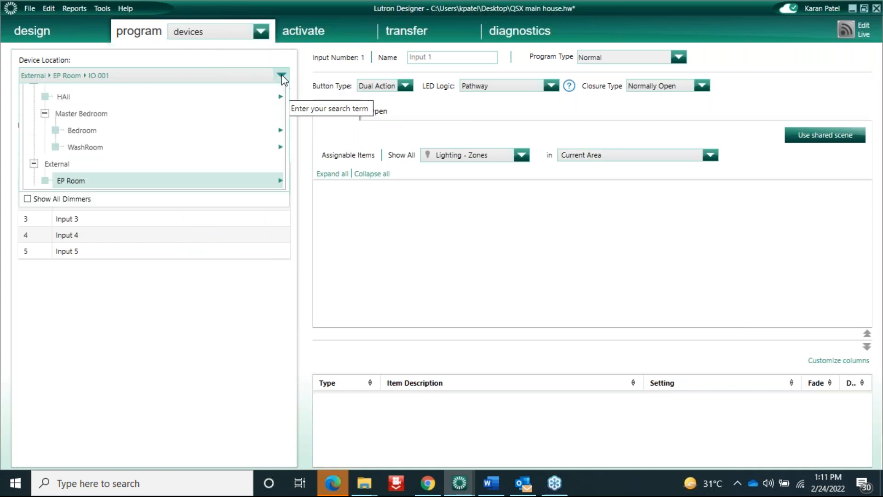
pyautogui.click(220, 33)
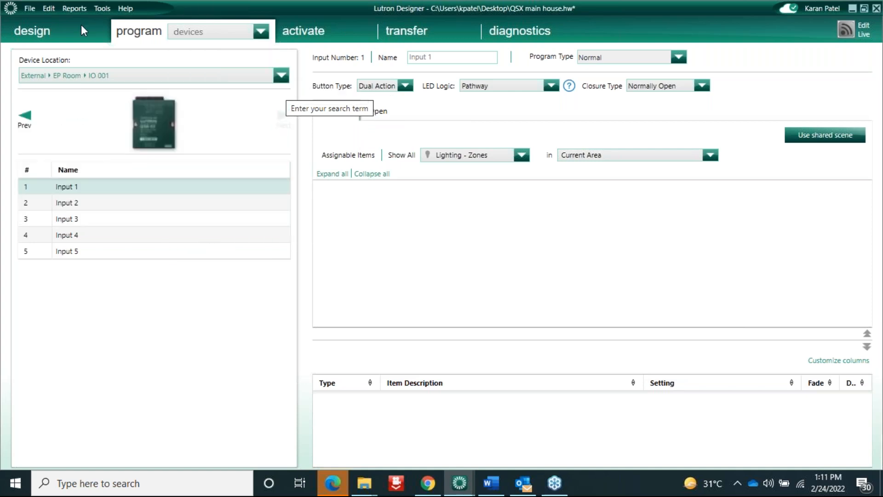
pyautogui.click(183, 27)
pyautogui.click(25, 31)
pyautogui.click(183, 34)
pyautogui.click(210, 30)
pyautogui.click(203, 63)
# Choose WashRoom's Control Station 001 to show its Toggle Button 1
pyautogui.click(281, 76)
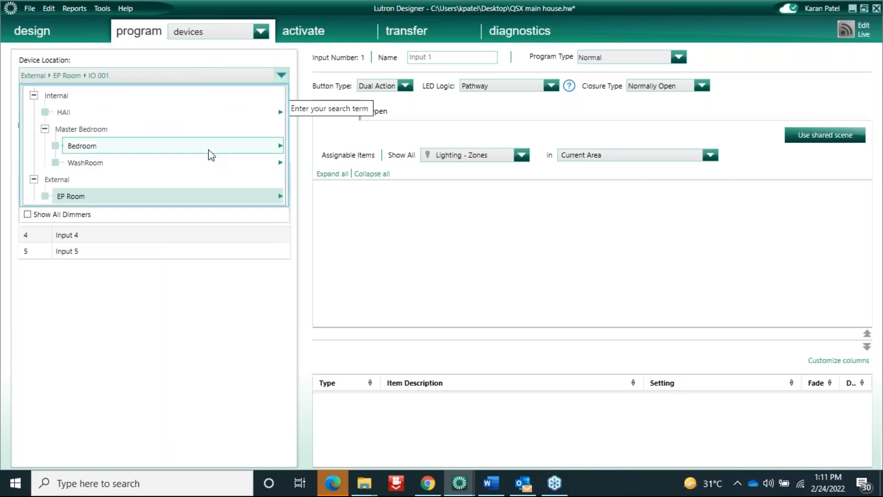
pyautogui.moveTo(214, 164)
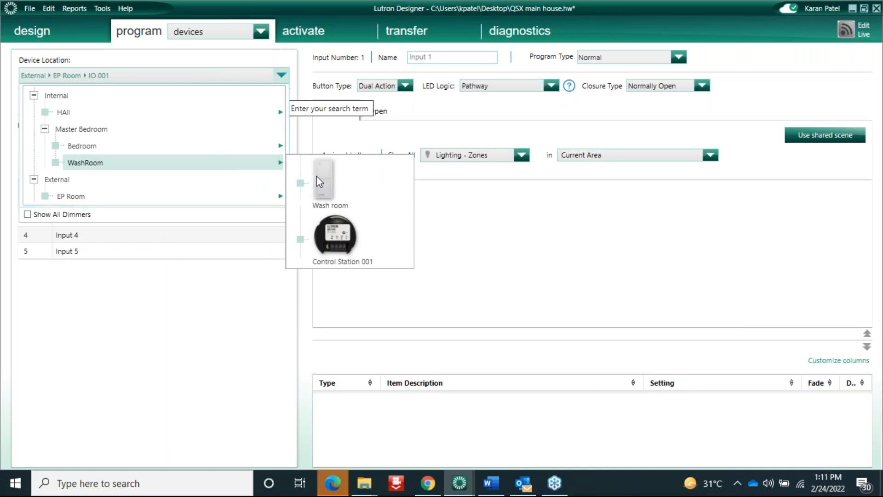
pyautogui.click(334, 233)
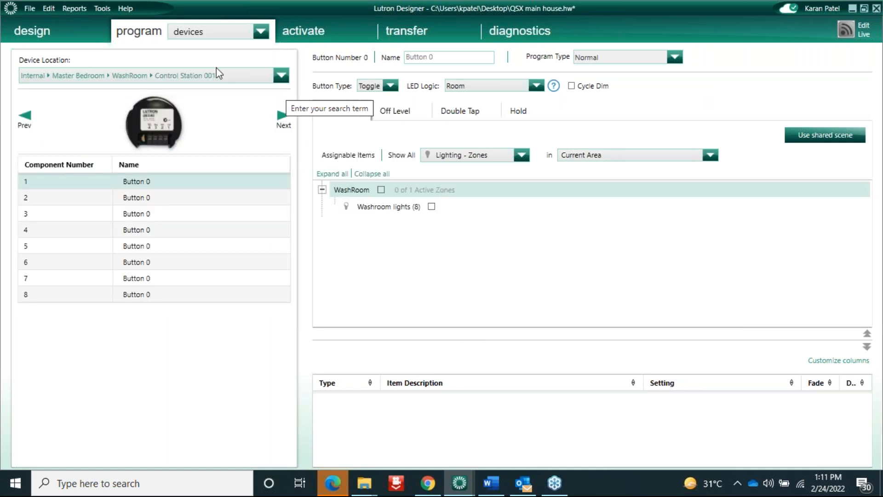
pyautogui.click(226, 73)
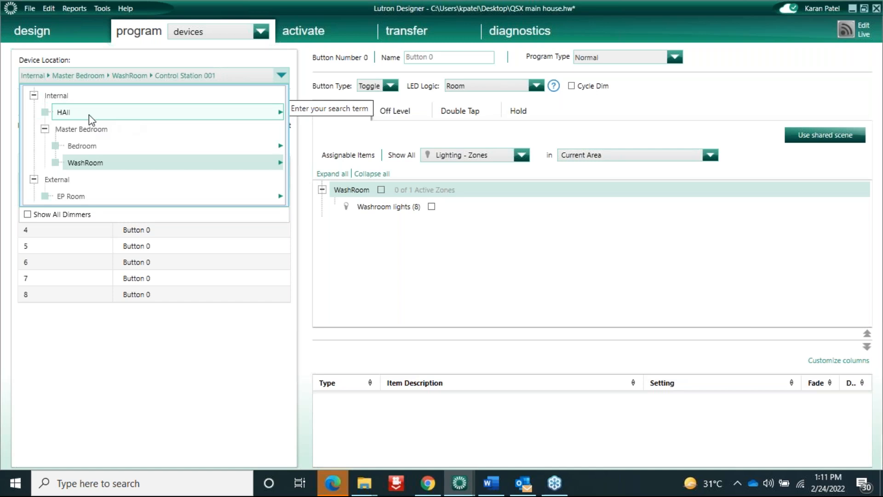
# Switch to the HAll Entry keypad and show its CCI Input 1 and Input 2
pyautogui.moveTo(89, 115)
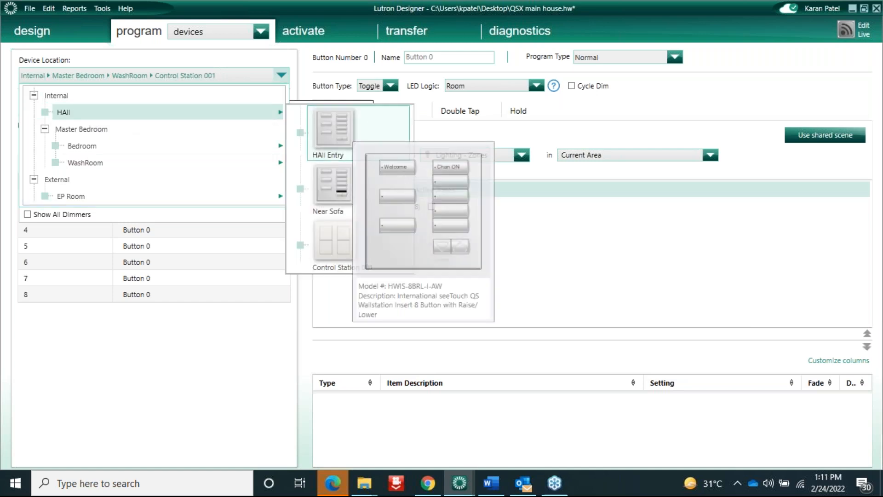
pyautogui.click(325, 132)
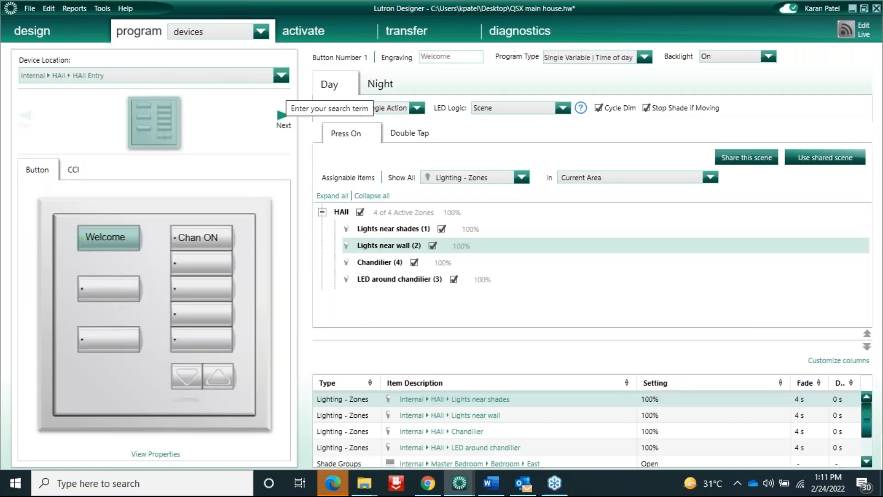
pyautogui.click(73, 171)
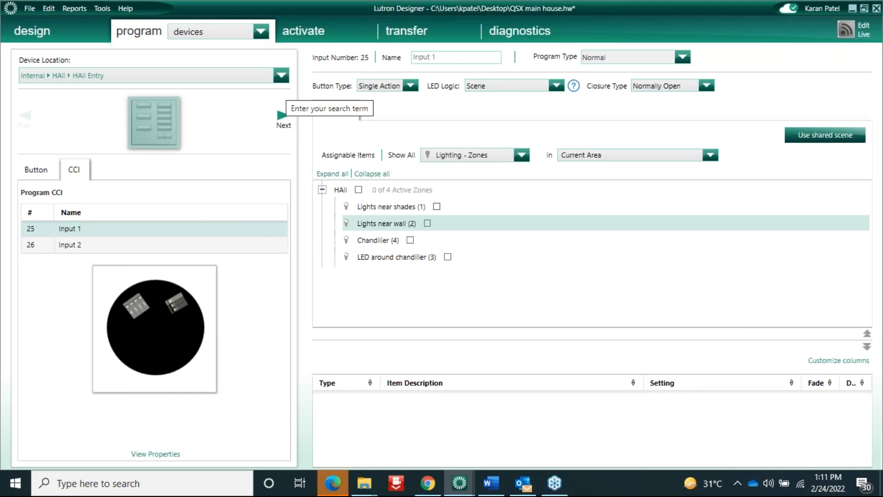
pyautogui.click(261, 32)
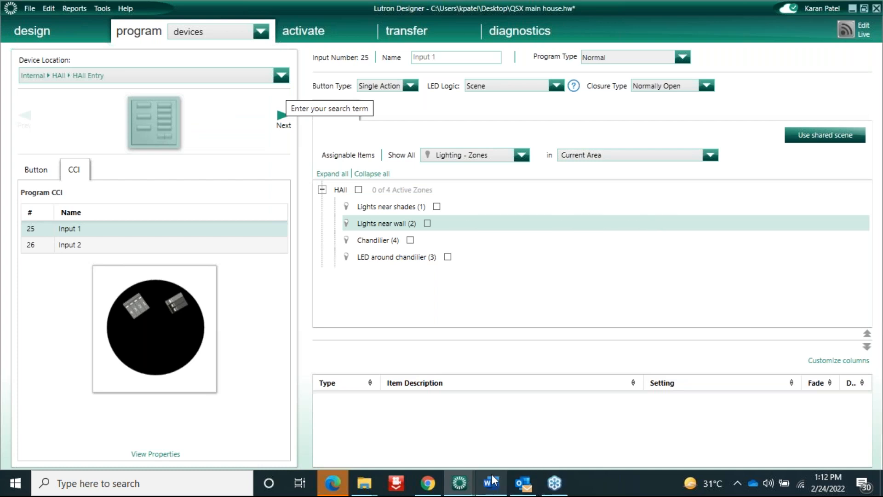
pyautogui.click(491, 483)
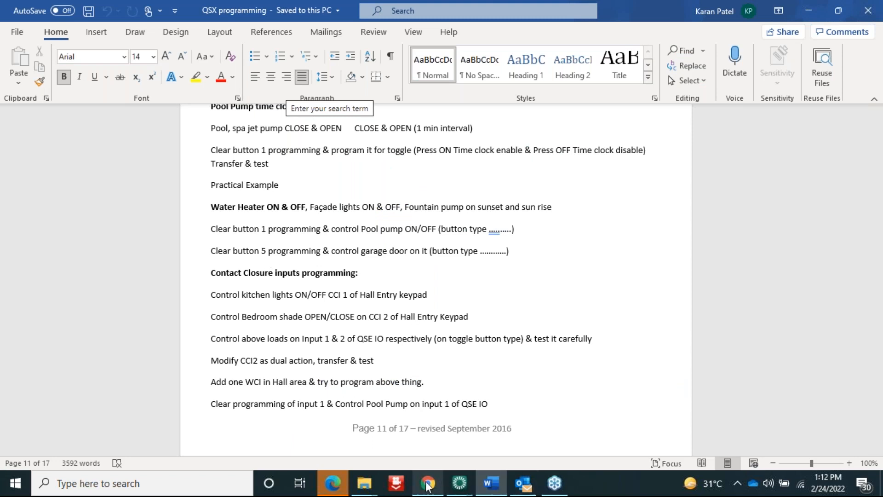
pyautogui.moveTo(464, 491)
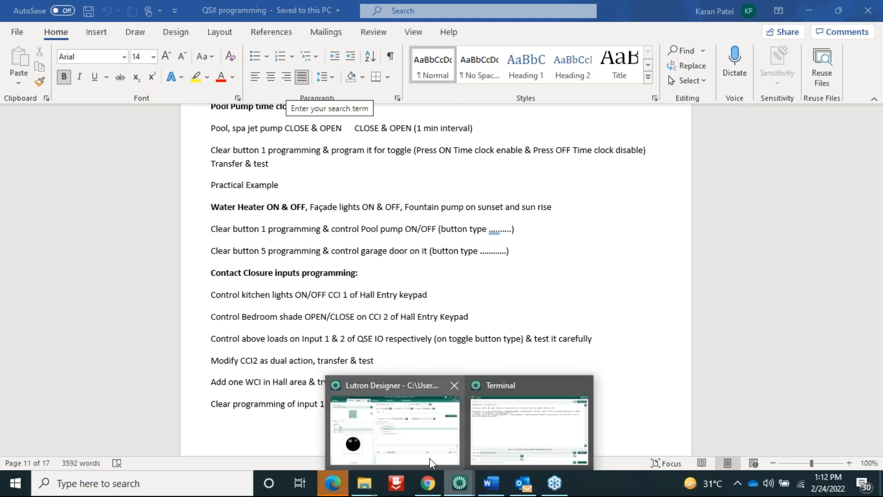
pyautogui.click(430, 458)
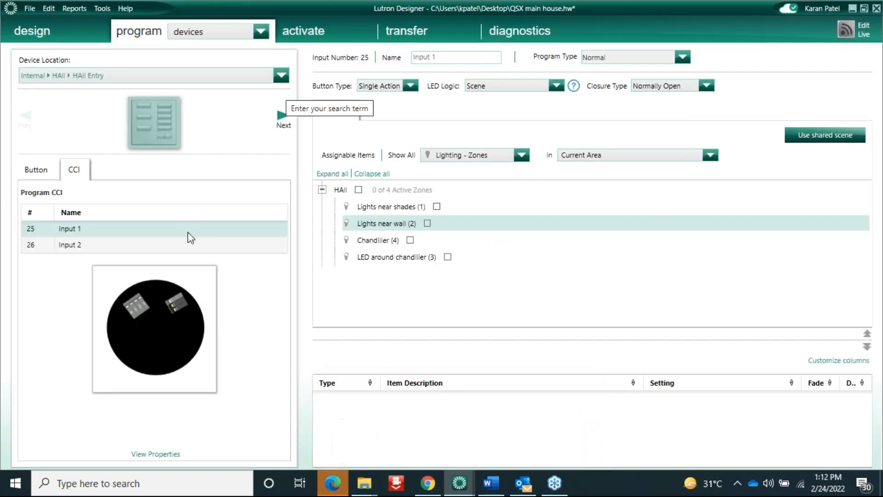
# Rename the first contact closure input to 'Fire alram'
pyautogui.doubleClick(89, 228)
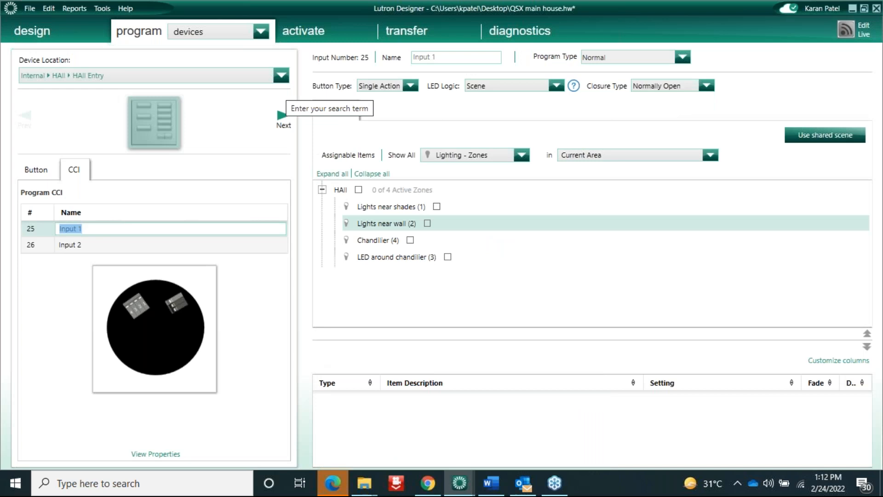
pyautogui.write('Fire alram')
pyautogui.press('Return')
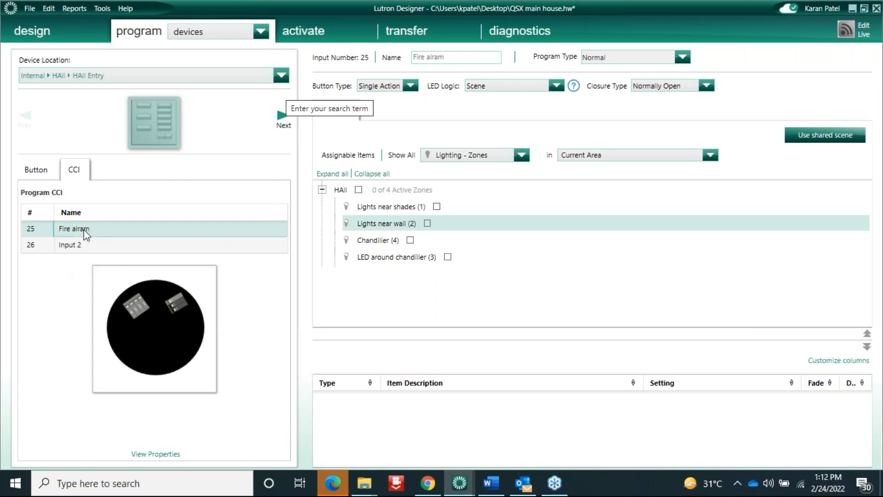
pyautogui.click(109, 230)
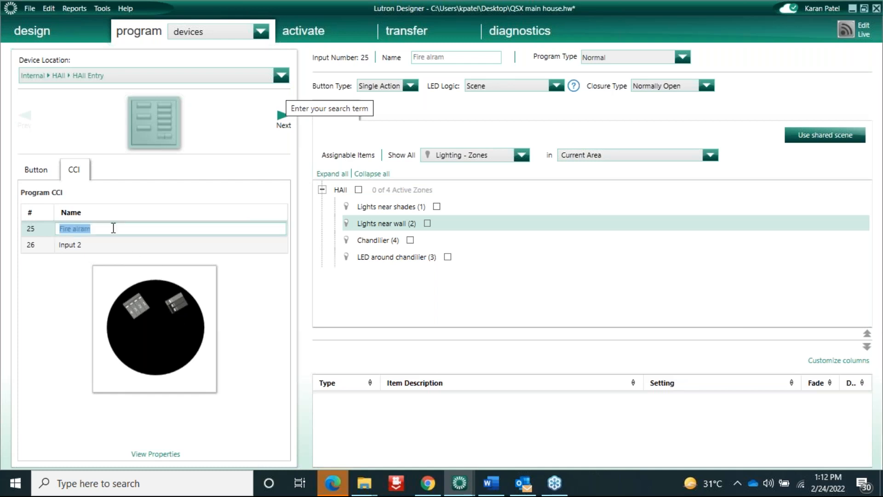
pyautogui.click(138, 227)
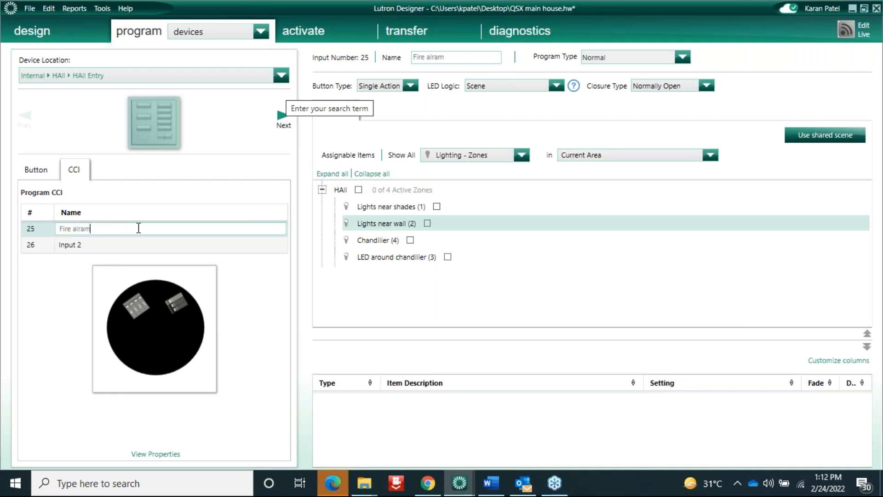
# Review the assignable item types and confirm Fire alram stays a Single Action input
pyautogui.click(523, 156)
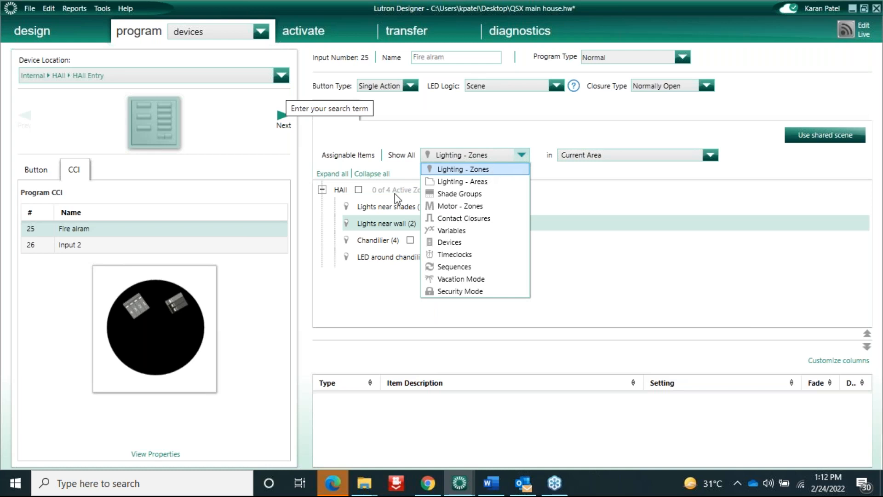
pyautogui.press('Down')
pyautogui.press('Down')
pyautogui.press('Down')
pyautogui.press('Down')
pyautogui.press('Down')
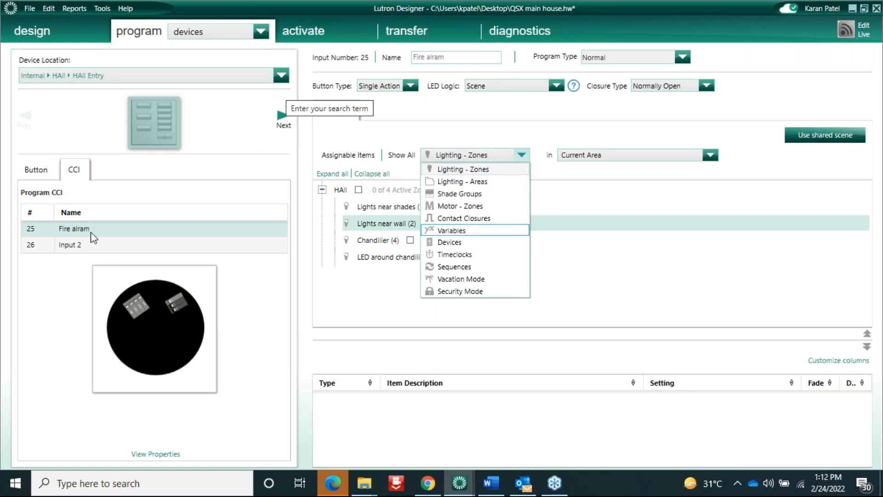
pyautogui.click(59, 248)
pyautogui.click(91, 228)
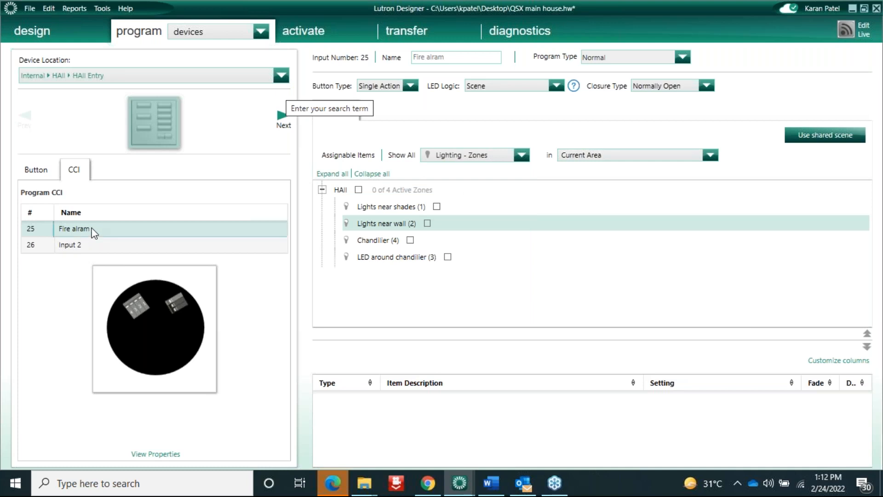
pyautogui.click(410, 86)
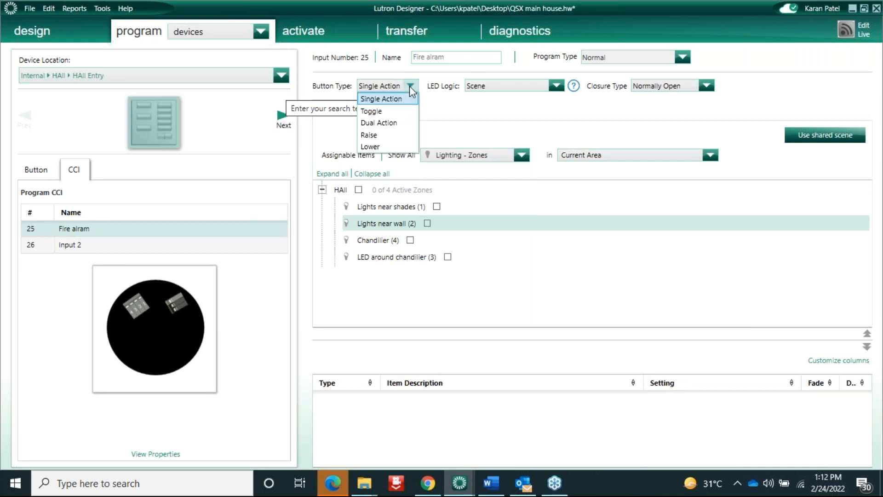
pyautogui.click(379, 99)
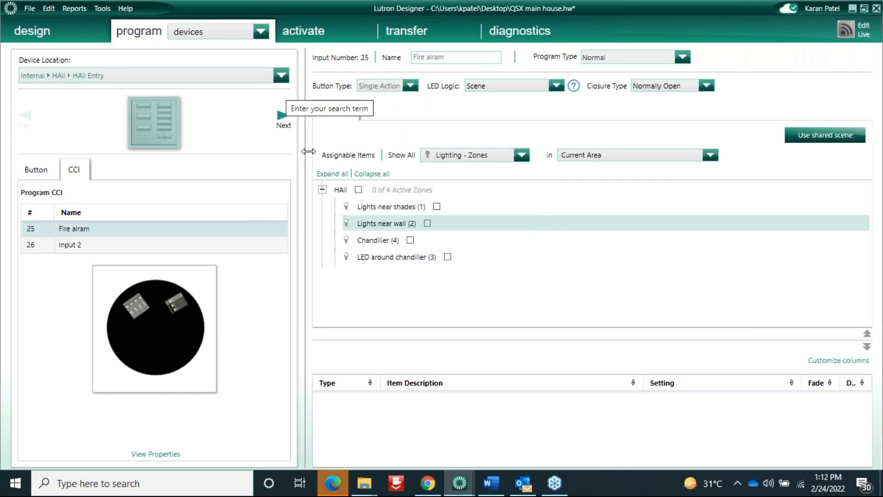
pyautogui.click(97, 233)
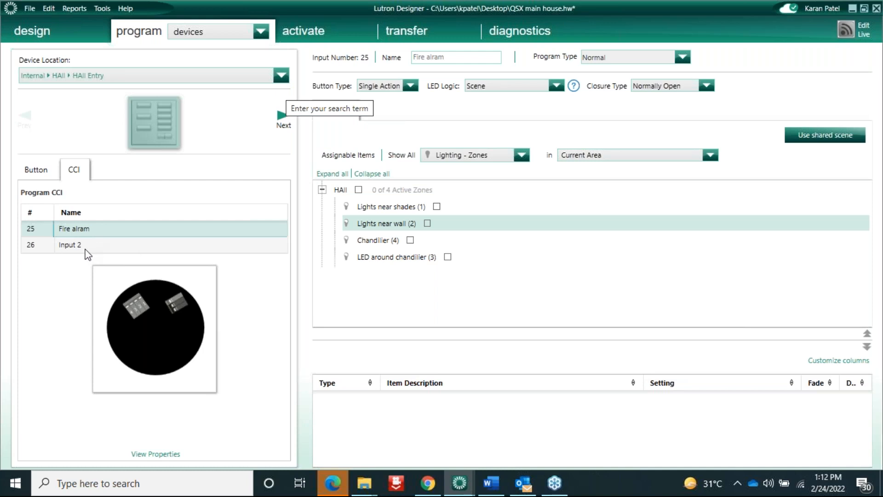
# Rename the second input to 'Security' and assign the HAll zones at 100%
pyautogui.doubleClick(90, 247)
pyautogui.write('Securt')
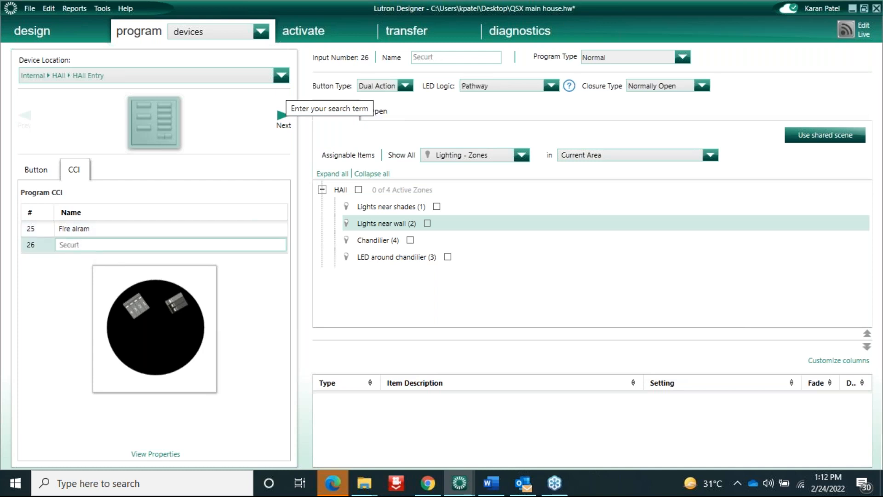
pyautogui.press('BackSpace')
pyautogui.write('ity')
pyautogui.click(54, 322)
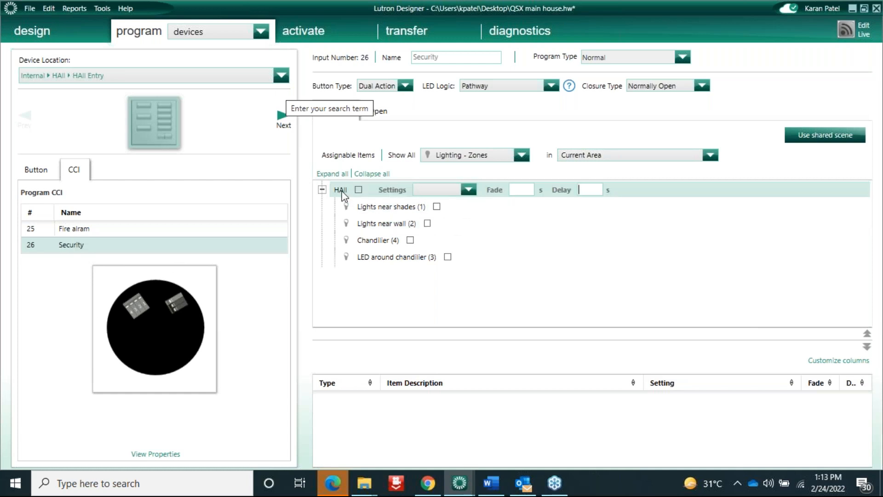
pyautogui.click(359, 189)
pyautogui.click(469, 190)
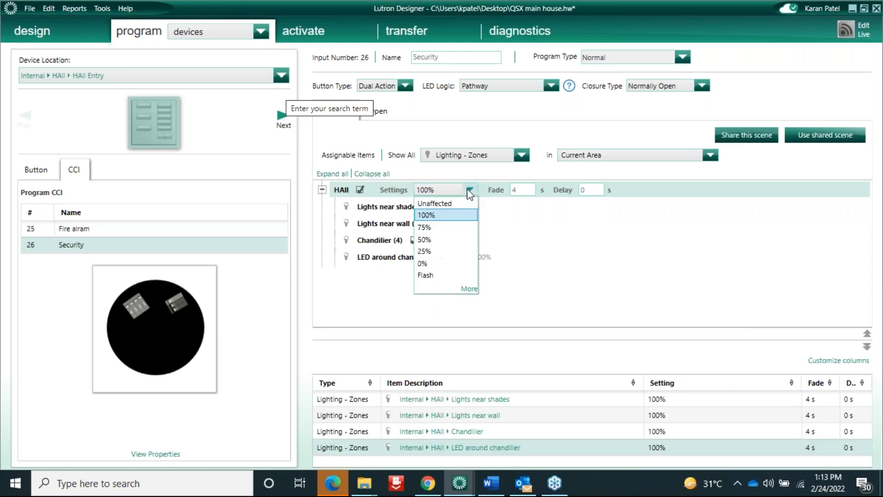
pyautogui.click(439, 213)
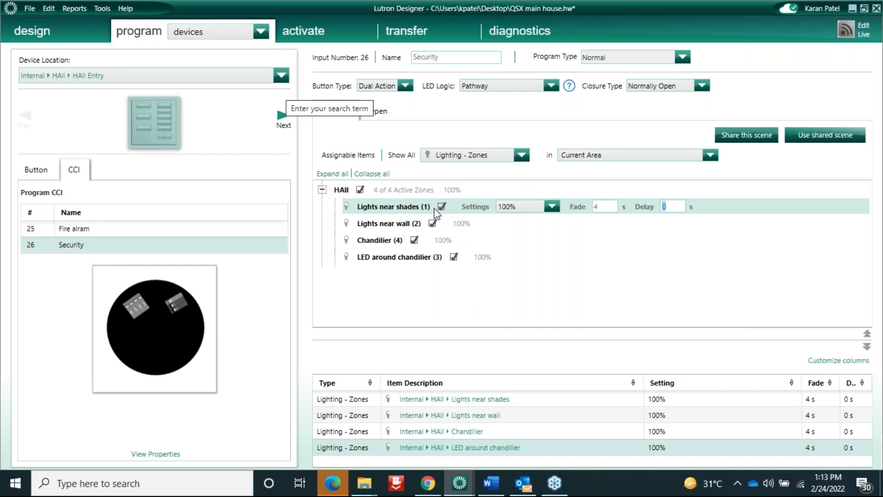
# Add the Garden's Lights around pool to Security with the Flash setting
pyautogui.click(522, 156)
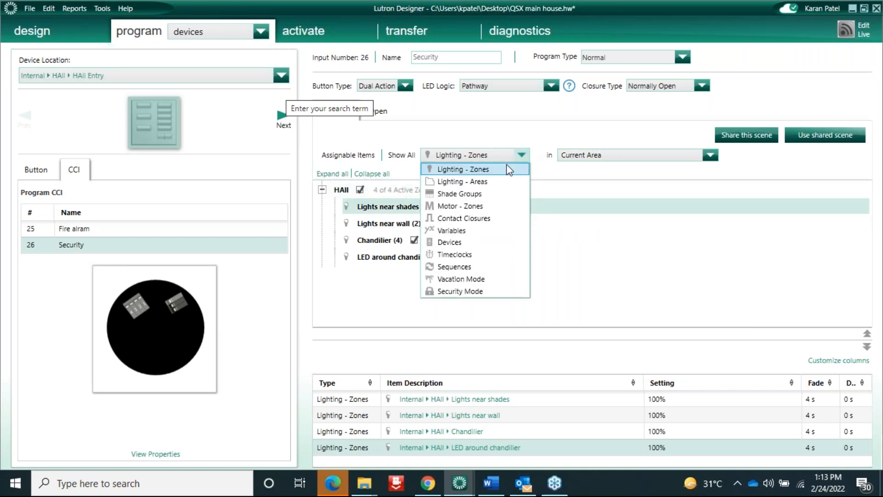
pyautogui.click(609, 155)
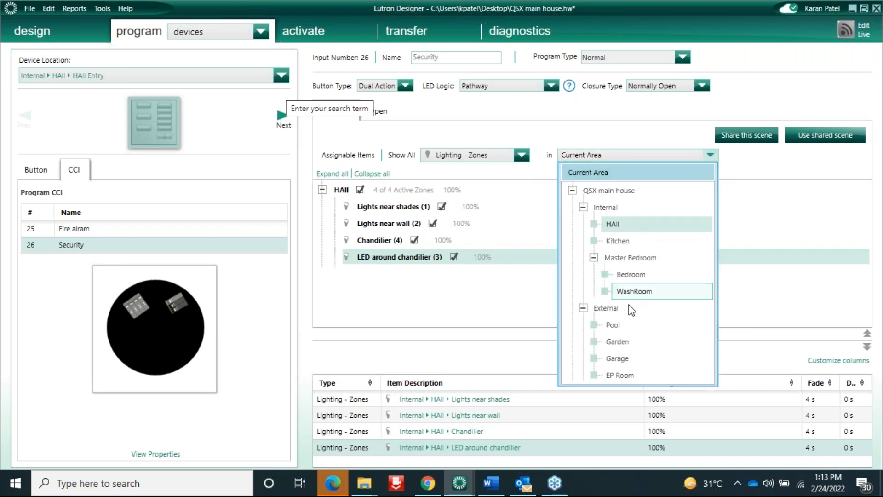
pyautogui.click(608, 341)
pyautogui.click(368, 190)
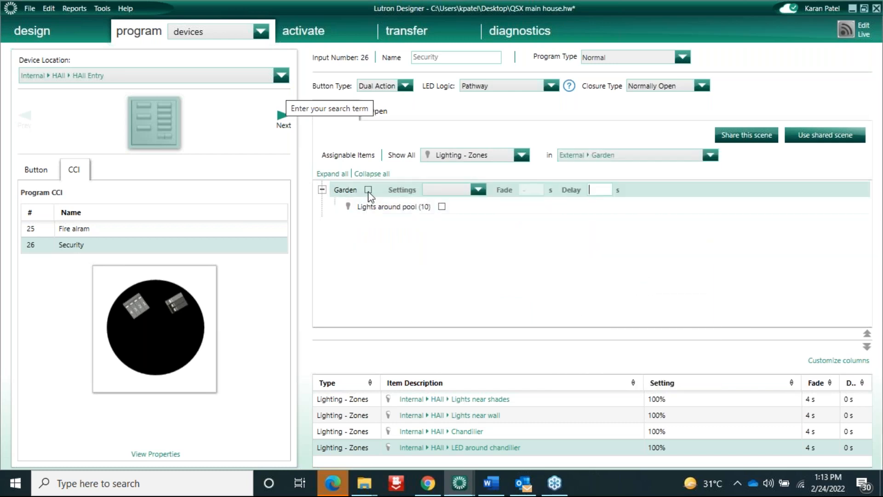
pyautogui.click(480, 189)
pyautogui.click(479, 213)
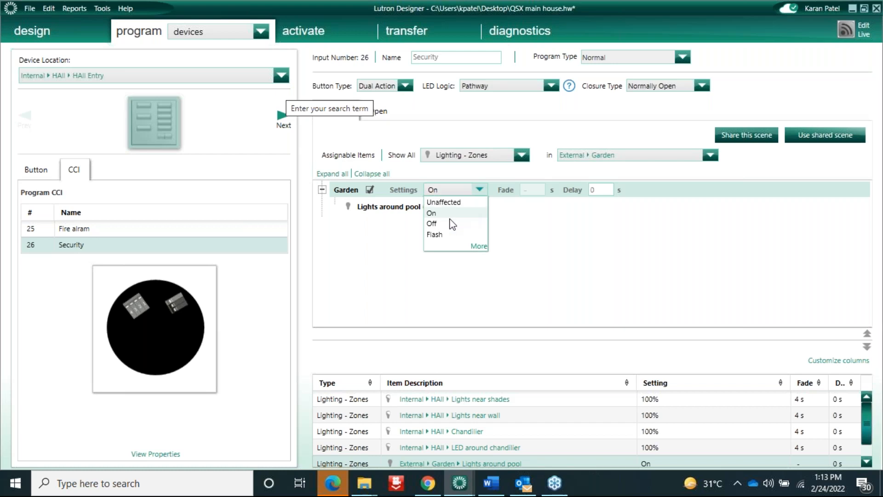
pyautogui.click(441, 228)
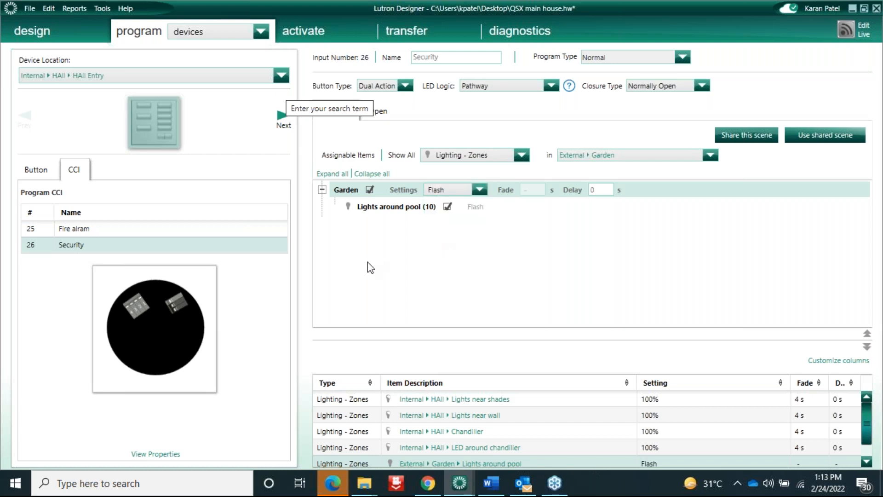
pyautogui.click(391, 207)
pyautogui.click(521, 155)
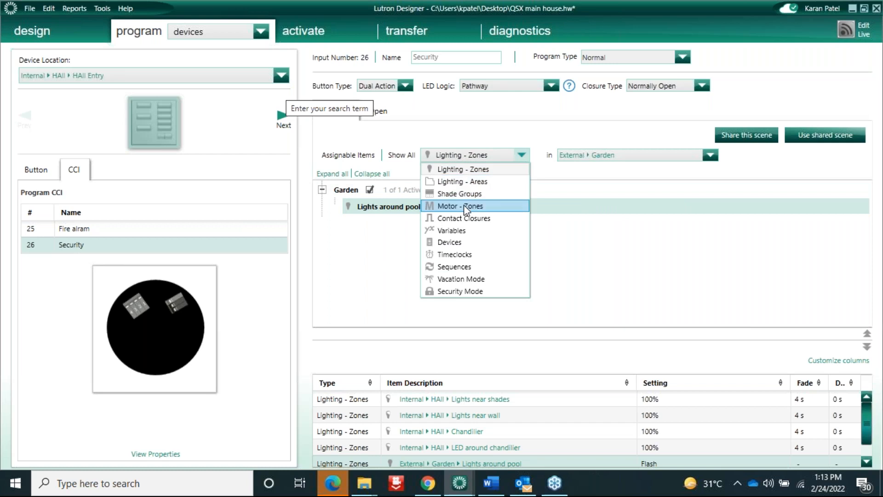
# Show devices in all areas and lock Near Sofa, Control Station 001, Master Bedroom and External devices
pyautogui.click(457, 244)
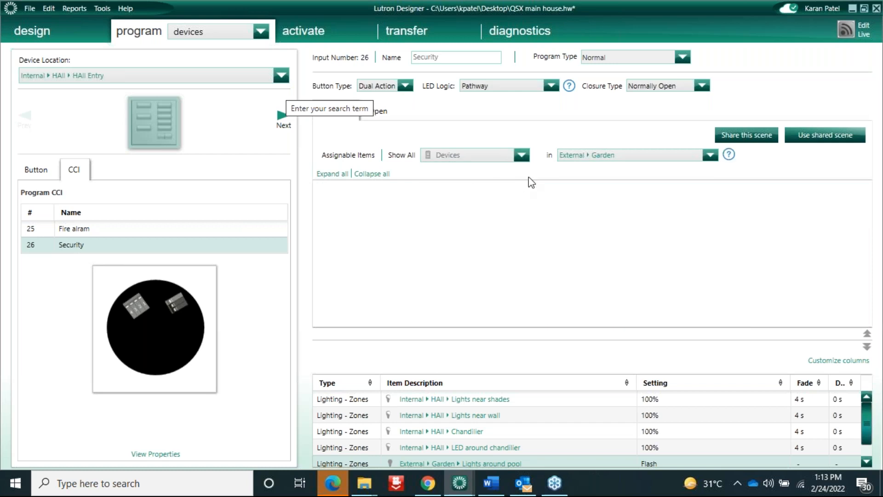
pyautogui.click(626, 158)
pyautogui.click(593, 191)
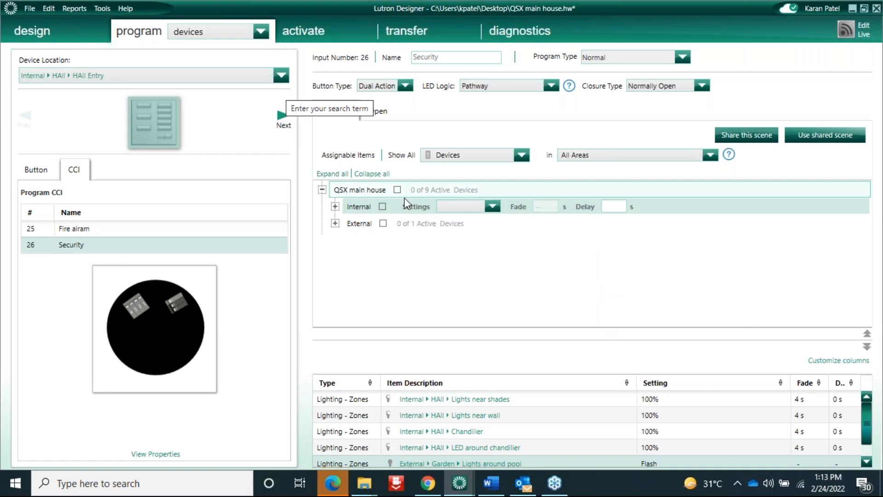
pyautogui.click(335, 207)
pyautogui.click(348, 223)
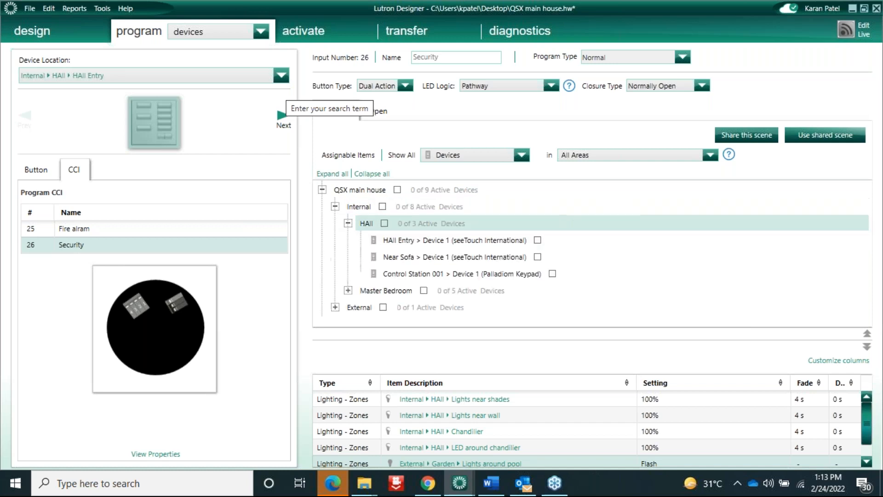
pyautogui.click(529, 275)
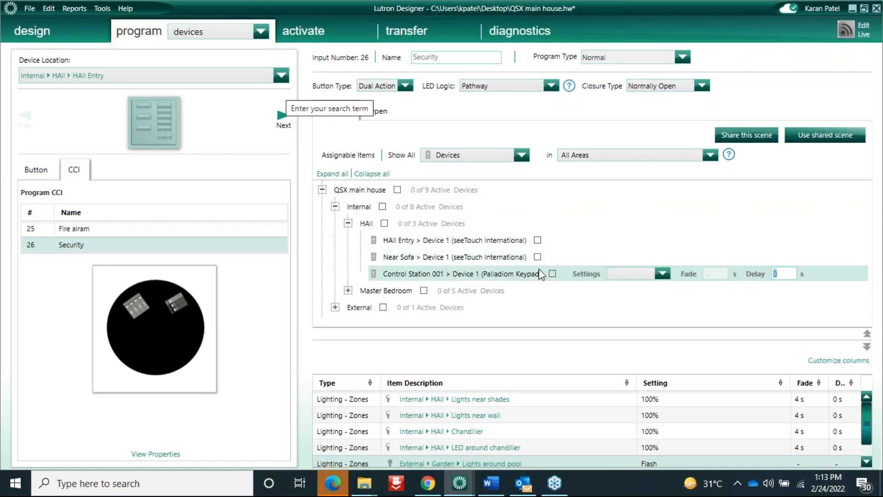
pyautogui.click(538, 261)
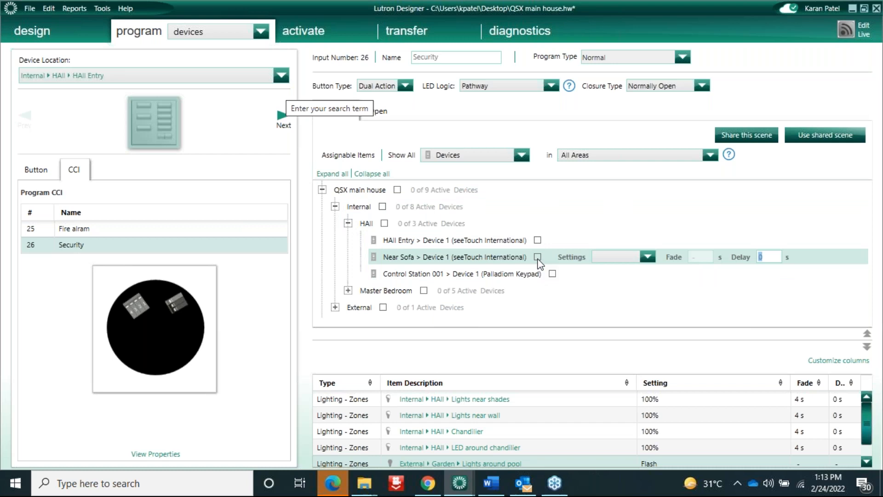
pyautogui.click(537, 257)
pyautogui.click(552, 274)
pyautogui.click(426, 291)
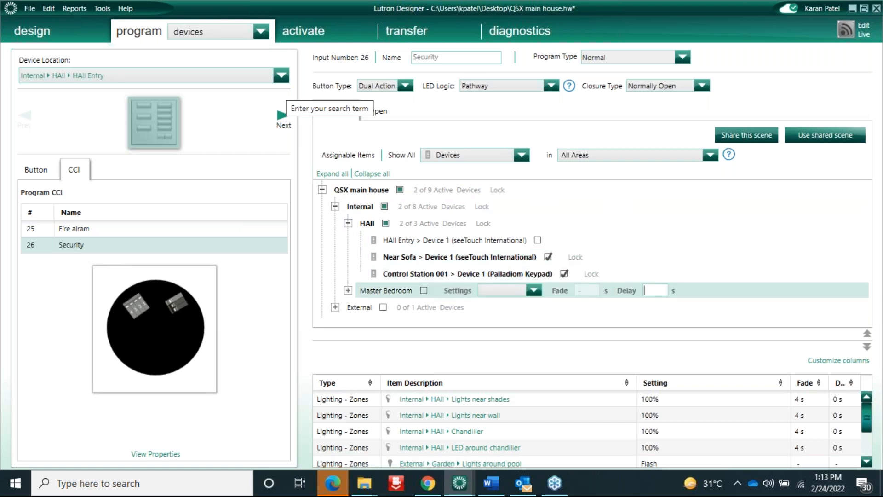
pyautogui.click(382, 306)
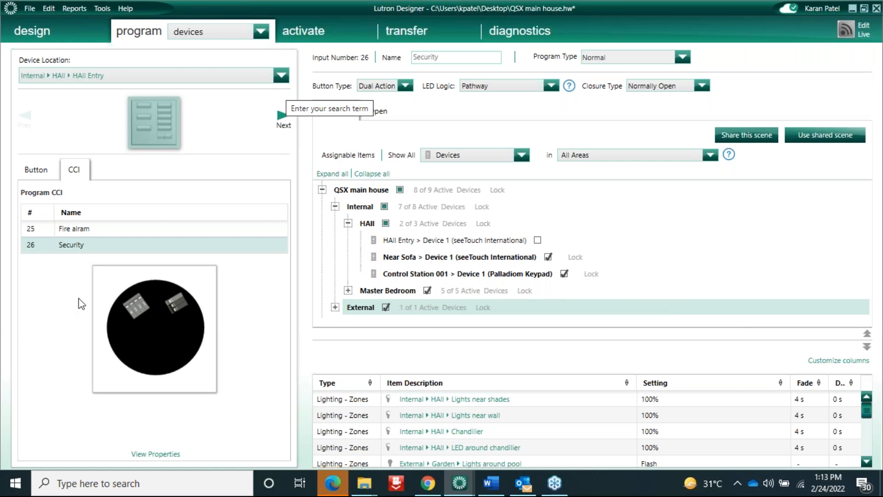
# Verify the Open tab unlocks the External and Master Bedroom devices, then select Fire alram
pyautogui.click(381, 113)
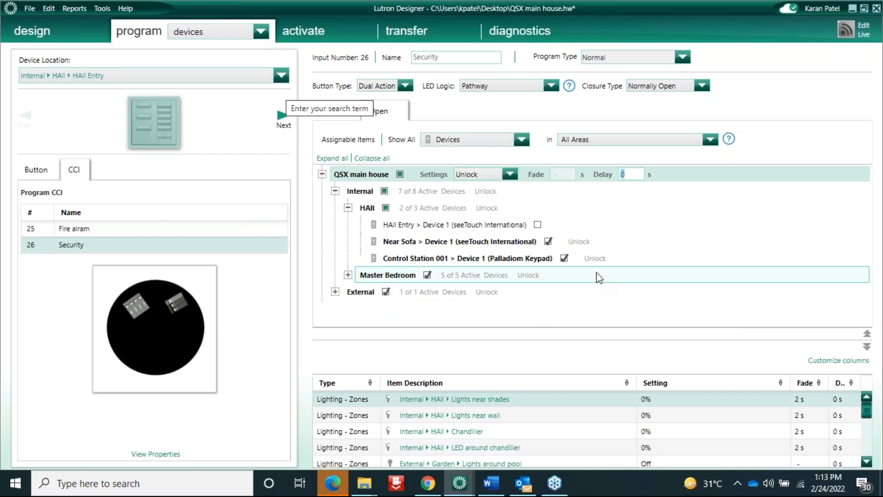
pyautogui.click(466, 292)
pyautogui.click(306, 270)
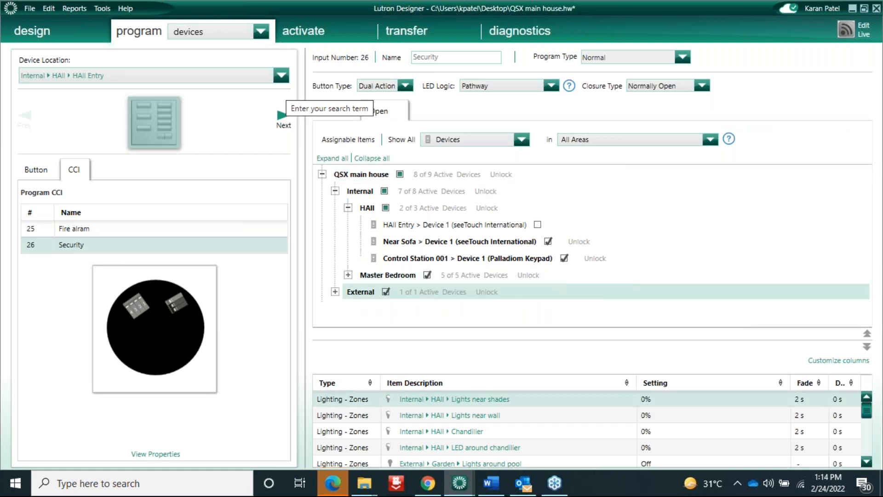
pyautogui.click(474, 275)
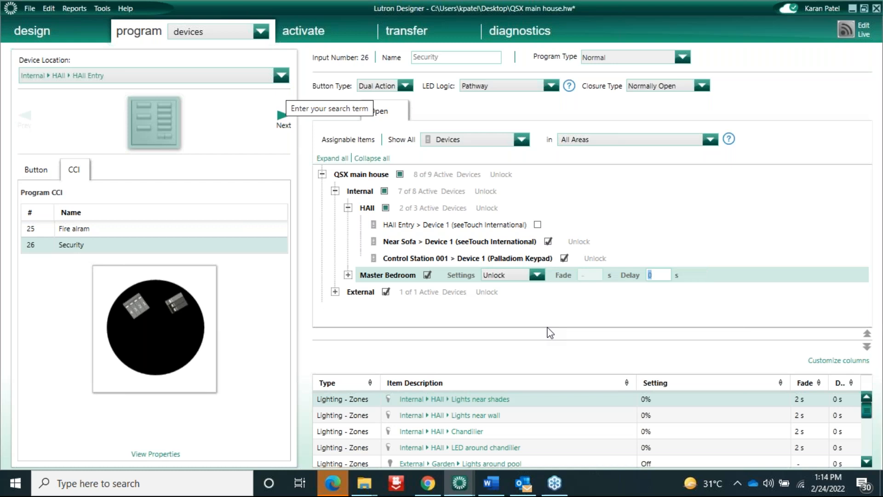
pyautogui.click(576, 327)
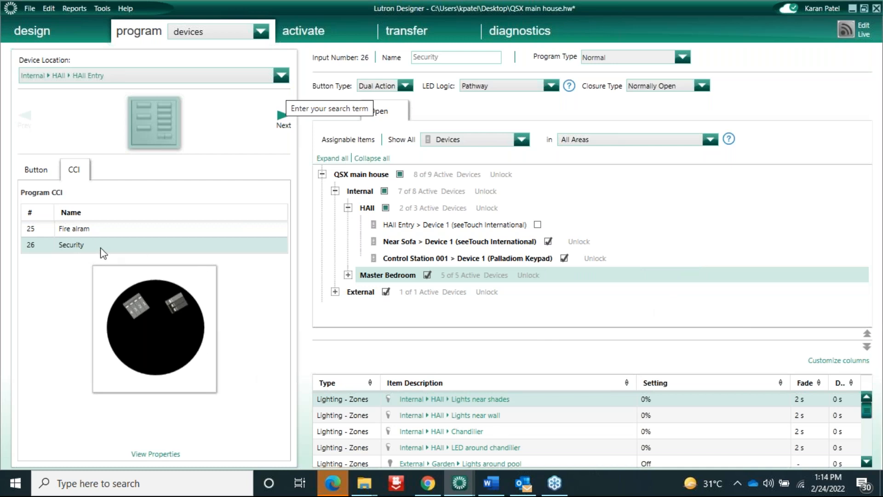
pyautogui.click(97, 229)
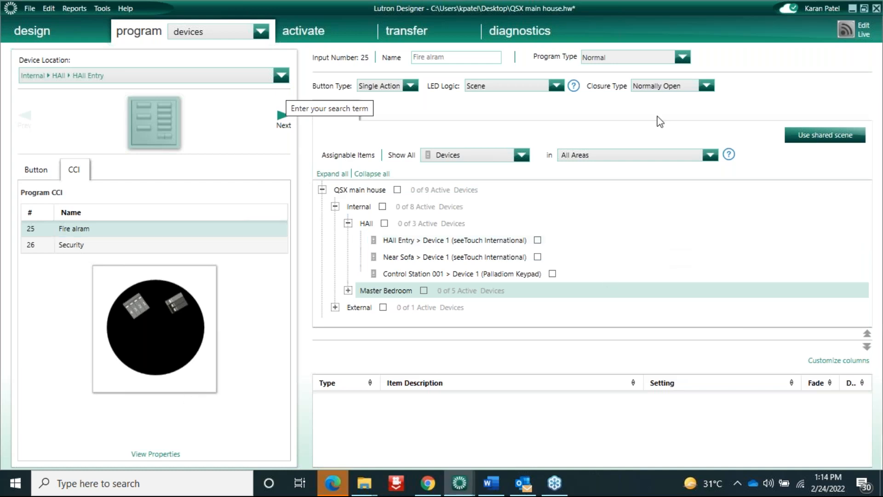
pyautogui.click(23, 28)
# Switch to the loads design view and show the HAll area's empty HVAC Zones list
pyautogui.click(115, 32)
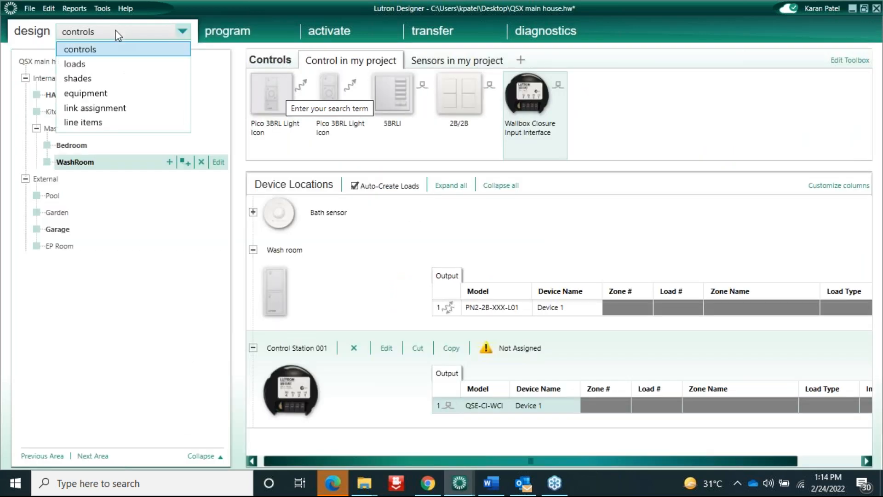
pyautogui.click(81, 48)
pyautogui.click(106, 28)
pyautogui.click(83, 62)
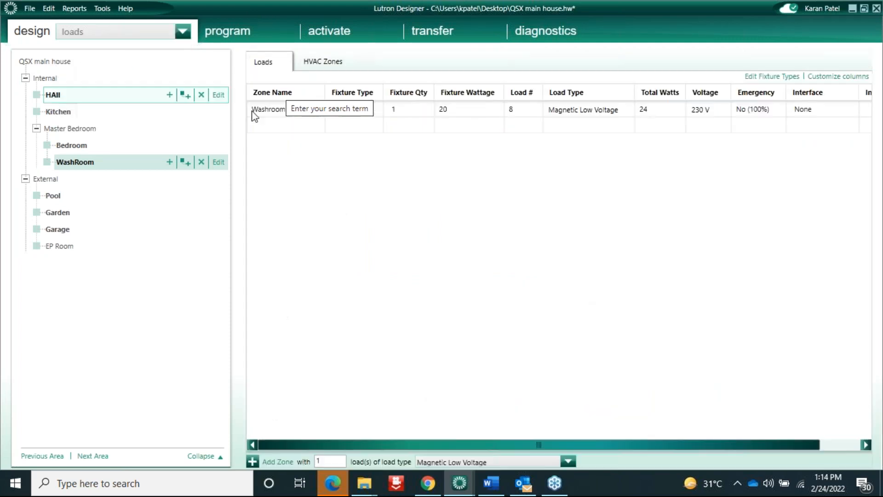
pyautogui.click(317, 61)
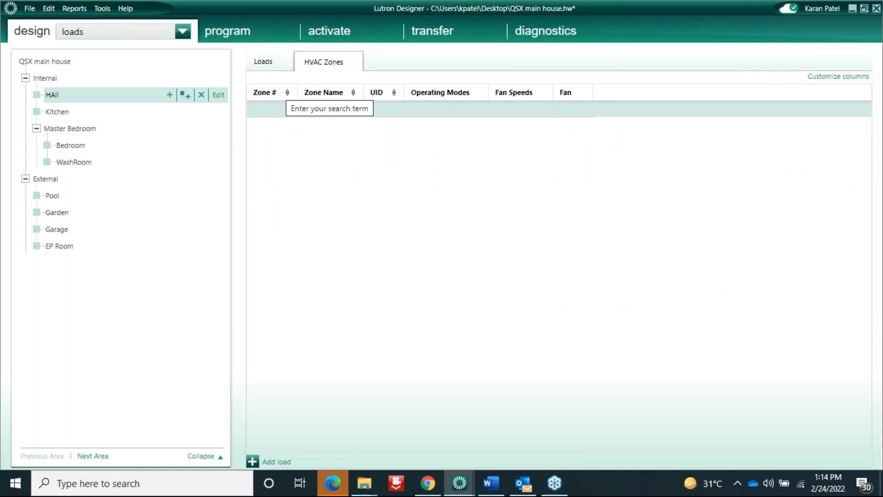
pyautogui.click(272, 111)
pyautogui.keyDown('ctrl'); pyautogui.click(52, 110); pyautogui.keyUp('ctrl')
pyautogui.click(69, 92)
# Add an Assigned To column to the HVAC zones list
pyautogui.click(831, 77)
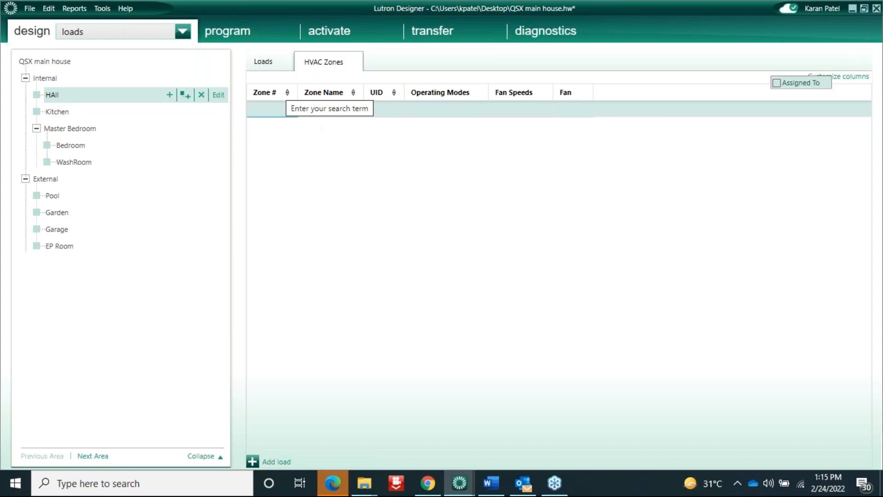
pyautogui.click(778, 83)
pyautogui.click(610, 114)
# Show the HVAC zones for the Bedroom area under Master Bedroom
pyautogui.click(266, 116)
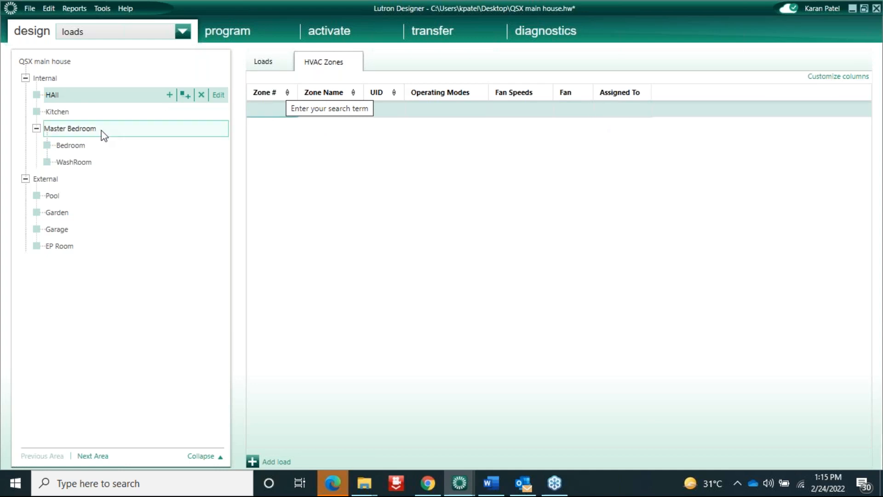
pyautogui.click(85, 145)
pyautogui.click(257, 114)
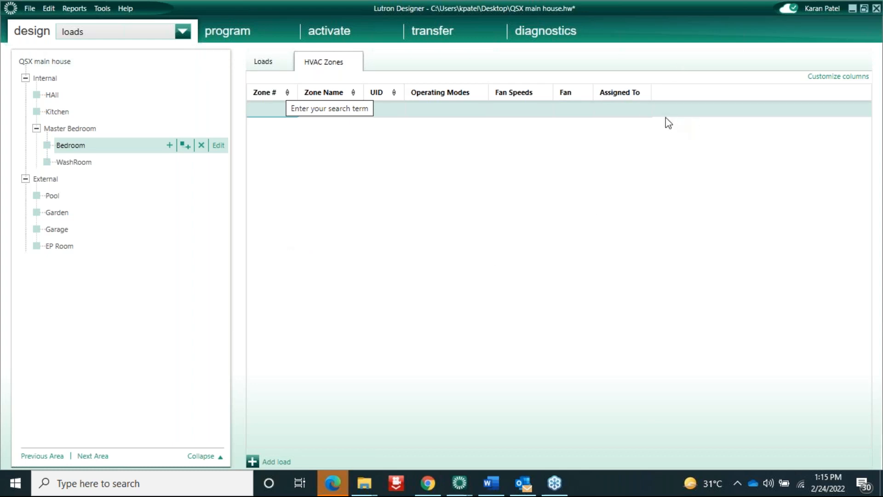
# In Program, set the CCI 25 Fire alram input's Button Type to Dual Action
pyautogui.click(219, 35)
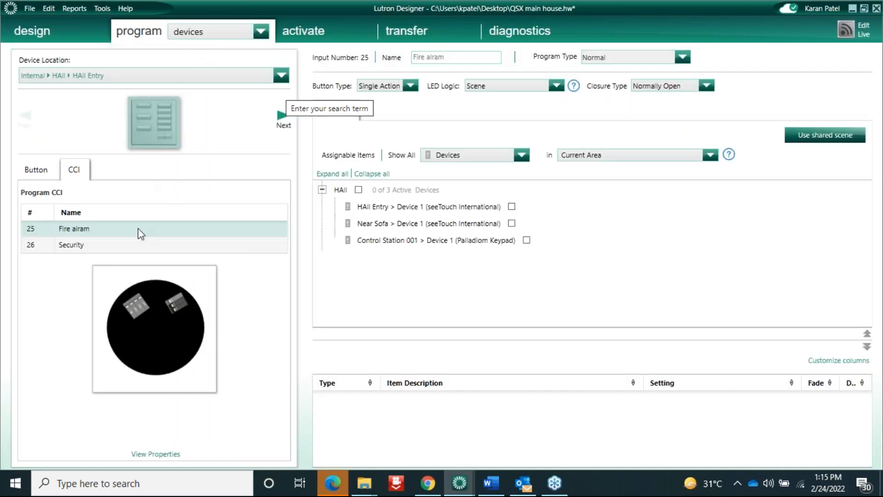
pyautogui.click(140, 230)
pyautogui.click(409, 86)
pyautogui.click(379, 123)
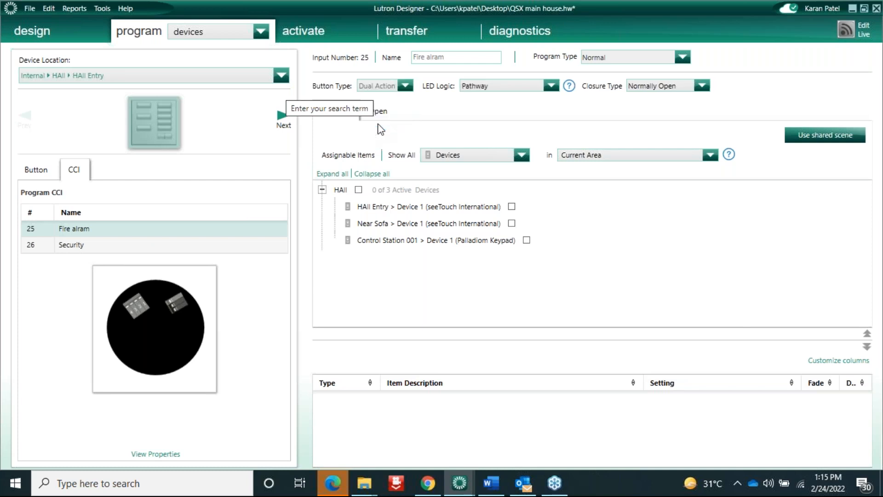
# Browse to the Near Sofa keypad, then return to HAll Entry's contact closure inputs
pyautogui.click(282, 117)
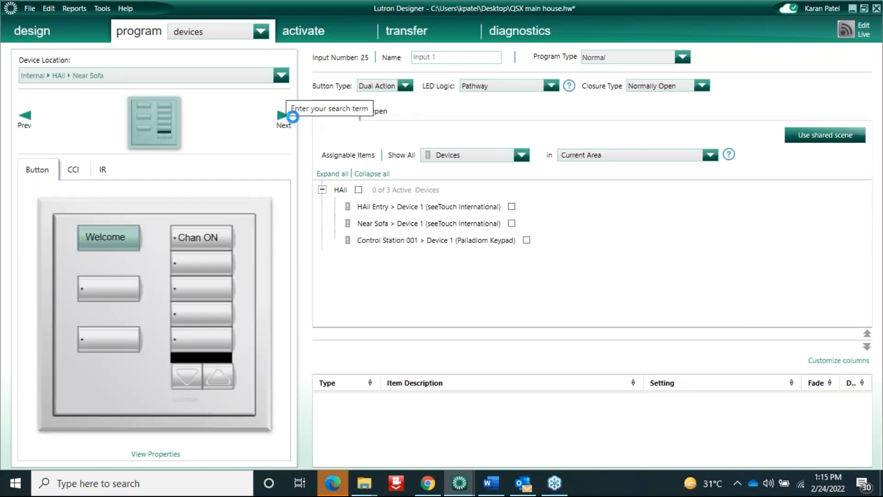
pyautogui.moveTo(300, 140); pyautogui.dragTo(342, 140)
pyautogui.moveTo(426, 141); pyautogui.dragTo(453, 140)
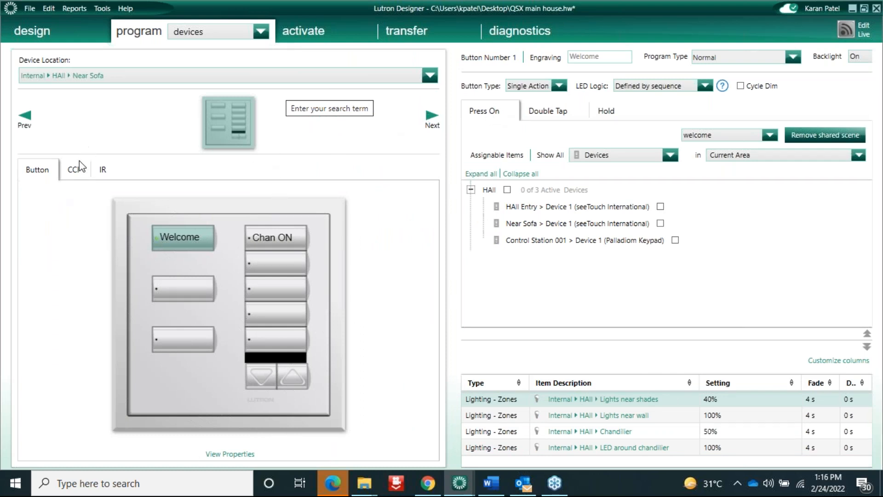
pyautogui.click(25, 119)
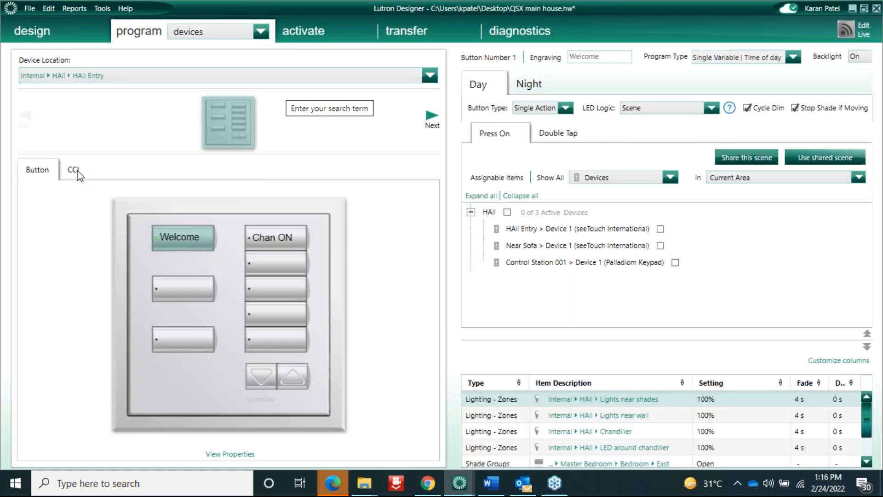
pyautogui.click(73, 170)
pyautogui.click(98, 232)
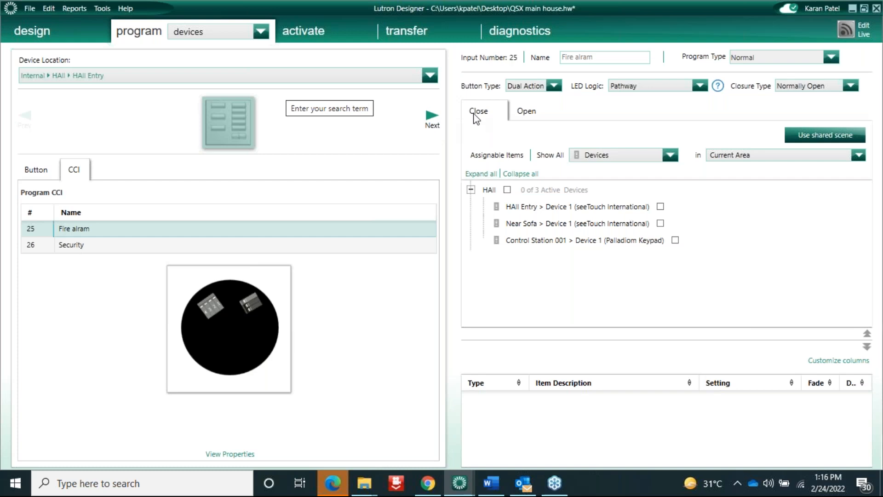
pyautogui.click(530, 112)
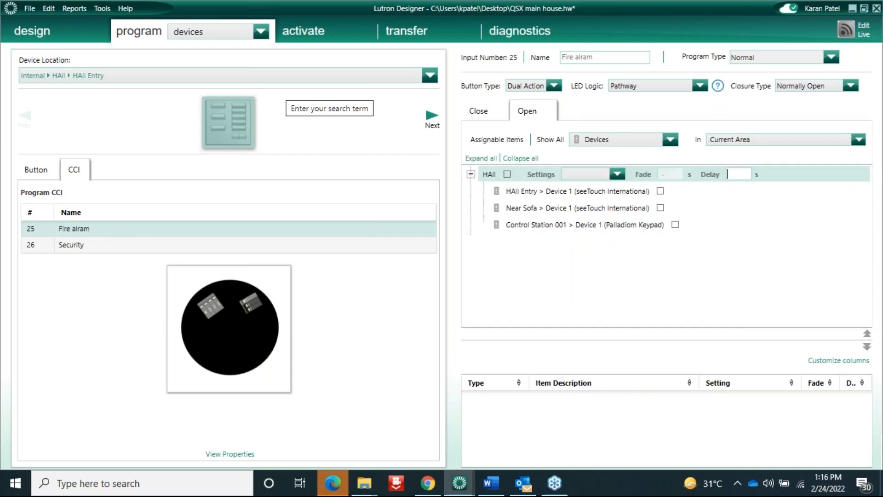
pyautogui.click(478, 113)
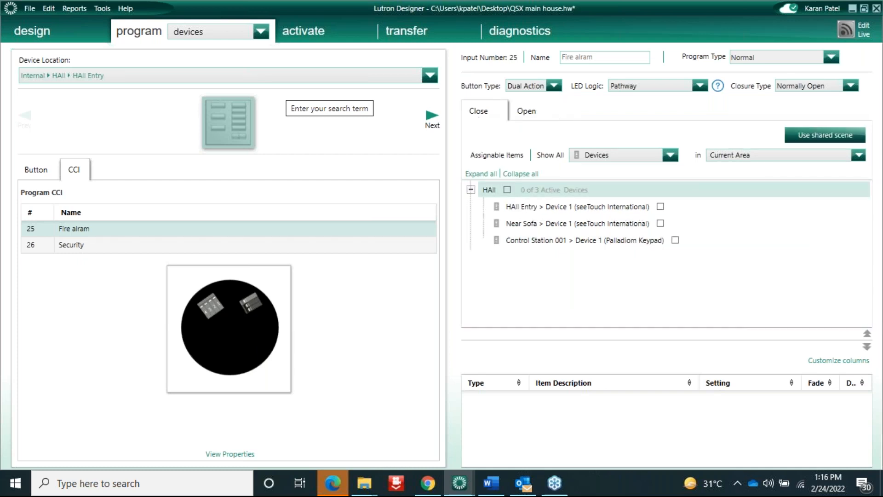
pyautogui.click(527, 111)
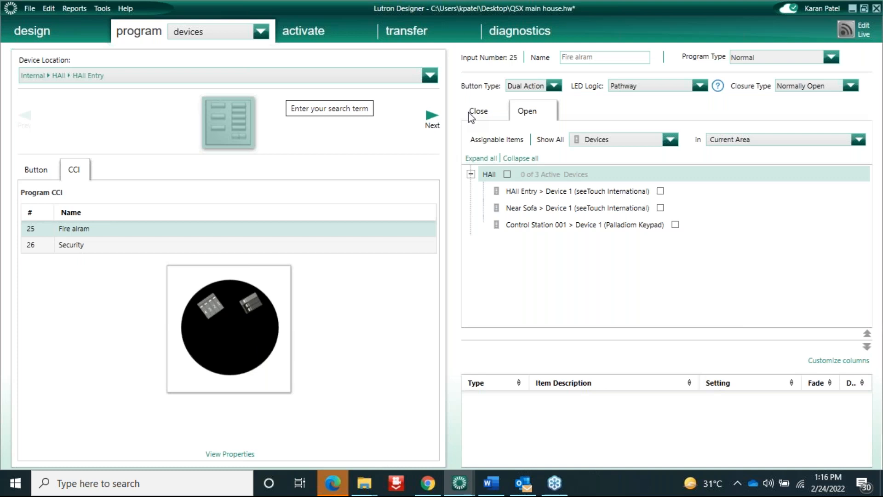
pyautogui.click(483, 114)
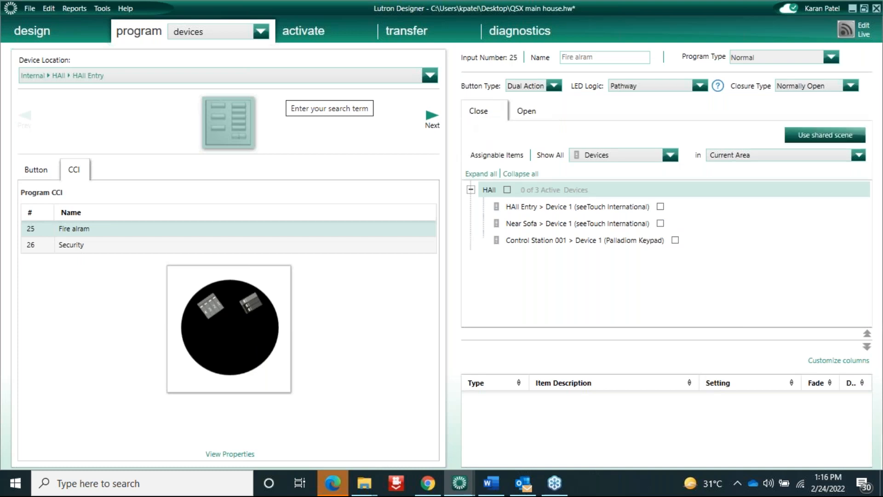
pyautogui.click(521, 115)
pyautogui.click(484, 116)
pyautogui.click(532, 114)
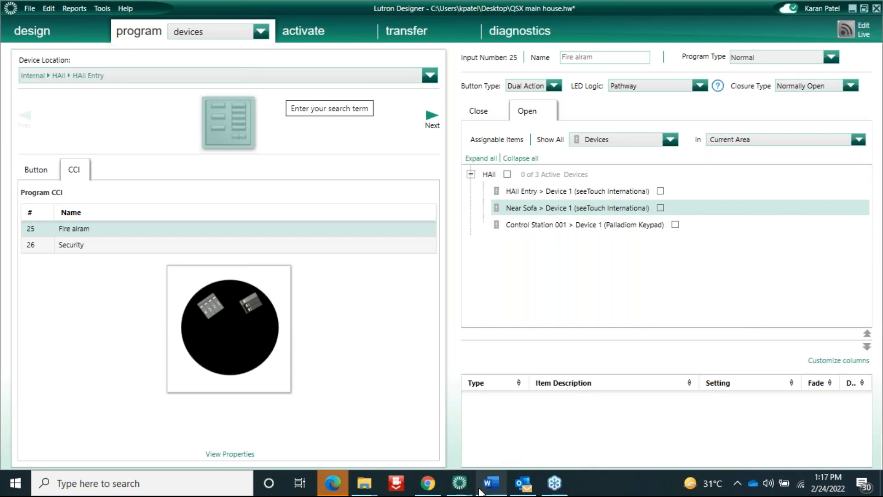
pyautogui.moveTo(428, 483)
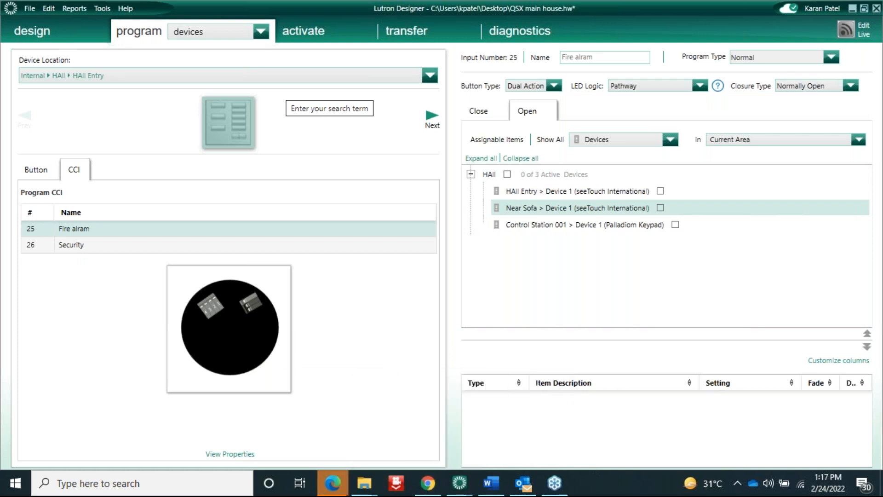
# Search Windows for 'paint'
pyautogui.click(182, 482)
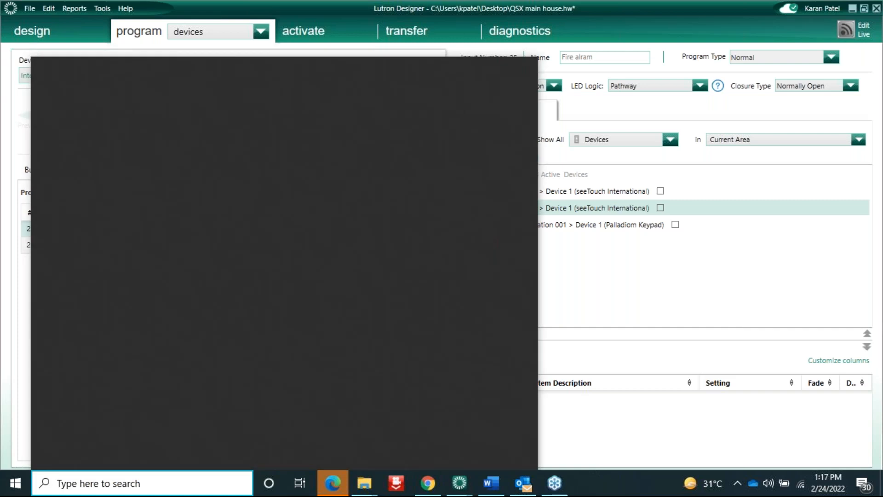
pyautogui.write('pai')
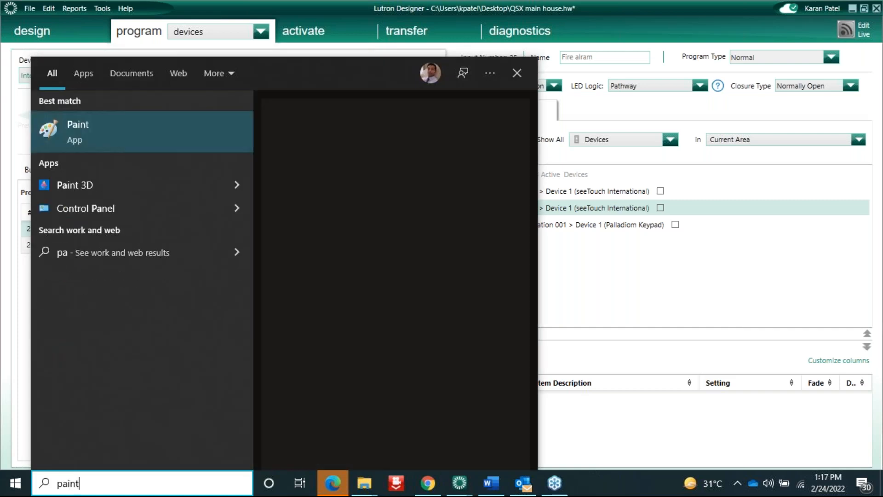
pyautogui.write('nt')
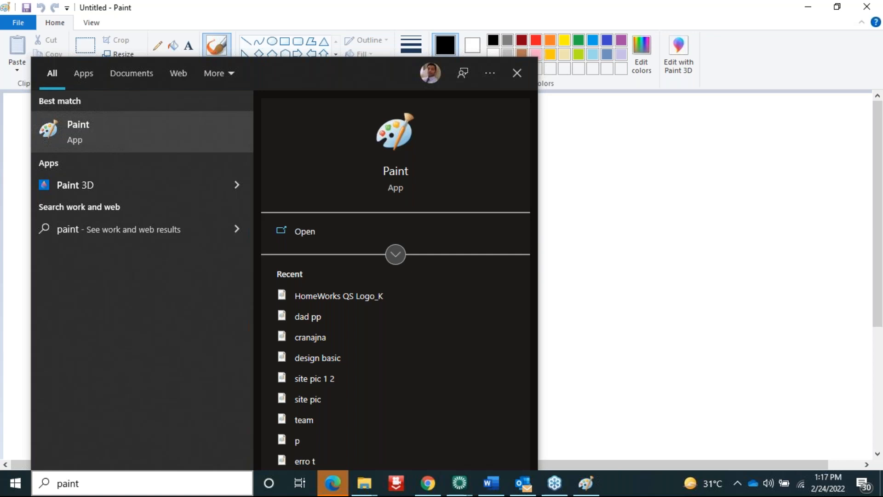
# Launch Paint and draw a large box labelled 'Dali universal module'
pyautogui.press('Return')
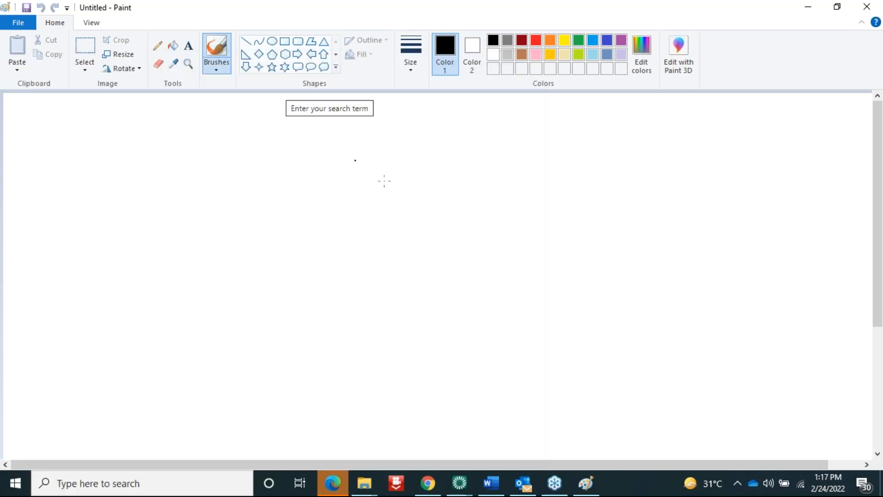
pyautogui.click(284, 41)
pyautogui.moveTo(100, 245); pyautogui.dragTo(431, 350)
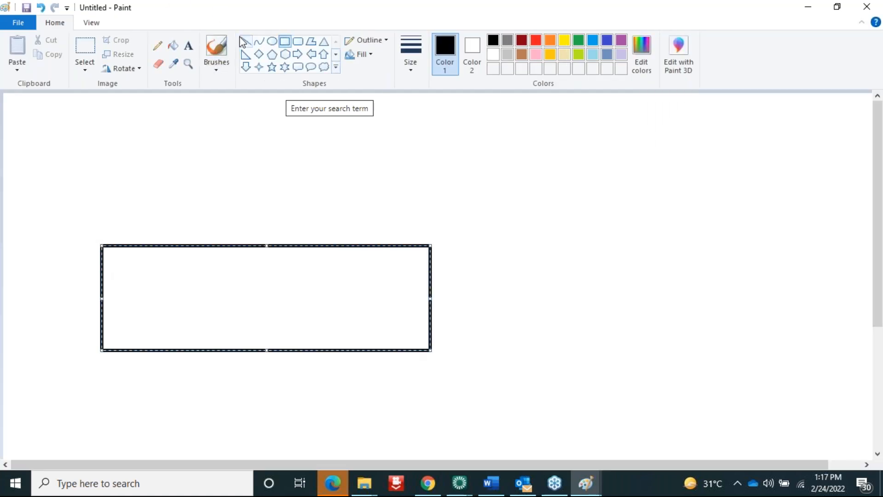
pyautogui.click(189, 49)
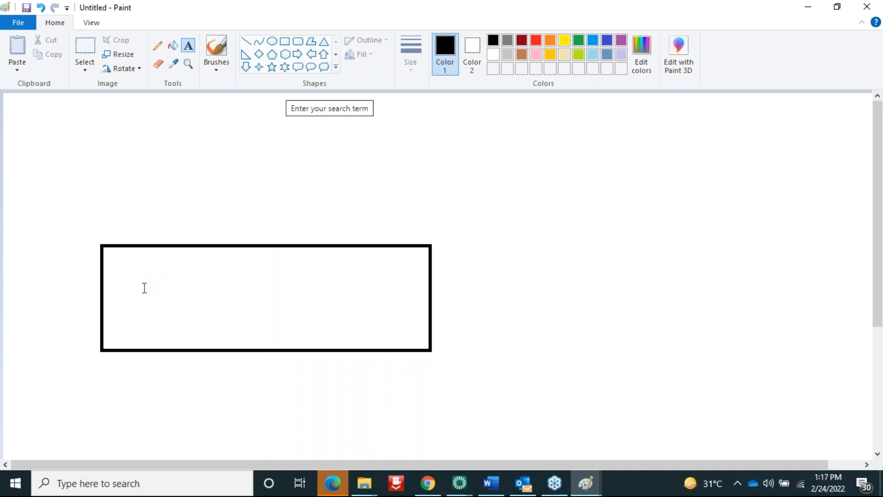
pyautogui.click(143, 285)
pyautogui.write('Dali ')
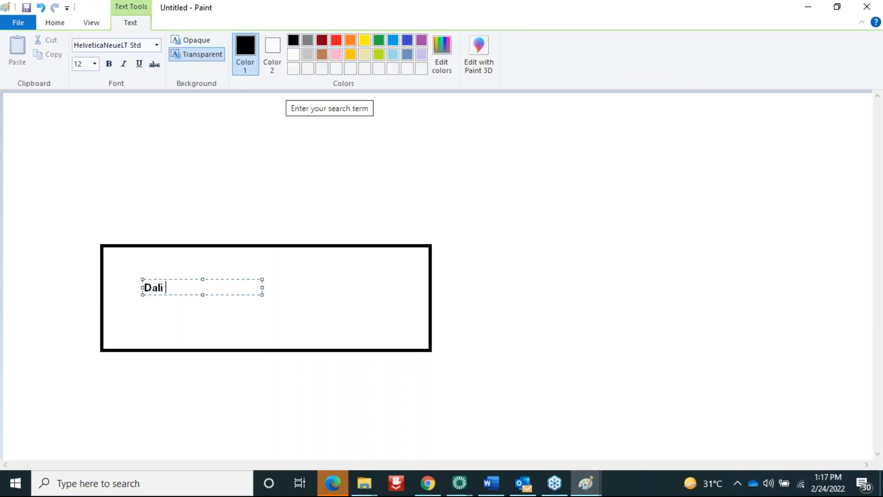
pyautogui.write('universal module')
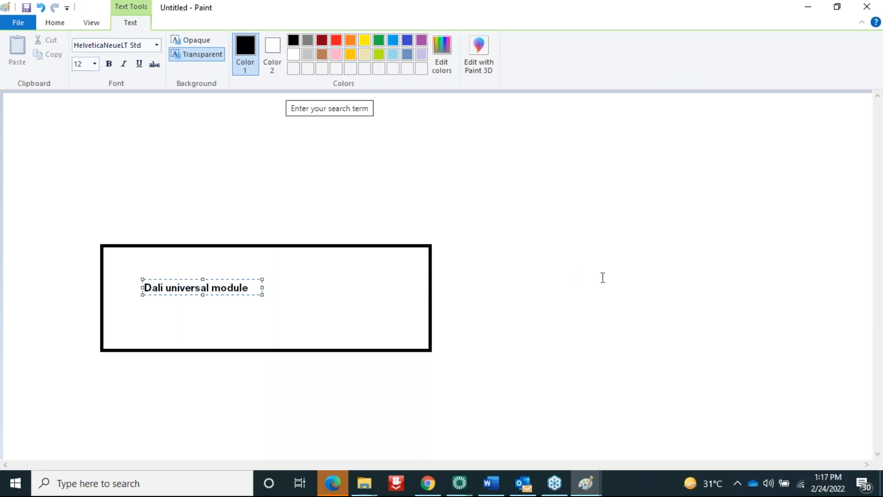
pyautogui.click(222, 183)
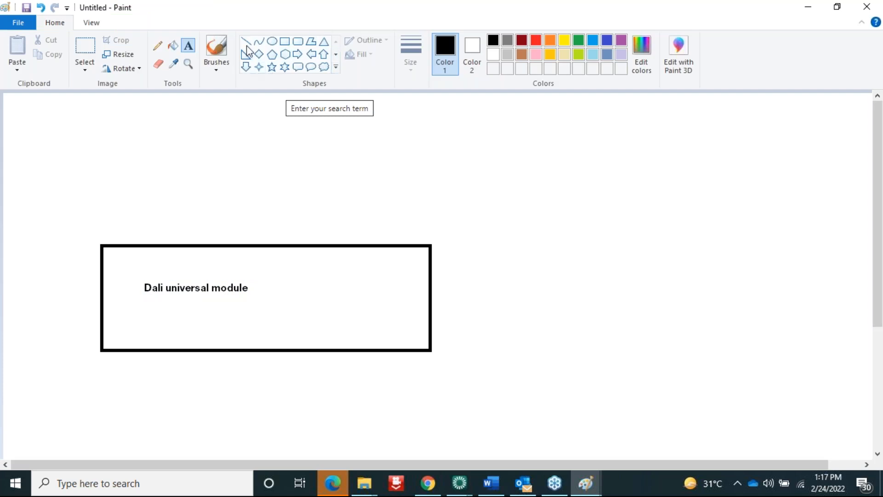
# Draw a smaller box at the upper right labelled 'Dali type 8'
pyautogui.click(285, 41)
pyautogui.moveTo(483, 144); pyautogui.dragTo(637, 179)
pyautogui.click(188, 46)
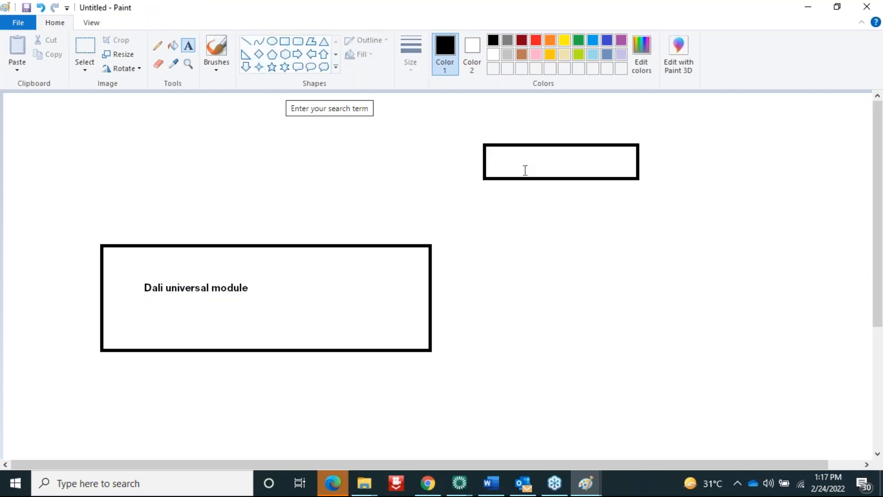
pyautogui.moveTo(509, 150); pyautogui.dragTo(628, 164)
pyautogui.write('Dali type')
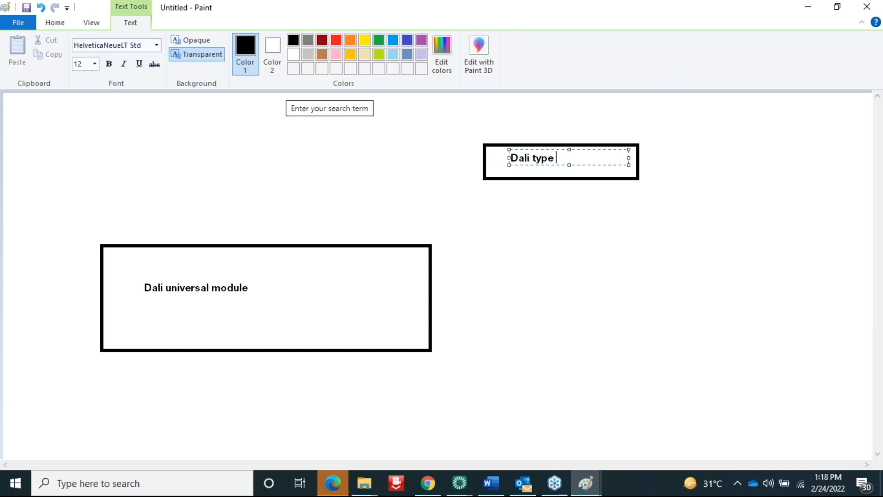
pyautogui.write(' 8')
pyautogui.click(612, 253)
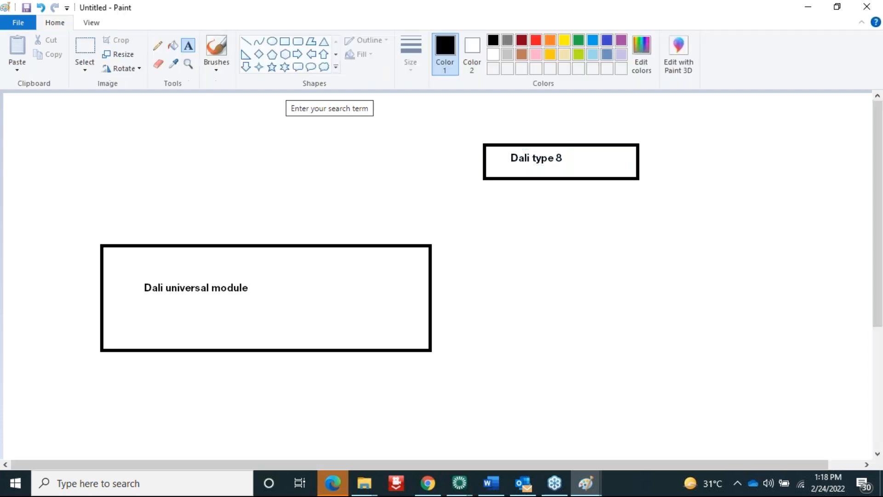
# Copy the Dali type 8 box twice to stack three boxes vertically
pyautogui.click(84, 46)
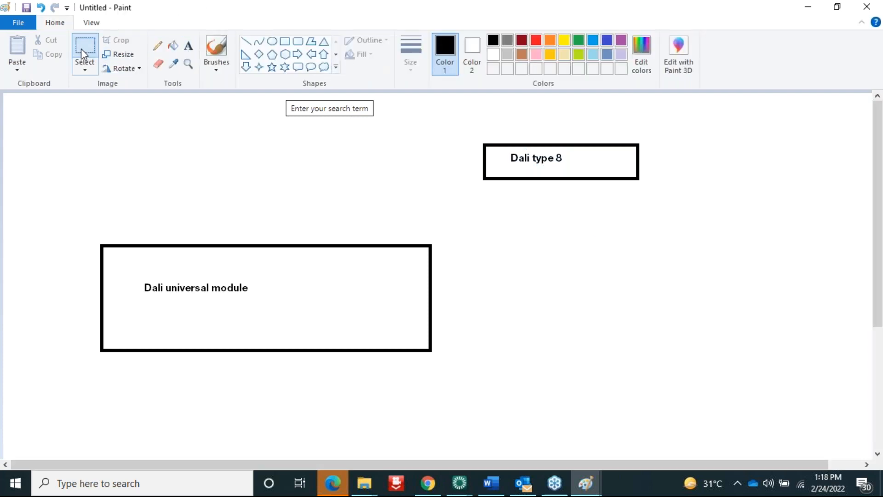
pyautogui.moveTo(479, 131); pyautogui.dragTo(653, 194)
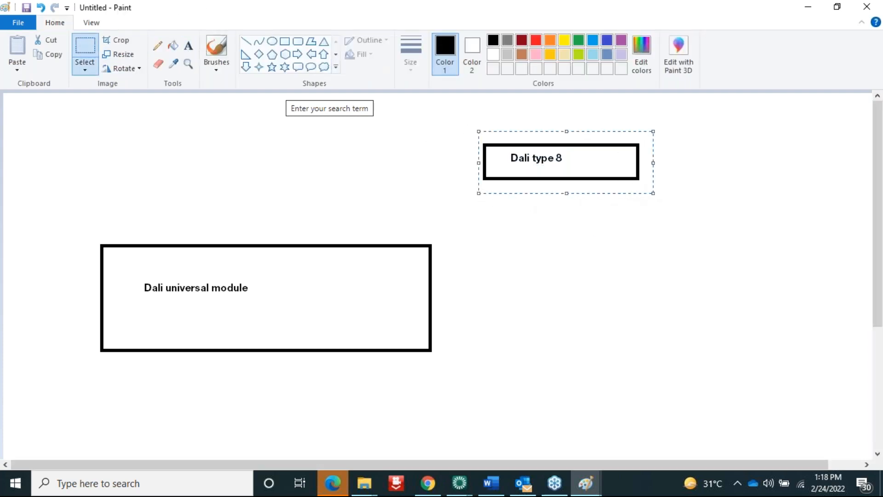
pyautogui.hotkey('ctrl', 'c')
pyautogui.hotkey('ctrl', 'v')
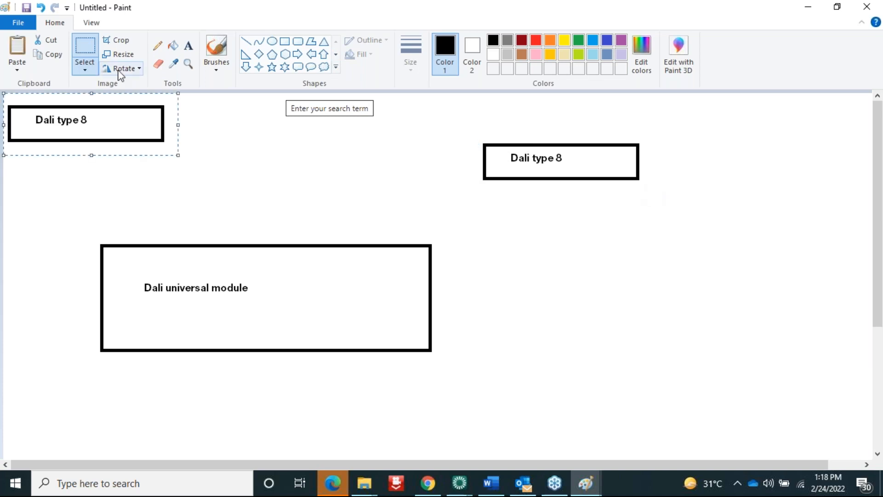
pyautogui.moveTo(124, 123); pyautogui.dragTo(603, 221)
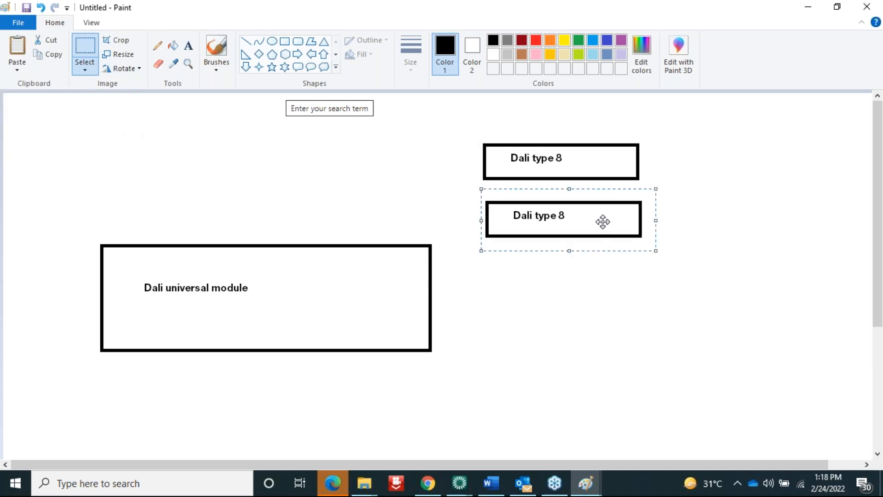
pyautogui.hotkey('ctrl', 'v')
pyautogui.moveTo(110, 132)
pyautogui.mouseDown()
pyautogui.moveTo(617, 251)
pyautogui.moveTo(598, 290)
pyautogui.moveTo(587, 282)
pyautogui.mouseUp()
pyautogui.click(720, 230)
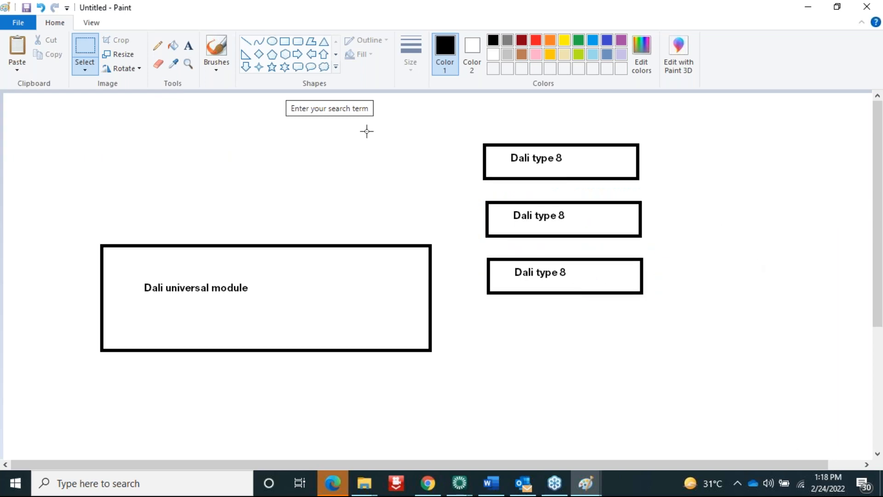
# Add a '64' label beneath the three stacked boxes
pyautogui.click(188, 45)
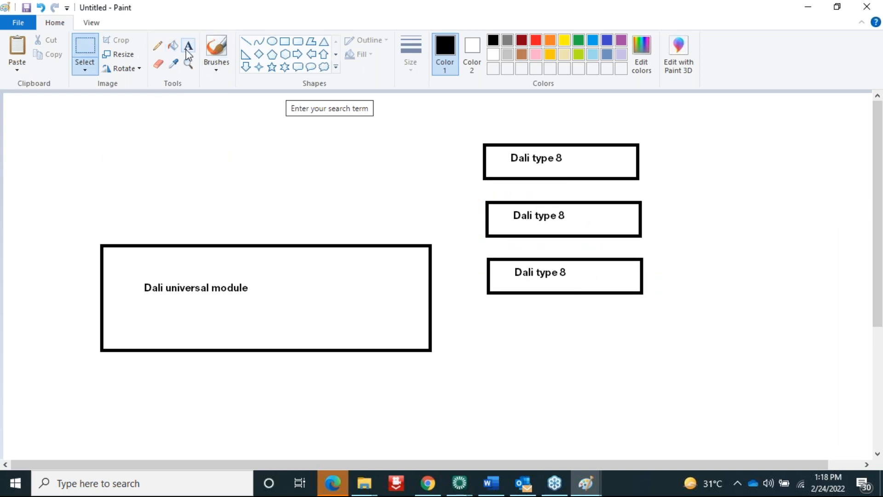
pyautogui.click(532, 315)
pyautogui.write('64')
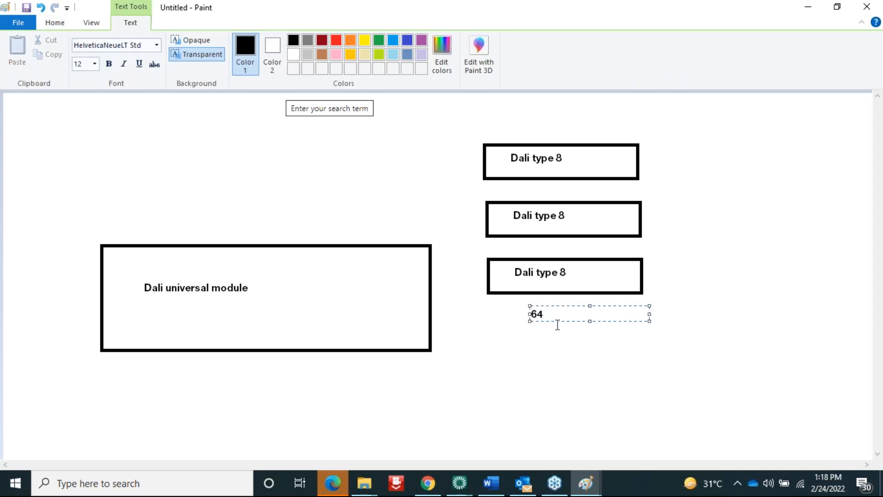
pyautogui.moveTo(573, 324); pyautogui.dragTo(552, 335)
pyautogui.click(698, 365)
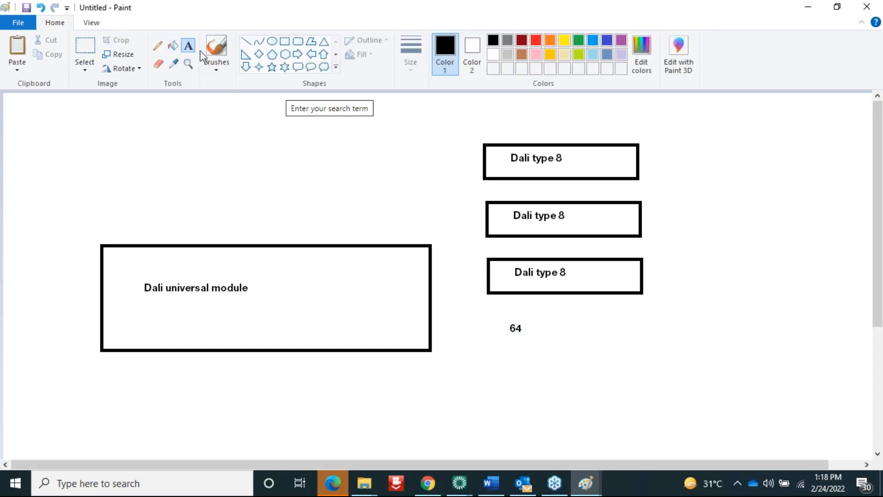
# Copy the column of boxes to the right and draw a line linking it to the module
pyautogui.click(89, 45)
pyautogui.moveTo(465, 132); pyautogui.dragTo(675, 353)
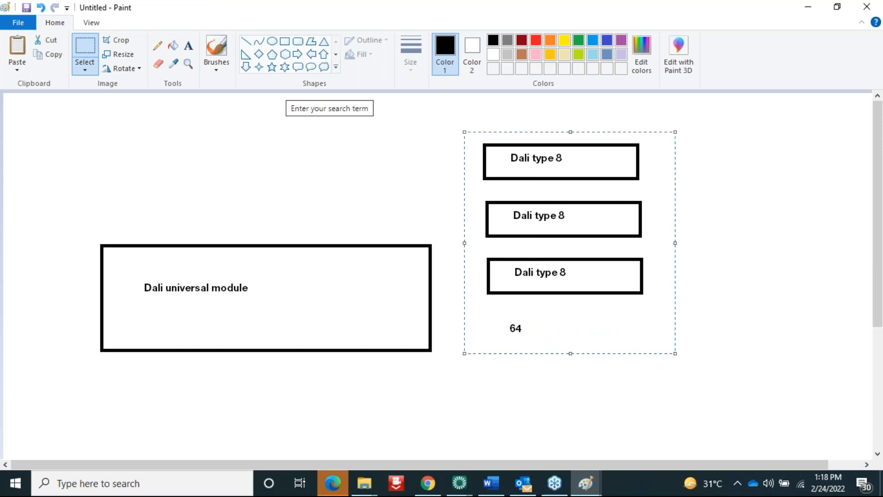
pyautogui.hotkey('ctrl', 'c')
pyautogui.hotkey('ctrl', 'v')
pyautogui.moveTo(82, 221); pyautogui.dragTo(747, 259)
pyautogui.click(678, 420)
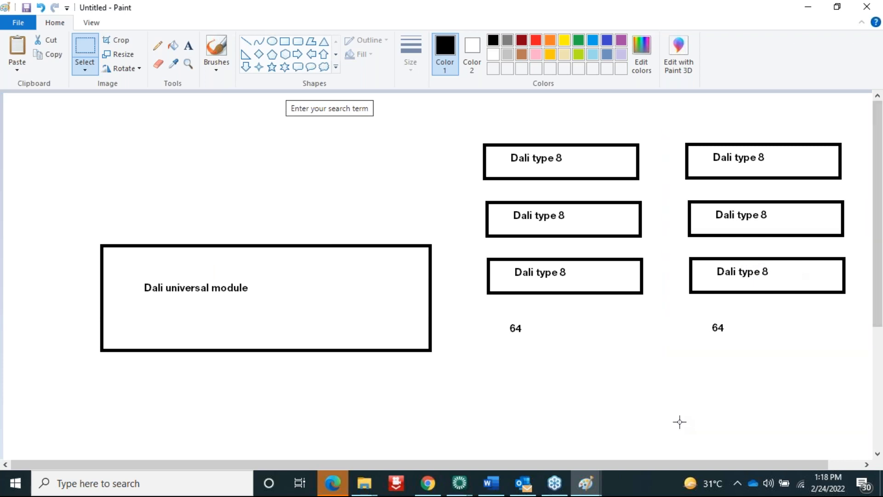
pyautogui.click(246, 41)
pyautogui.moveTo(587, 177)
pyautogui.mouseDown()
pyautogui.moveTo(588, 316)
pyautogui.moveTo(431, 317)
pyautogui.mouseUp()
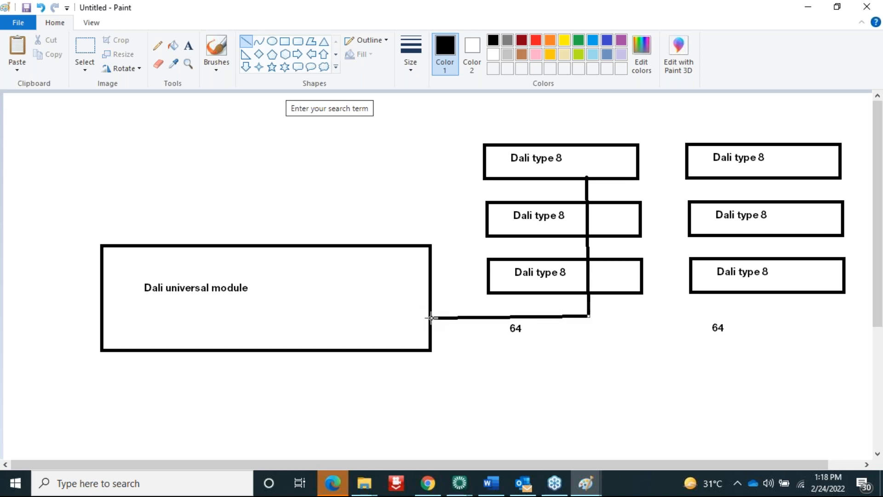
# Return to Lutron Designer and show EP Room's lighting loads list
pyautogui.click(459, 483)
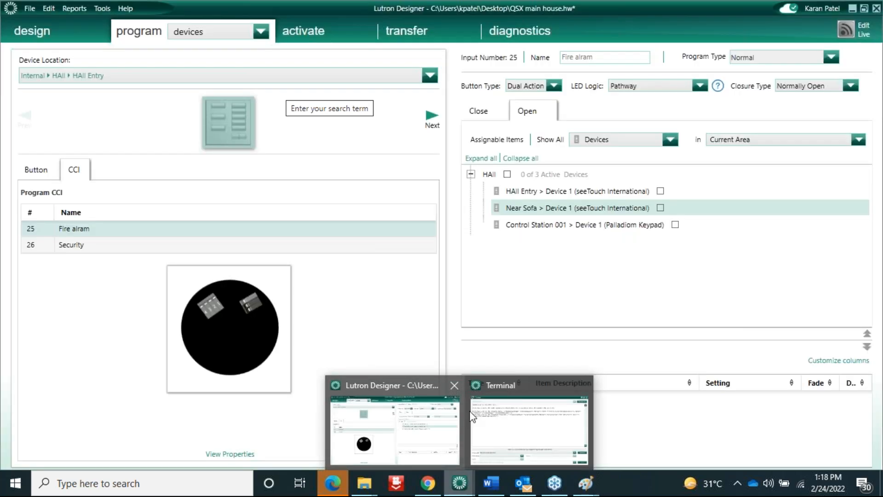
pyautogui.click(455, 423)
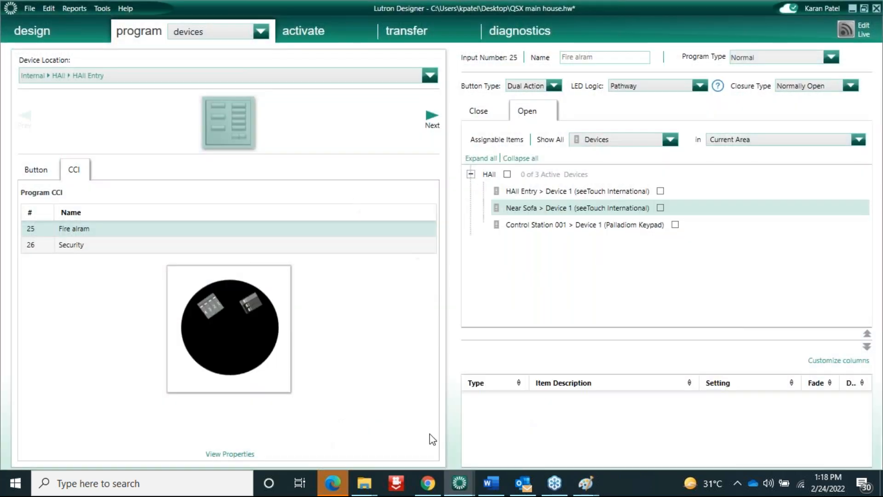
pyautogui.click(37, 32)
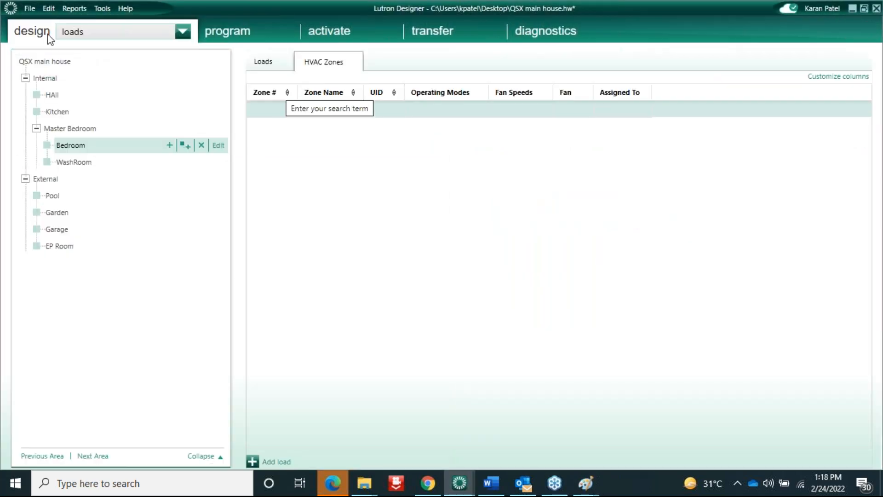
pyautogui.click(64, 248)
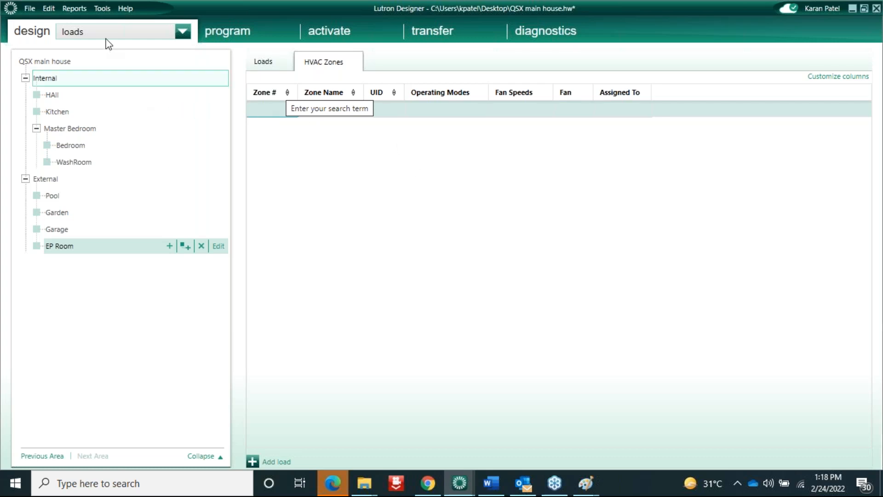
pyautogui.click(102, 248)
pyautogui.click(268, 110)
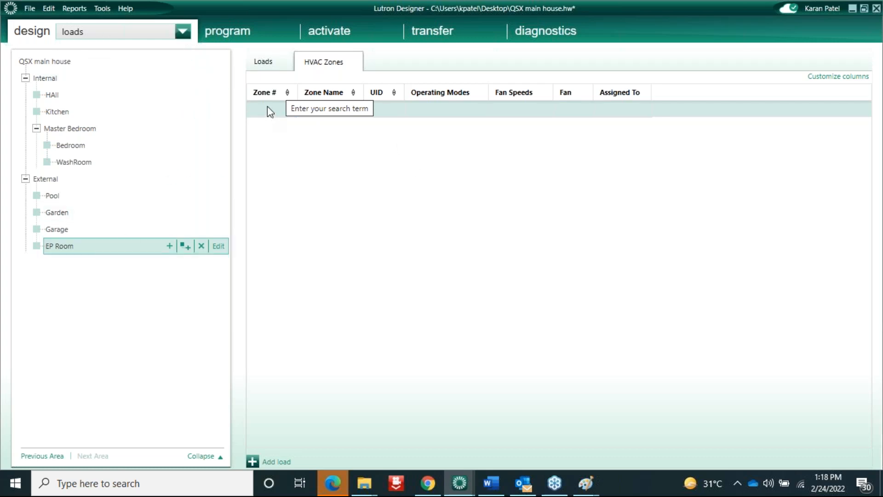
pyautogui.moveTo(244, 211); pyautogui.dragTo(461, 210)
pyautogui.moveTo(336, 239); pyautogui.dragTo(180, 239)
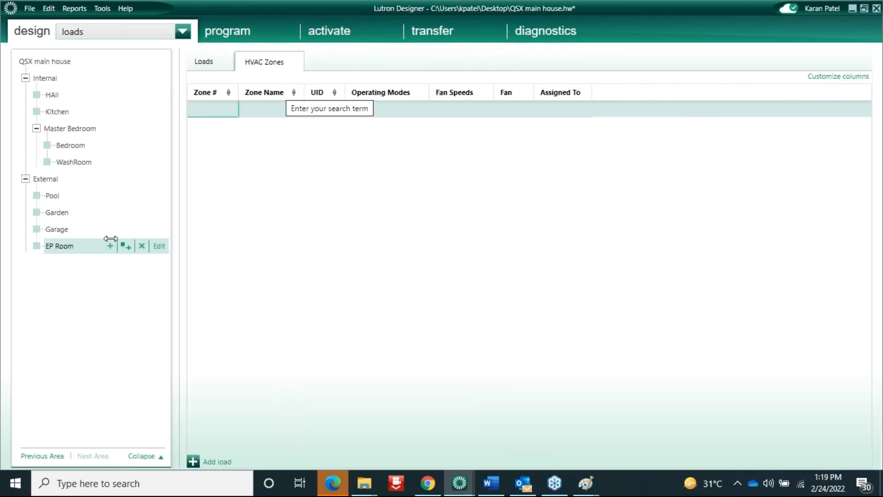
pyautogui.click(202, 62)
pyautogui.click(217, 110)
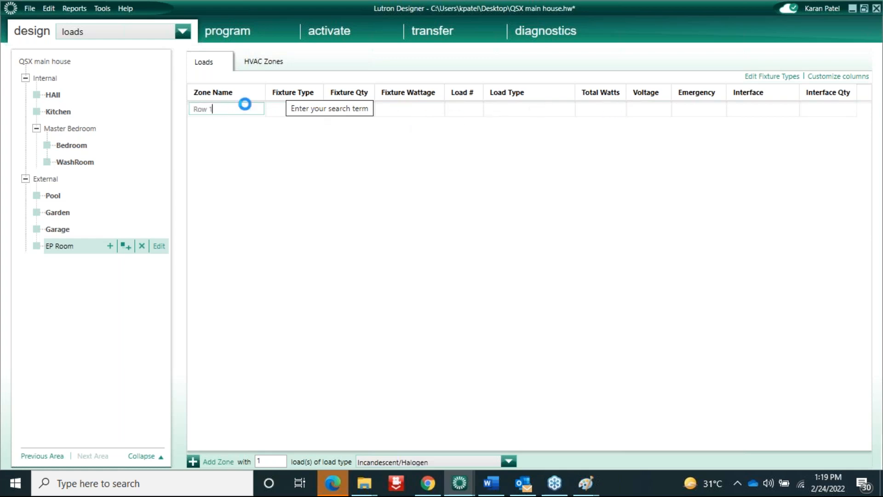
# Set Row 1's load type to DALI Intensity and CCT with 10 W fixture wattage
pyautogui.click(564, 110)
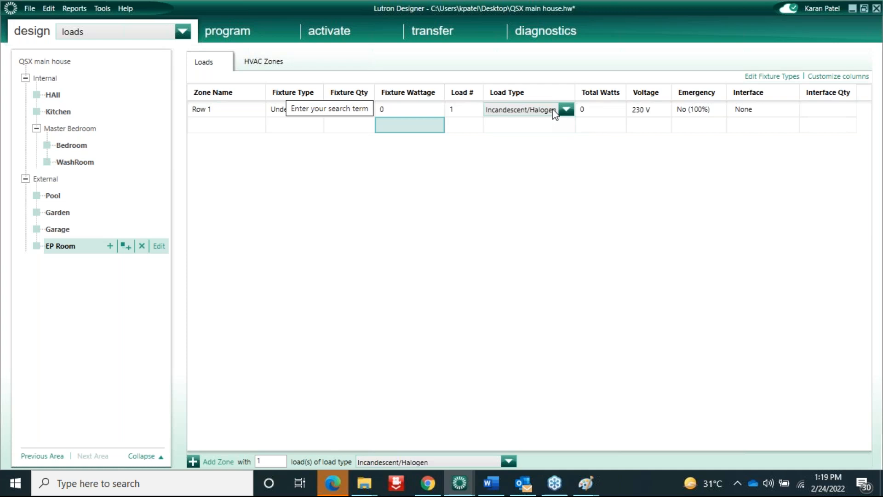
pyautogui.click(569, 109)
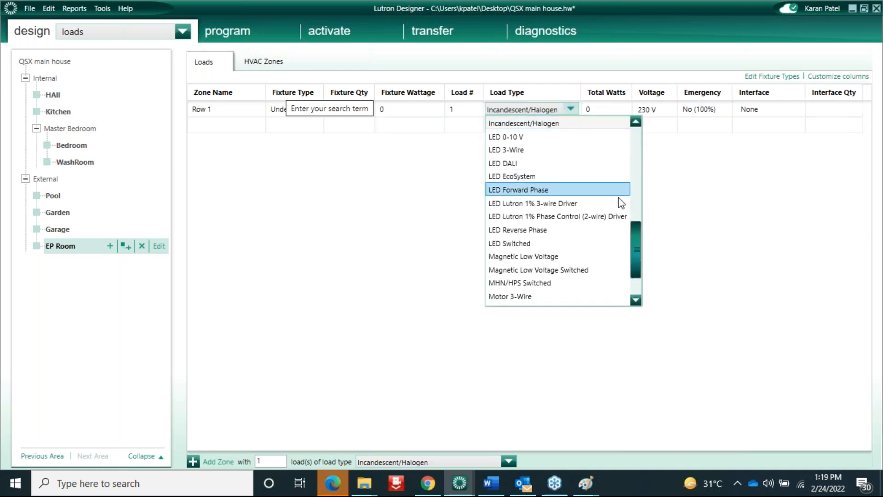
pyautogui.moveTo(637, 239); pyautogui.dragTo(631, 151)
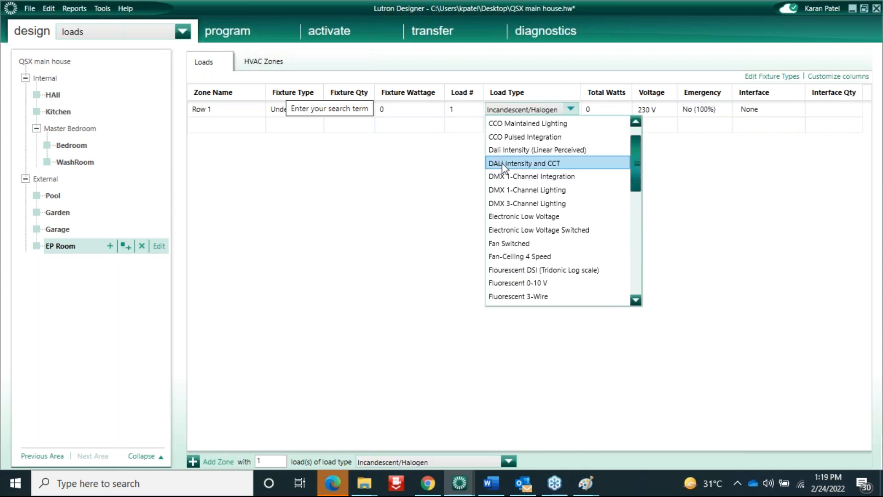
pyautogui.click(551, 164)
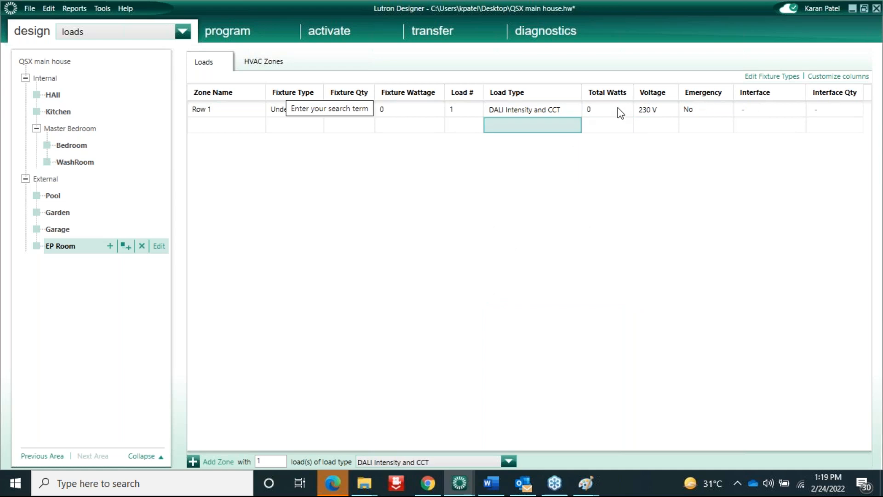
pyautogui.click(604, 115)
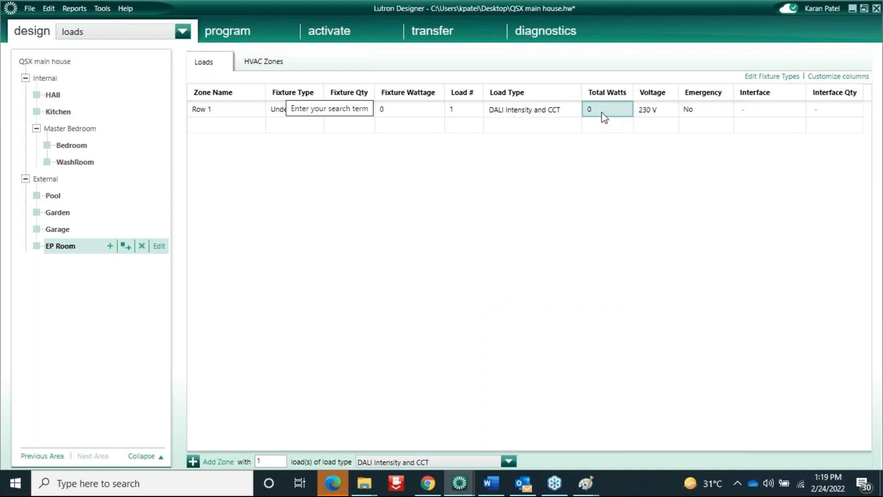
pyautogui.click(406, 109)
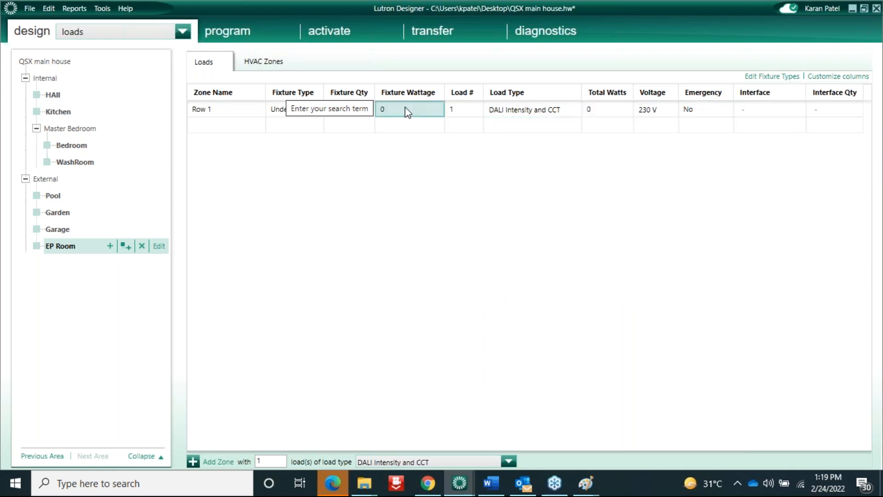
pyautogui.click(406, 110)
pyautogui.write('10')
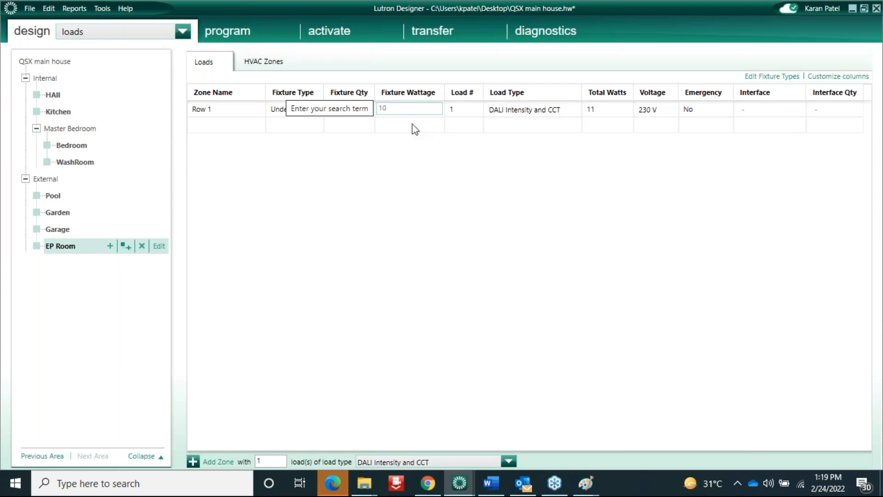
pyautogui.press('Return')
# Duplicate the Row 1 load to create 2 more copies
pyautogui.click(232, 111)
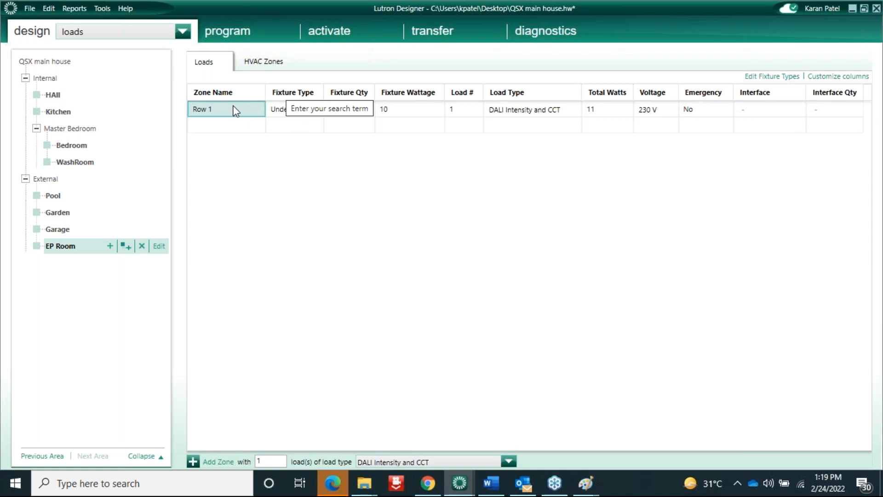
pyautogui.rightClick(223, 110)
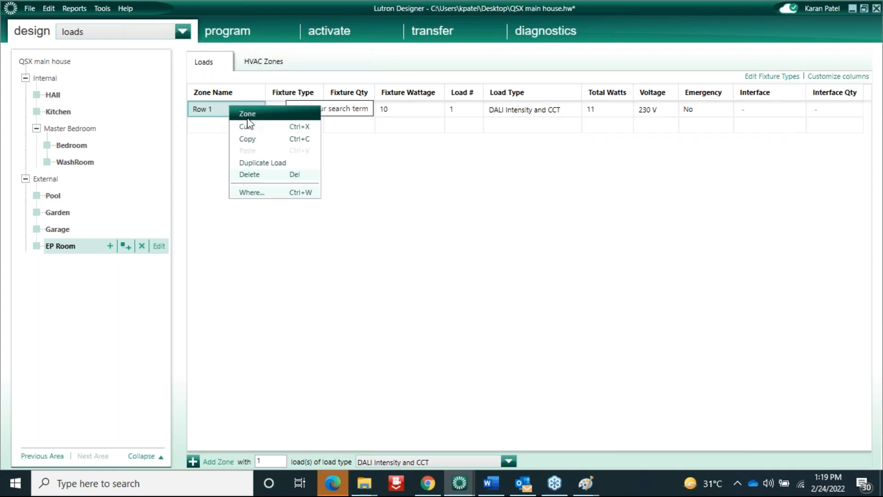
pyautogui.click(272, 164)
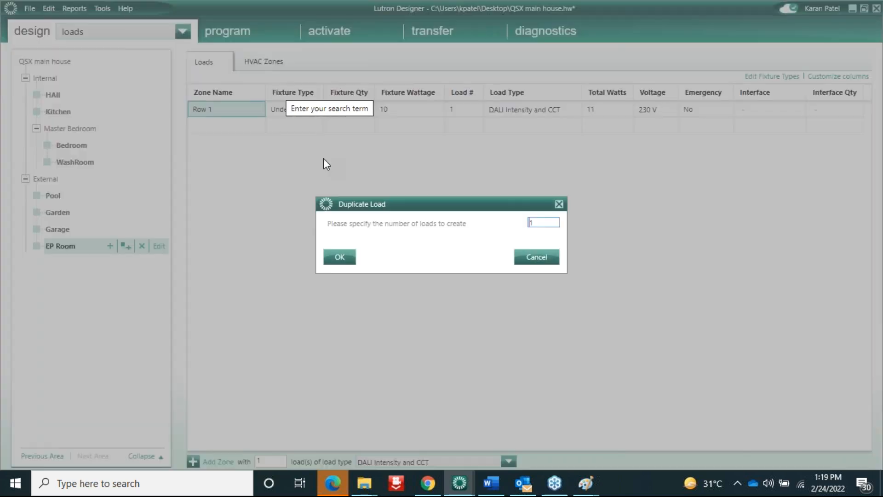
pyautogui.click(547, 223)
pyautogui.press('BackSpace')
pyautogui.write('2')
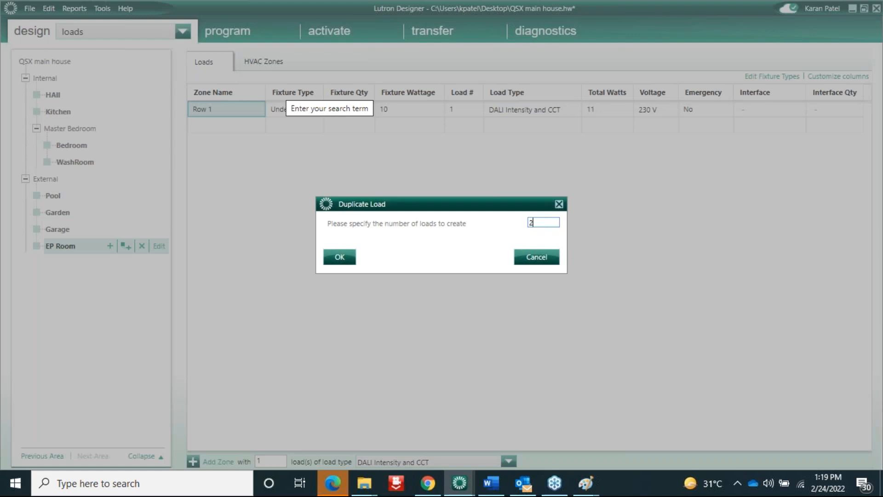
pyautogui.click(340, 258)
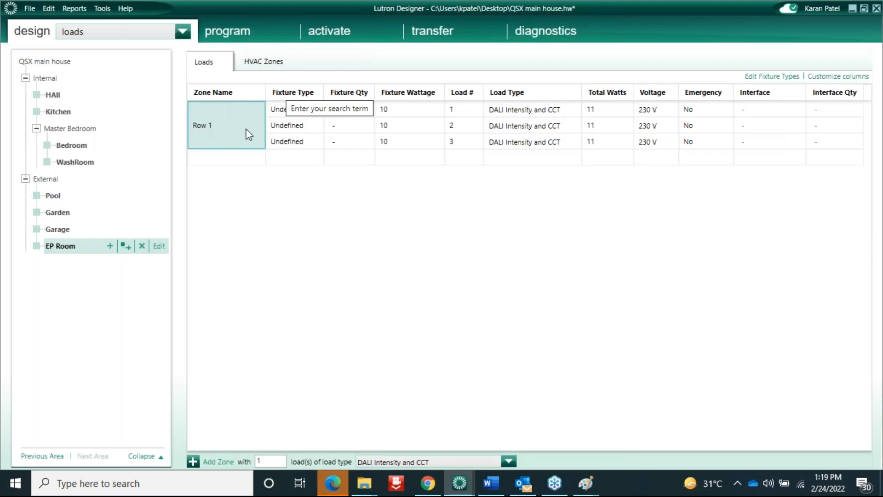
# In the equipment view, add a universal DALI power module named DPM universal DALI 1
pyautogui.moveTo(108, 61)
pyautogui.click(100, 33)
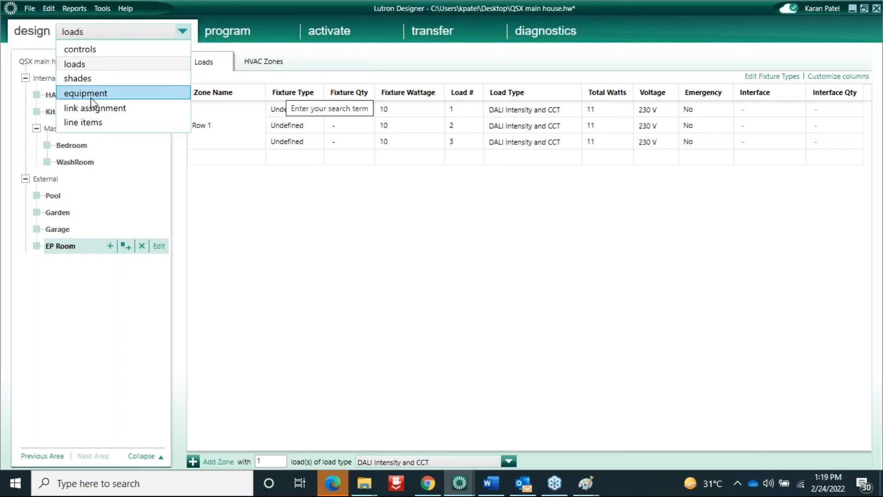
pyautogui.click(91, 98)
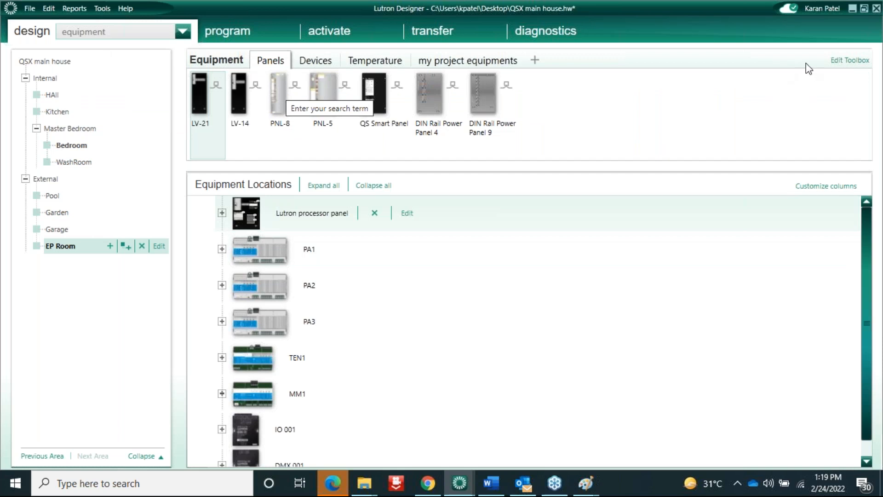
pyautogui.click(322, 62)
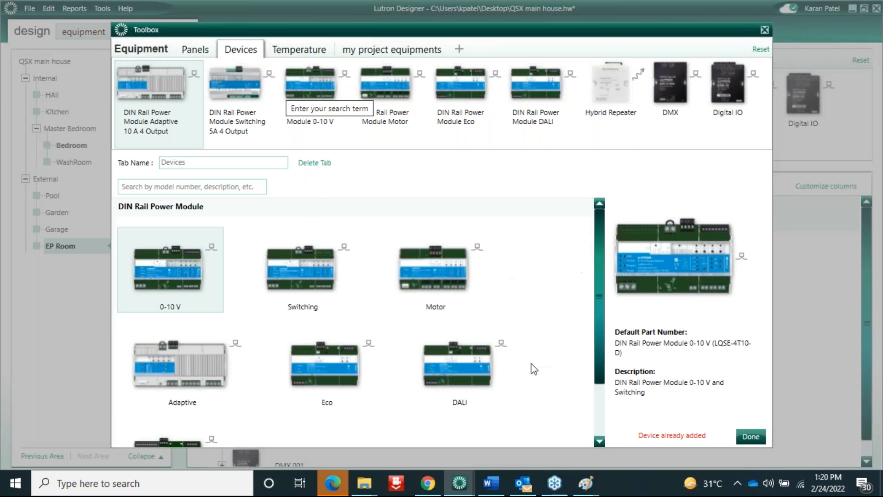
pyautogui.click(455, 374)
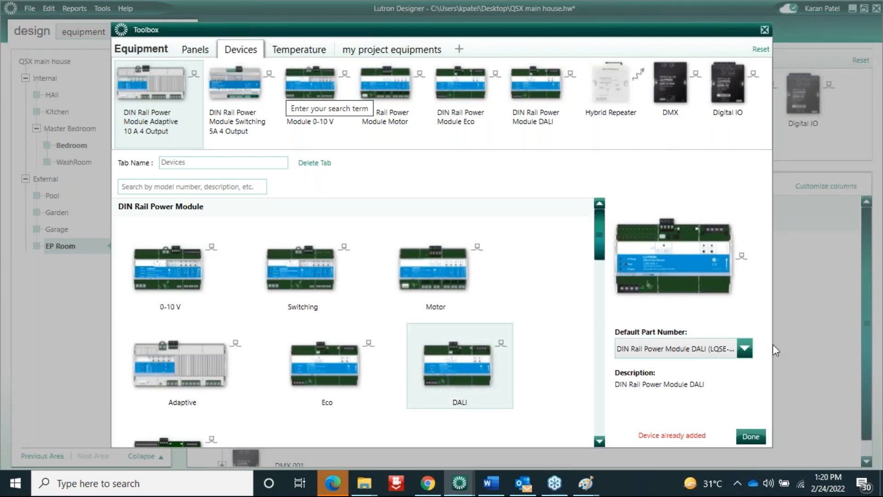
pyautogui.click(744, 348)
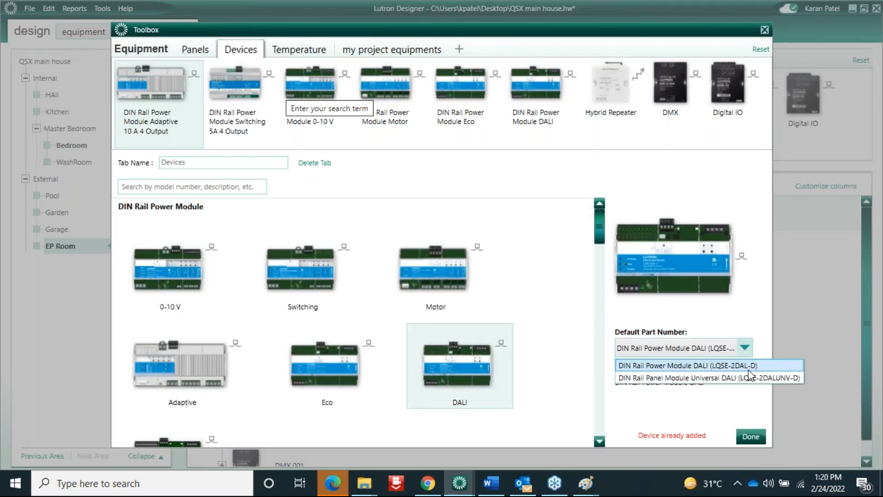
pyautogui.click(788, 377)
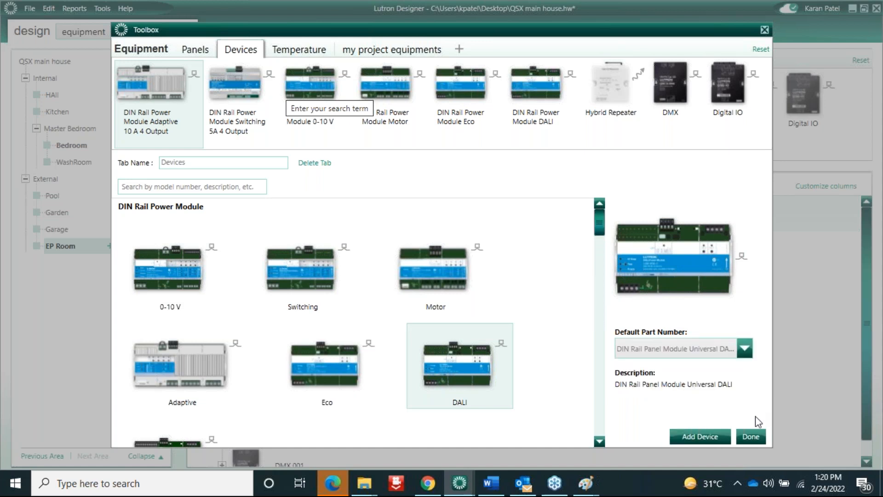
pyautogui.click(712, 435)
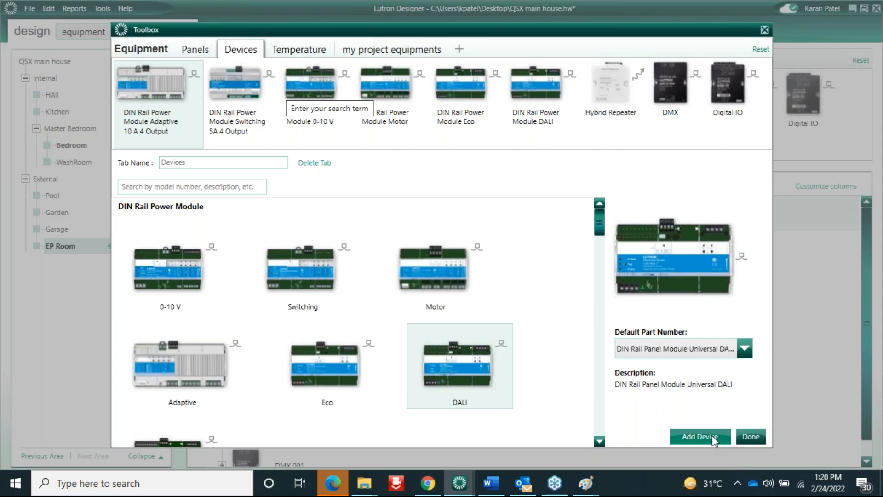
pyautogui.click(751, 437)
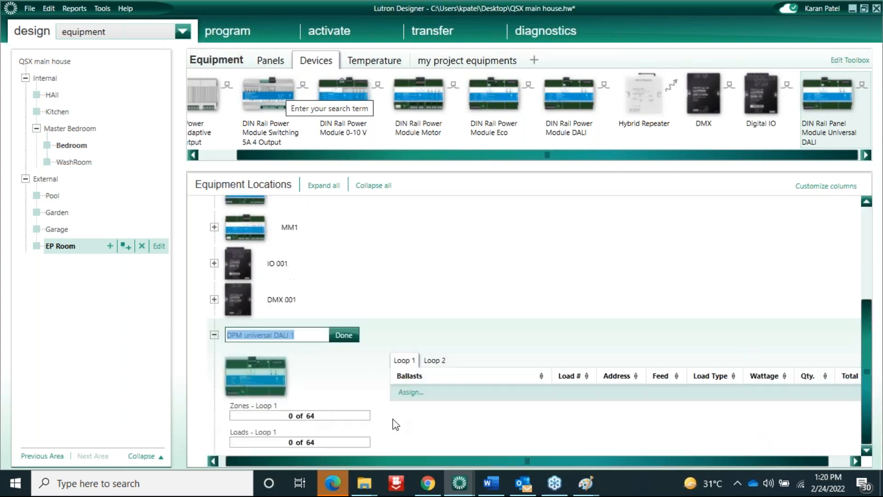
pyautogui.click(344, 334)
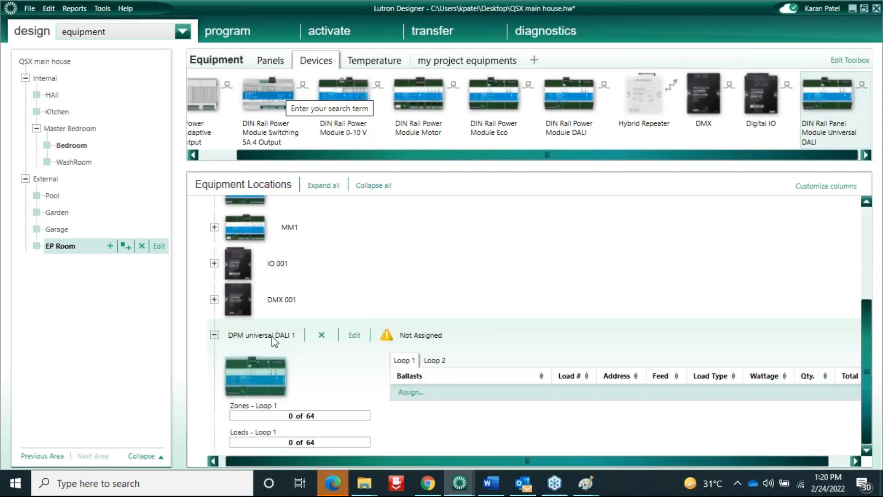
# Assign the three Row 1 DALI loads to DPM universal DALI 1
pyautogui.click(411, 392)
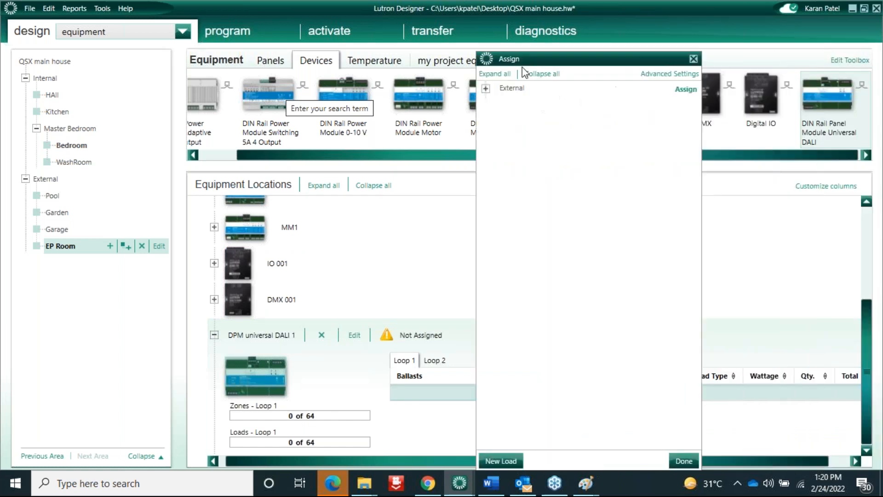
pyautogui.click(505, 75)
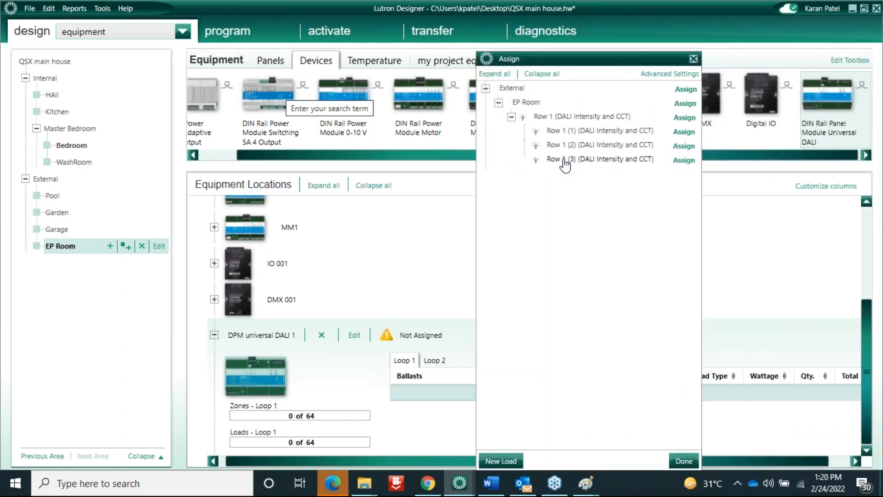
pyautogui.click(685, 118)
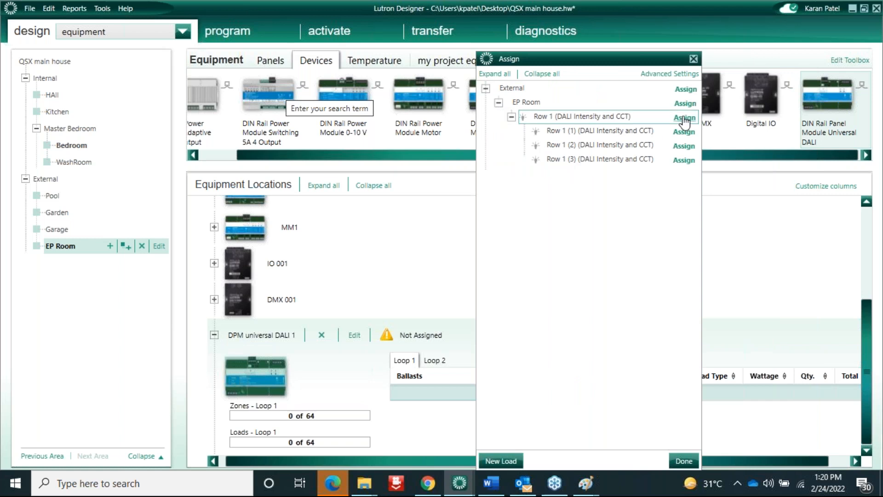
pyautogui.click(694, 58)
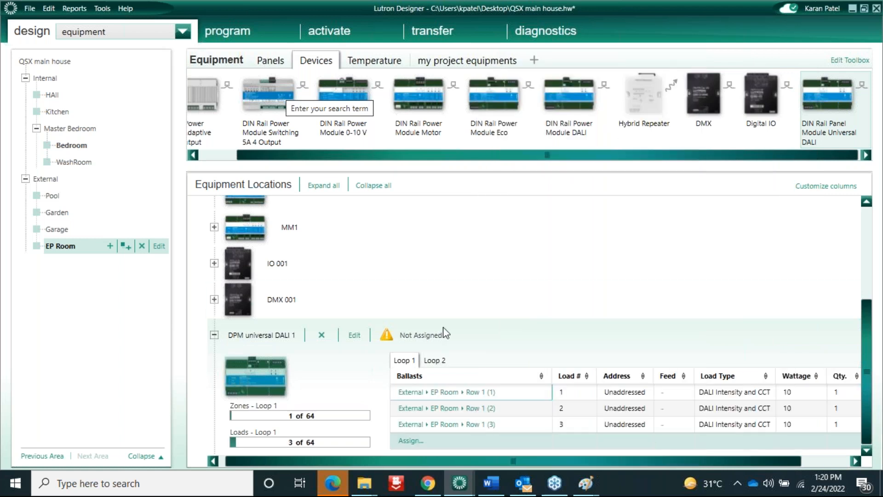
# In the link assignment view, assign all project devices to Link 1
pyautogui.click(106, 32)
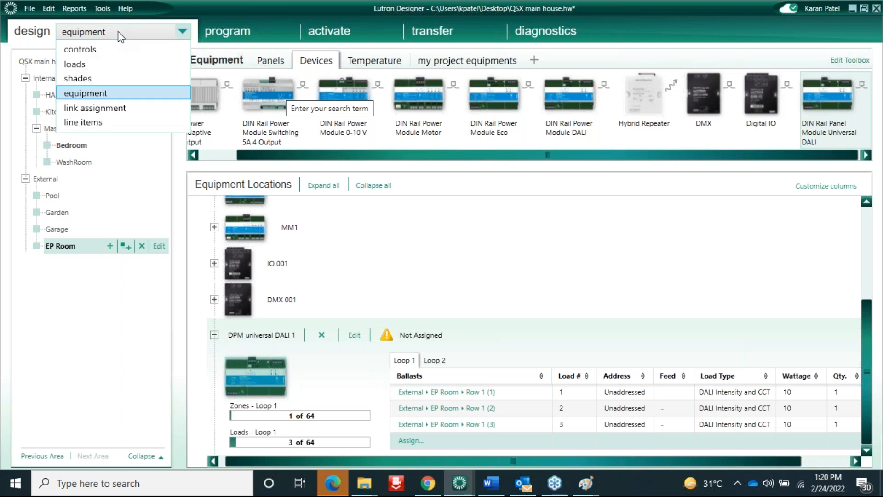
pyautogui.click(107, 108)
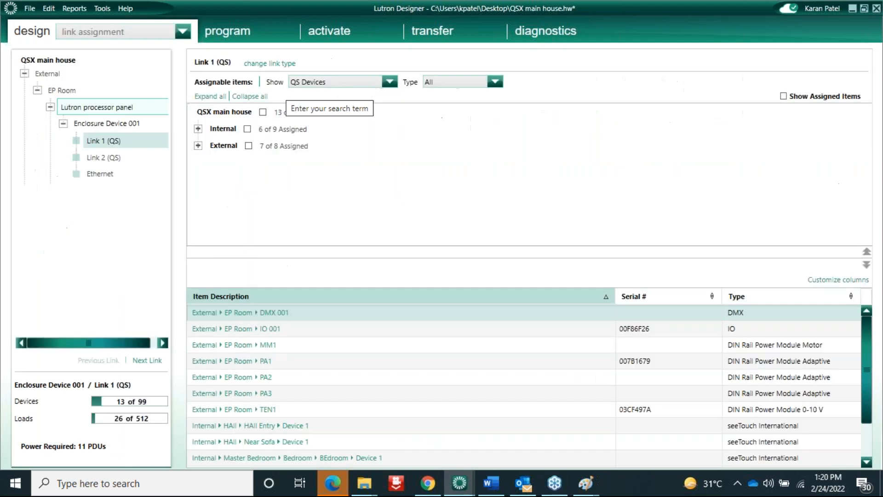
pyautogui.click(264, 113)
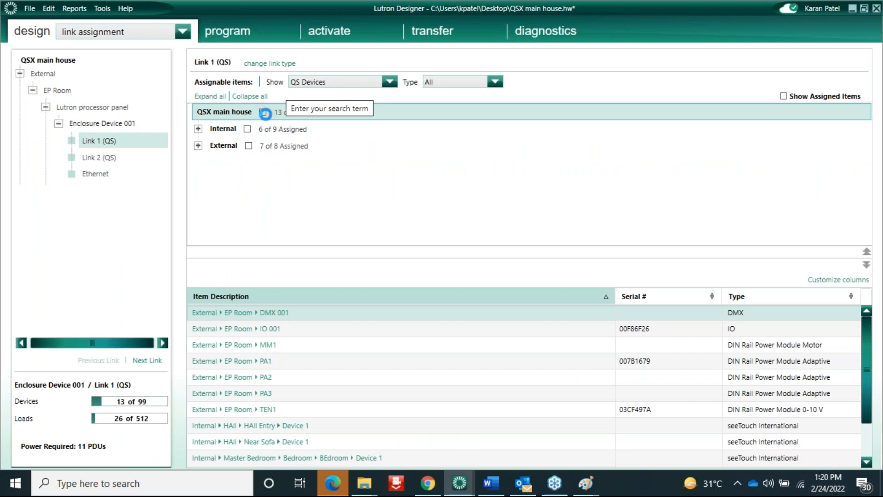
pyautogui.click(183, 32)
# Add EP Room's Row 1 (Multiple Loads) zone to the Welcome button's scene
pyautogui.click(228, 39)
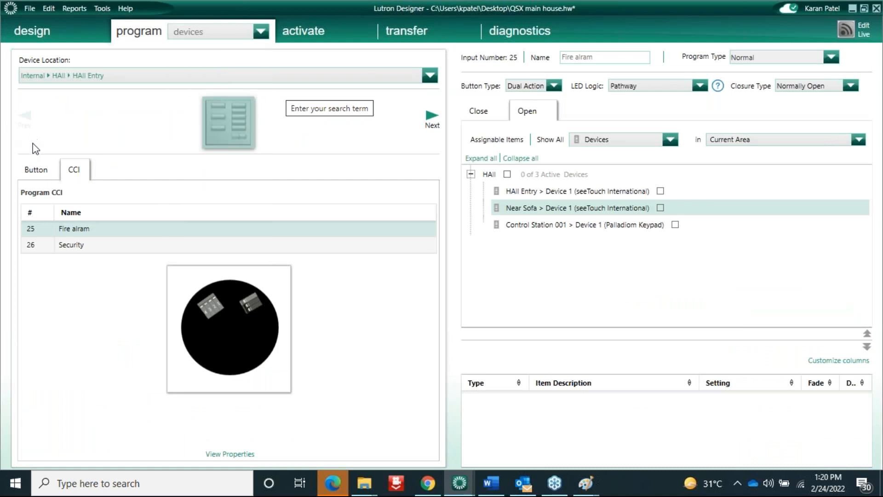
pyautogui.click(34, 171)
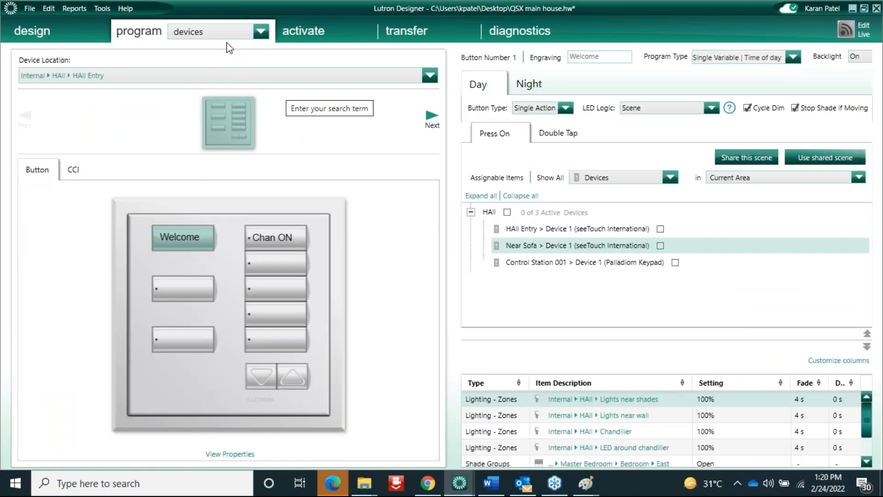
pyautogui.click(671, 177)
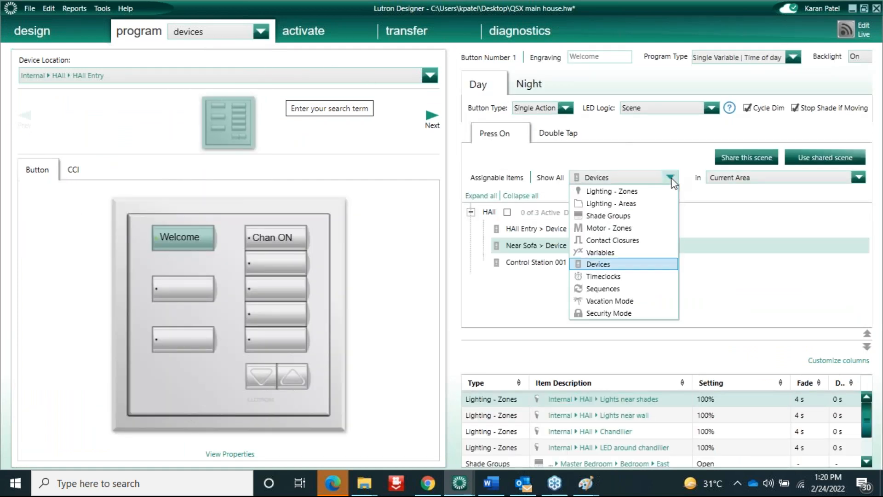
pyautogui.click(631, 195)
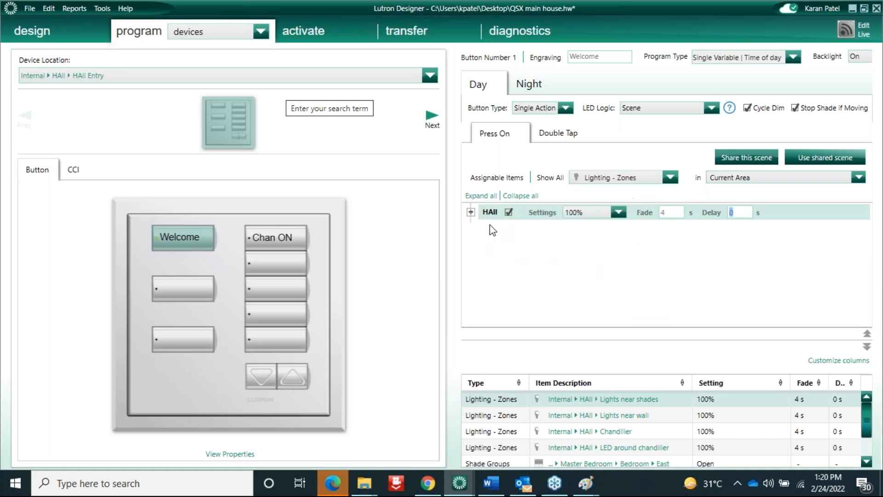
pyautogui.click(726, 179)
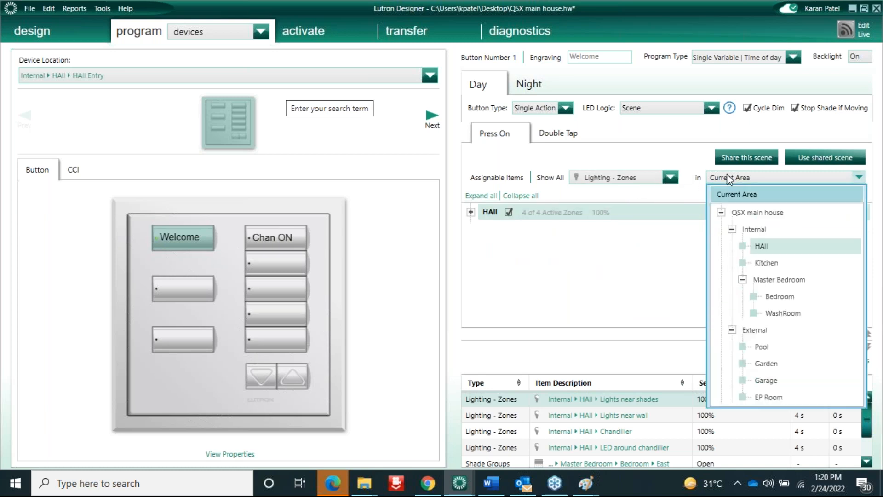
pyautogui.click(767, 398)
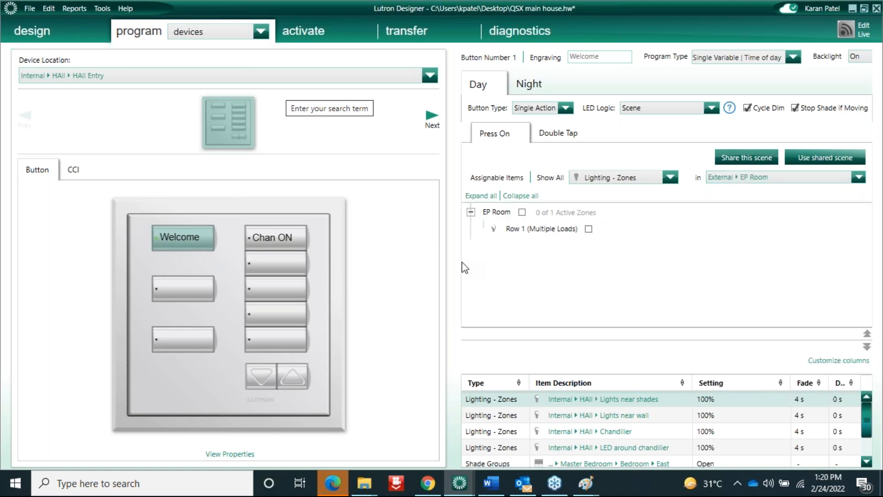
pyautogui.moveTo(450, 260); pyautogui.dragTo(184, 255)
pyautogui.click(323, 228)
pyautogui.click(322, 229)
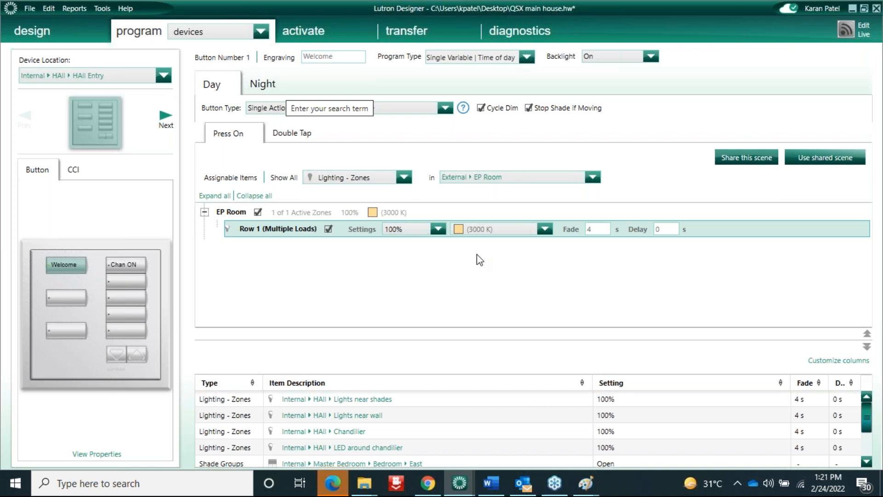
# Set Row 1 to 100% at a 2130 K colour temperature
pyautogui.click(545, 230)
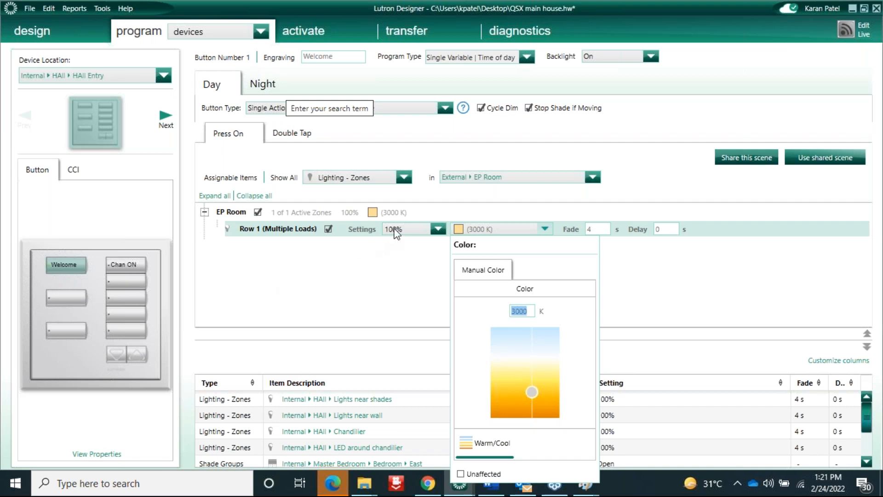
pyautogui.click(505, 229)
pyautogui.click(505, 229)
pyautogui.moveTo(532, 391); pyautogui.dragTo(541, 408)
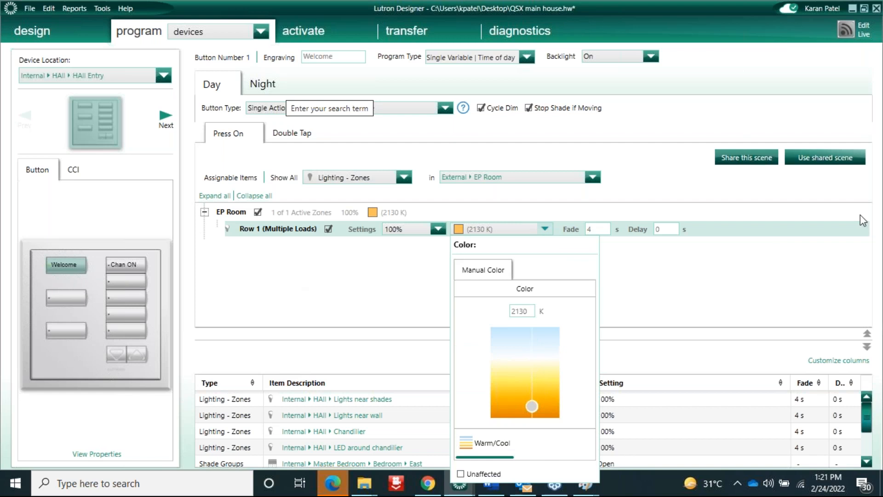
pyautogui.click(877, 218)
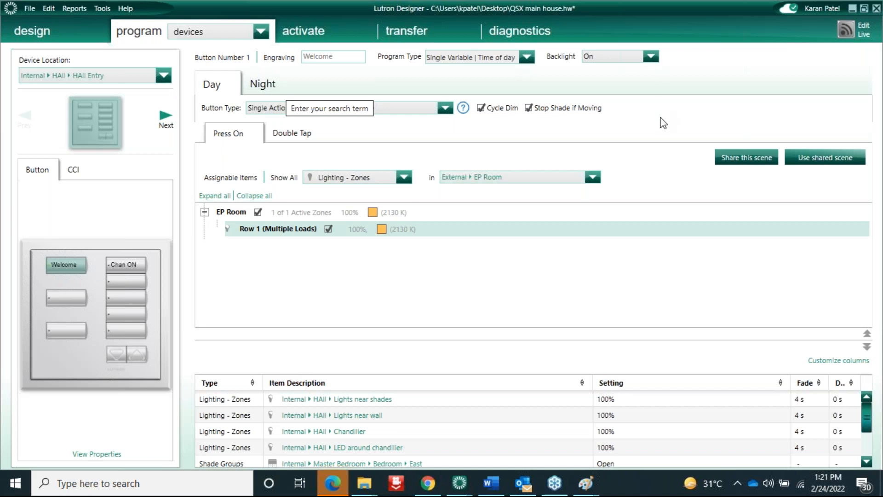
pyautogui.click(40, 32)
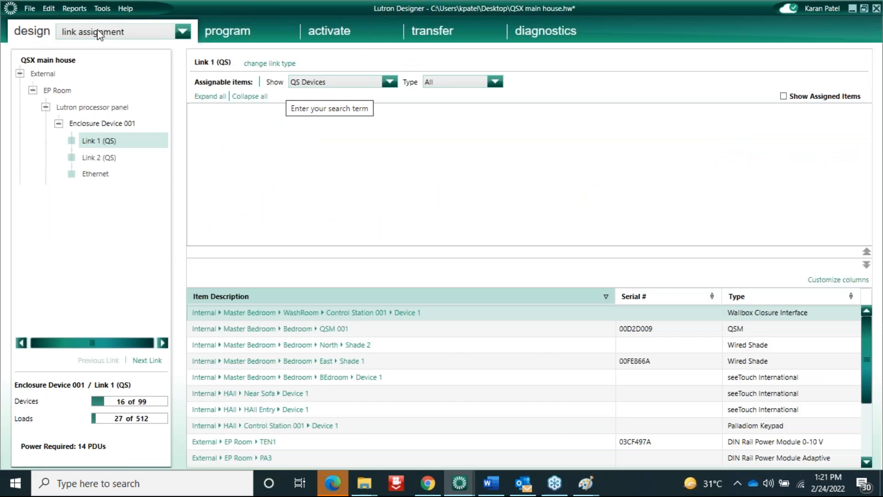
# Switch to the loads view showing EP Room's three DALI Intensity and CCT loads
pyautogui.click(111, 31)
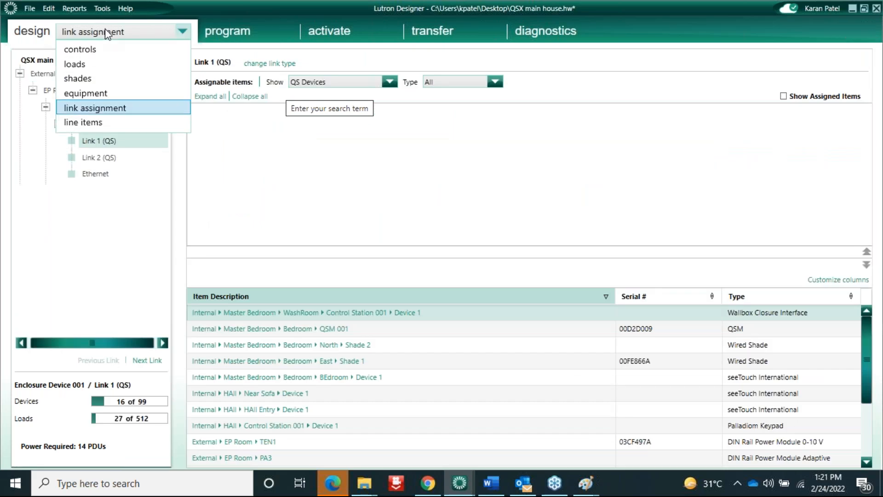
pyautogui.click(80, 65)
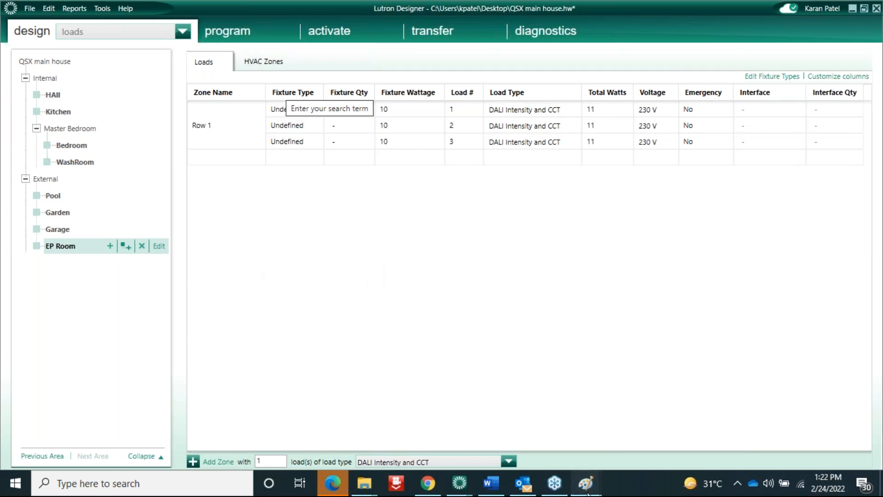
# In Paint, draw a line through the right-hand Dali type 8 boxes and connect it to the universal module box
pyautogui.moveTo(585, 483)
pyautogui.click(651, 421)
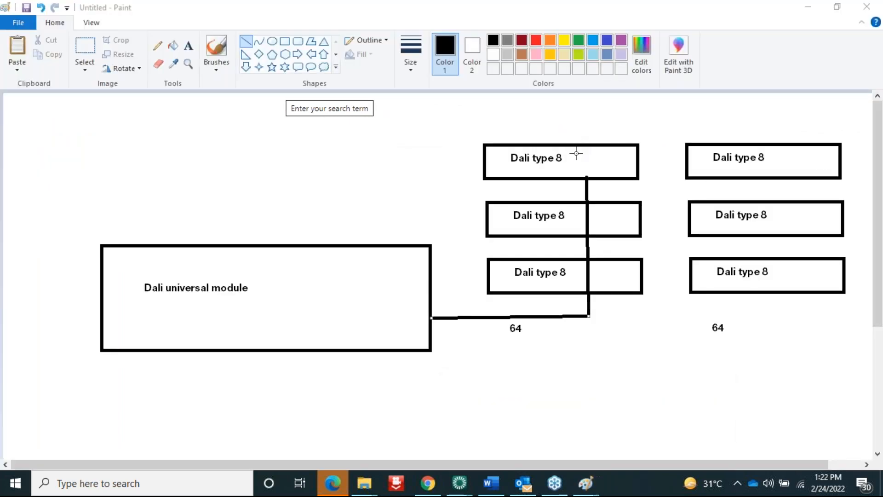
pyautogui.click(189, 44)
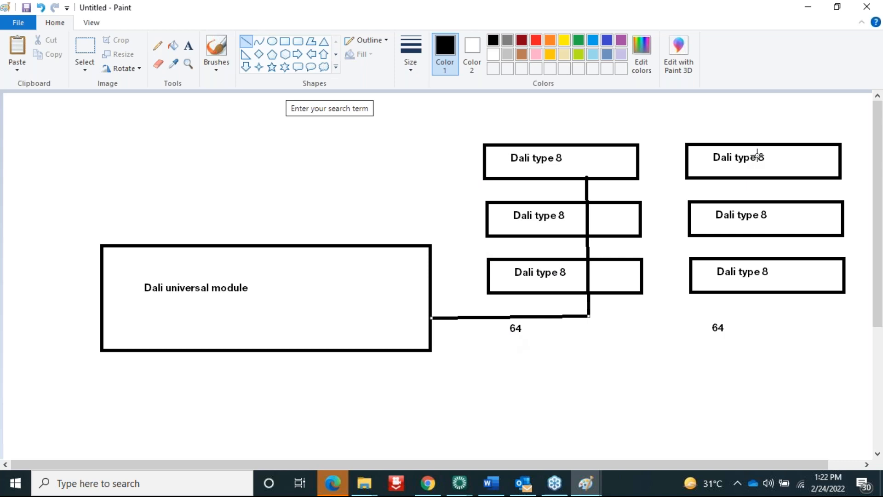
pyautogui.moveTo(786, 146)
pyautogui.mouseDown()
pyautogui.moveTo(800, 291)
pyautogui.moveTo(775, 381)
pyautogui.moveTo(792, 369)
pyautogui.mouseUp()
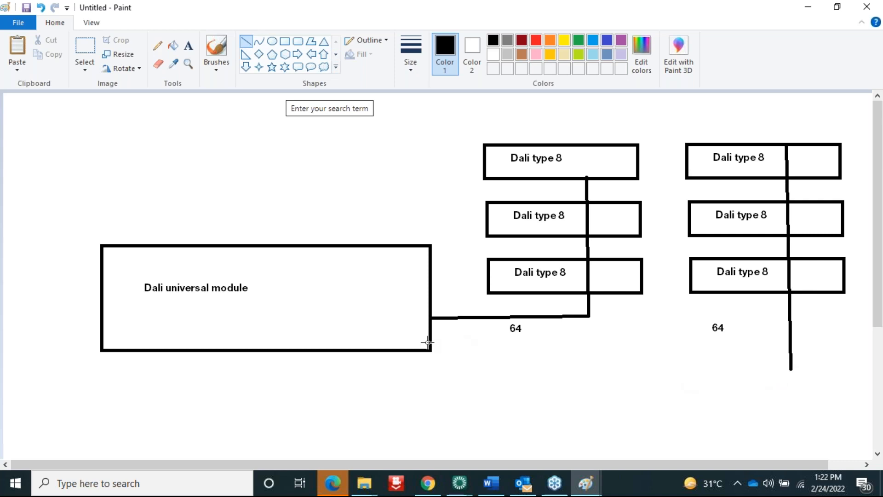
pyautogui.moveTo(431, 341)
pyautogui.mouseDown()
pyautogui.moveTo(666, 373)
pyautogui.moveTo(791, 369)
pyautogui.mouseUp()
pyautogui.click(460, 482)
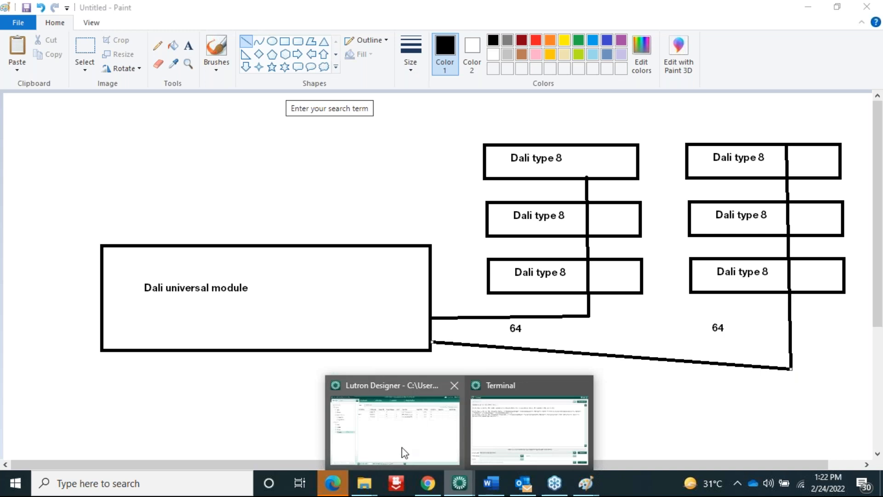
# Show the equipment view, where DPM universal DALI 1's Loop 1 uses 3 of 64 loads and 1 of 64 zones
pyautogui.click(399, 444)
pyautogui.click(96, 27)
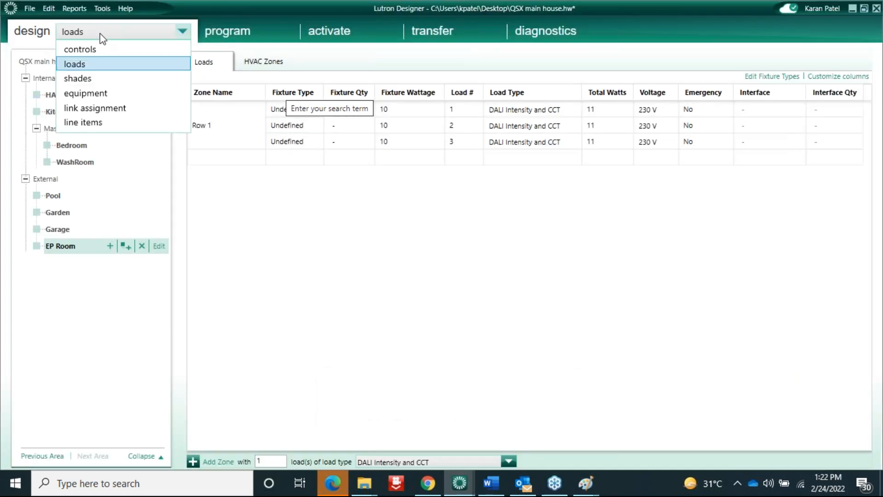
pyautogui.click(94, 93)
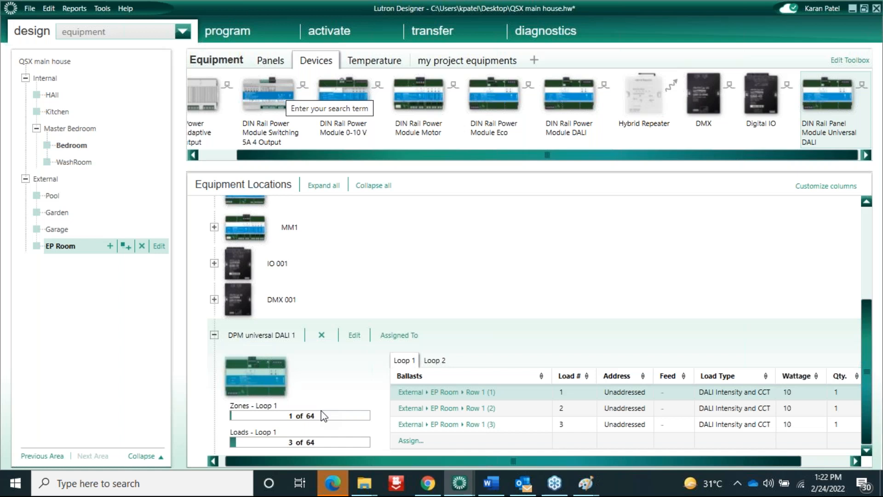
pyautogui.click(872, 212)
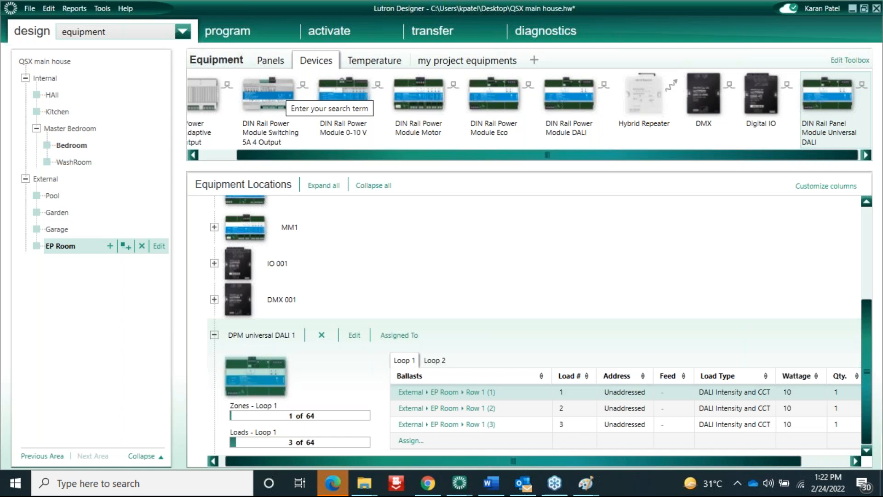
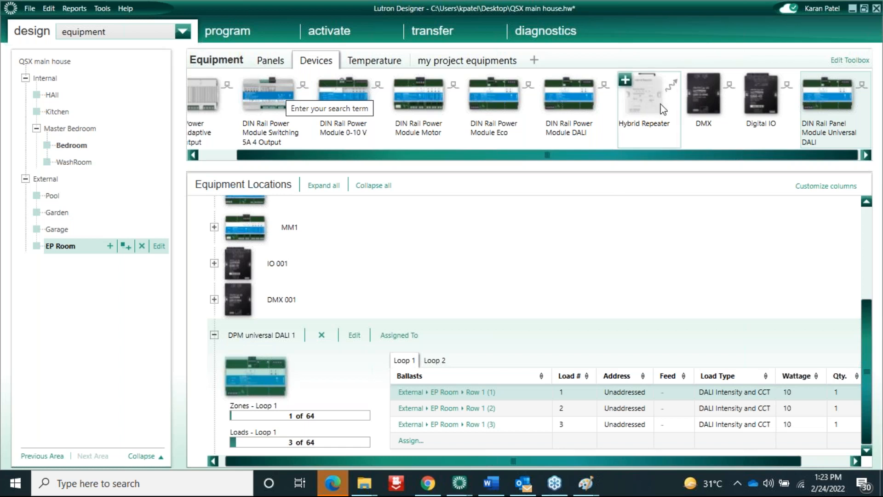
# Select the HAll area to show its equipment list, which is empty
pyautogui.click(79, 249)
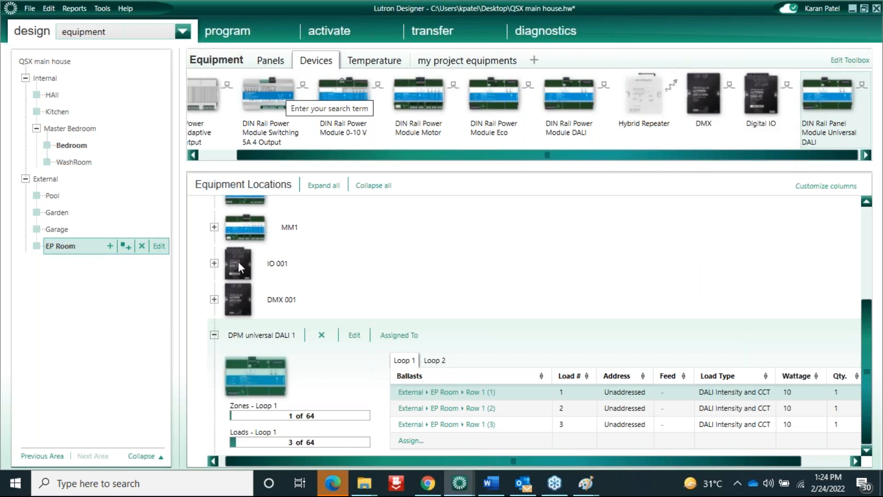
pyautogui.click(53, 95)
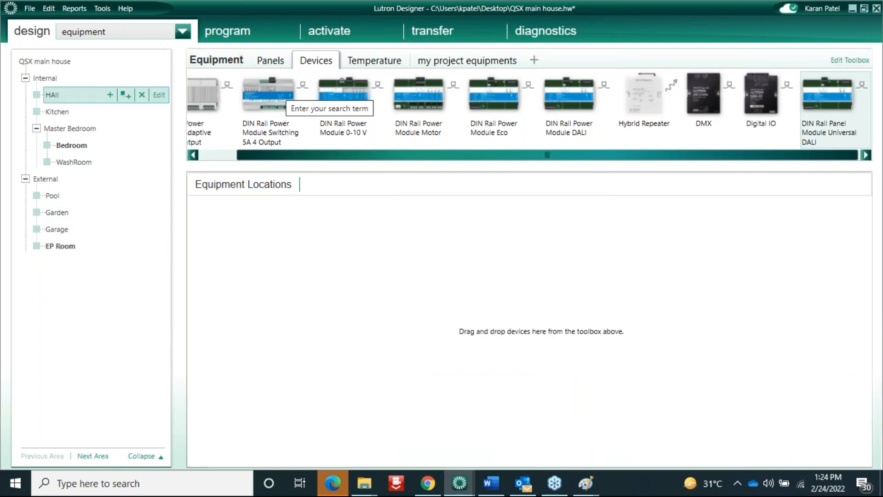
pyautogui.click(112, 28)
# Add zone 'Row 2' as HAll load 6 with load type DALI Intensity and CCT
pyautogui.click(81, 65)
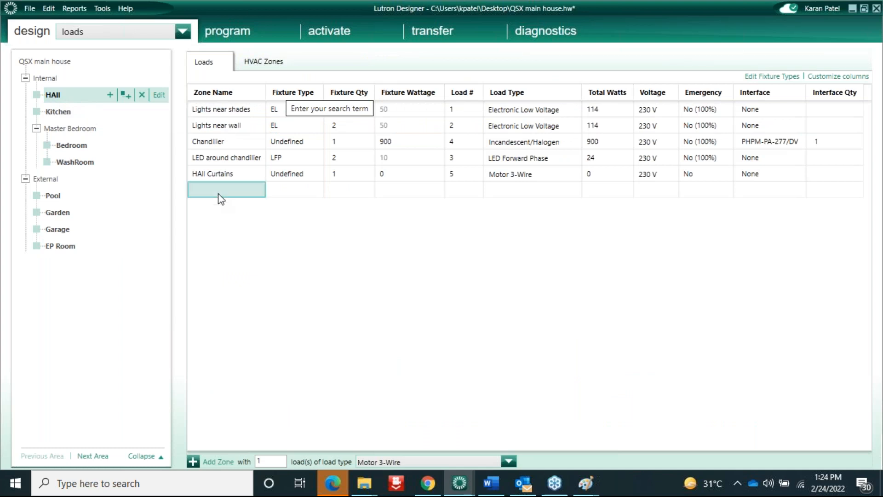
pyautogui.click(210, 193)
pyautogui.write('Row 2')
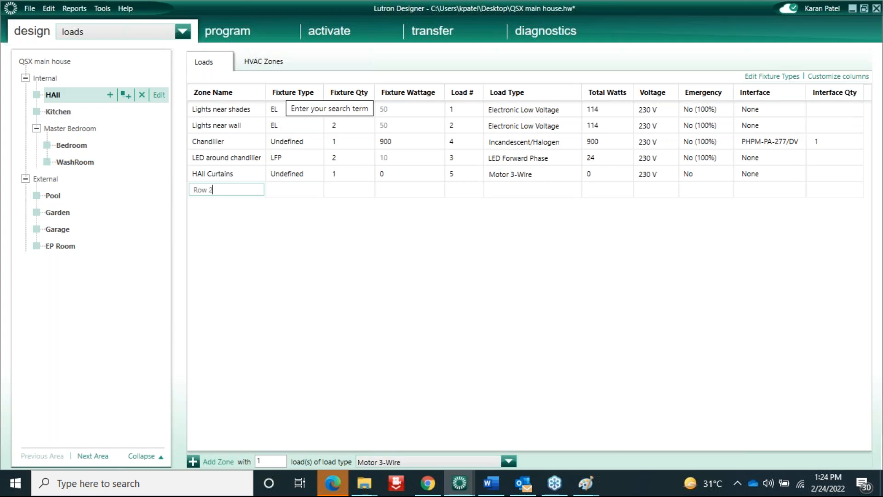
pyautogui.click(380, 190)
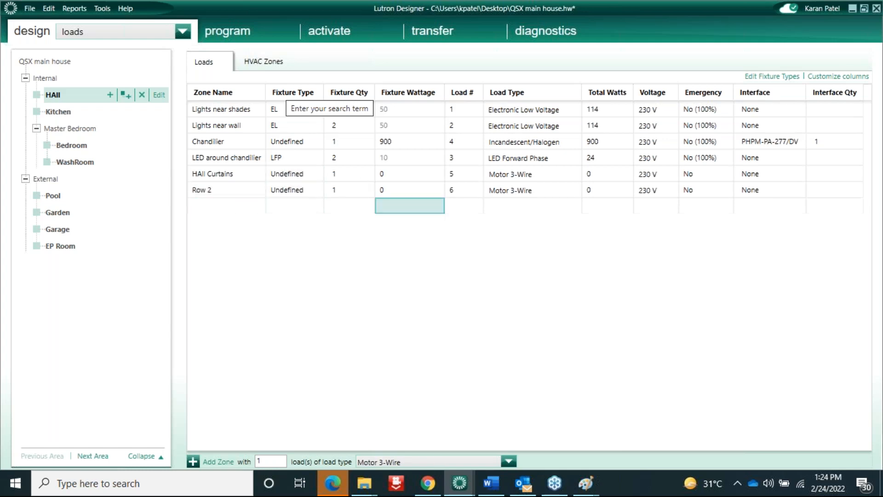
pyautogui.click(552, 190)
pyautogui.click(572, 189)
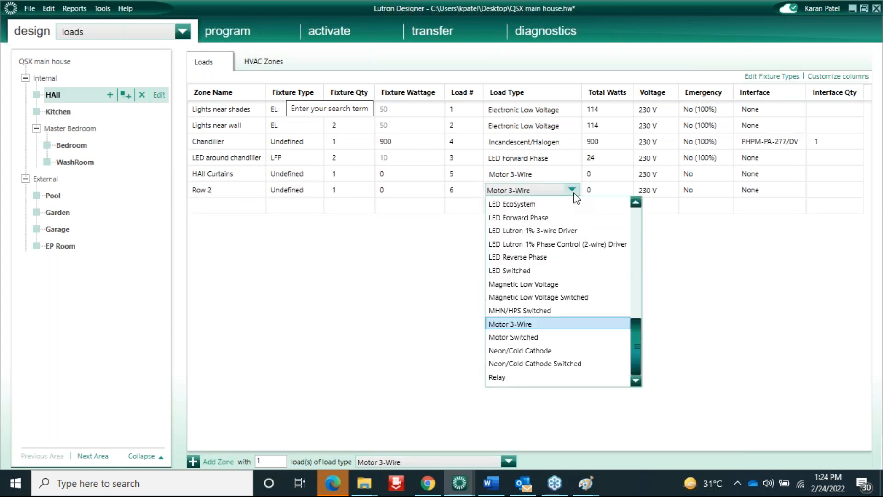
pyautogui.click(638, 230)
pyautogui.click(638, 230)
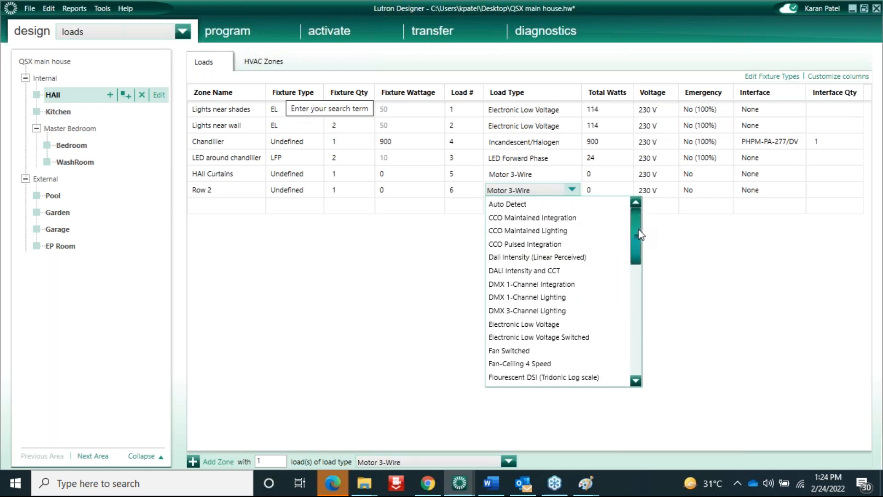
pyautogui.click(538, 271)
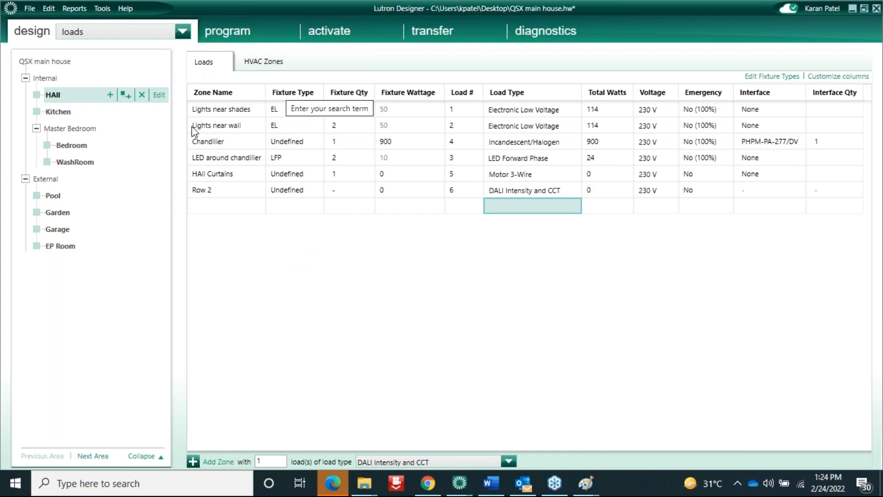
# Open the HAll Near Sofa keypad for programming and clear all its programming
pyautogui.click(231, 30)
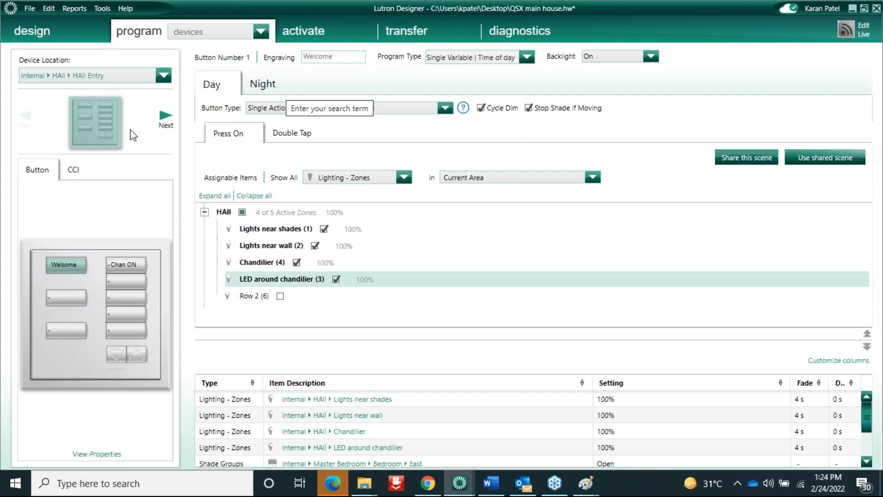
pyautogui.click(132, 76)
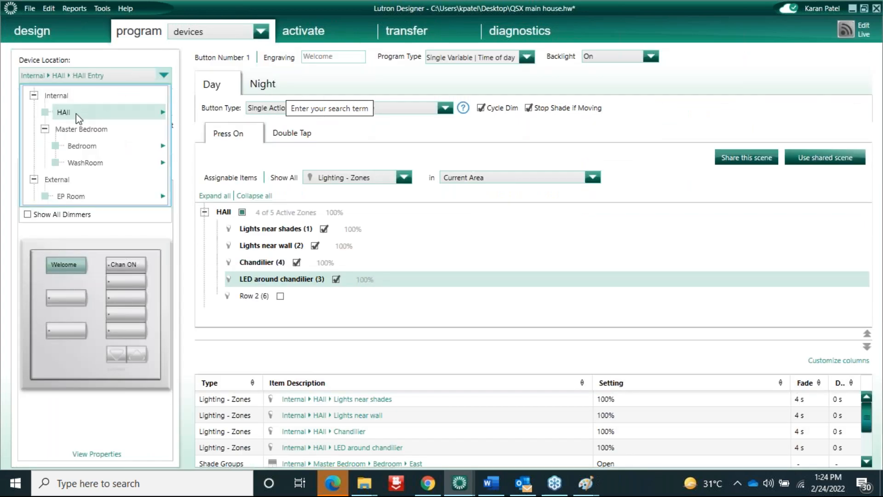
pyautogui.moveTo(75, 112)
pyautogui.click(215, 192)
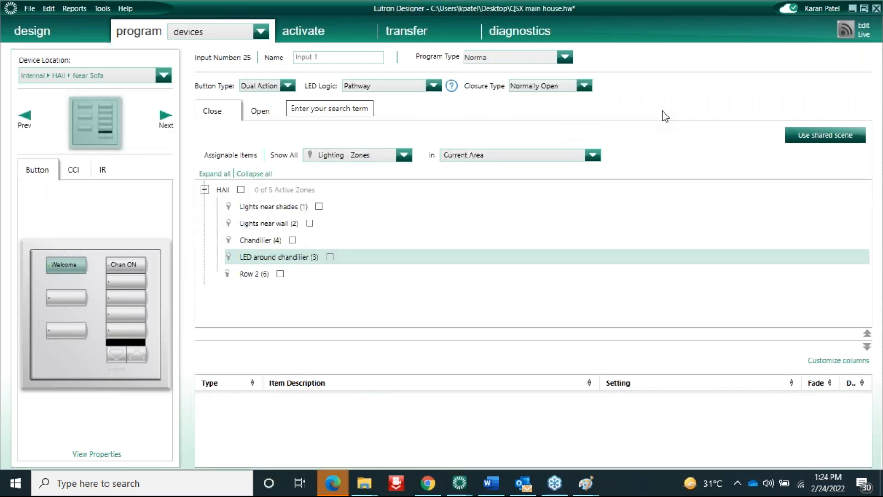
pyautogui.click(80, 267)
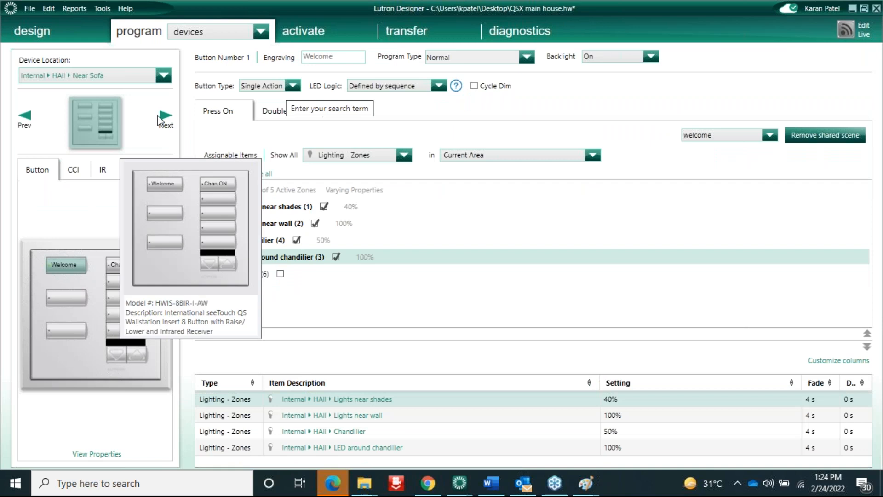
pyautogui.rightClick(60, 357)
pyautogui.click(93, 404)
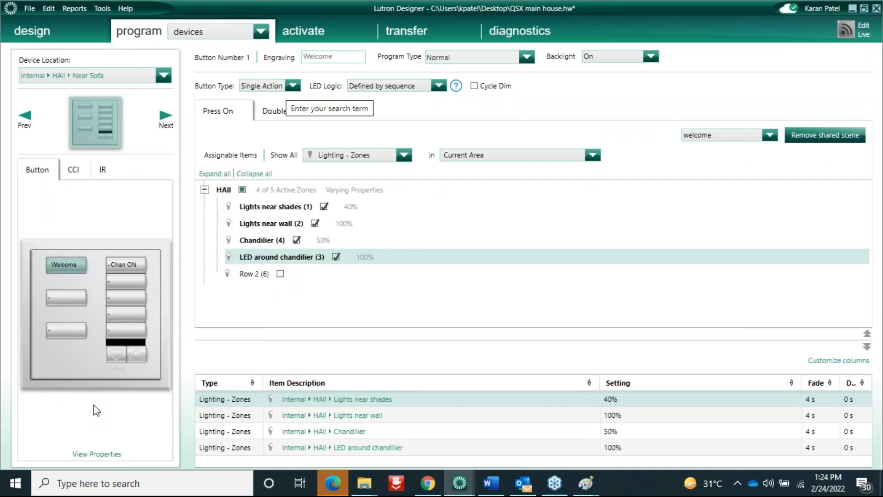
pyautogui.click(363, 262)
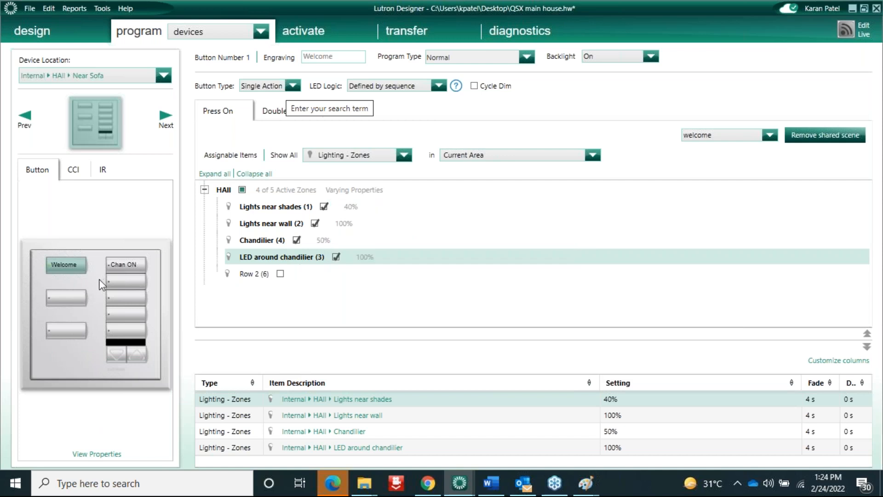
# Engrave the keypad's first two left buttons 'Warm' and 'Cooll'
pyautogui.doubleClick(62, 264)
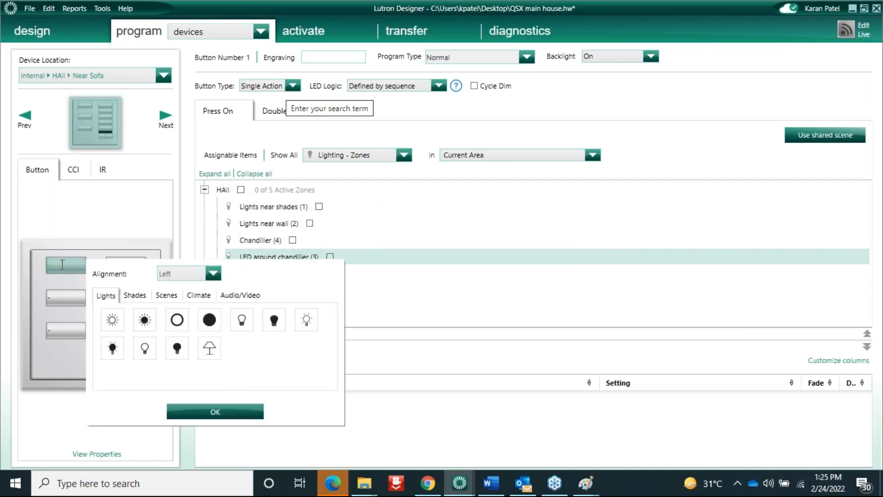
pyautogui.write('Warm')
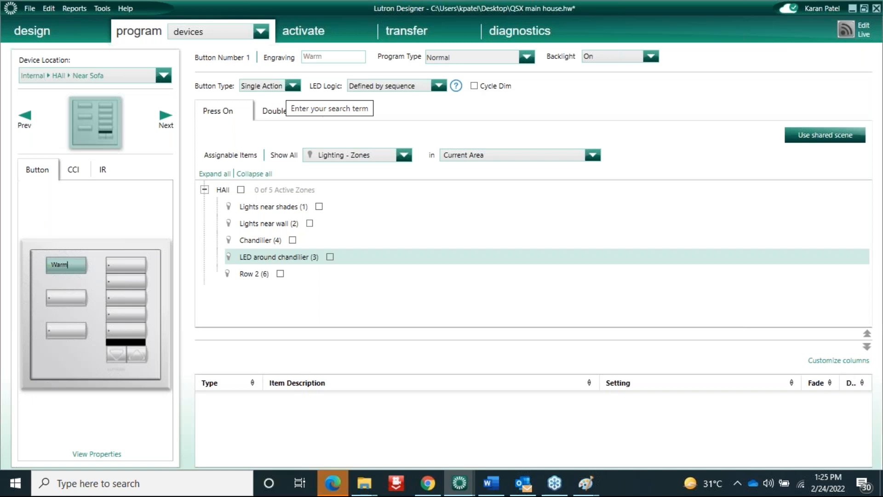
pyautogui.doubleClick(63, 296)
pyautogui.write('Col')
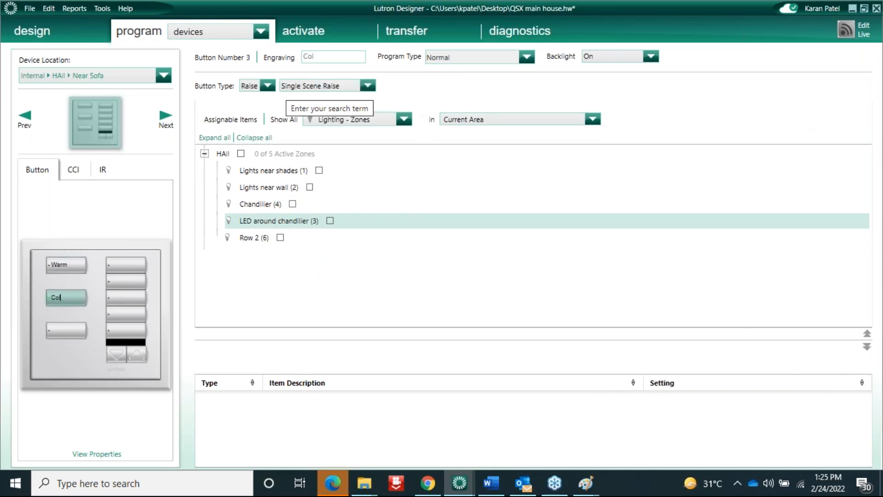
pyautogui.write('oll')
pyautogui.click(74, 267)
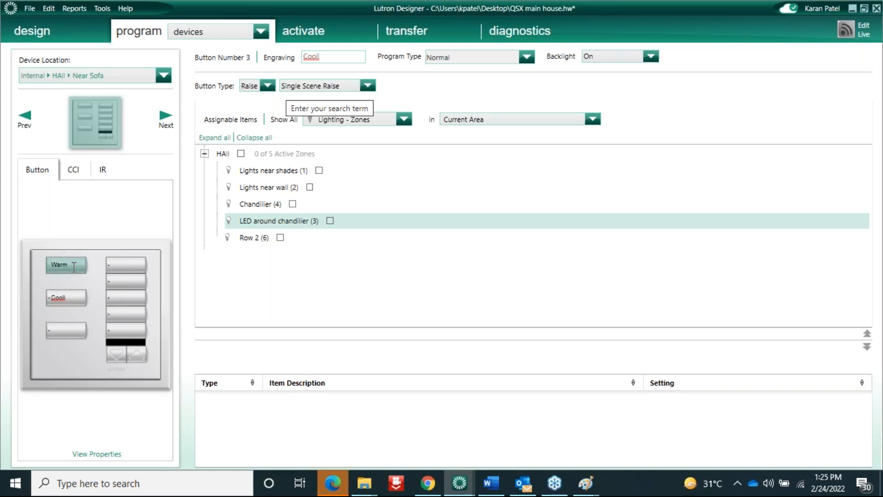
# Assign the EP Room's Row 1 to the Warm button, checking its 3000 K colour temperature
pyautogui.click(476, 153)
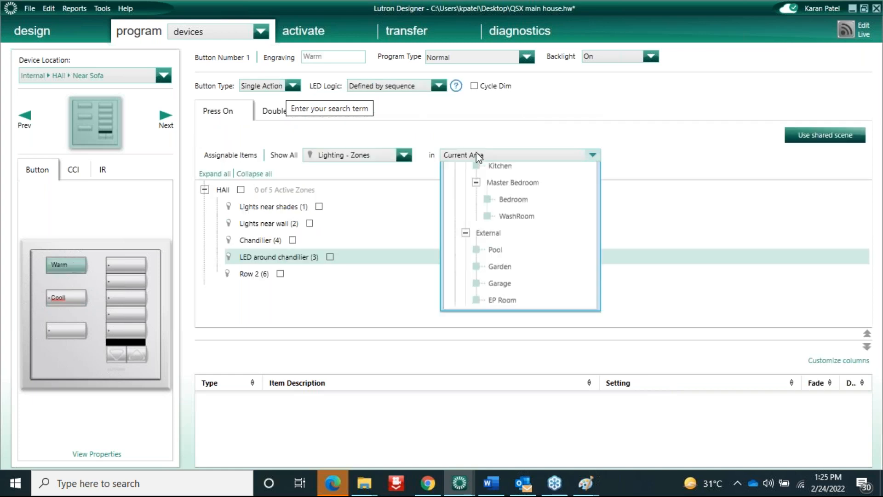
pyautogui.click(504, 375)
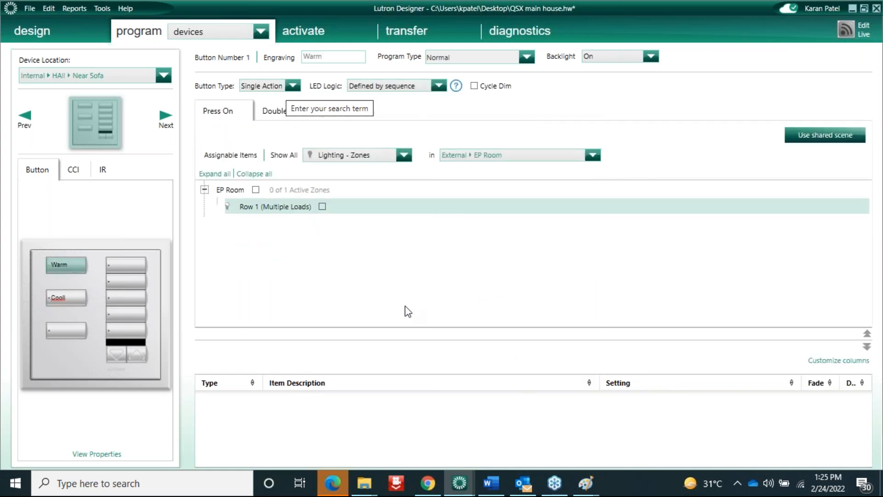
pyautogui.click(322, 206)
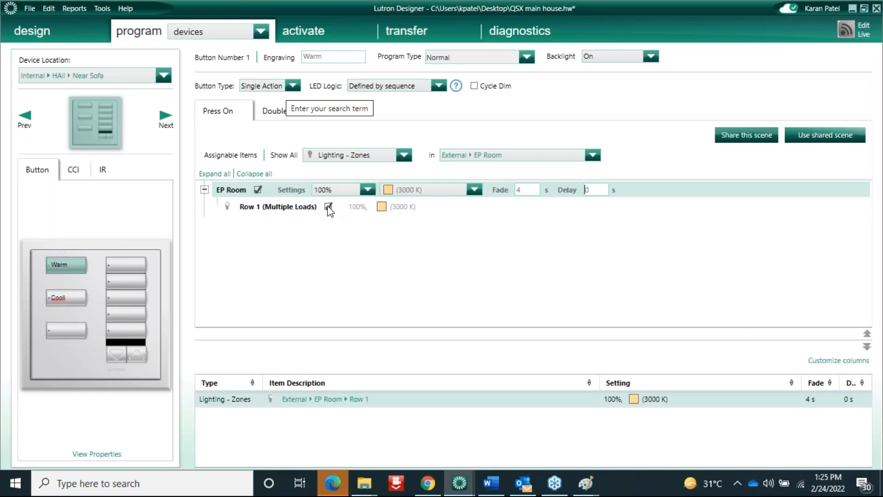
pyautogui.click(395, 194)
pyautogui.click(440, 189)
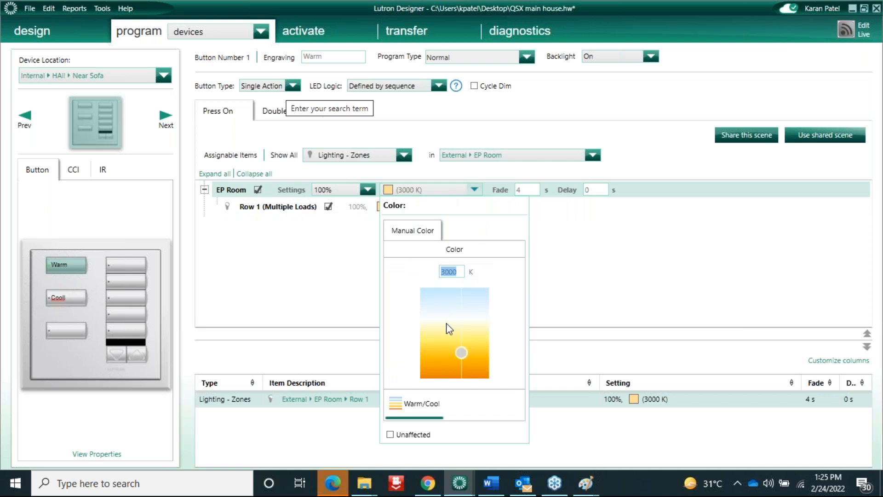
pyautogui.click(363, 253)
# Set Row 1's light level to Unaffected in the Warm button's scene
pyautogui.click(485, 202)
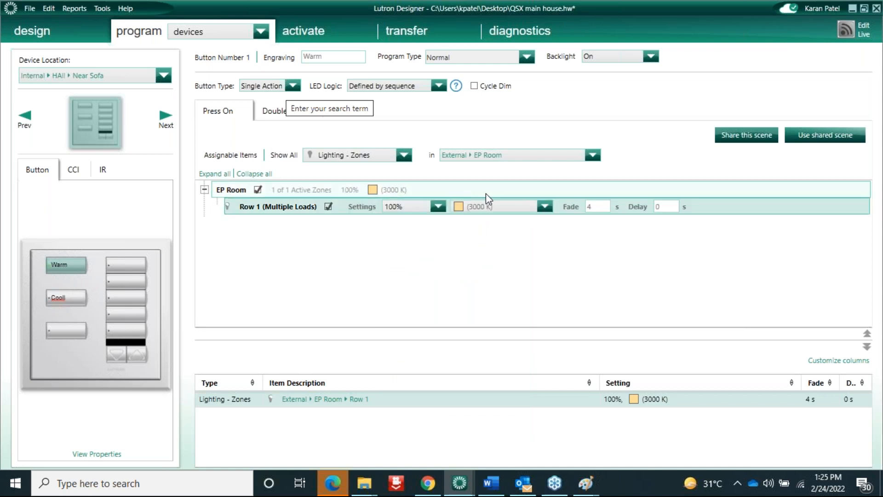
pyautogui.click(372, 193)
pyautogui.click(385, 216)
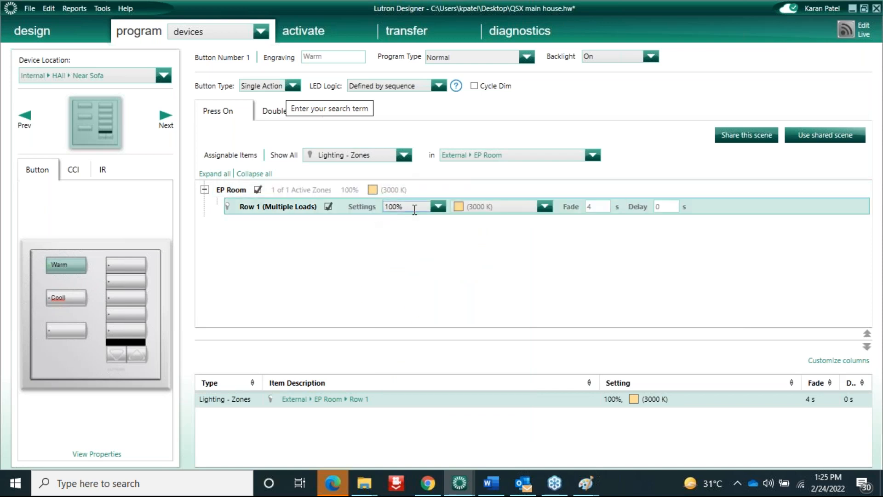
pyautogui.click(438, 206)
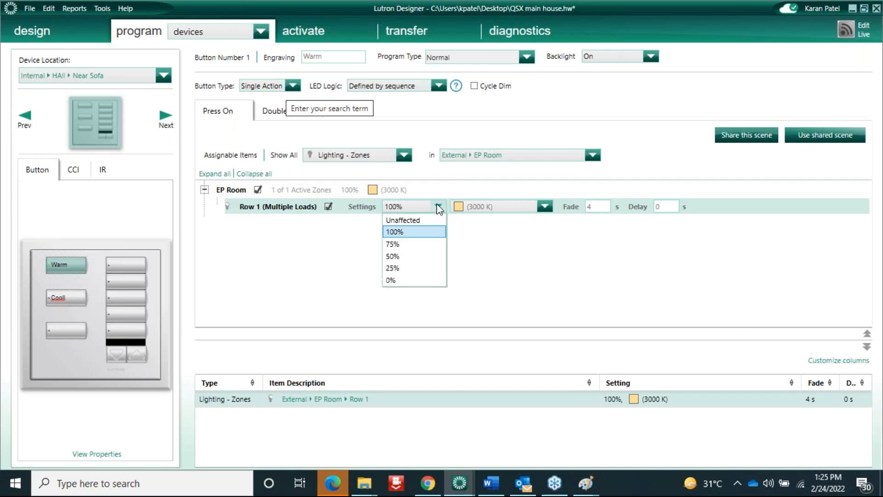
pyautogui.click(396, 219)
pyautogui.click(312, 246)
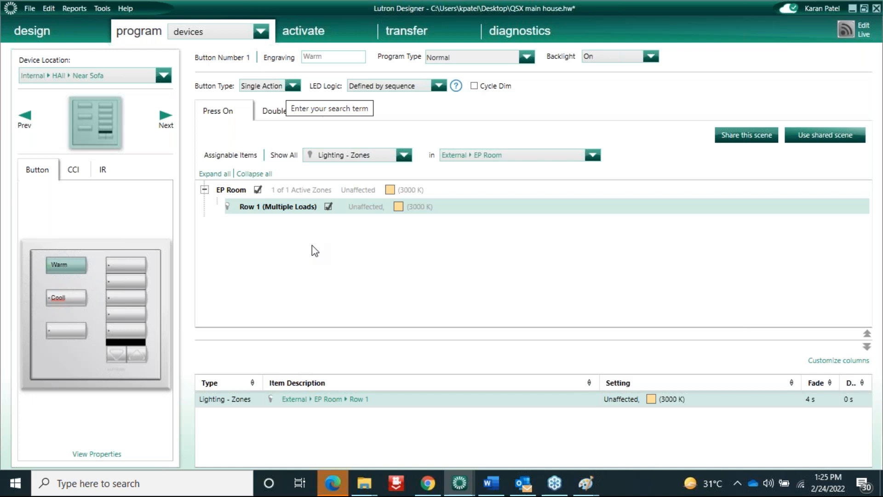
pyautogui.click(388, 201)
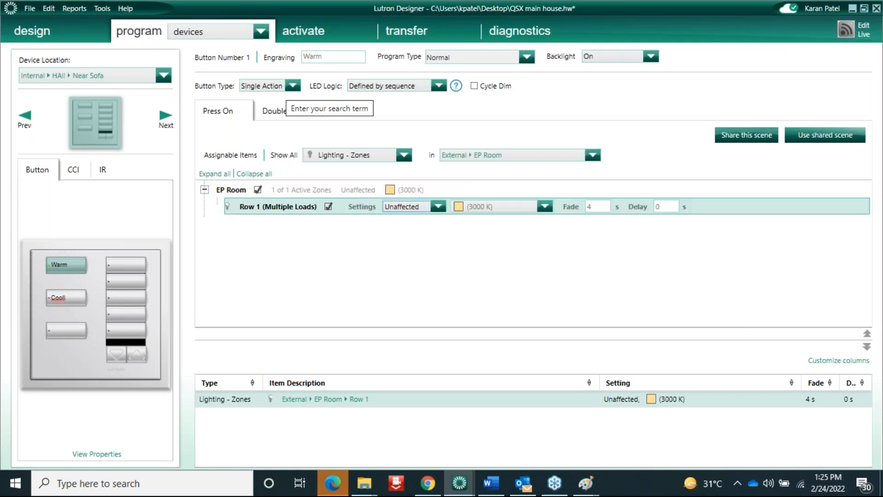
pyautogui.click(73, 301)
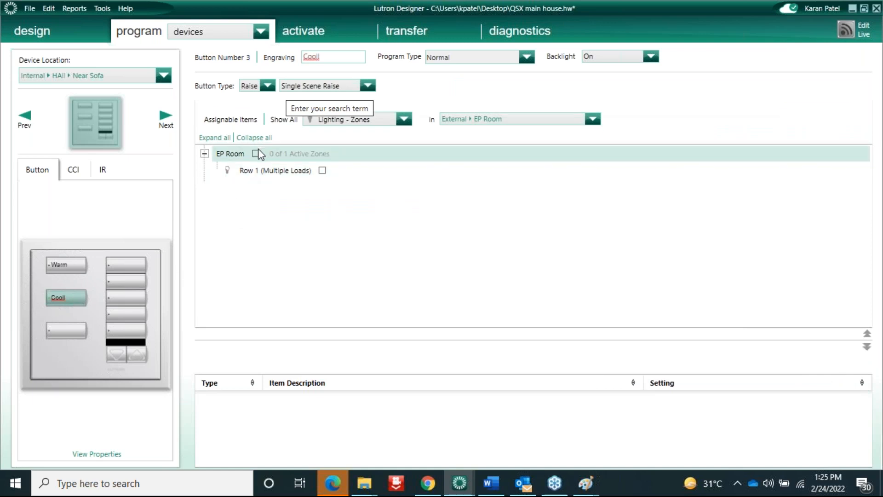
# Make Cooll a single-action button setting EP Room Row 1 to Unaffected at 5000 K
pyautogui.click(256, 154)
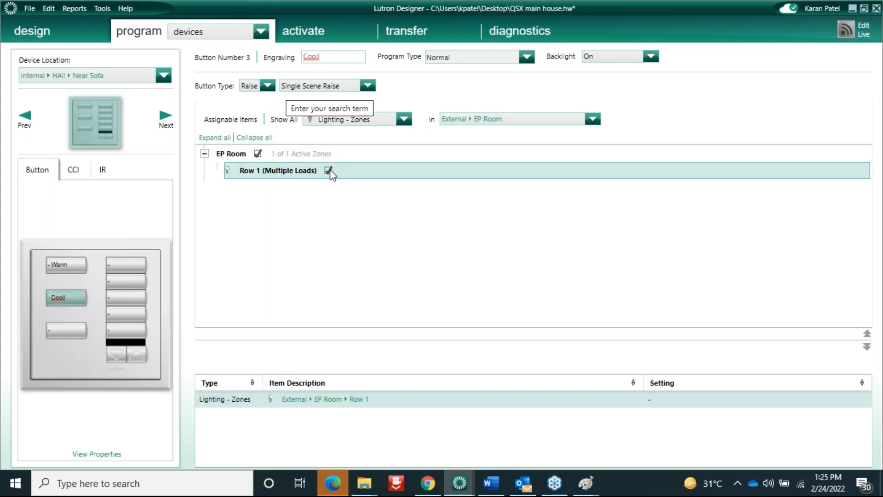
pyautogui.click(272, 89)
pyautogui.click(270, 98)
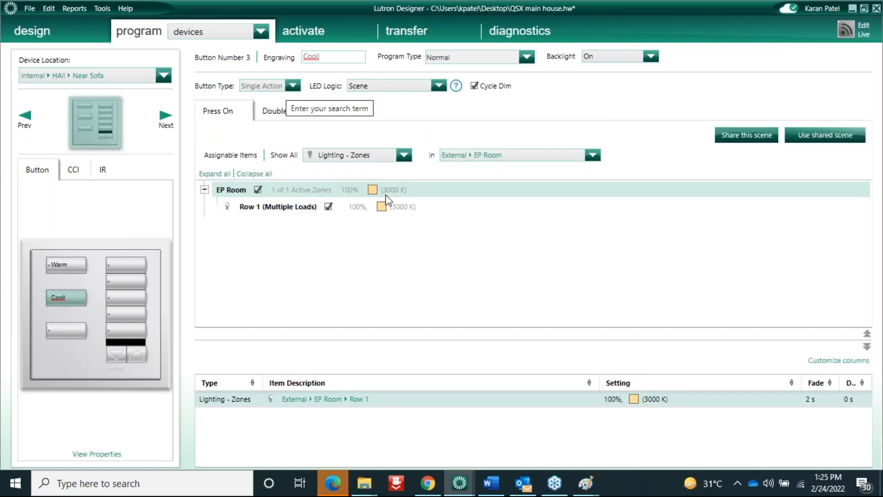
pyautogui.click(391, 206)
pyautogui.click(439, 207)
pyautogui.click(412, 218)
pyautogui.click(545, 206)
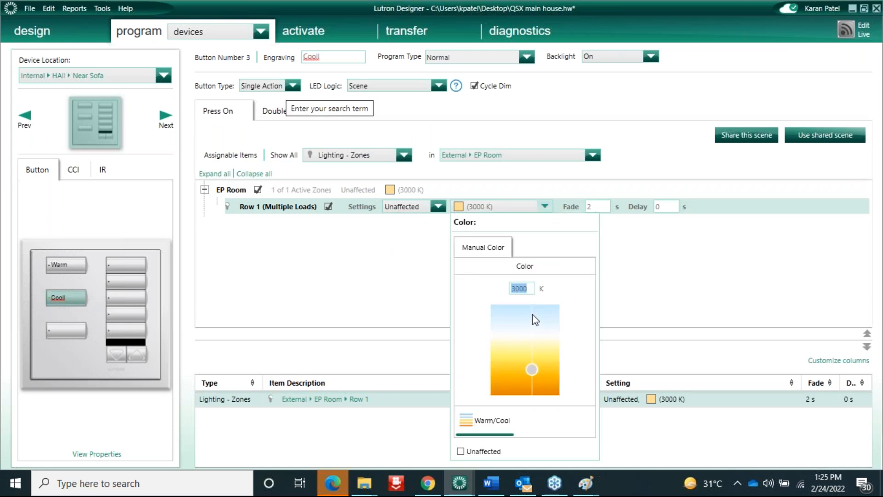
pyautogui.write('5000')
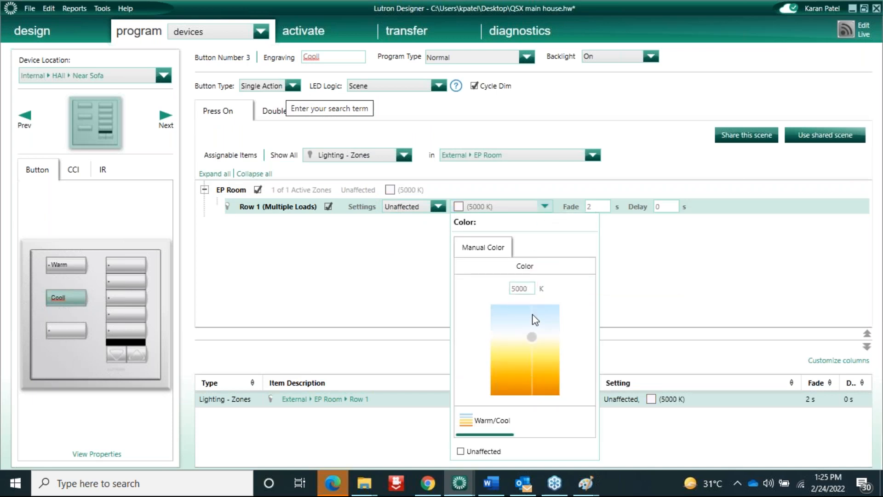
pyautogui.press('Return')
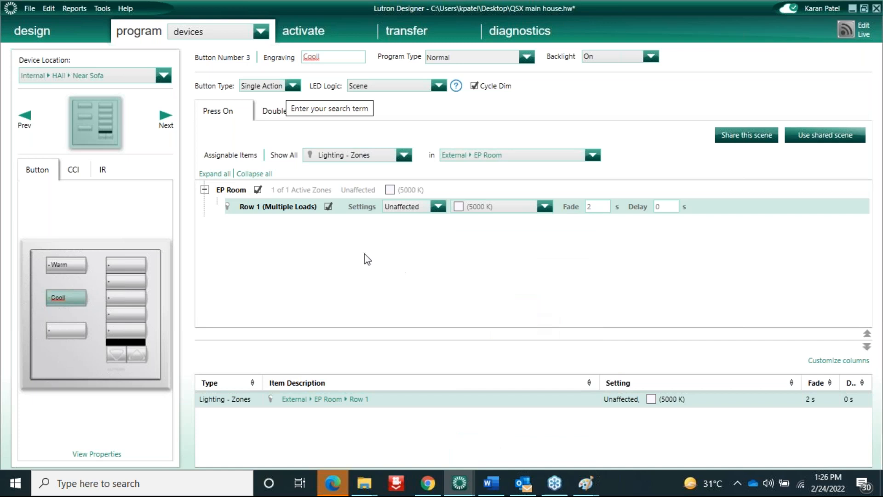
# Review the Warm and Cool buttons' programming, then go to device activation
pyautogui.click(65, 265)
pyautogui.click(66, 298)
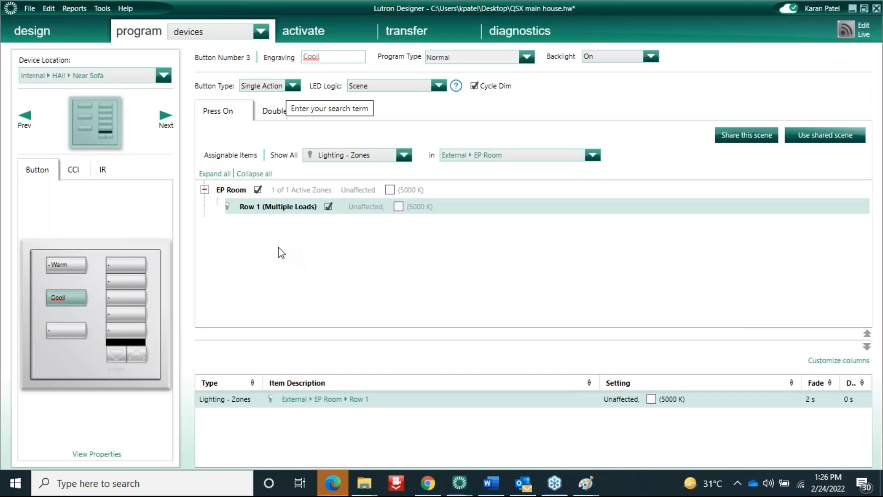
pyautogui.click(303, 32)
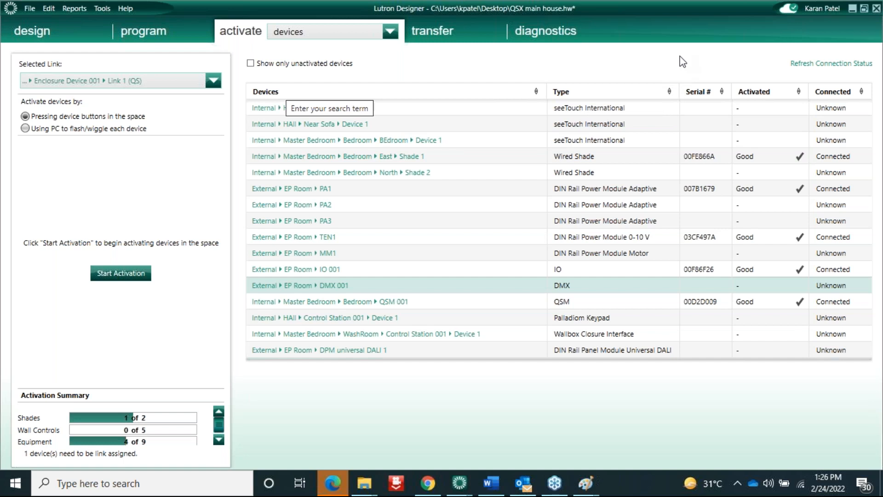
# Delete the PA1 power module's serial number so it shows unactivated, with equipment at 3 of 9
pyautogui.doubleClick(718, 270)
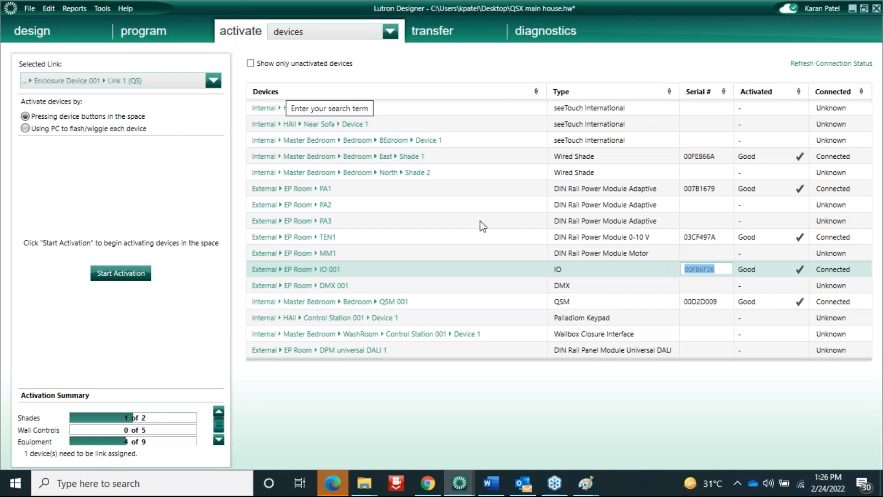
pyautogui.click(354, 190)
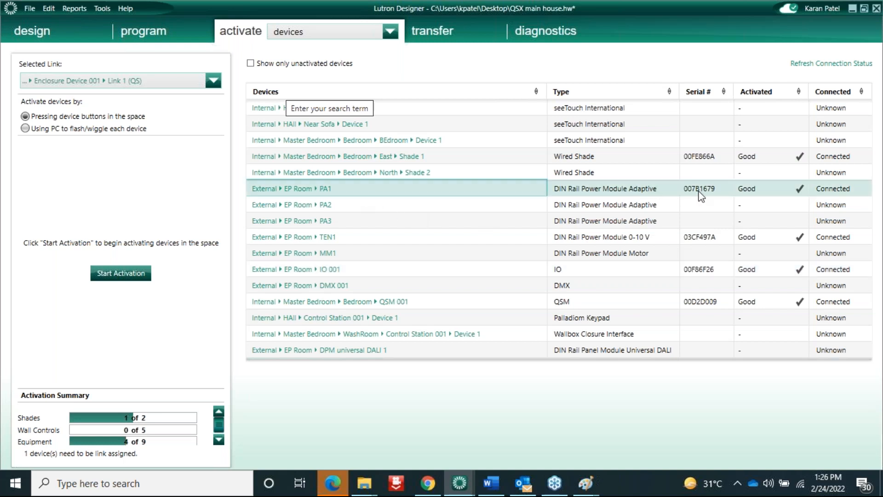
pyautogui.doubleClick(725, 192)
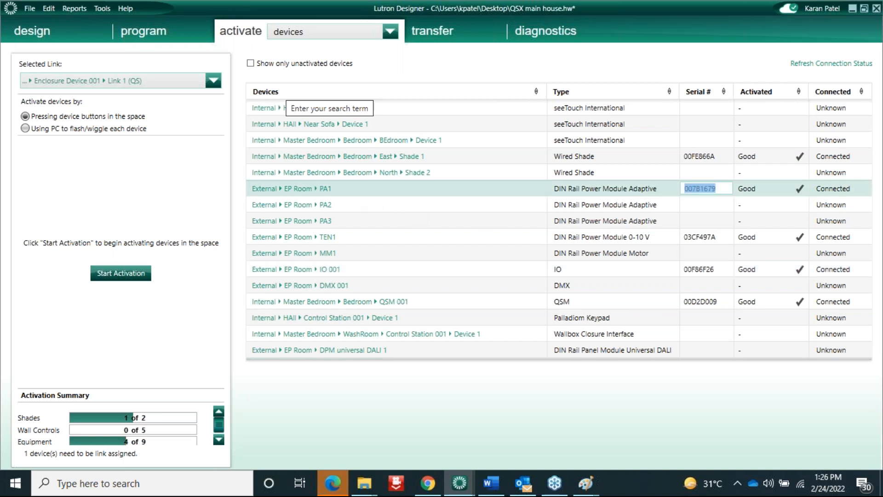
pyautogui.press('BackSpace')
pyautogui.click(523, 189)
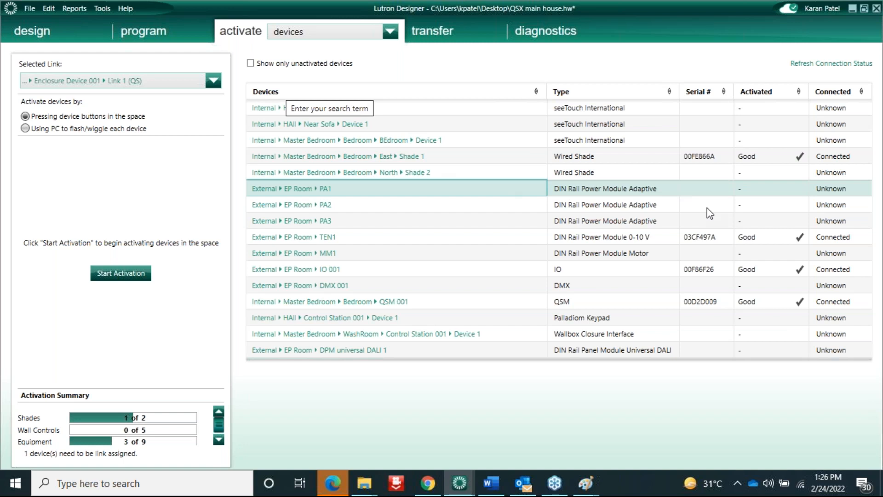
pyautogui.click(695, 191)
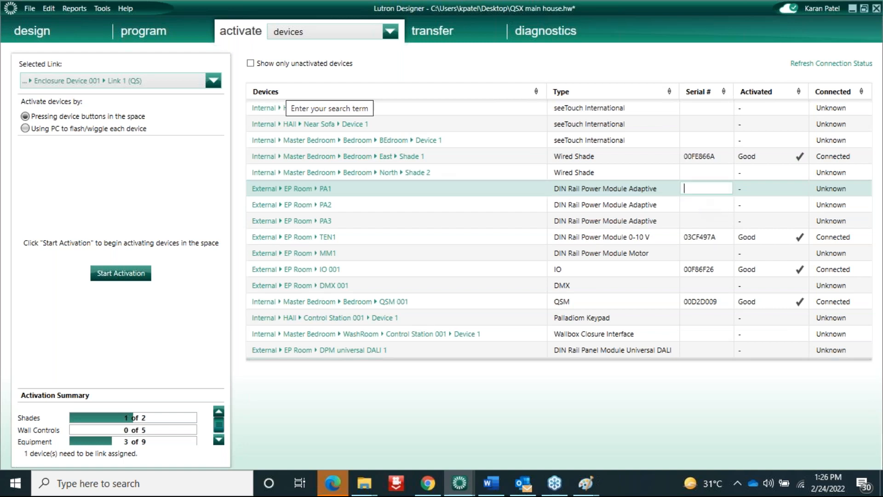
pyautogui.click(463, 191)
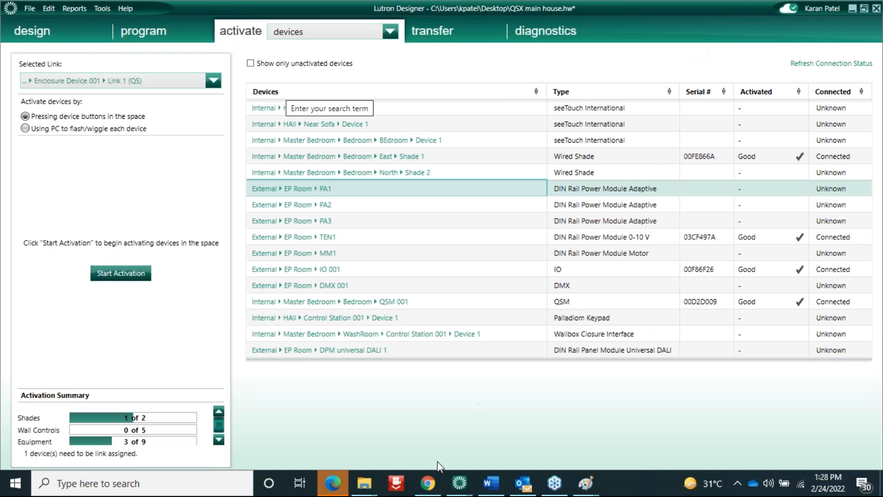
# Open the Lutron's Lighting Control Institute bookmark in a new Chrome tab
pyautogui.click(428, 484)
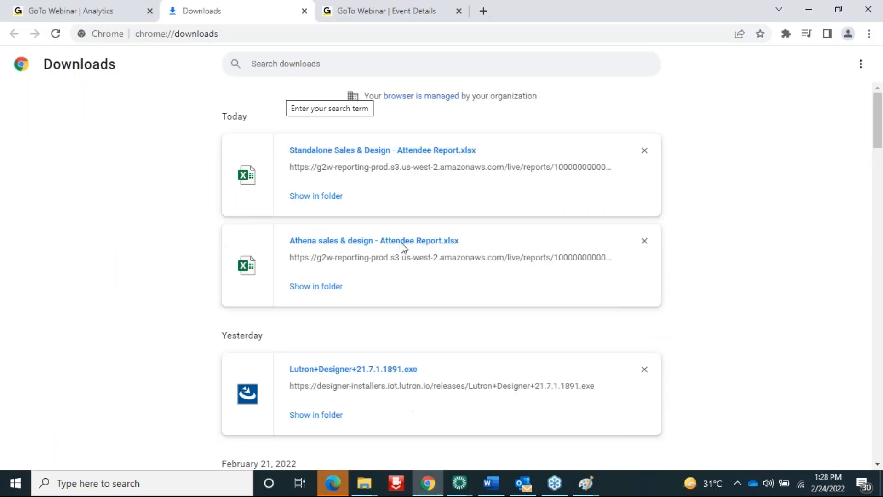
pyautogui.click(484, 10)
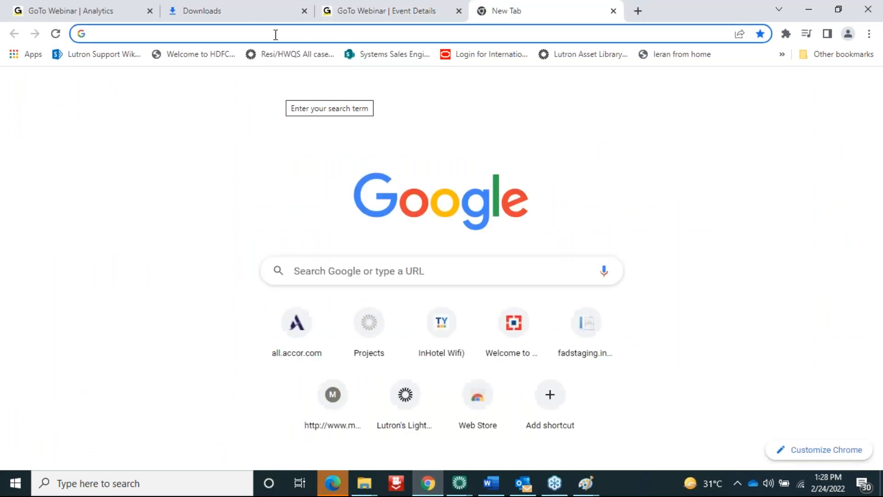
pyautogui.click(402, 35)
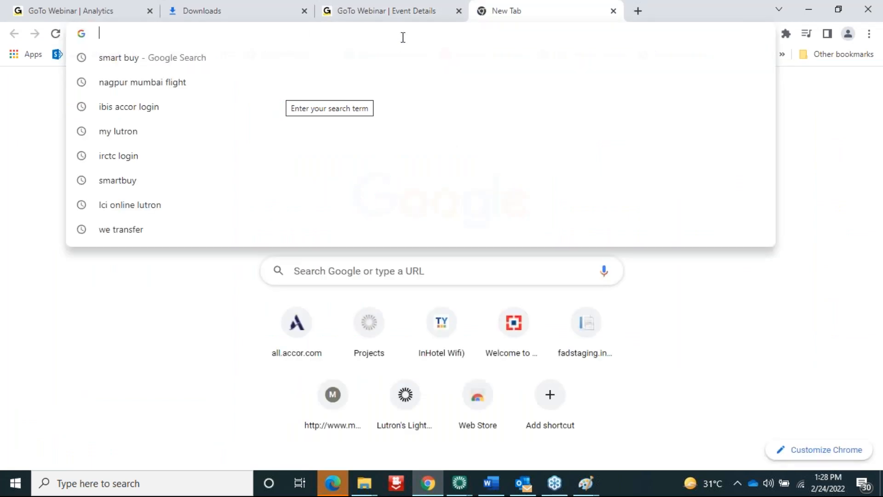
pyautogui.click(55, 307)
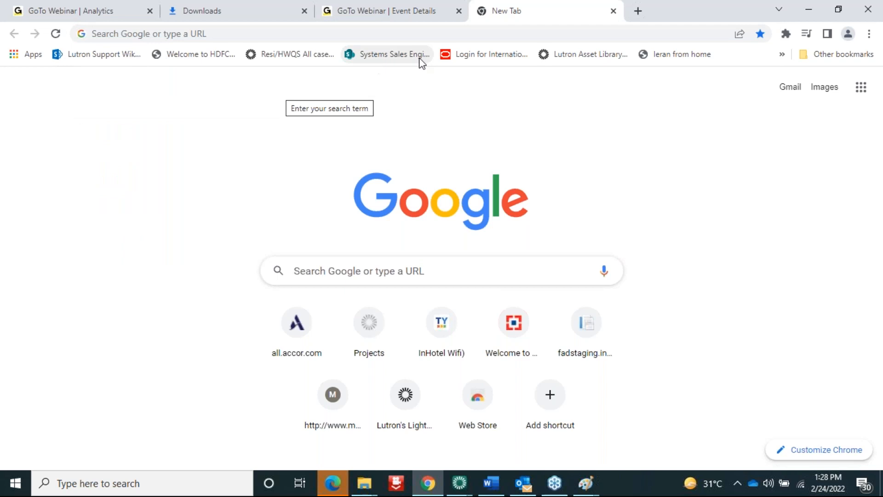
pyautogui.click(782, 55)
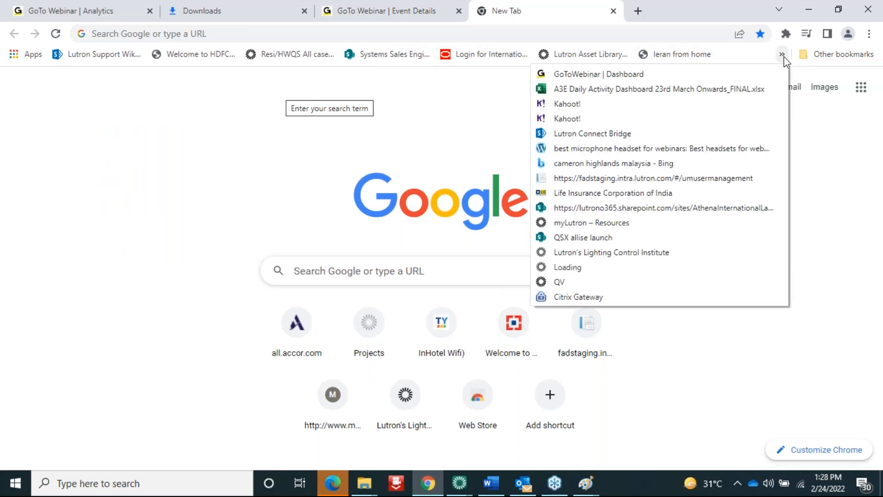
pyautogui.click(625, 252)
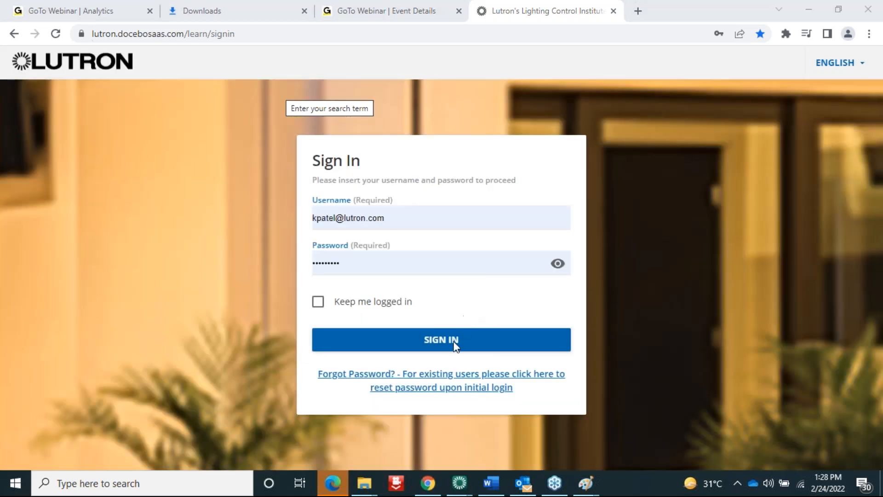
# Sign in to LCI Online with the saved credentials and open the Skill Development topics
pyautogui.click(454, 348)
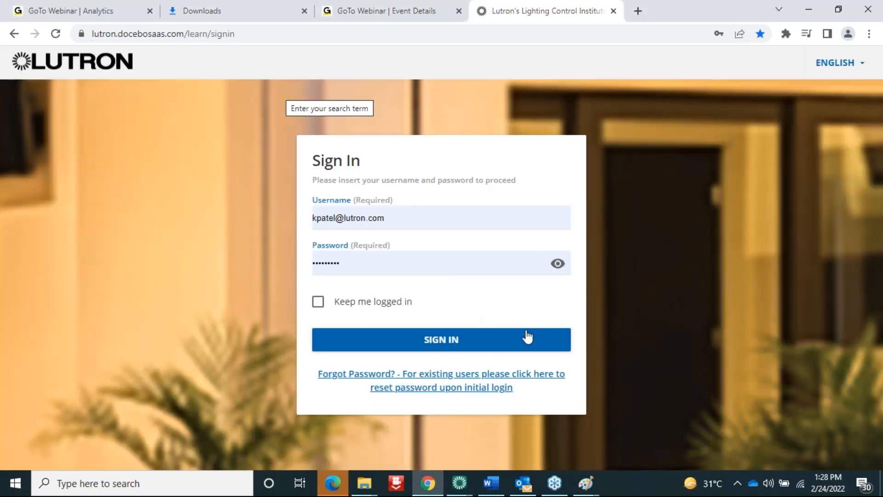
pyautogui.click(556, 338)
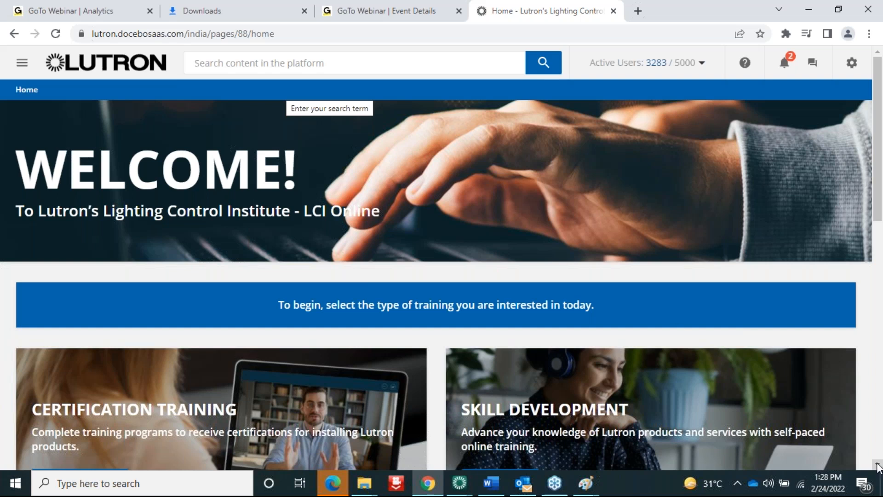
pyautogui.scroll(-6, 508, 115)
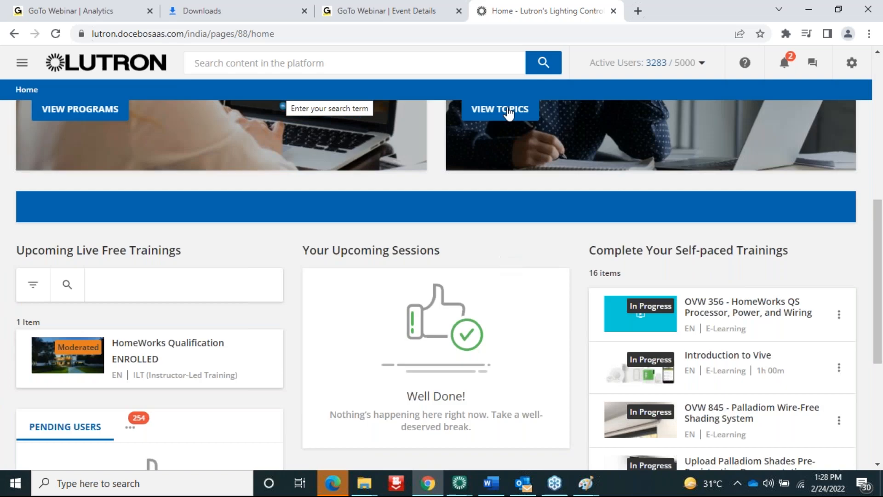
pyautogui.click(508, 114)
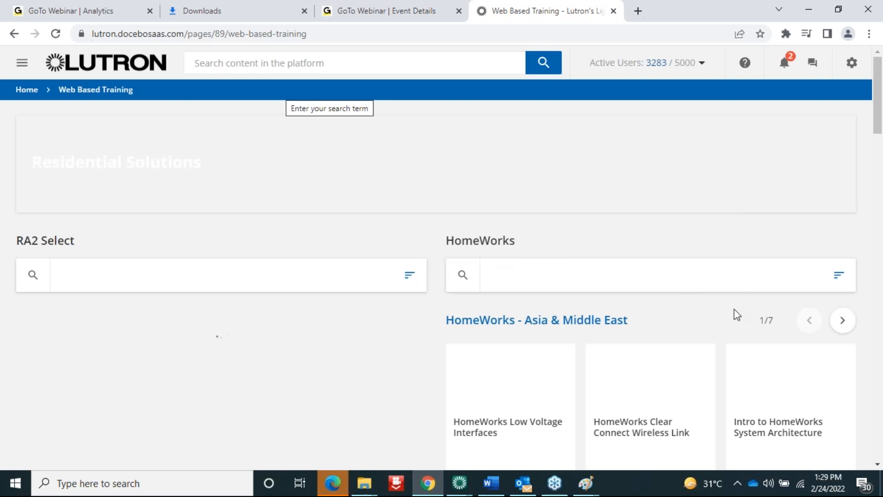
# Browse the HomeWorks - Asia & Middle East courses to find DALI in HomeWorks and HomeWorks DALI Advanced
pyautogui.click(843, 324)
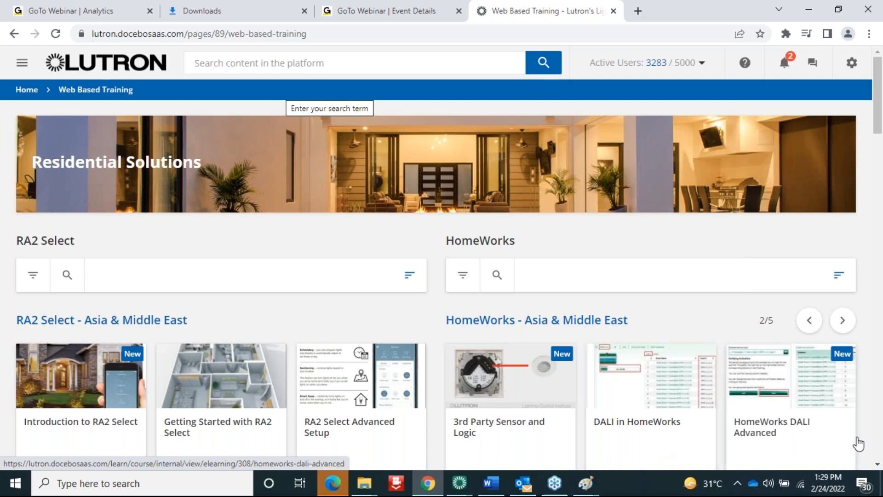
pyautogui.click(877, 464)
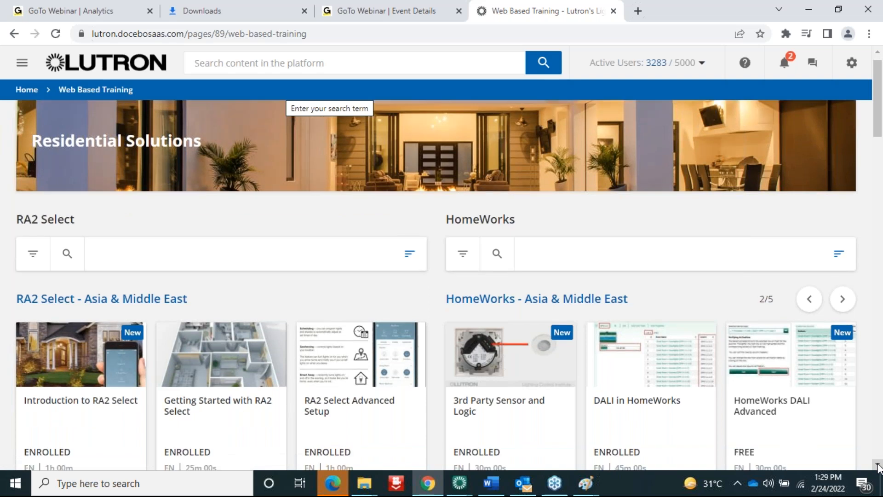
pyautogui.click(878, 465)
pyautogui.click(877, 465)
pyautogui.click(878, 464)
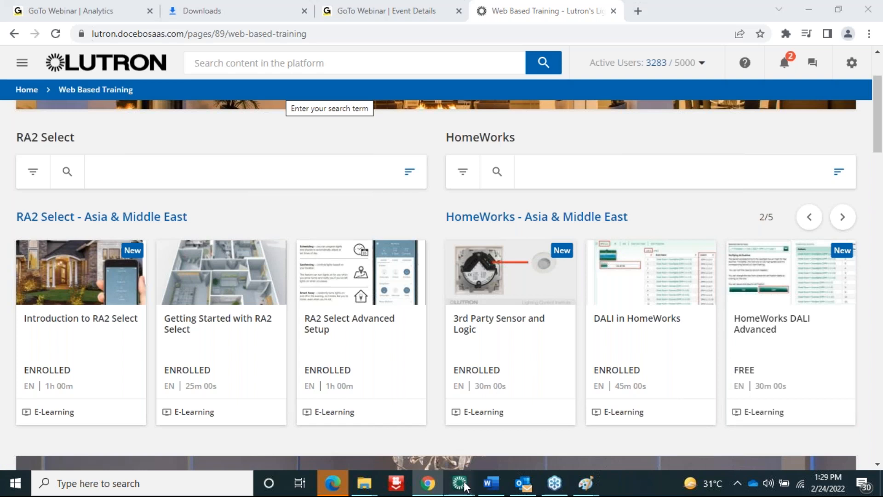
pyautogui.moveTo(460, 483)
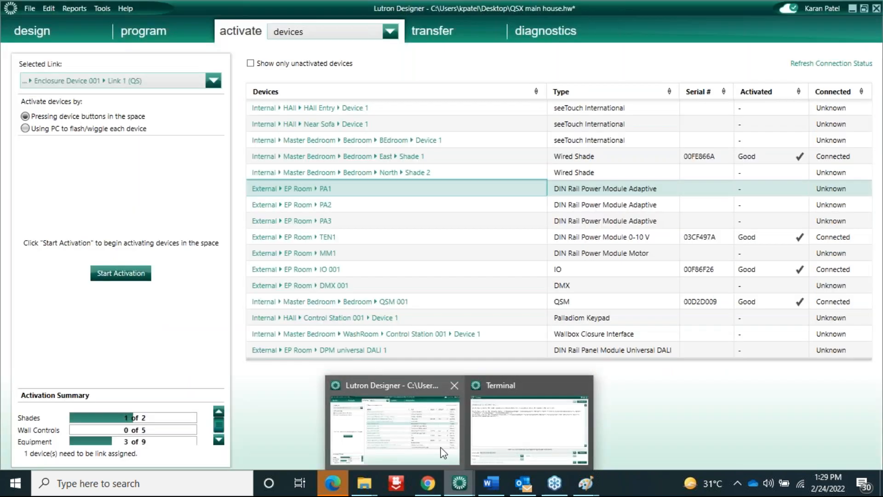
# Return to the Lutron Designer project and switch back to programming to list its pages
pyautogui.click(456, 451)
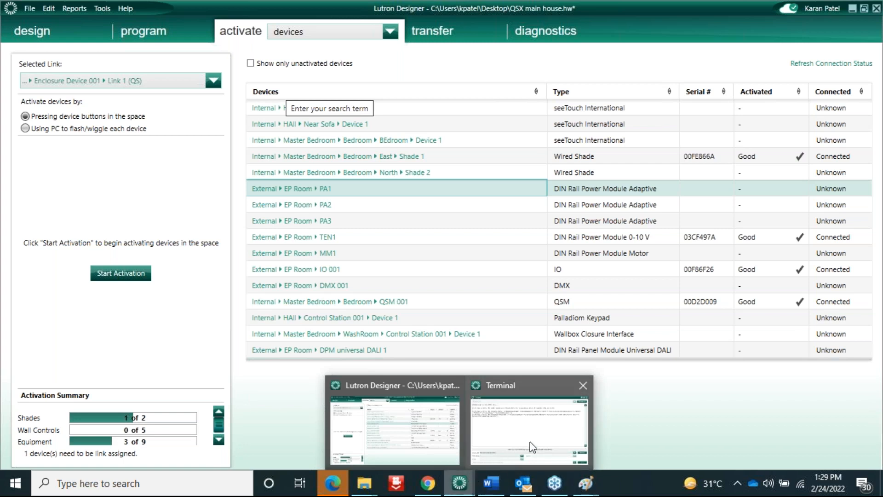
pyautogui.moveTo(494, 443)
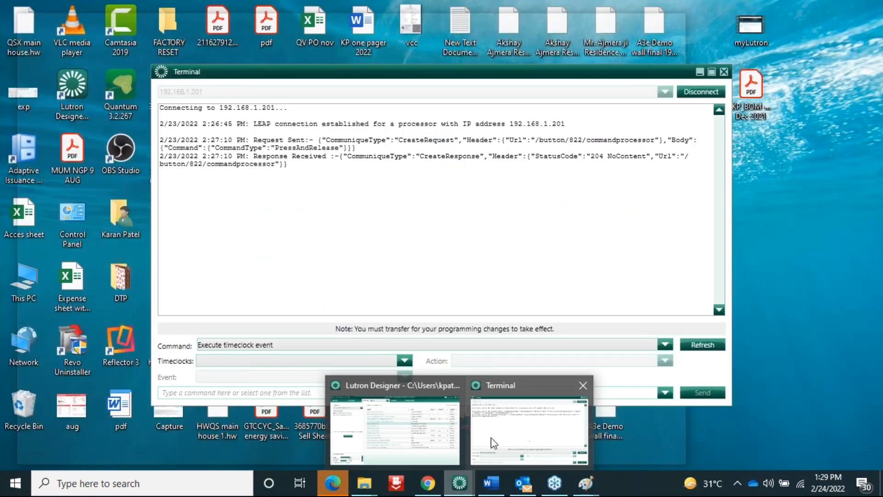
pyautogui.click(430, 449)
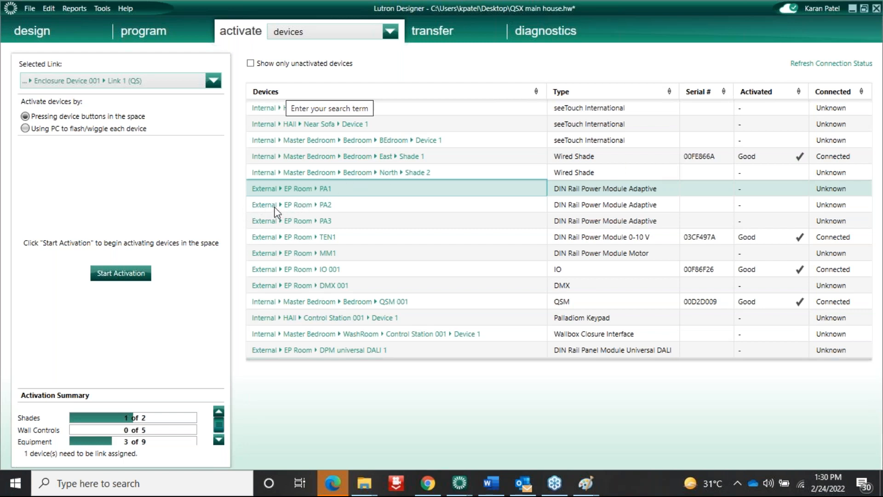
pyautogui.click(294, 32)
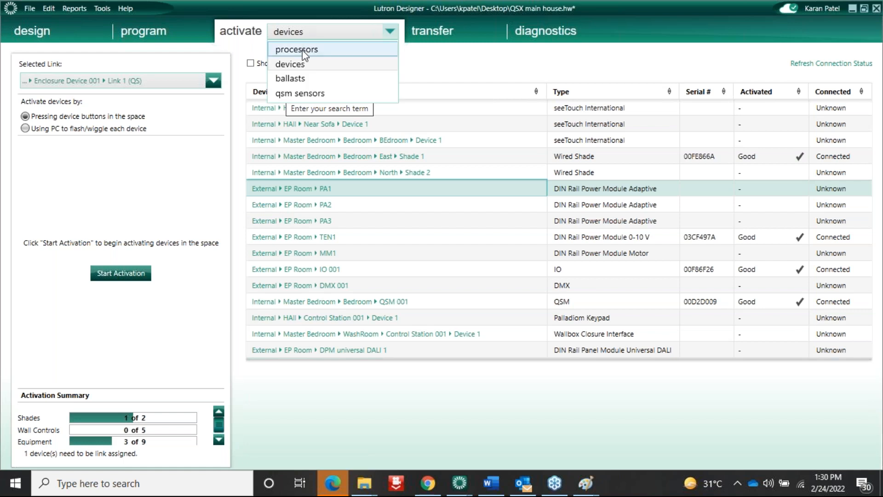
pyautogui.click(276, 63)
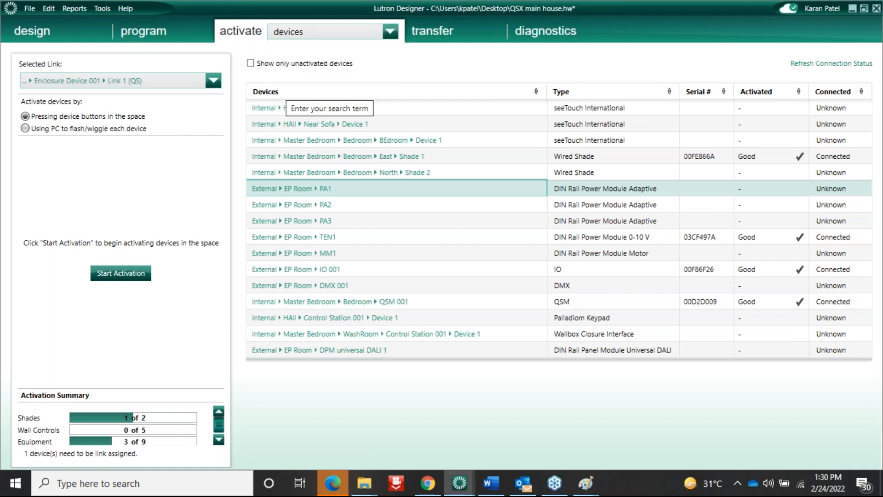
pyautogui.click(143, 31)
pyautogui.click(216, 31)
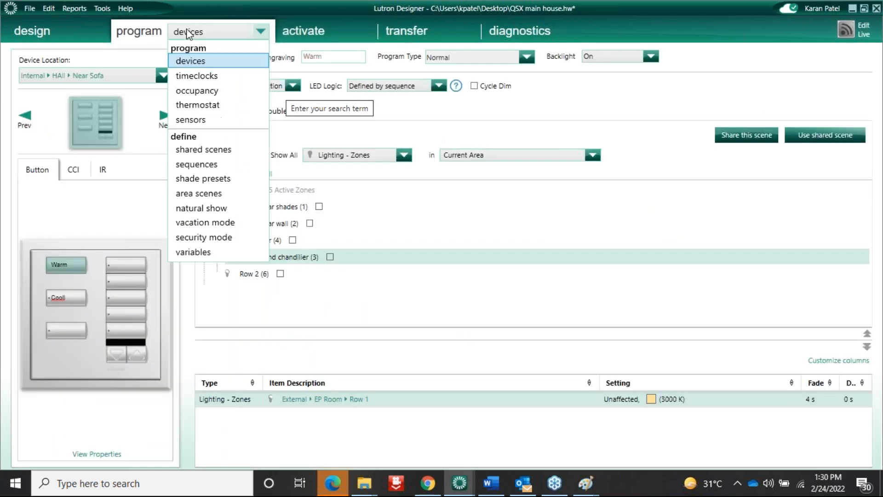
# Create a new timeclock named 'colour tunning'
pyautogui.click(197, 76)
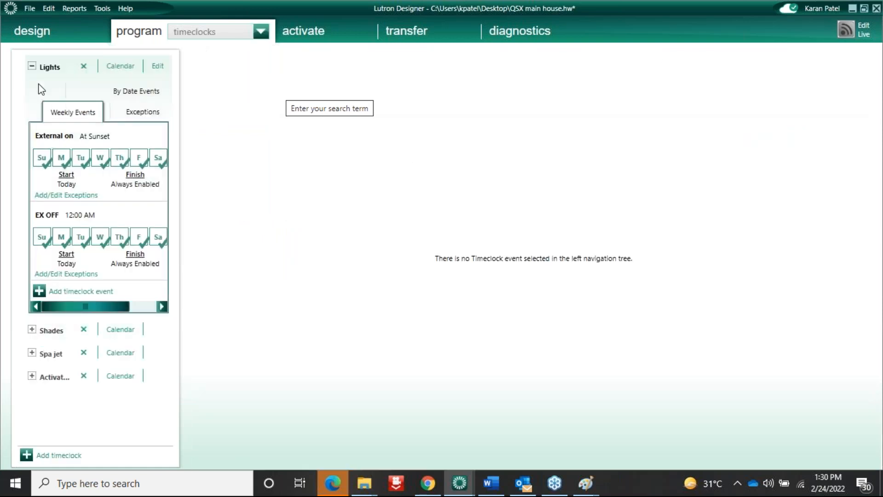
pyautogui.click(32, 66)
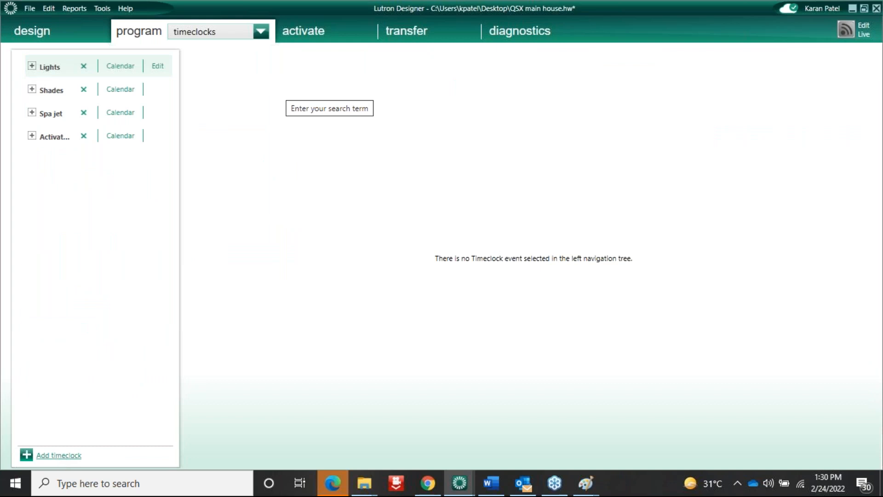
pyautogui.click(59, 455)
pyautogui.write('colour')
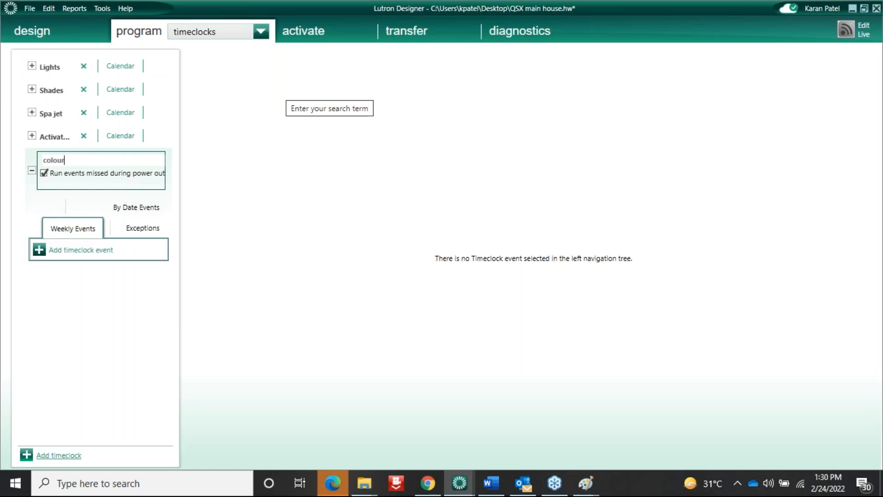
pyautogui.write(' tunnin')
pyautogui.write('g')
pyautogui.click(82, 257)
# Add three sunset events to the colour tunning timeclock
pyautogui.click(71, 226)
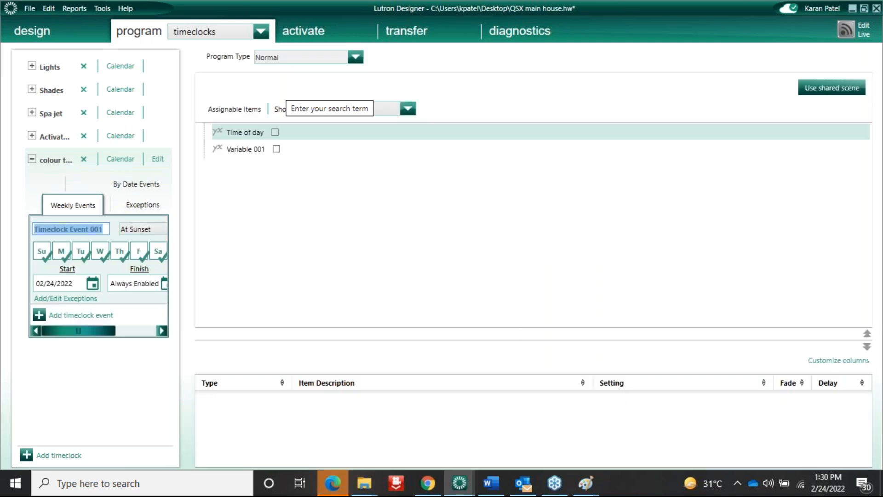
pyautogui.click(78, 316)
pyautogui.click(87, 396)
pyautogui.click(67, 233)
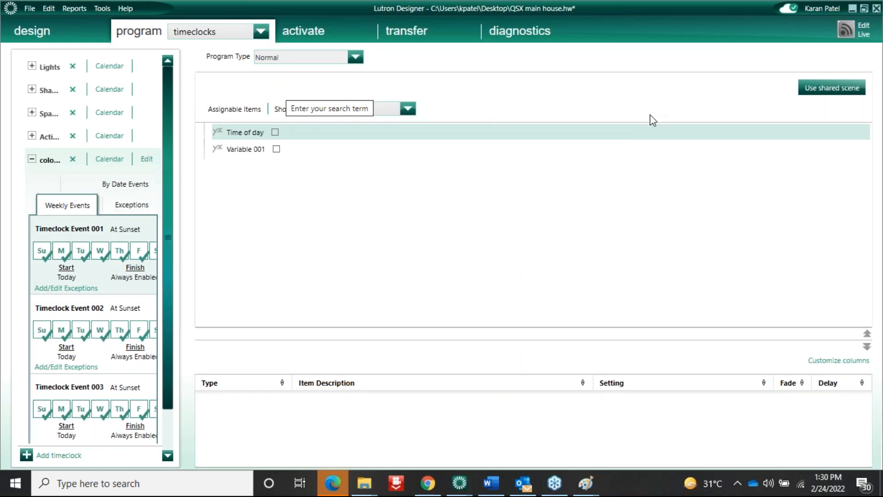
# Assign External > EP Room > Row 1 to Event 001 at 100% and 3000 K
pyautogui.click(409, 109)
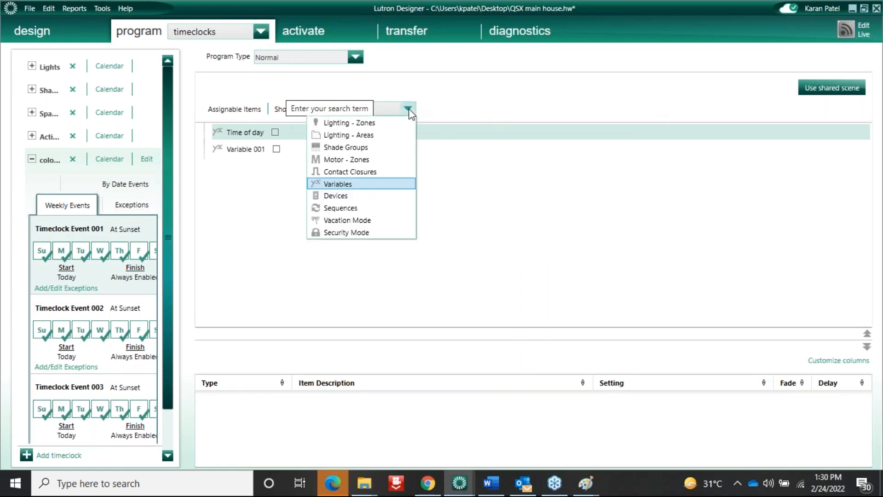
pyautogui.click(347, 123)
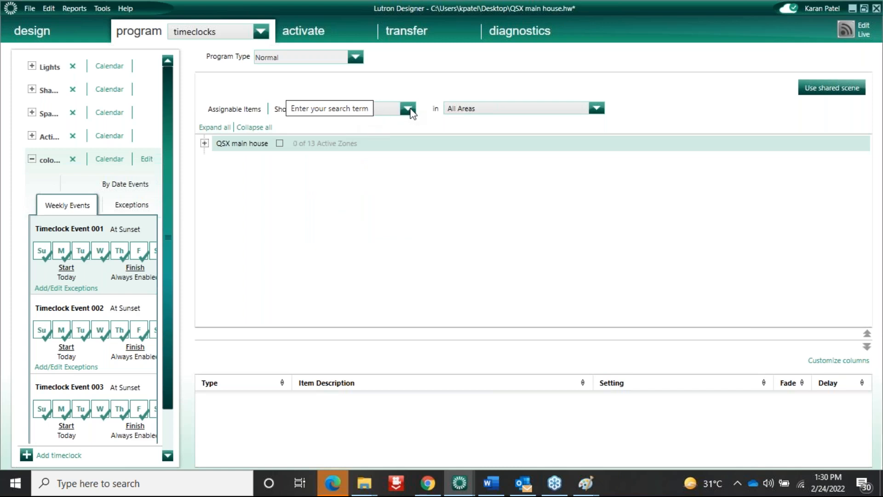
pyautogui.click(205, 143)
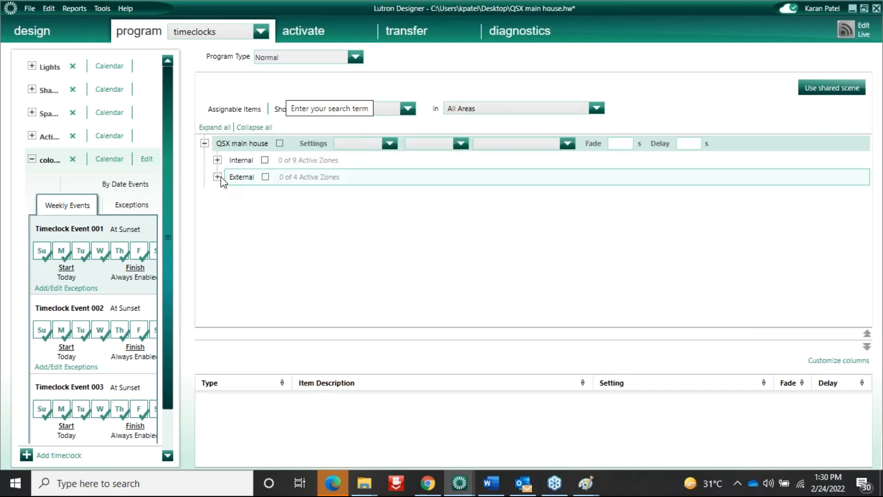
pyautogui.click(218, 176)
pyautogui.click(230, 244)
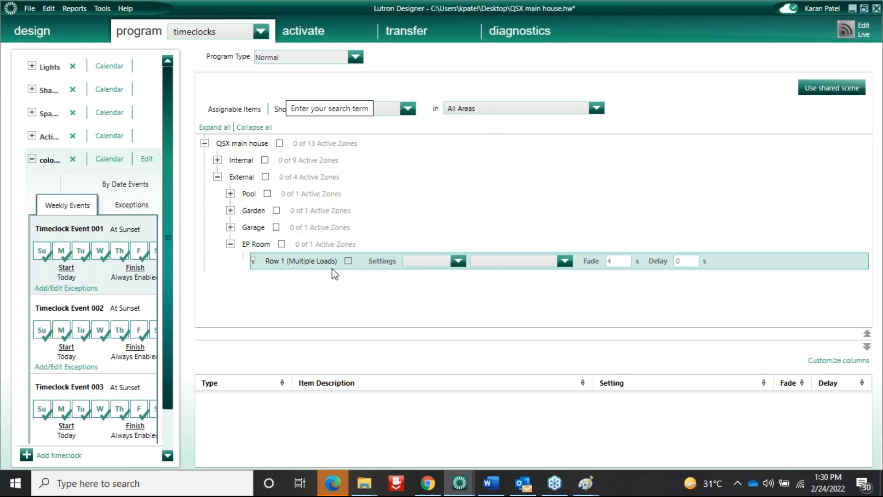
pyautogui.click(348, 260)
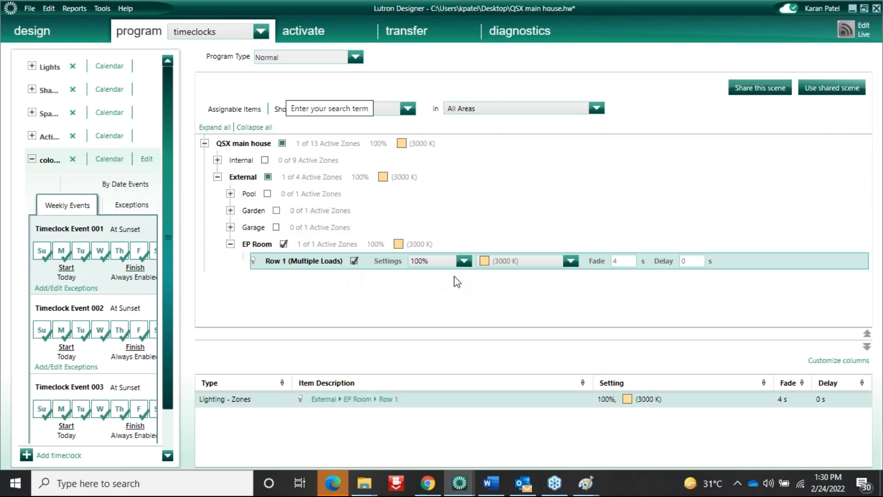
pyautogui.click(619, 262)
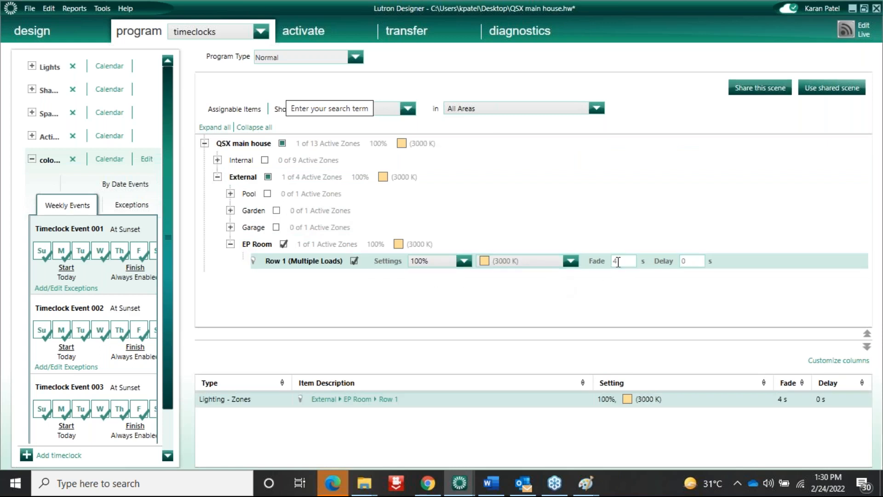
pyautogui.click(631, 288)
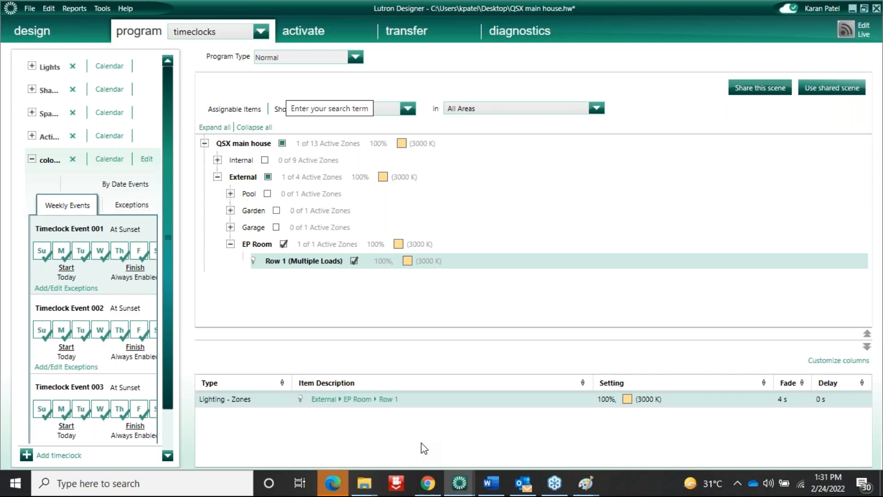
pyautogui.click(586, 58)
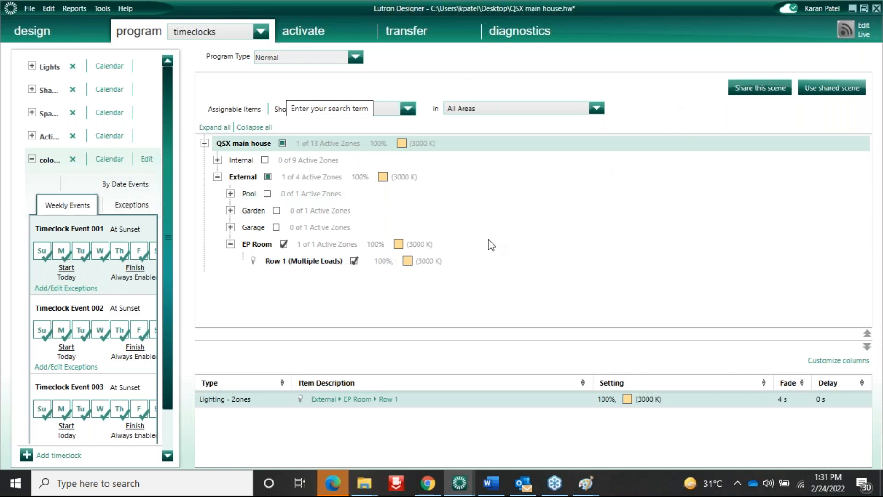
pyautogui.click(382, 260)
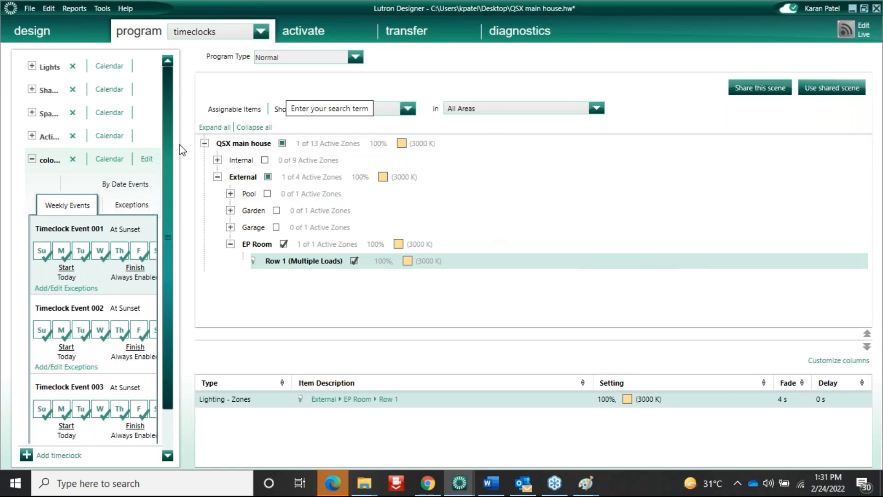
pyautogui.click(260, 32)
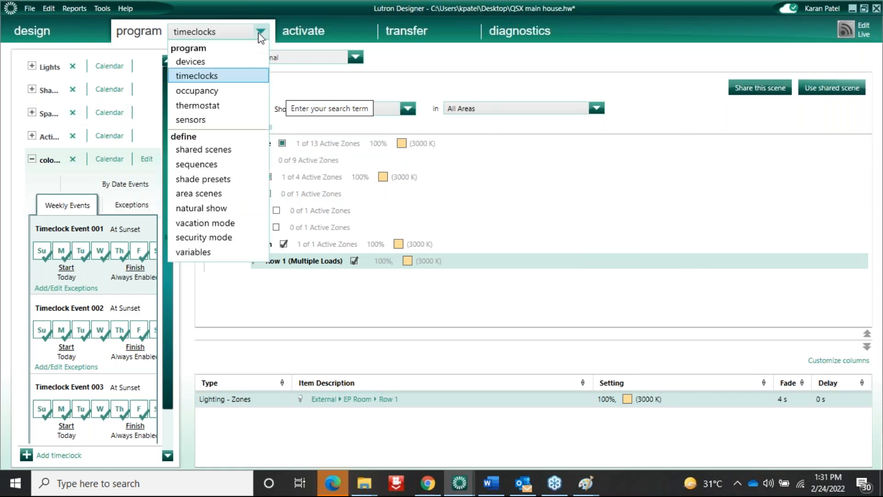
# Engrave keypad button 6 as 'welcome' and make it a Time of day program
pyautogui.click(198, 65)
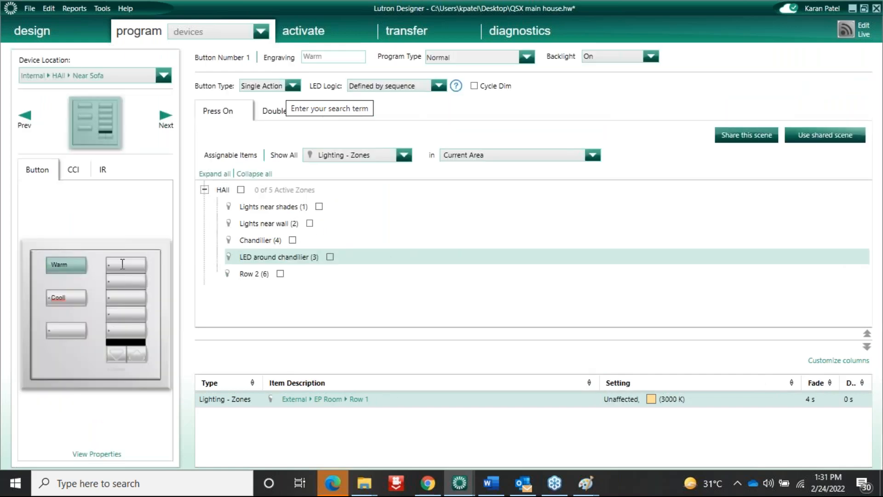
pyautogui.click(122, 264)
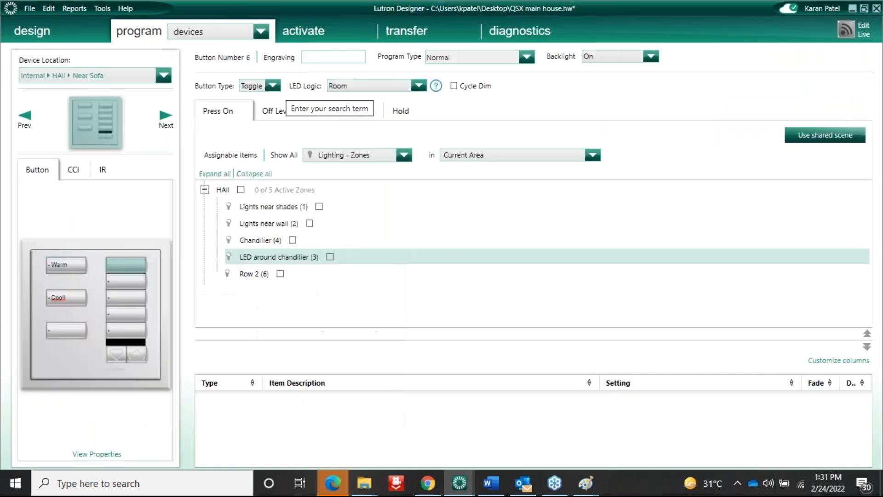
pyautogui.write('welcome')
pyautogui.click(459, 58)
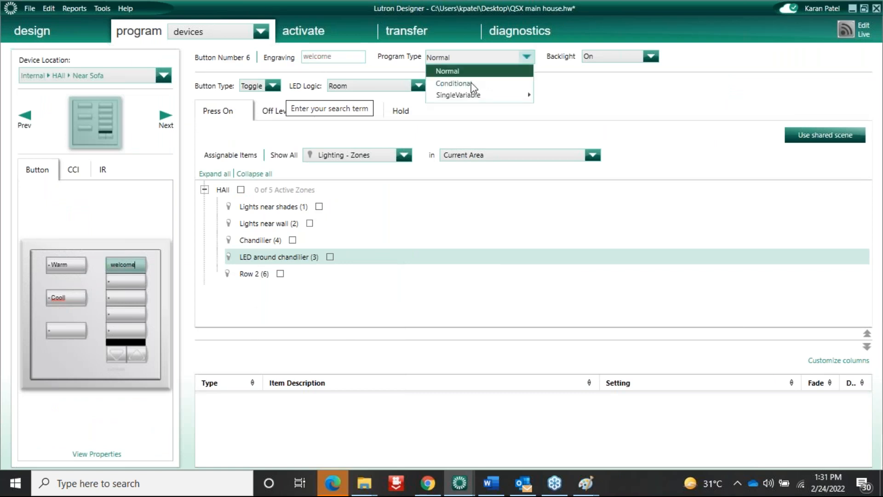
pyautogui.moveTo(506, 95)
pyautogui.click(553, 99)
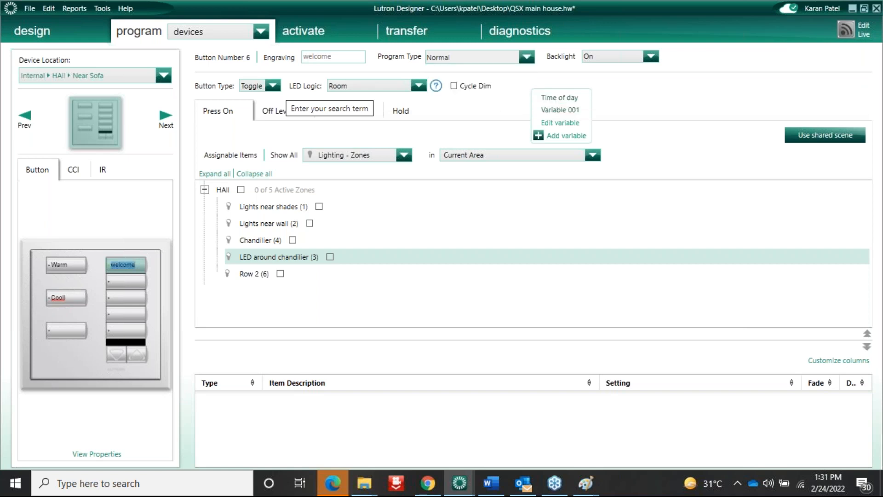
# Assign EP Room Row 1 to the Day scene at 5000 K
pyautogui.click(284, 247)
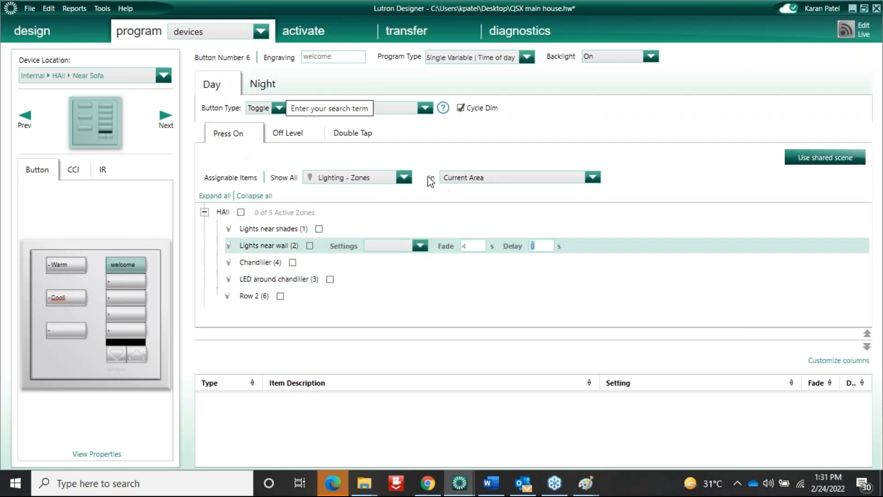
pyautogui.click(405, 178)
pyautogui.click(592, 177)
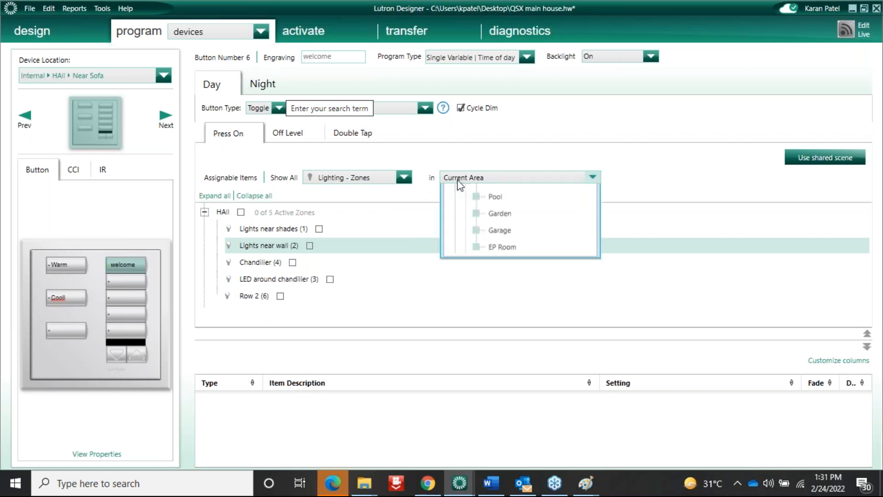
pyautogui.click(498, 398)
pyautogui.click(259, 228)
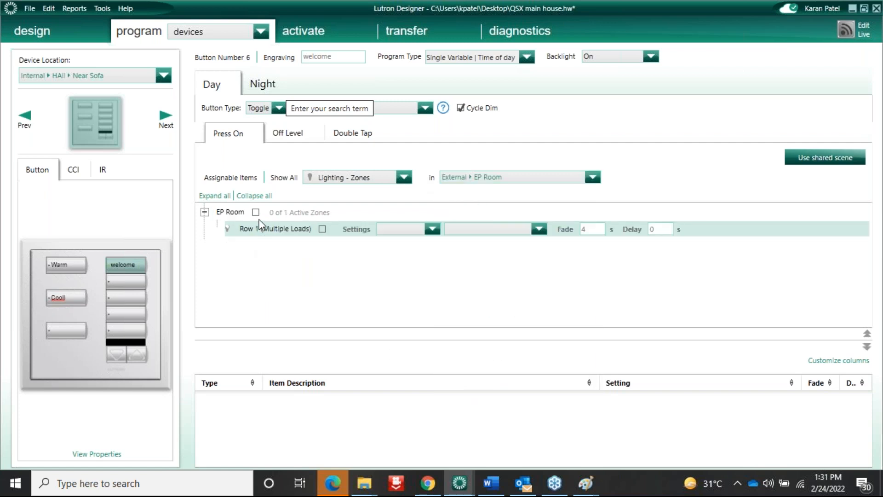
pyautogui.click(257, 213)
pyautogui.click(257, 212)
pyautogui.click(318, 233)
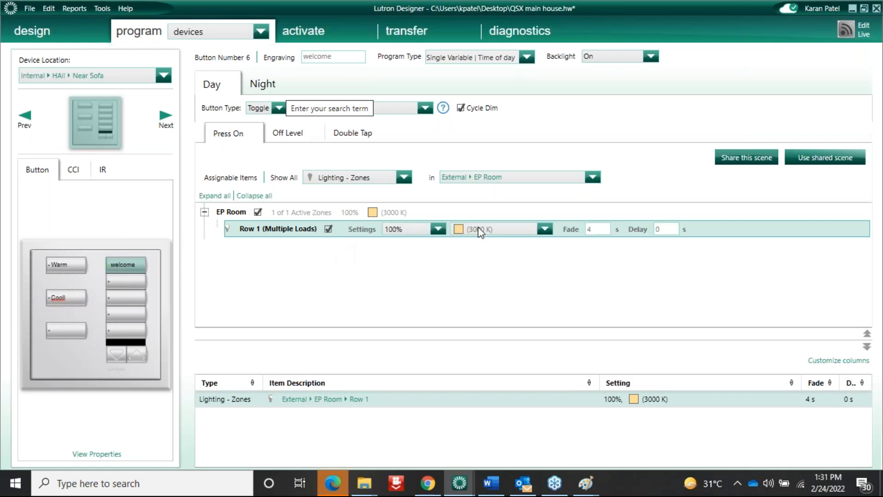
pyautogui.click(545, 230)
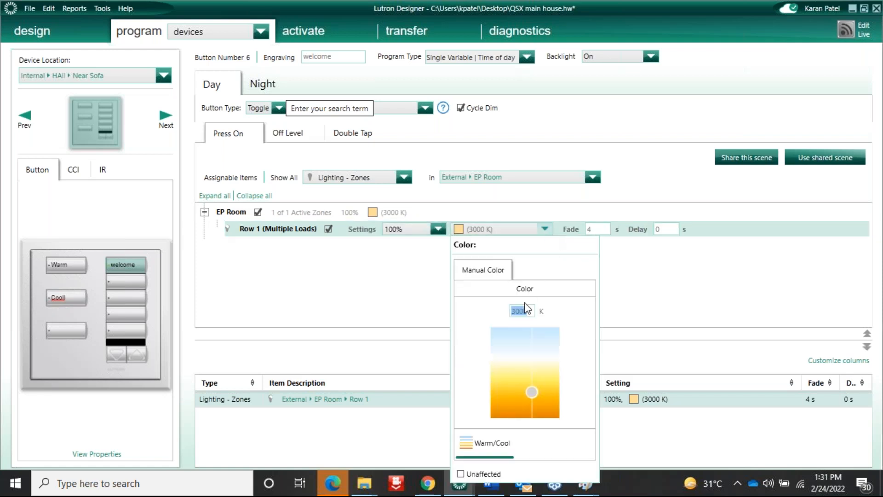
pyautogui.write('5000')
pyautogui.press('Return')
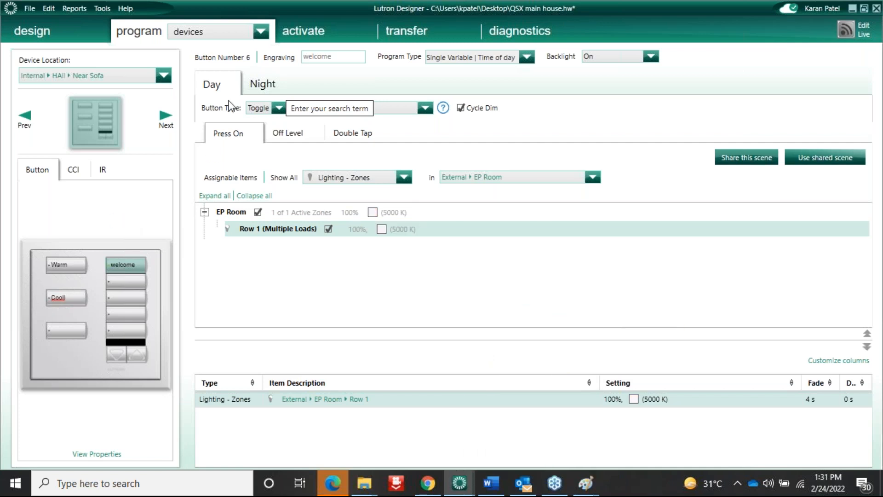
# Assign EP Room Row 1 to the Night scene at 3000 K and compare both scenes
pyautogui.click(264, 87)
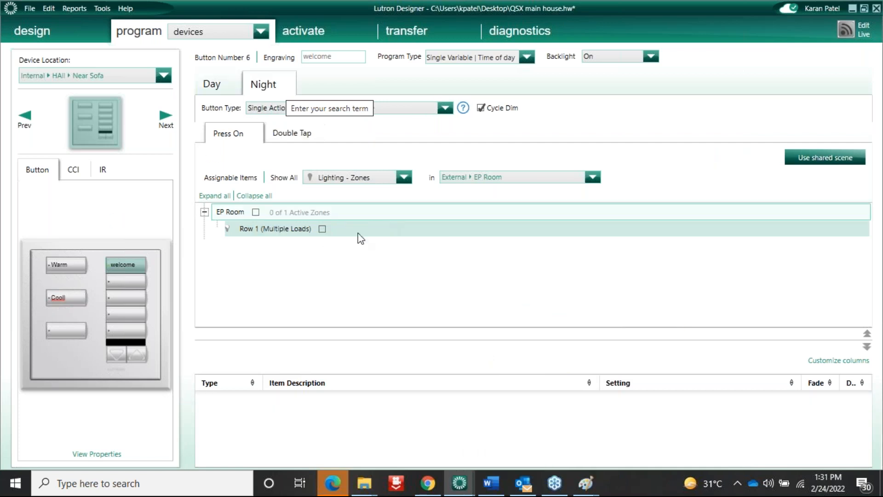
pyautogui.click(256, 212)
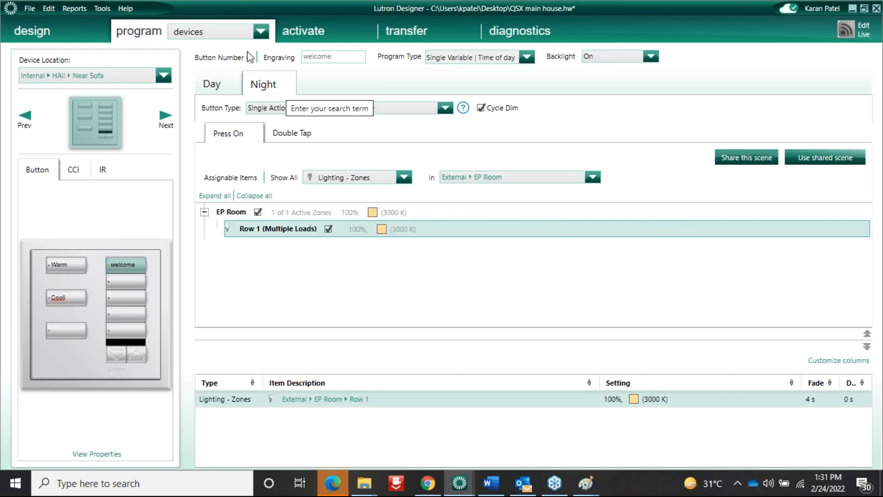
pyautogui.click(212, 87)
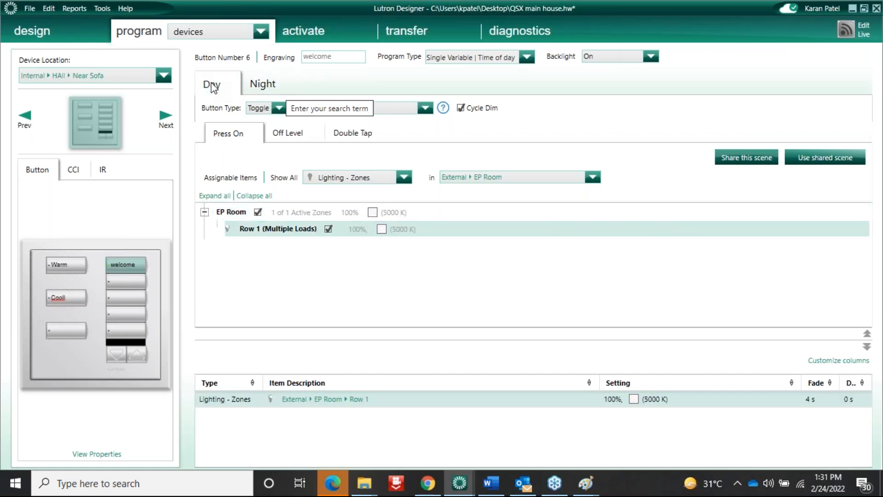
pyautogui.click(256, 86)
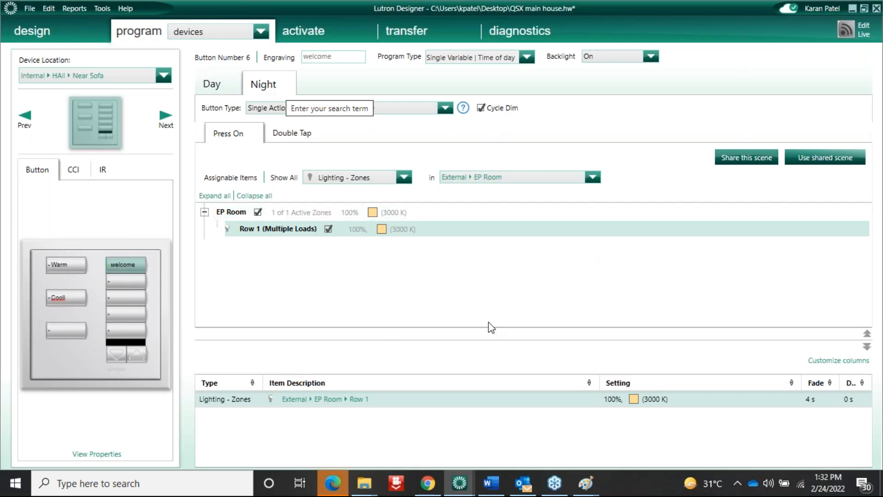
pyautogui.click(267, 212)
# Switch from Lutron Designer to the QSX programming Word document
pyautogui.click(263, 33)
pyautogui.click(244, 76)
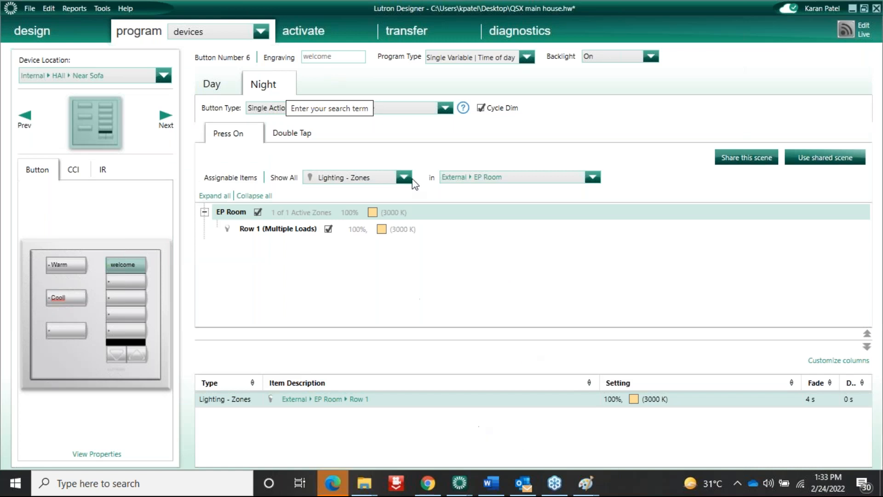
pyautogui.click(491, 484)
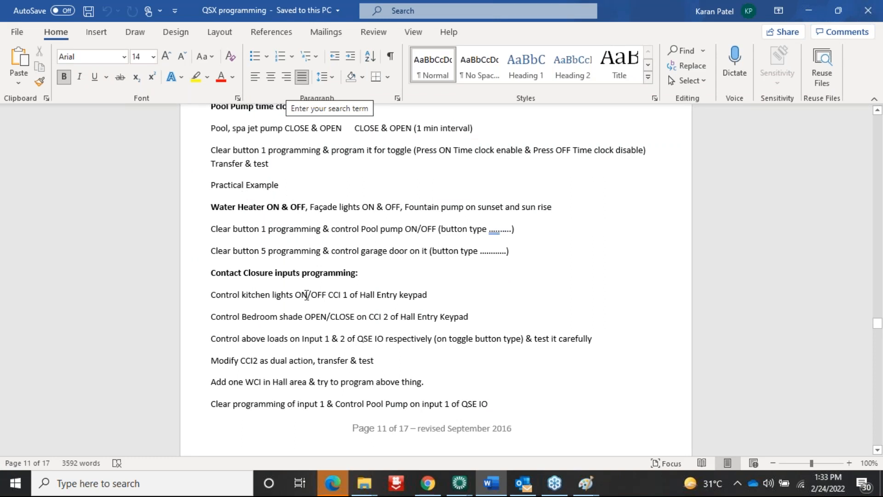
# Scroll the QSX programming notes to page 12, then return to the Lutron Designer window
pyautogui.click(879, 452)
pyautogui.click(879, 451)
pyautogui.click(879, 451)
pyautogui.click(880, 452)
pyautogui.click(879, 452)
pyautogui.click(879, 452)
pyautogui.click(879, 452)
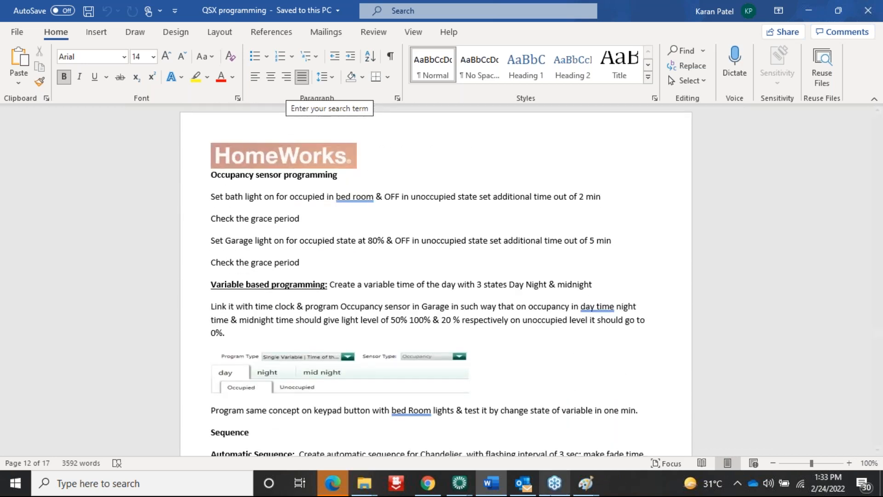
pyautogui.click(459, 483)
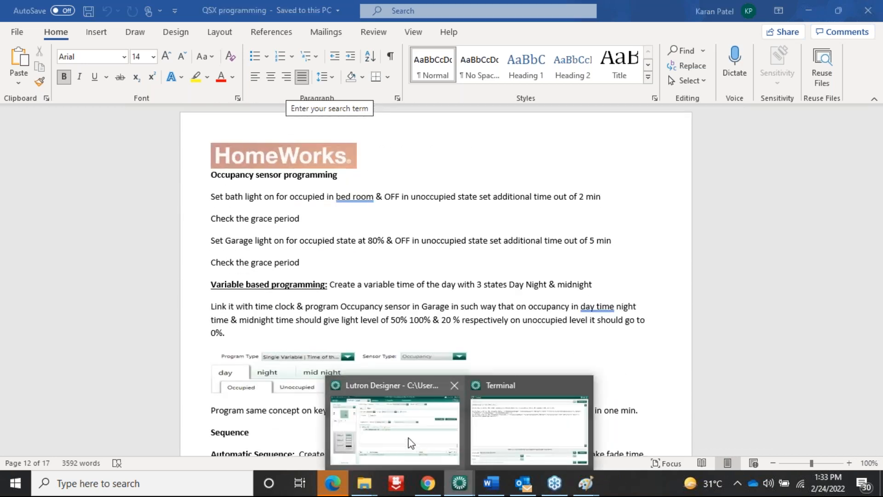
pyautogui.click(406, 440)
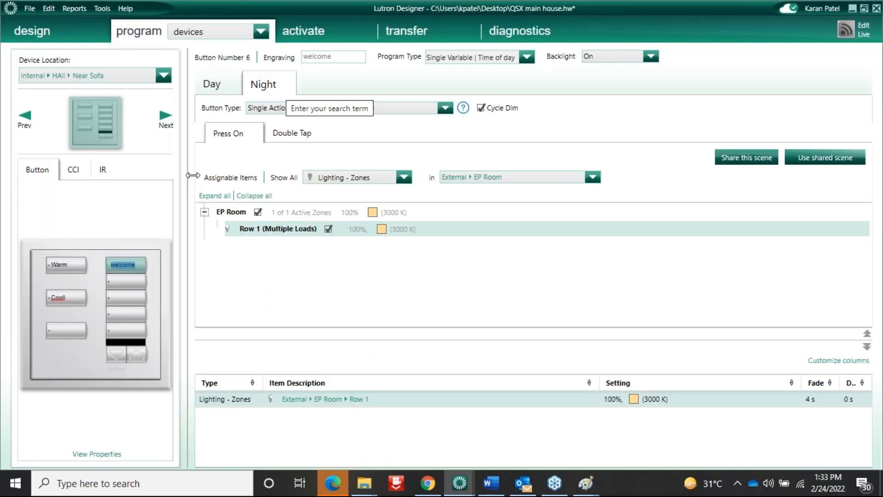
# Add zone Row 2 to EP Room loads and duplicate its load once
pyautogui.click(33, 31)
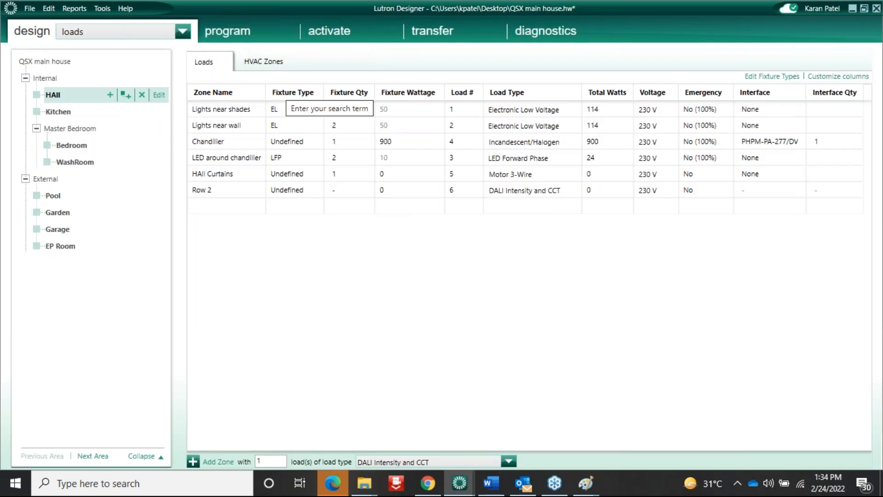
pyautogui.click(65, 248)
pyautogui.doubleClick(217, 162)
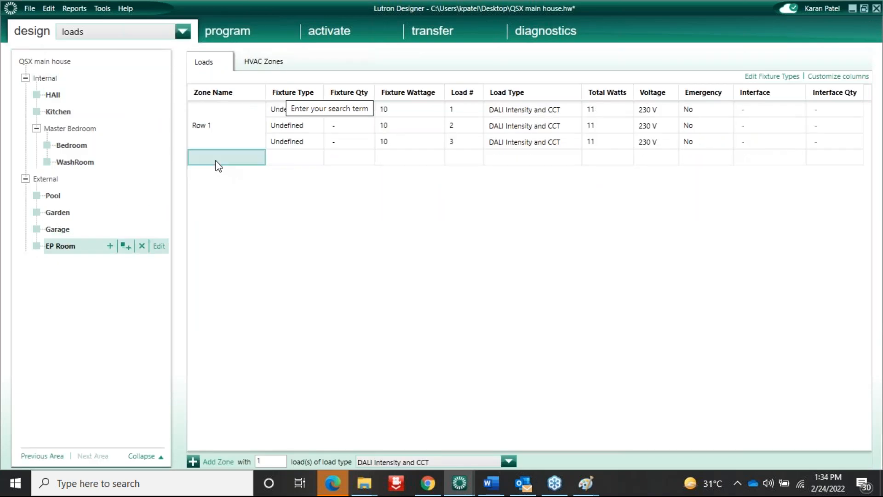
pyautogui.write('Row 2')
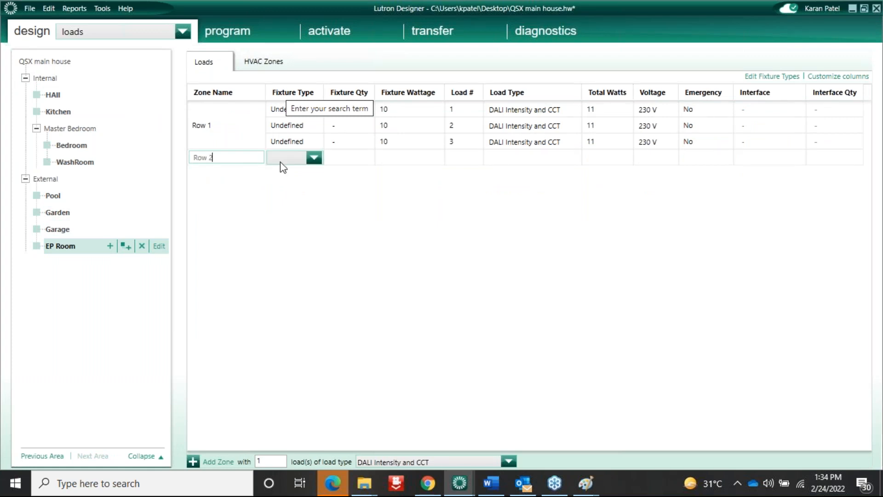
pyautogui.click(346, 171)
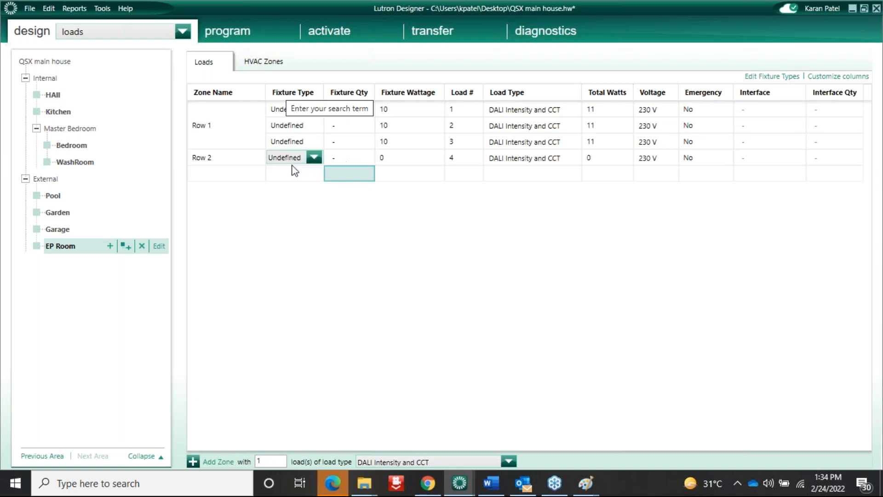
pyautogui.click(239, 160)
pyautogui.rightClick(237, 157)
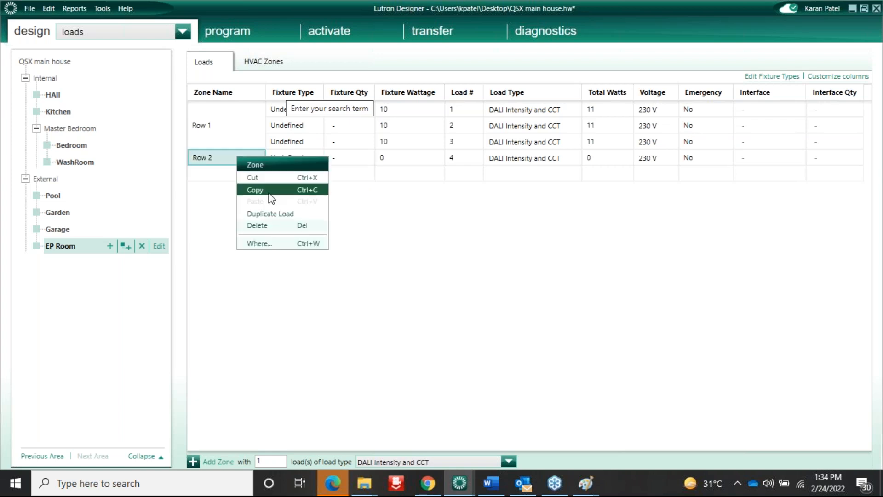
pyautogui.click(272, 213)
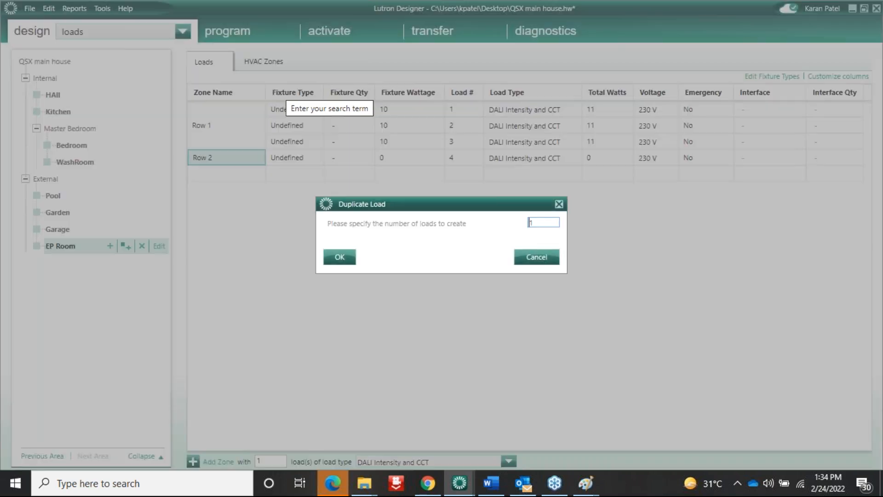
pyautogui.click(540, 223)
pyautogui.press('BackSpace')
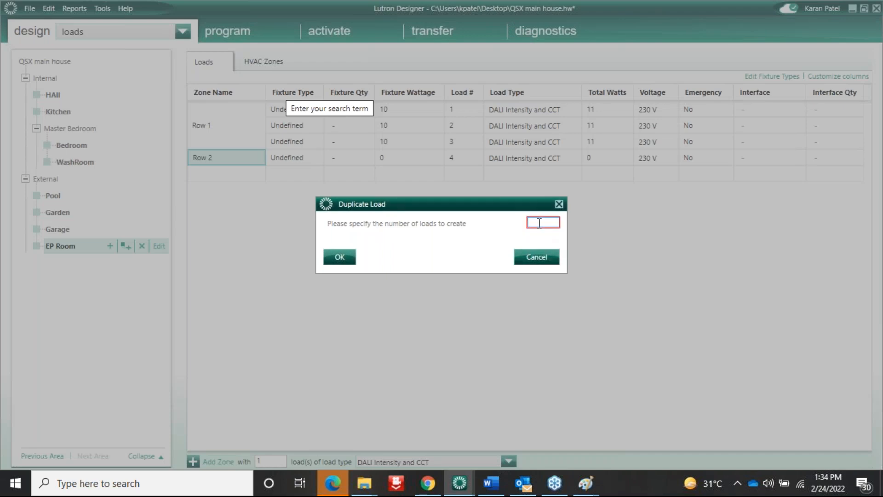
pyautogui.write('1')
pyautogui.click(339, 256)
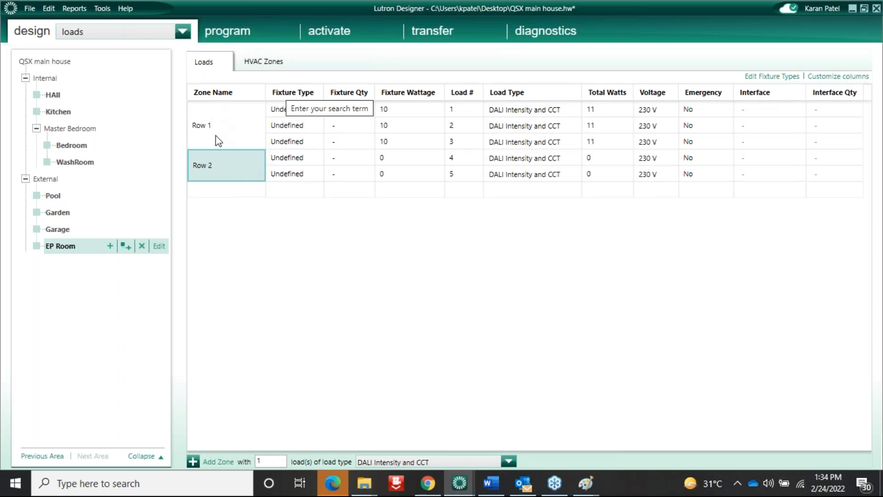
# Add zone Row 3 and duplicate its load four times for five loads
pyautogui.click(205, 194)
pyautogui.write('Row 3')
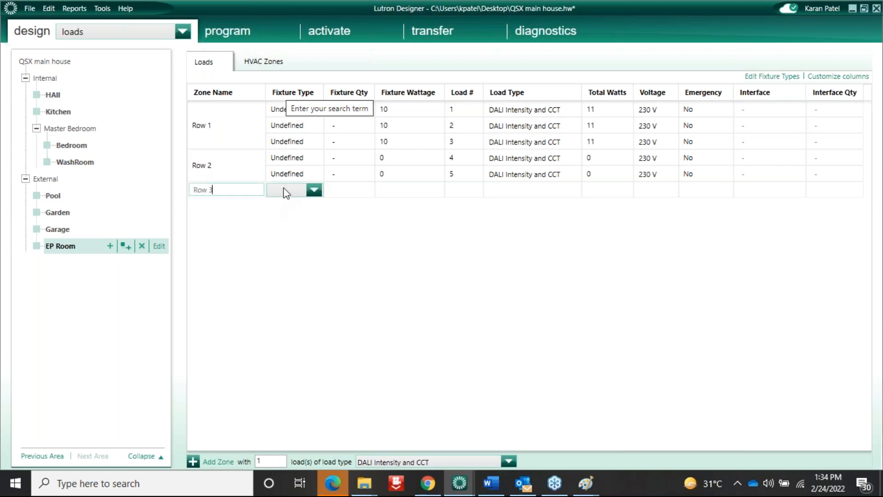
pyautogui.press('Return')
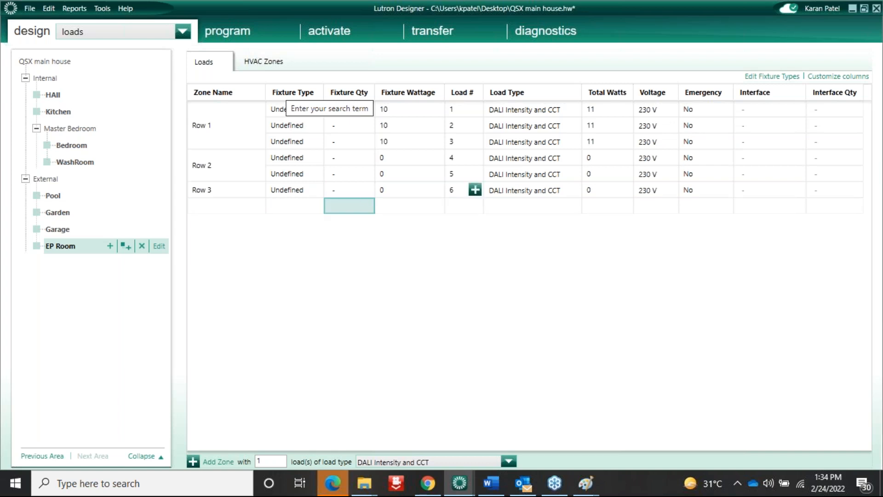
pyautogui.click(228, 191)
pyautogui.rightClick(230, 191)
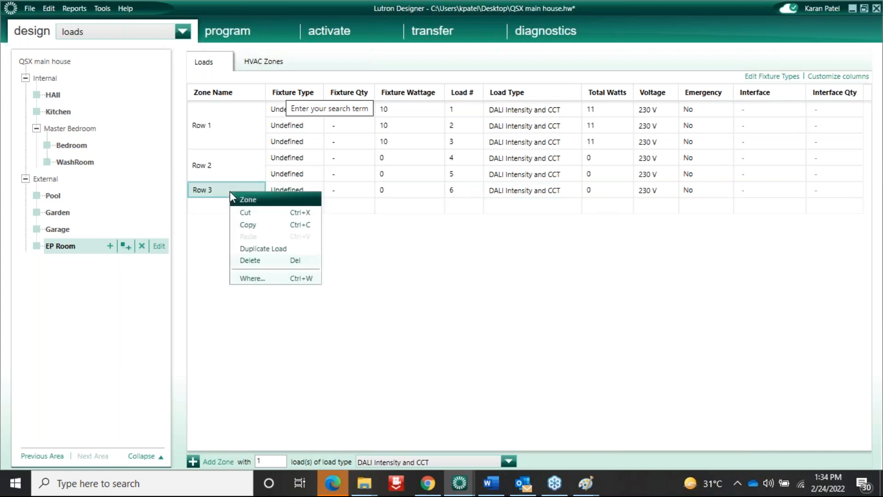
pyautogui.click(257, 253)
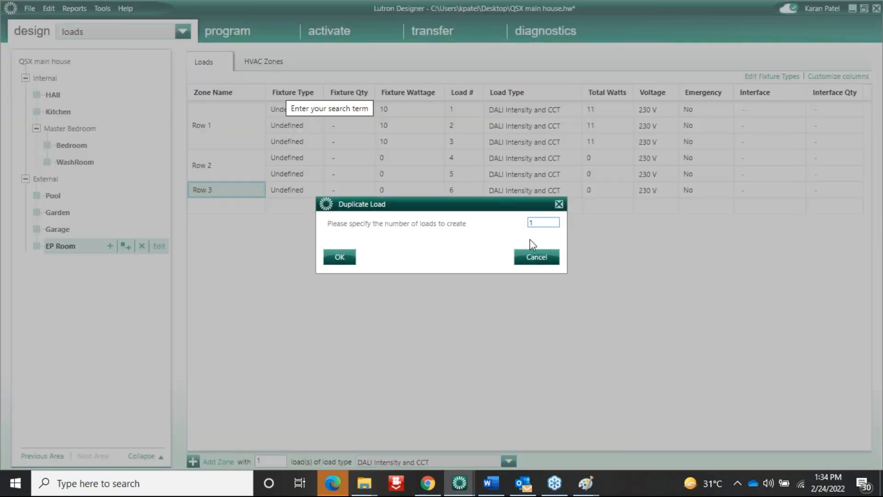
pyautogui.press('BackSpace')
pyautogui.write('4')
pyautogui.click(341, 258)
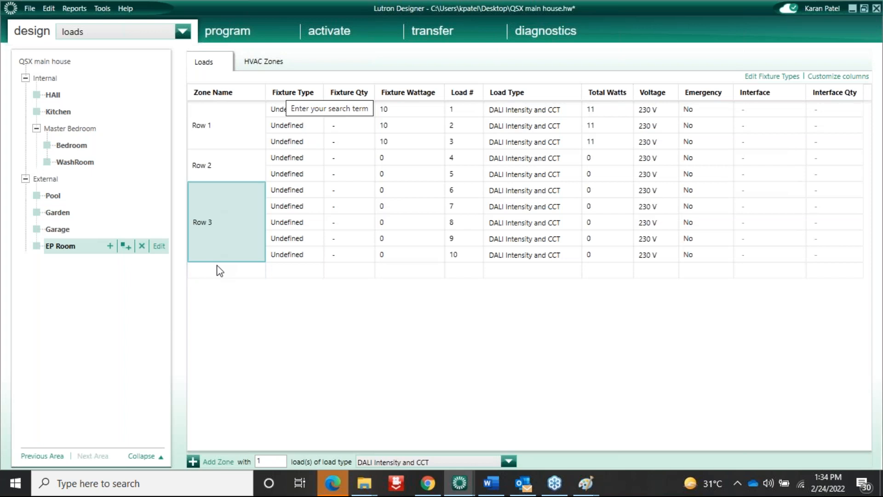
# Review the loads grouped under Row 1, Row 2 and Row 3
pyautogui.click(223, 133)
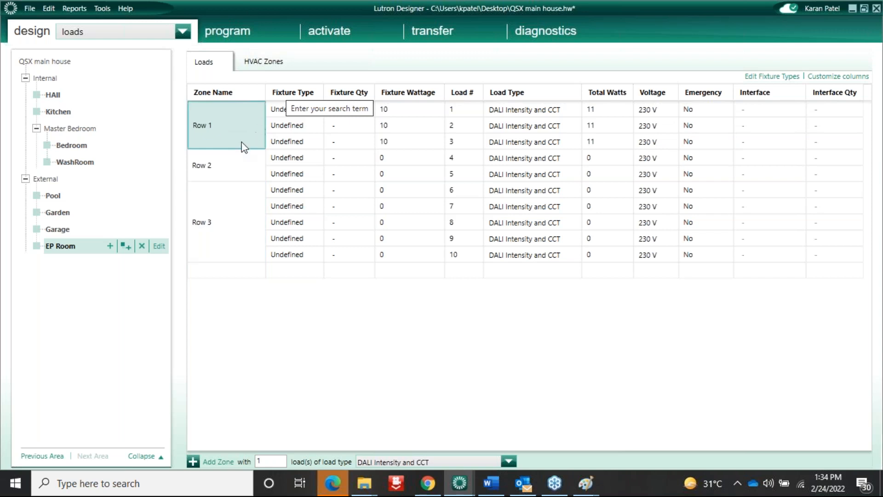
pyautogui.click(214, 166)
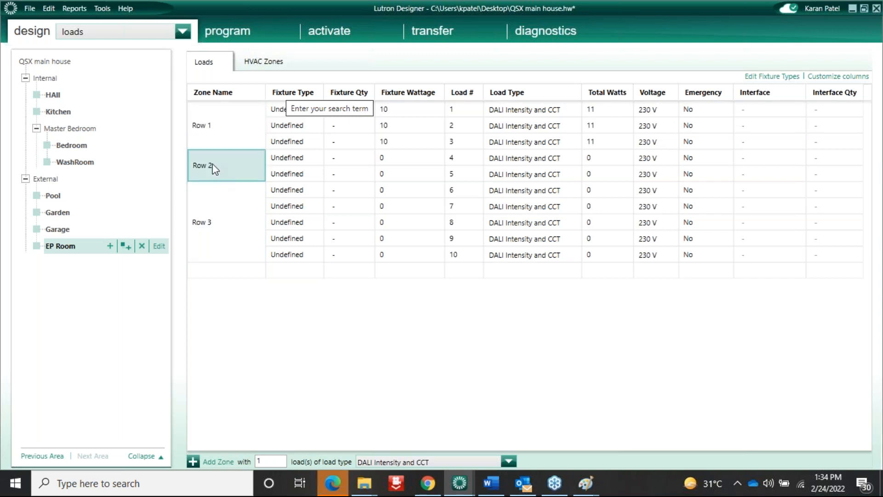
pyautogui.click(233, 212)
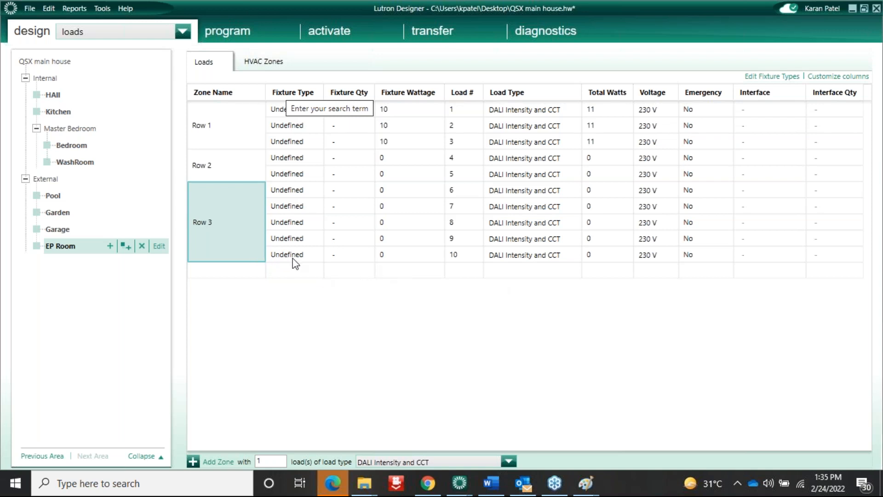
pyautogui.click(105, 26)
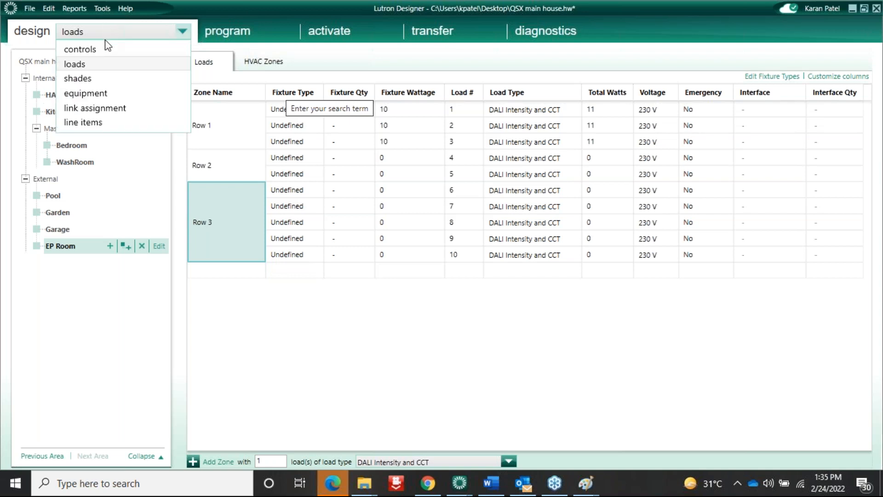
# Check the Garage controls, then show IO 001's contact closure inputs in EP Room equipment
pyautogui.click(76, 50)
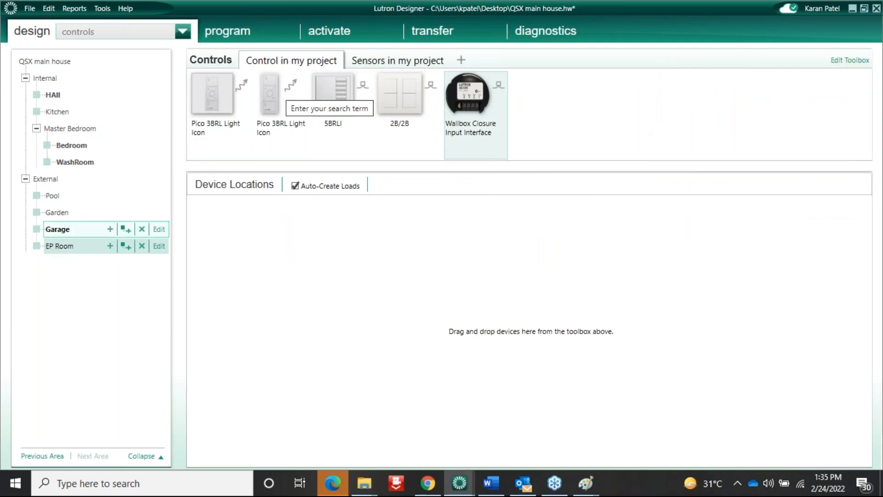
pyautogui.click(147, 227)
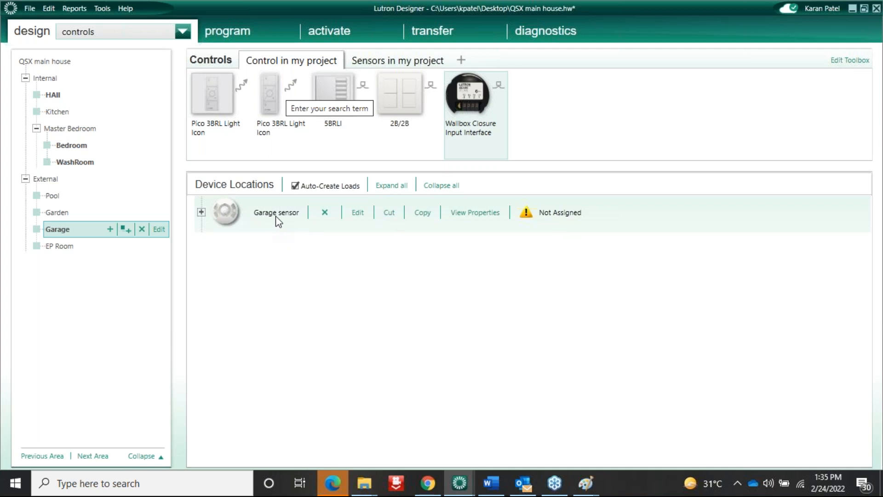
pyautogui.click(180, 31)
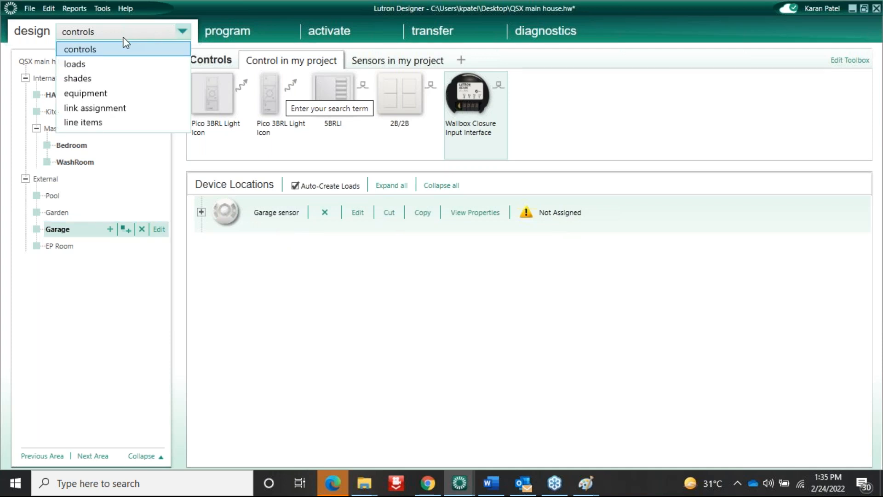
pyautogui.click(89, 93)
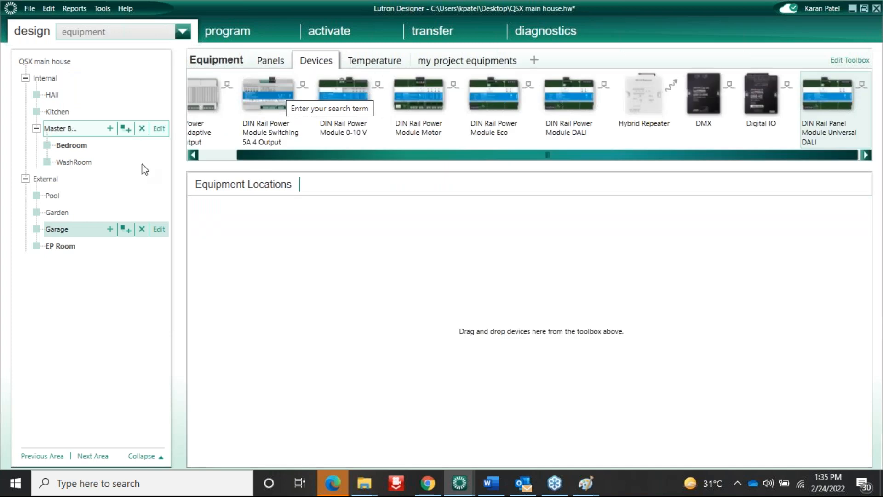
pyautogui.click(58, 250)
pyautogui.scroll(-3, 241, 285)
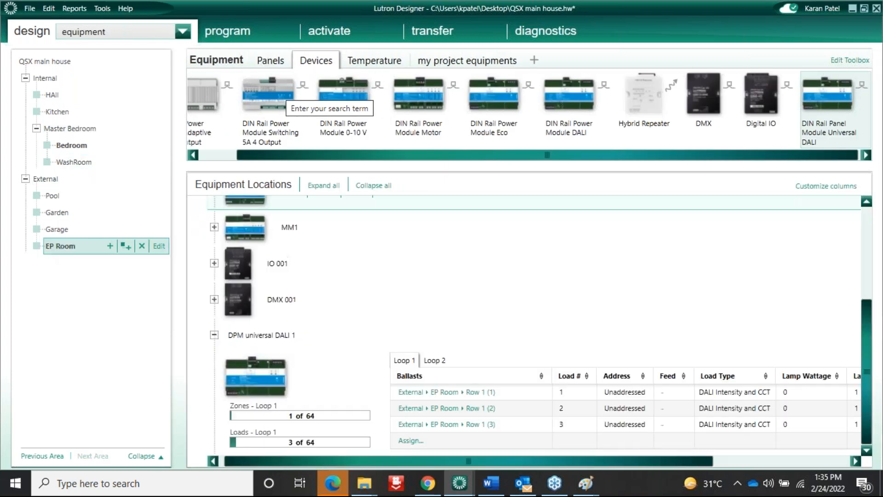
pyautogui.click(214, 263)
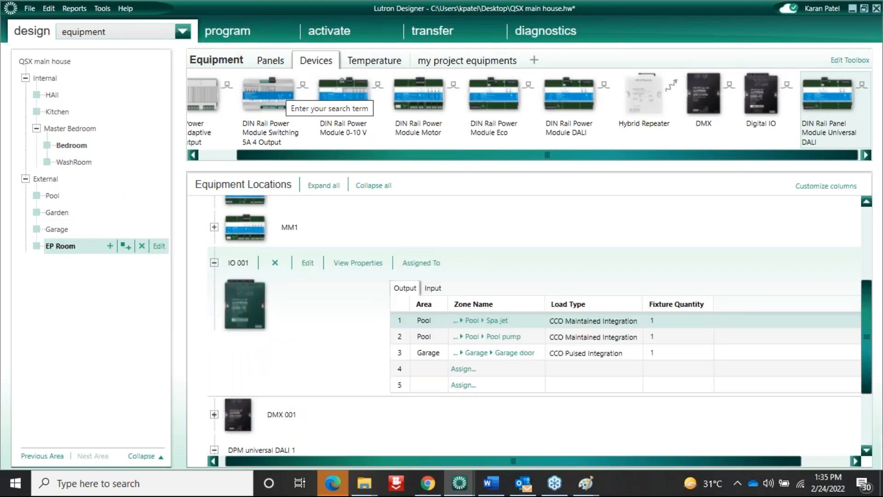
pyautogui.click(433, 289)
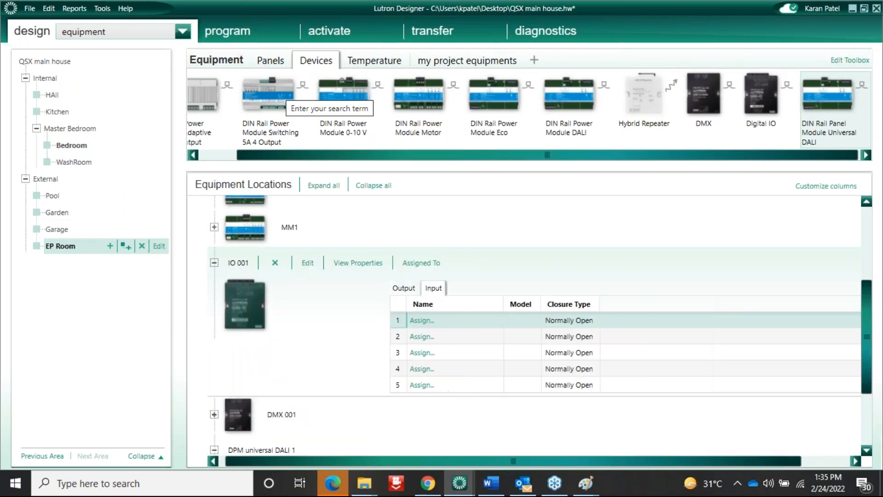
# Assign the Garage sensor to IO 001 input 1 and close the Assign panel
pyautogui.click(422, 321)
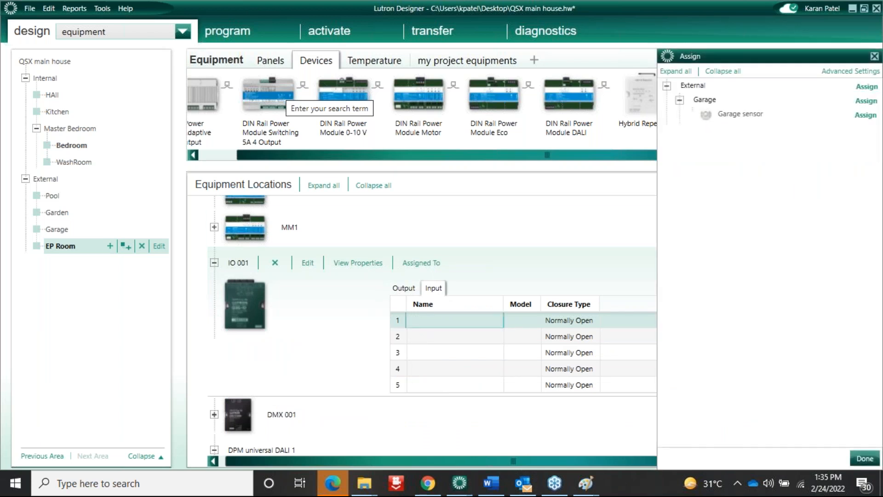
pyautogui.moveTo(778, 59); pyautogui.dragTo(552, 79)
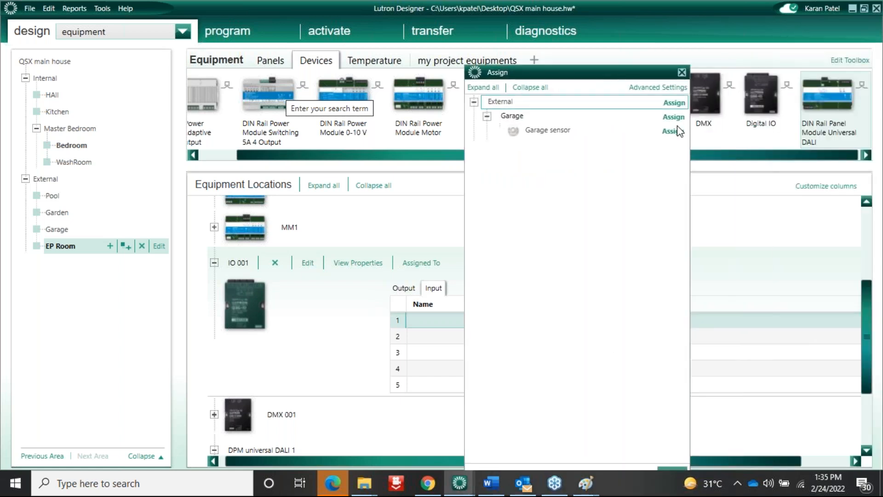
pyautogui.click(676, 133)
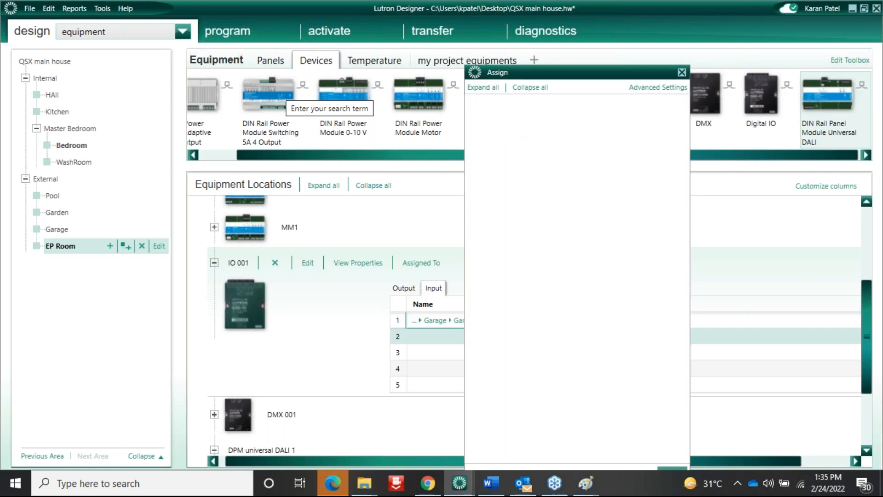
pyautogui.click(682, 73)
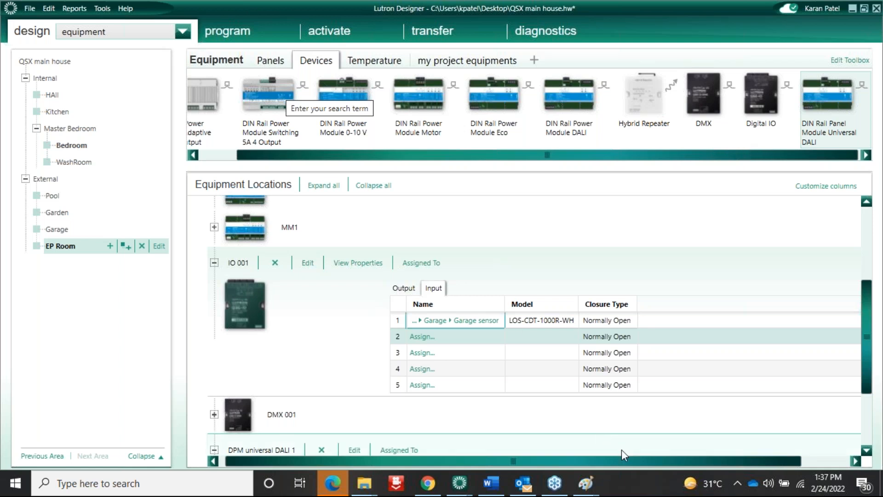
# Switch to the blank Paint canvas
pyautogui.moveTo(584, 488)
pyautogui.click(527, 449)
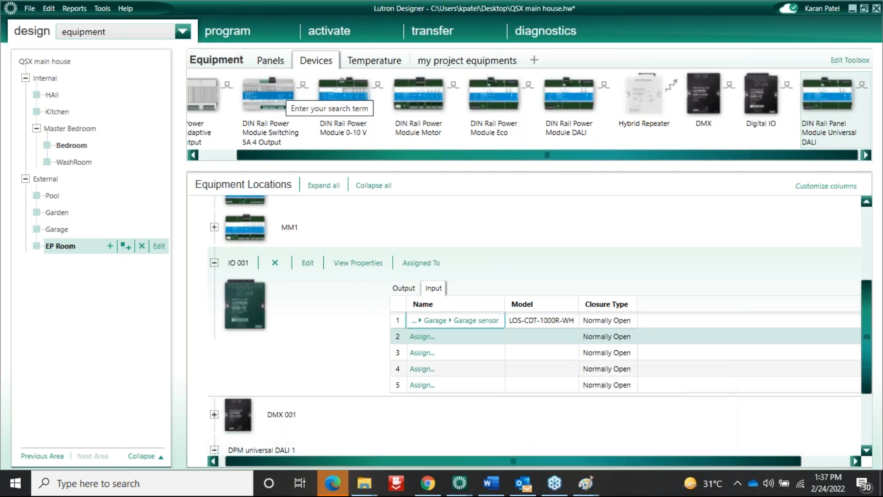
# Draw a large box labelled '10 A switching'
pyautogui.click(662, 111)
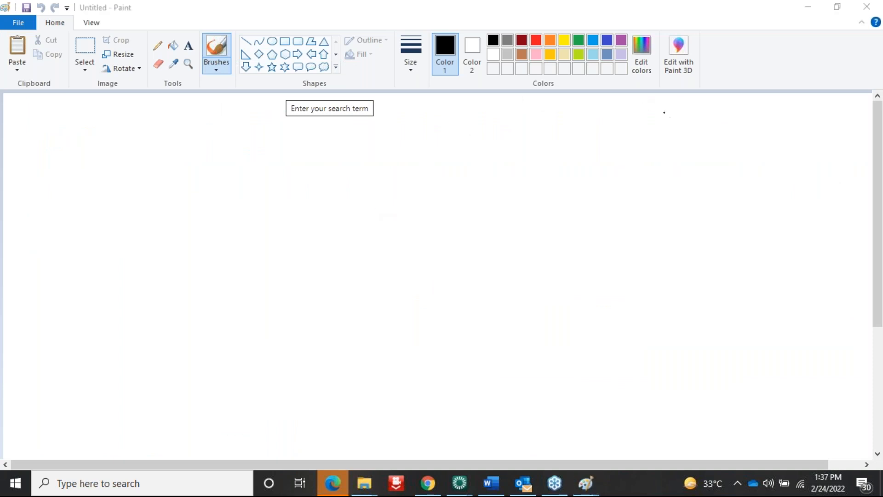
pyautogui.click(289, 44)
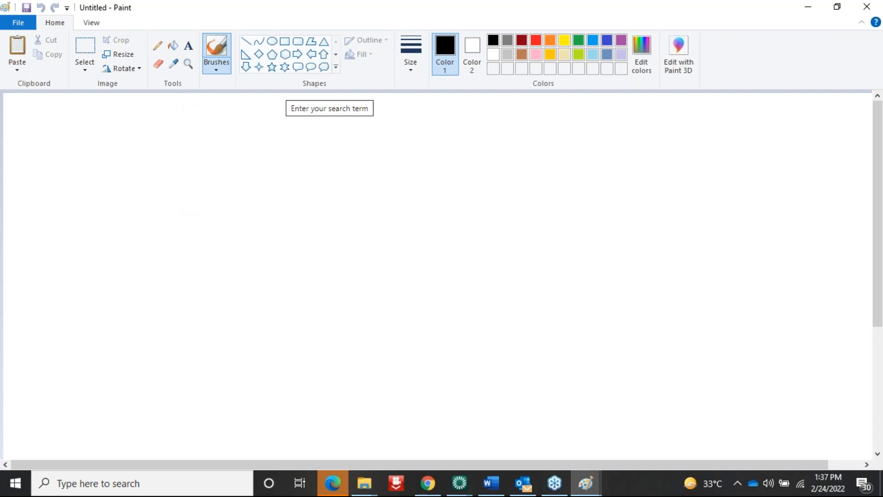
pyautogui.click(285, 42)
pyautogui.moveTo(213, 169); pyautogui.dragTo(477, 261)
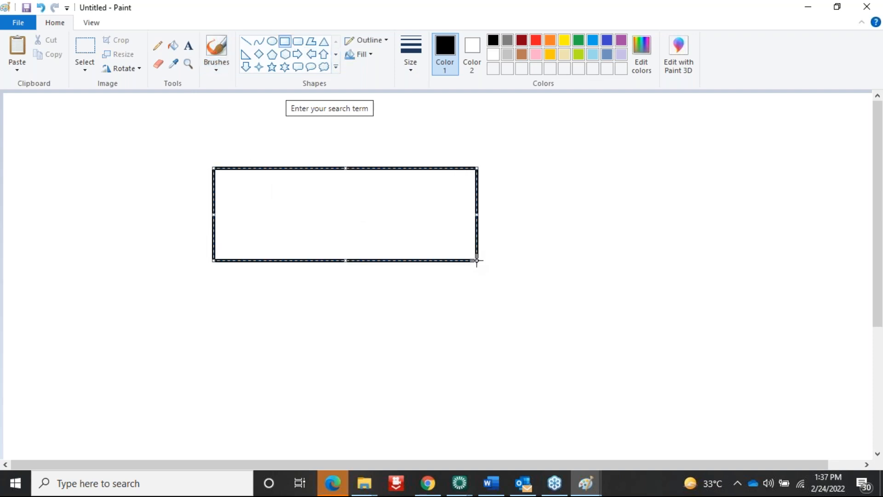
pyautogui.click(188, 46)
pyautogui.click(301, 198)
pyautogui.write('10 ')
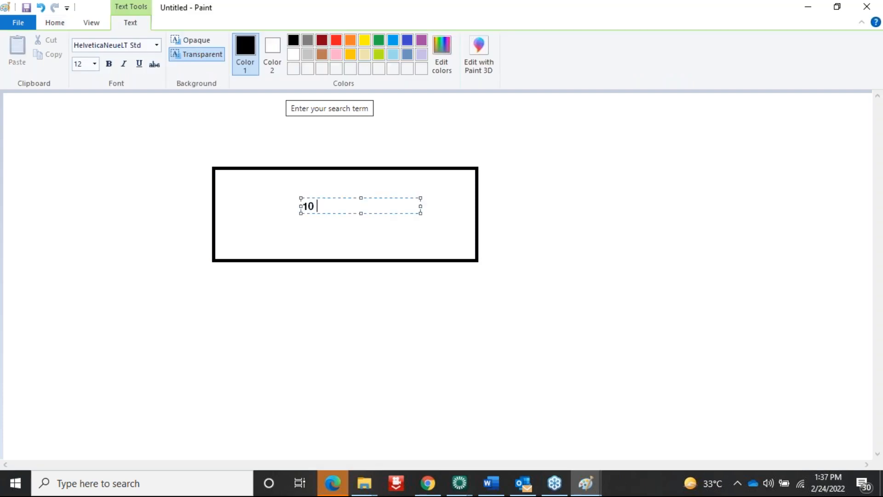
pyautogui.write('A switching')
pyautogui.click(108, 238)
# Draw a small box below, wired to the large box by two lines, with a short wire down
pyautogui.click(247, 42)
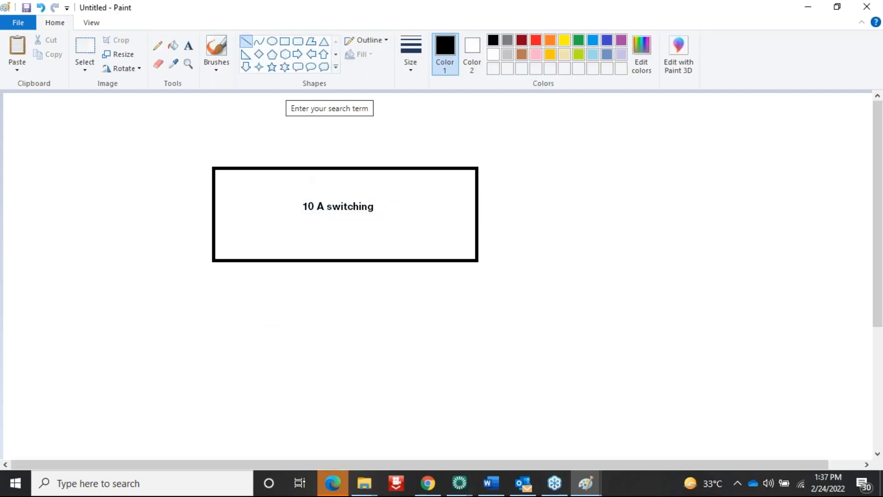
pyautogui.click(286, 42)
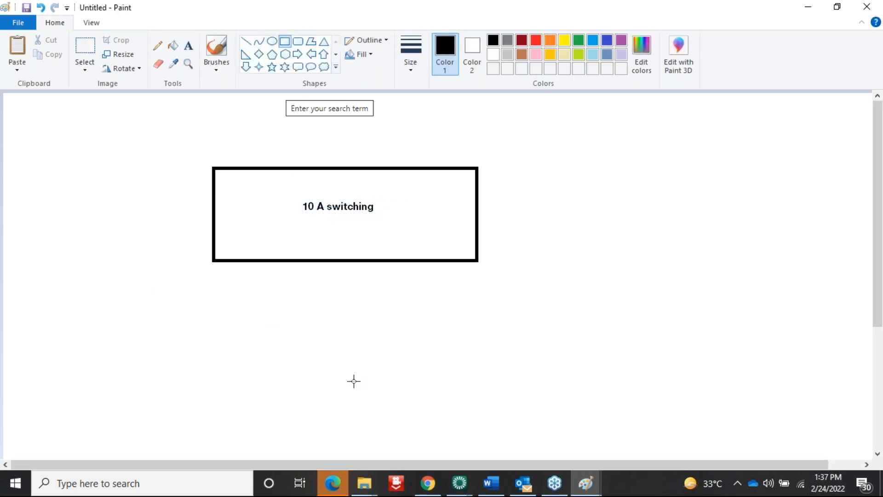
pyautogui.moveTo(332, 320); pyautogui.dragTo(431, 369)
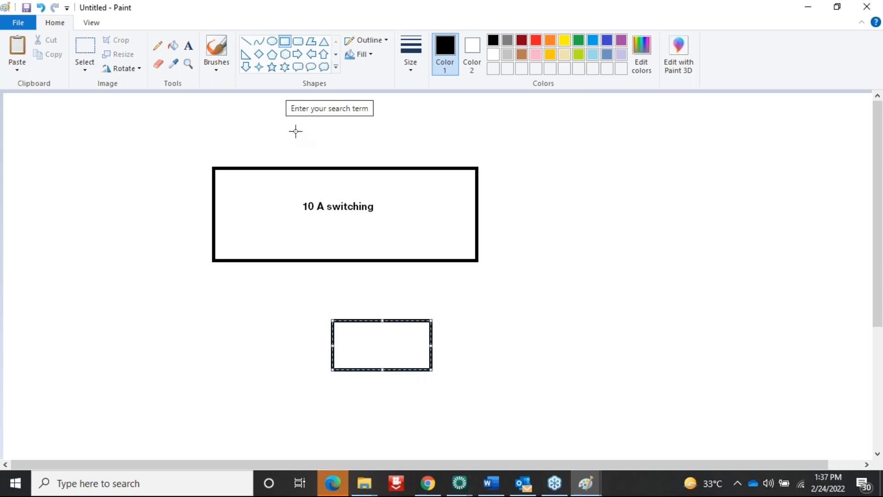
pyautogui.click(246, 41)
pyautogui.moveTo(348, 261); pyautogui.dragTo(361, 321)
pyautogui.moveTo(414, 261); pyautogui.dragTo(396, 320)
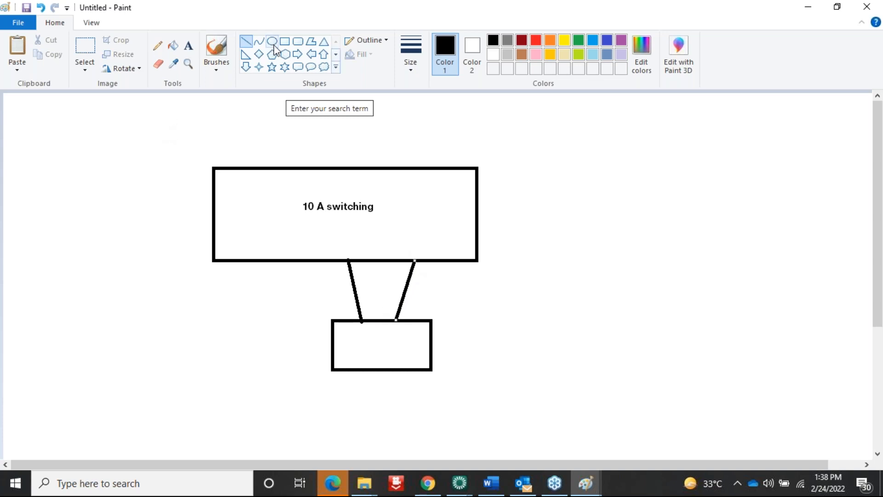
pyautogui.moveTo(385, 371); pyautogui.dragTo(384, 396)
# Draw an oval under the small box labelled 'Fan'
pyautogui.click(272, 41)
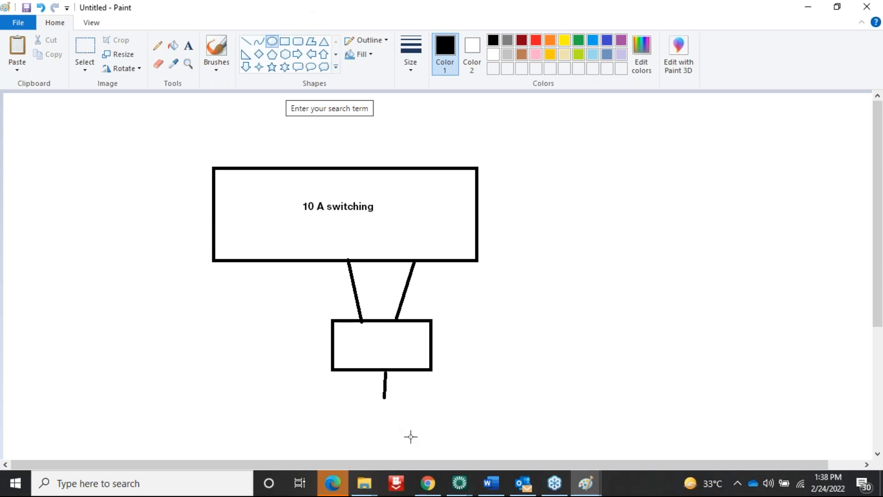
pyautogui.moveTo(362, 395); pyautogui.dragTo(418, 439)
pyautogui.click(188, 45)
pyautogui.click(379, 408)
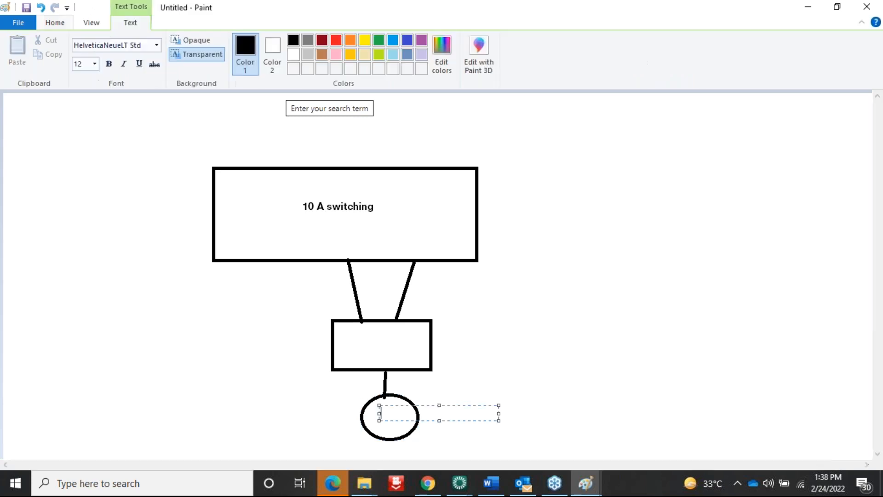
pyautogui.write('Fan')
pyautogui.click(518, 414)
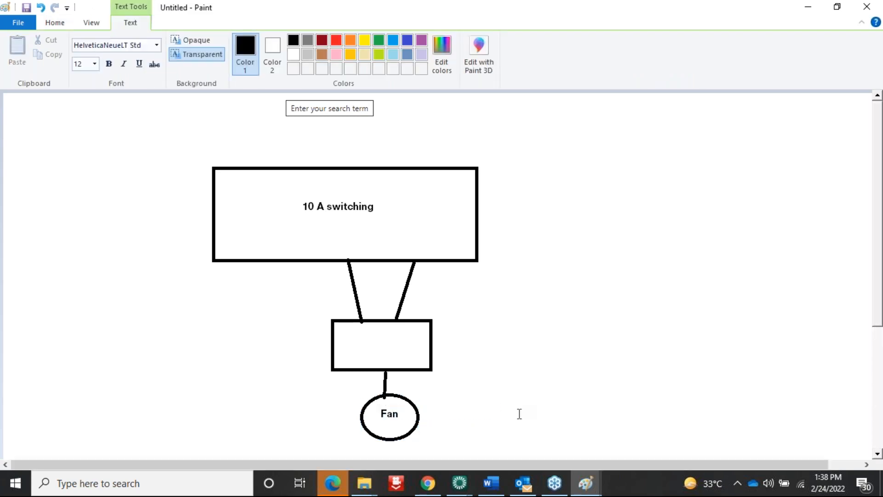
# Draw a wire leftward from the fan labelled 'Neutral'
pyautogui.click(246, 41)
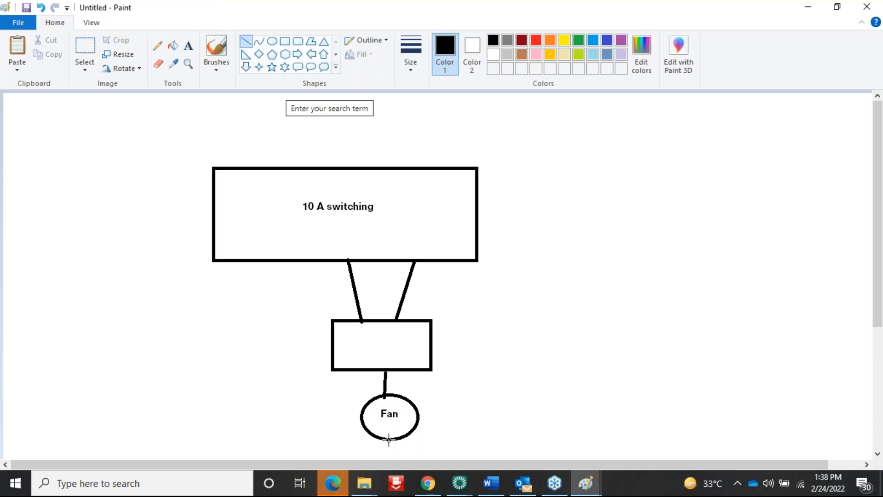
pyautogui.moveTo(390, 440); pyautogui.dragTo(106, 439)
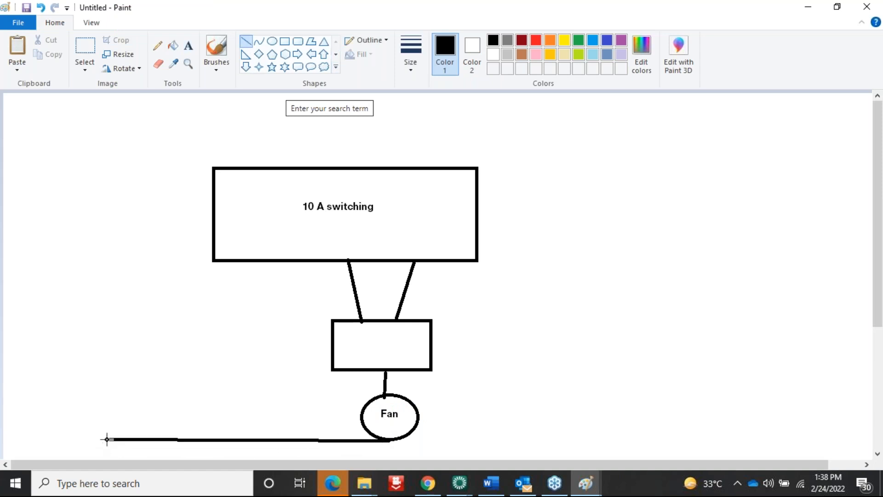
pyautogui.click(188, 45)
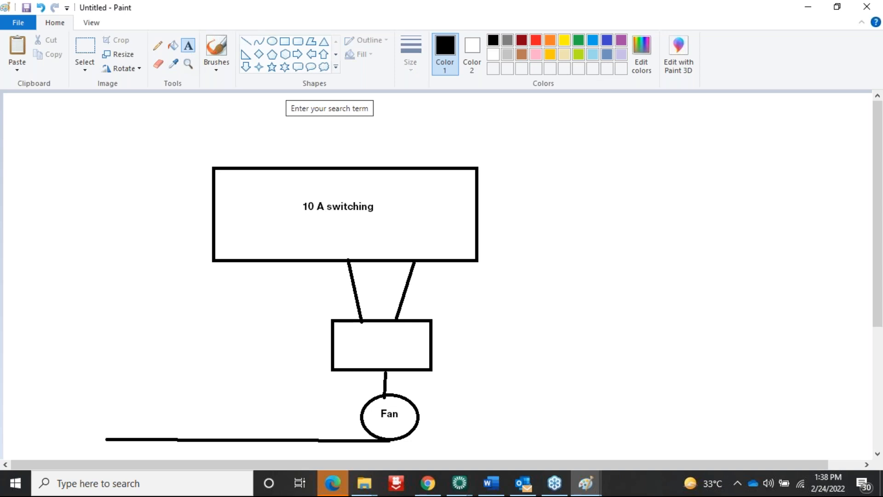
pyautogui.click(32, 432)
pyautogui.write('Ne')
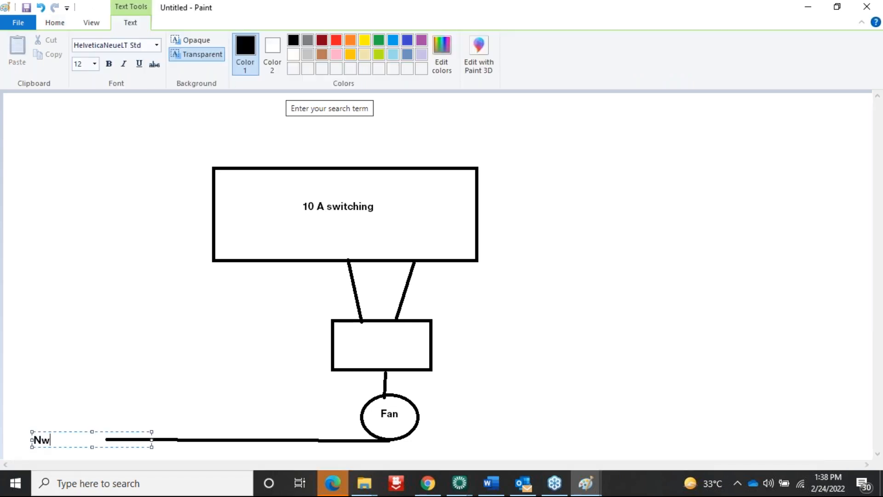
pyautogui.write('utral')
pyautogui.click(113, 218)
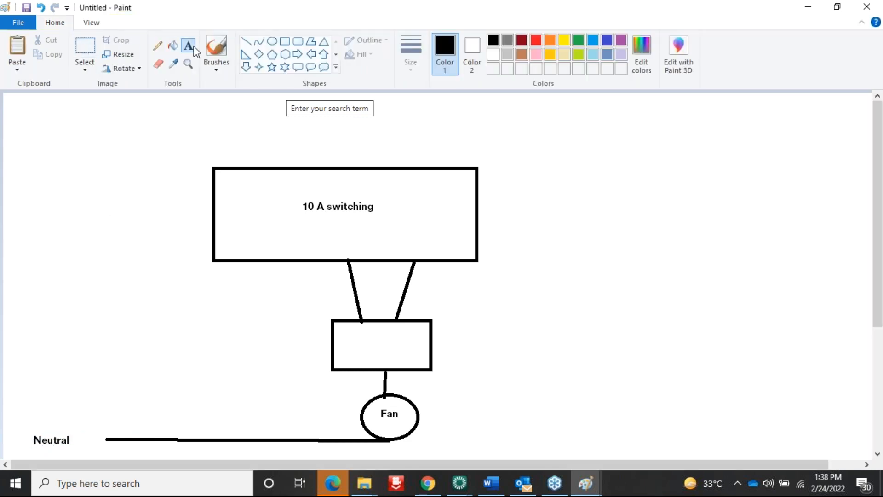
# Label terminals 1 and 2 in the large box and the small box 'Fan control'
pyautogui.click(348, 239)
pyautogui.write('1')
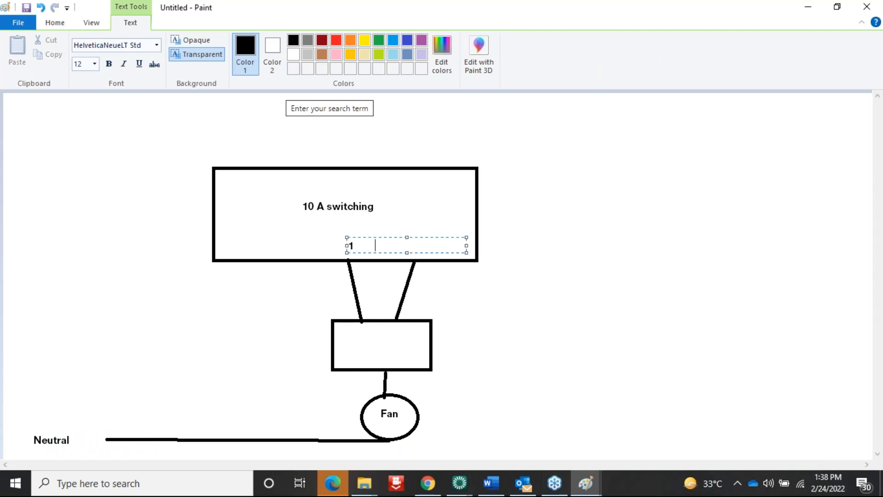
pyautogui.write('             2')
pyautogui.click(359, 349)
pyautogui.write('Fa')
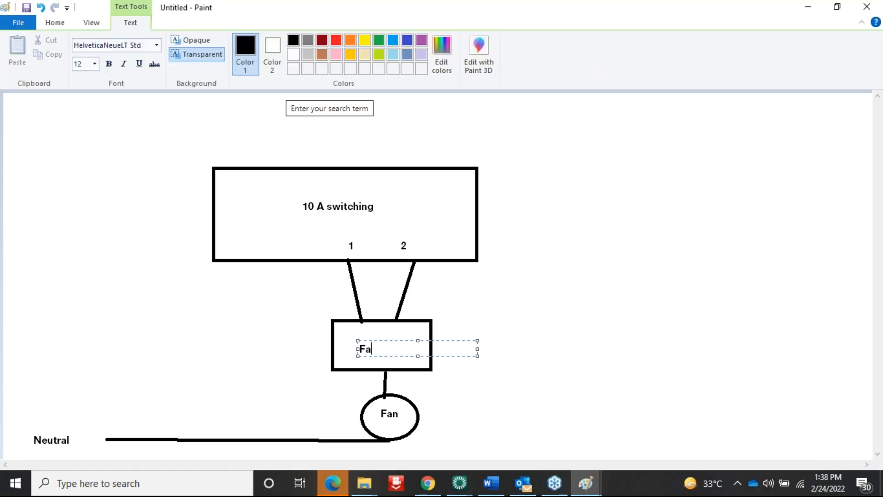
pyautogui.write('n control')
pyautogui.click(629, 342)
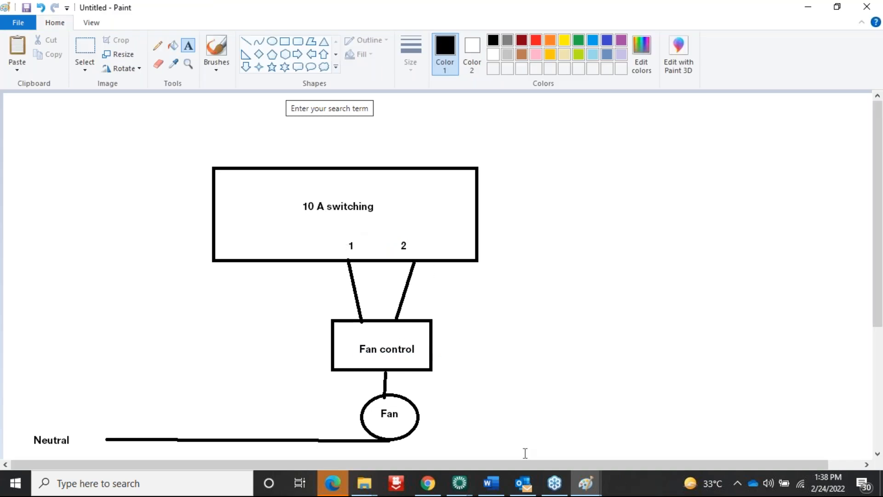
pyautogui.click(464, 486)
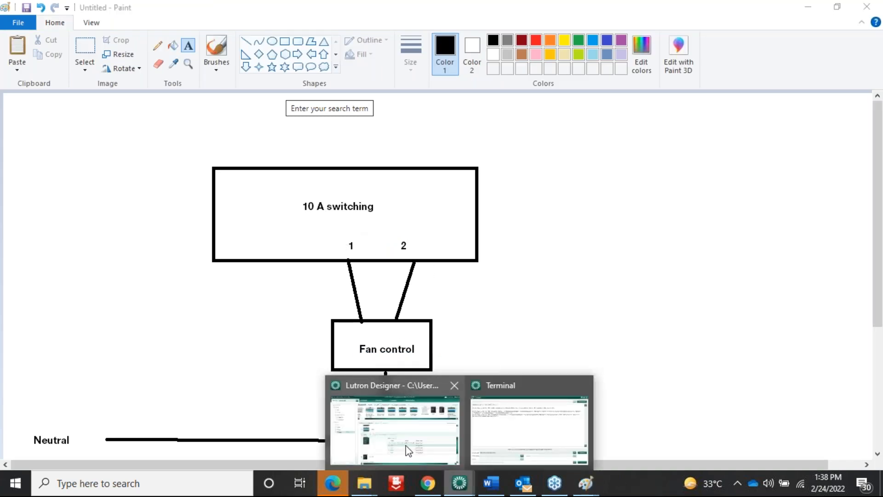
# In the loads view, add a new zone to the Master Bedroom's Bedroom
pyautogui.click(406, 446)
pyautogui.click(62, 30)
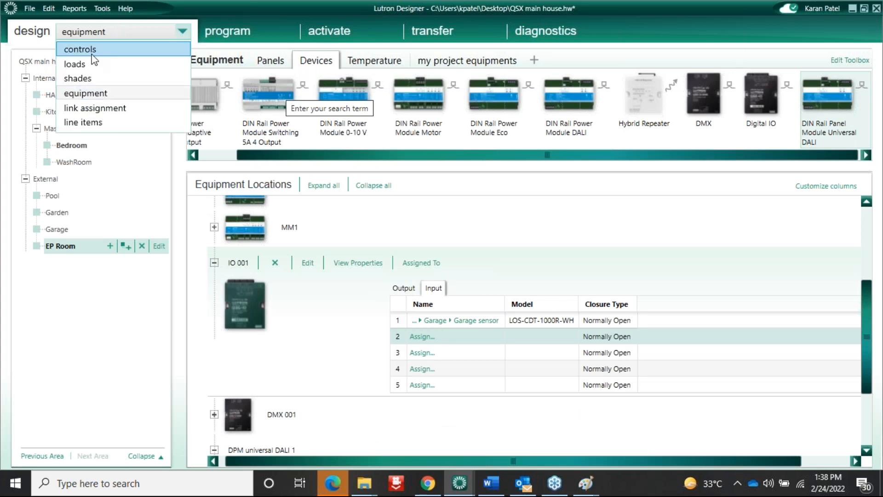
pyautogui.click(91, 66)
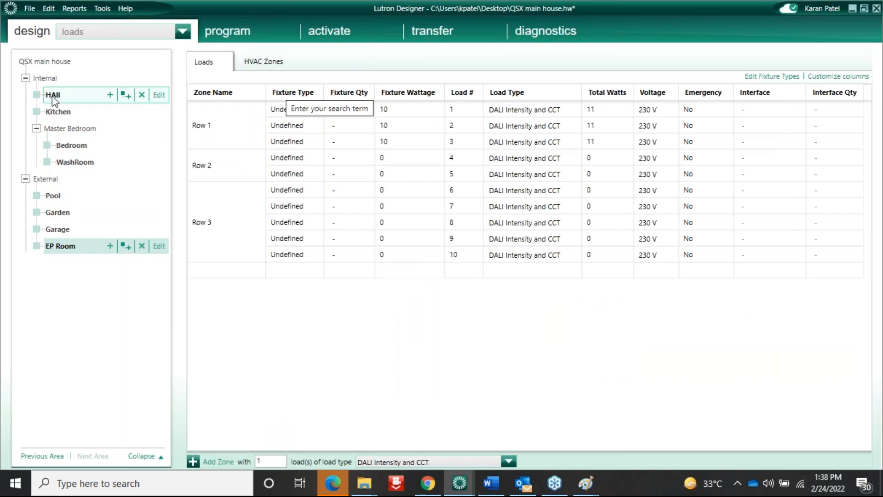
pyautogui.click(70, 145)
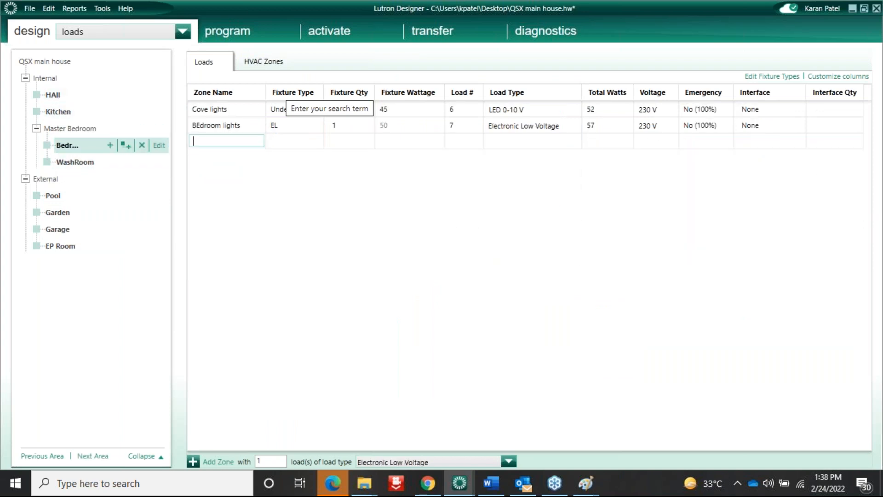
pyautogui.write('FA')
pyautogui.click(288, 140)
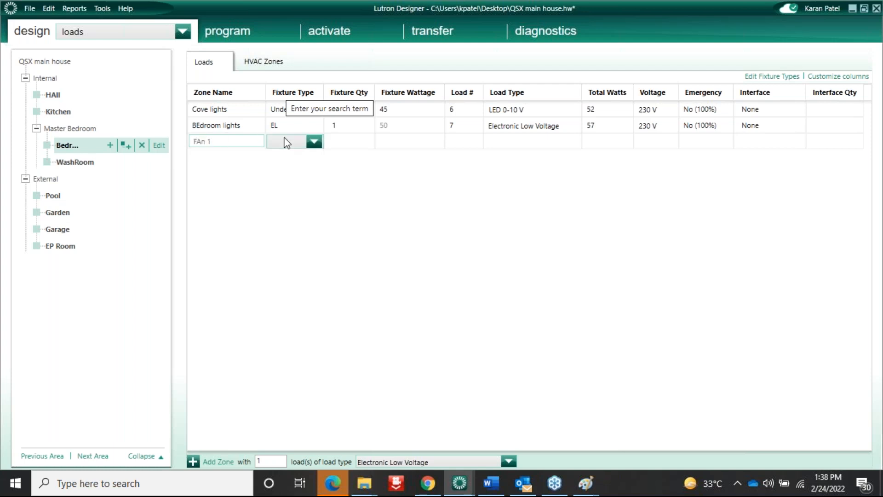
pyautogui.click(355, 153)
# Set the new zone's load type to Motor Switched
pyautogui.click(567, 140)
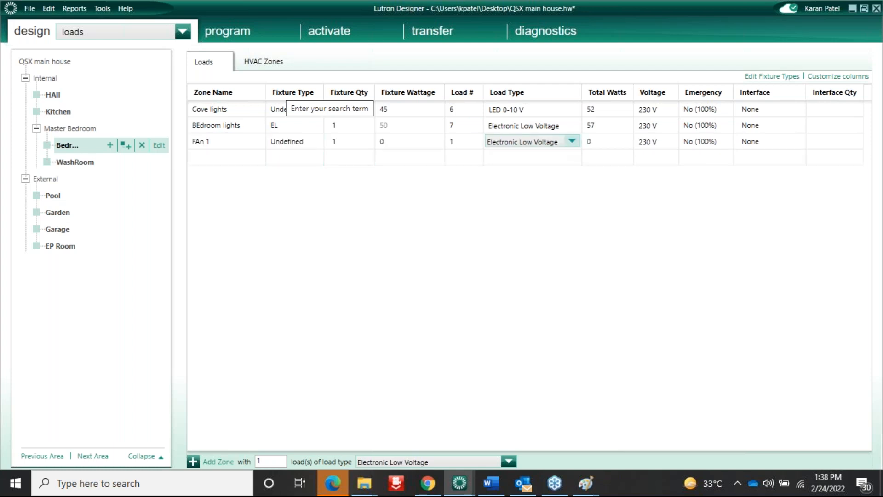
pyautogui.click(572, 141)
pyautogui.scroll(-4, 571, 190)
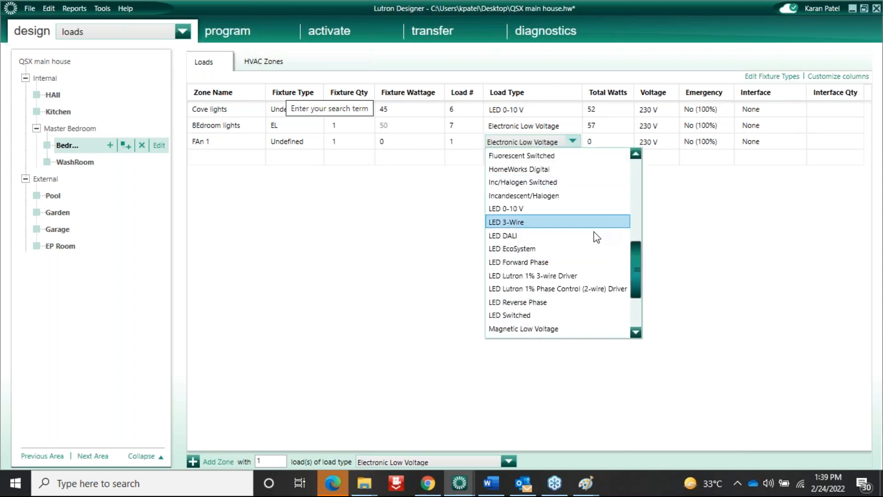
pyautogui.press('m')
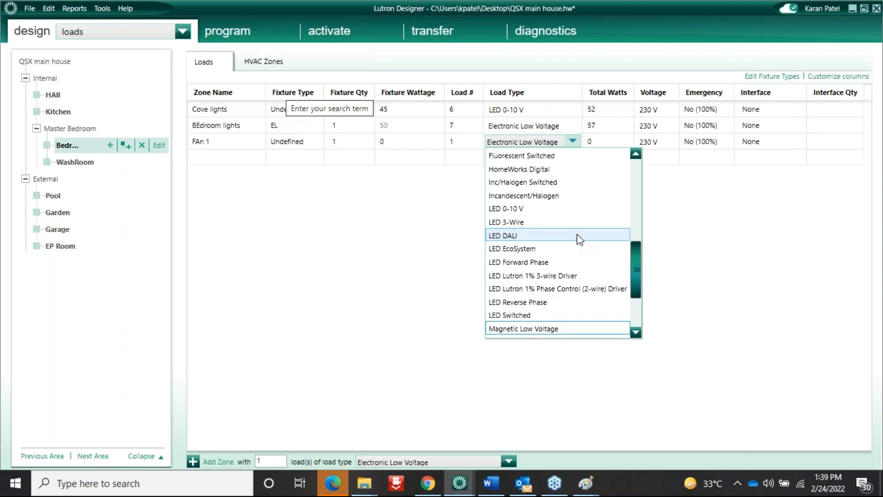
pyautogui.press('m')
pyautogui.press('m')
pyautogui.press('m')
pyautogui.press('m')
pyautogui.press('m')
pyautogui.click(529, 329)
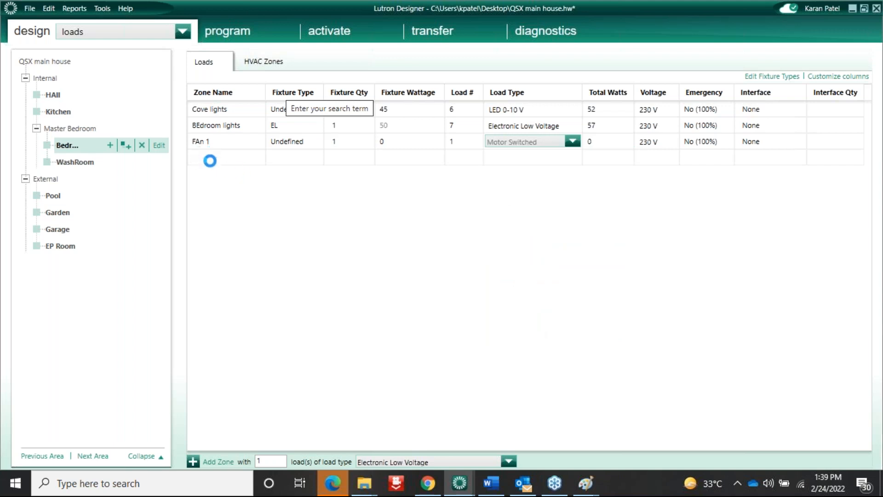
# Rename the zone 'Fan 1' and add a 'fan 2' zone below it
pyautogui.click(218, 142)
pyautogui.write('L')
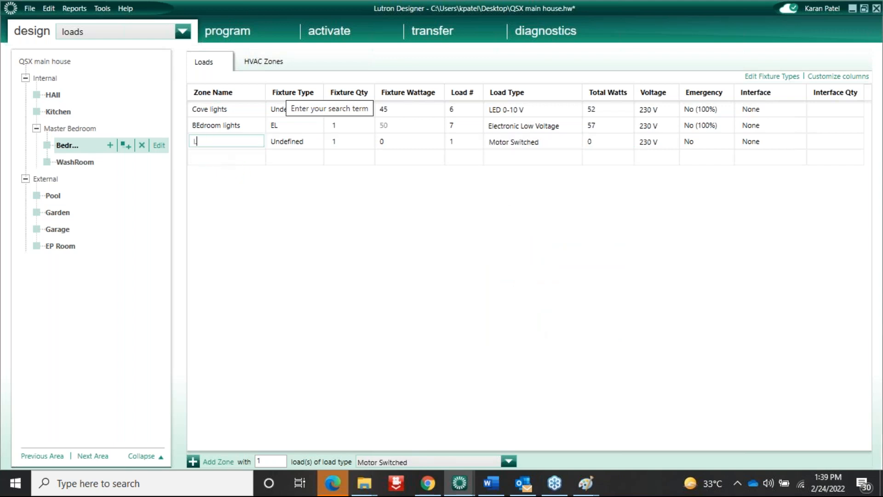
pyautogui.write('o')
pyautogui.press('BackSpace')
pyautogui.press('BackSpace')
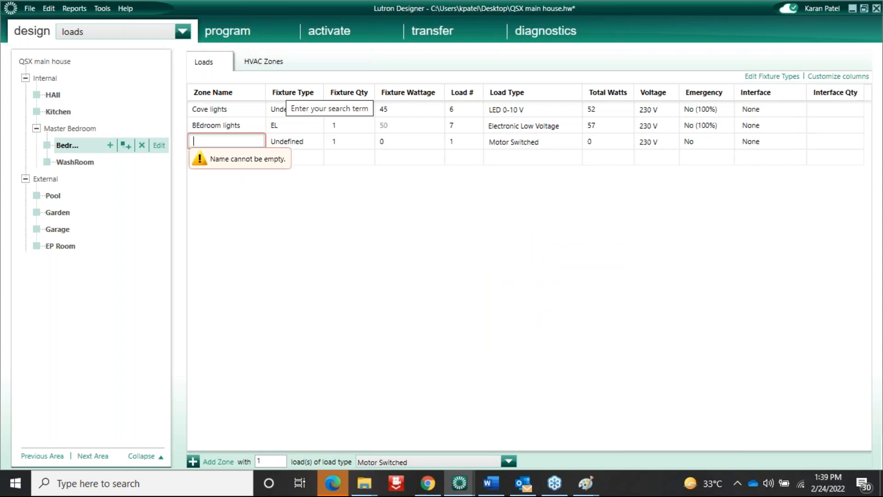
pyautogui.write('Fan 1')
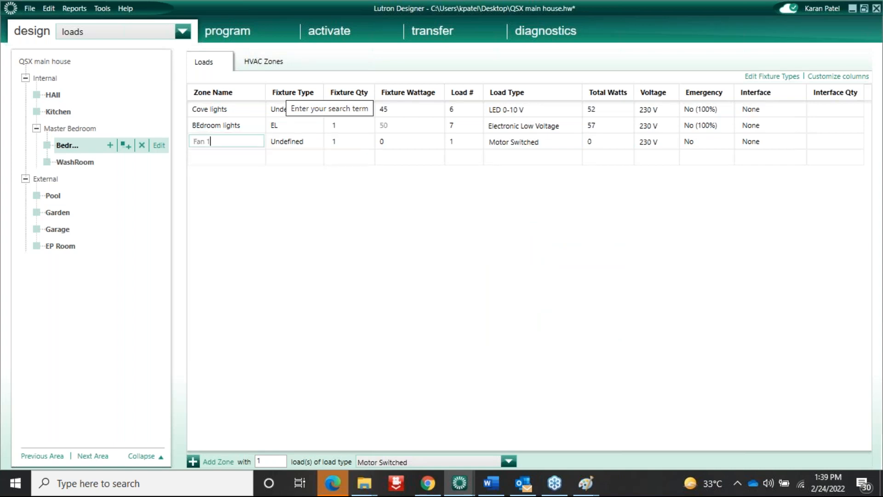
pyautogui.click(209, 161)
pyautogui.write('D')
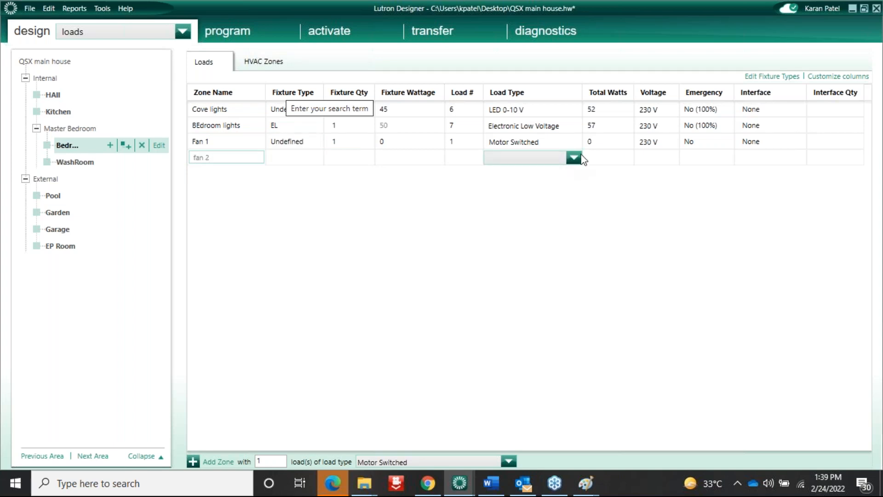
pyautogui.click(574, 162)
pyautogui.click(239, 160)
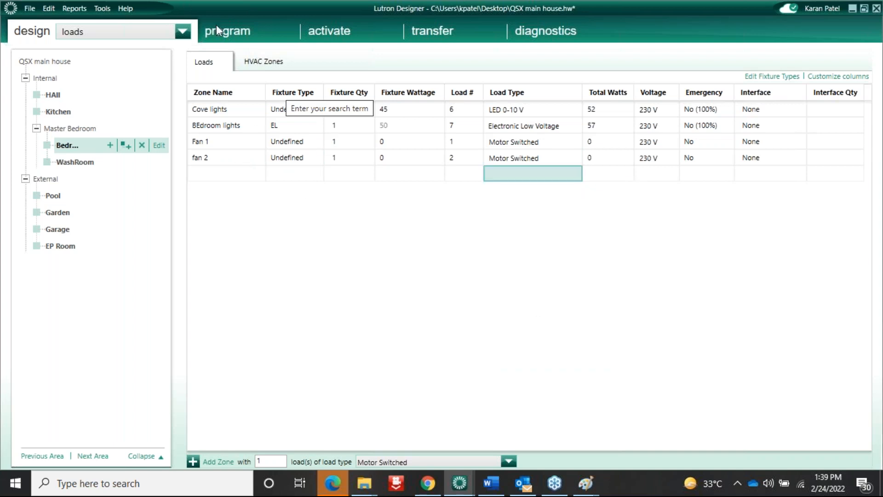
# Switch to programming and show its list of sections
pyautogui.click(176, 30)
pyautogui.click(177, 31)
pyautogui.click(182, 32)
pyautogui.click(217, 37)
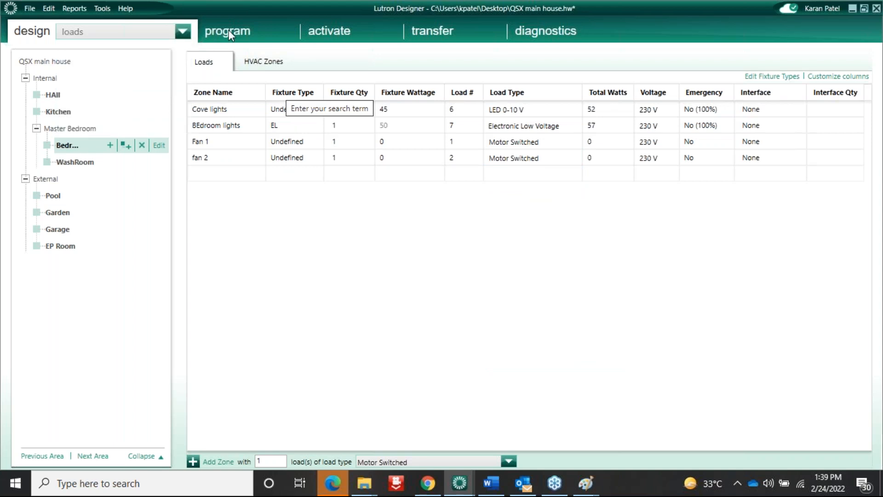
pyautogui.click(228, 30)
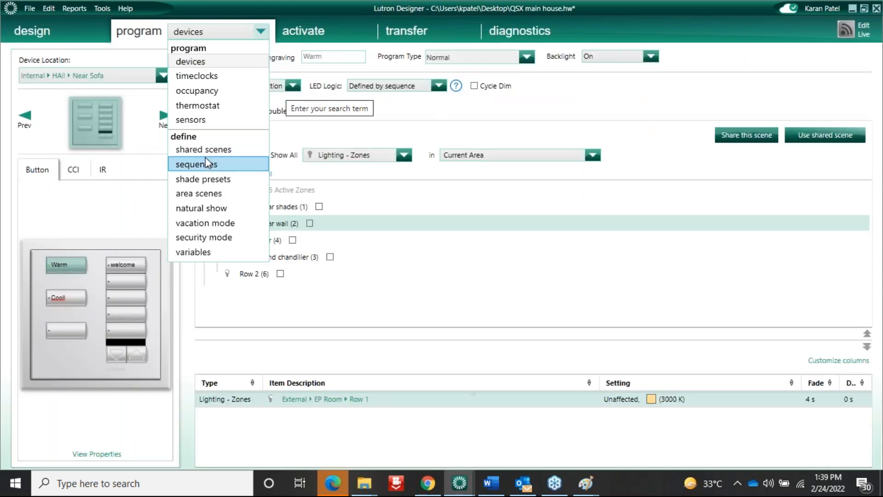
# On the sequences page, add a Manual Sequence named 'Fan 1 speed'
pyautogui.click(205, 162)
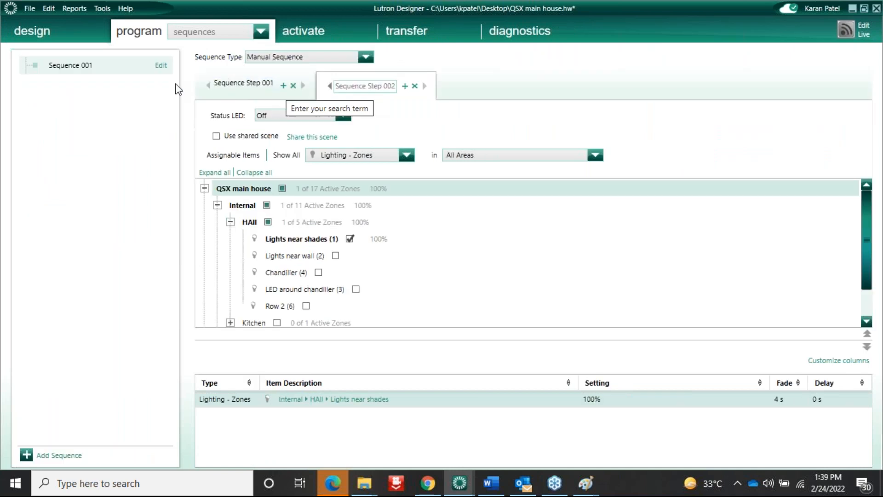
pyautogui.click(65, 457)
pyautogui.write('Fan 1 spee')
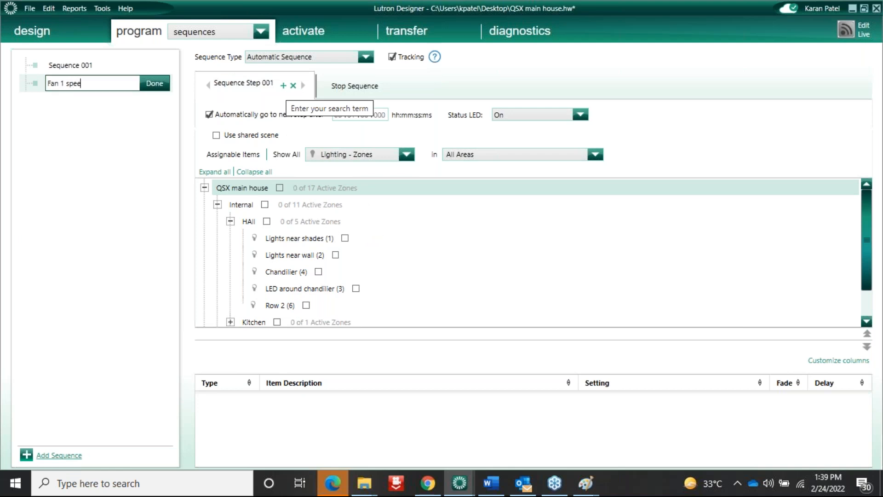
pyautogui.write('d')
pyautogui.press('Return')
pyautogui.click(365, 57)
pyautogui.click(321, 82)
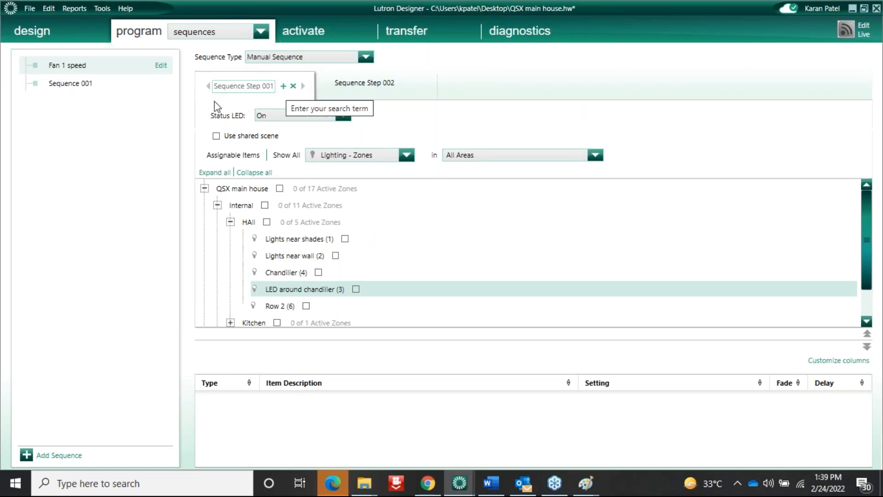
# Rename Sequence Step 001 to 'low'
pyautogui.doubleClick(249, 88)
pyautogui.write('a')
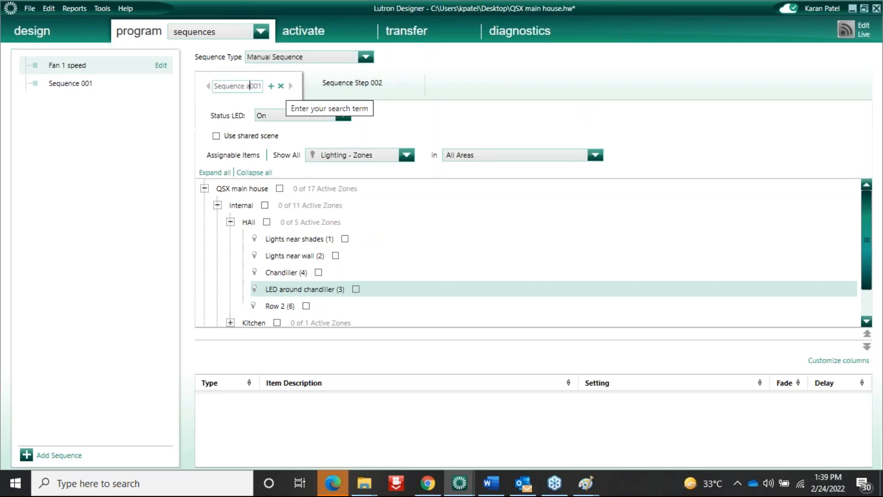
pyautogui.hotkey('ctrl', 'a')
pyautogui.press('BackSpace')
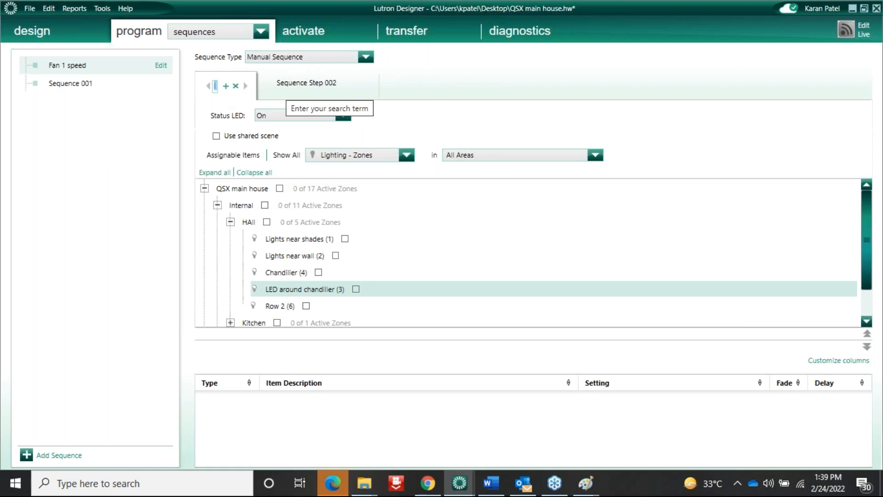
pyautogui.write('low')
pyautogui.click(266, 269)
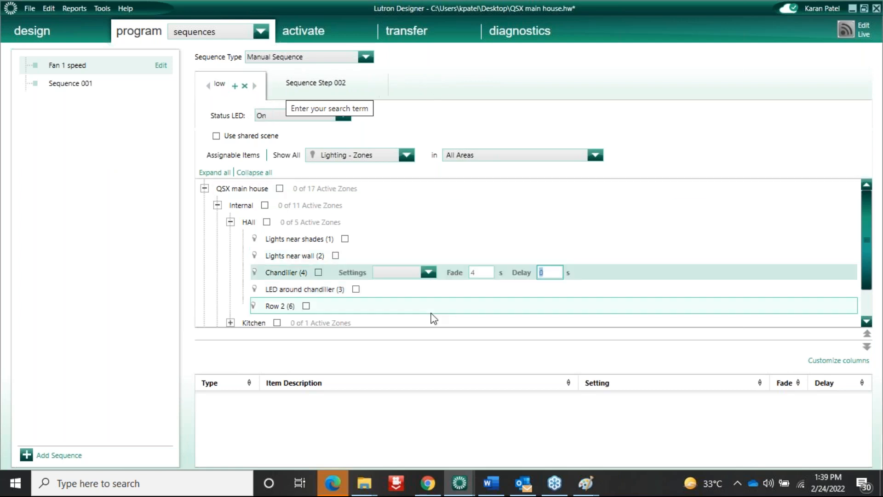
pyautogui.click(285, 251)
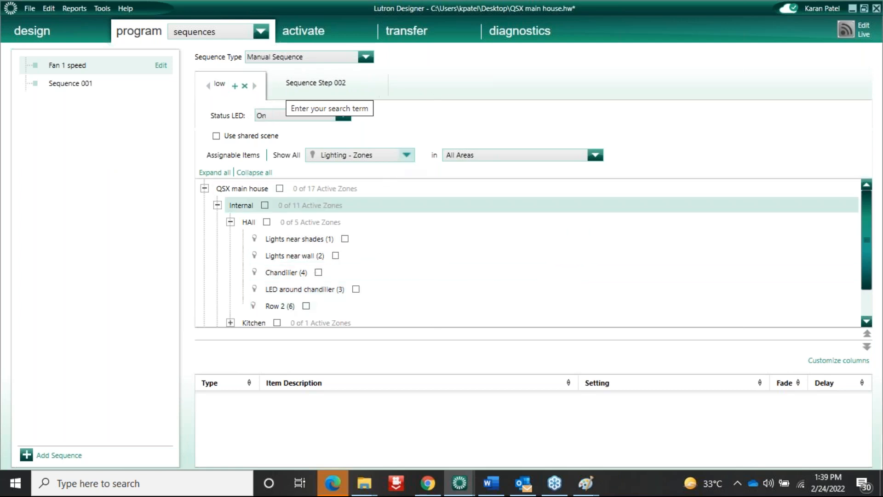
# Under Master Bedroom > Bedroom, set Fan 1 to On and fan 2 to Off for the low step
pyautogui.click(406, 155)
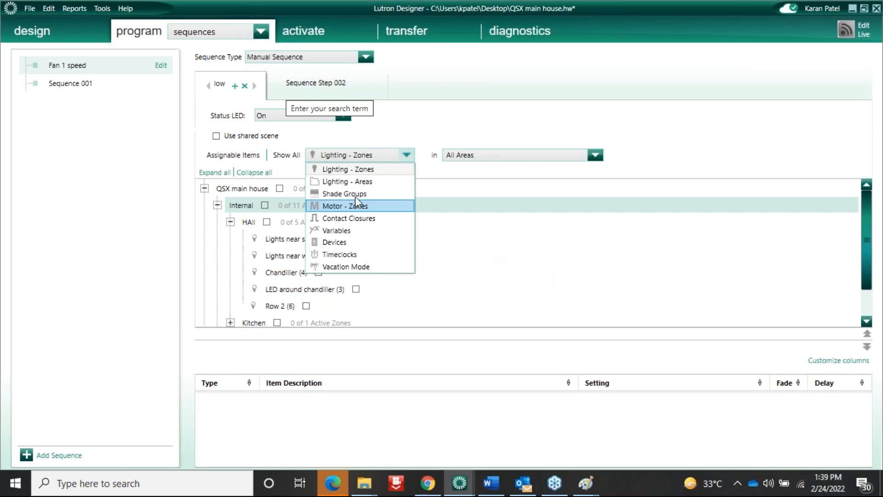
pyautogui.click(359, 169)
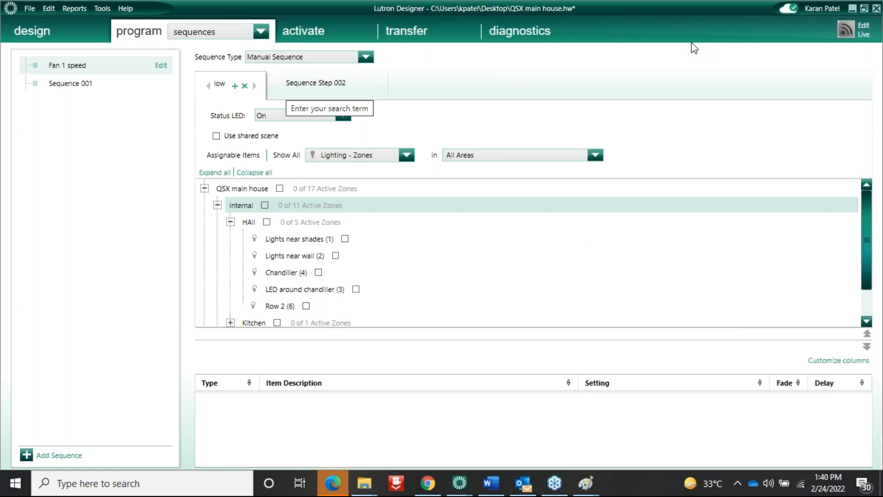
pyautogui.scroll(-1, 879, 300)
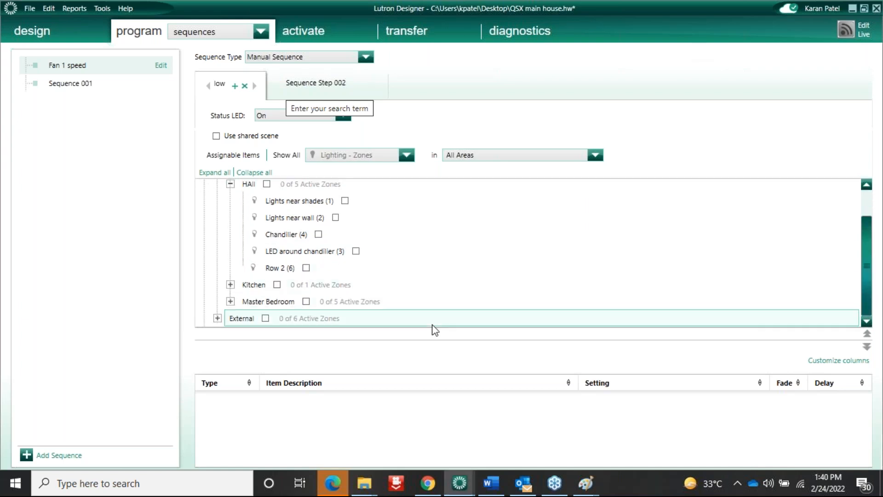
pyautogui.click(231, 301)
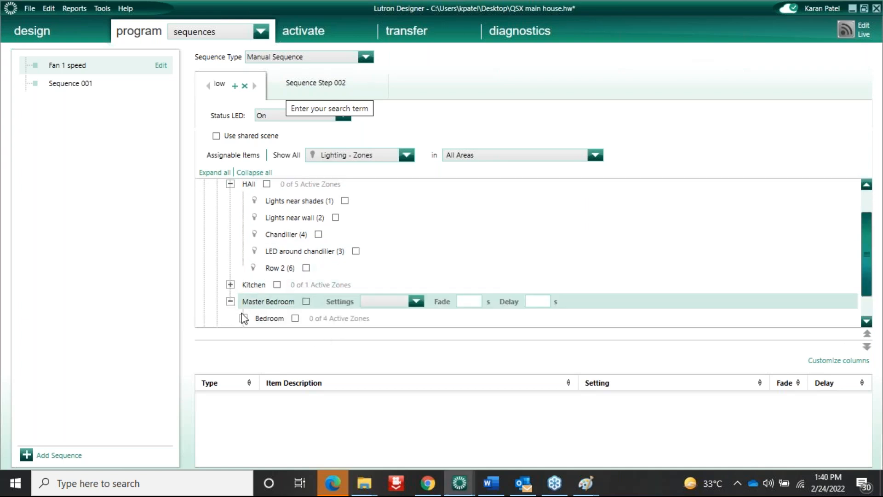
pyautogui.click(243, 318)
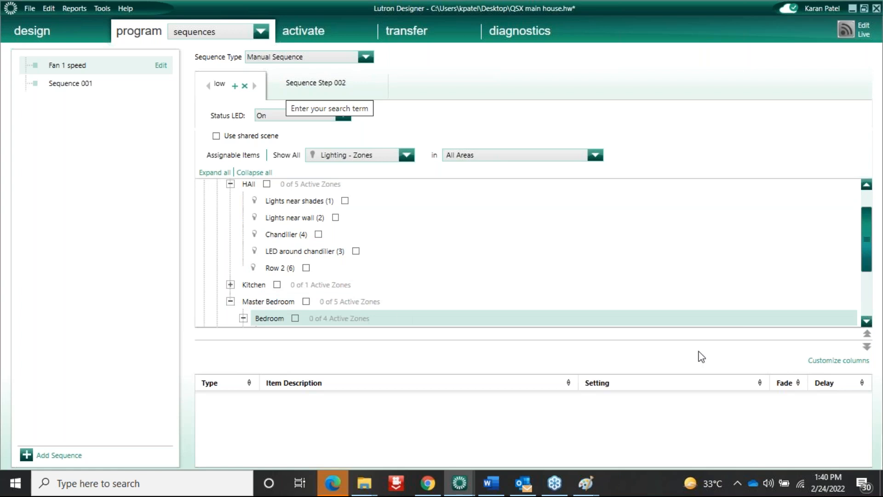
pyautogui.click(867, 321)
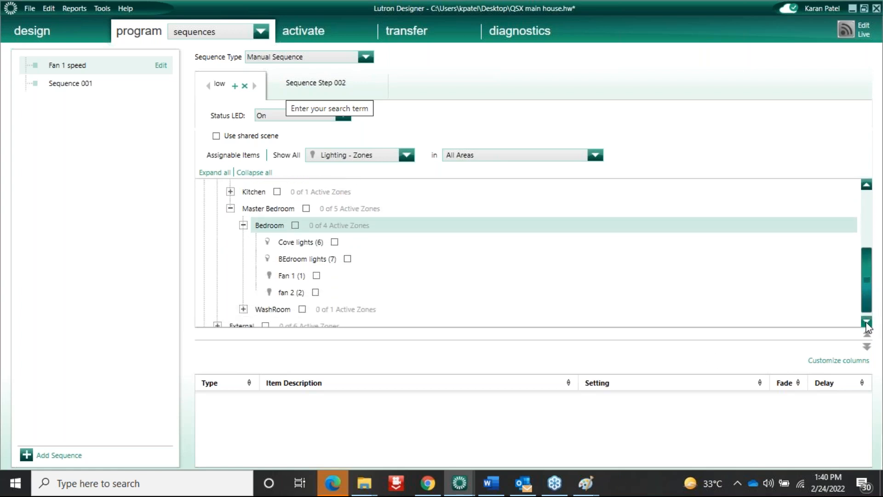
pyautogui.click(319, 278)
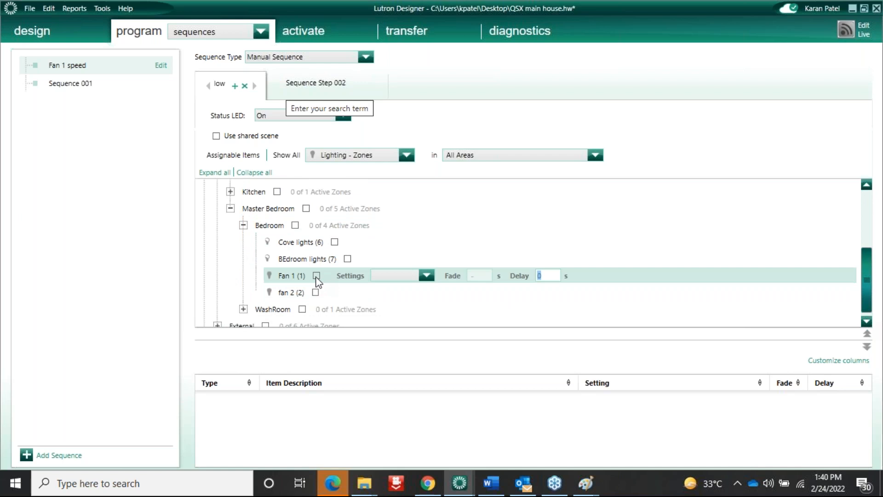
pyautogui.click(317, 276)
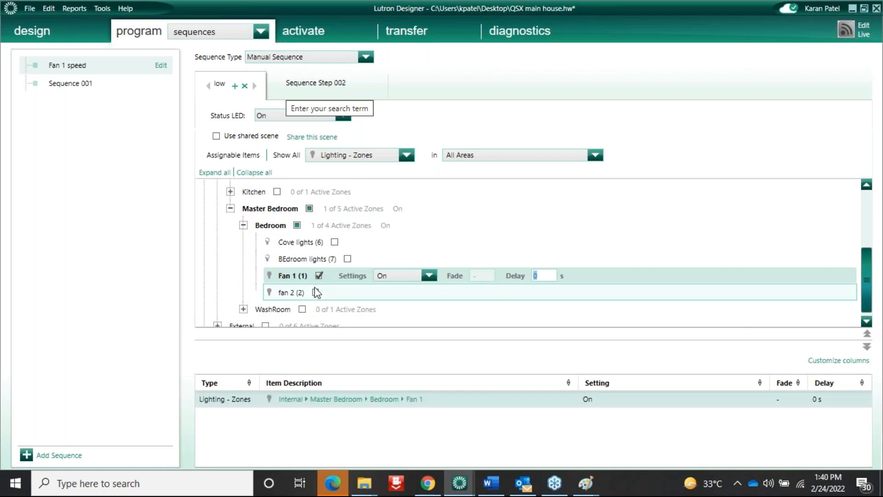
pyautogui.click(317, 292)
pyautogui.click(432, 292)
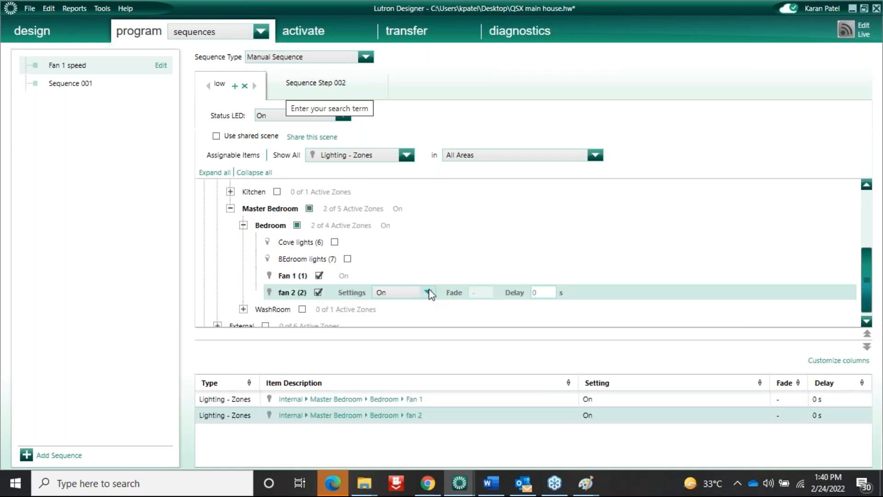
pyautogui.click(388, 327)
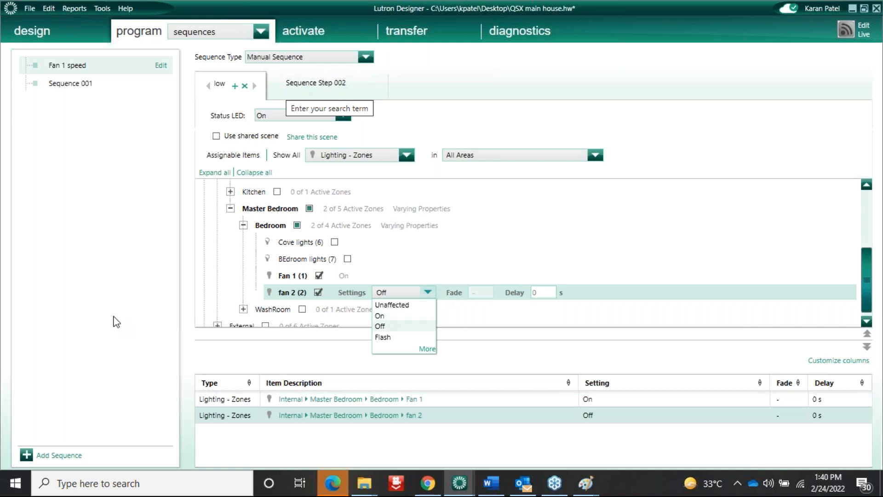
pyautogui.click(84, 269)
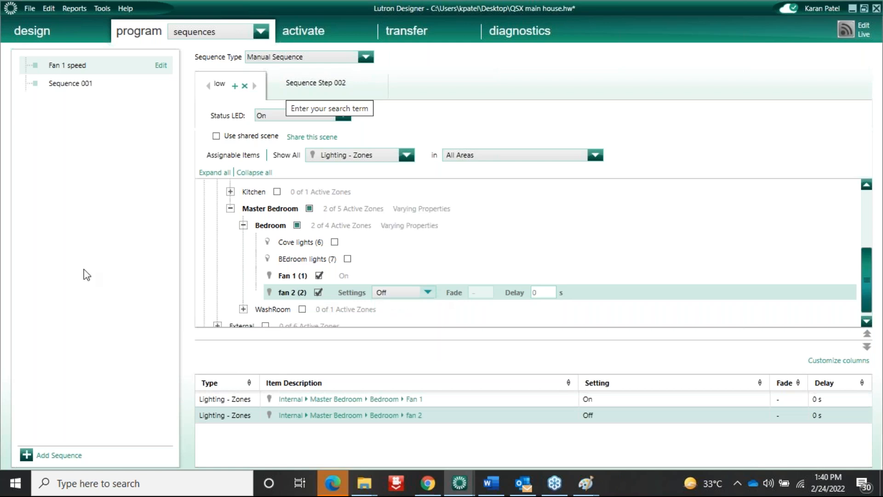
# Rename step 2 'med' and have it set fan 2 On and Fan 1 Off
pyautogui.doubleClick(303, 84)
pyautogui.hotkey('ctrl', 'a')
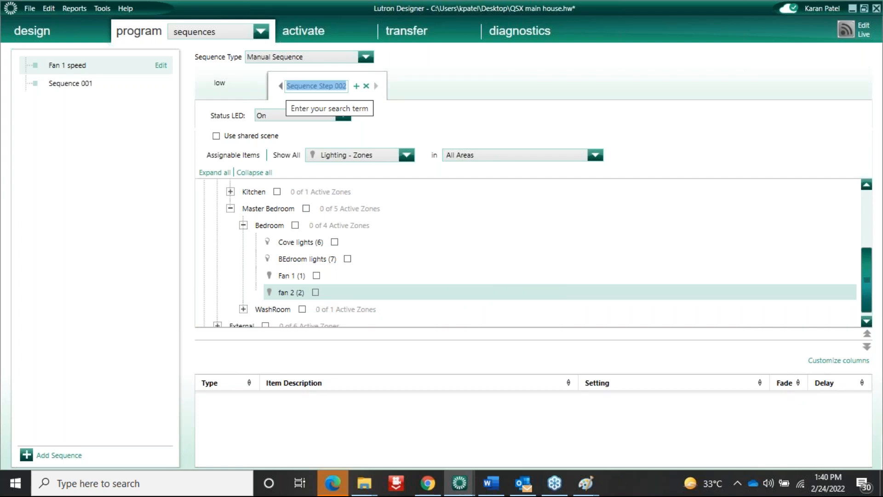
pyautogui.write('med')
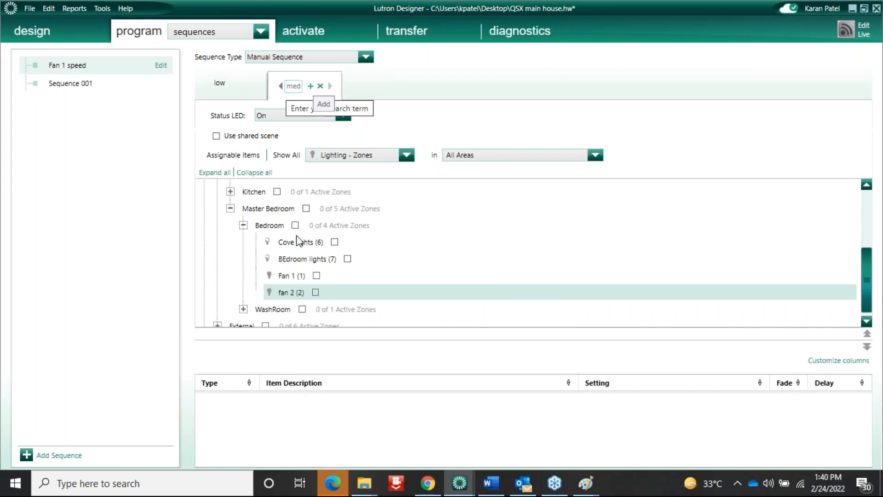
pyautogui.click(317, 292)
pyautogui.click(318, 276)
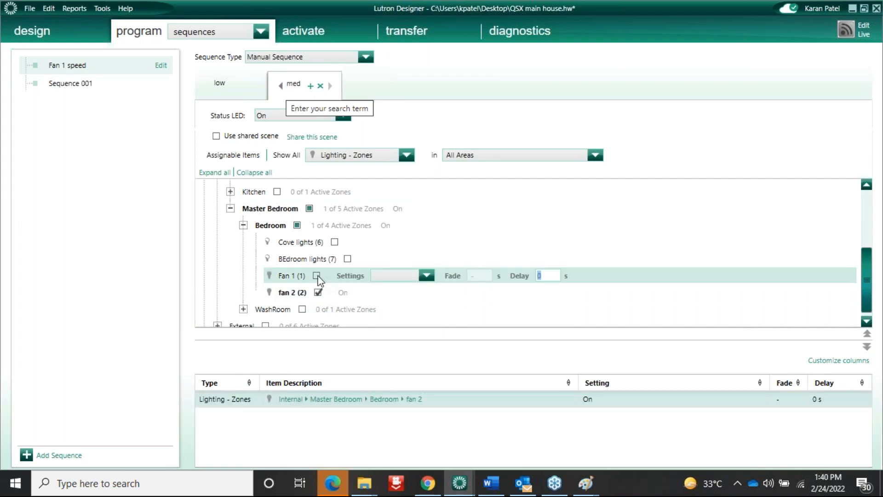
pyautogui.click(428, 276)
pyautogui.click(384, 309)
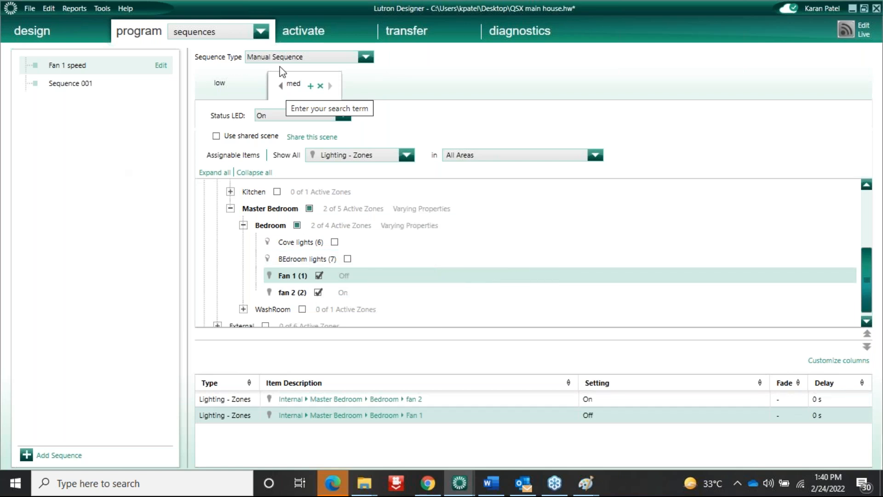
# Recheck the low step, then add a third step to the sequence
pyautogui.click(226, 89)
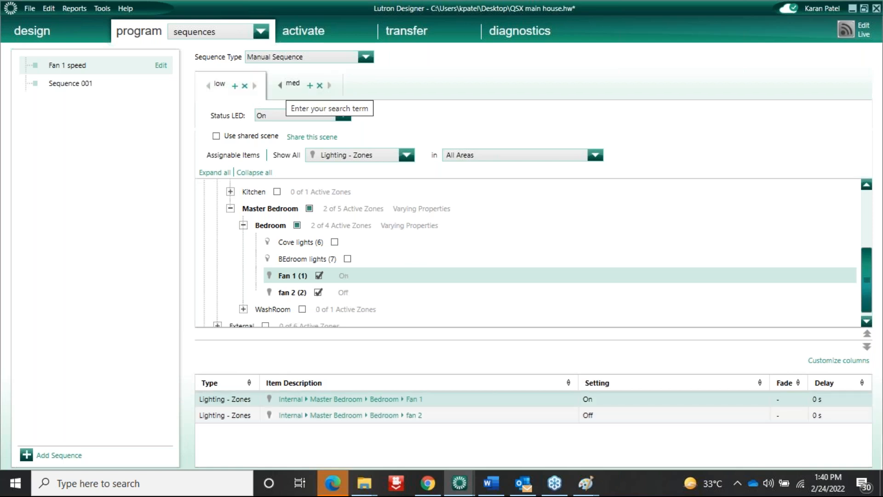
pyautogui.click(310, 86)
pyautogui.doubleClick(380, 86)
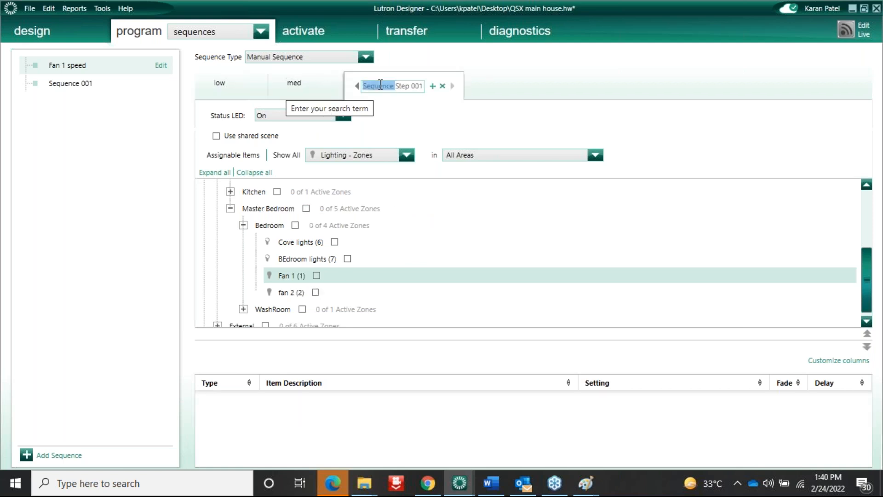
# Rename the third step 'full' and have it turn Fan 1 and fan 2 On
pyautogui.hotkey('ctrl', 'a')
pyautogui.write('ful')
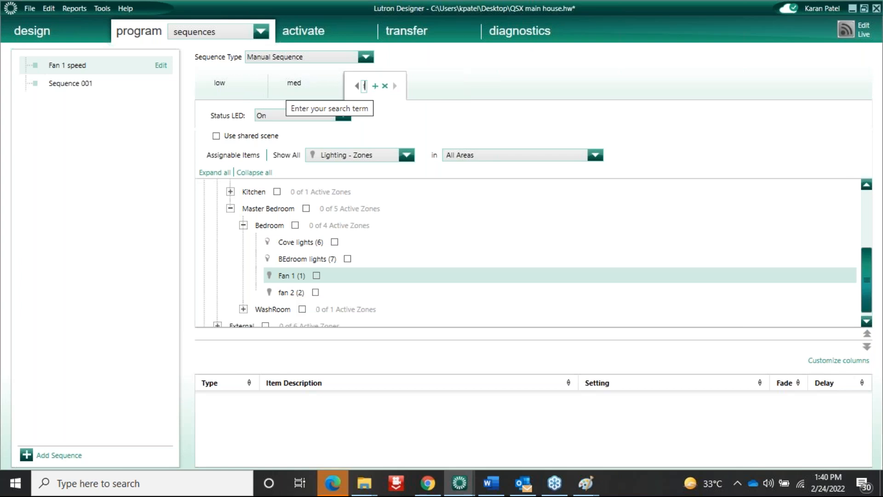
pyautogui.write('l')
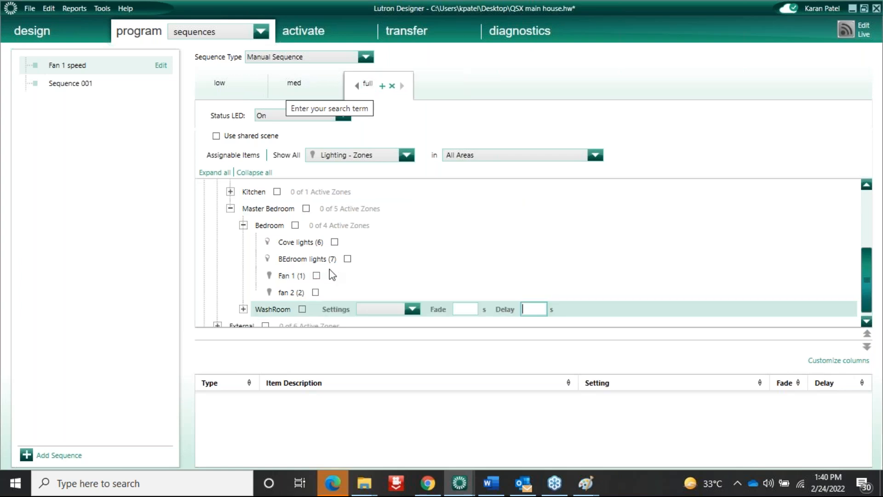
pyautogui.click(317, 276)
pyautogui.click(316, 292)
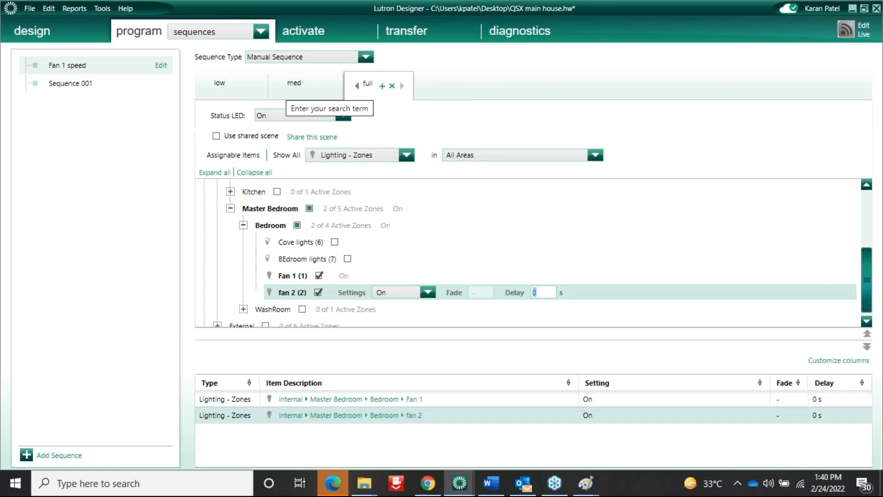
pyautogui.click(283, 262)
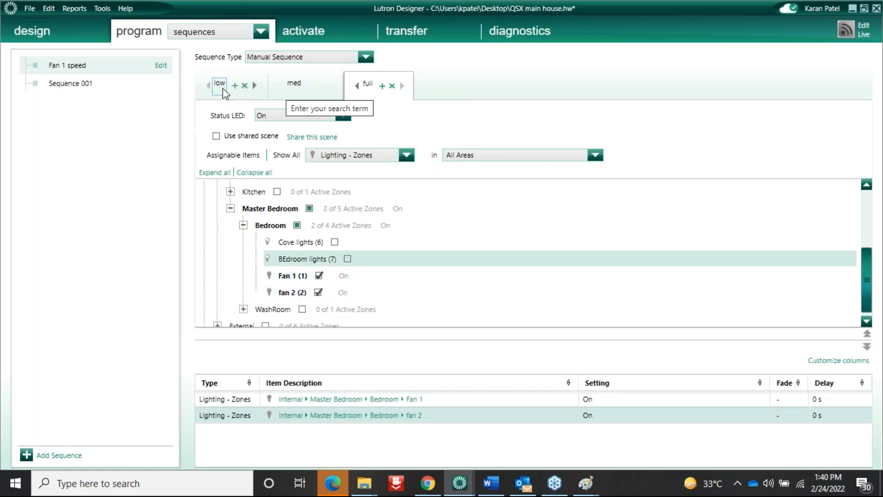
# Review the fan settings of the low, med and full steps
pyautogui.click(222, 86)
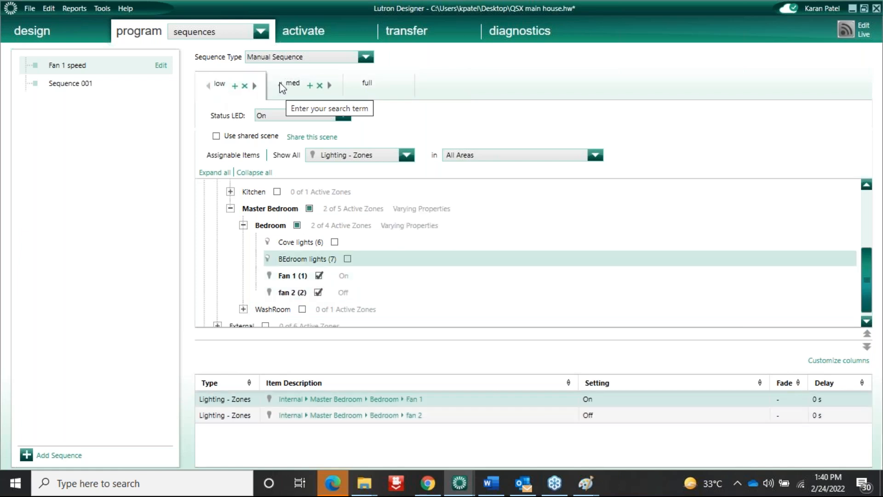
pyautogui.click(294, 87)
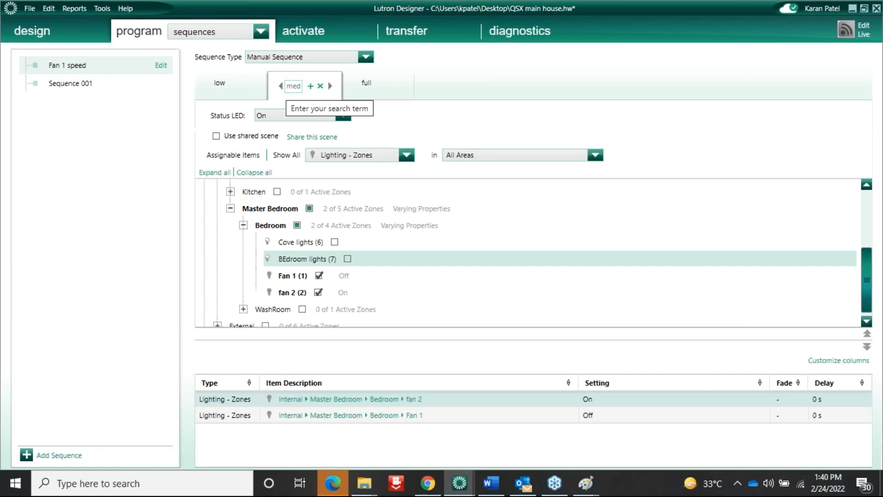
pyautogui.click(368, 86)
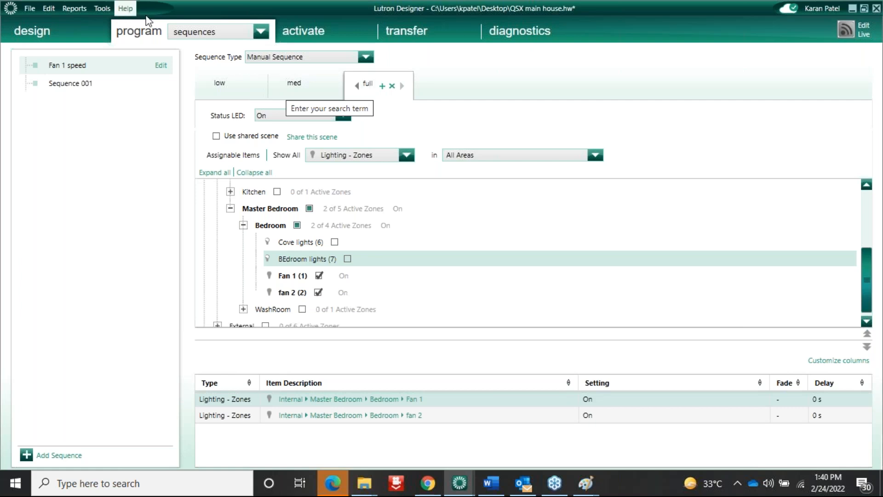
pyautogui.click(199, 35)
pyautogui.click(210, 194)
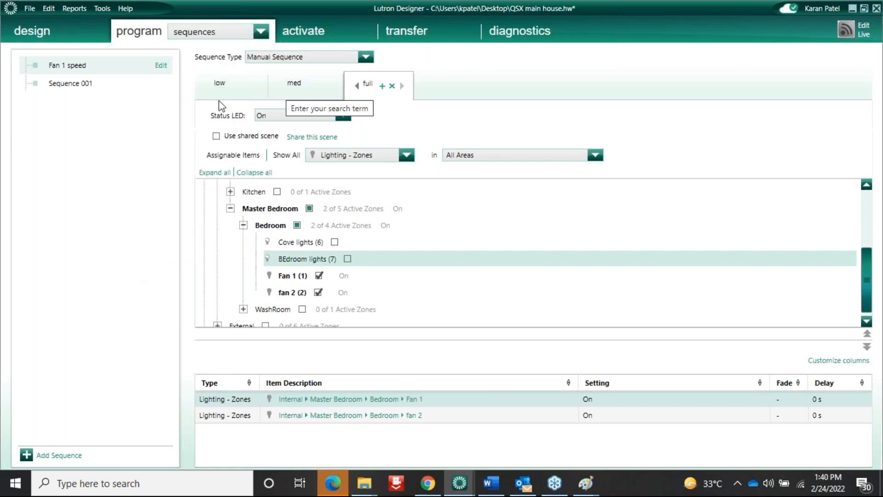
# Set the status LEDs: low On, med Blink, full Rapid Blink
pyautogui.click(222, 85)
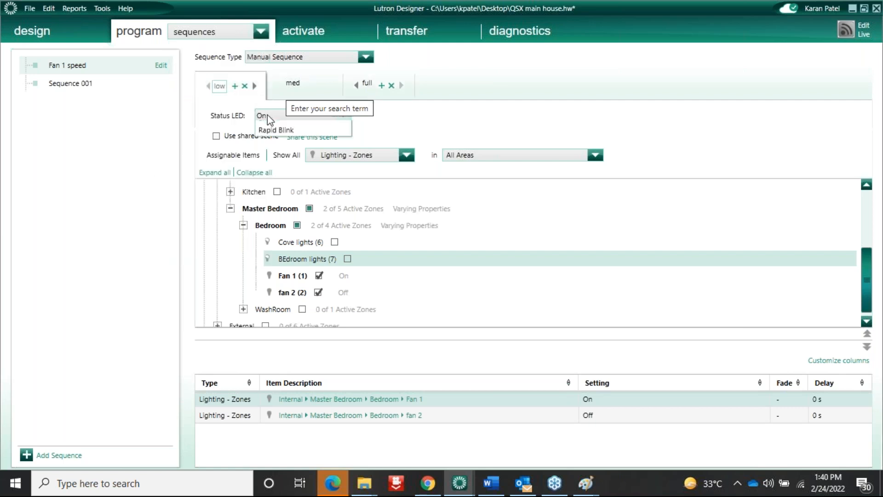
pyautogui.click(267, 115)
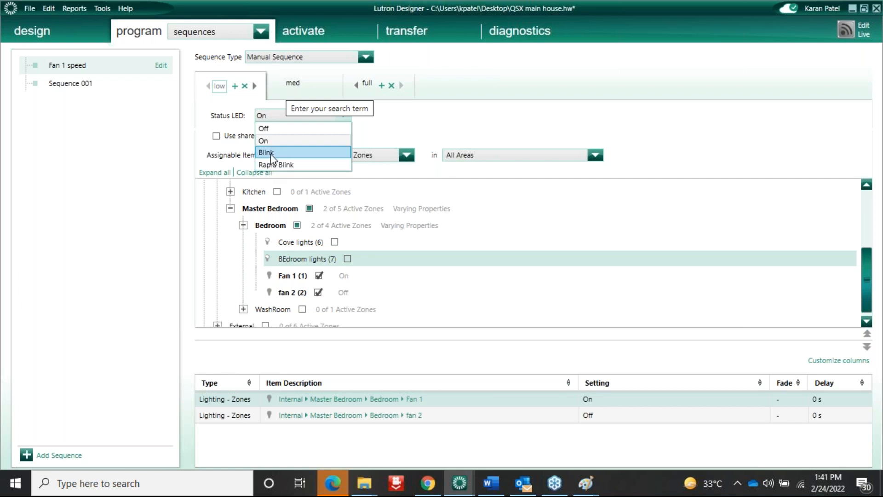
pyautogui.click(265, 141)
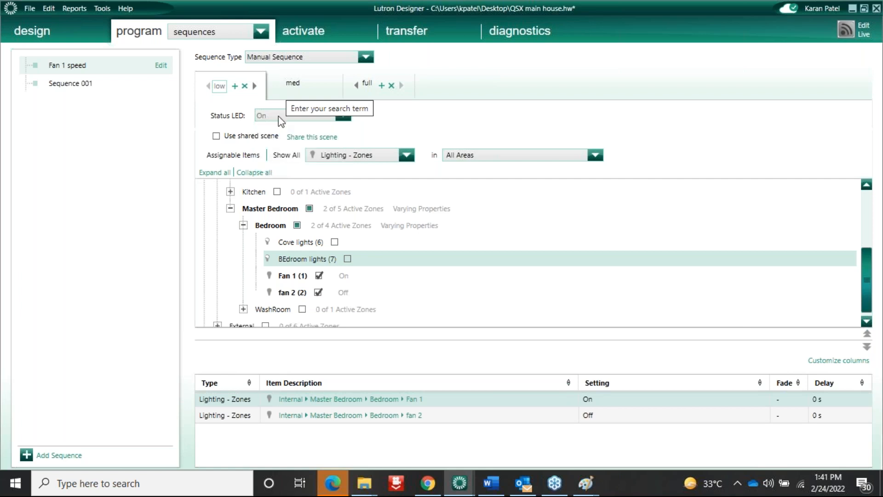
pyautogui.click(292, 86)
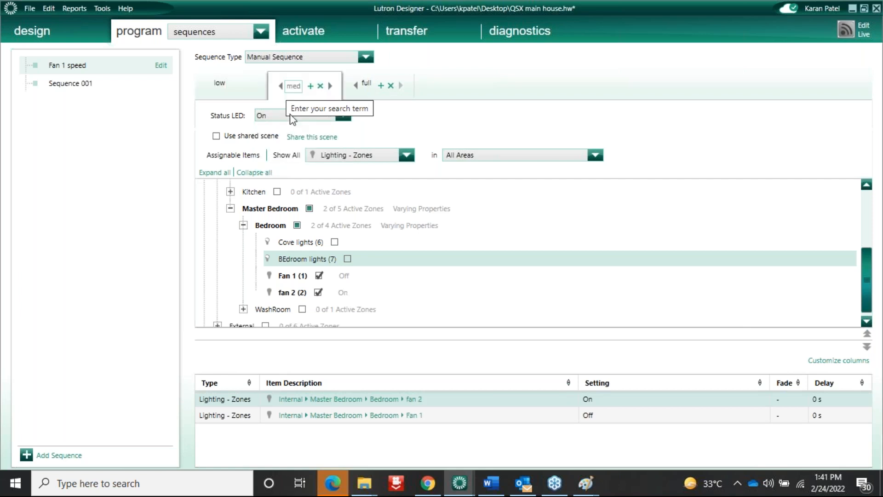
pyautogui.click(277, 115)
pyautogui.click(275, 152)
pyautogui.click(367, 87)
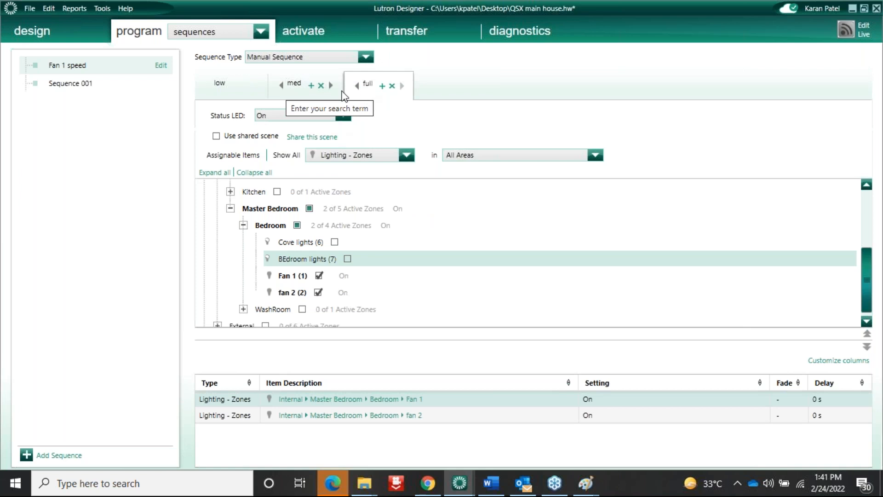
pyautogui.click(263, 116)
pyautogui.click(268, 165)
pyautogui.click(213, 33)
# Make the hall keypad's Fan button Single Action and list sequences as assignable items
pyautogui.scroll(1, 202, 64)
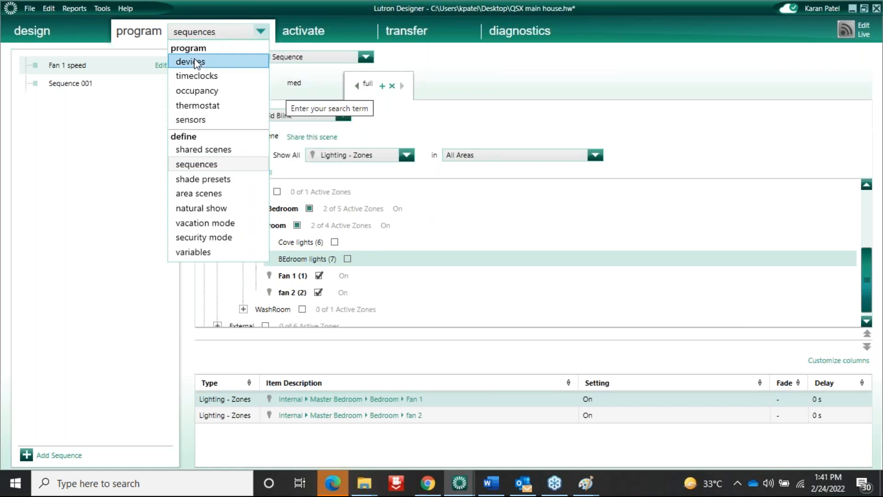
pyautogui.click(191, 61)
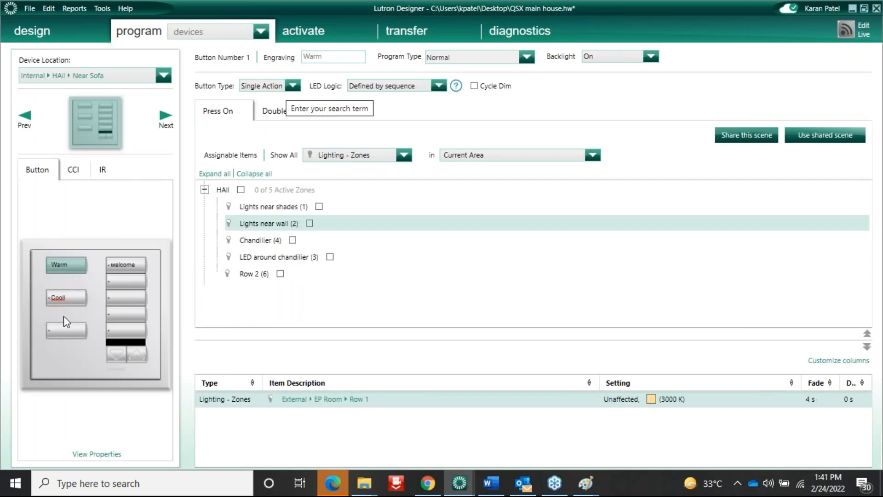
pyautogui.click(66, 329)
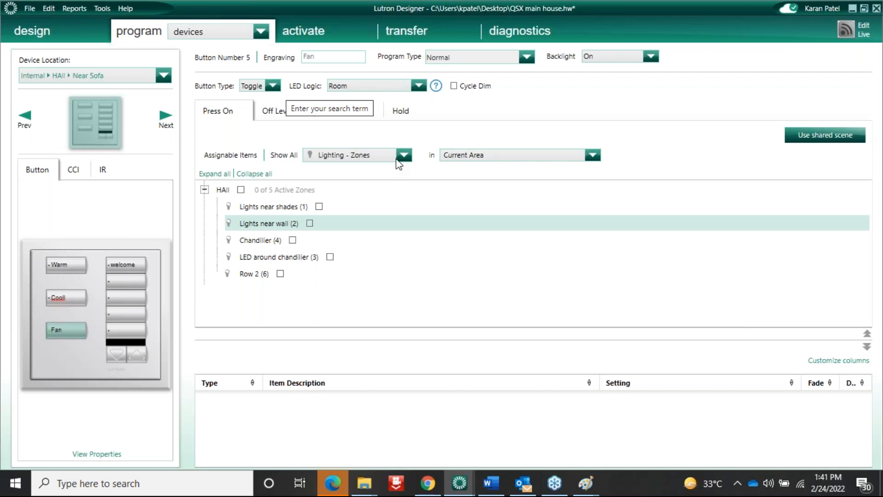
pyautogui.click(404, 156)
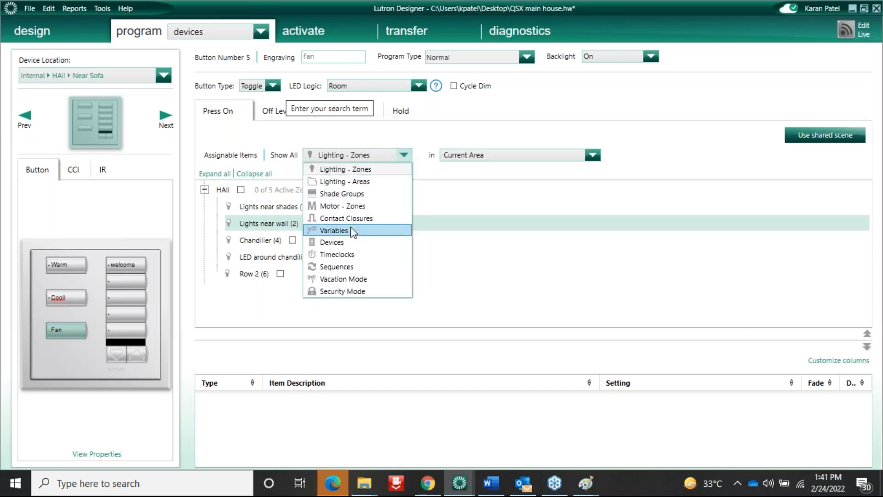
pyautogui.click(344, 266)
pyautogui.click(273, 85)
pyautogui.click(258, 95)
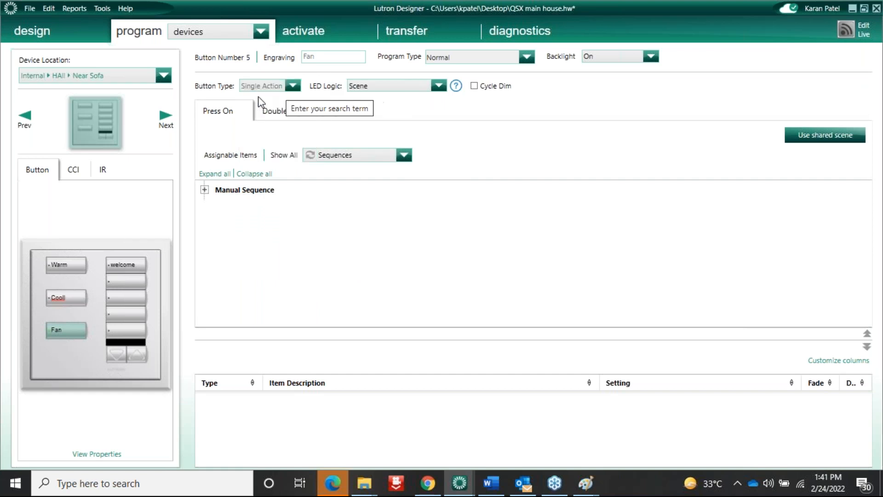
# Assign Fan 1 speed with Sequence Start/Next, LED Logic Defined by sequence
pyautogui.click(205, 190)
pyautogui.click(263, 206)
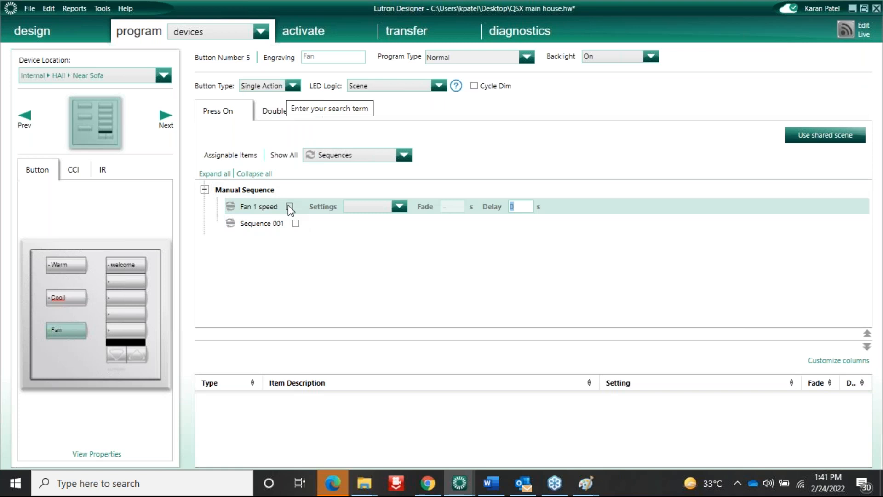
pyautogui.click(289, 207)
pyautogui.click(400, 207)
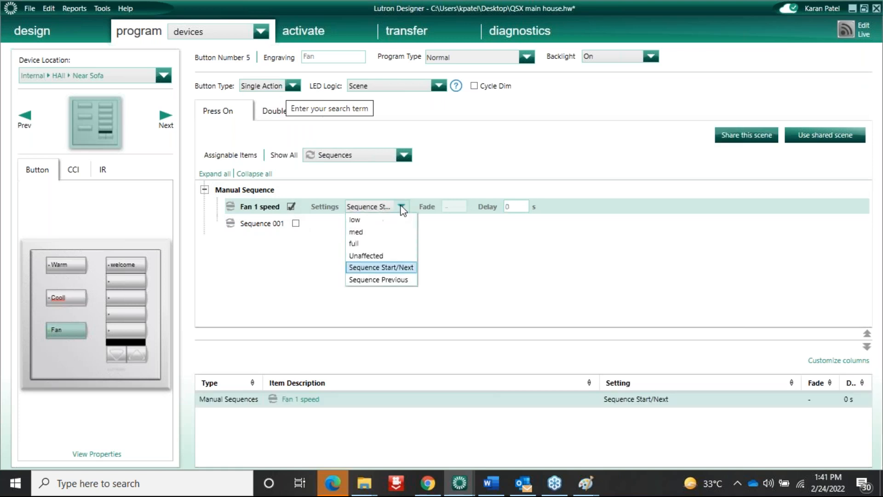
pyautogui.click(403, 268)
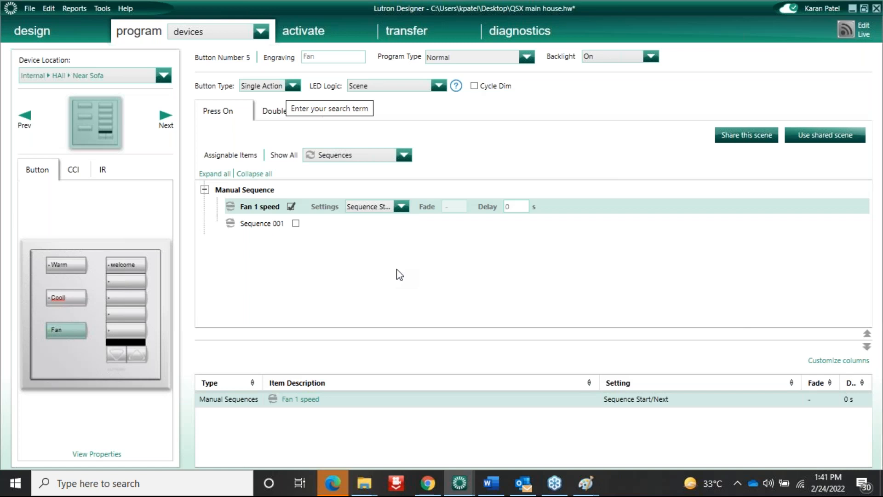
pyautogui.click(439, 87)
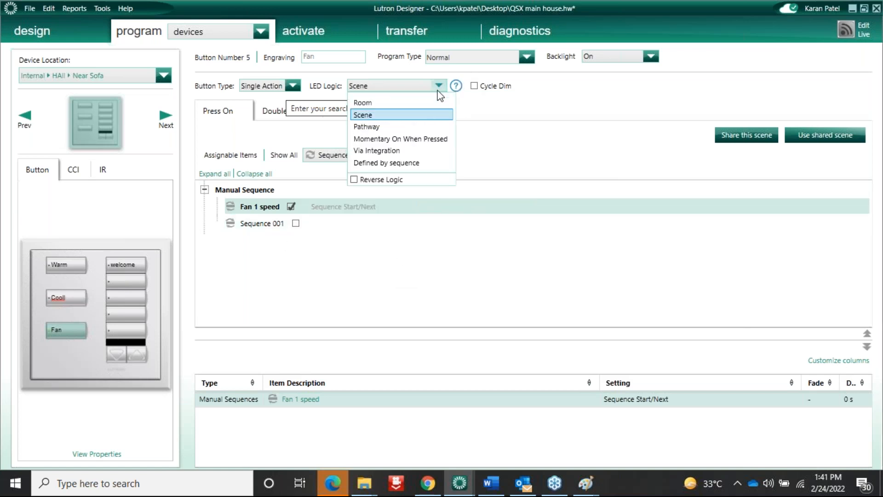
pyautogui.click(391, 163)
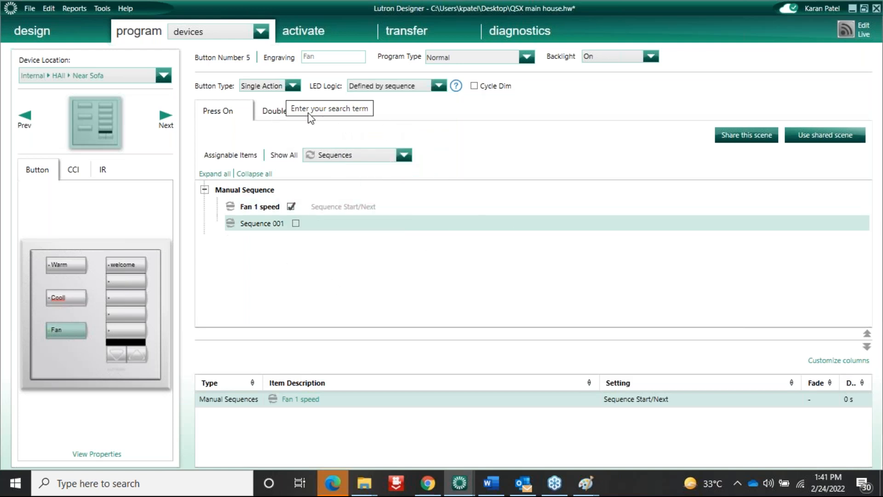
pyautogui.click(278, 115)
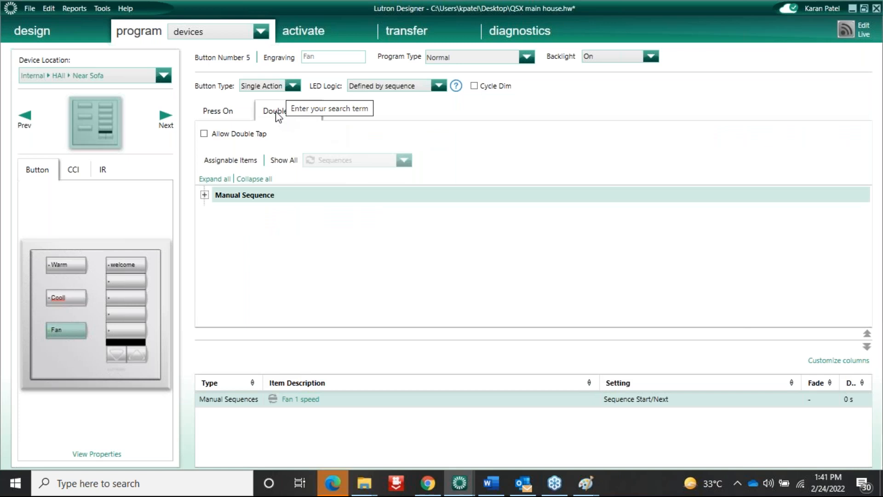
# Allow double tap on the Fan button and review its Fan 1 speed double-tap action
pyautogui.click(204, 134)
pyautogui.click(204, 195)
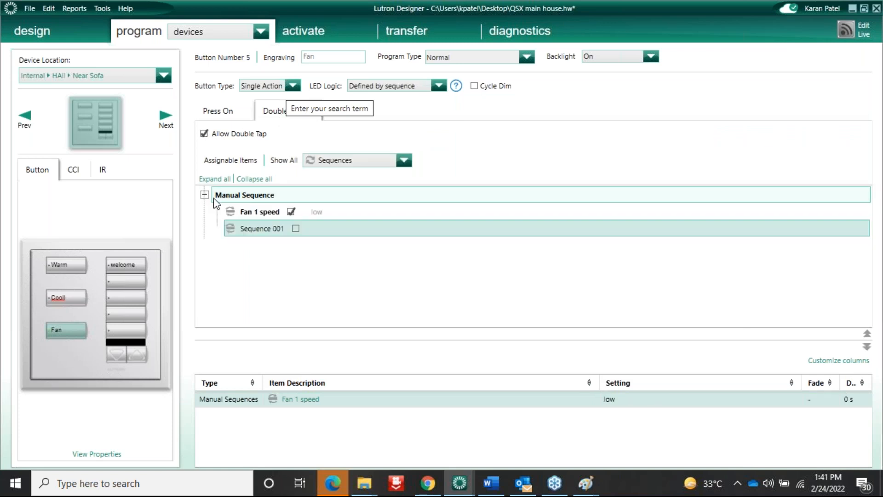
pyautogui.click(288, 213)
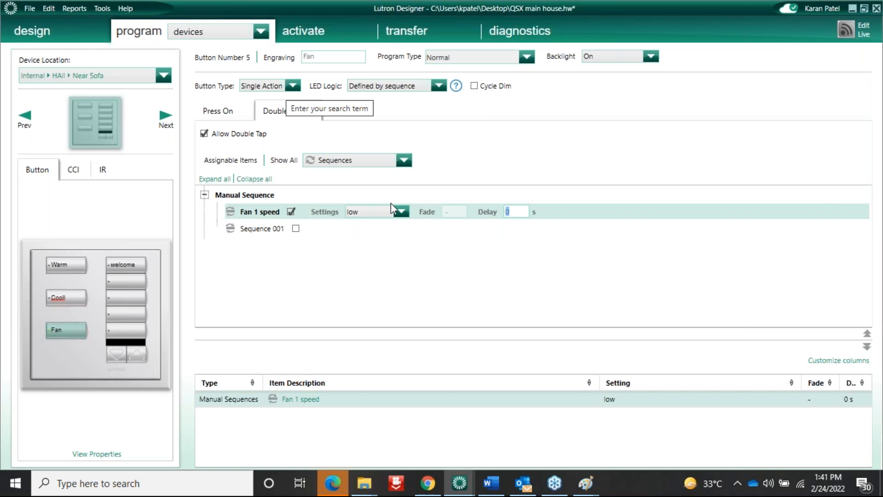
pyautogui.click(402, 211)
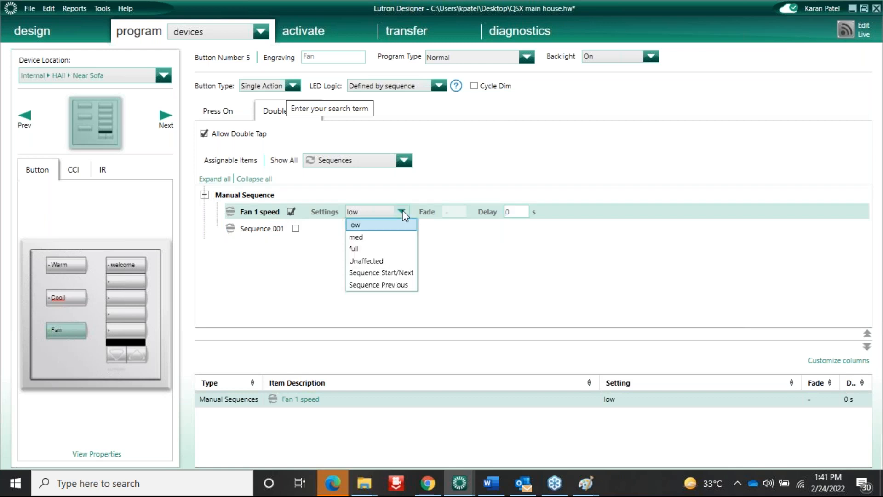
pyautogui.click(402, 212)
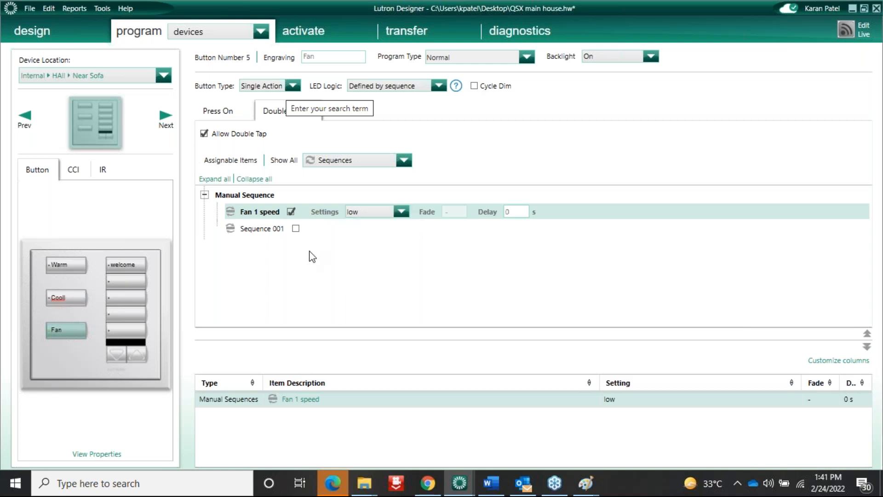
pyautogui.click(261, 32)
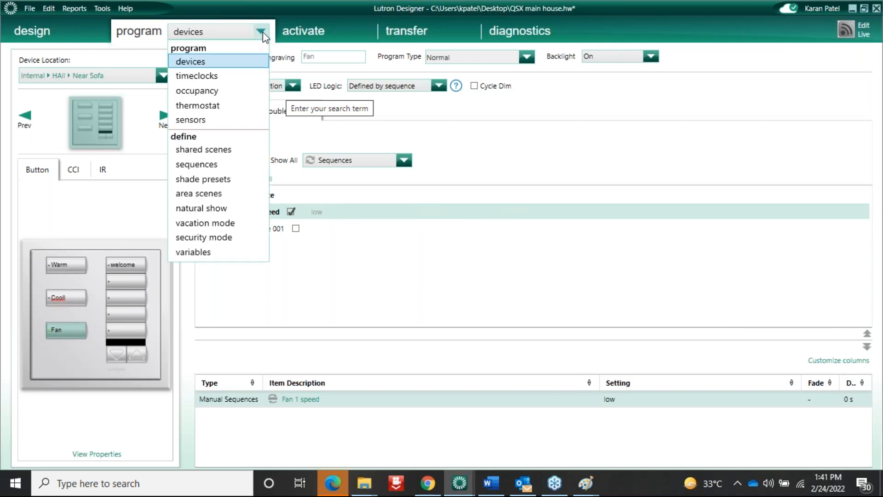
pyautogui.click(262, 32)
pyautogui.click(261, 33)
pyautogui.click(261, 32)
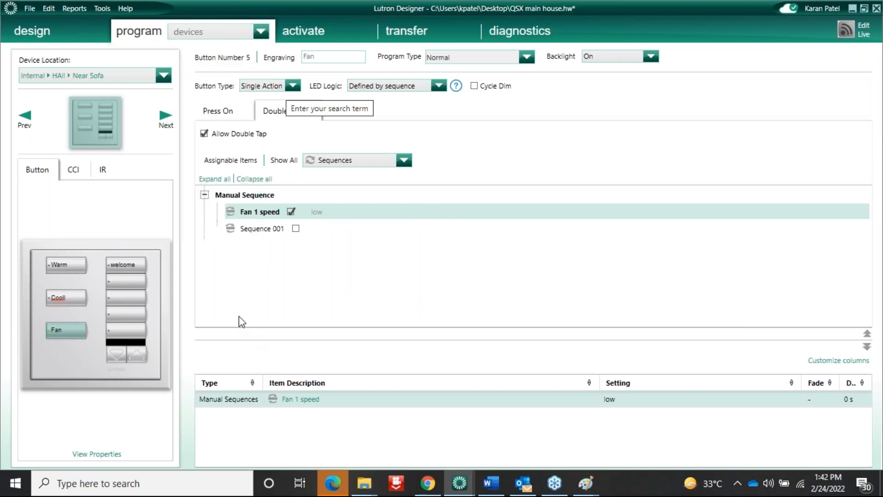
pyautogui.click(216, 113)
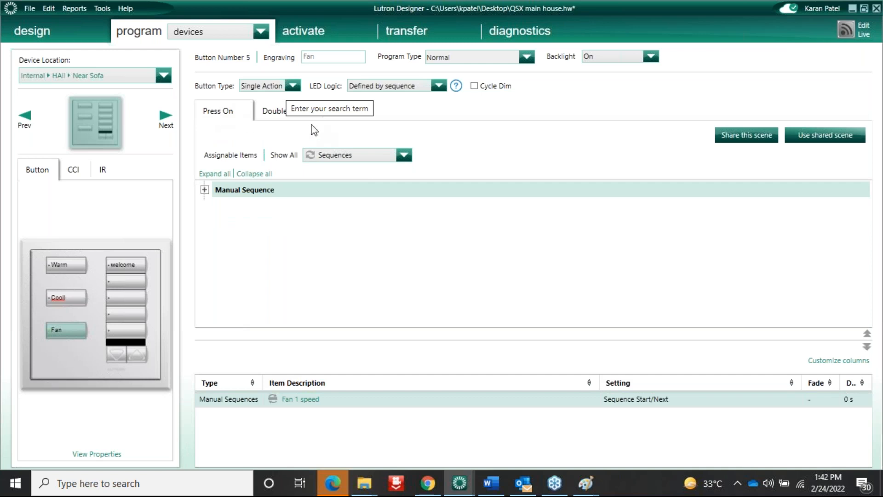
pyautogui.click(275, 113)
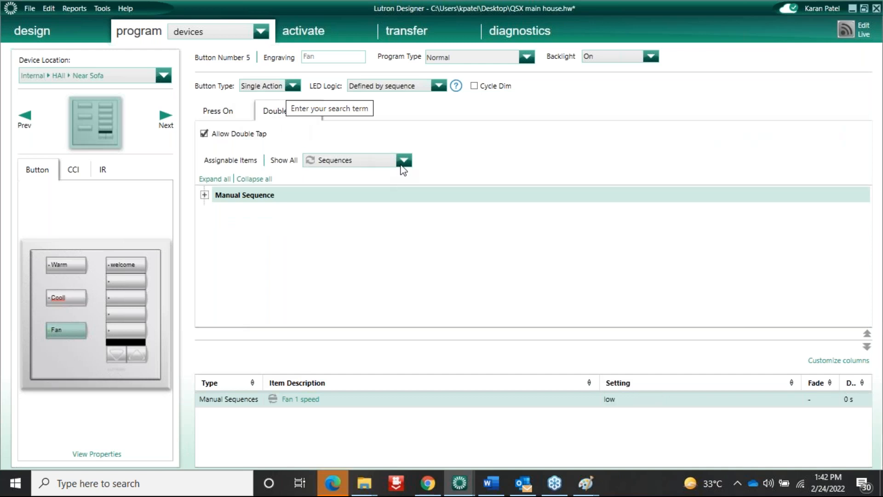
# On double tap, set the Bedroom's Fan 1 and fan 2 lighting zones to Off
pyautogui.click(403, 161)
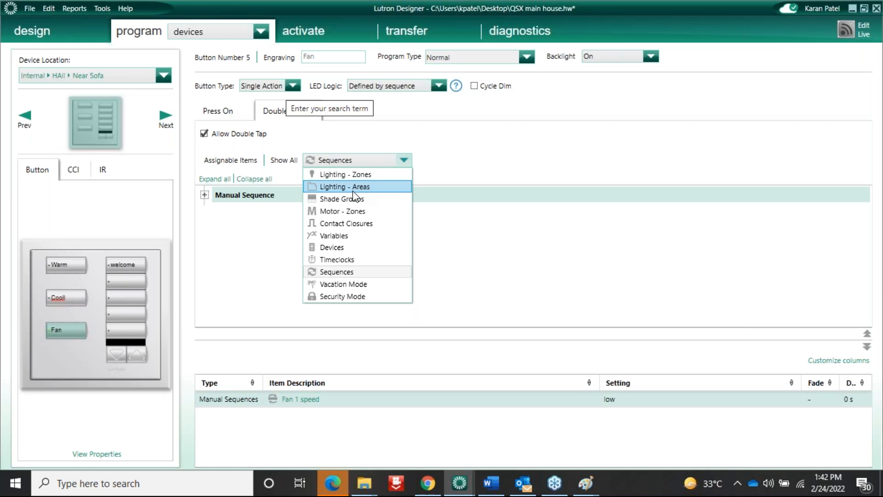
pyautogui.click(354, 174)
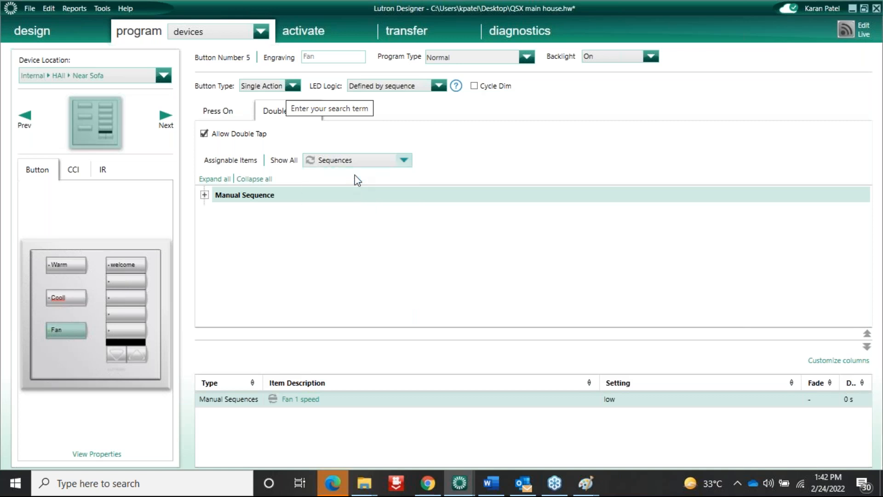
pyautogui.click(205, 195)
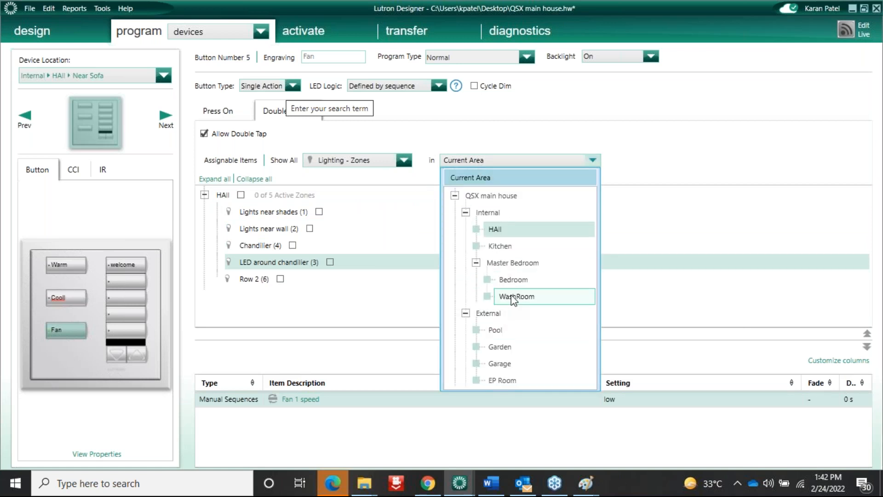
pyautogui.click(512, 280)
pyautogui.click(275, 262)
pyautogui.click(278, 245)
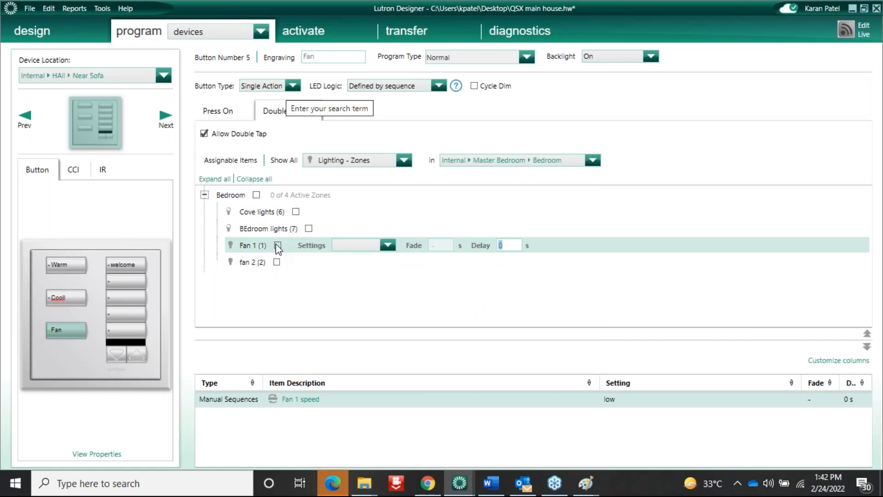
pyautogui.click(390, 249)
pyautogui.click(343, 279)
pyautogui.click(277, 264)
pyautogui.click(277, 263)
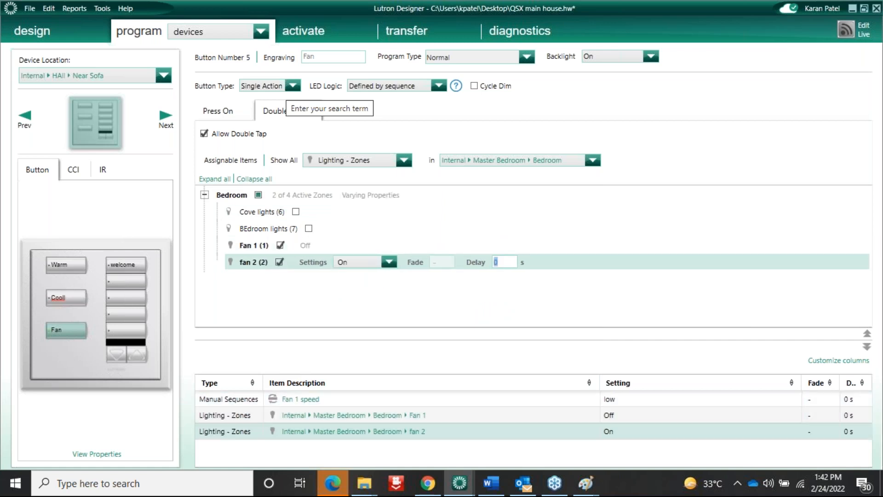
pyautogui.click(389, 262)
pyautogui.click(341, 295)
pyautogui.click(183, 270)
# Set the Fan 1 speed sequence to Unaffected for the double tap
pyautogui.click(304, 242)
pyautogui.click(272, 263)
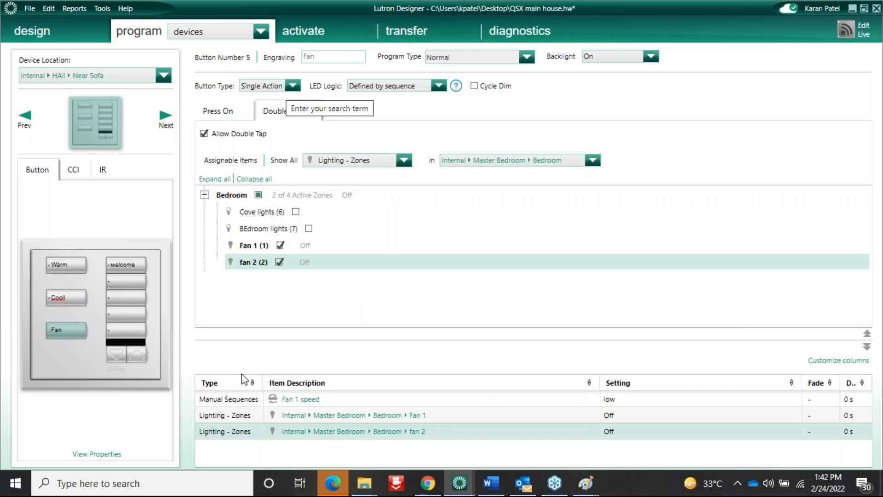
pyautogui.click(623, 399)
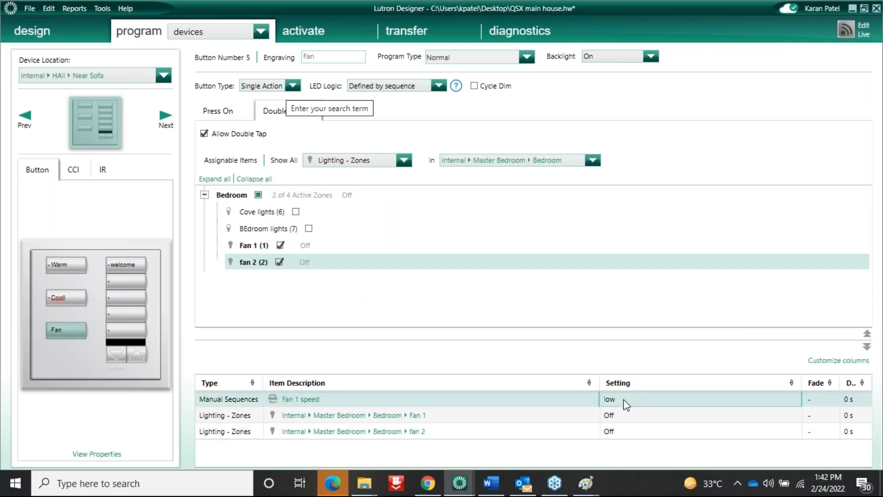
pyautogui.click(624, 400)
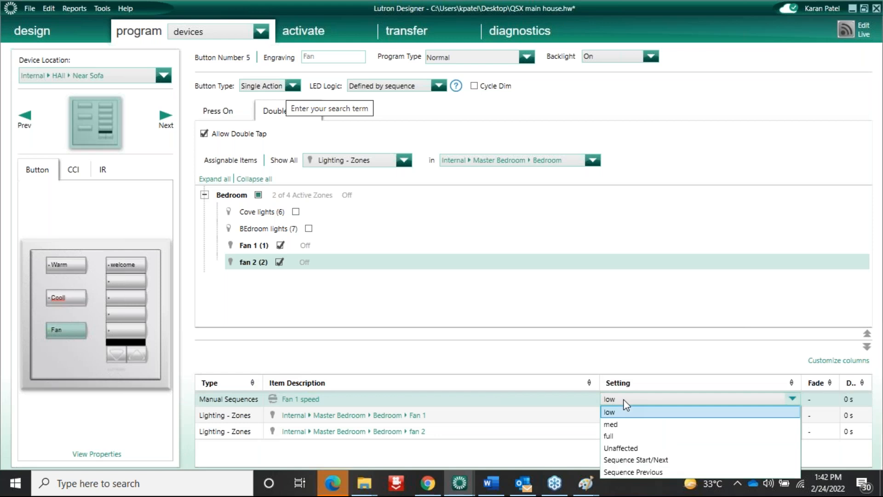
pyautogui.click(640, 447)
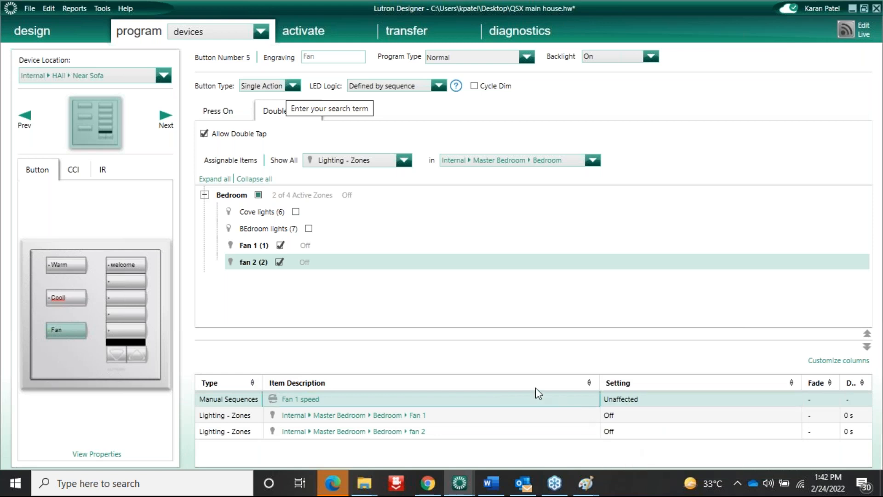
pyautogui.click(217, 111)
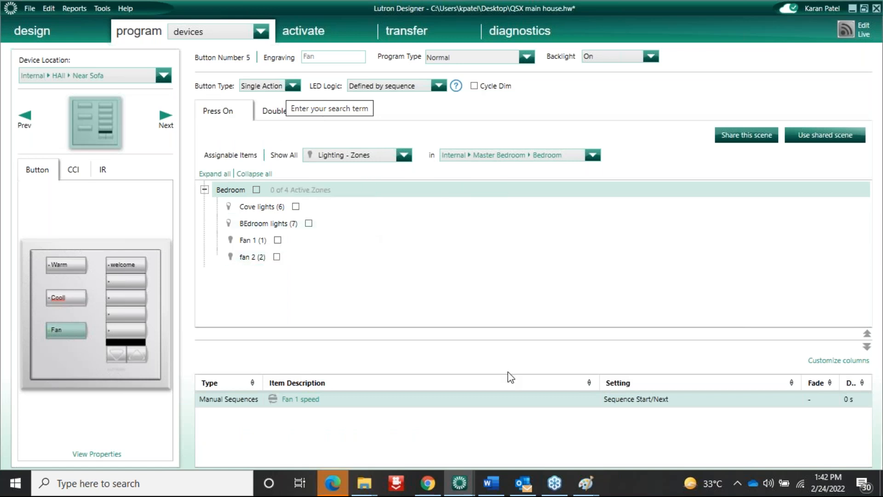
pyautogui.click(273, 112)
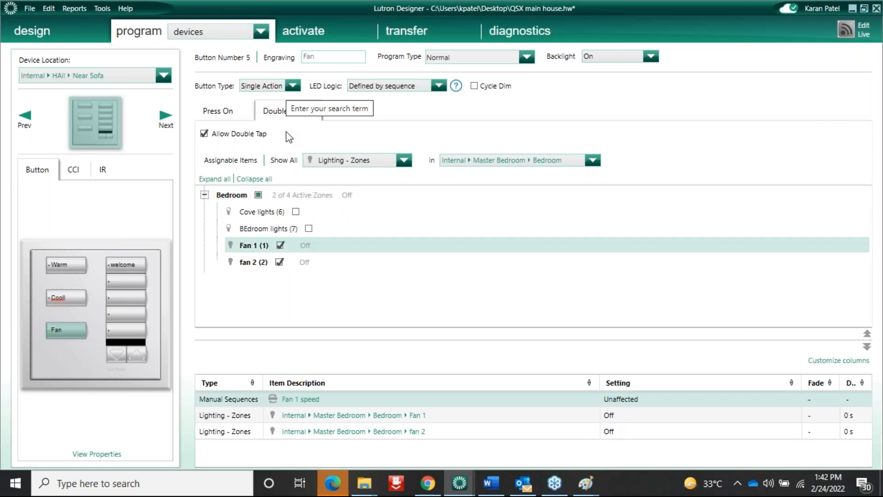
pyautogui.click(232, 113)
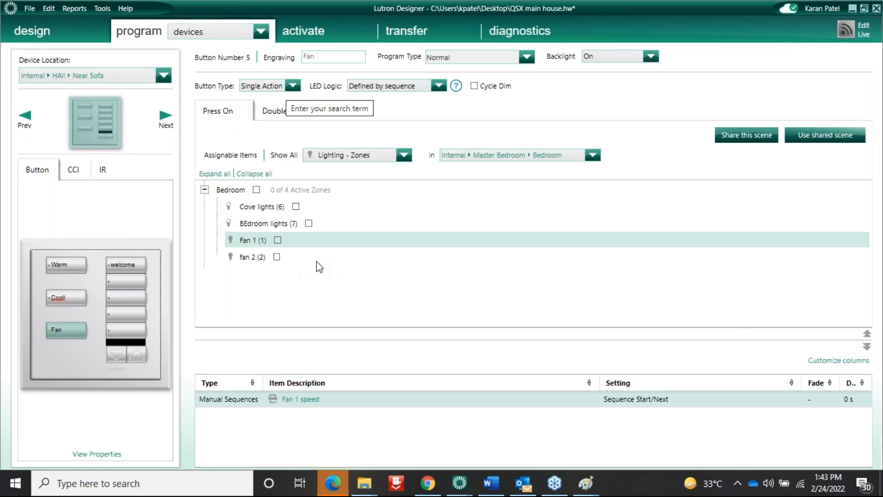
# In the loads view, add a new zone 'Row 1' to the Pool area
pyautogui.click(56, 27)
pyautogui.click(73, 32)
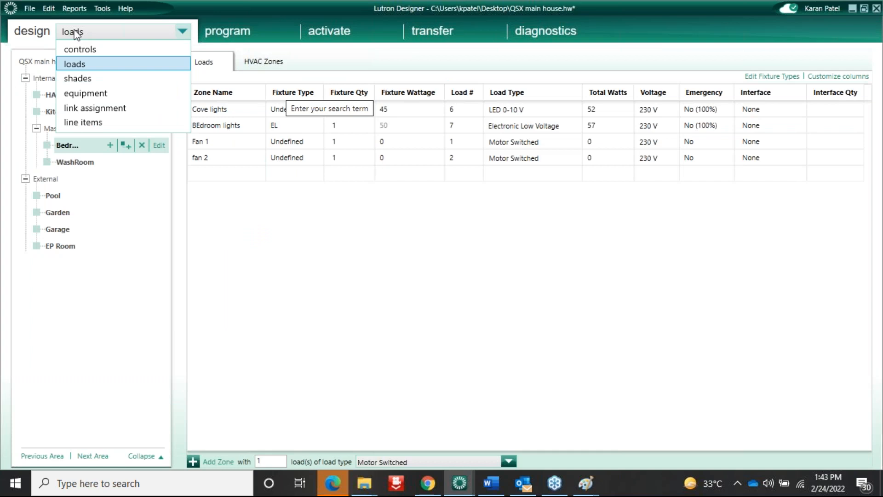
pyautogui.click(113, 32)
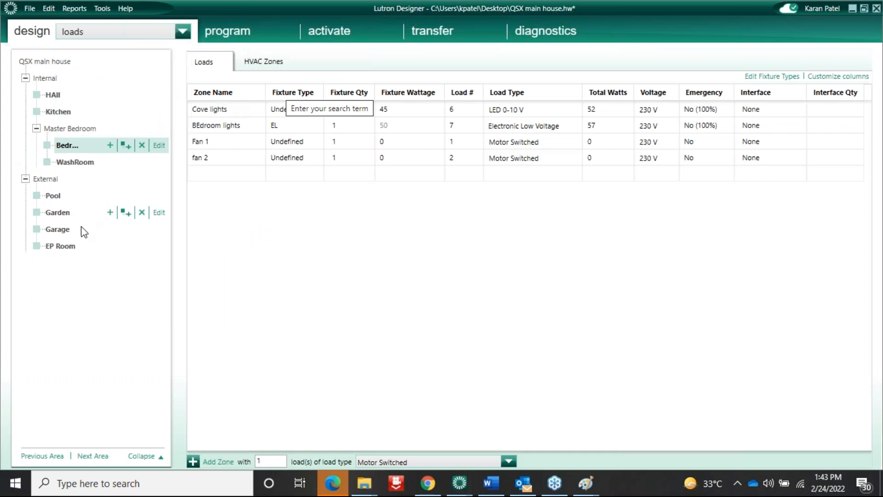
pyautogui.click(51, 196)
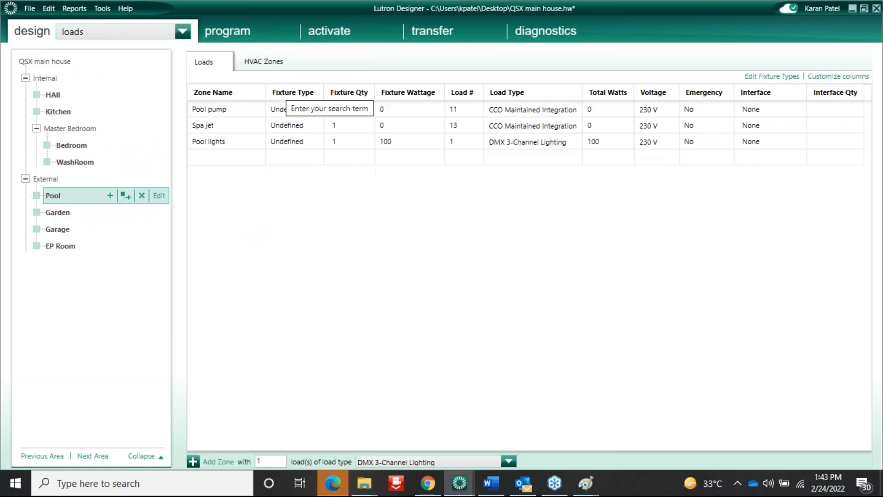
pyautogui.click(221, 157)
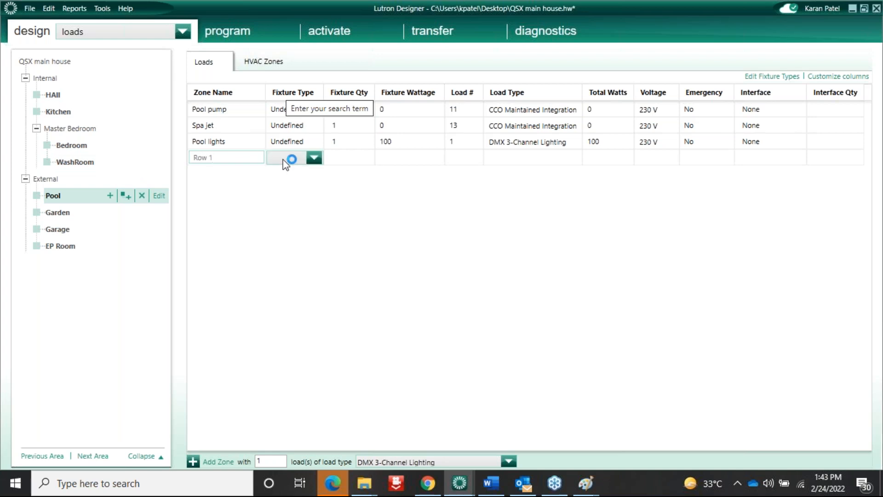
pyautogui.click(359, 153)
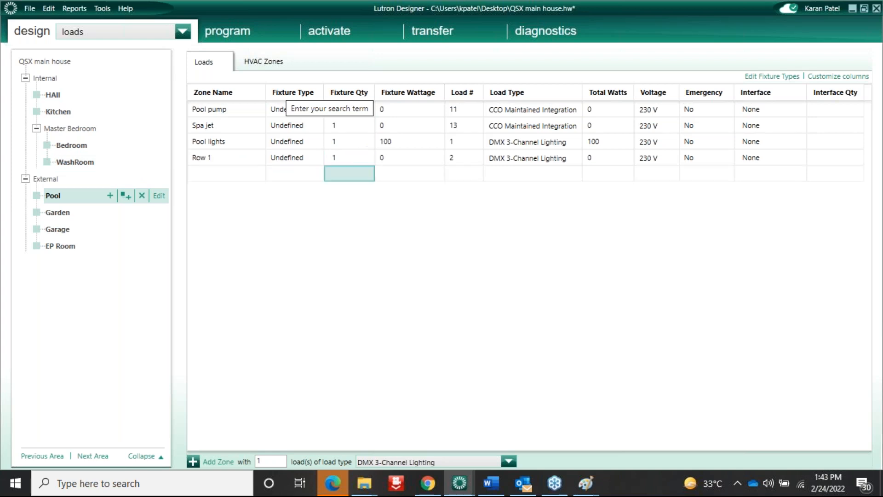
# Edit the Row 1 zone name and bring up the zone's actions
pyautogui.click(226, 159)
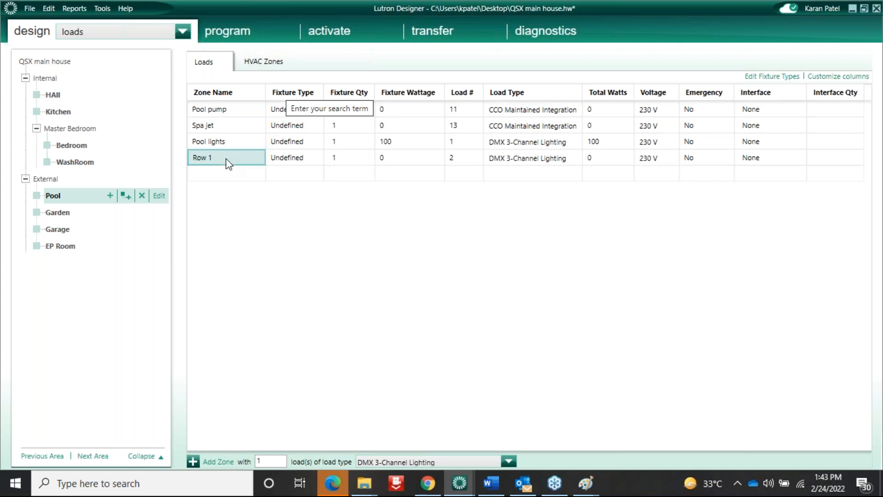
pyautogui.click(227, 159)
pyautogui.rightClick(226, 159)
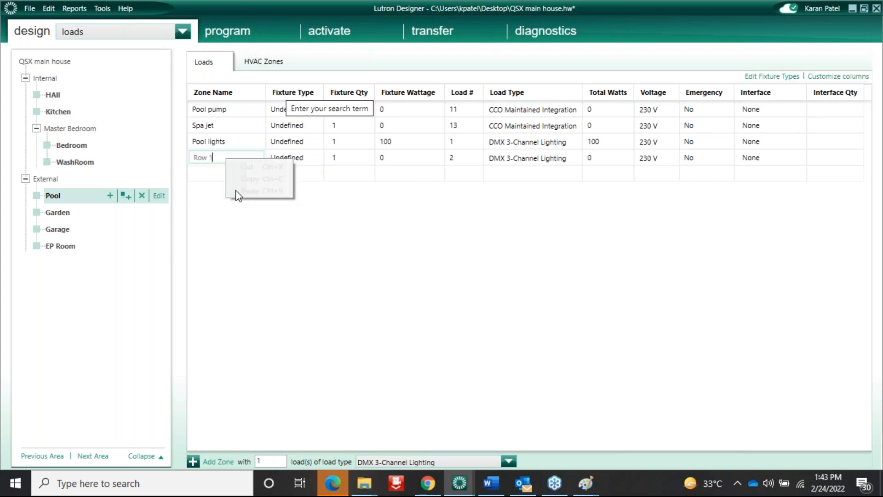
pyautogui.click(210, 184)
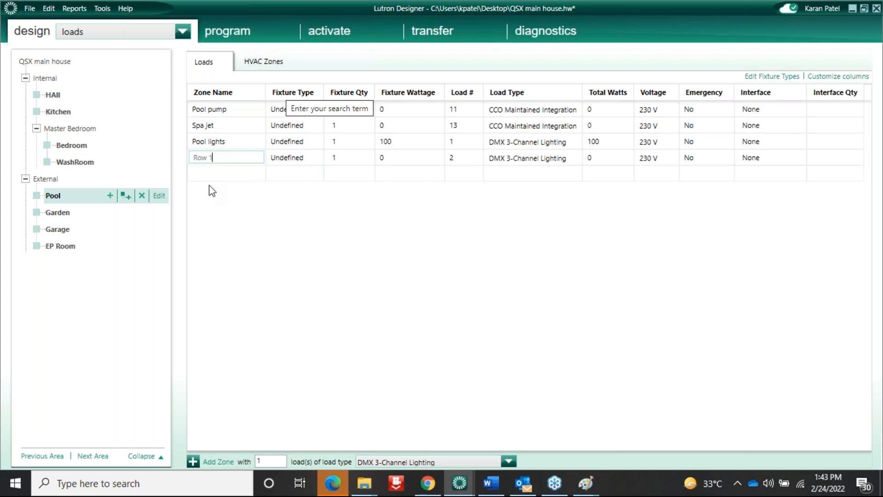
pyautogui.click(236, 159)
pyautogui.rightClick(236, 159)
# Duplicate Row 1 four times into DMX 3-Channel loads 2–6, then begin naming a new 'row' zone
pyautogui.click(267, 219)
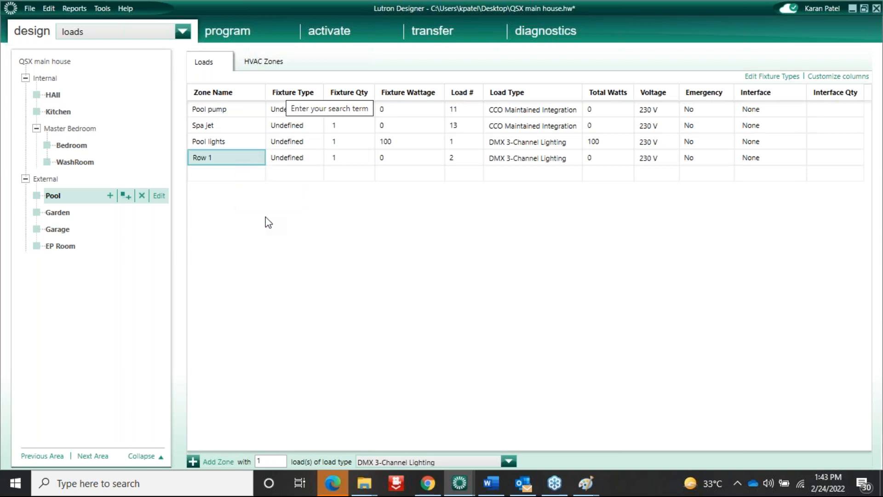
pyautogui.press('BackSpace')
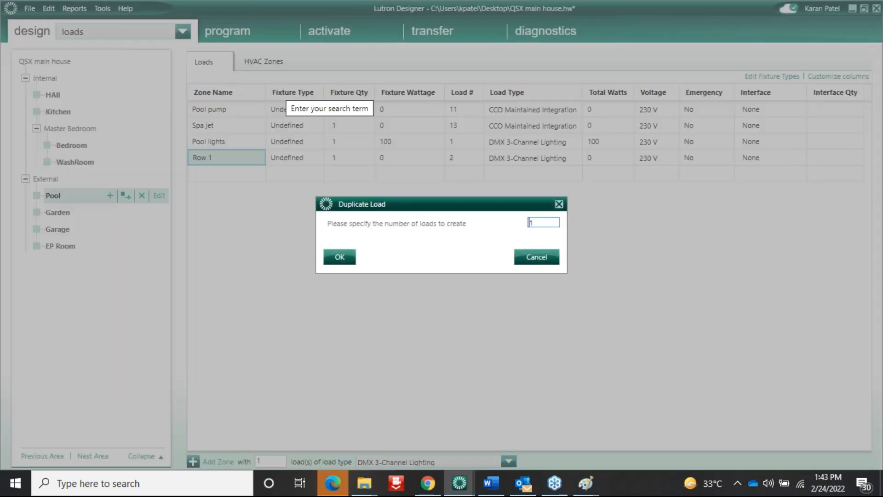
pyautogui.write('5')
pyautogui.press('BackSpace')
pyautogui.write('4')
pyautogui.click(346, 258)
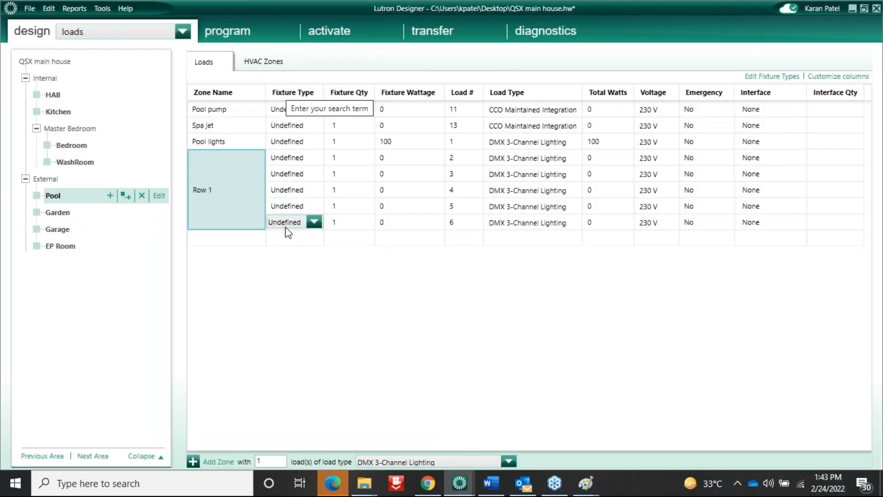
pyautogui.doubleClick(226, 240)
pyautogui.write('row 2')
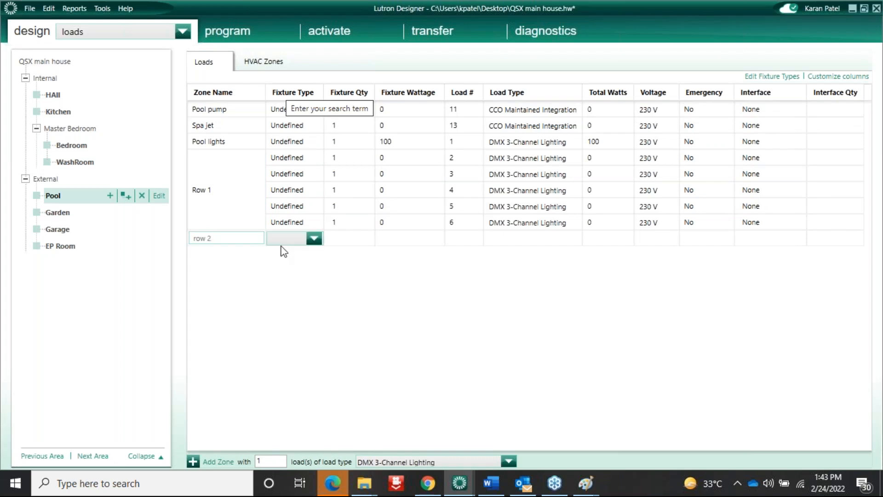
# Commit the row 2 zone and change all Row 1 loads to LED DALI
pyautogui.click(351, 239)
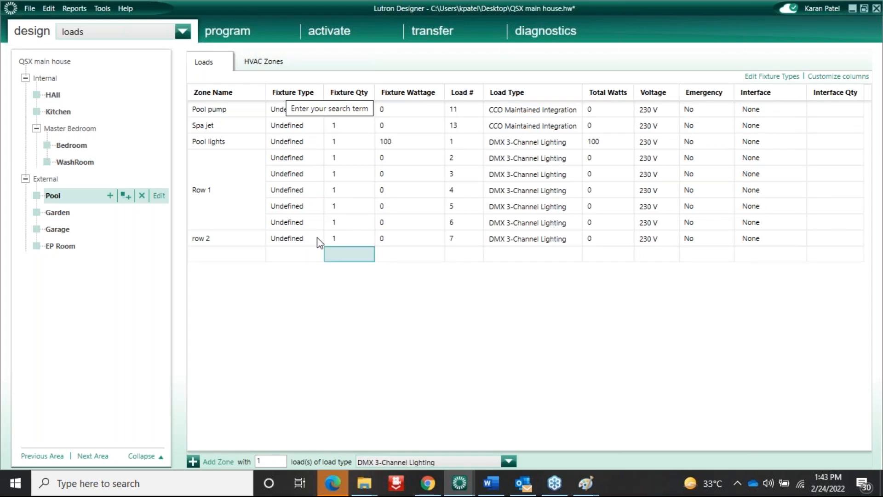
pyautogui.moveTo(495, 258)
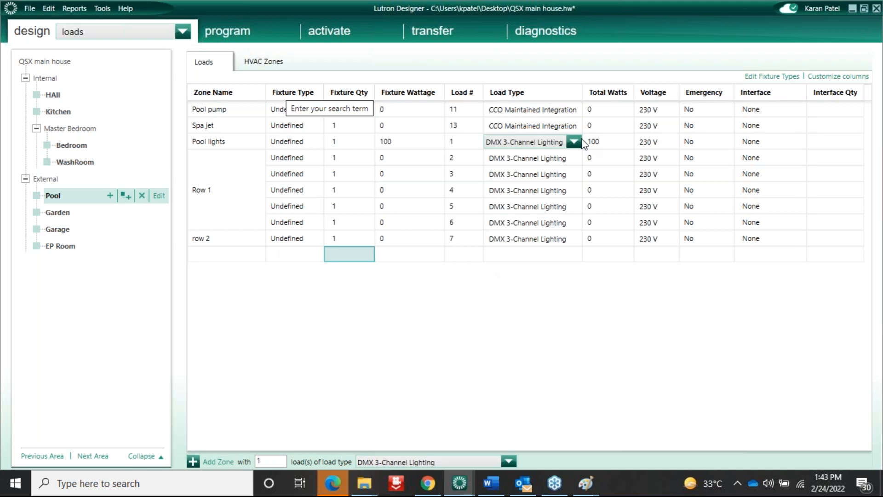
pyautogui.click(577, 158)
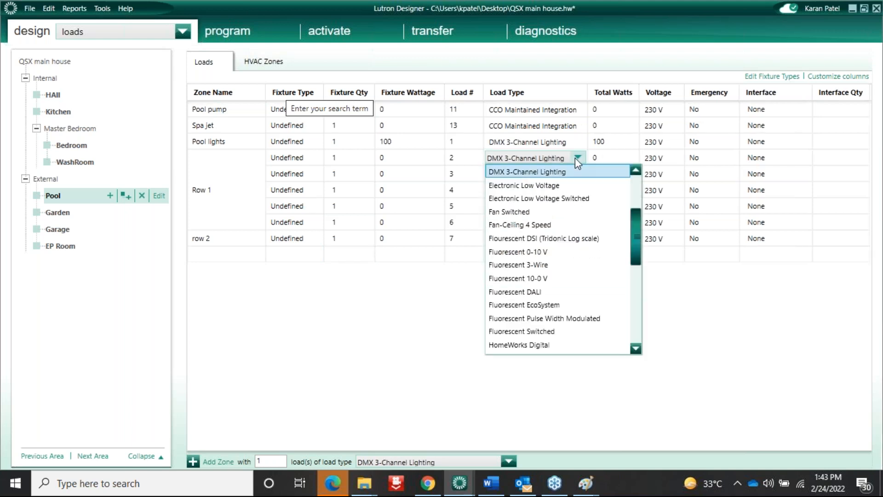
pyautogui.scroll(-1, 552, 206)
pyautogui.scroll(-3, 552, 207)
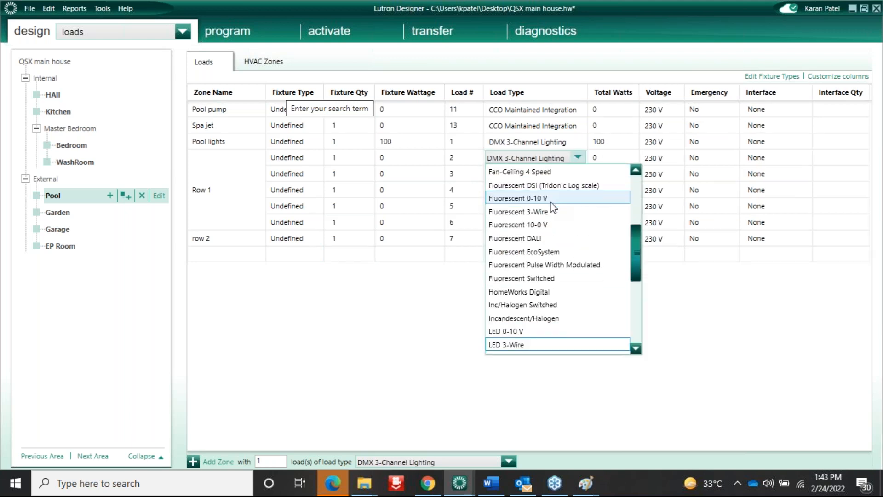
pyautogui.scroll(-1, 553, 208)
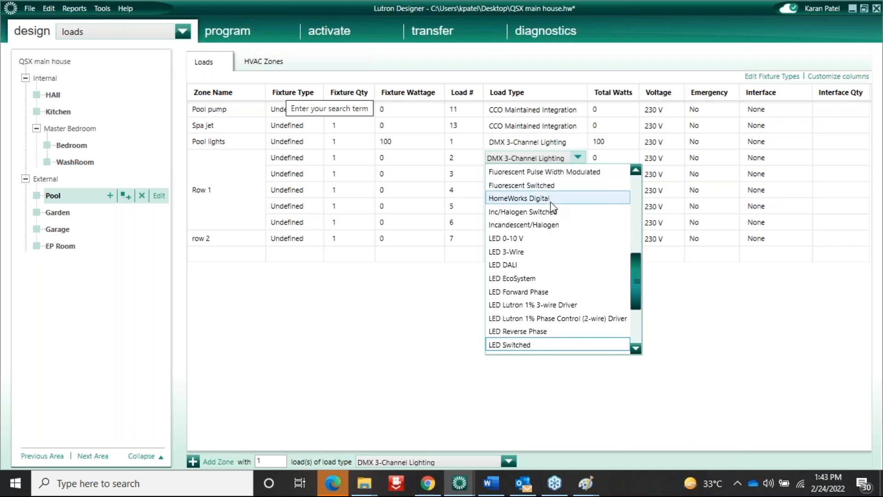
pyautogui.click(514, 266)
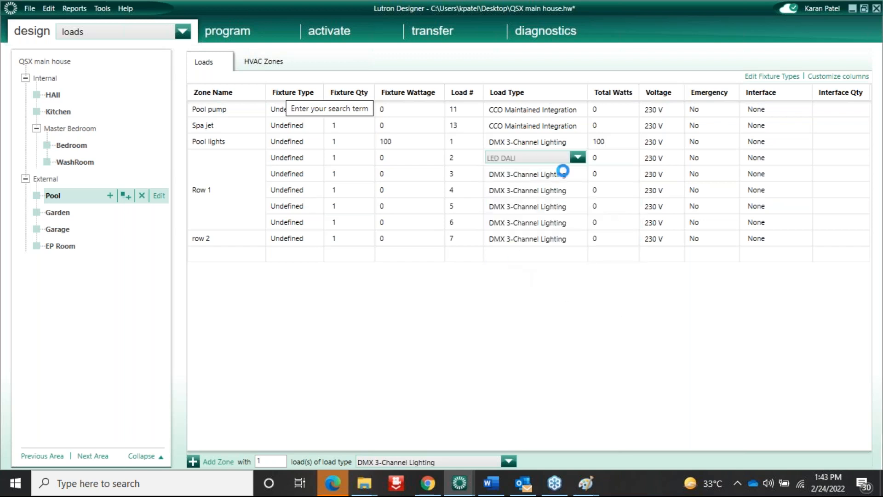
pyautogui.click(337, 263)
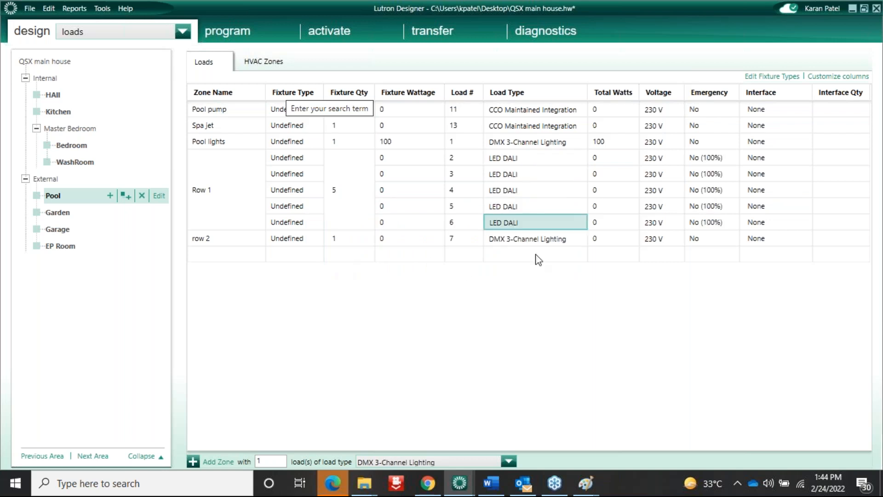
# Set row 2's load type to LED DALI and start a new zone named 'Row'
pyautogui.click(579, 239)
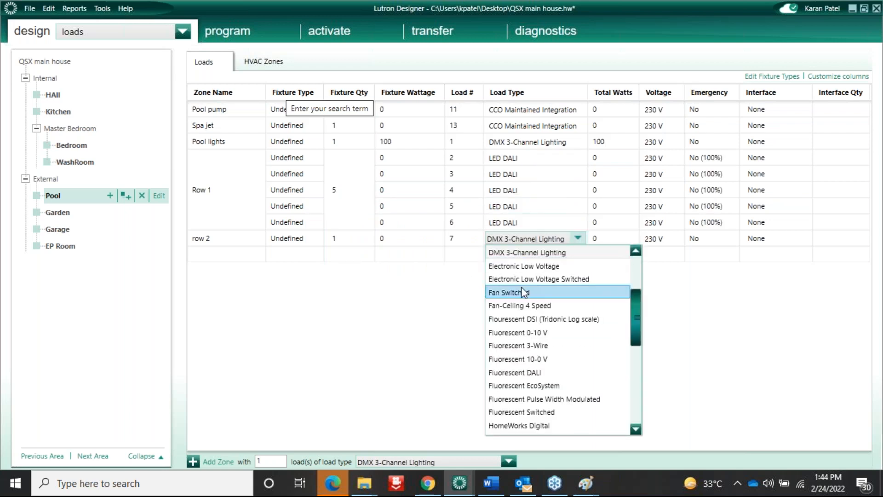
pyautogui.scroll(-4, 522, 290)
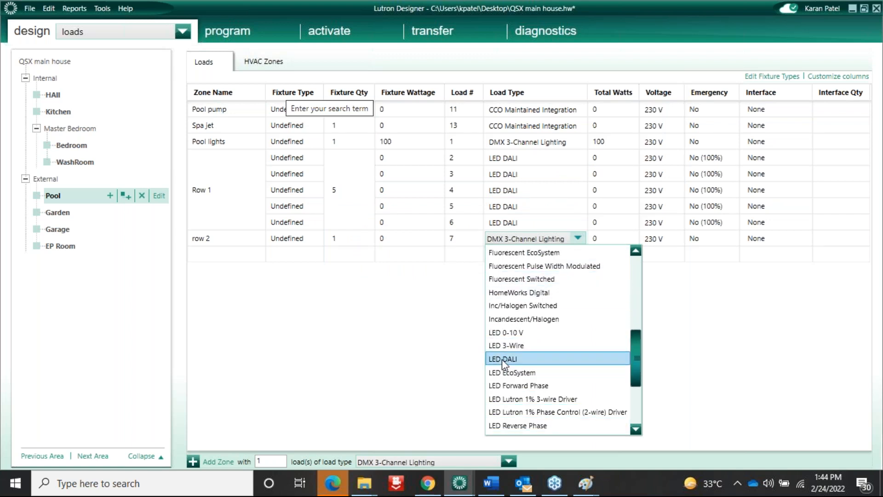
pyautogui.click(267, 310)
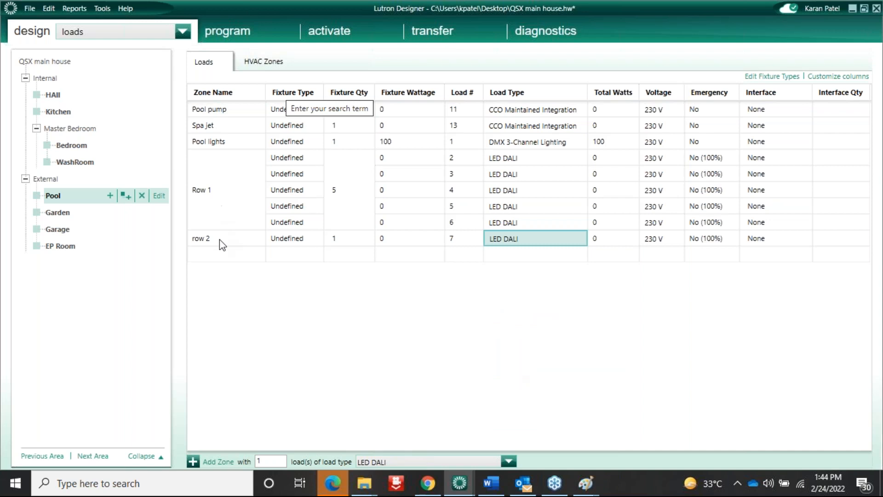
pyautogui.click(210, 256)
pyautogui.click(212, 262)
pyautogui.write('Row 3')
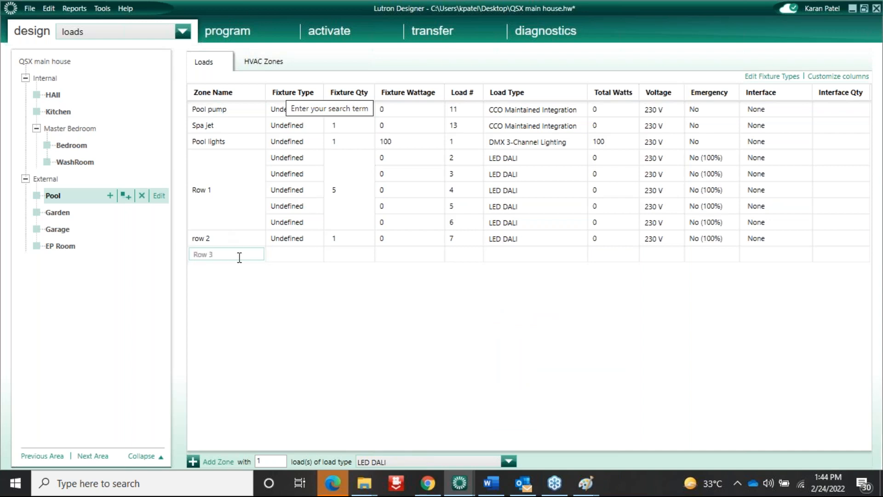
# Commit the Row 3 zone and duplicate its load to create loads 8 and 9
pyautogui.click(339, 254)
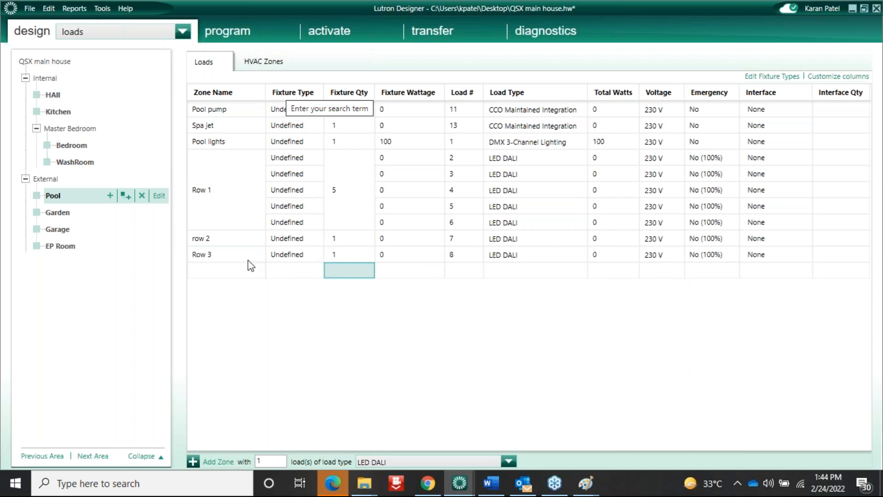
pyautogui.click(230, 255)
pyautogui.rightClick(230, 255)
pyautogui.click(252, 311)
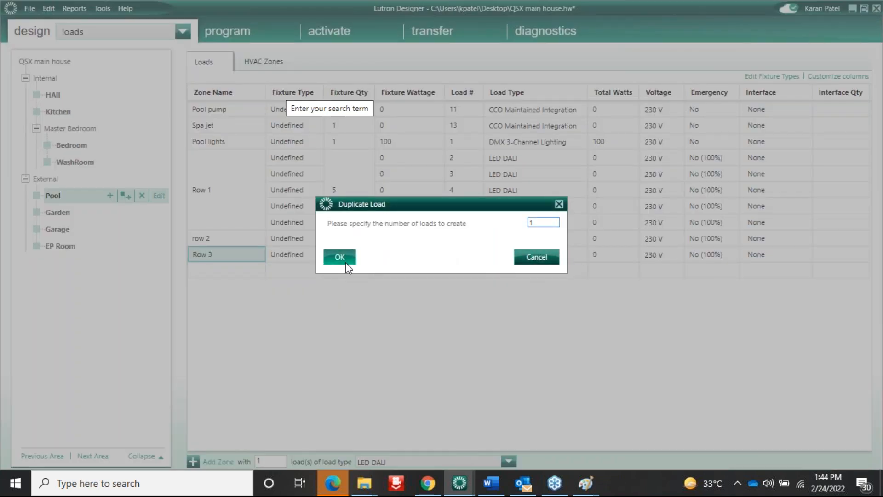
pyautogui.click(346, 262)
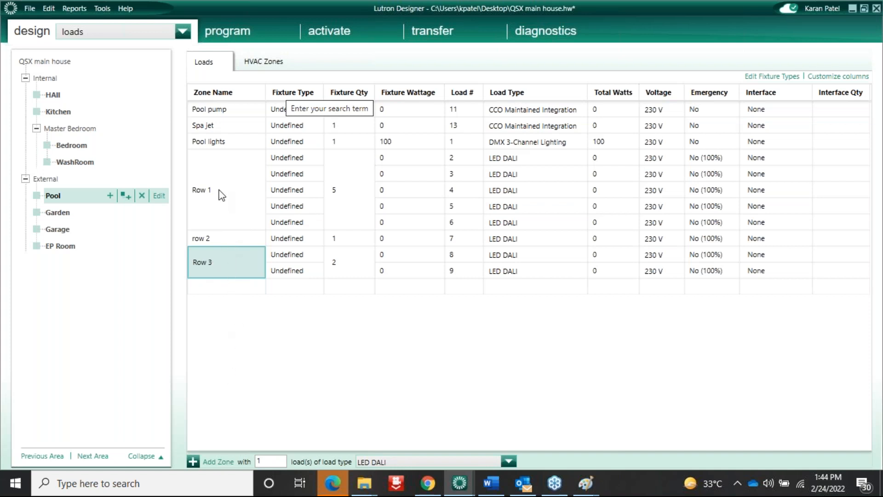
# Check the Row 1, row 2 and Row 3 zones in the Pool load list
pyautogui.click(219, 184)
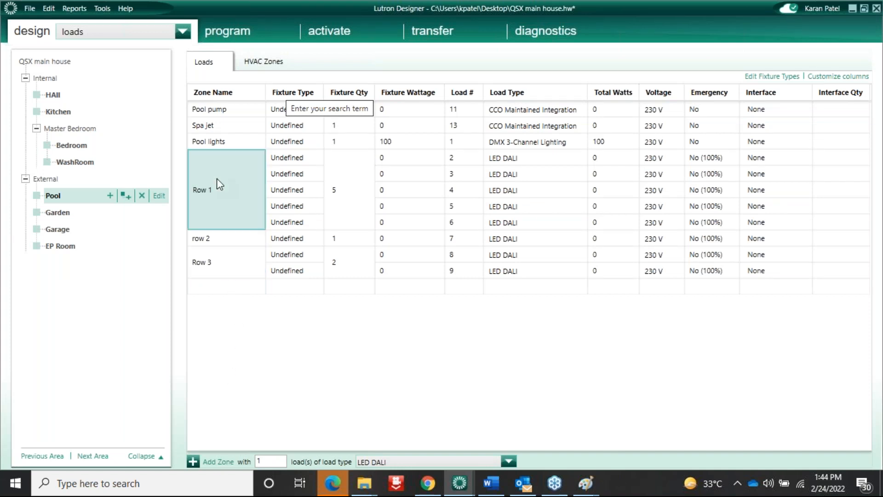
pyautogui.click(215, 240)
pyautogui.click(214, 260)
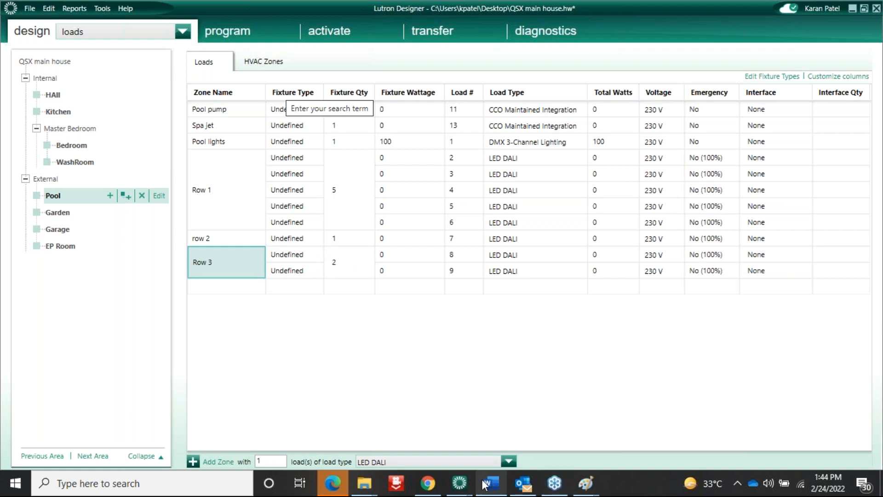
# Bring the Paint fan wiring diagram to the front
pyautogui.moveTo(468, 482)
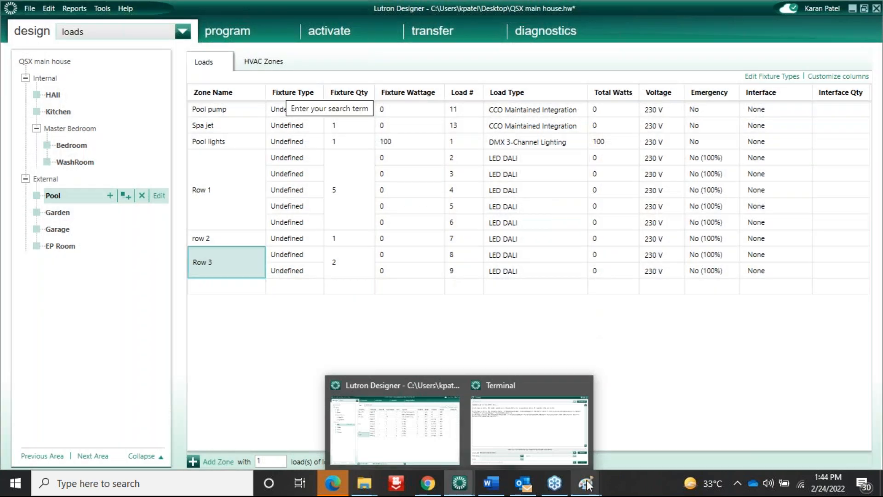
pyautogui.moveTo(586, 481)
pyautogui.click(553, 455)
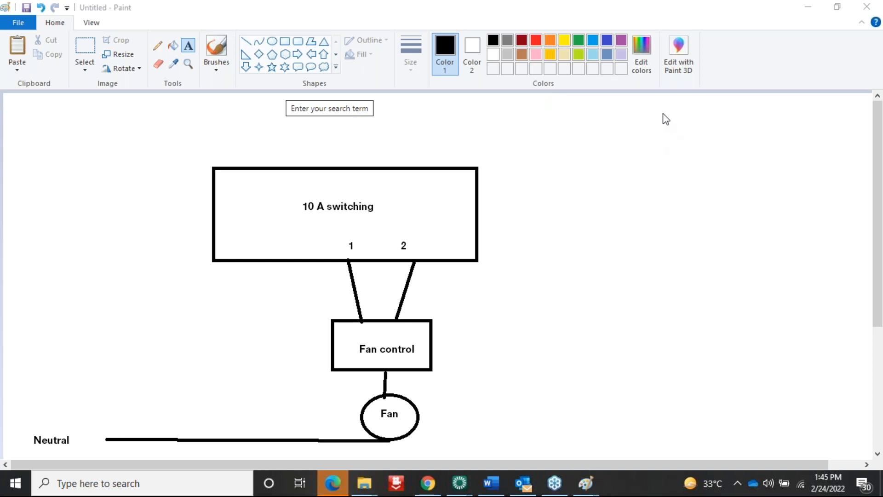
pyautogui.click(186, 50)
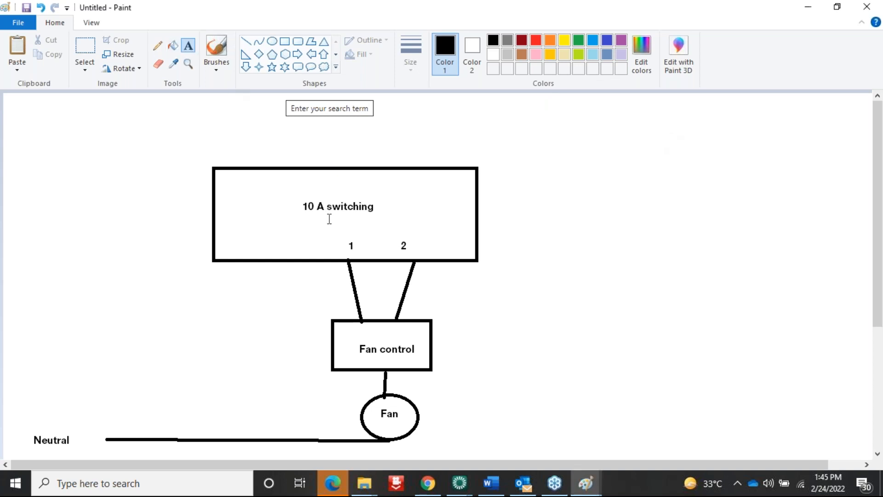
# Add a widened text label reading 'low med spare' between the switching box and Fan control wires
pyautogui.click(336, 227)
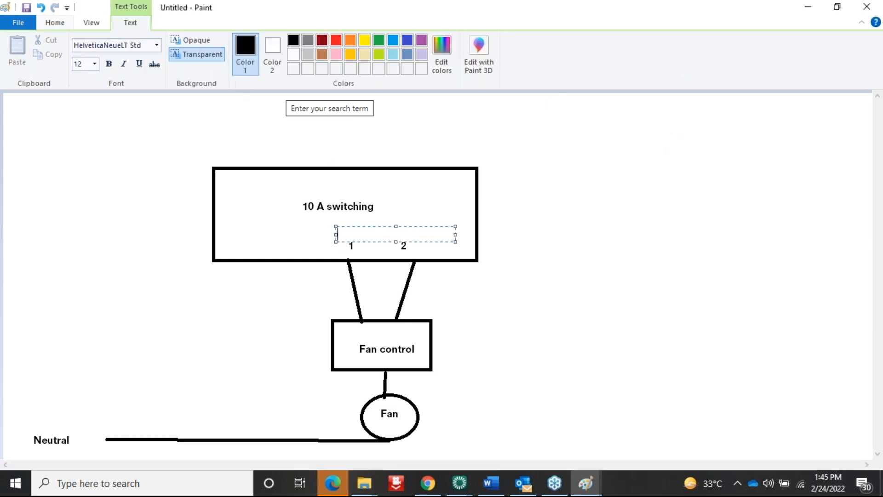
pyautogui.click(336, 295)
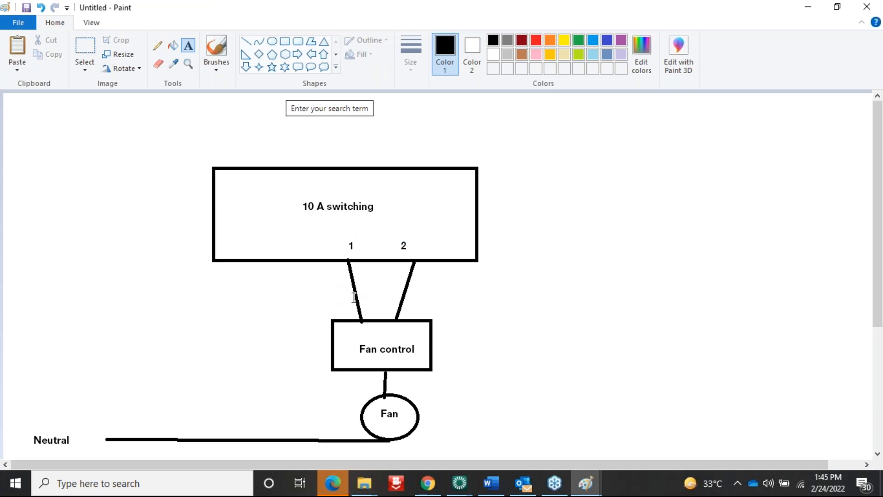
pyautogui.click(333, 288)
pyautogui.write('low')
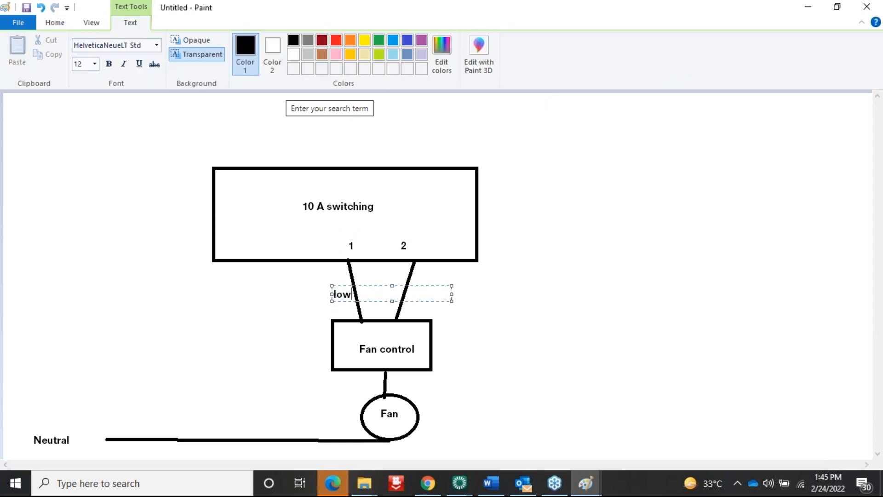
pyautogui.write('         med             spare')
pyautogui.moveTo(452, 302); pyautogui.dragTo(529, 294)
pyautogui.click(466, 487)
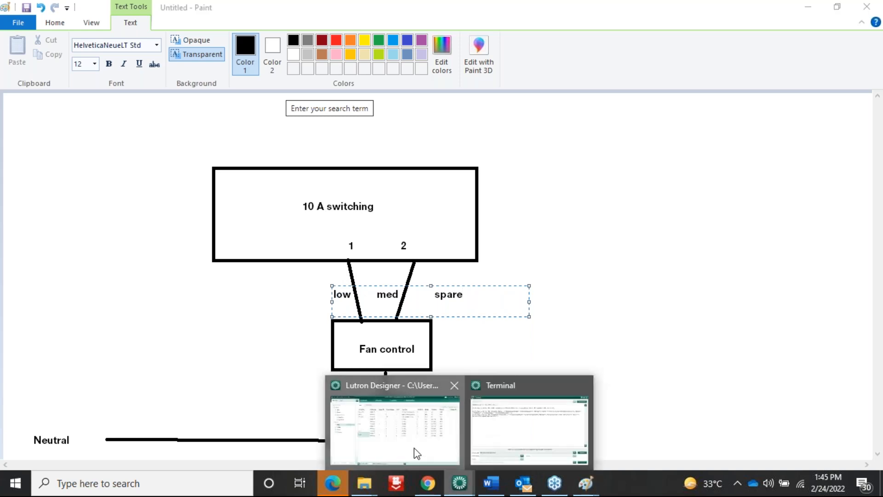
# Bring the main Lutron Designer window back to the front
pyautogui.click(414, 448)
pyautogui.moveTo(460, 483)
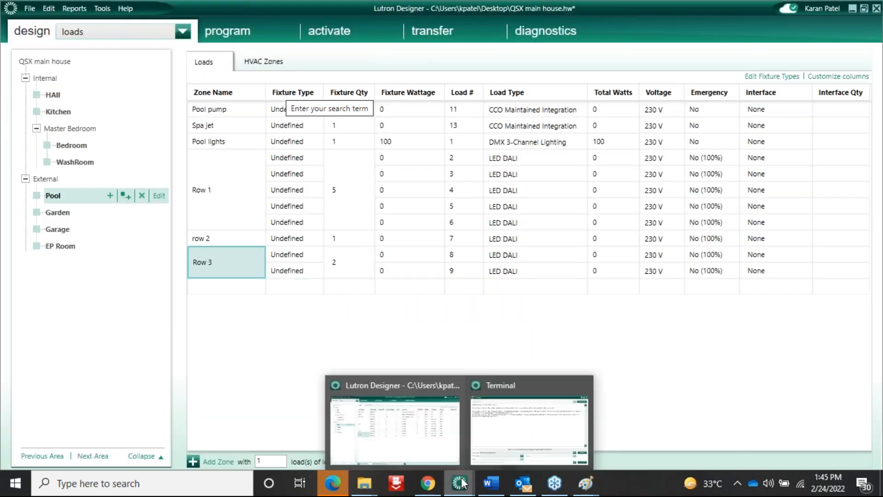
pyautogui.click(528, 443)
pyautogui.click(446, 446)
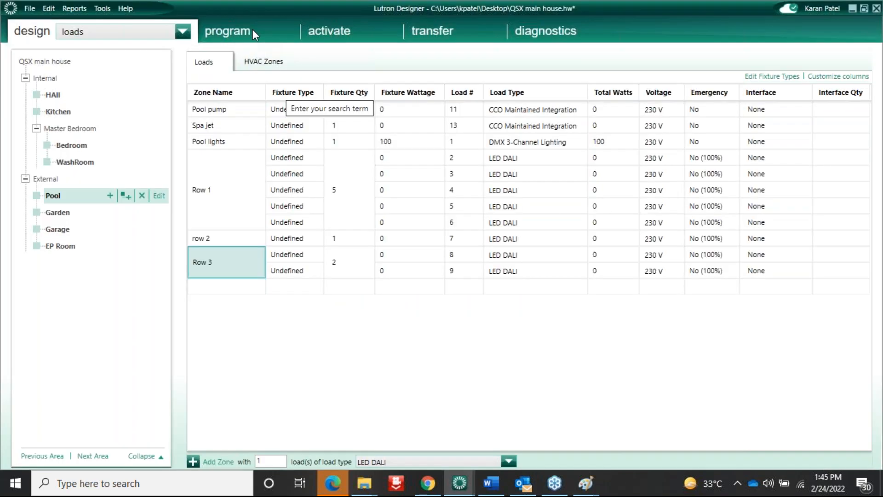
# Show the Near Sofa keypad Fan button's Fan 1 speed Start/Next programming and its LED Logic options
pyautogui.click(252, 29)
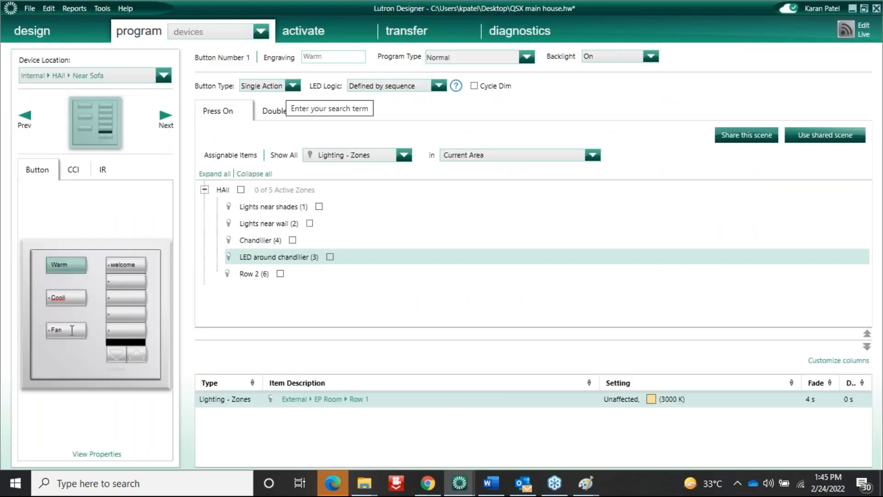
pyautogui.click(56, 329)
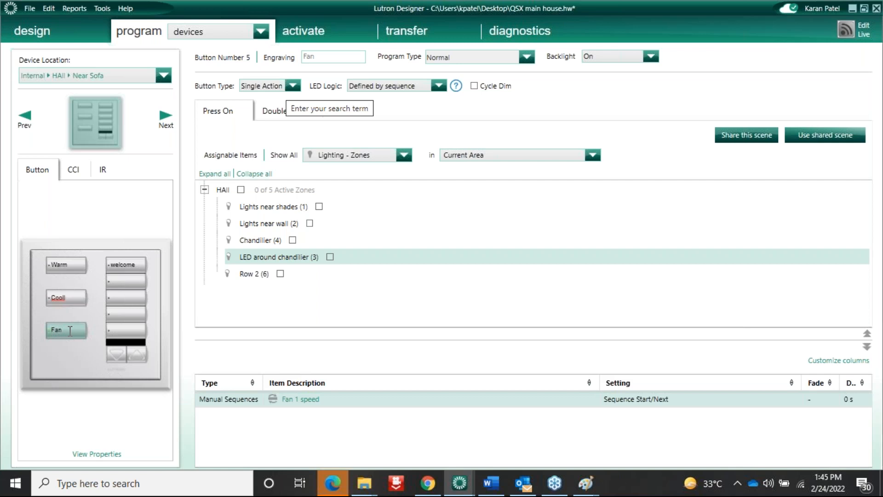
pyautogui.click(547, 239)
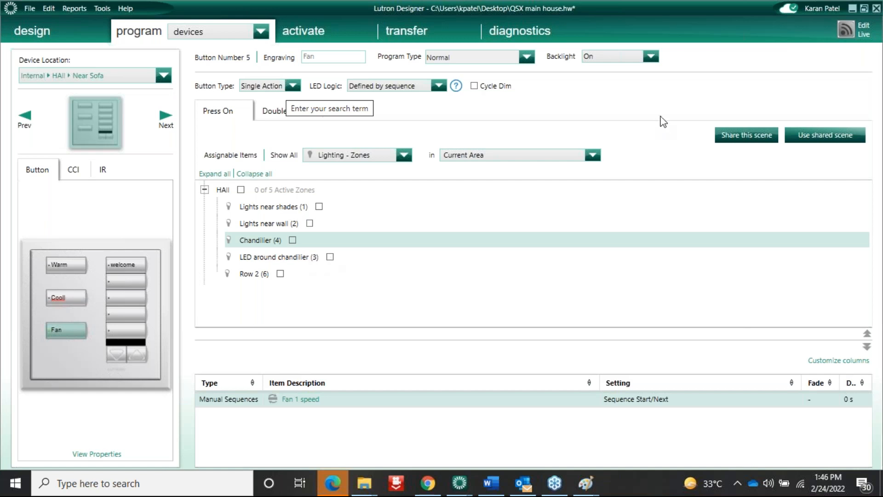
pyautogui.click(438, 86)
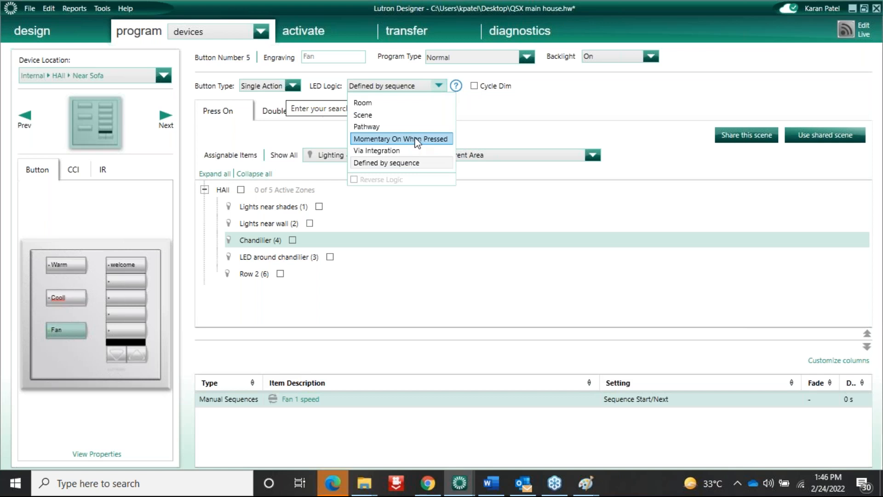
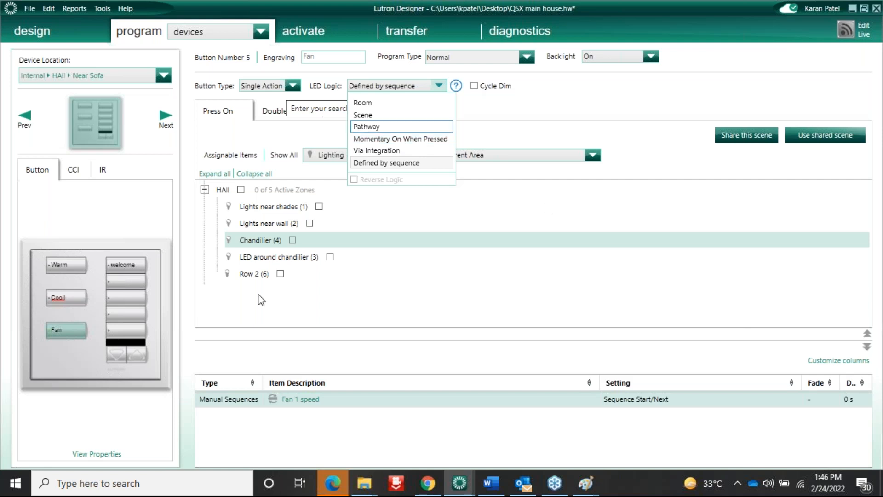
# Leave the Fan button's LED Logic unchanged and select blank button 10 in the right column
pyautogui.click(117, 329)
pyautogui.click(118, 329)
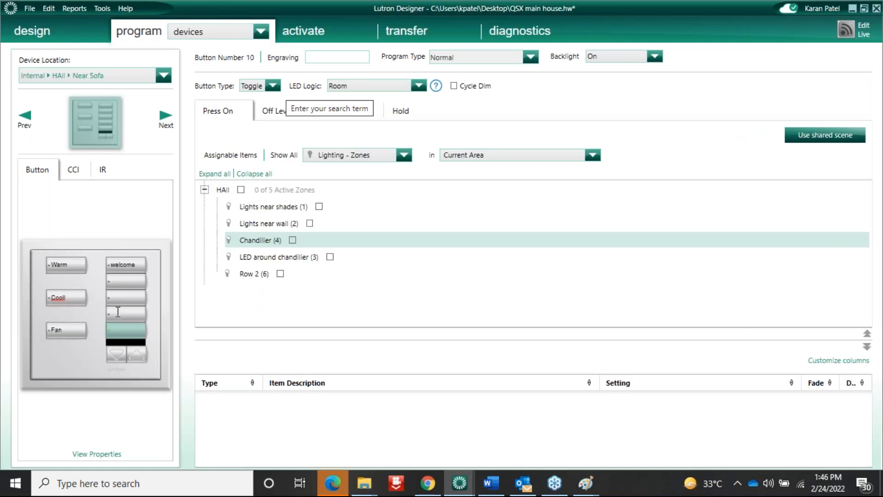
# Engrave the two blank right-column buttons 'raise' and 'lower'
pyautogui.click(117, 313)
pyautogui.write('raise')
pyautogui.click(118, 328)
pyautogui.write('lower')
pyautogui.click(368, 189)
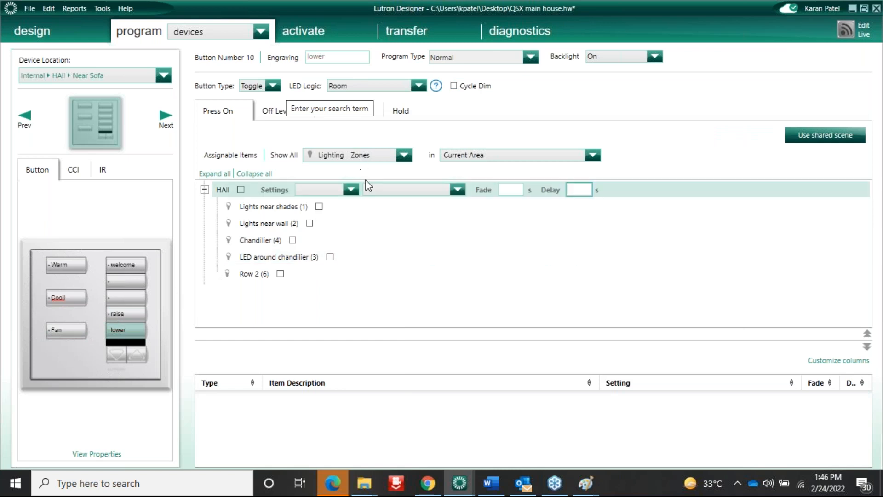
# Show Sequences and make 'lower' a Single Action running Fan 1 speed Sequence Start/Next
pyautogui.click(391, 156)
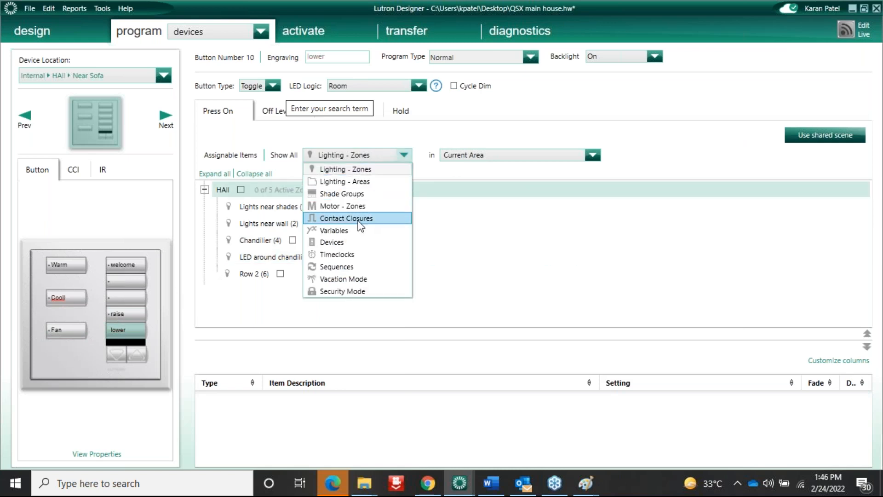
pyautogui.click(340, 267)
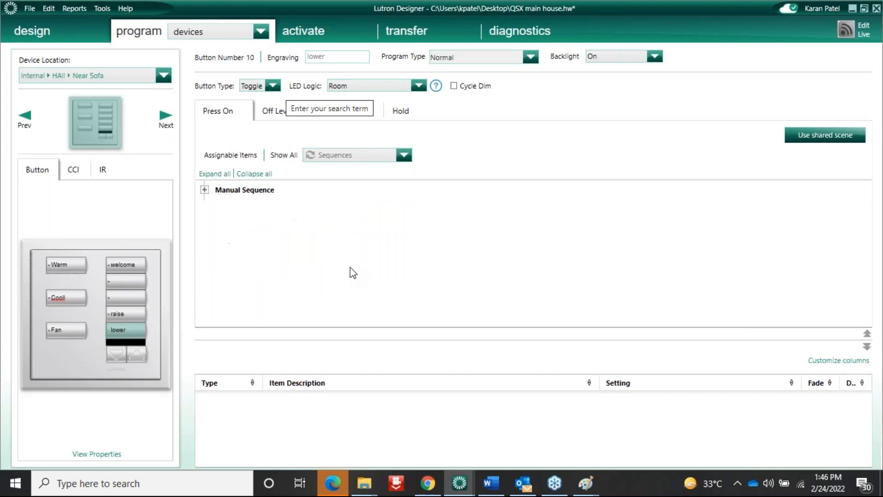
pyautogui.click(204, 189)
pyautogui.click(291, 206)
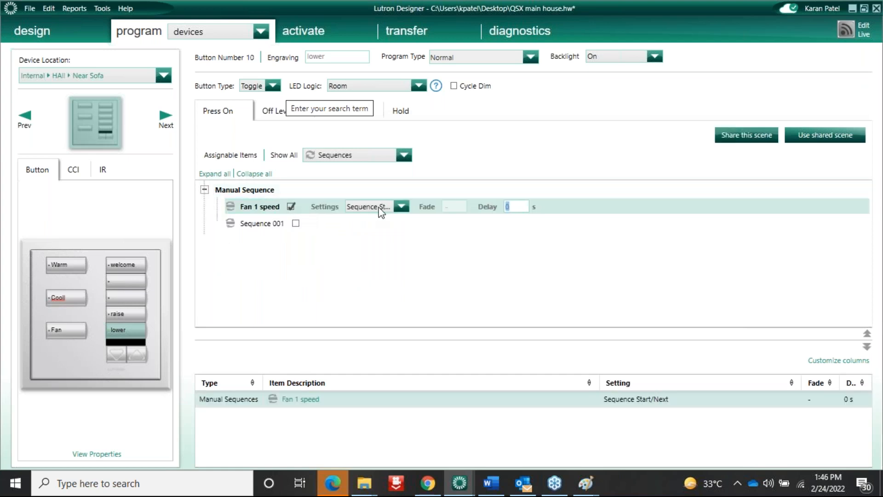
pyautogui.click(402, 207)
pyautogui.click(403, 266)
pyautogui.click(274, 91)
pyautogui.click(260, 95)
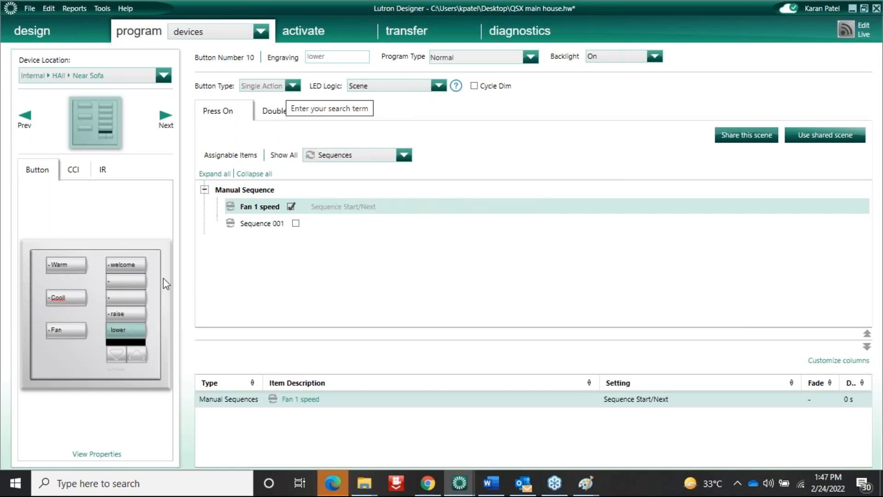
# Assign Fan 1 speed to 'raise' with the Sequence Previous action
pyautogui.click(126, 313)
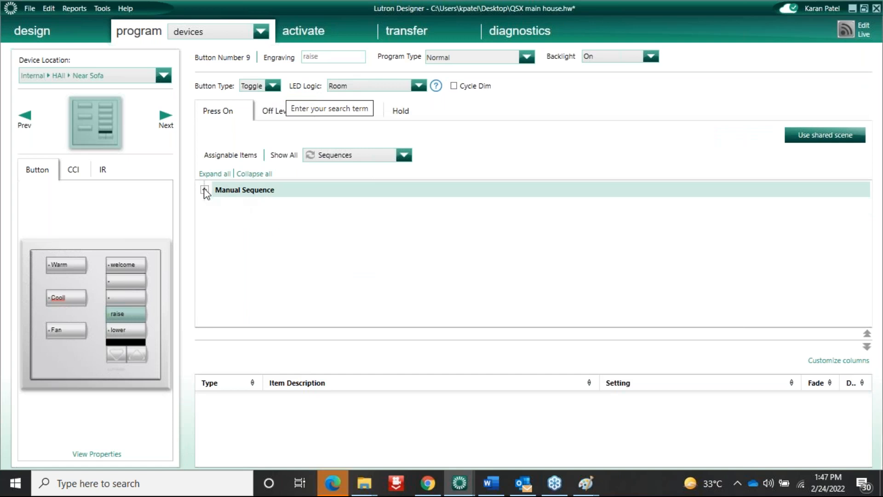
pyautogui.click(205, 189)
pyautogui.click(291, 206)
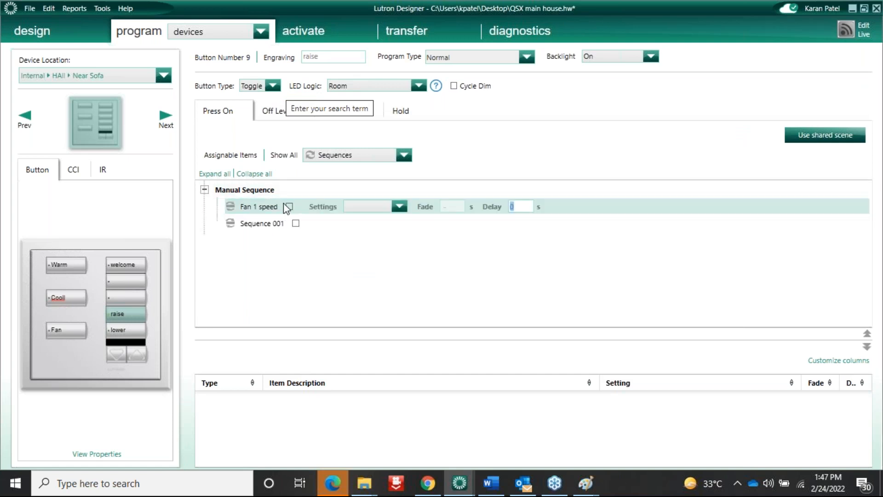
pyautogui.click(403, 209)
pyautogui.click(394, 278)
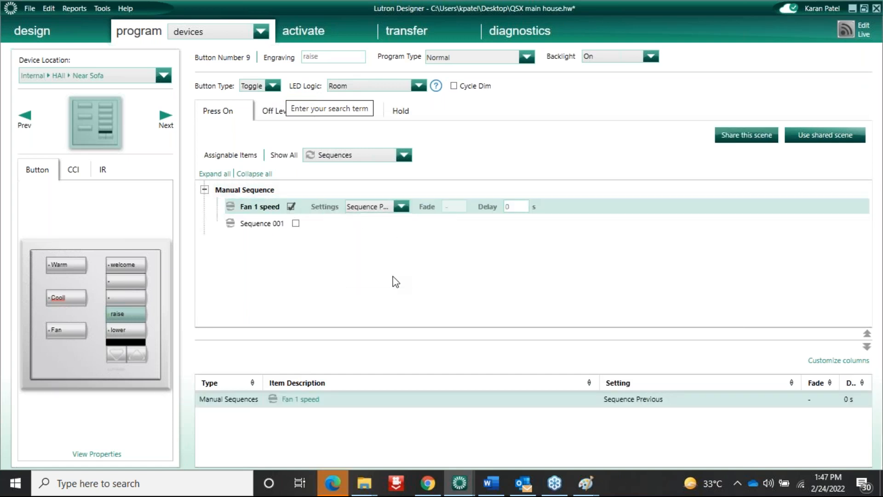
# Check the programming of the 'raise' and 'lower' buttons
pyautogui.click(134, 331)
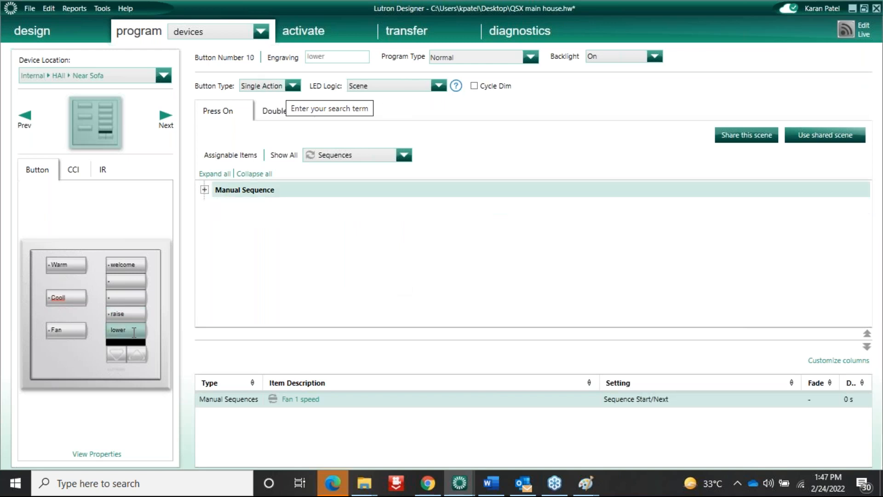
pyautogui.click(136, 330)
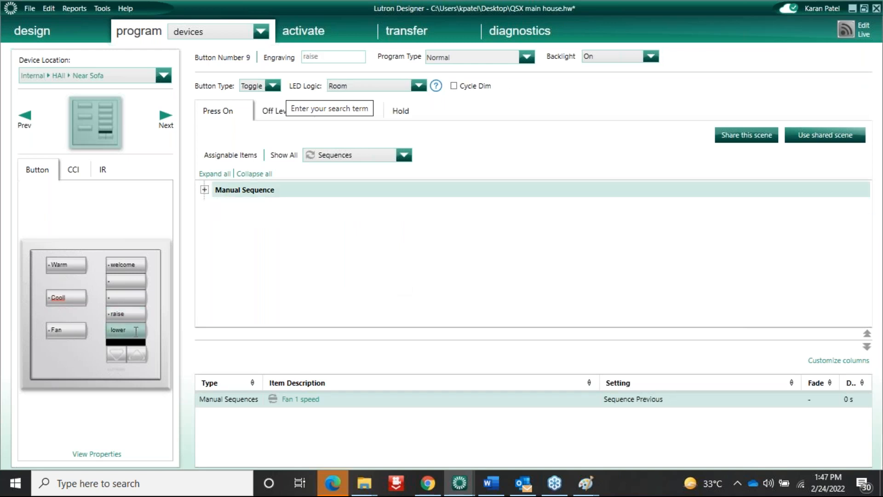
pyautogui.click(136, 313)
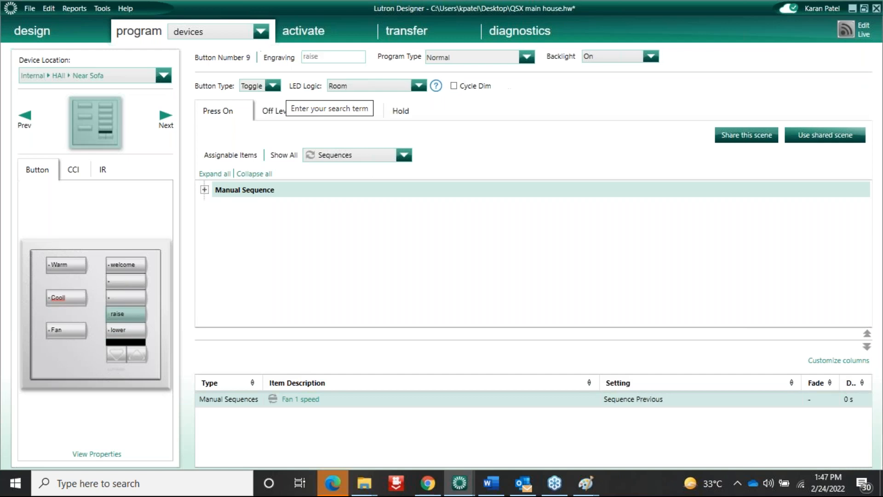
pyautogui.click(132, 335)
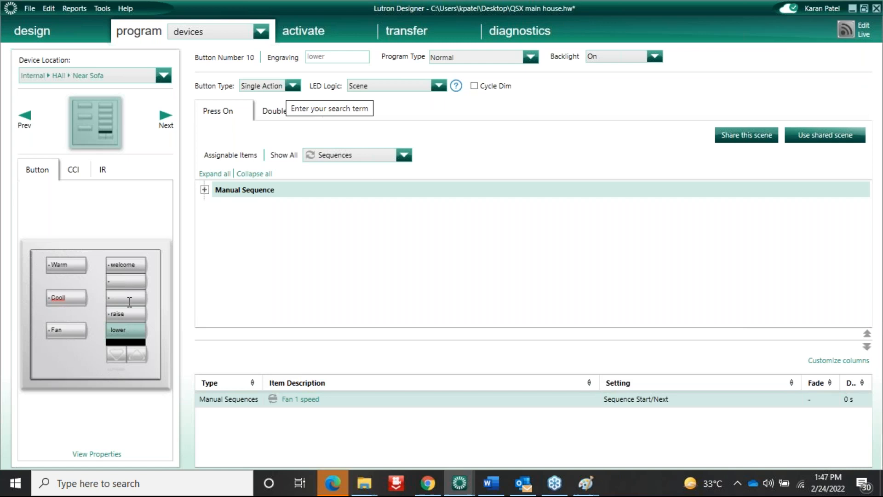
pyautogui.click(129, 312)
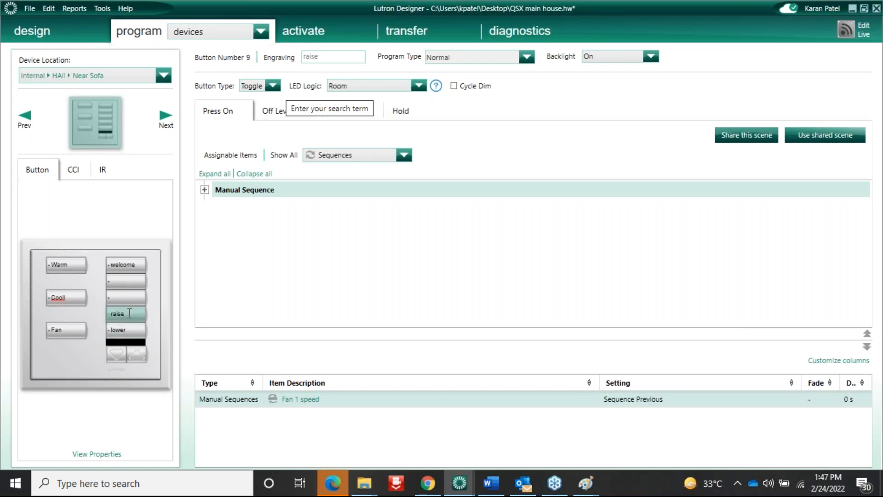
pyautogui.click(128, 330)
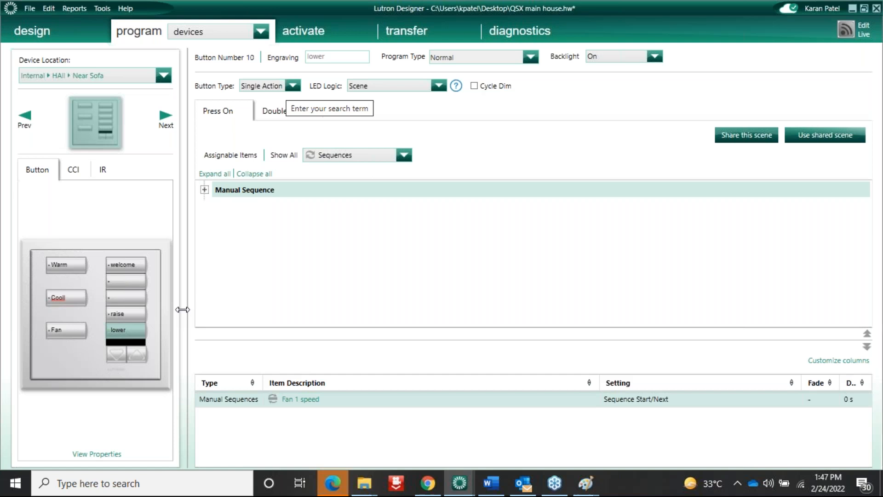
# Check the Warm, Cool and Fan buttons, confirming Fan runs Fan 1 speed Sequence Start/Next
pyautogui.doubleClick(68, 265)
pyautogui.click(68, 294)
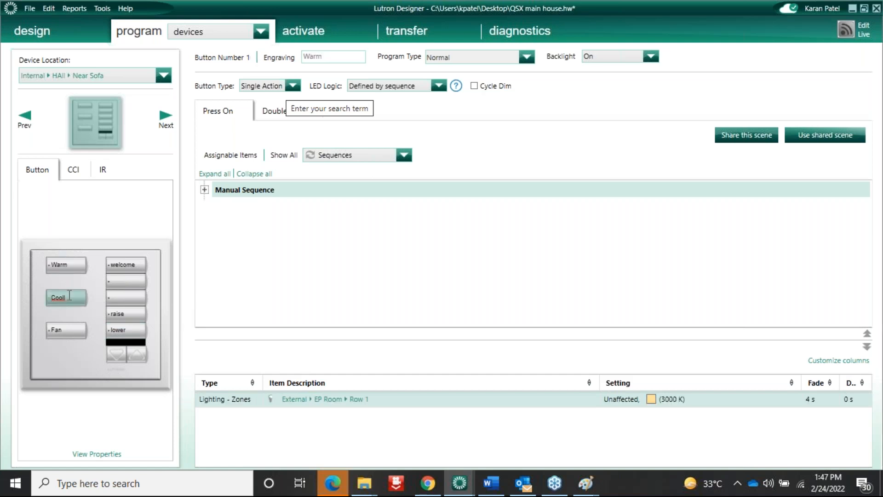
pyautogui.click(78, 331)
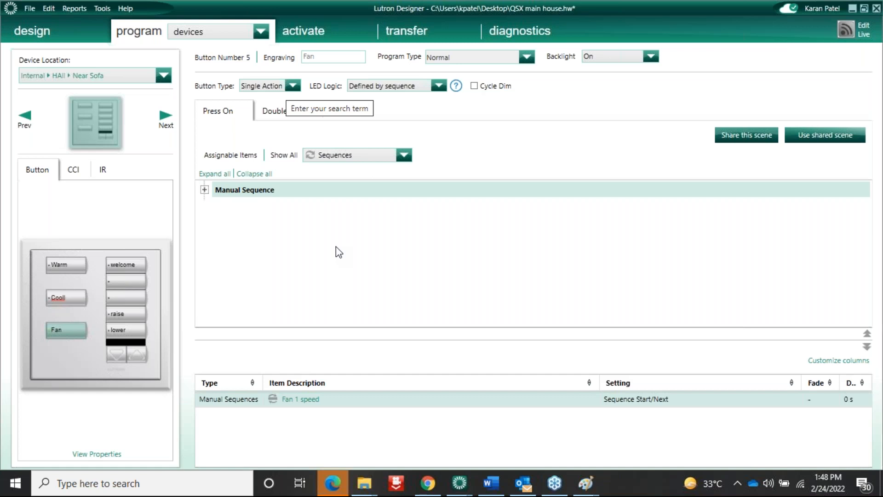
# Bring up the fan wiring diagram in Paint, then view the View tab and File menu options
pyautogui.moveTo(586, 483)
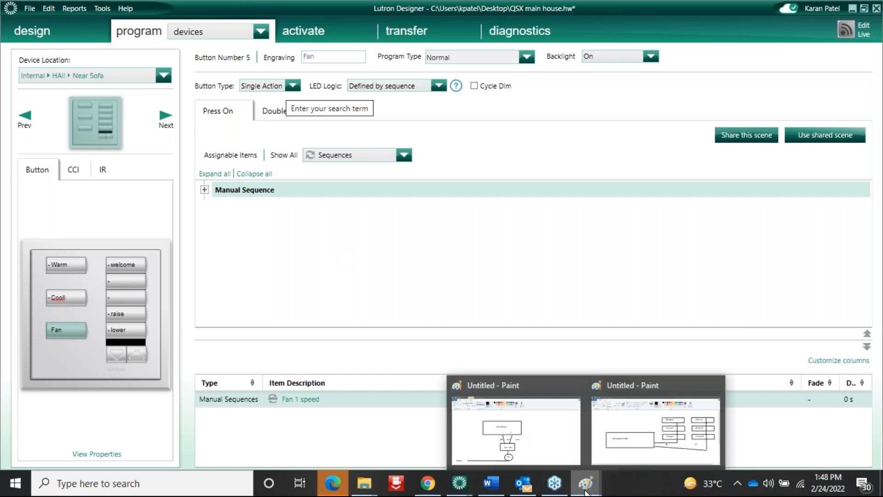
pyautogui.click(525, 461)
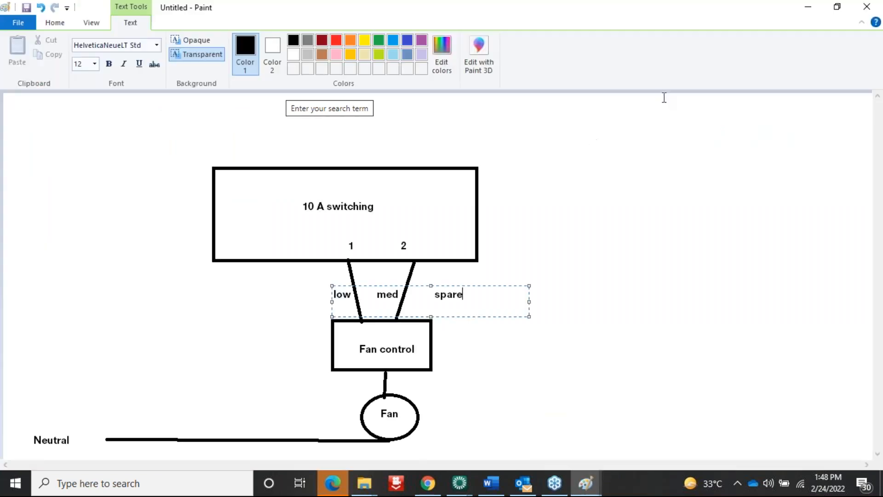
pyautogui.click(665, 114)
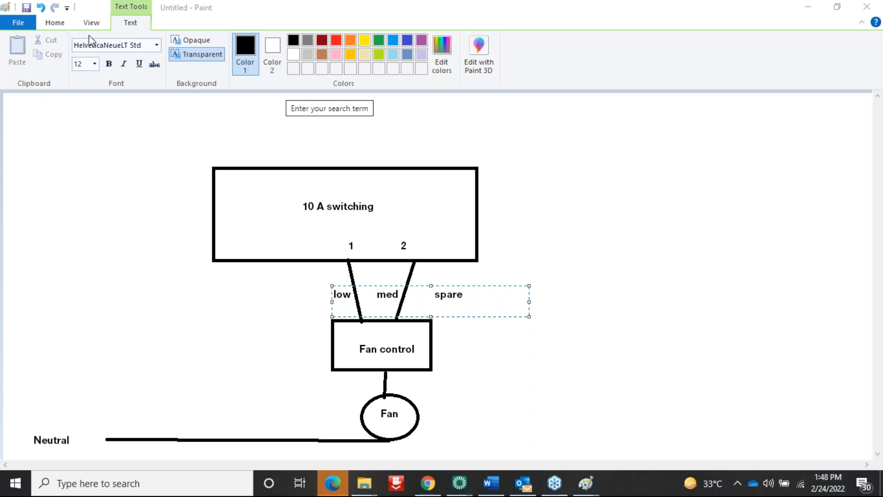
pyautogui.click(54, 25)
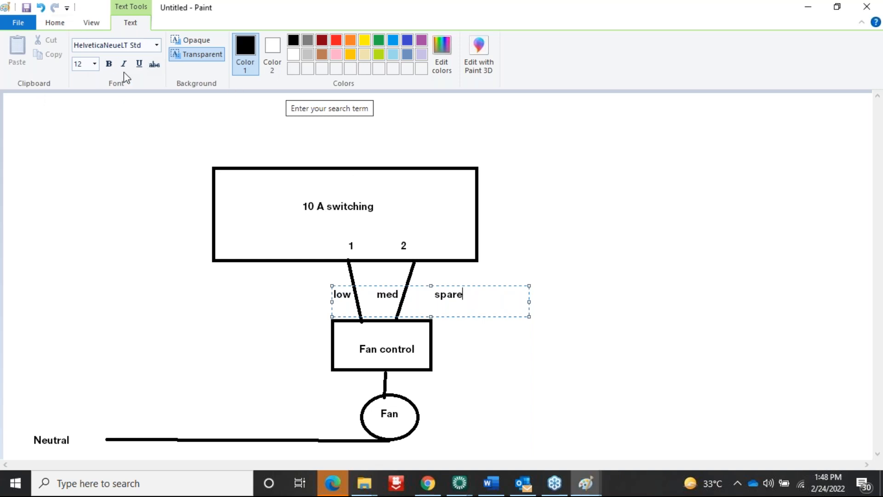
pyautogui.click(90, 26)
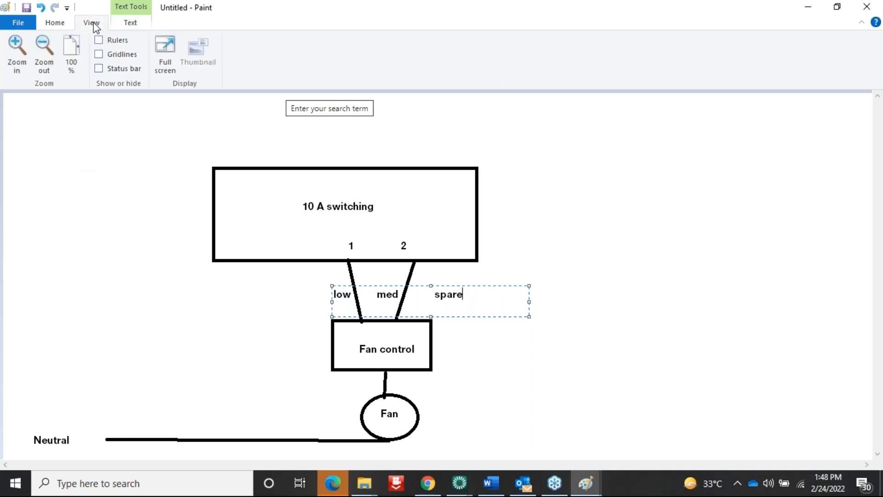
pyautogui.click(17, 25)
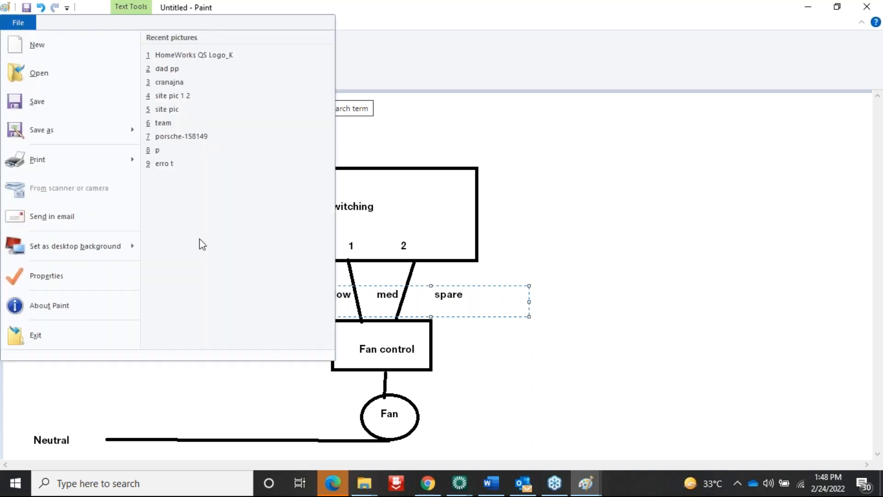
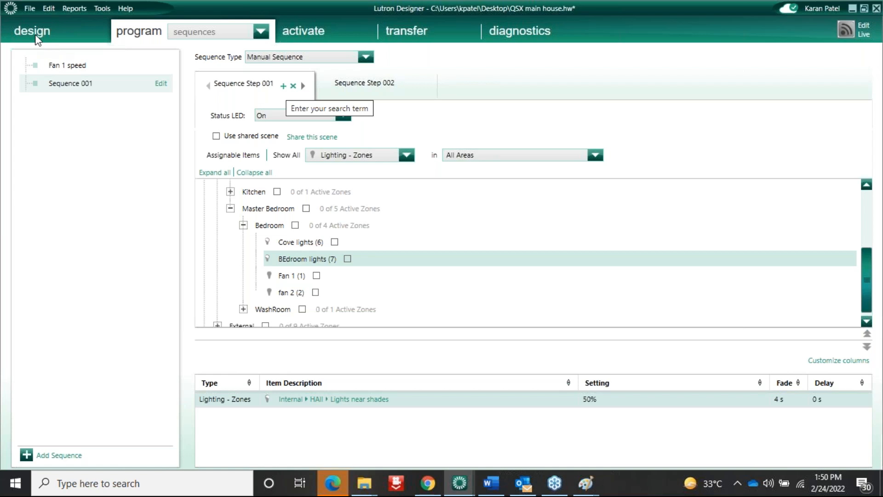
# Load the WashRoom's Wash room keypad in keypad device programming
pyautogui.click(48, 31)
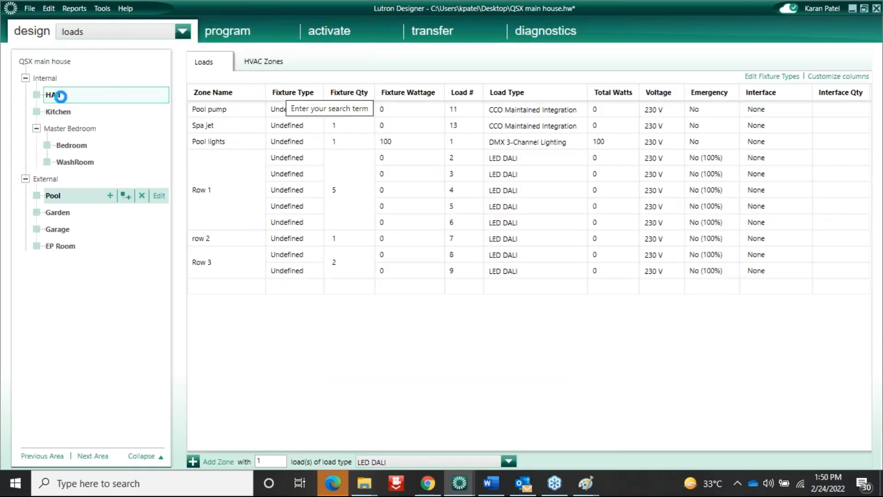
pyautogui.click(222, 37)
pyautogui.click(194, 32)
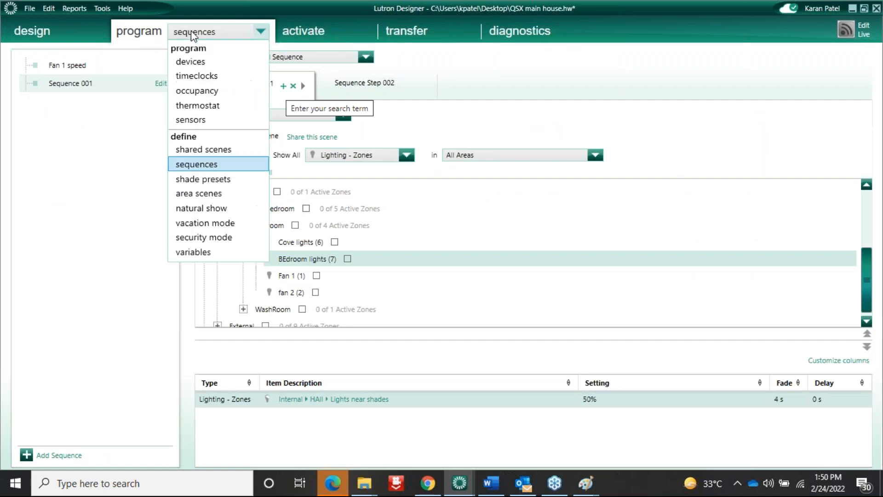
pyautogui.click(190, 58)
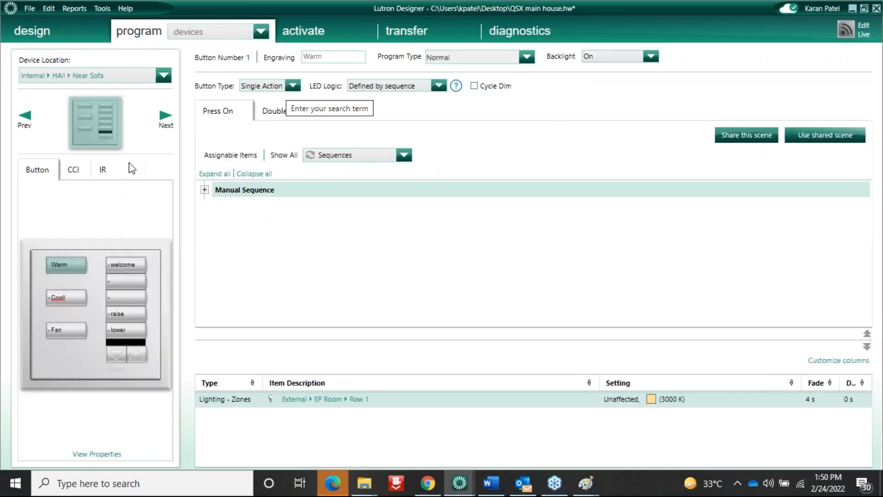
pyautogui.click(164, 75)
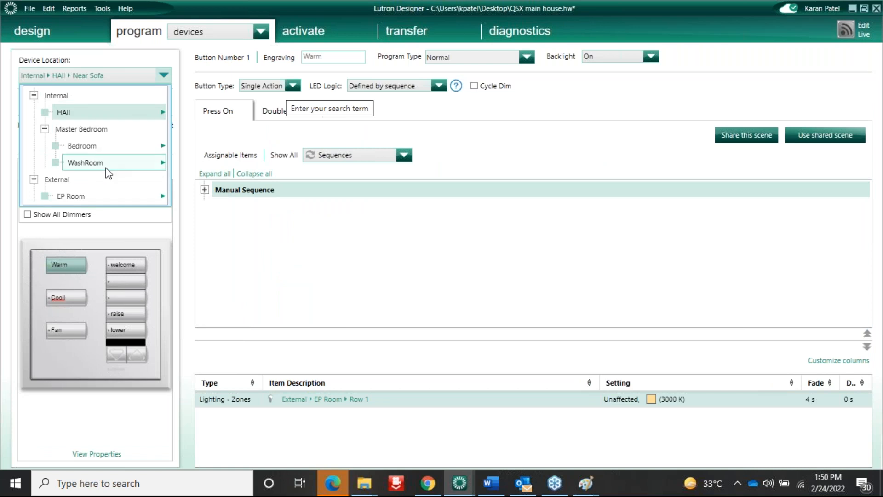
pyautogui.moveTo(132, 169)
pyautogui.moveTo(226, 199)
pyautogui.click(216, 184)
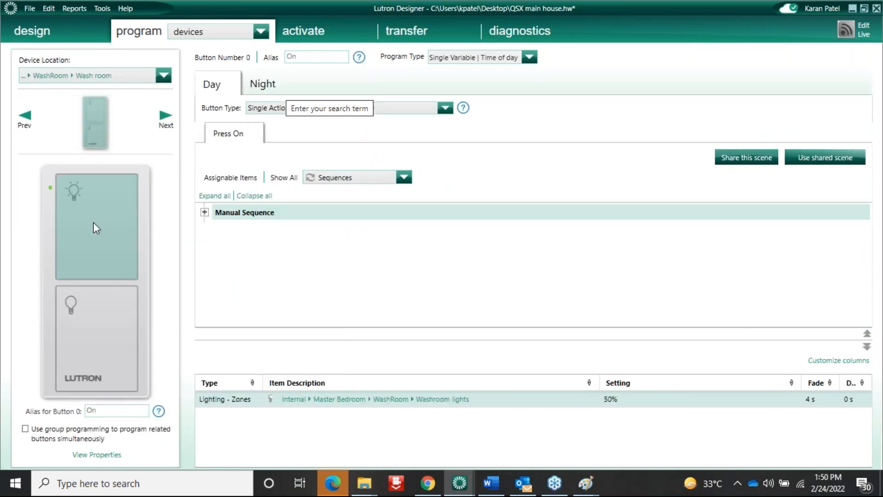
# Clear the programming from the keypad's top and bottom buttons
pyautogui.rightClick(75, 262)
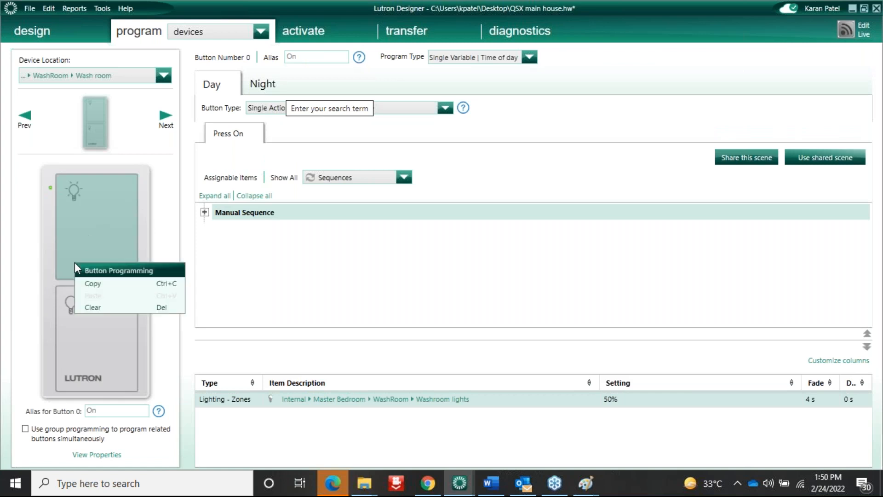
pyautogui.click(96, 306)
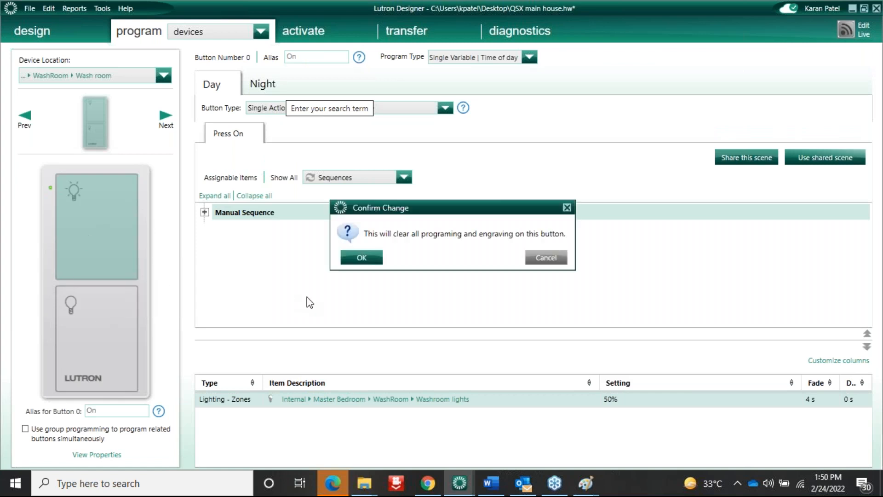
pyautogui.click(362, 258)
pyautogui.rightClick(99, 330)
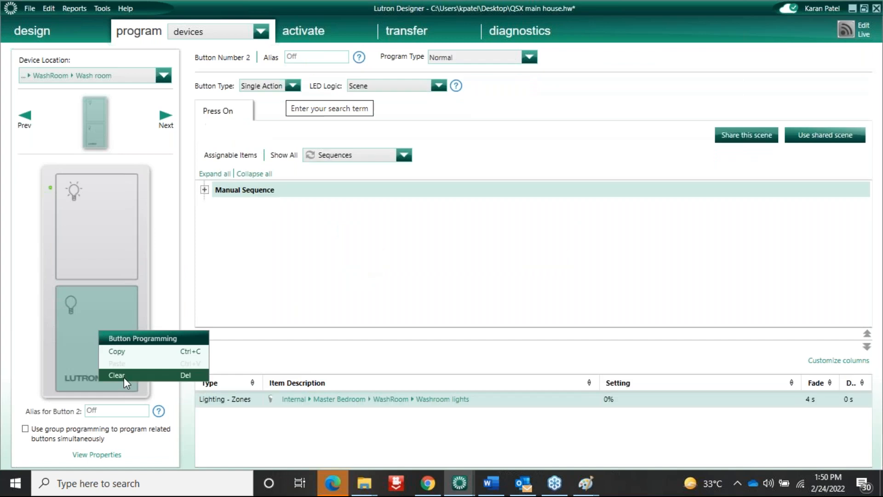
pyautogui.click(124, 376)
pyautogui.click(363, 258)
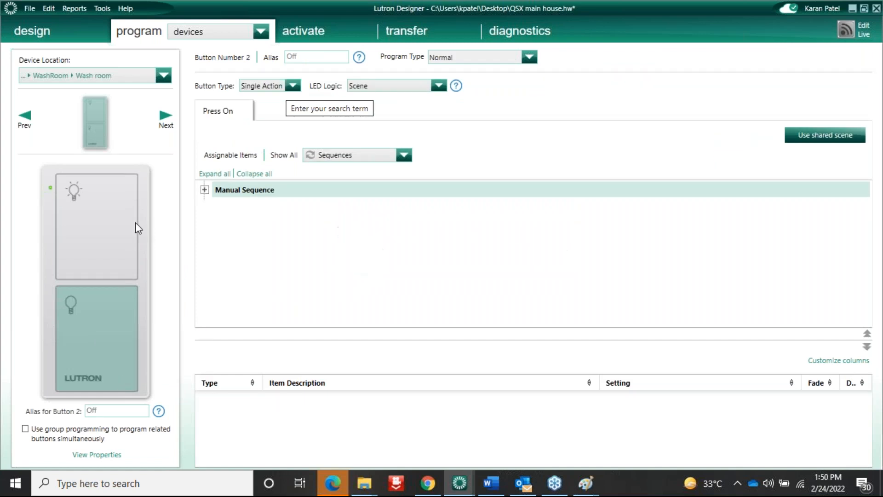
# Set the top button's program type to Normal, then go to the sequences page
pyautogui.click(97, 230)
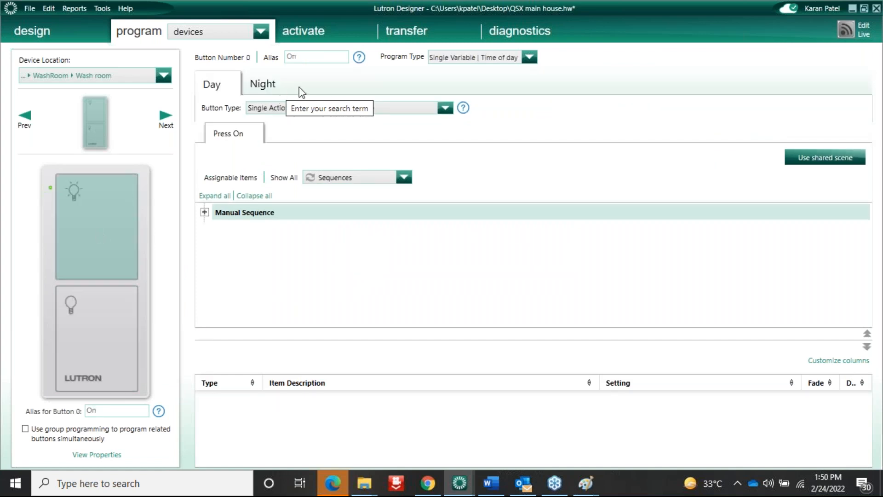
pyautogui.click(466, 55)
pyautogui.click(454, 67)
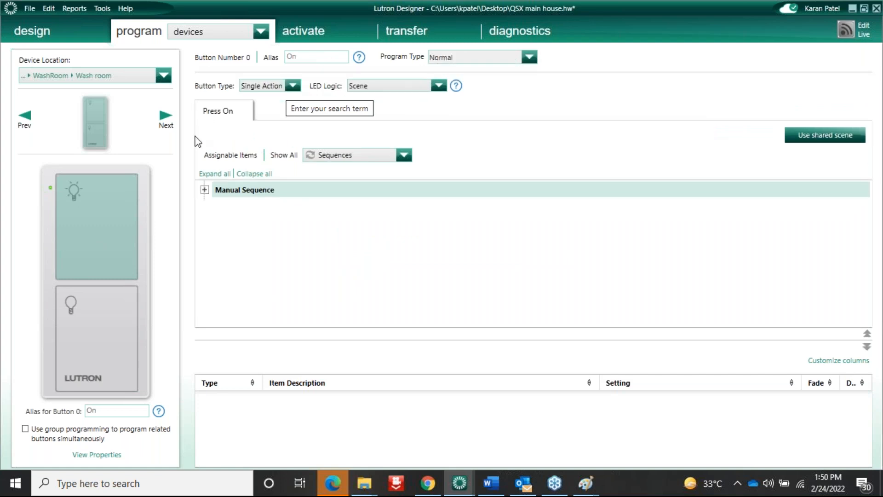
pyautogui.click(95, 322)
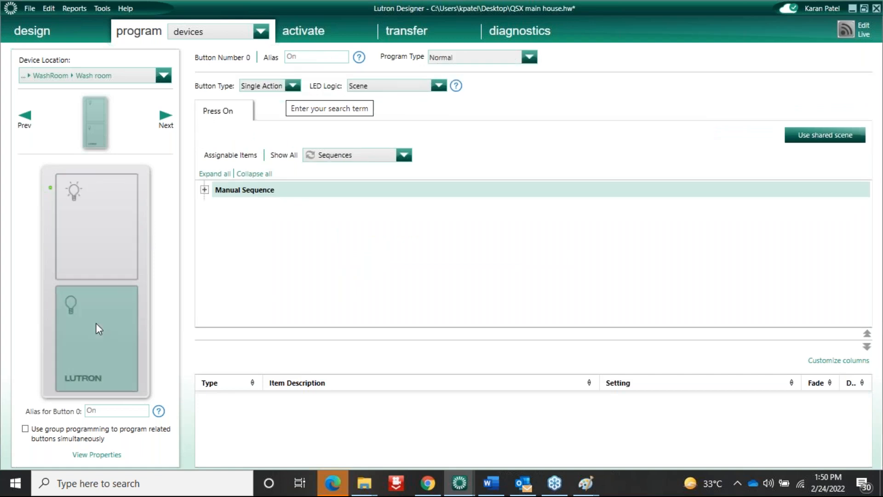
pyautogui.click(95, 244)
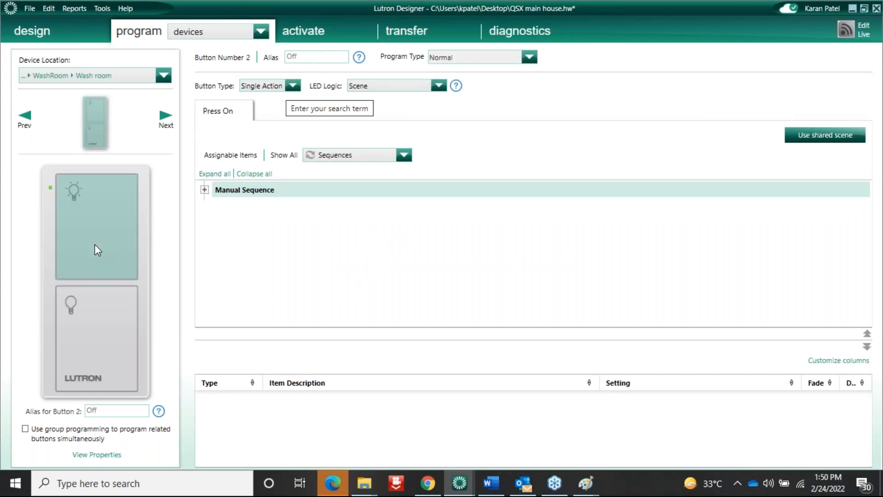
pyautogui.click(198, 27)
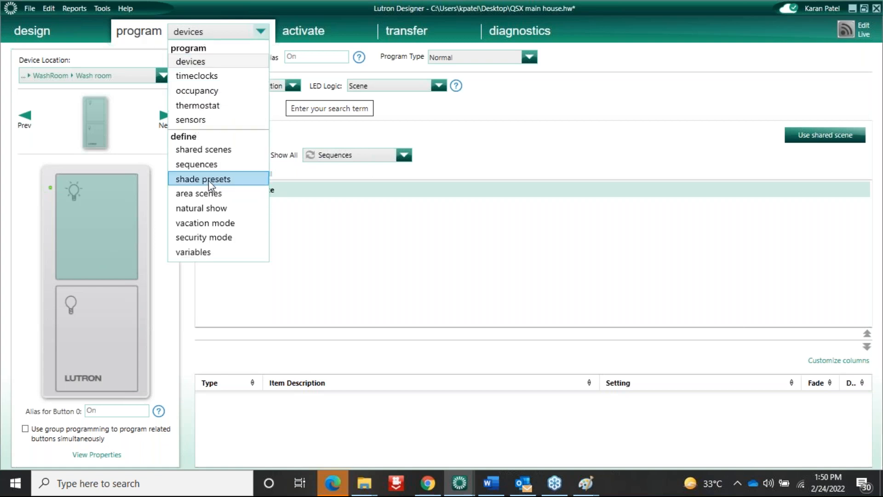
pyautogui.click(215, 166)
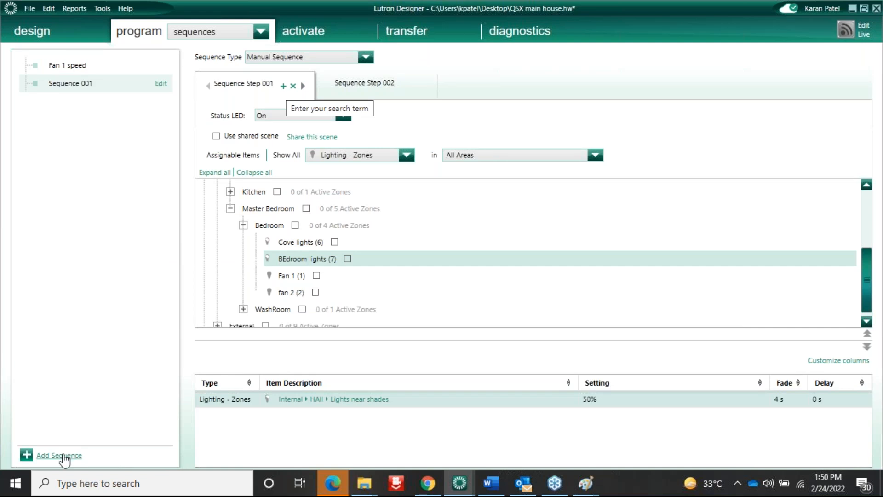
# Add a Manual Sequence named 'Welcome 1 & 2'
pyautogui.click(65, 456)
pyautogui.write('Welc')
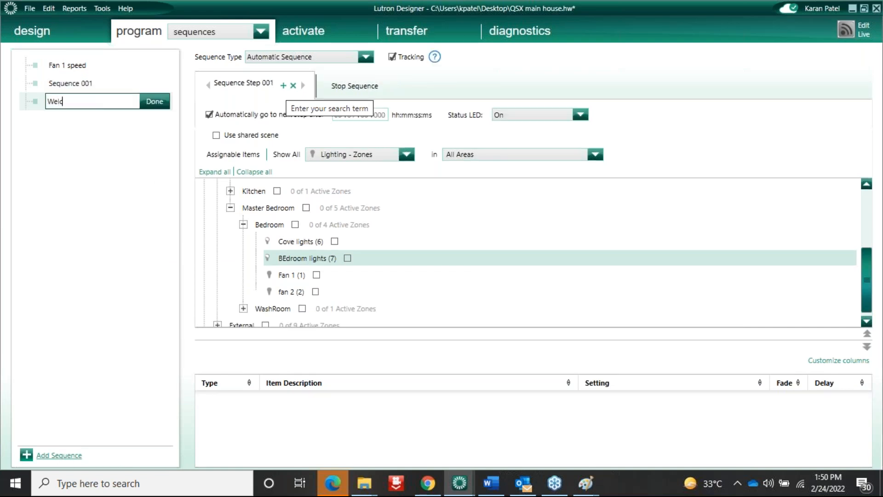
pyautogui.write('ome 1 ')
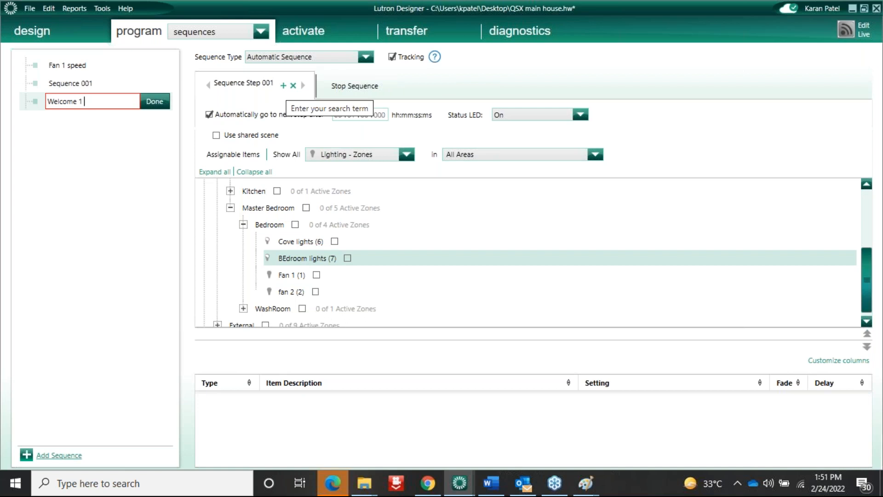
pyautogui.write('& 2')
pyautogui.click(366, 57)
pyautogui.click(291, 83)
# Rename the first step 'W1' and include all four Bedroom zones in it
pyautogui.doubleClick(266, 85)
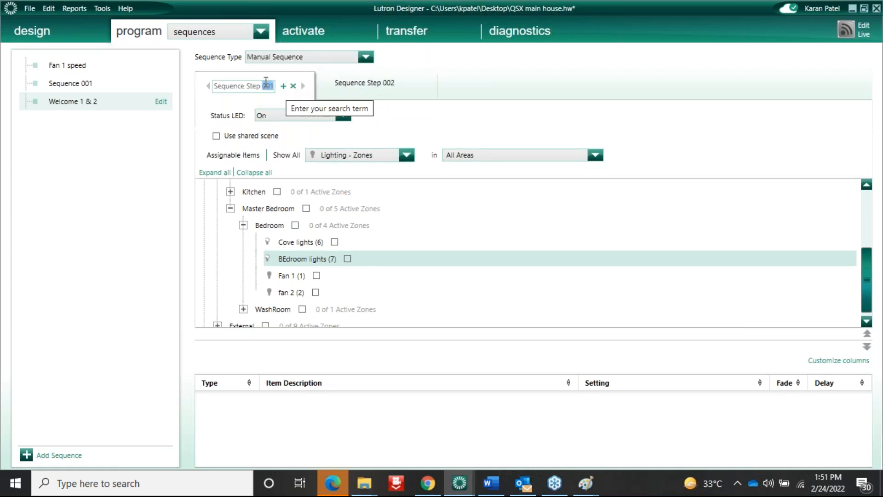
pyautogui.tripleClick(266, 83)
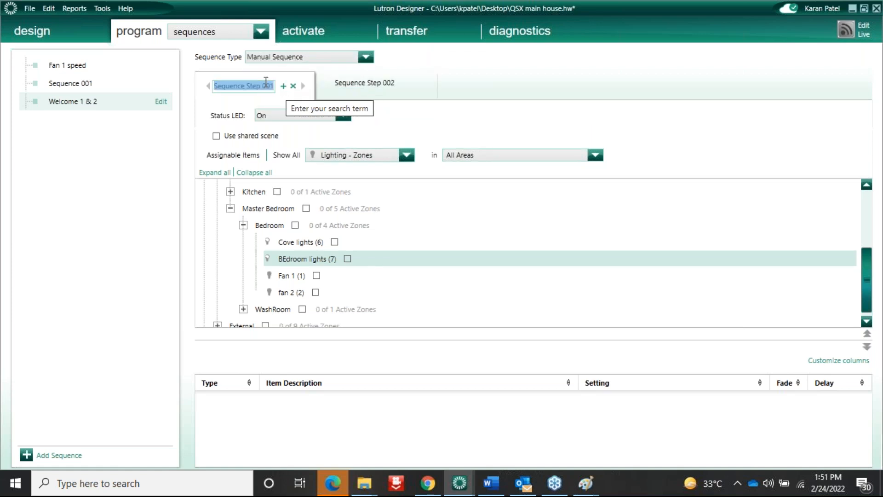
pyautogui.write('W1')
pyautogui.click(264, 225)
pyautogui.click(295, 224)
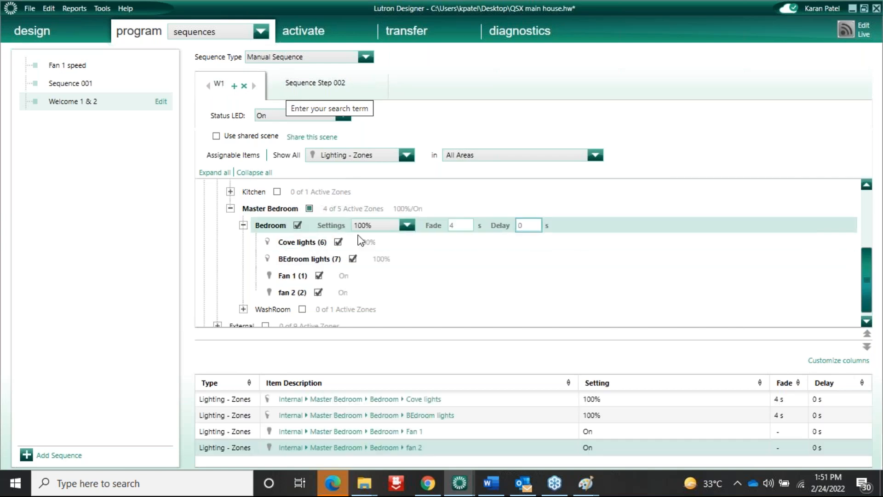
pyautogui.click(368, 258)
pyautogui.click(347, 274)
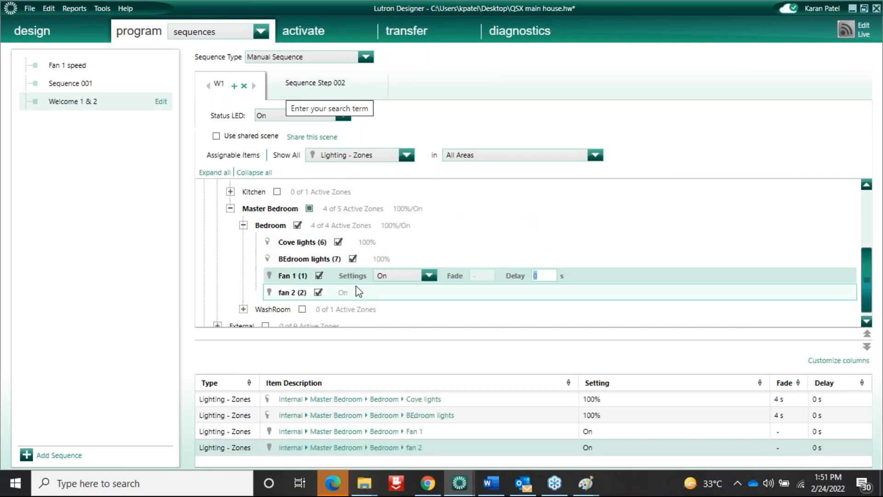
# Add step 'W2' with the Bedroom lights at 50% and Fan 1 Off
pyautogui.click(308, 89)
pyautogui.doubleClick(316, 86)
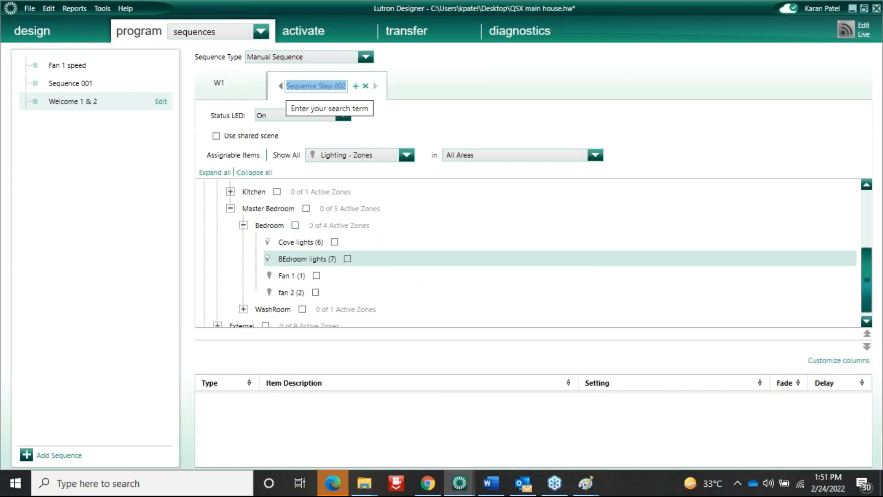
pyautogui.write('W2')
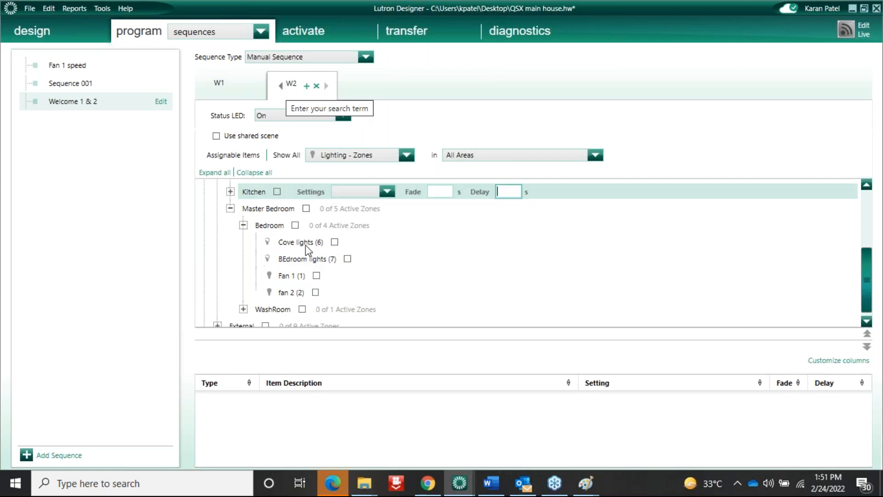
pyautogui.click(295, 225)
pyautogui.click(407, 225)
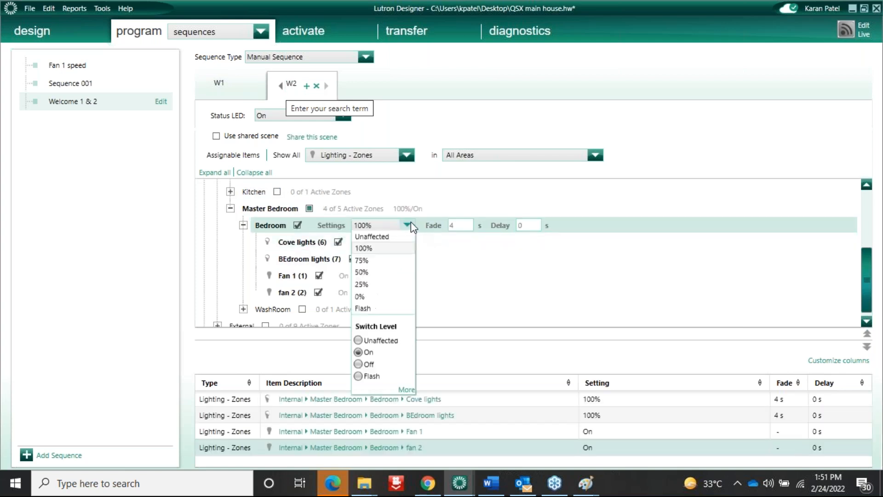
pyautogui.click(325, 279)
pyautogui.click(319, 276)
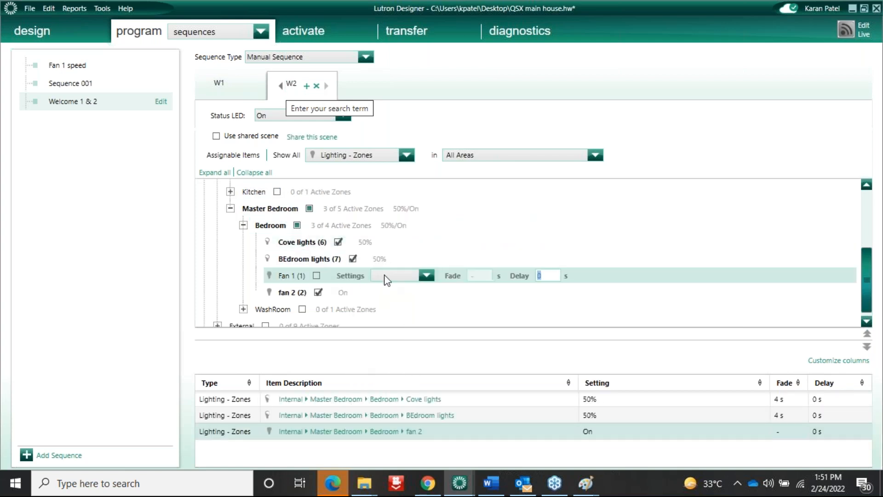
pyautogui.click(426, 275)
pyautogui.click(382, 313)
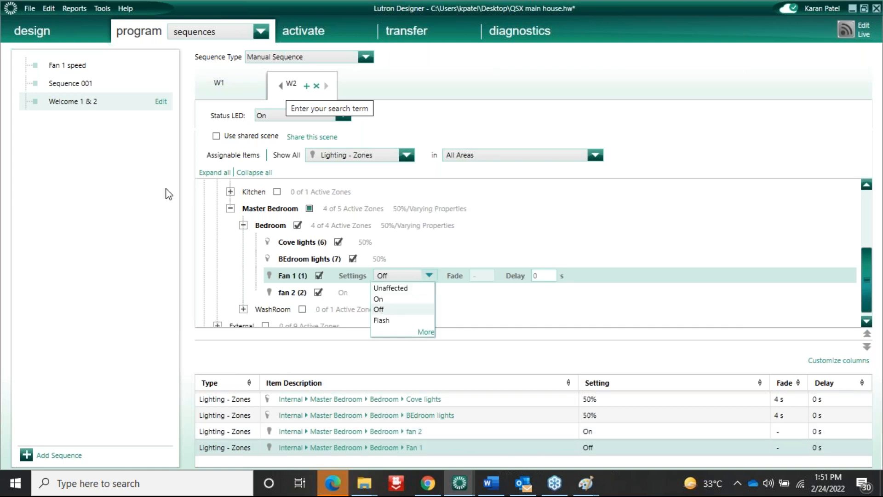
pyautogui.click(208, 34)
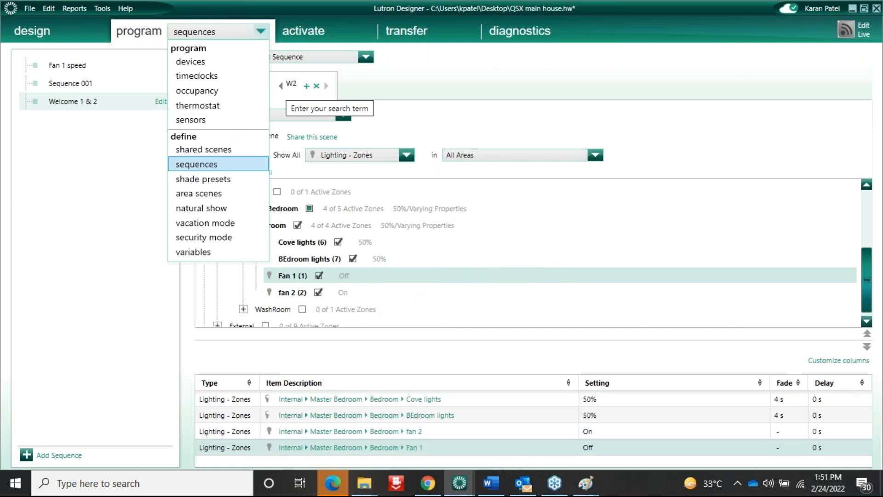
# Assign Welcome 1 & 2 with Sequence Start/Next to the top keypad button, then select the bottom button
pyautogui.click(198, 61)
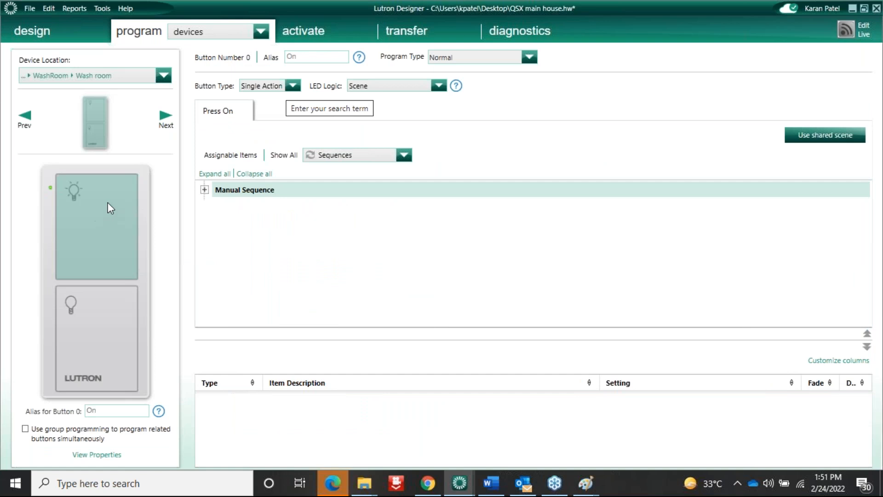
pyautogui.click(205, 189)
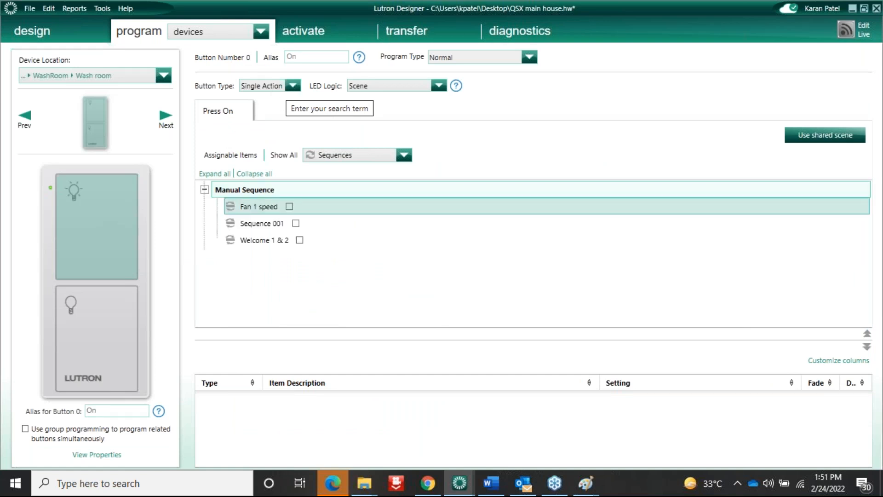
pyautogui.click(299, 239)
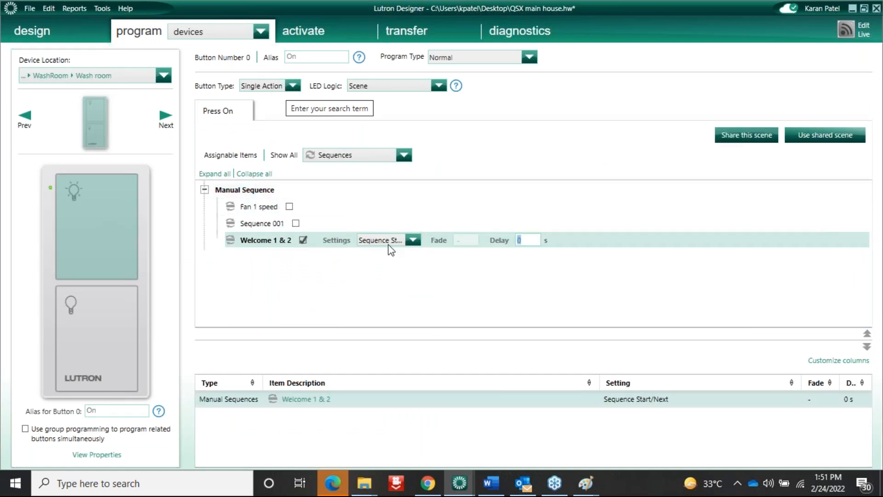
pyautogui.click(413, 240)
pyautogui.click(404, 289)
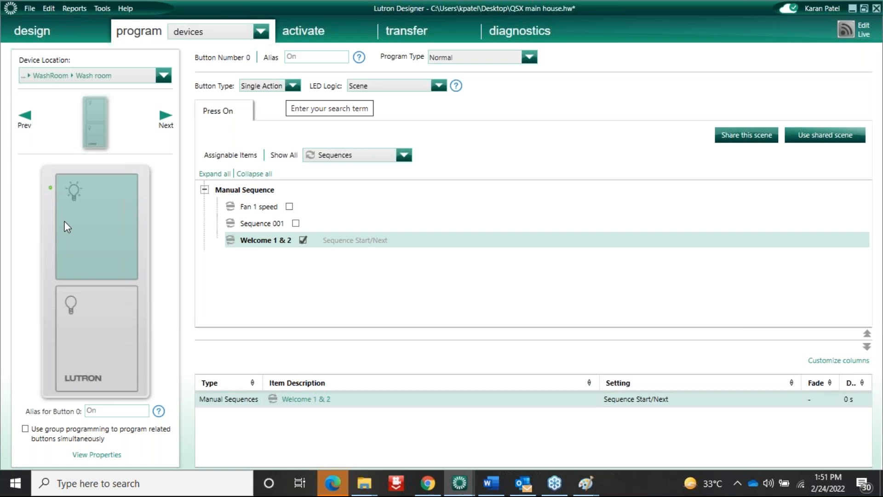
pyautogui.click(79, 345)
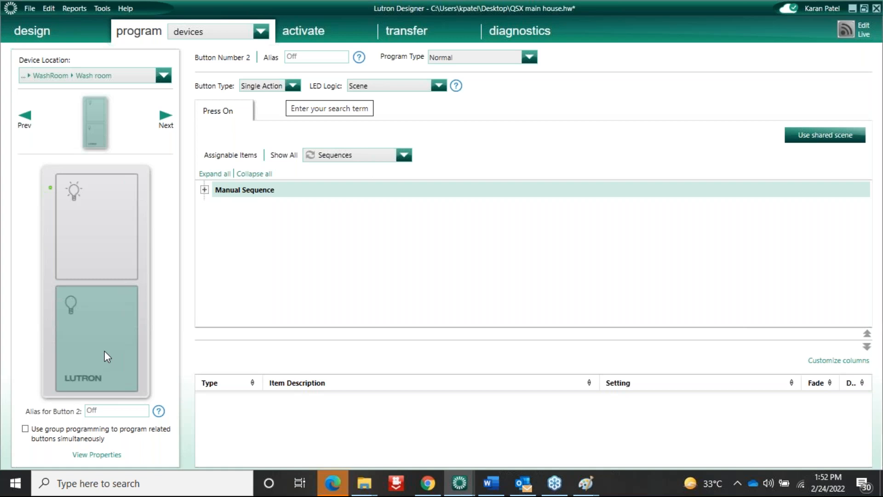
pyautogui.click(242, 32)
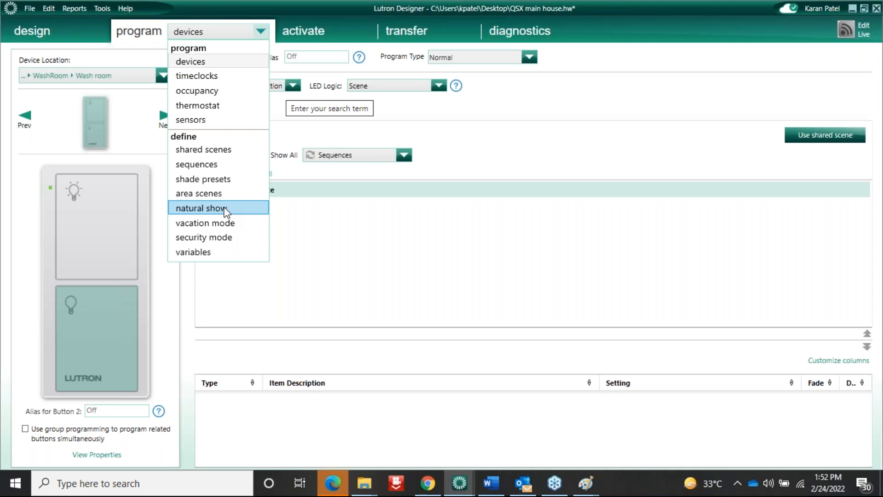
pyautogui.click(530, 371)
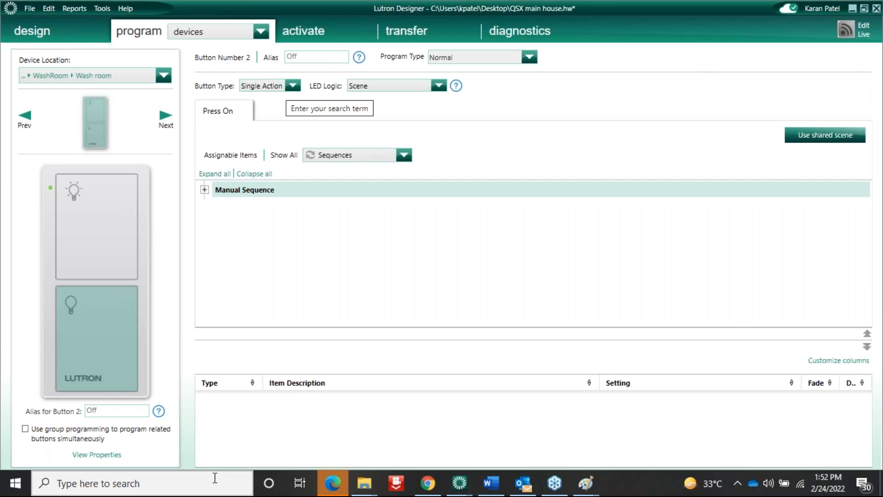
# Launch Alarms & Clock via 'alar' search and start the break 1 timer
pyautogui.click(178, 478)
pyautogui.write('alar')
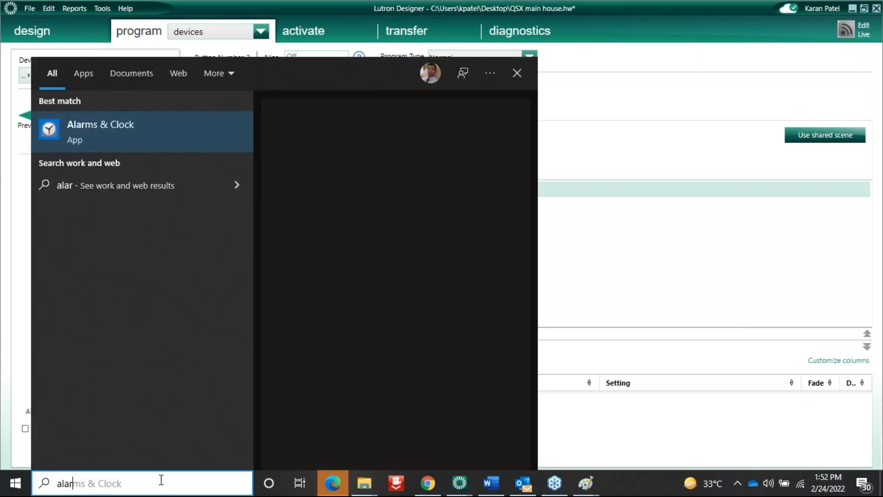
pyautogui.click(130, 133)
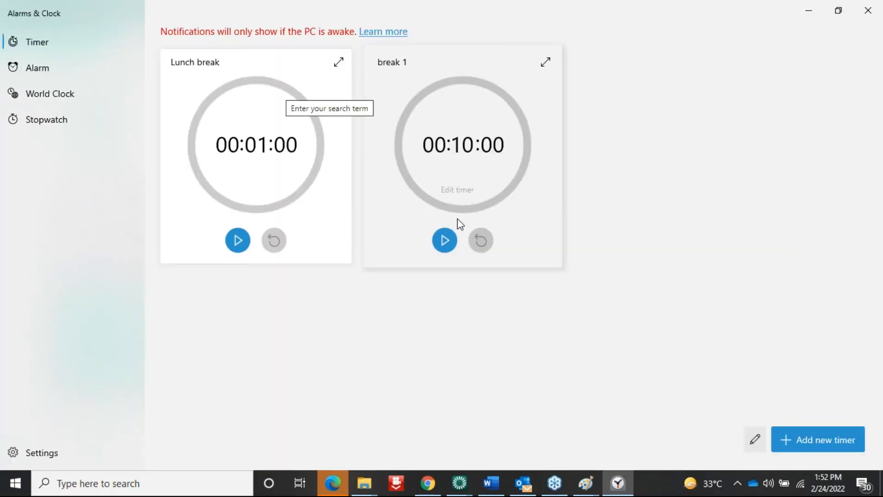
pyautogui.click(444, 240)
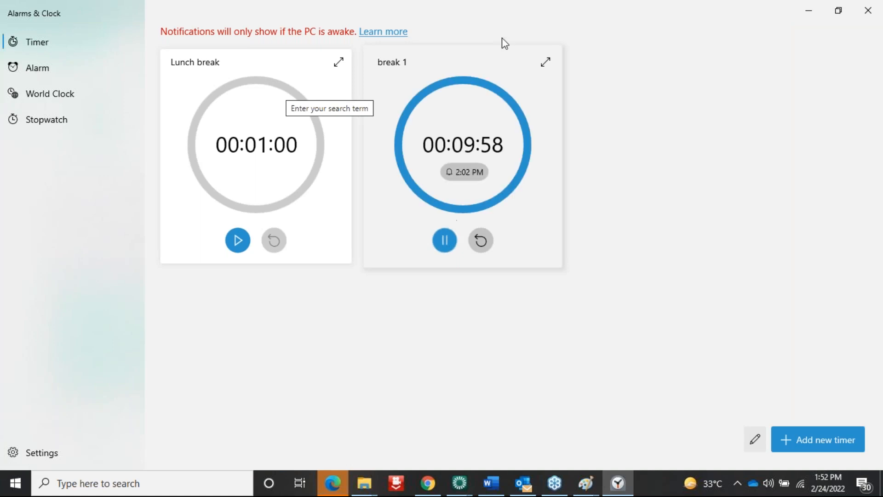
pyautogui.click(546, 62)
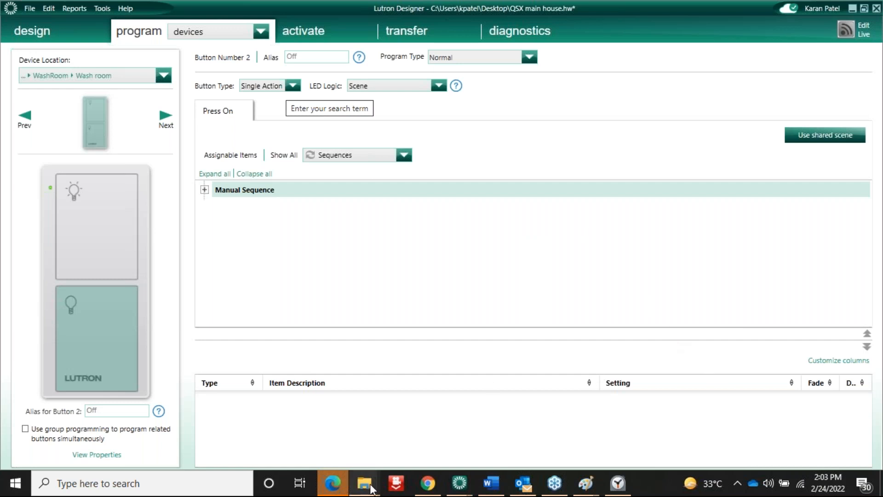
# Bring the QSX qualification folder back up in File Explorer
pyautogui.moveTo(364, 483)
pyautogui.click(322, 435)
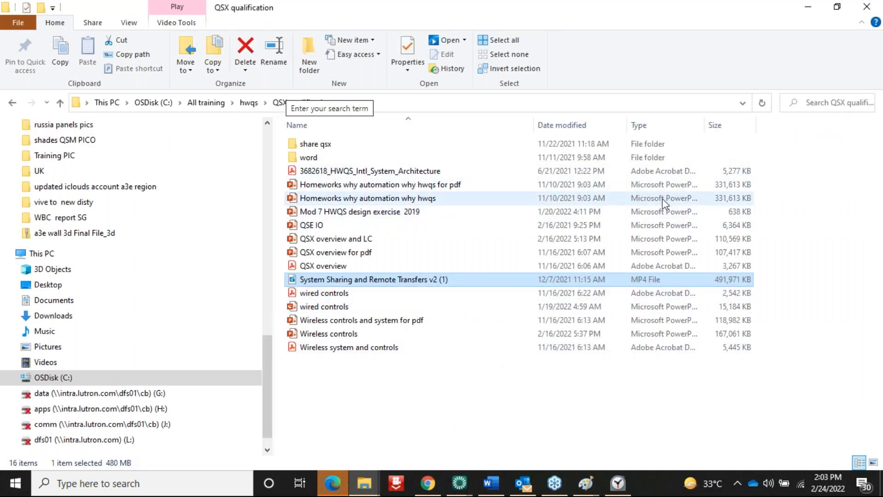
pyautogui.moveTo(543, 260)
pyautogui.mouseDown()
pyautogui.moveTo(741, 176)
pyautogui.moveTo(470, 286)
pyautogui.moveTo(677, 197)
pyautogui.moveTo(755, 191)
pyautogui.moveTo(572, 275)
pyautogui.moveTo(543, 270)
pyautogui.mouseUp()
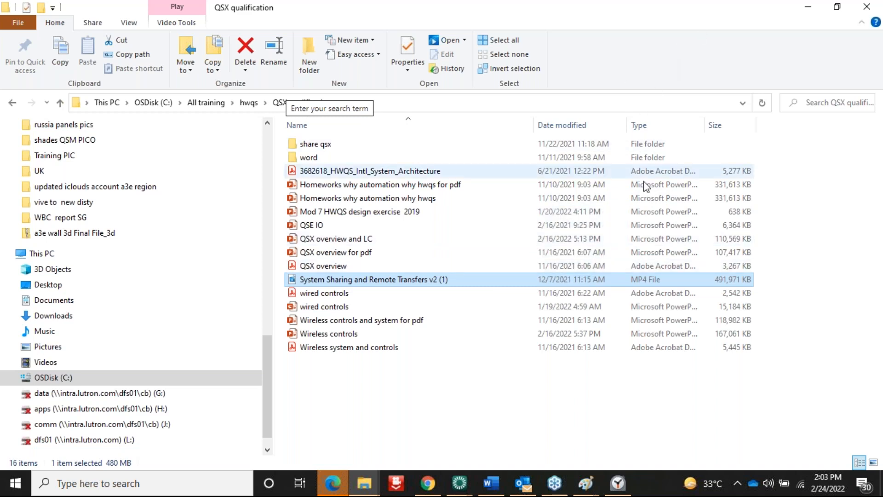
pyautogui.click(708, 99)
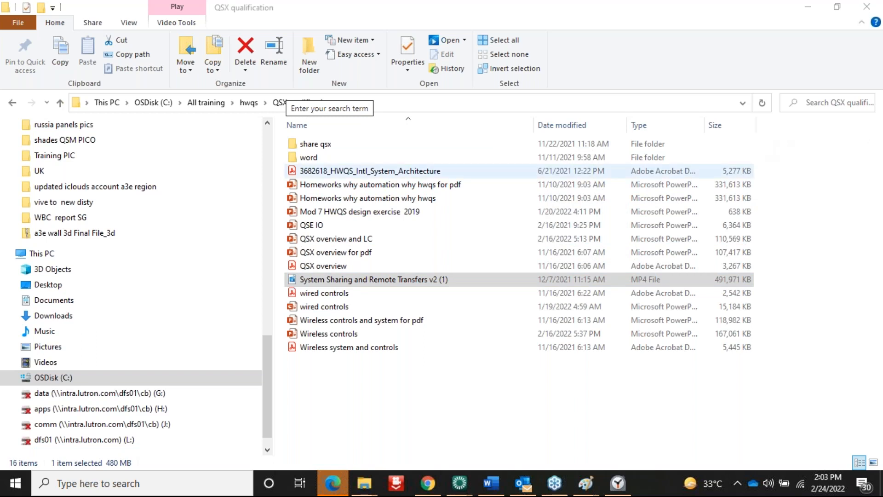
# Show EP Room on the design equipment page and expand the DMX 001 module
pyautogui.moveTo(467, 481)
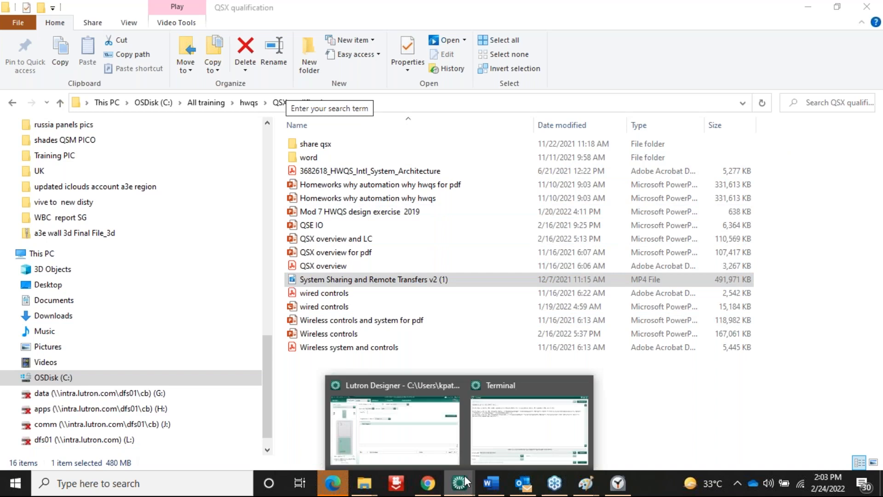
pyautogui.click(413, 437)
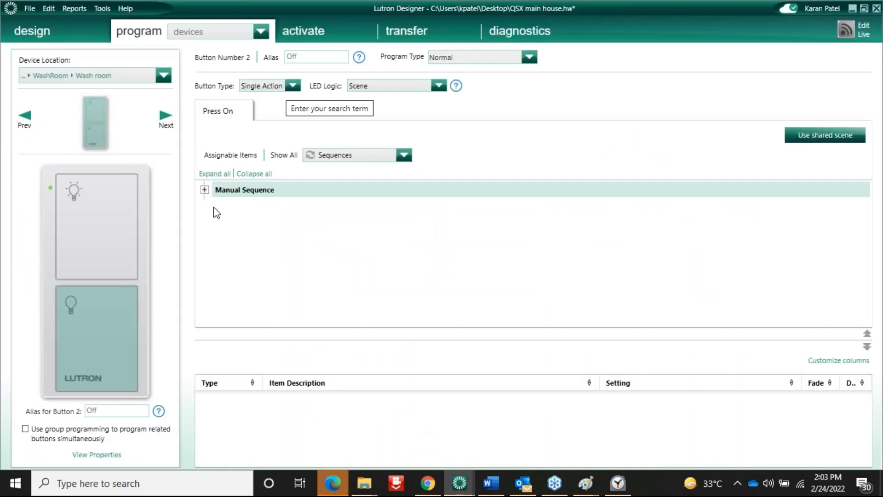
pyautogui.click(238, 32)
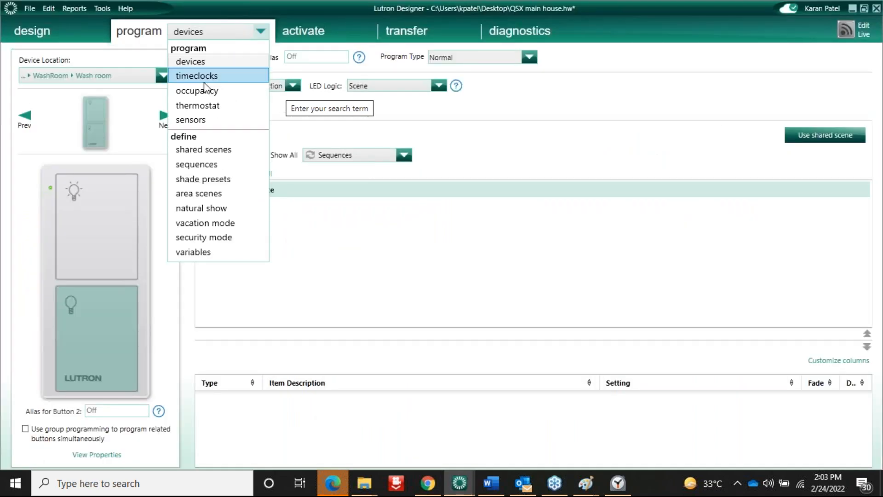
pyautogui.click(205, 165)
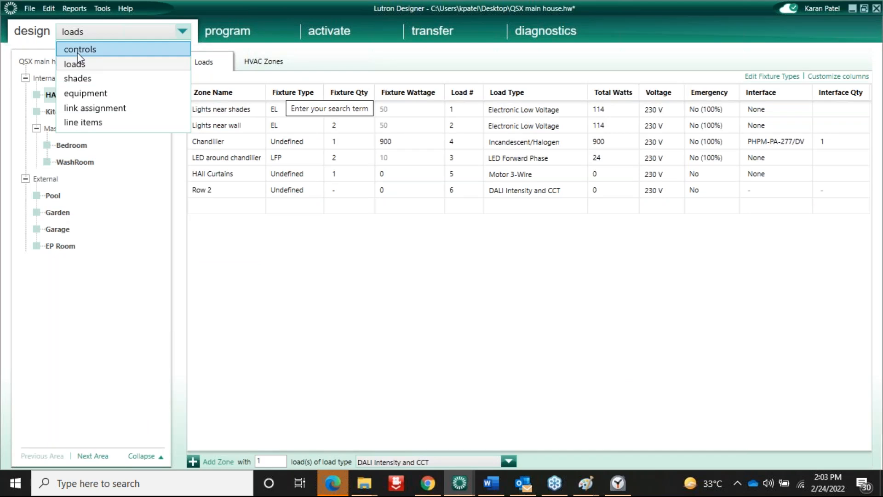
pyautogui.click(80, 96)
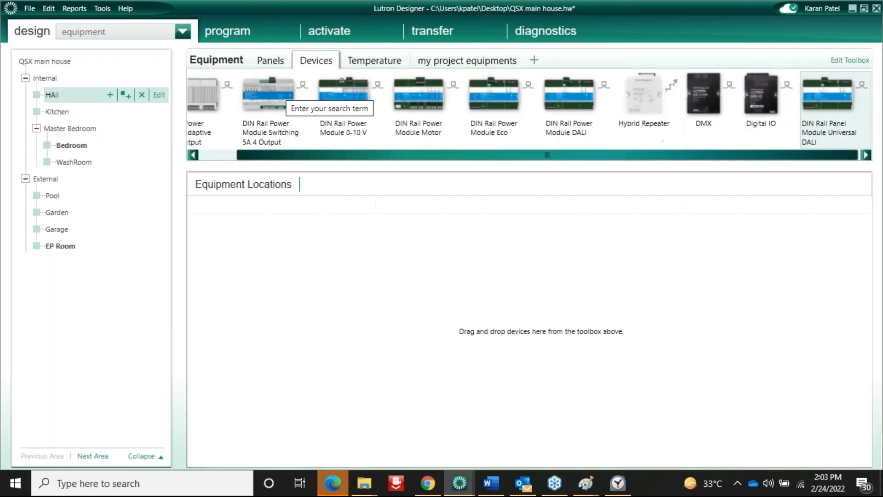
pyautogui.click(54, 247)
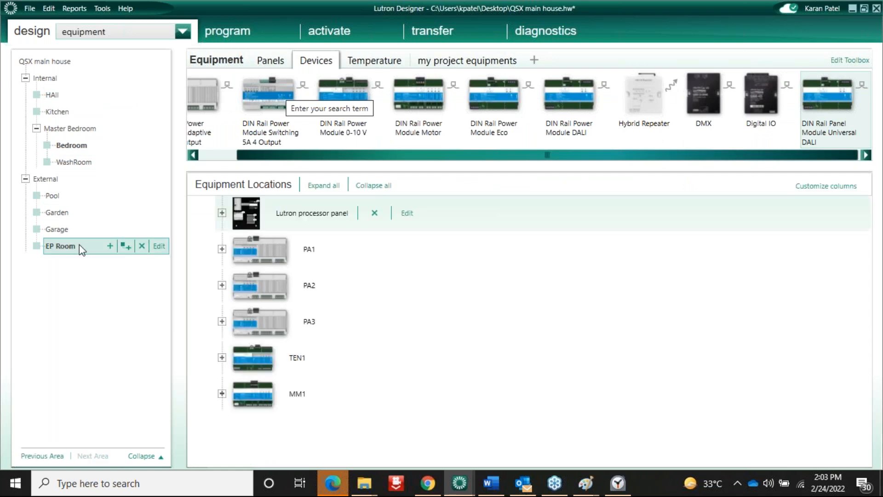
pyautogui.scroll(-5, 447, 366)
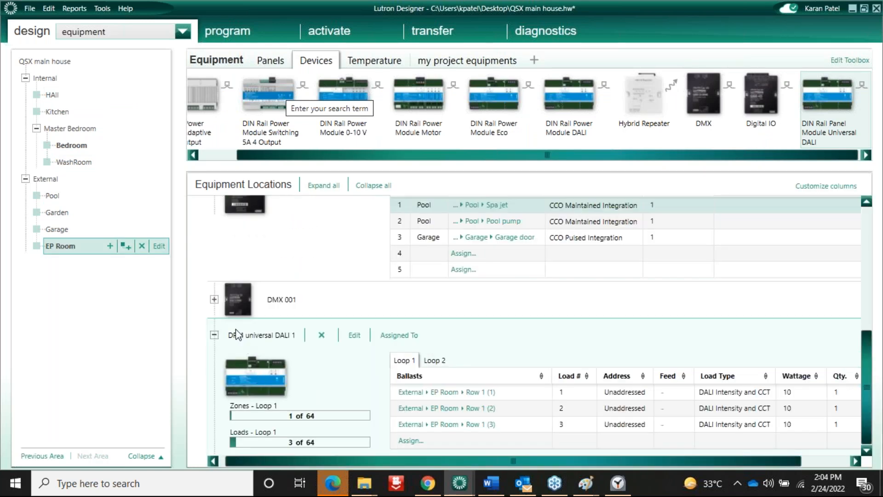
pyautogui.click(214, 300)
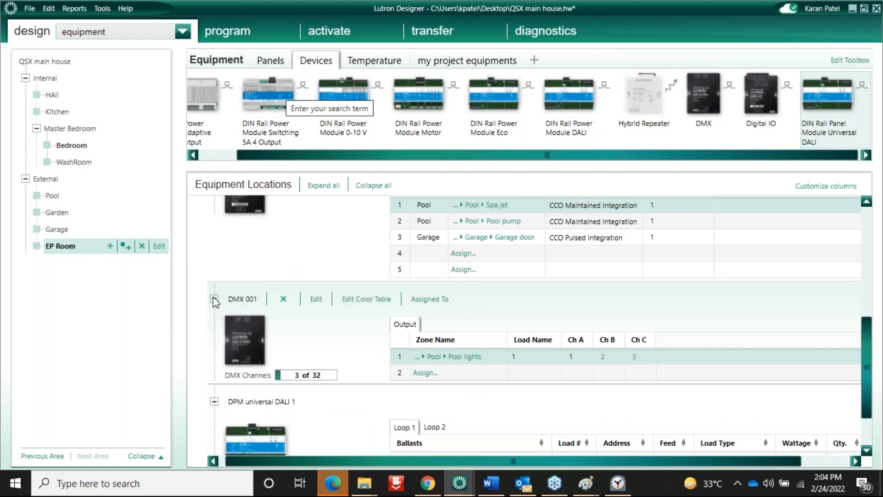
# Set DMX 001 colour entry 1 to 'green' (47/228/62)
pyautogui.click(364, 299)
pyautogui.click(207, 134)
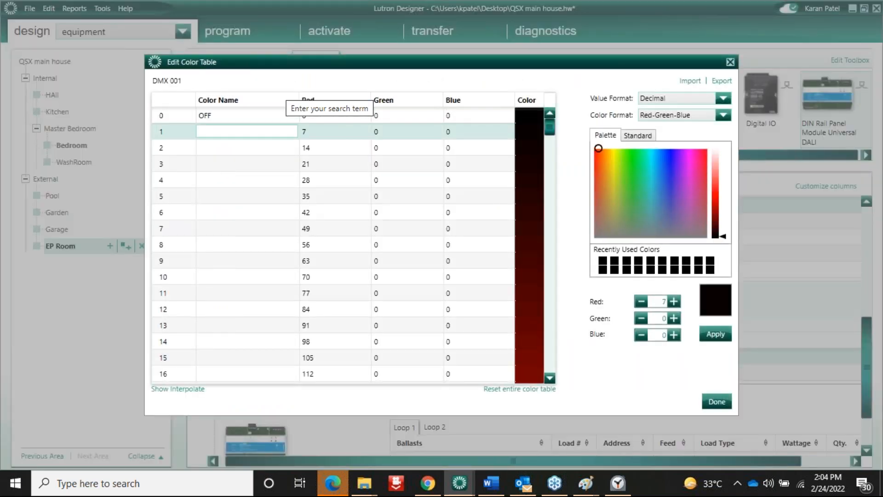
pyautogui.write('green')
pyautogui.click(336, 133)
pyautogui.moveTo(602, 147); pyautogui.dragTo(634, 170)
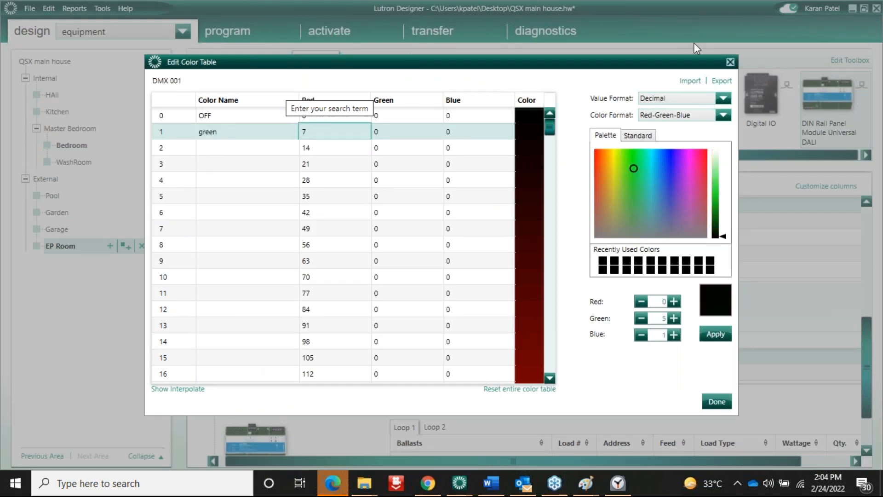
pyautogui.moveTo(721, 236); pyautogui.dragTo(720, 192)
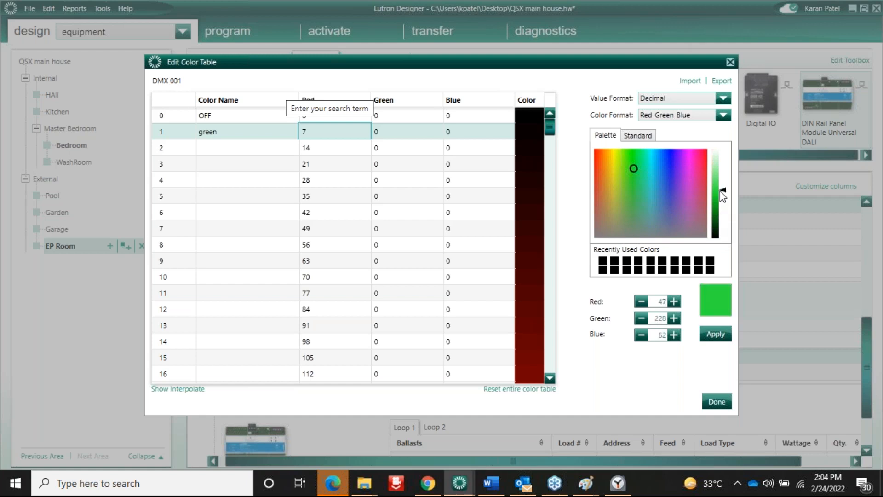
pyautogui.click(716, 334)
# Set colour entry 2 to a blue of 33/16/206
pyautogui.doubleClick(227, 149)
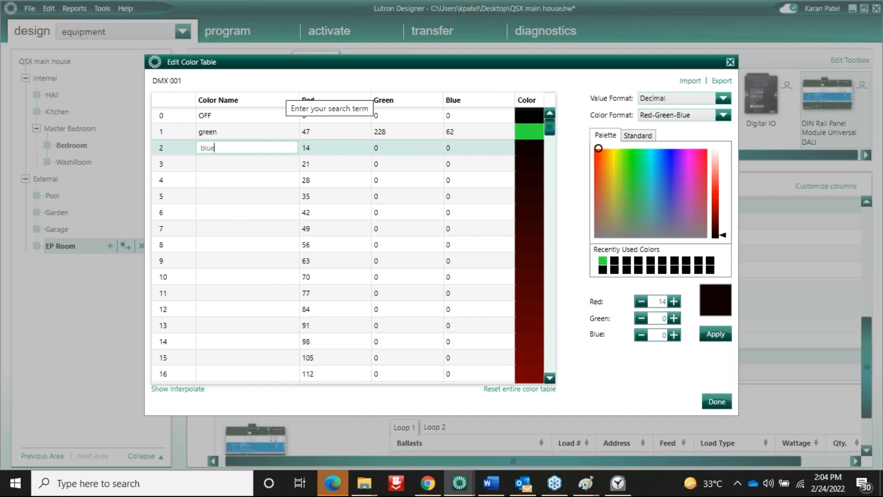
pyautogui.moveTo(603, 146); pyautogui.dragTo(671, 161)
pyautogui.moveTo(719, 214); pyautogui.dragTo(719, 199)
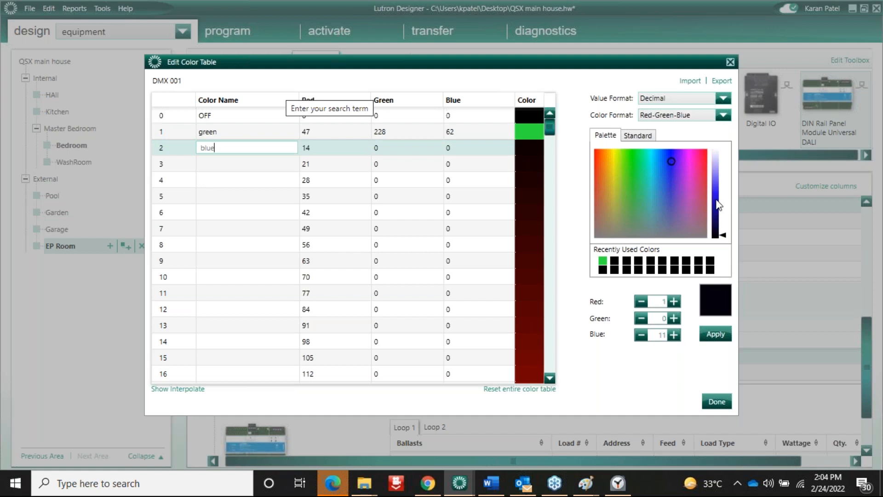
pyautogui.click(716, 334)
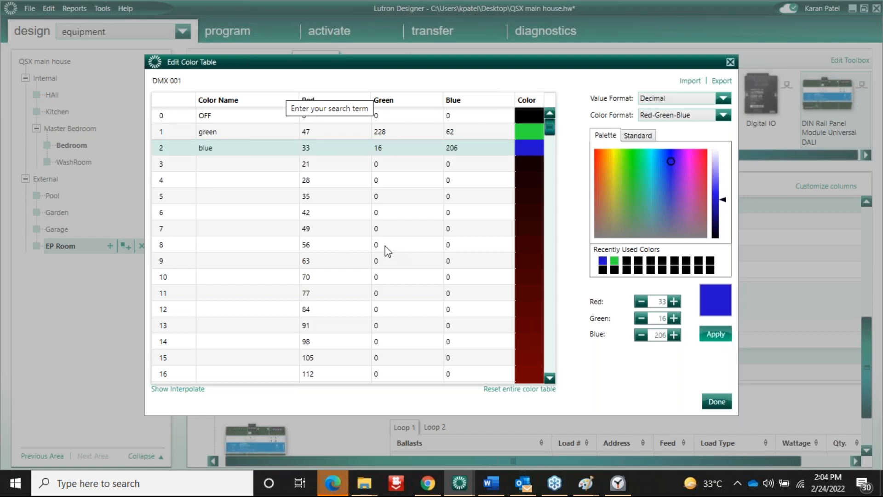
# Set colour 3 to yellow 227/240/76 and close the colour table editor
pyautogui.click(217, 165)
pyautogui.click(216, 165)
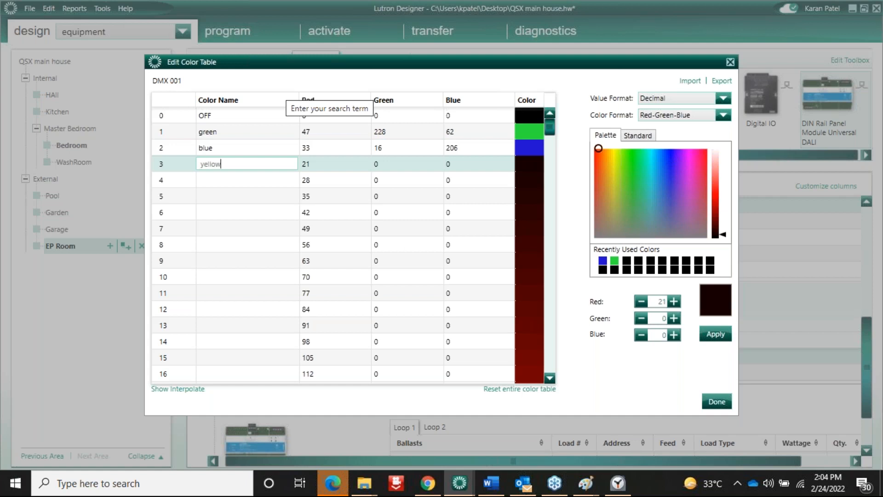
pyautogui.moveTo(600, 149); pyautogui.dragTo(615, 162)
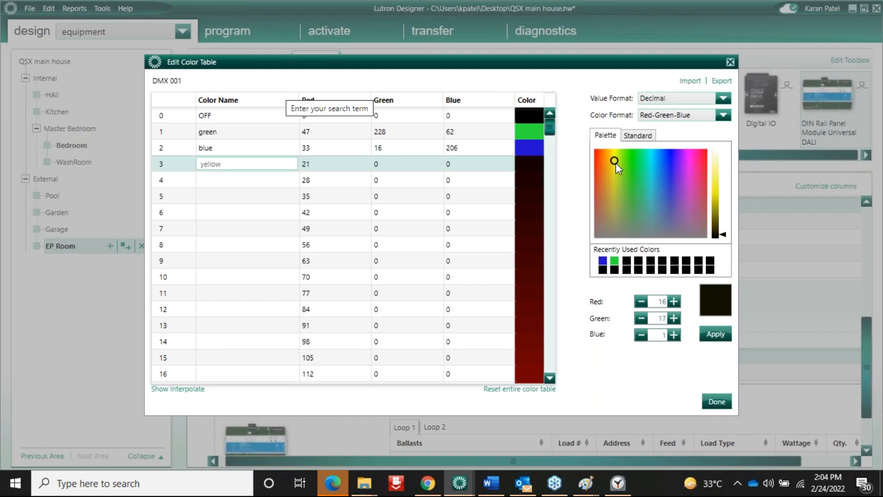
pyautogui.click(717, 184)
pyautogui.click(716, 334)
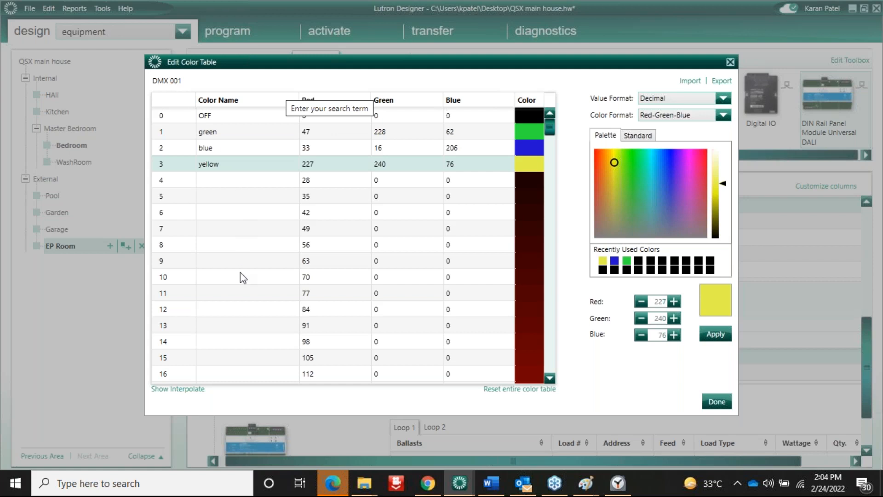
pyautogui.click(709, 401)
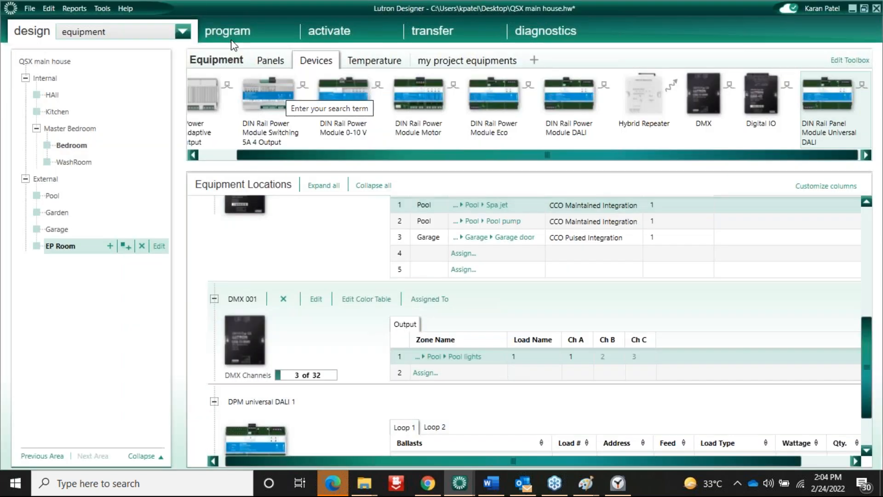
# Create an Automatic Sequence named 'color chang' on the sequences page
pyautogui.click(228, 32)
pyautogui.click(233, 37)
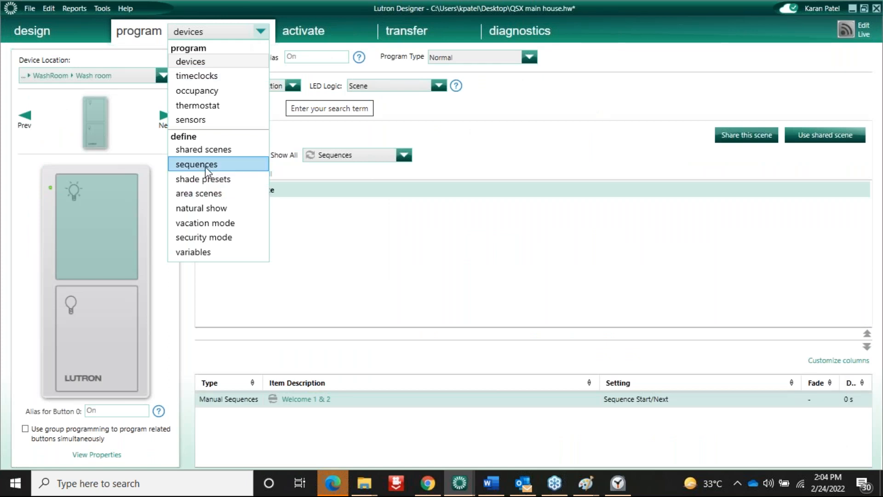
pyautogui.click(205, 167)
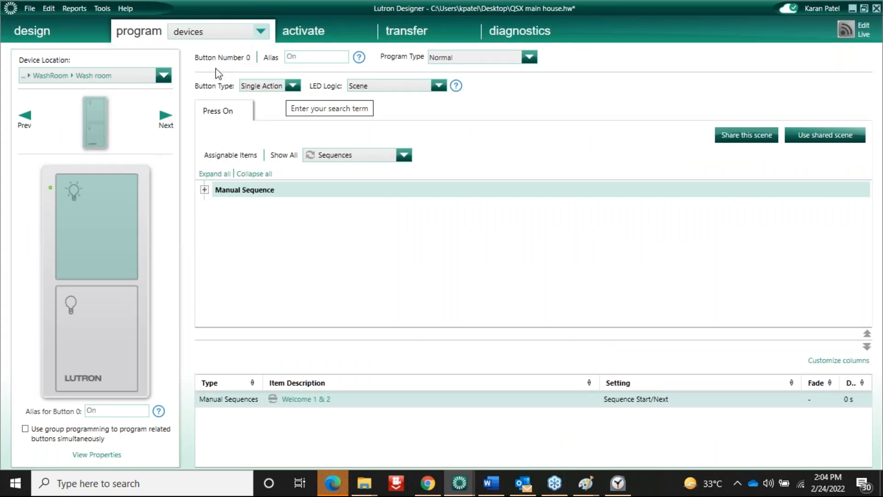
pyautogui.click(295, 57)
pyautogui.click(277, 69)
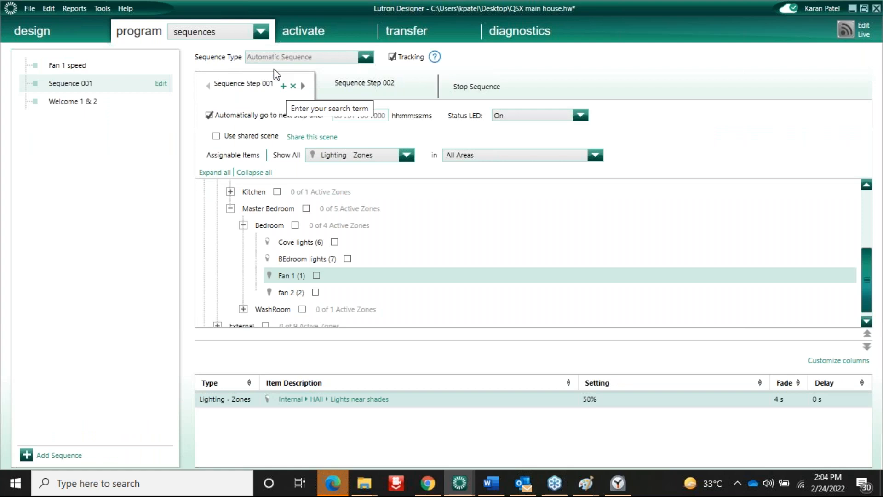
pyautogui.click(62, 456)
pyautogui.write('c')
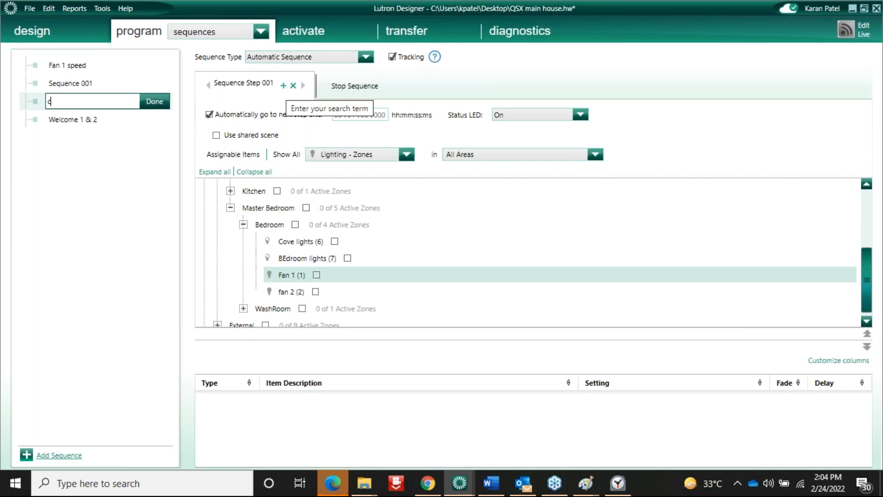
pyautogui.write('olor chang')
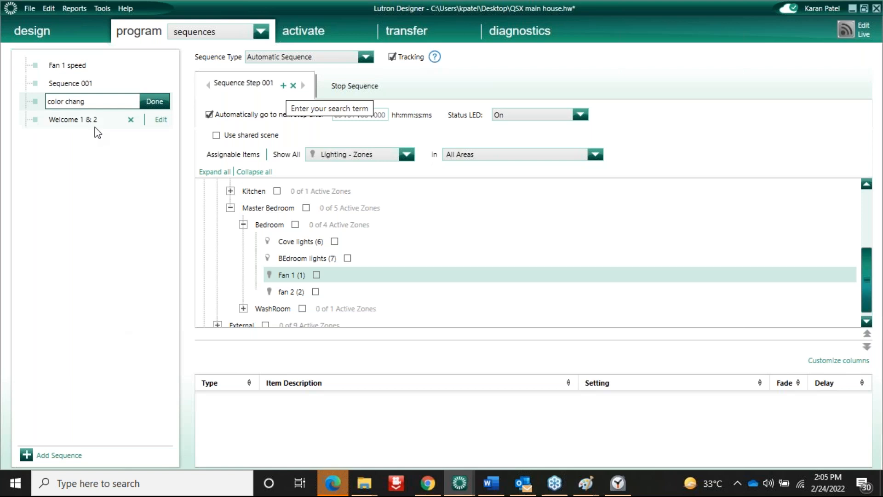
pyautogui.click(155, 101)
pyautogui.tripleClick(247, 86)
# Name the first step 'gree' and set its Pool lights to 1 - green
pyautogui.write('gree')
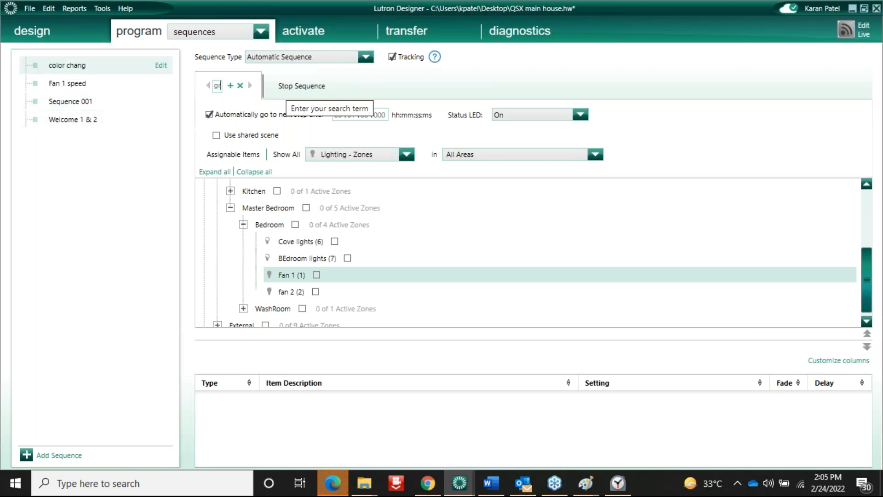
pyautogui.click(281, 226)
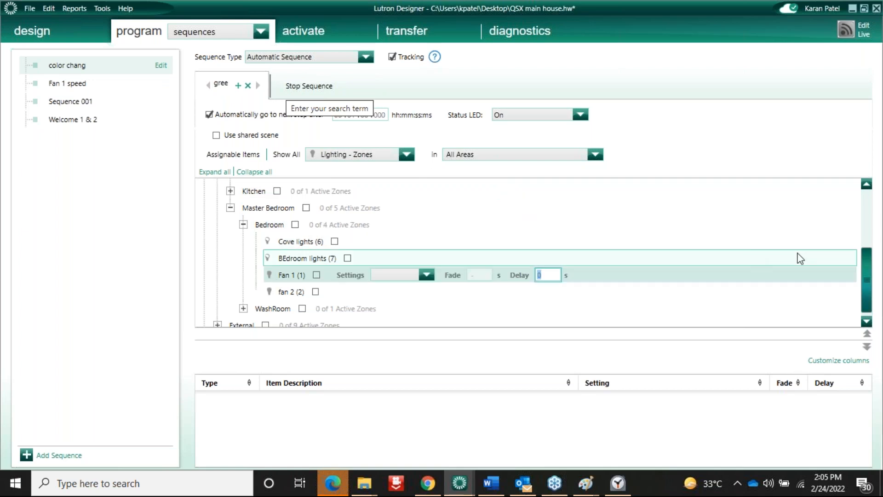
pyautogui.moveTo(867, 272); pyautogui.dragTo(866, 259)
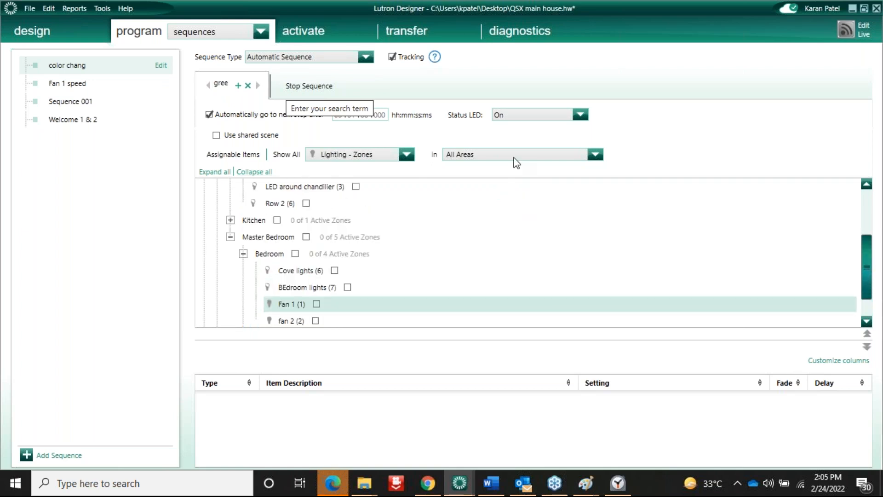
pyautogui.click(230, 220)
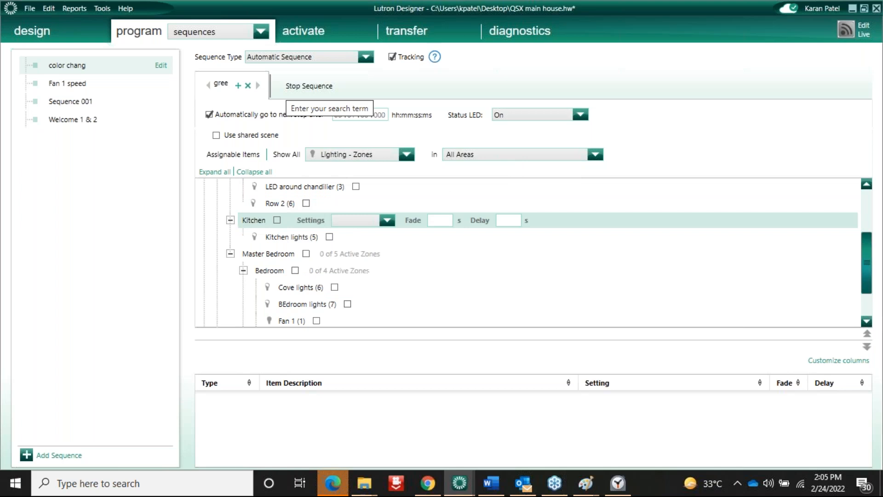
pyautogui.scroll(-1, 865, 313)
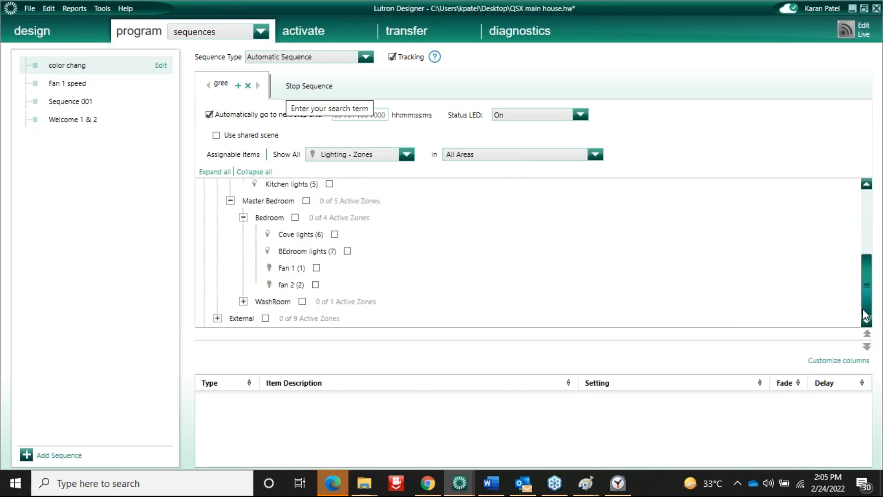
pyautogui.click(217, 318)
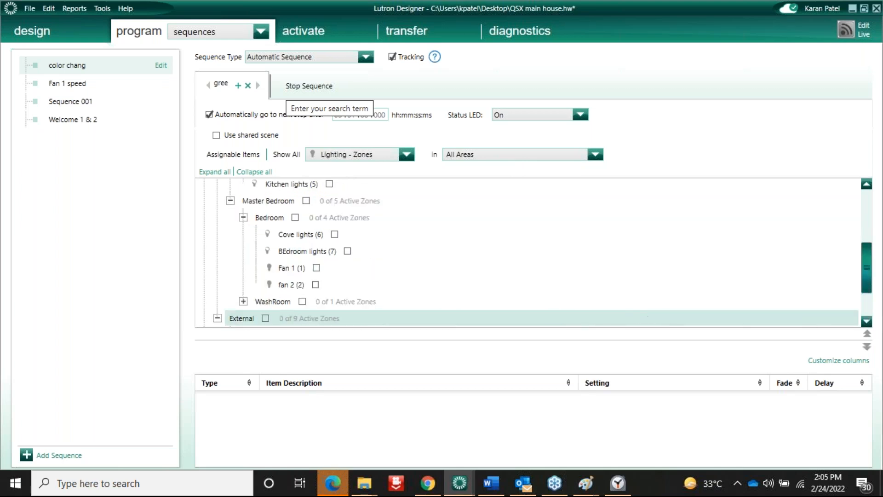
pyautogui.click(866, 301)
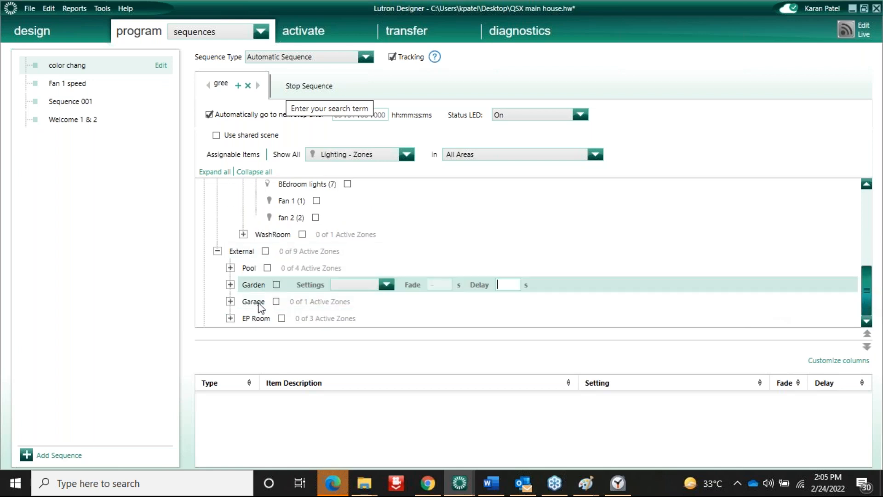
pyautogui.click(231, 285)
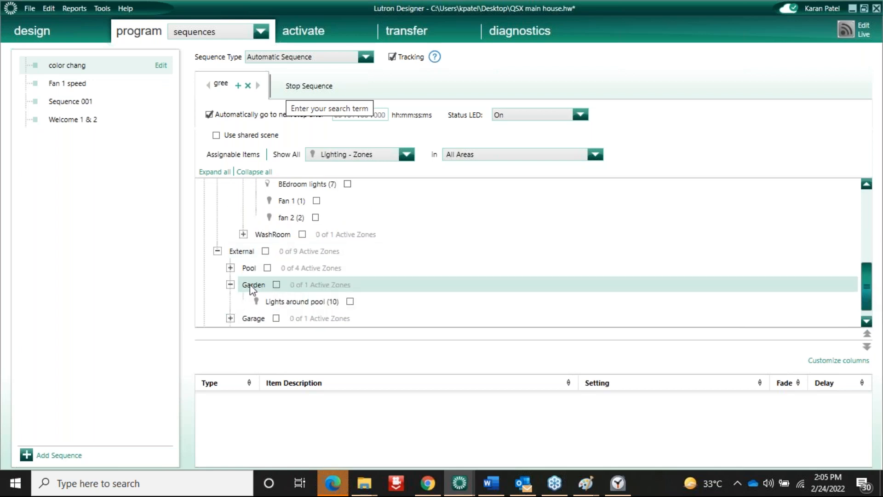
pyautogui.click(231, 268)
pyautogui.click(320, 284)
pyautogui.click(433, 285)
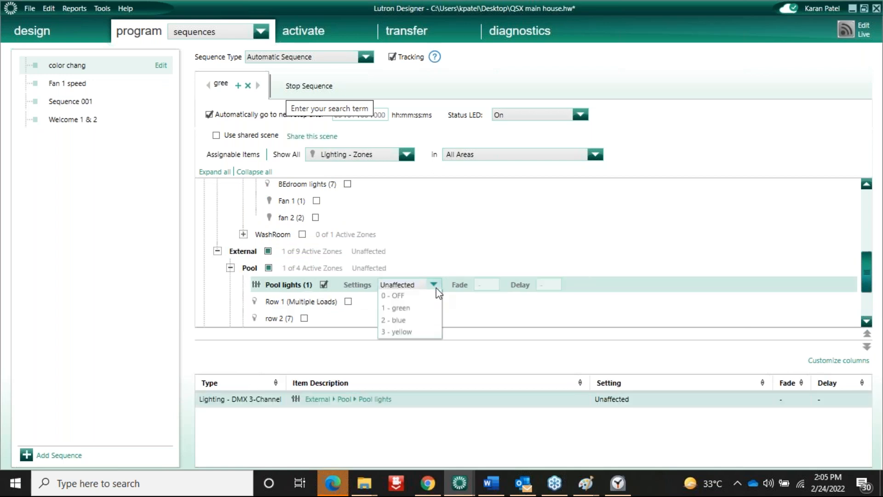
pyautogui.click(402, 323)
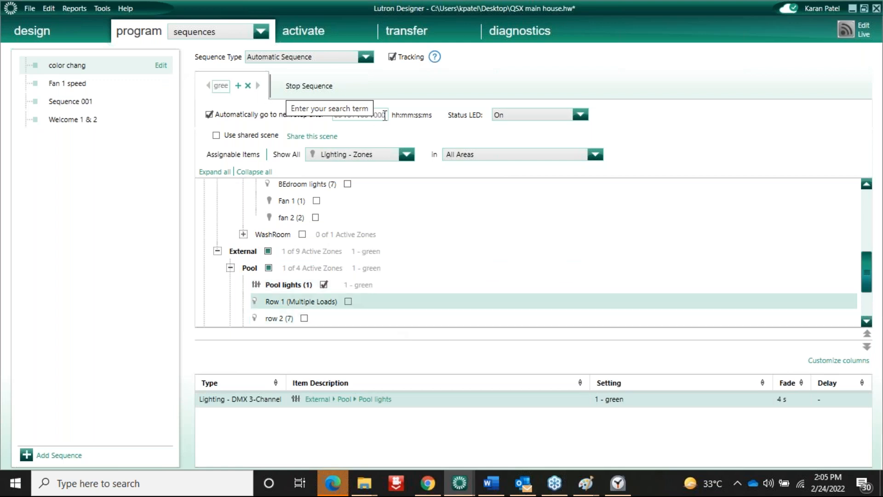
# Add a 'yellow' step setting Pool lights to 3 - yellow
pyautogui.click(238, 86)
pyautogui.doubleClick(313, 84)
pyautogui.hotkey('ctrl', 'a')
pyautogui.write('yellow')
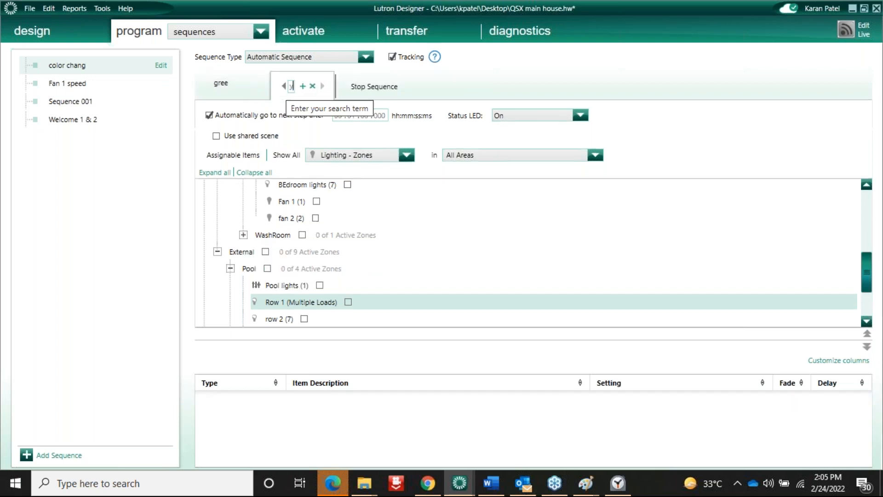
pyautogui.click(319, 285)
pyautogui.click(433, 286)
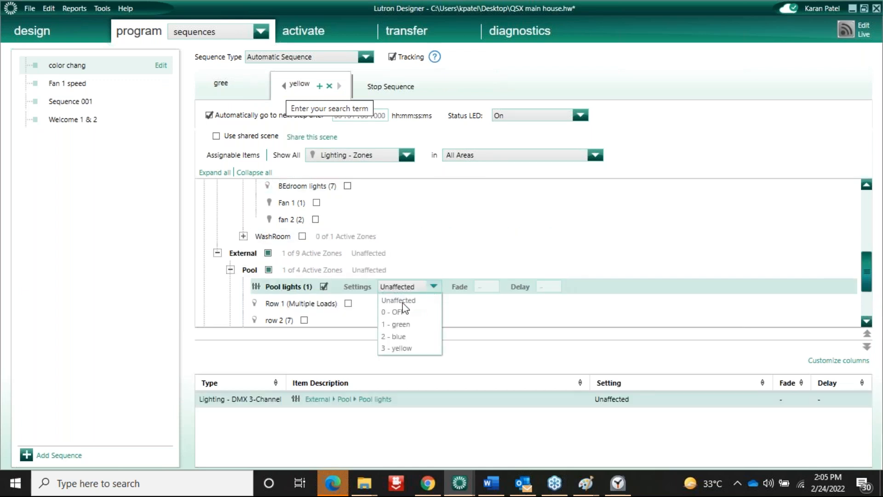
pyautogui.click(404, 351)
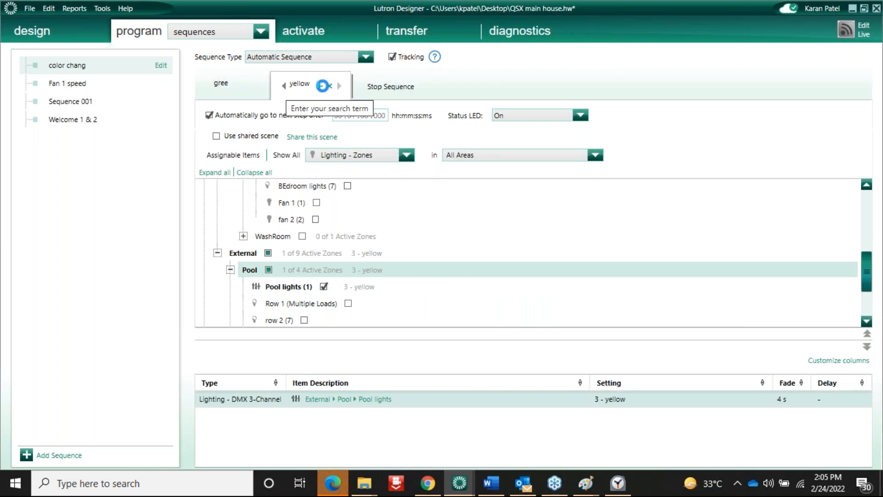
# Add a 'blue' step setting Pool lights to 2 - blue
pyautogui.click(320, 87)
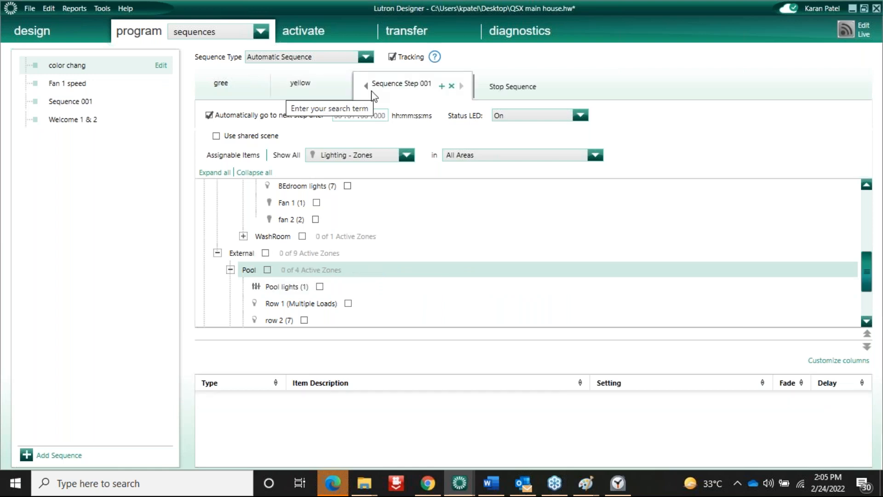
pyautogui.click(400, 84)
pyautogui.write('blue')
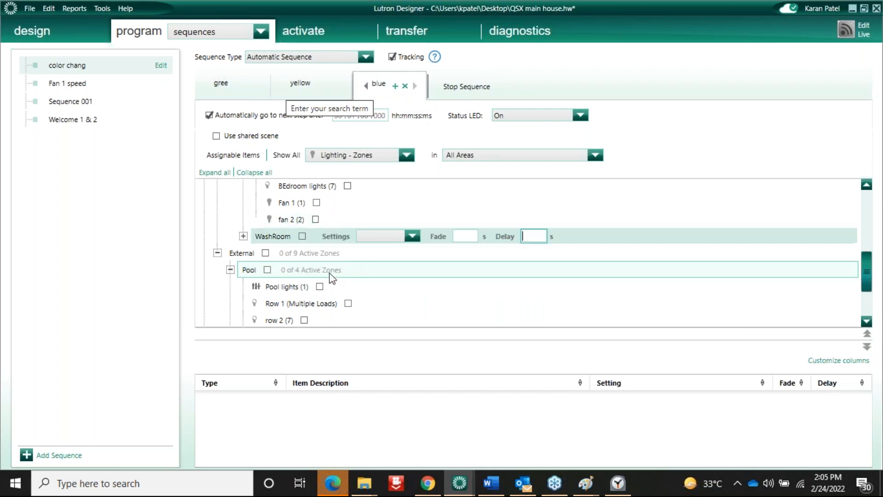
pyautogui.click(319, 286)
pyautogui.click(433, 286)
pyautogui.click(399, 336)
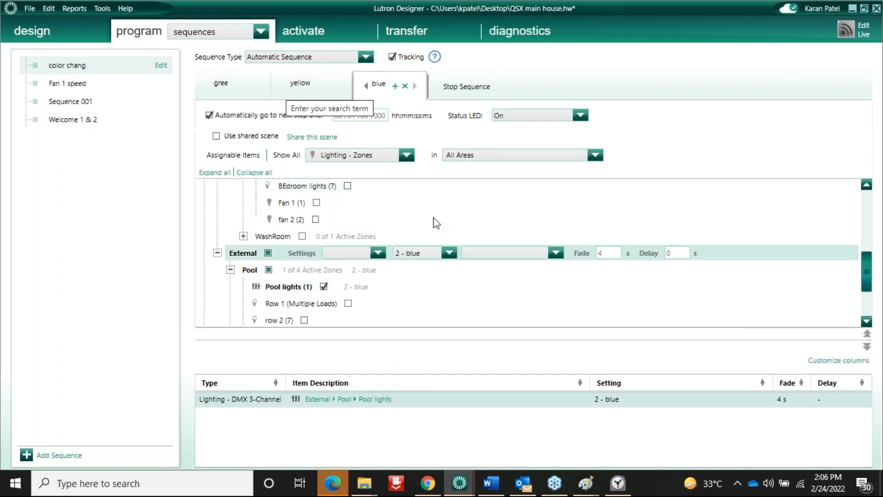
pyautogui.click(466, 87)
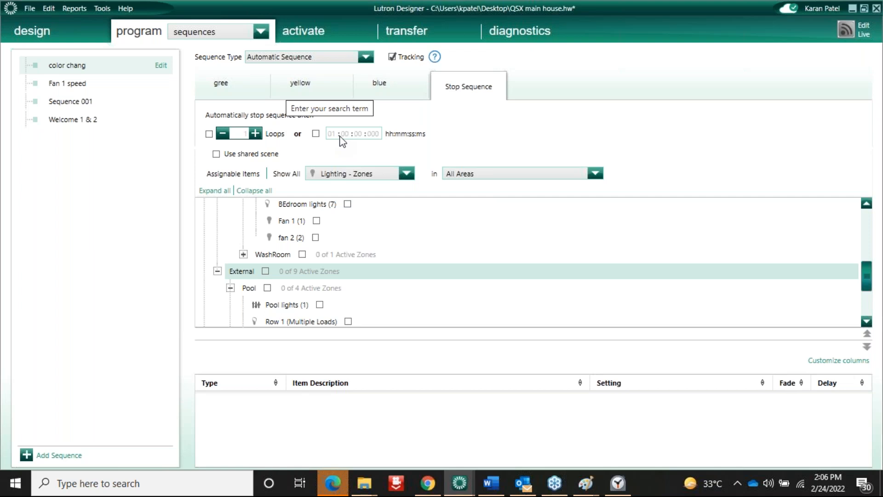
# In the Stop Sequence step, set Pool lights to 0 - OFF
pyautogui.click(319, 306)
pyautogui.click(430, 305)
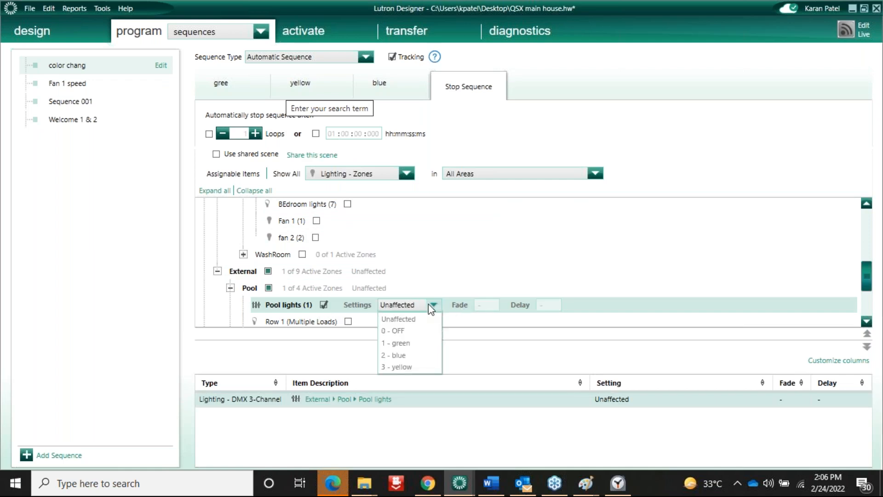
pyautogui.click(398, 330)
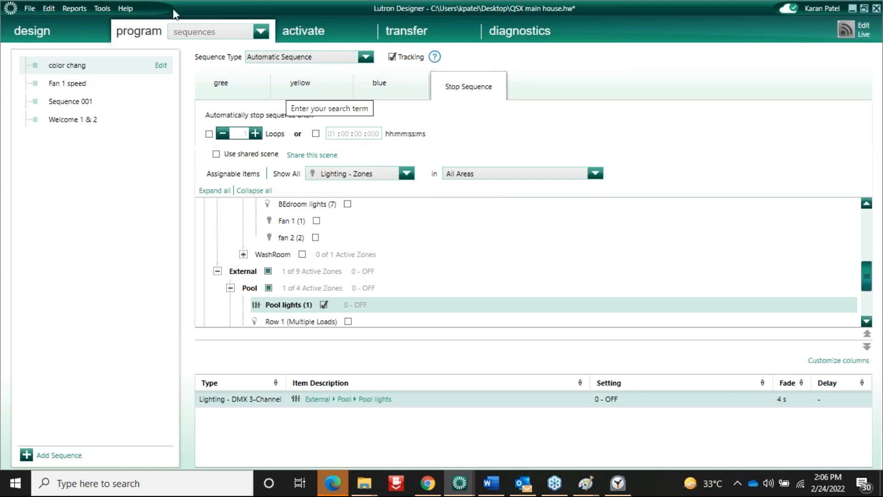
pyautogui.click(195, 31)
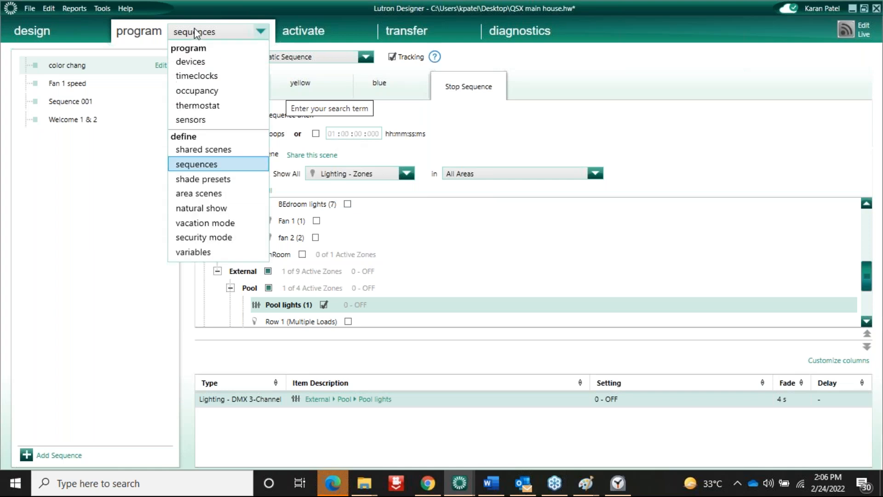
# Select the BEdroom keypad's fifth button and engrave it 'Color'
pyautogui.click(197, 65)
pyautogui.click(163, 77)
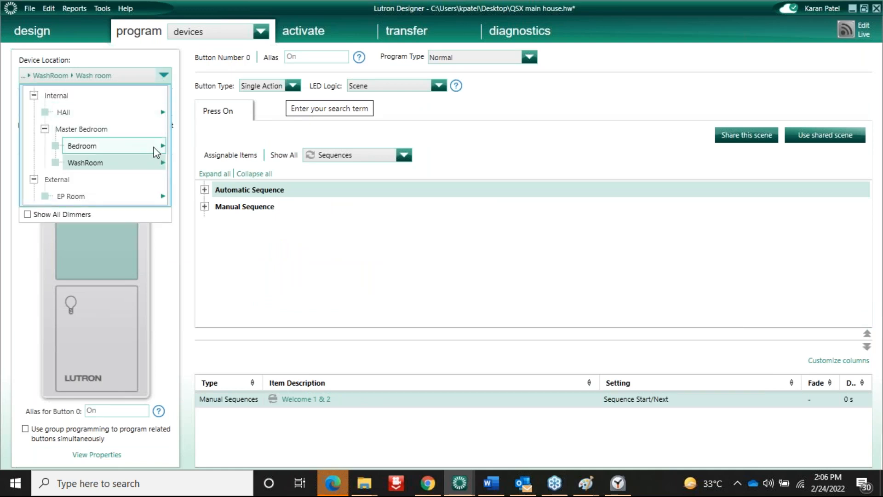
pyautogui.moveTo(140, 147)
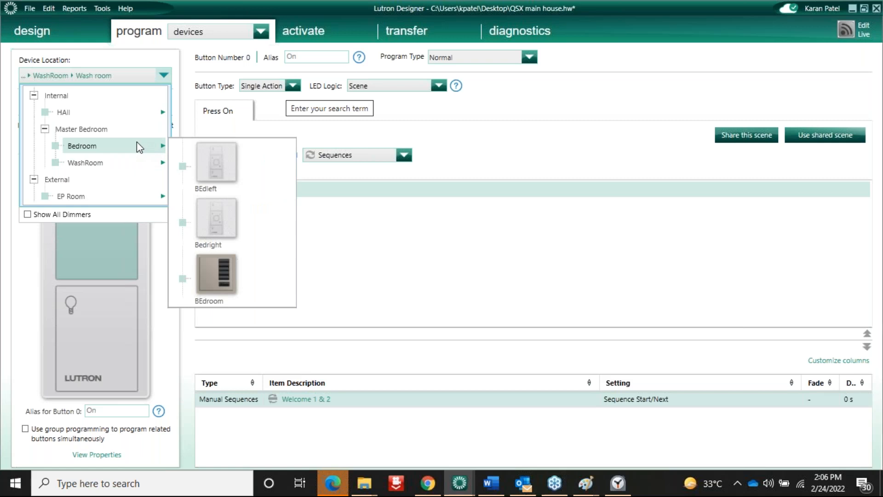
pyautogui.click(214, 264)
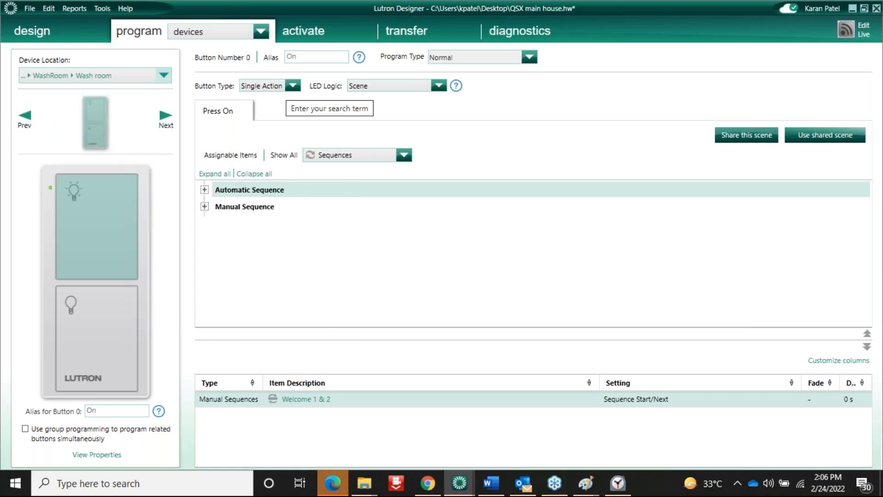
pyautogui.click(126, 325)
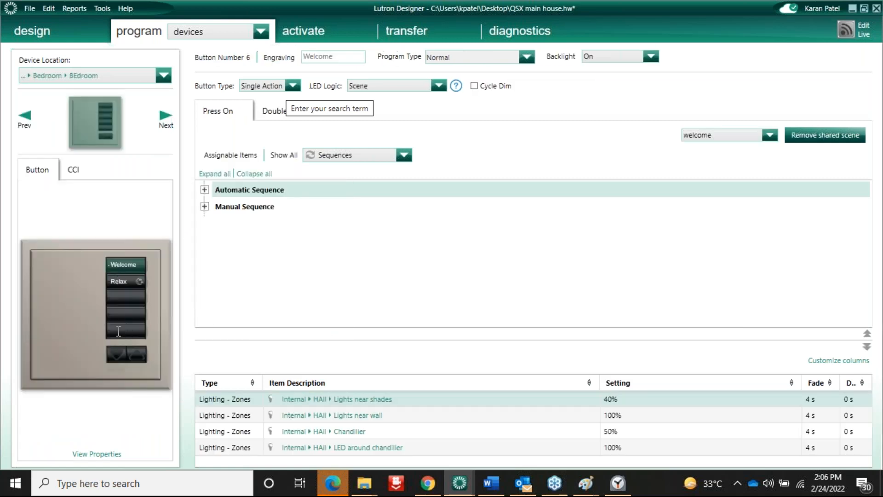
pyautogui.click(119, 331)
pyautogui.write('Color')
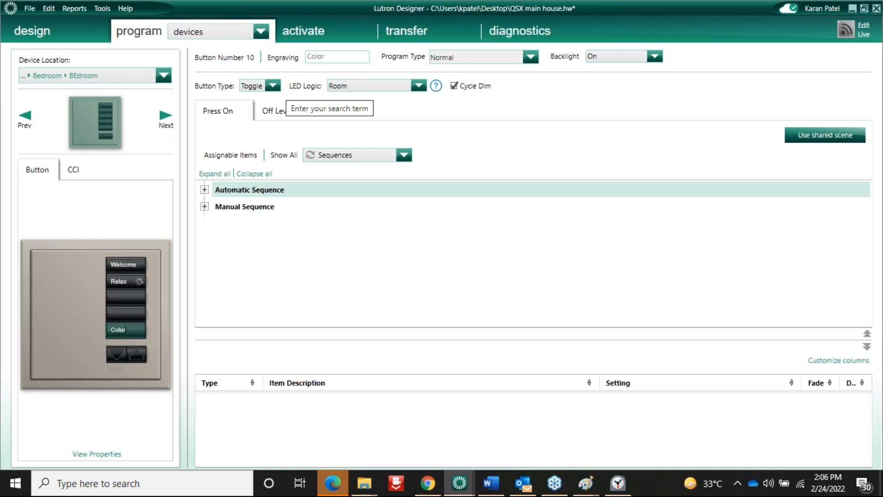
# Assign the color chang sequence to the button with Sequence Start/Next
pyautogui.click(273, 86)
pyautogui.click(265, 97)
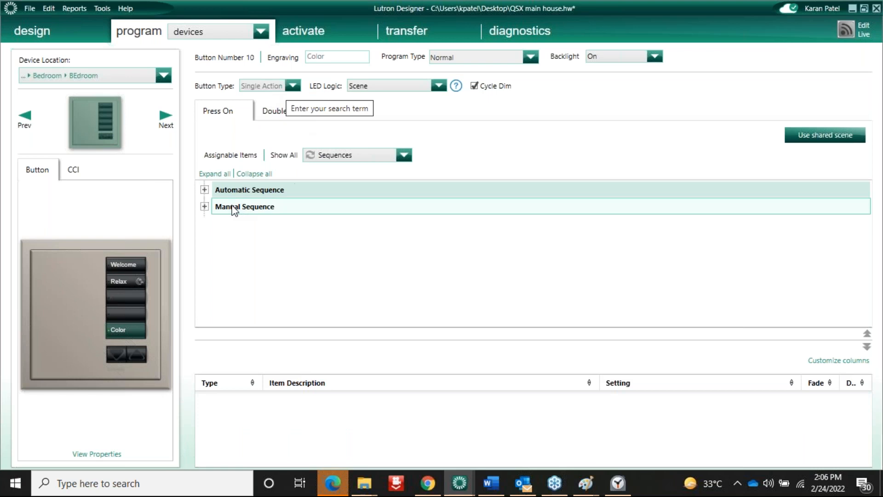
pyautogui.click(204, 189)
pyautogui.click(248, 223)
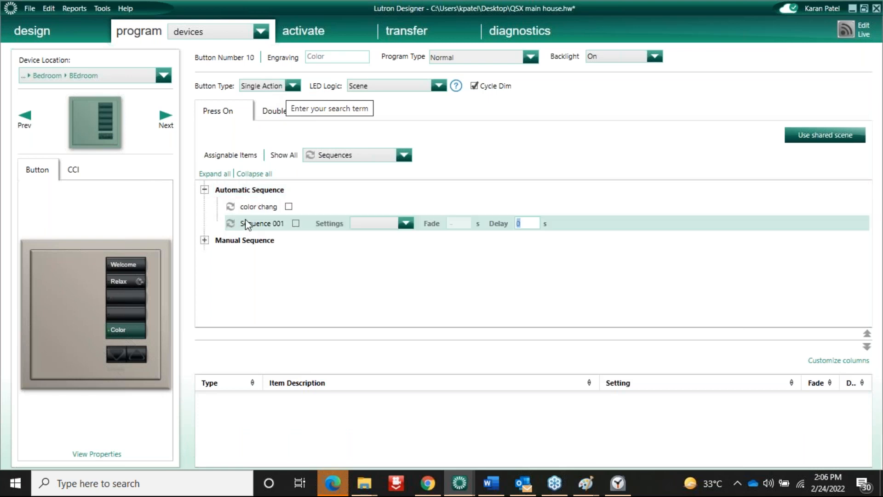
pyautogui.click(278, 207)
pyautogui.click(288, 206)
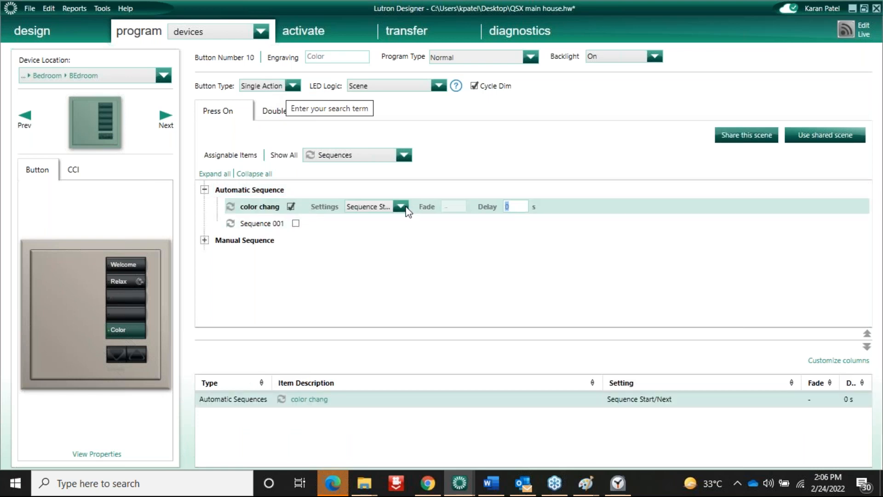
pyautogui.click(400, 206)
pyautogui.click(389, 292)
# Make the button a Toggle whose Off Level stops the color chang sequence
pyautogui.click(293, 86)
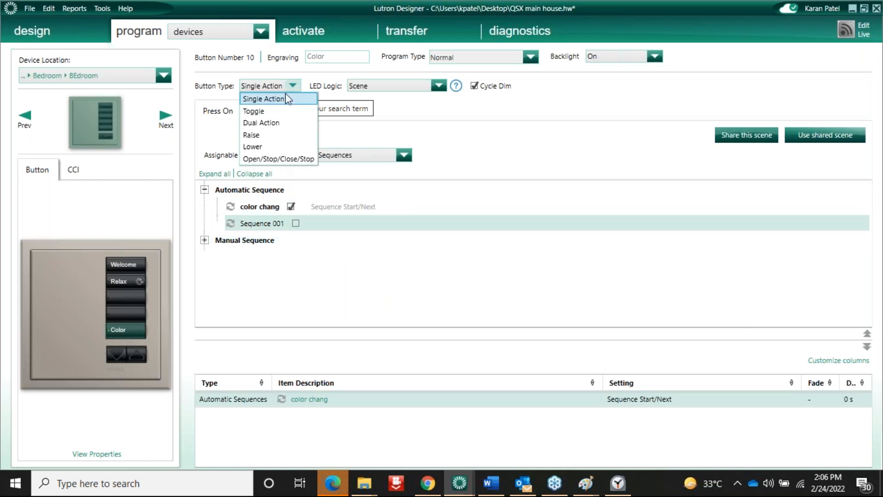
pyautogui.click(268, 109)
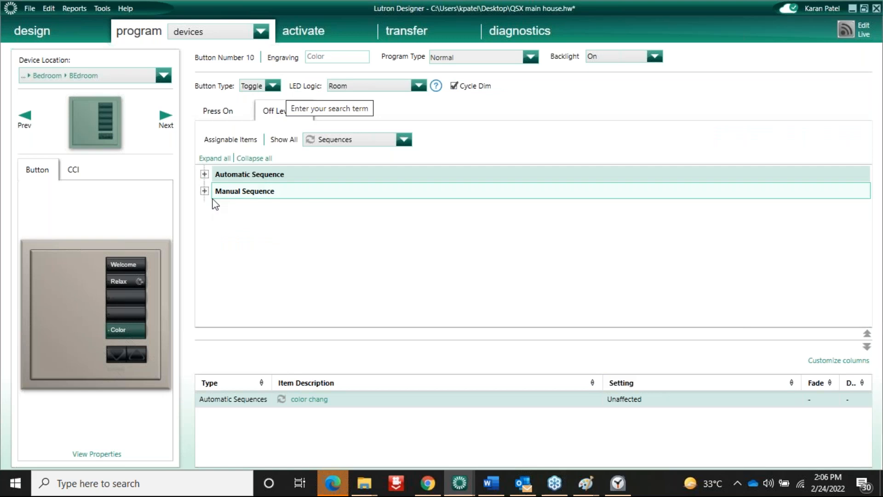
pyautogui.click(205, 174)
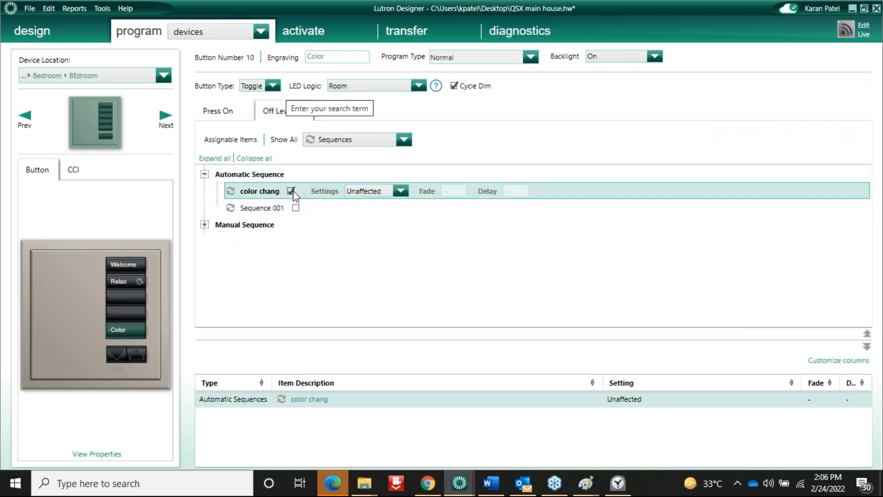
pyautogui.click(400, 191)
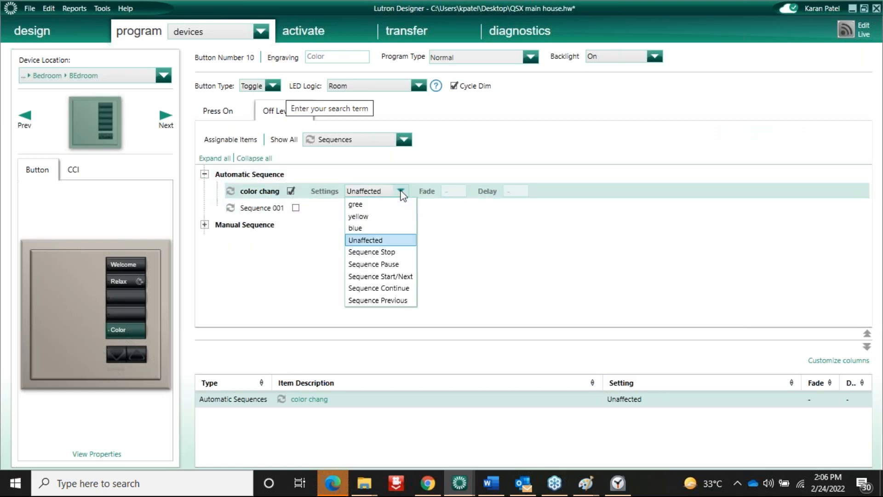
pyautogui.click(393, 251)
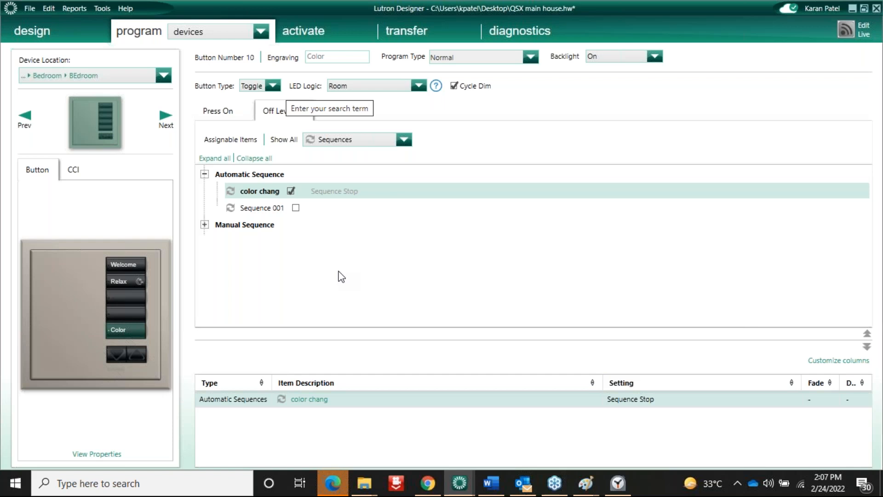
pyautogui.click(261, 31)
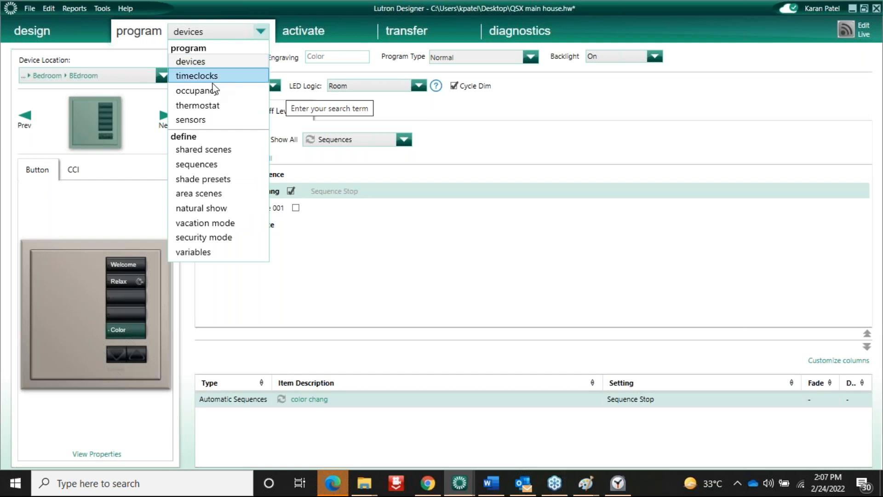
# Show Shade Groups and assign the Bedroom East group, set to Open, to the 65% button
pyautogui.click(213, 180)
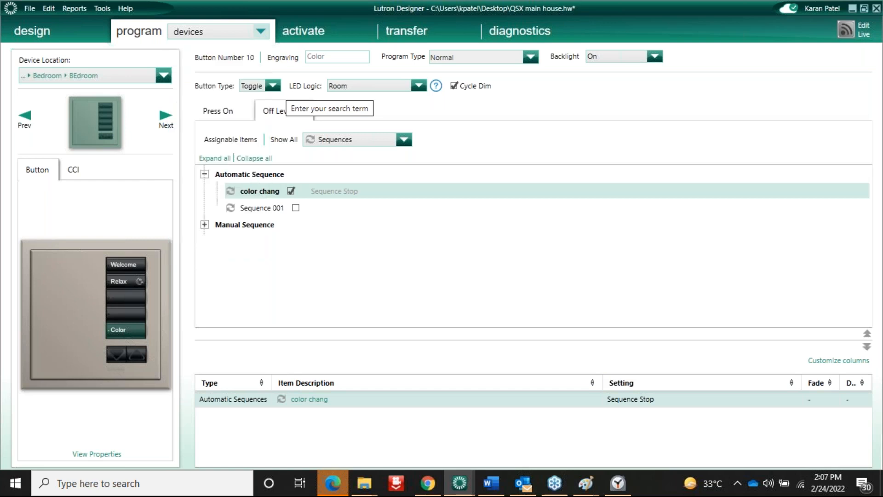
pyautogui.click(203, 32)
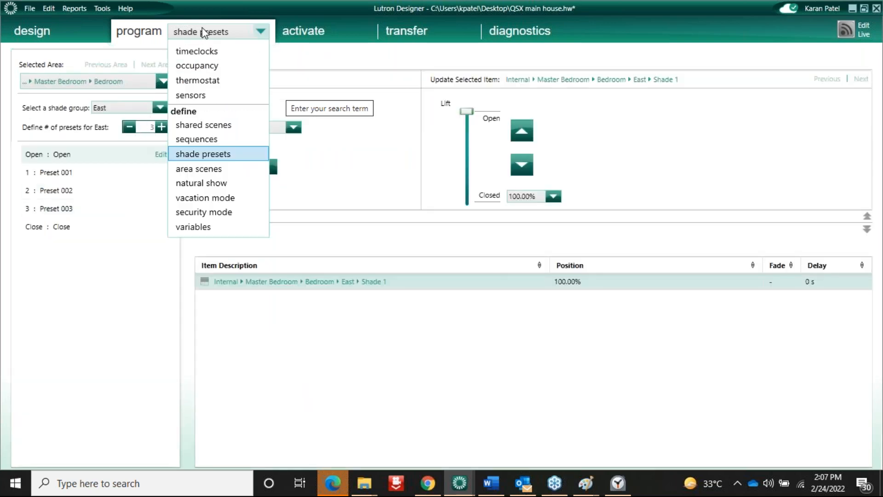
pyautogui.click(192, 62)
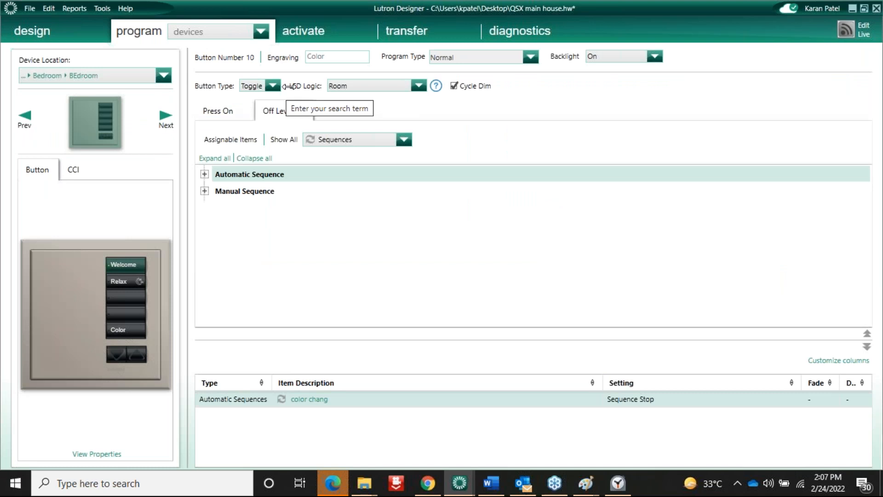
pyautogui.click(404, 155)
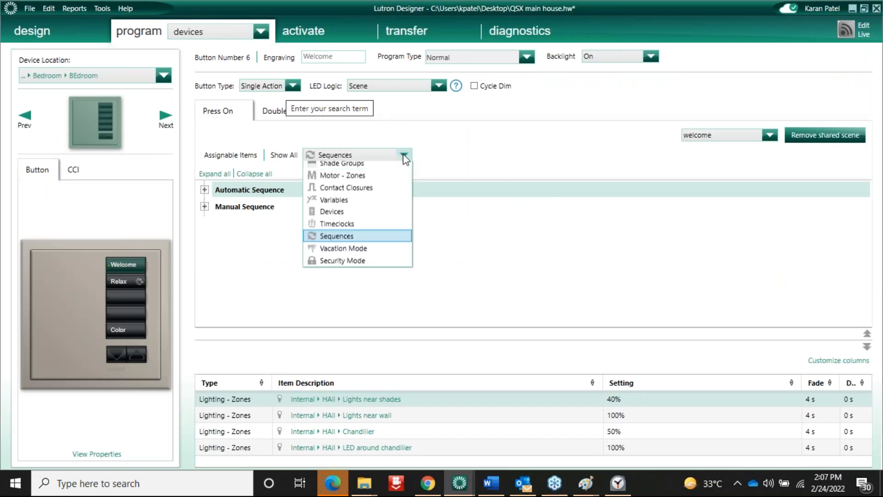
pyautogui.click(357, 195)
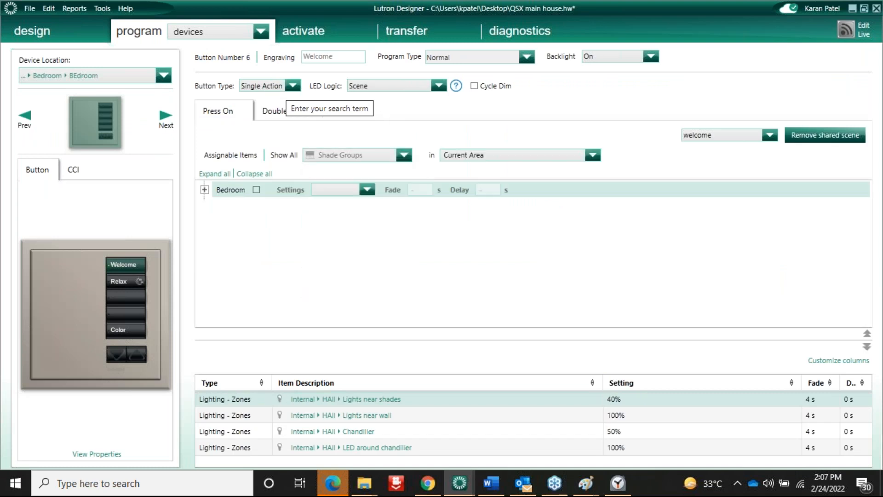
pyautogui.click(122, 297)
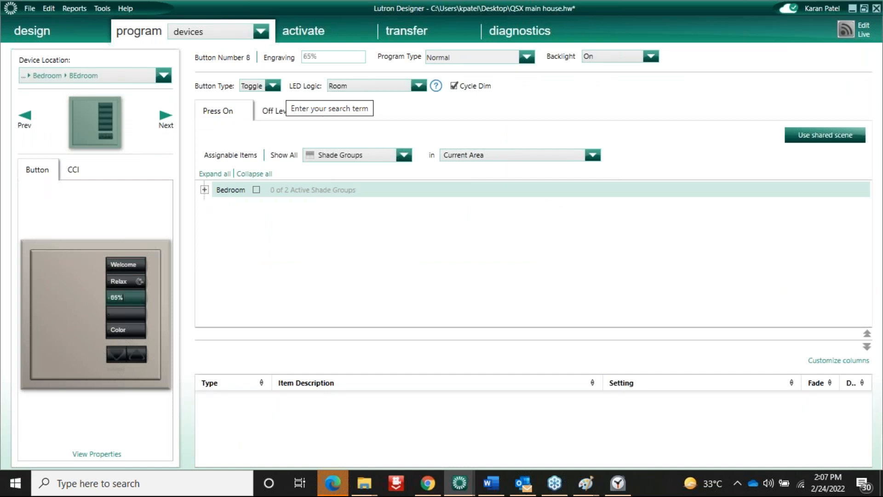
pyautogui.click(205, 190)
pyautogui.click(263, 207)
pyautogui.click(374, 206)
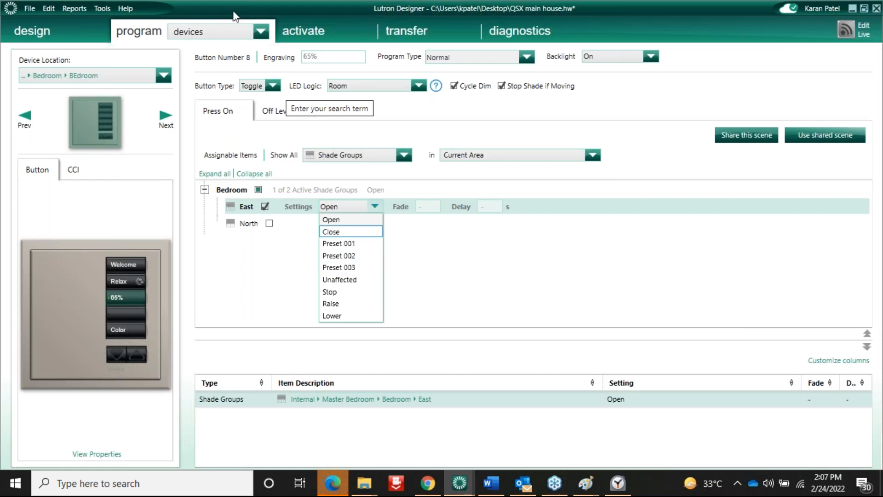
pyautogui.click(260, 31)
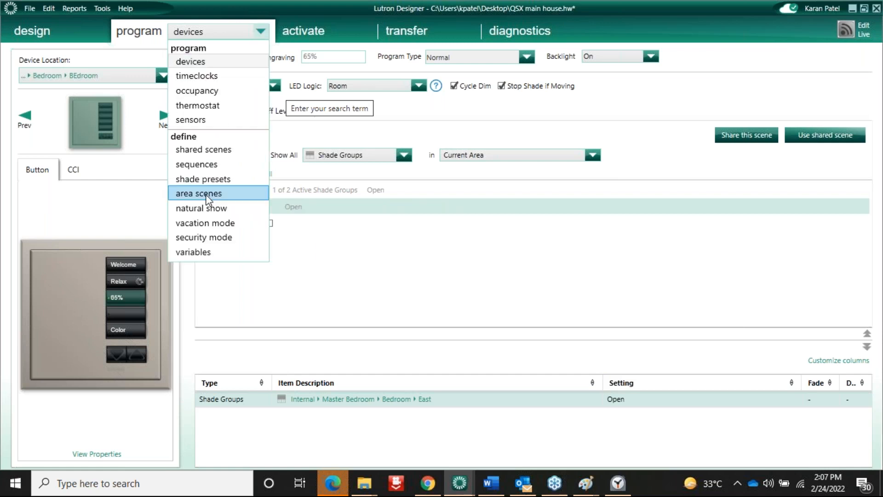
# Rename Preset 001 to 65 and set Shade 1's position to 65%
pyautogui.click(204, 179)
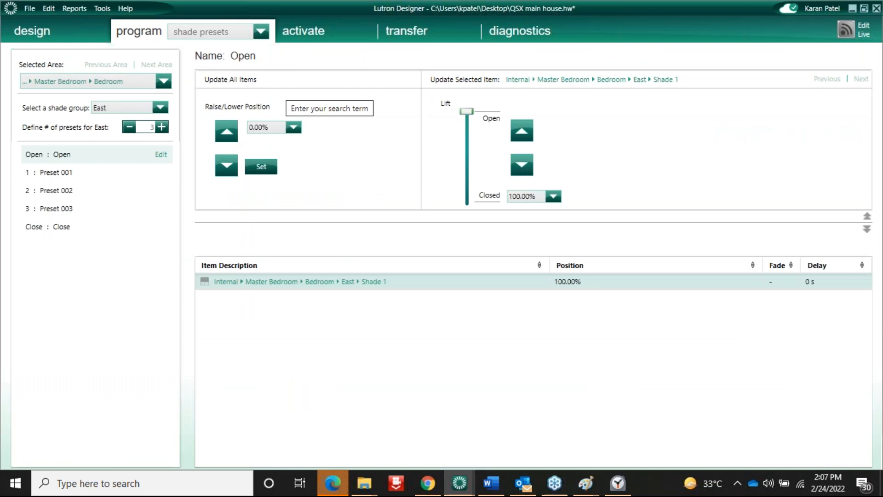
pyautogui.doubleClick(76, 176)
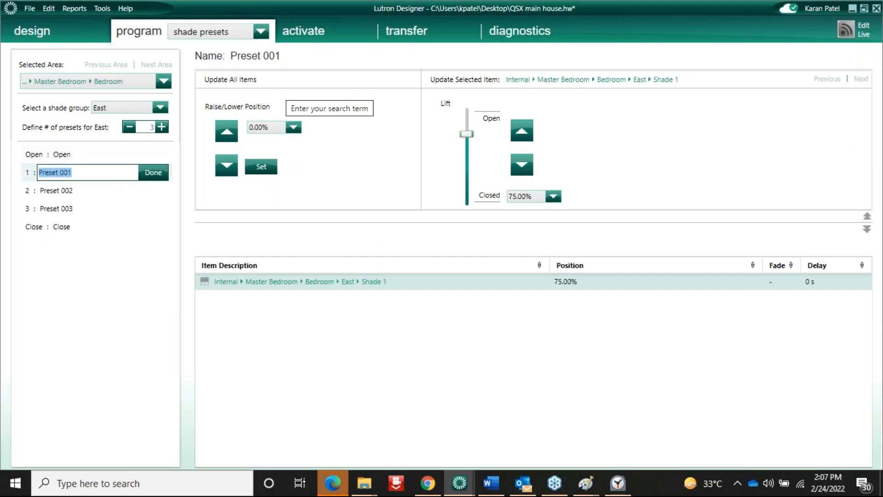
pyautogui.write('65')
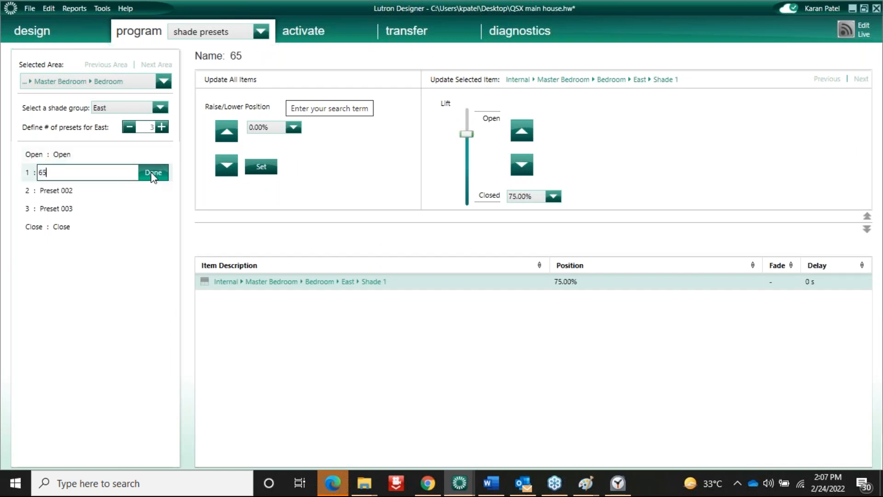
pyautogui.click(154, 174)
pyautogui.click(600, 286)
pyautogui.write('6')
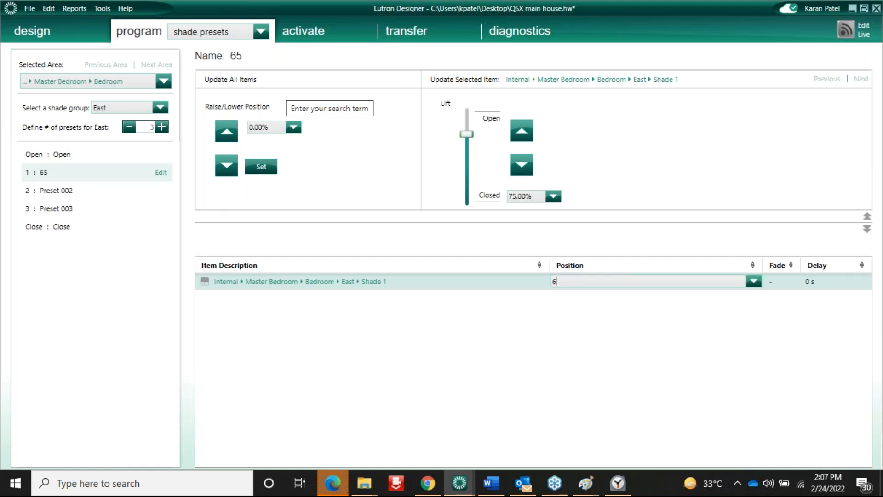
pyautogui.write('5')
pyautogui.press('Return')
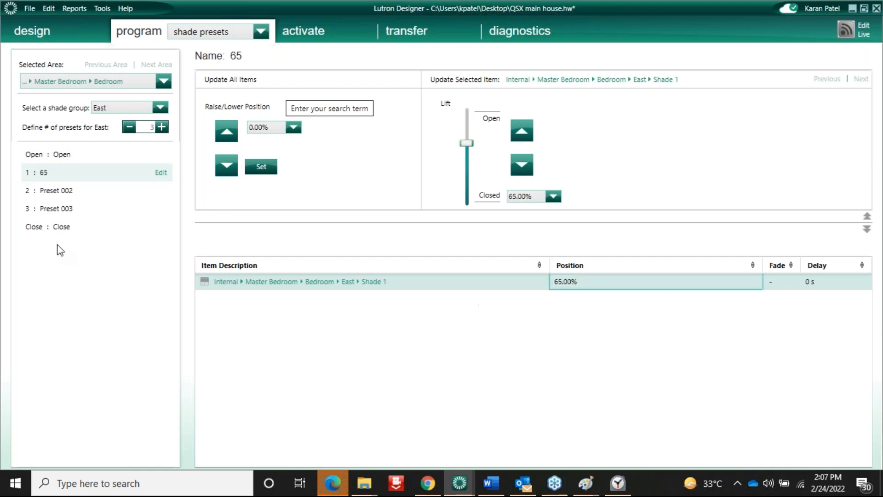
# Rename Preset 002 to 76 and set Shade 1's position to 76%
pyautogui.doubleClick(85, 191)
pyautogui.write('76')
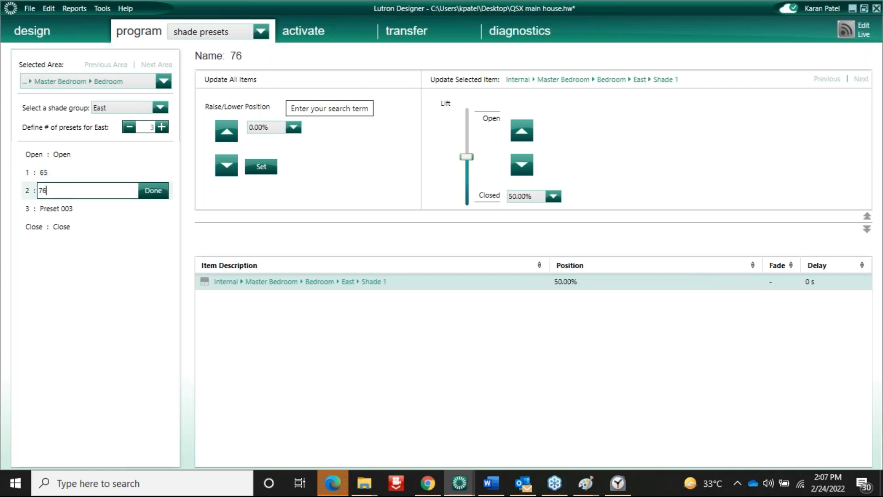
pyautogui.click(153, 191)
pyautogui.click(589, 281)
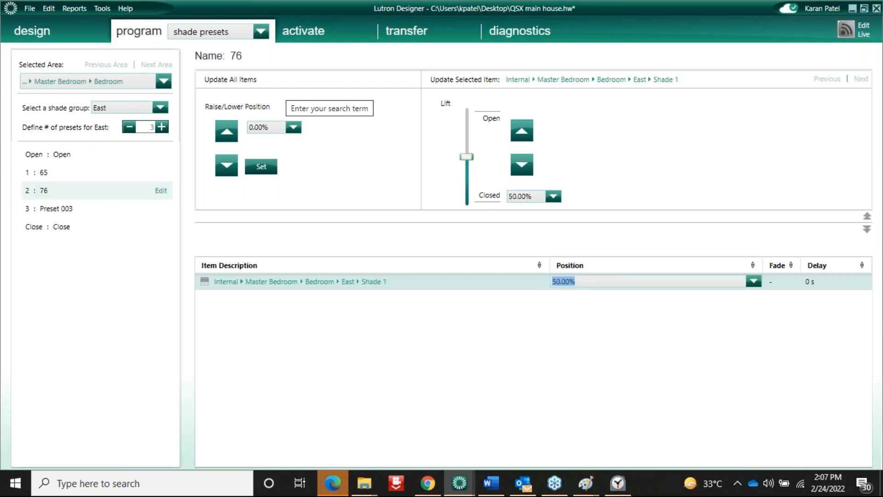
pyautogui.write('76')
pyautogui.press('Return')
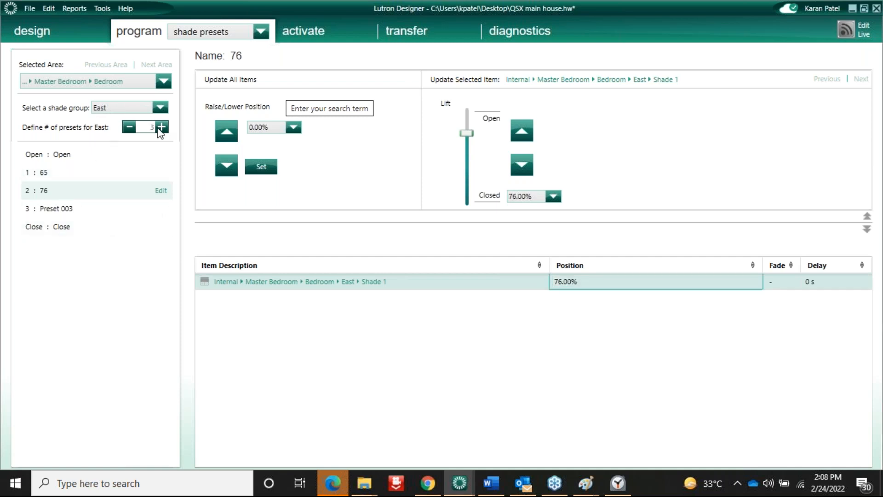
# Adjust preset counts, adding North group presets, and bring the East group back to three presets
pyautogui.click(162, 126)
pyautogui.click(161, 127)
pyautogui.click(162, 127)
pyautogui.click(161, 127)
pyautogui.click(162, 127)
pyautogui.click(162, 127)
pyautogui.click(161, 127)
pyautogui.click(162, 127)
pyautogui.click(161, 127)
pyautogui.click(162, 127)
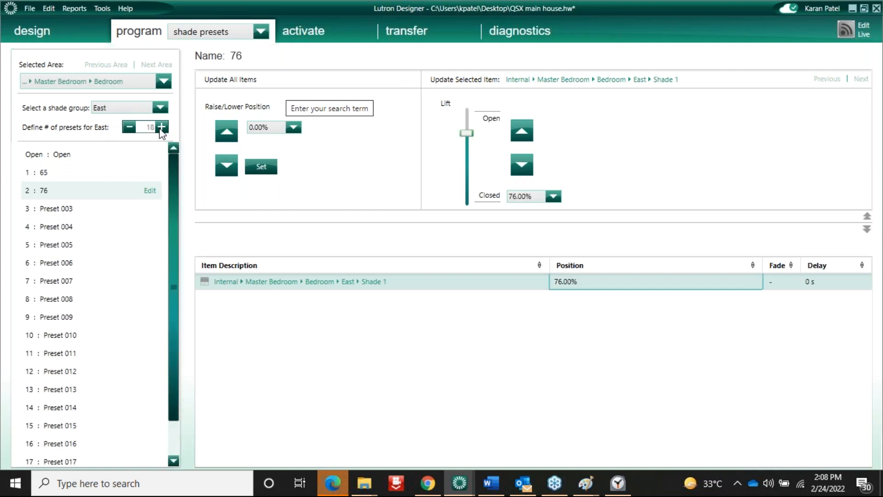
pyautogui.click(130, 127)
pyautogui.click(130, 127)
pyautogui.click(130, 127)
pyautogui.click(130, 127)
pyautogui.click(130, 127)
pyautogui.click(130, 127)
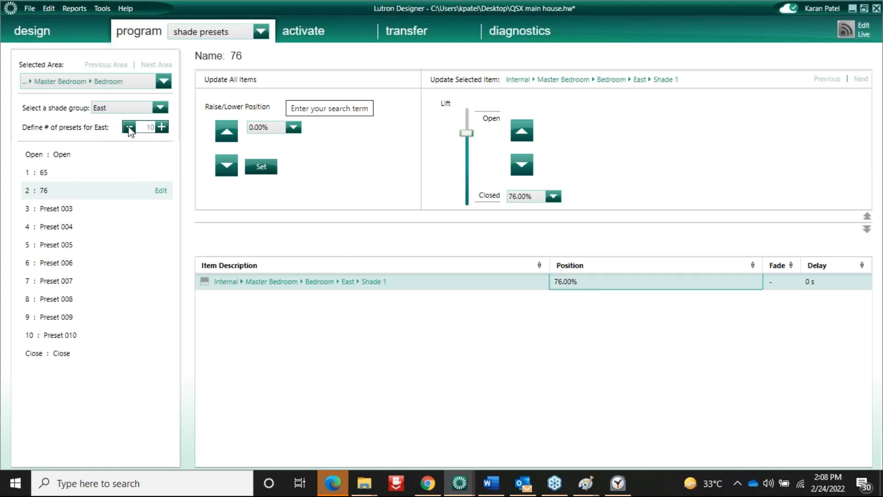
pyautogui.click(130, 127)
pyautogui.click(130, 127)
pyautogui.click(130, 127)
pyautogui.click(161, 107)
pyautogui.click(114, 132)
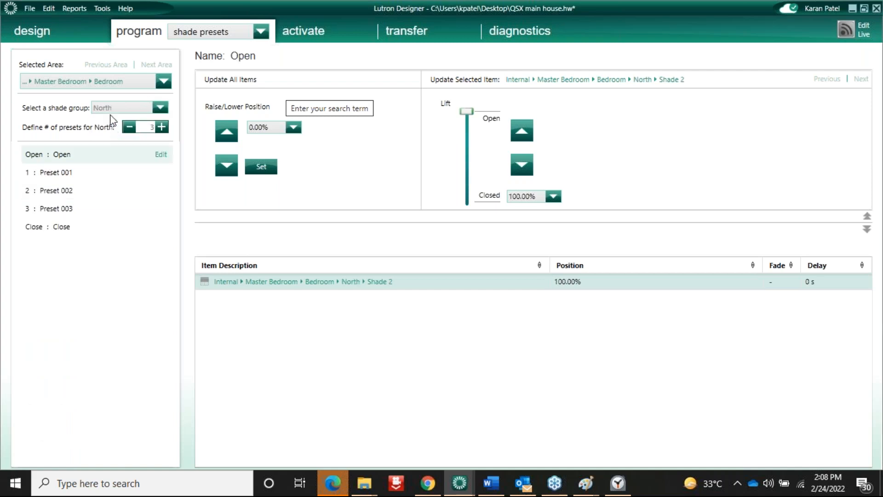
pyautogui.click(162, 127)
pyautogui.click(162, 127)
pyautogui.click(162, 127)
pyautogui.click(161, 127)
pyautogui.click(162, 127)
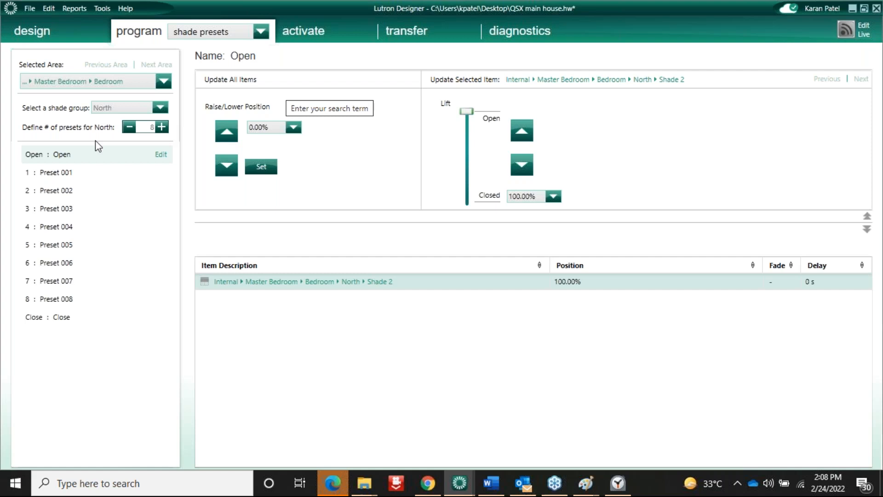
pyautogui.click(161, 107)
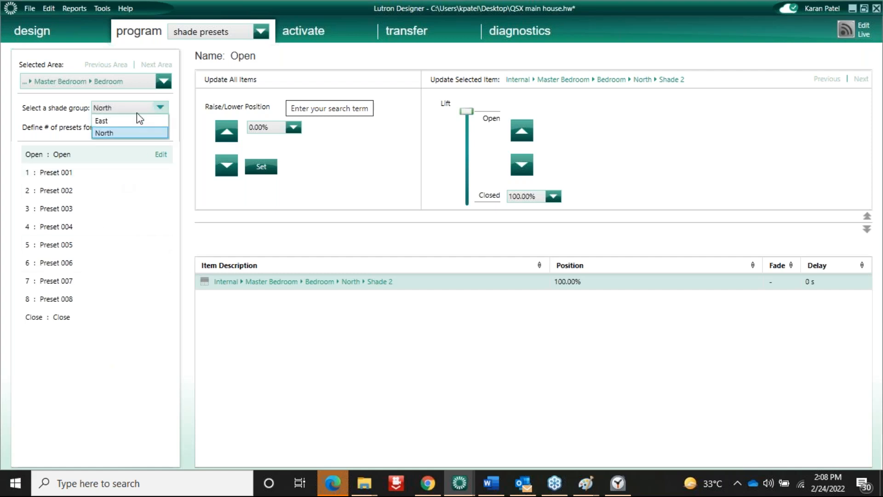
pyautogui.click(115, 117)
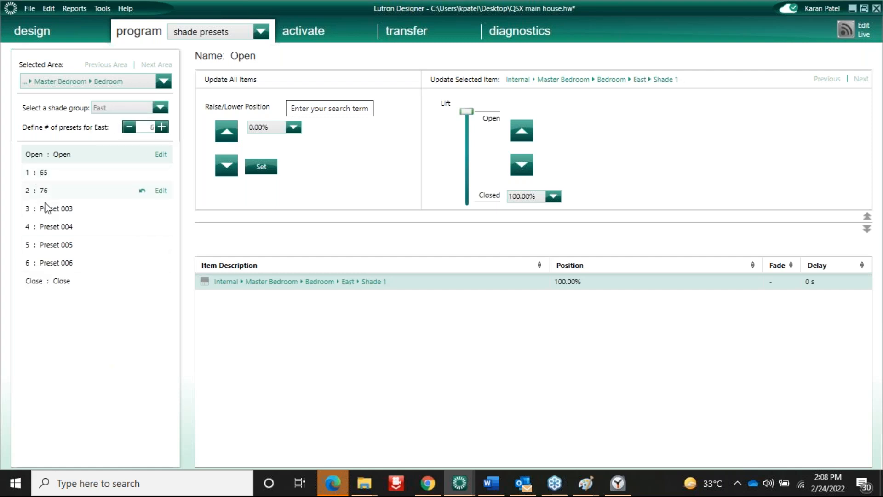
pyautogui.click(129, 127)
pyautogui.click(130, 127)
pyautogui.click(129, 127)
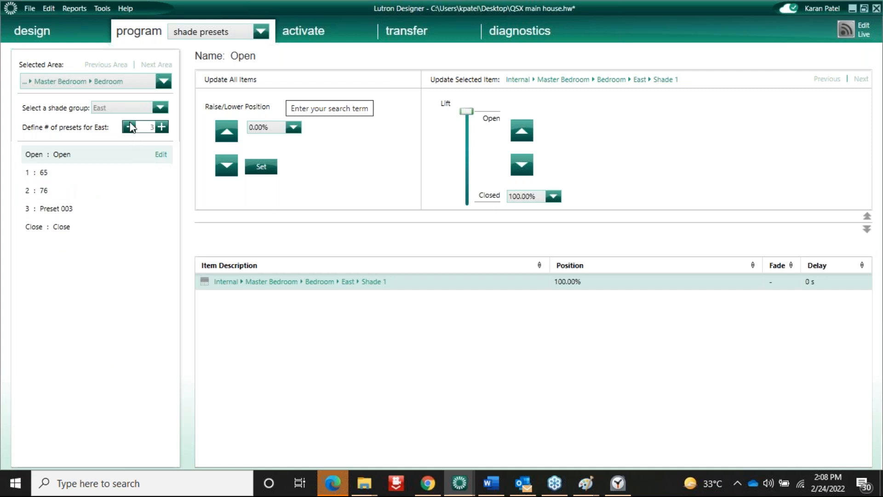
# Rename the third East preset to 88% and set Shade 1's position to 88%
pyautogui.doubleClick(74, 210)
pyautogui.write('88')
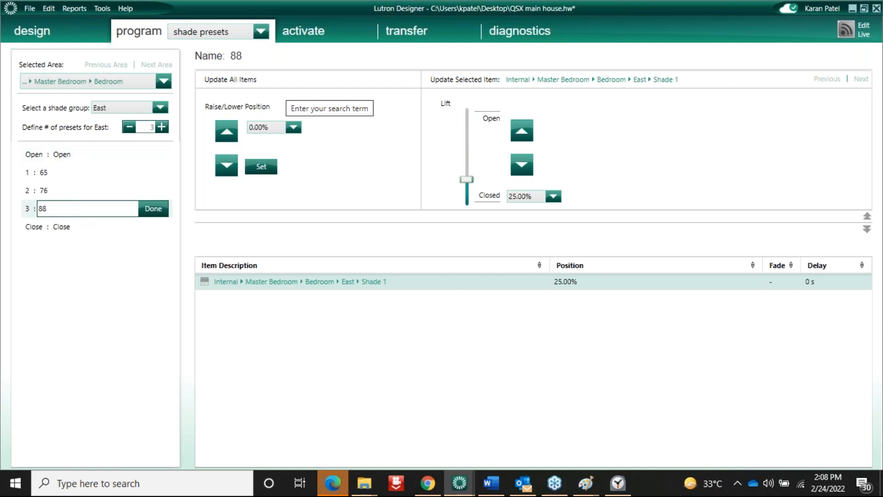
pyautogui.write('%')
pyautogui.click(597, 282)
pyautogui.write('88')
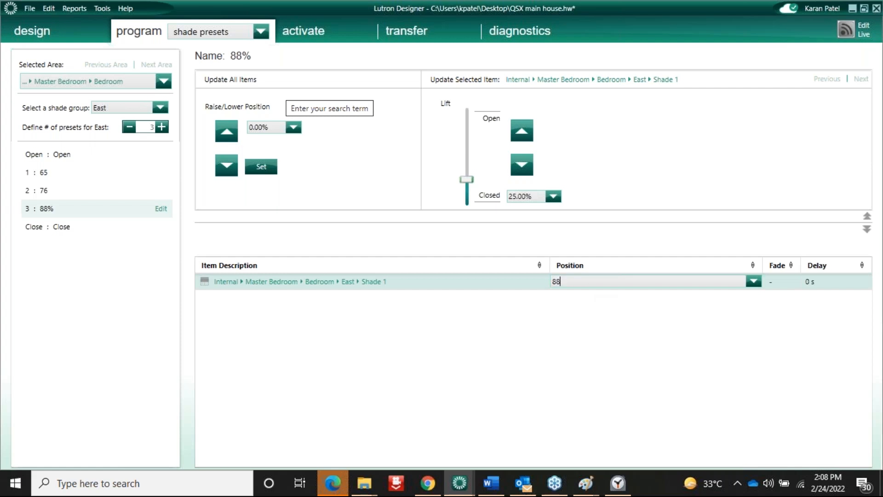
pyautogui.press('Return')
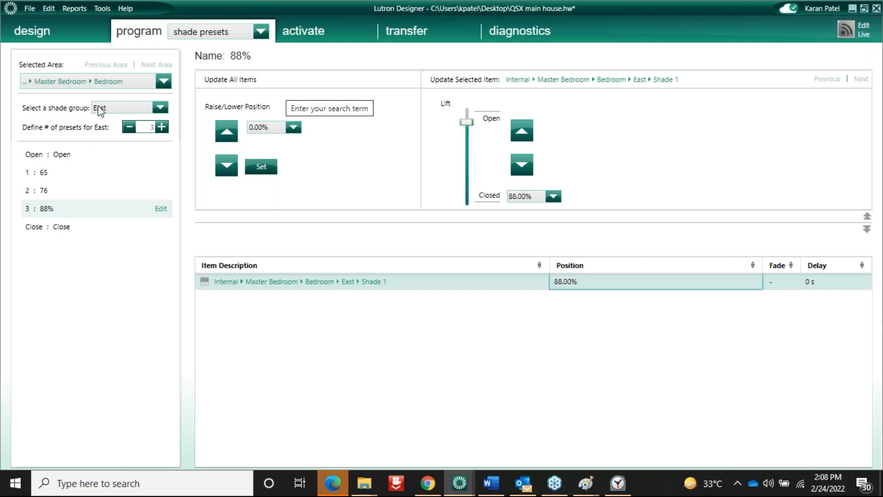
pyautogui.click(235, 35)
# Change the 65% button's East shade group setting from Open to the 65 preset
pyautogui.click(194, 62)
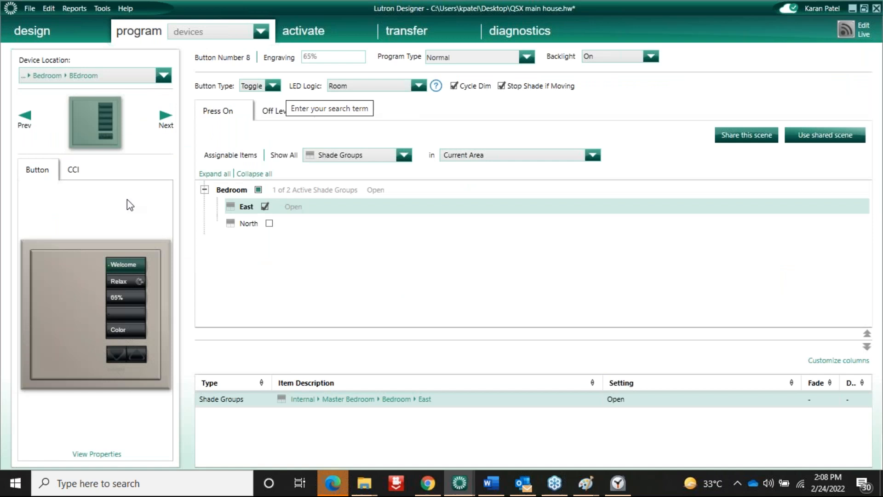
pyautogui.click(120, 297)
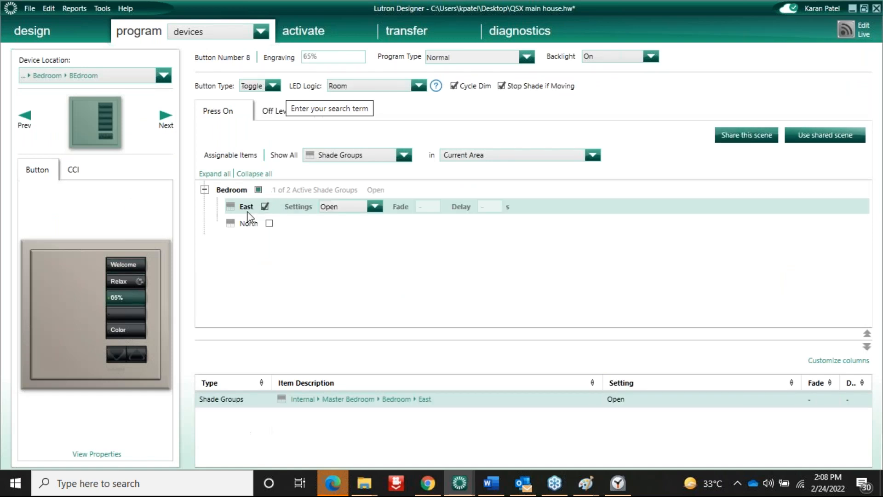
pyautogui.click(374, 206)
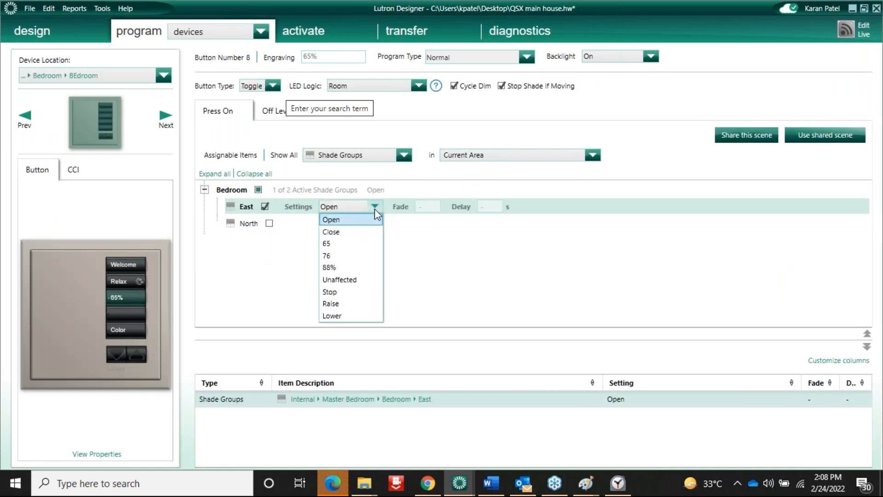
pyautogui.click(328, 244)
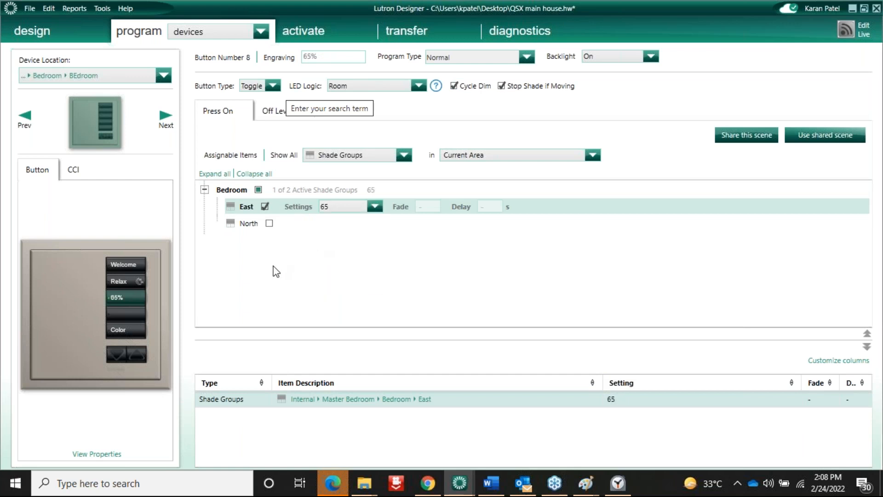
pyautogui.click(258, 276)
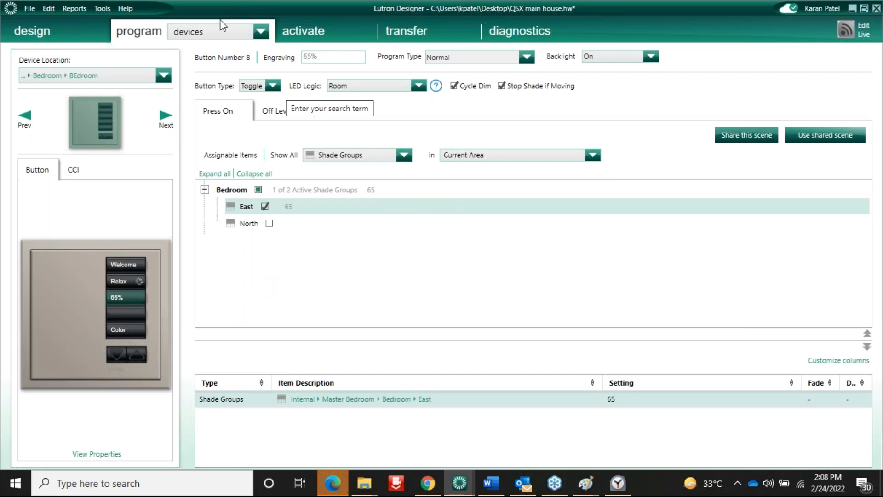
# On the vacation mode page, include the HAll Chandilier at 70%
pyautogui.click(250, 28)
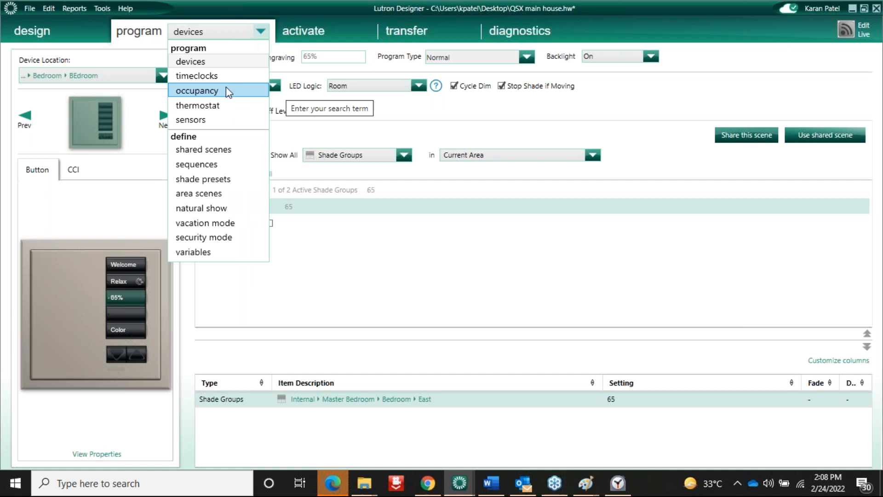
pyautogui.click(205, 208)
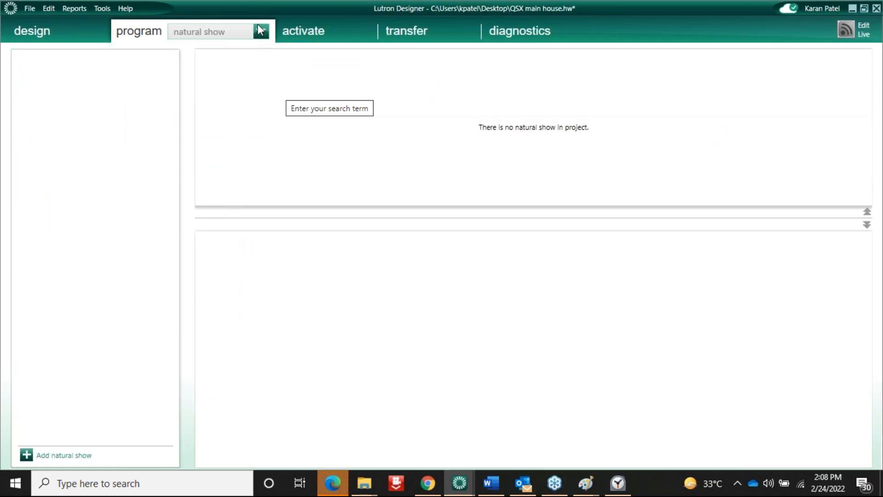
pyautogui.click(260, 30)
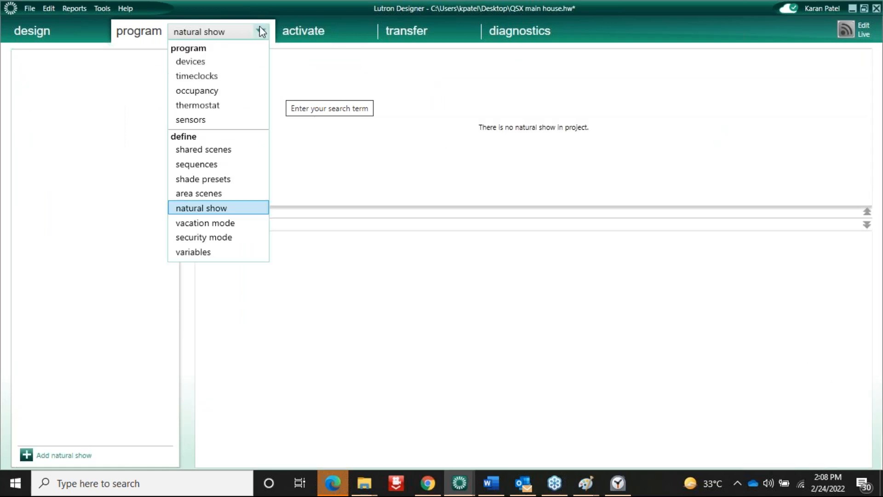
pyautogui.click(220, 225)
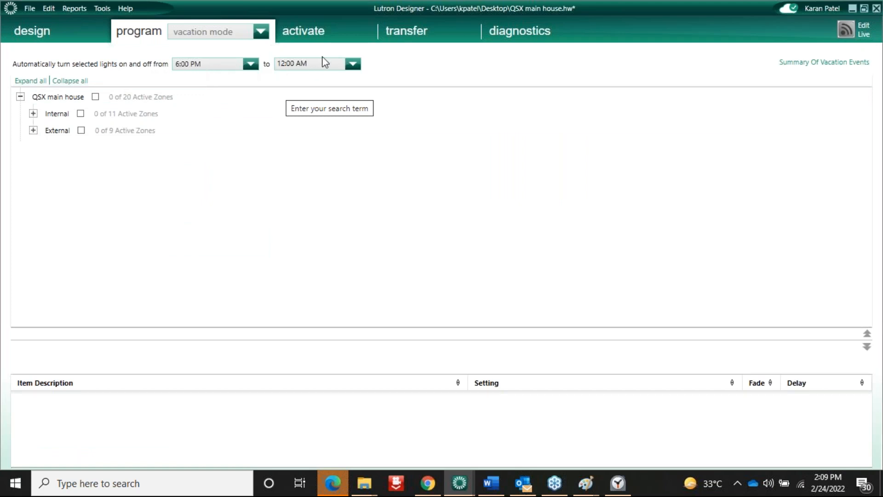
pyautogui.click(59, 113)
pyautogui.click(33, 113)
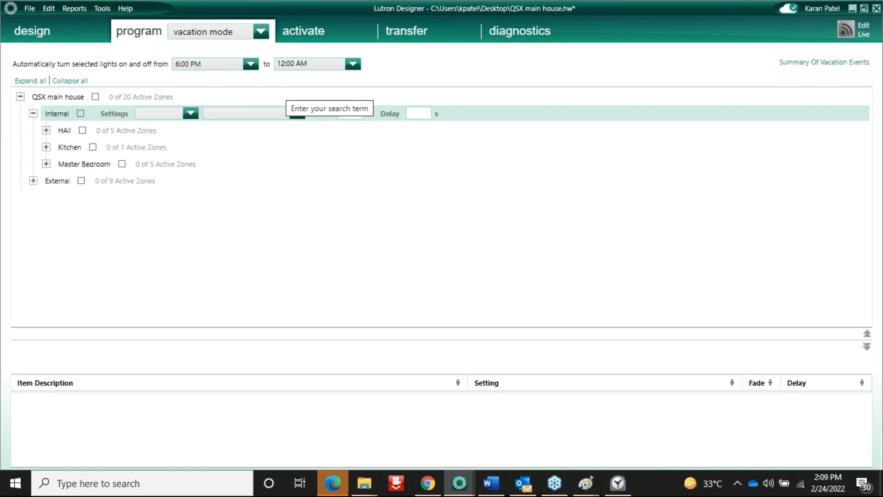
pyautogui.click(46, 131)
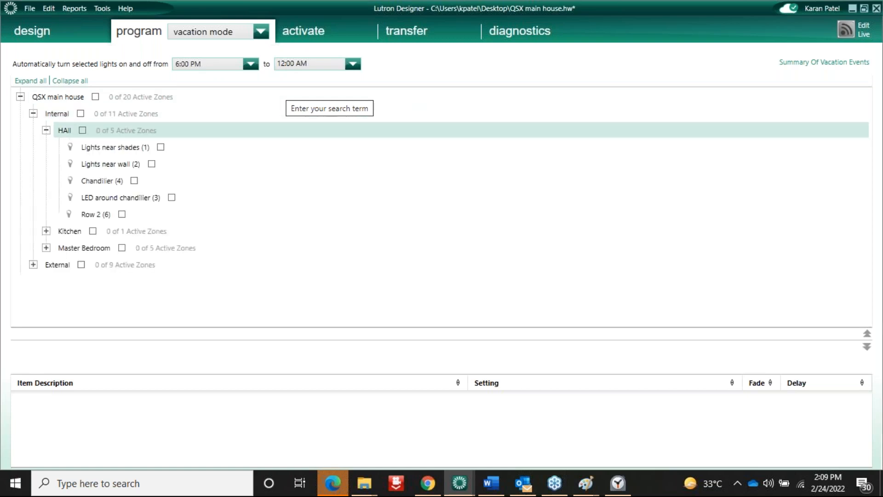
pyautogui.click(116, 148)
pyautogui.click(138, 182)
pyautogui.click(134, 180)
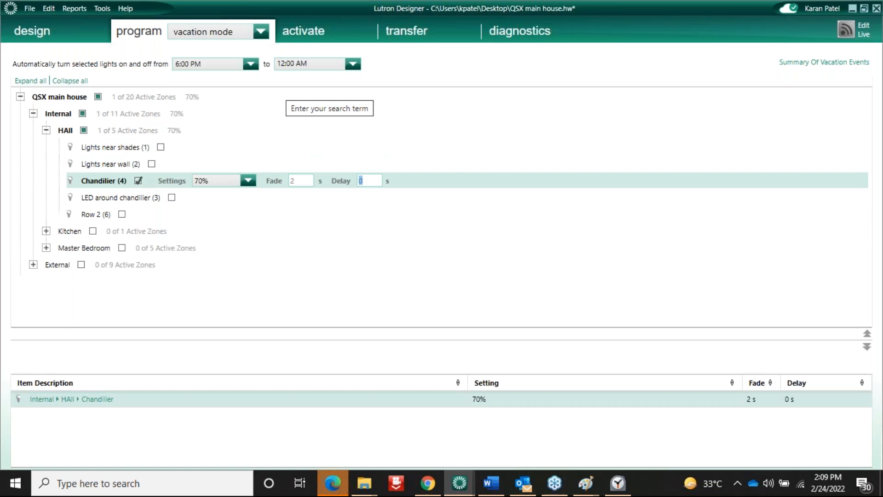
# Include all Pool zones under External in vacation mode
pyautogui.click(33, 265)
pyautogui.click(79, 283)
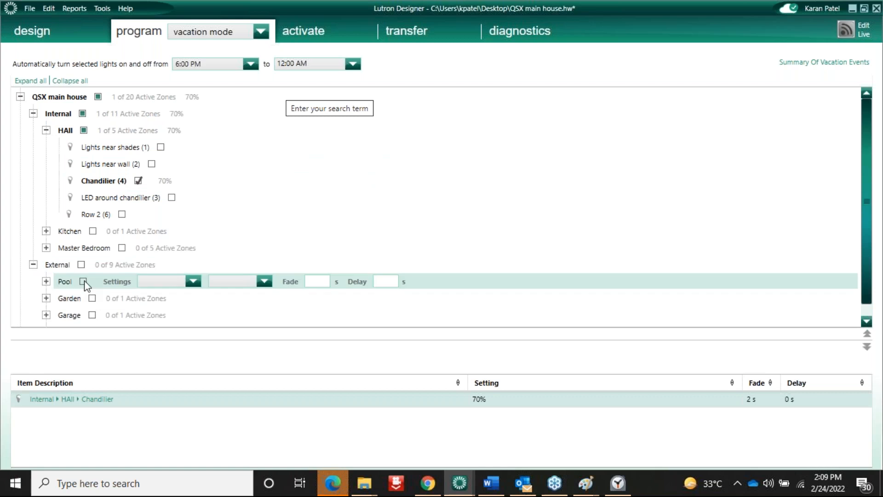
pyautogui.click(83, 282)
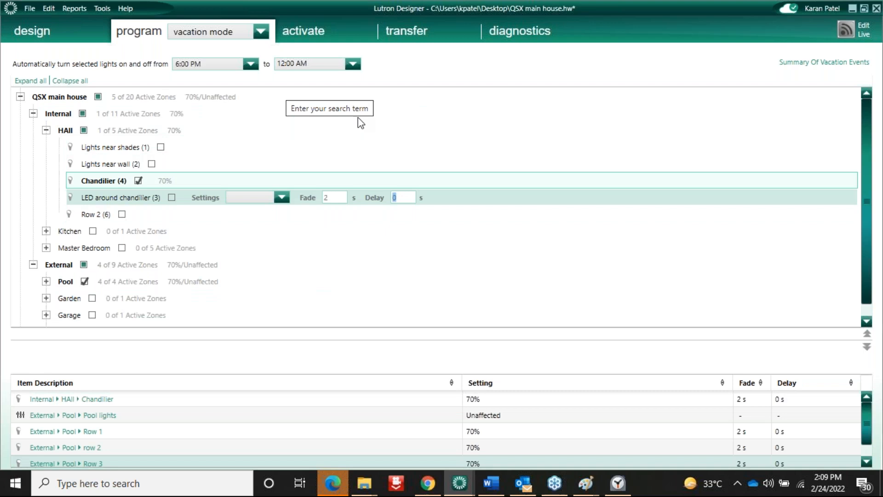
pyautogui.click(202, 33)
pyautogui.click(155, 52)
pyautogui.click(207, 33)
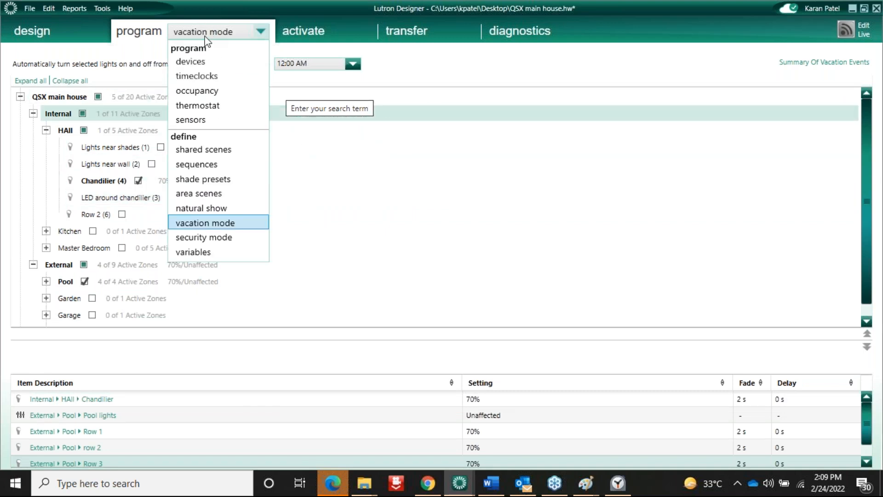
# Engrave keypad button 9 as 'Vaction' and make it a Single Action button
pyautogui.click(195, 60)
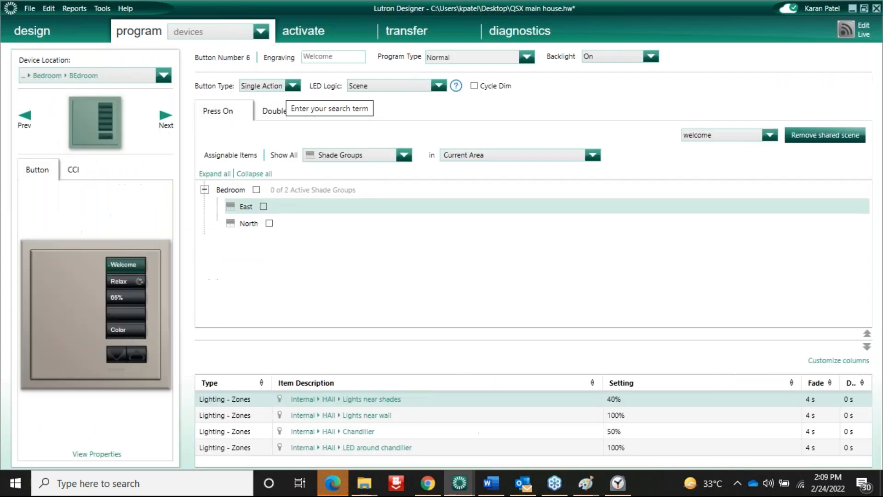
pyautogui.click(134, 313)
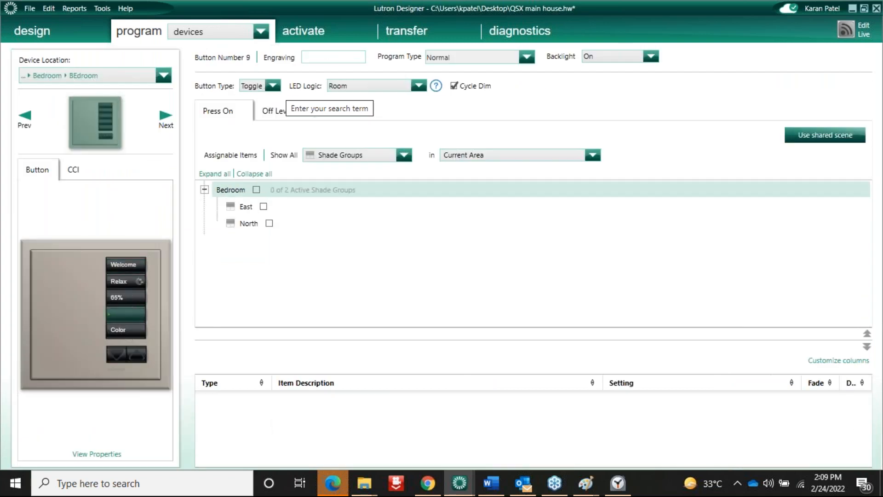
pyautogui.write('ction')
pyautogui.click(273, 86)
pyautogui.click(255, 99)
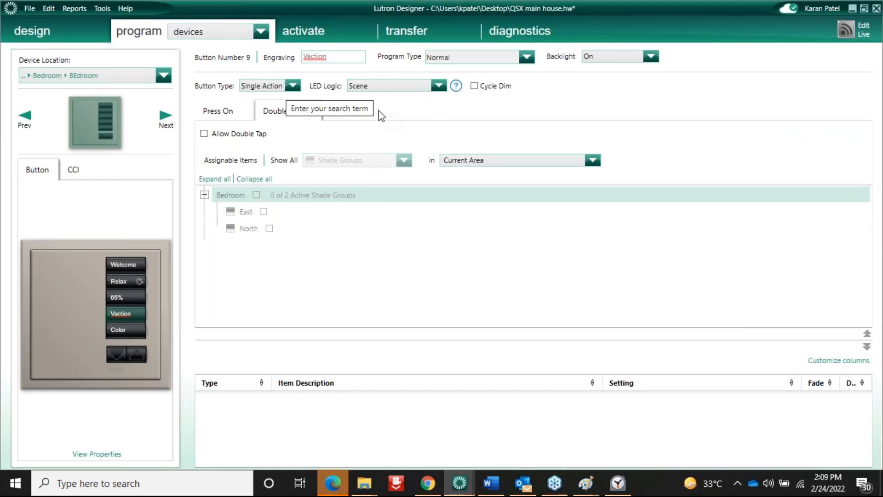
# Allow double tap and have it enable Vacation Mode
pyautogui.moveTo(182, 141); pyautogui.dragTo(413, 152)
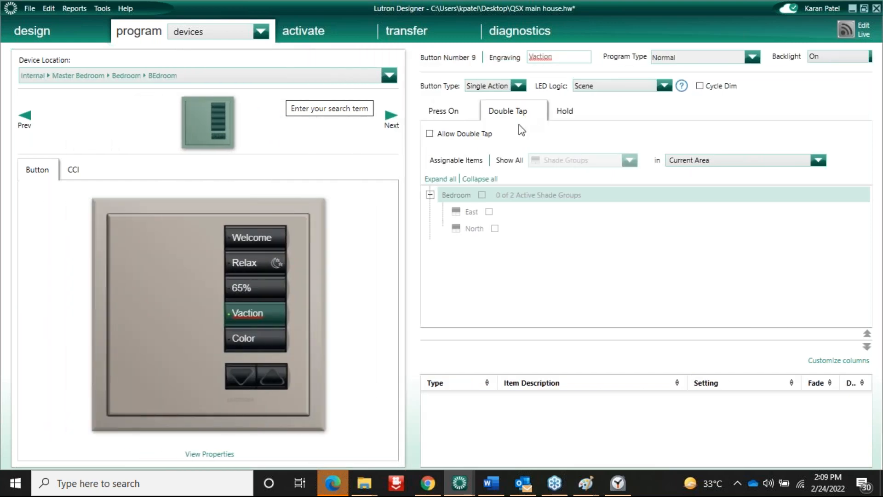
pyautogui.click(429, 134)
pyautogui.click(629, 160)
pyautogui.click(565, 284)
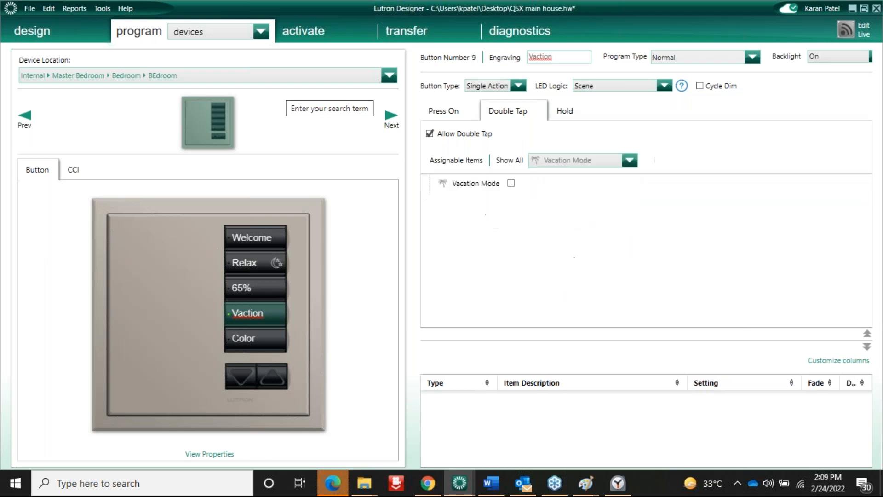
pyautogui.click(511, 183)
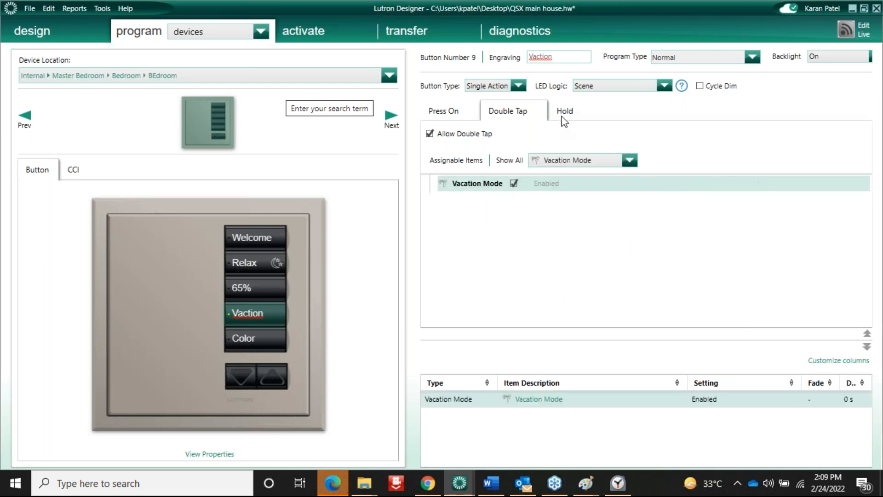
pyautogui.click(564, 111)
# Set the Vaction button's Hold action to disable Vacation Mode with a 3-second hold time
pyautogui.click(511, 199)
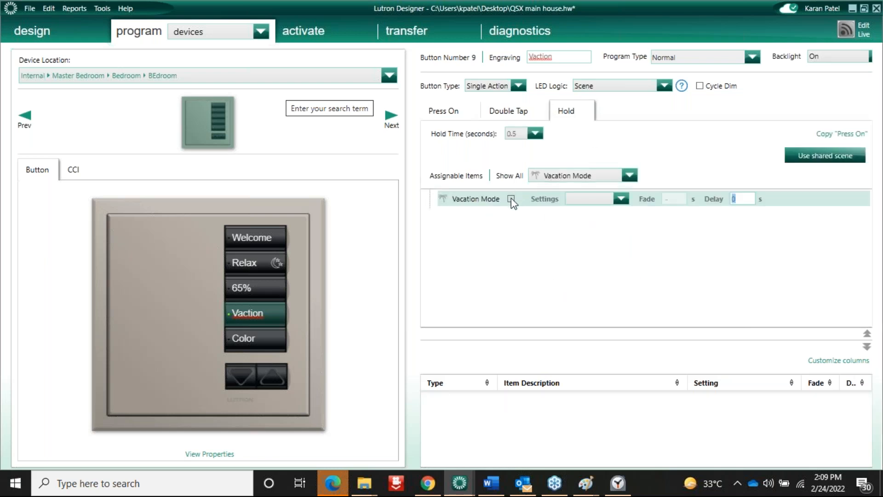
pyautogui.click(512, 198)
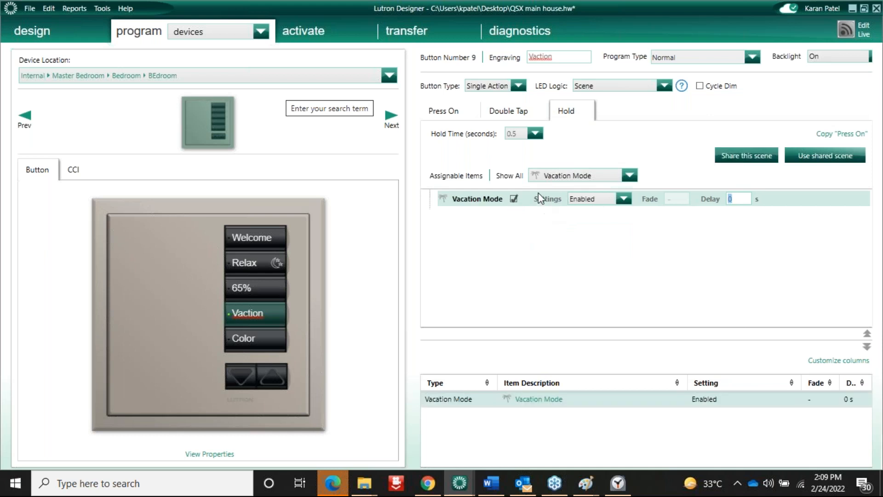
pyautogui.click(624, 202)
pyautogui.click(593, 236)
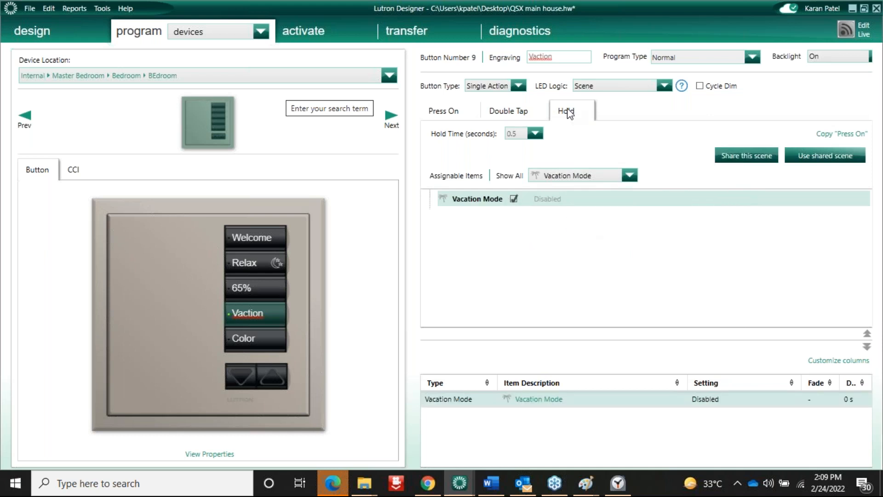
pyautogui.click(538, 132)
pyautogui.click(513, 195)
pyautogui.click(503, 113)
pyautogui.click(562, 115)
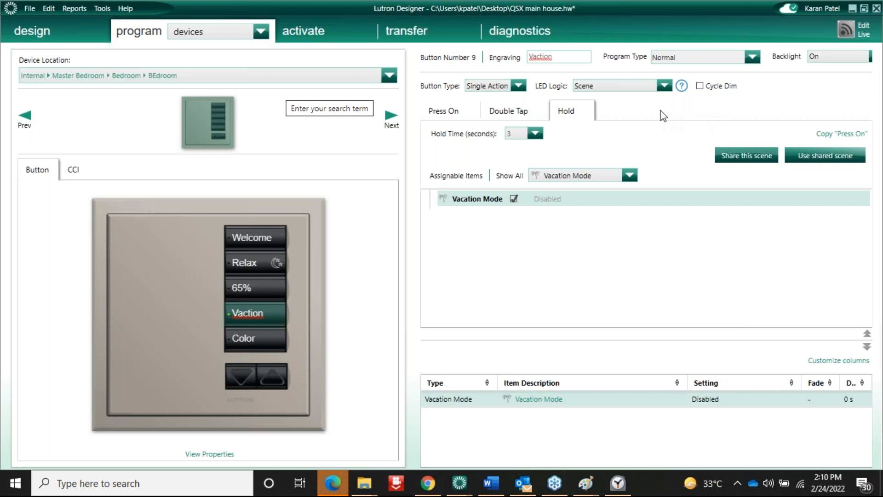
pyautogui.click(206, 36)
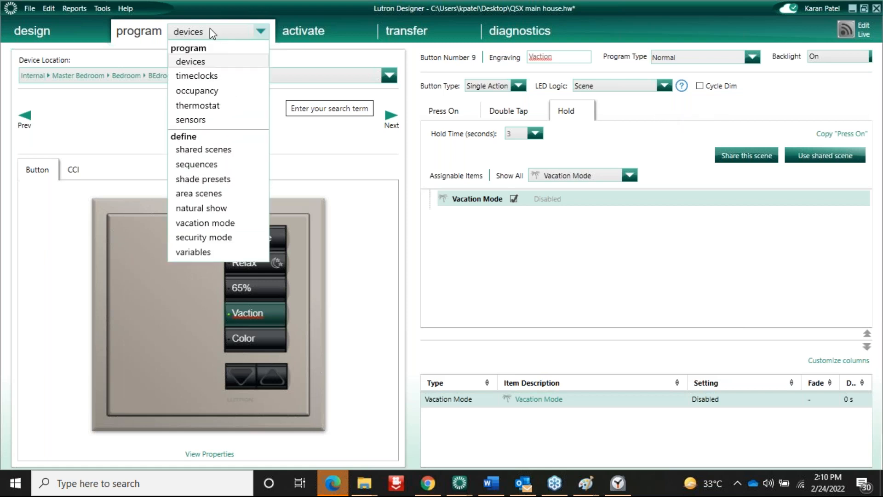
pyautogui.click(192, 33)
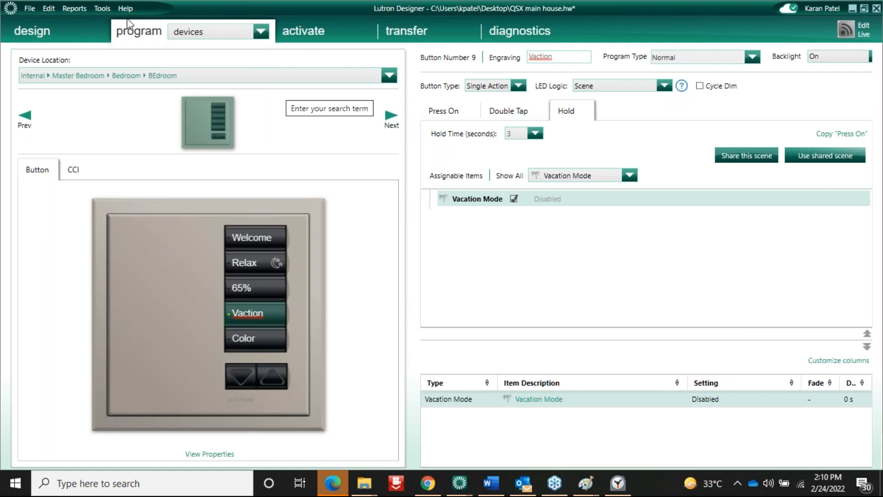
pyautogui.click(102, 10)
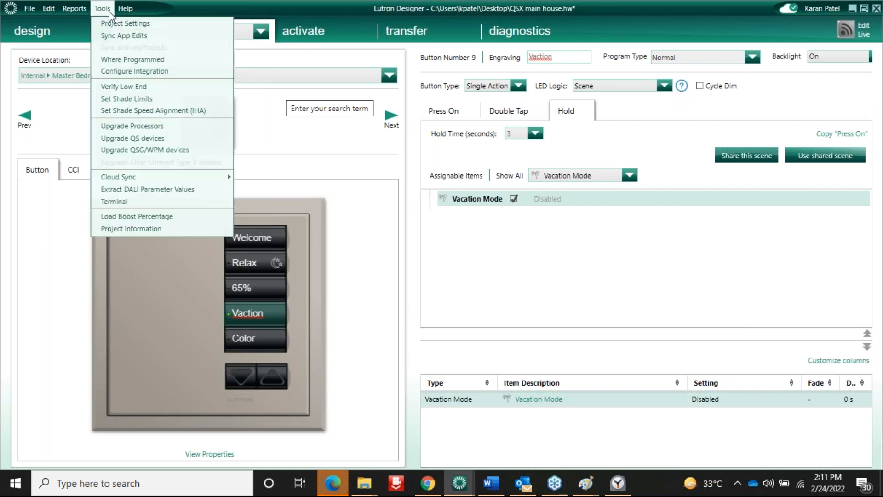
# Use Set Shade Limits to set East Shade 1's open and close limits, then finish
pyautogui.click(123, 98)
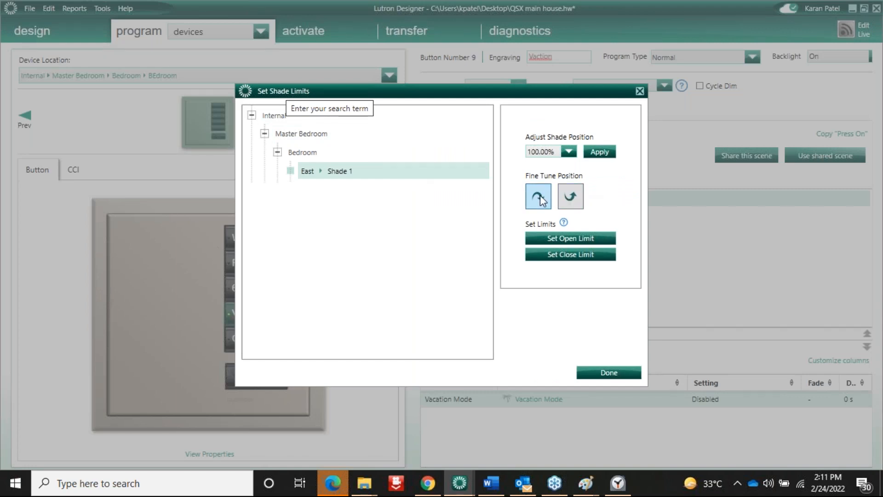
pyautogui.click(564, 238)
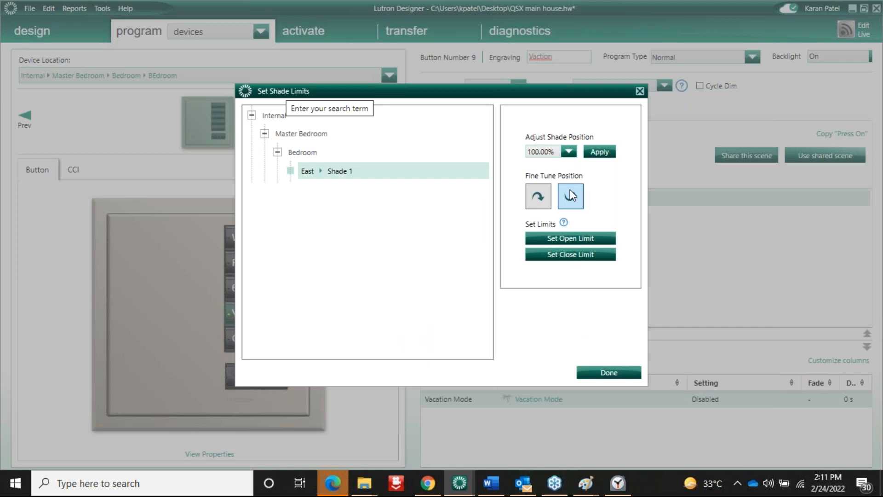
pyautogui.click(570, 254)
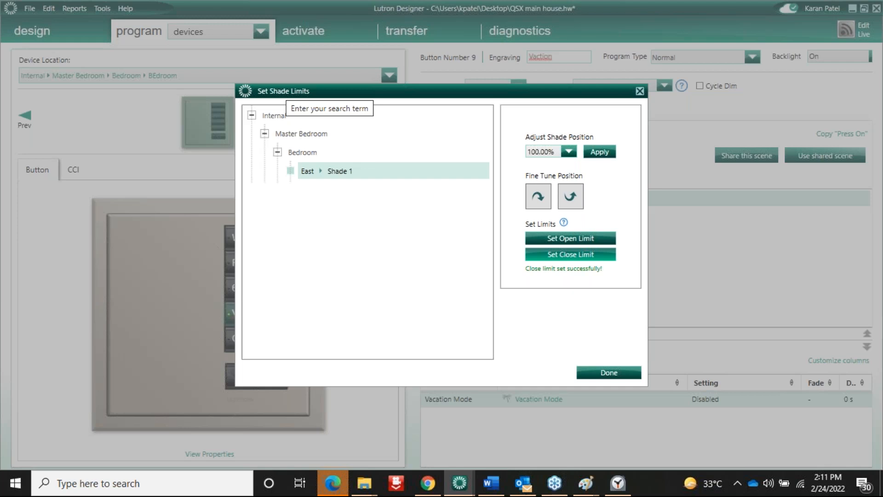
pyautogui.click(608, 373)
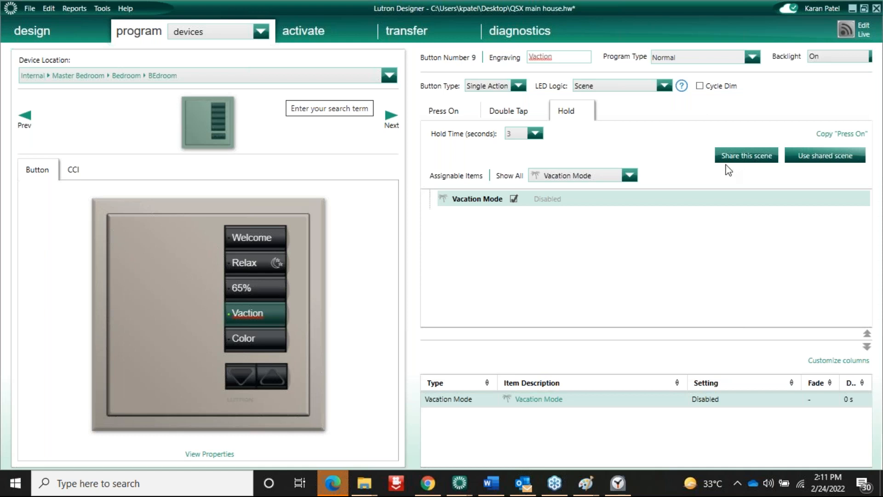
# On the security mode page, lock all QSX main house lighting zones on Enter
pyautogui.click(261, 32)
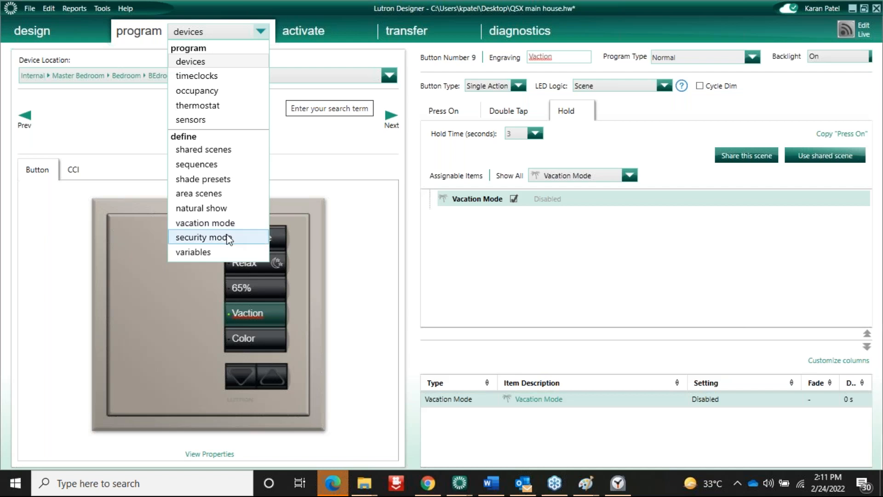
pyautogui.click(663, 220)
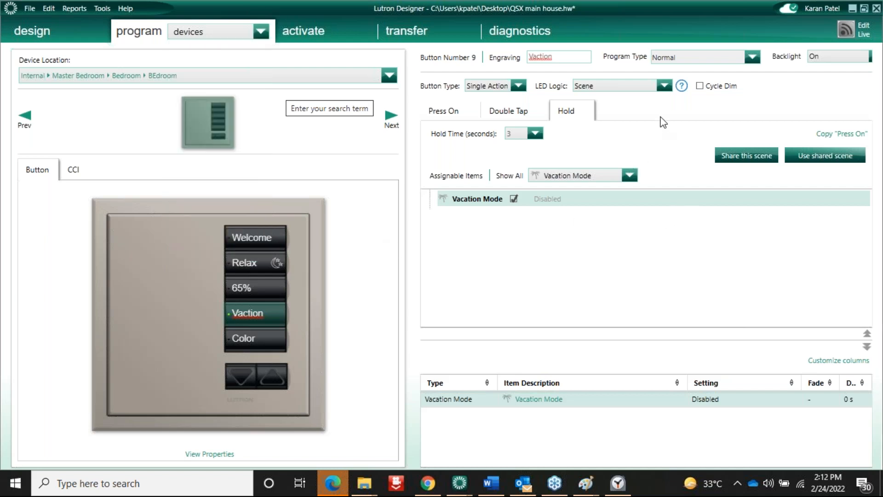
pyautogui.click(259, 32)
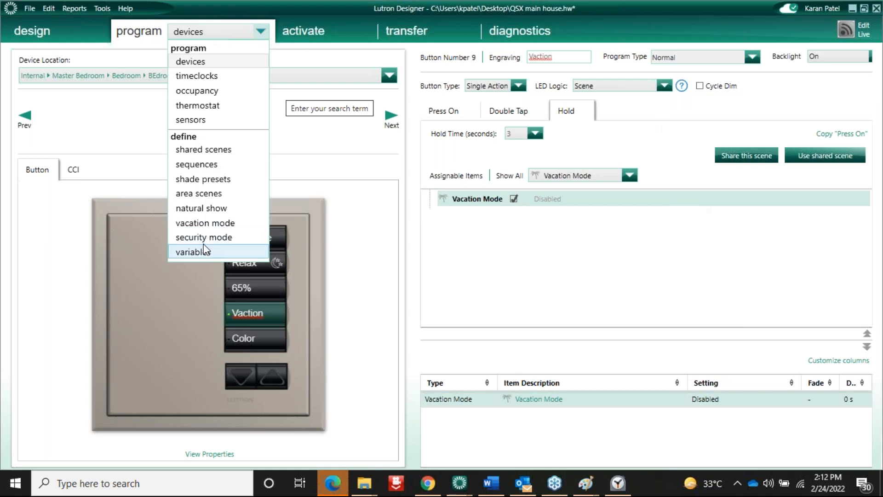
pyautogui.click(171, 132)
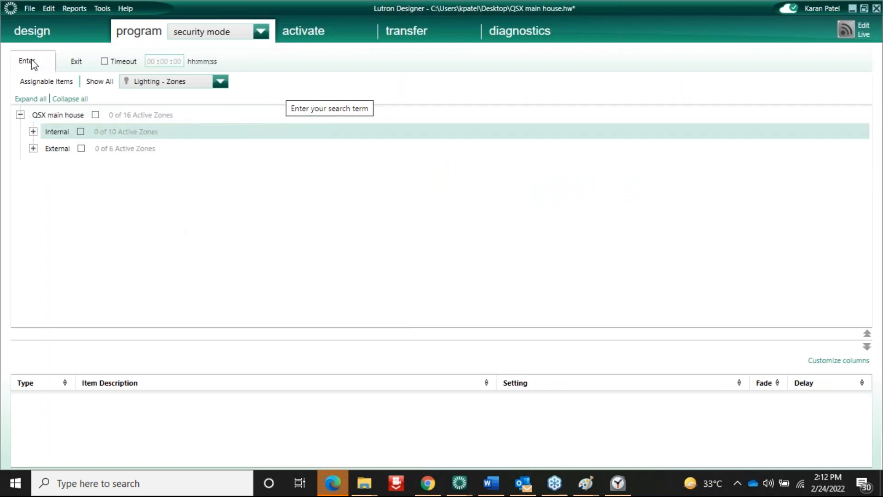
pyautogui.click(95, 115)
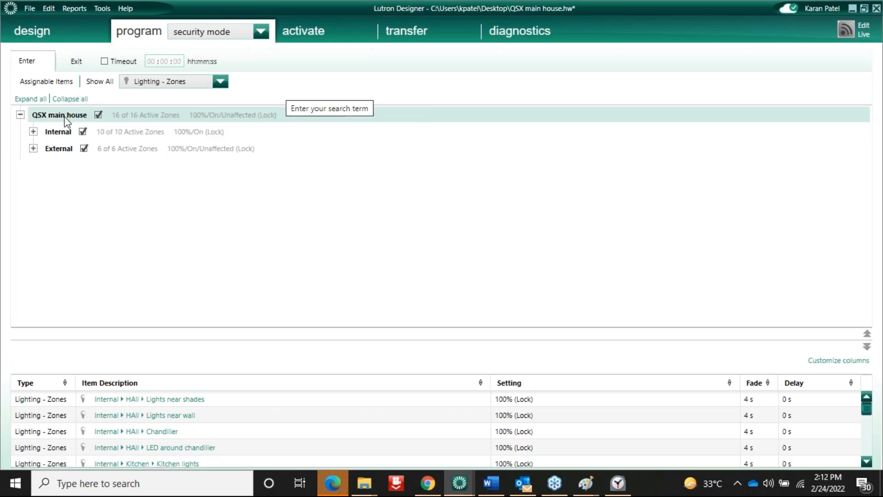
# Show Devices and lock all 9 QSX main house devices on Enter
pyautogui.click(220, 82)
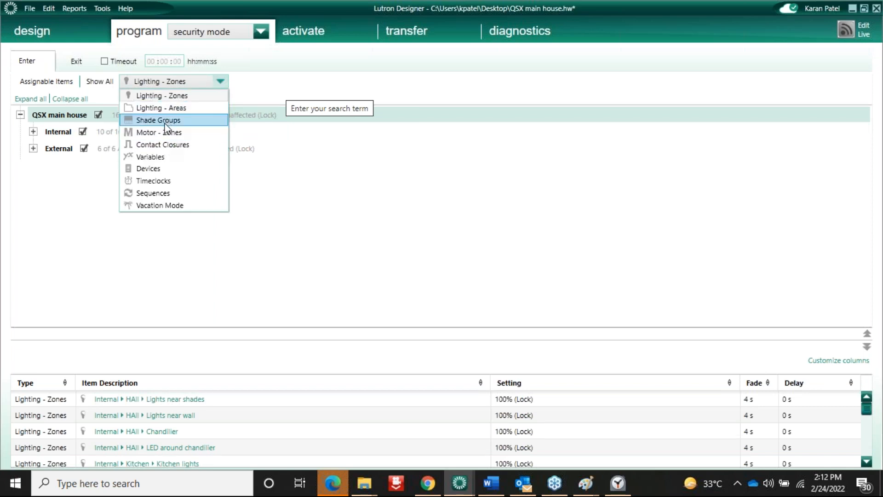
pyautogui.click(153, 169)
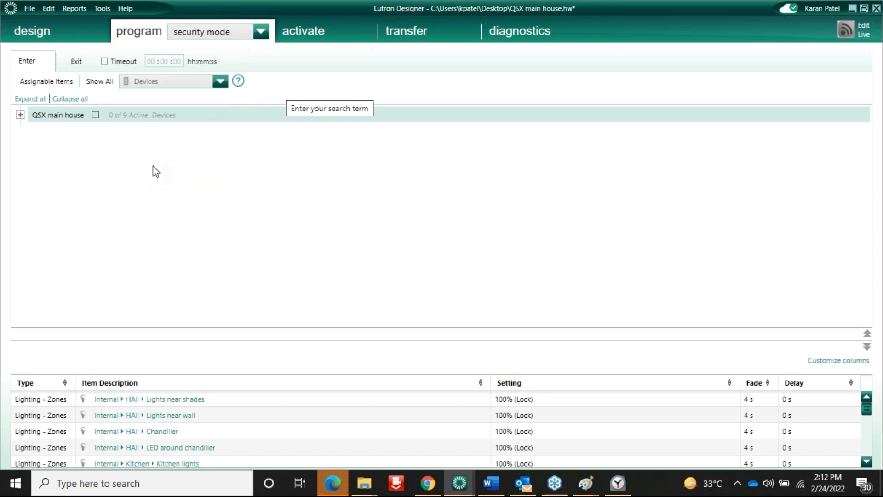
pyautogui.click(95, 116)
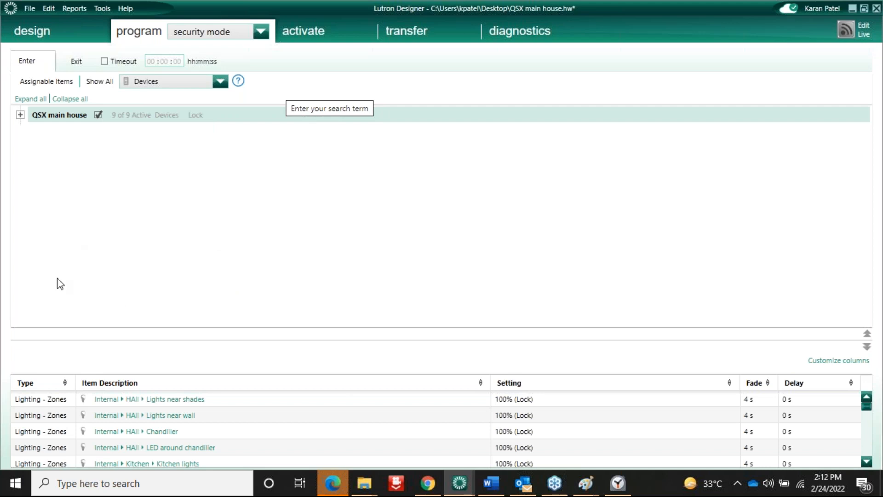
pyautogui.click(78, 62)
# On Exit, set the house's switched lights to Restore and enable the 00:10:00 timeout
pyautogui.click(177, 83)
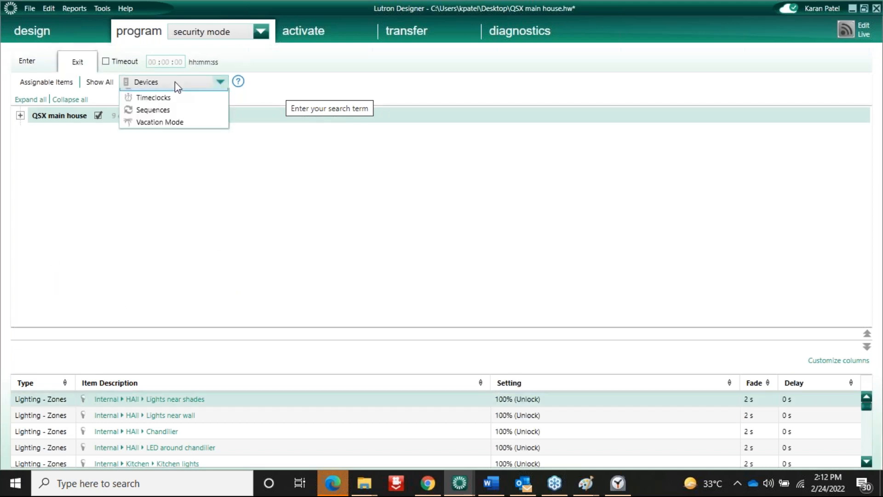
pyautogui.click(168, 96)
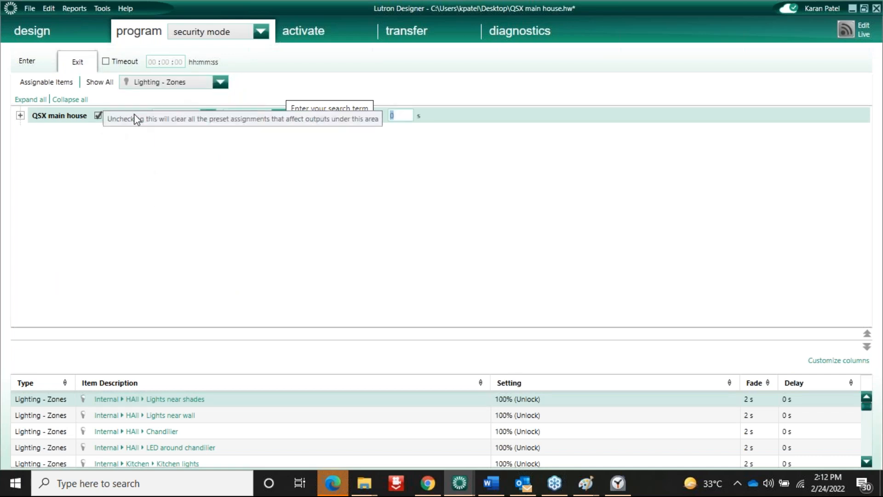
pyautogui.click(208, 115)
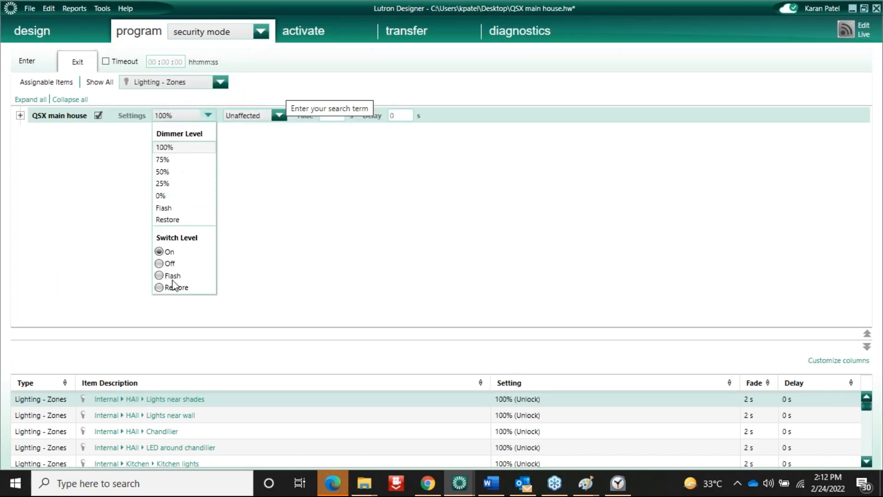
pyautogui.click(175, 288)
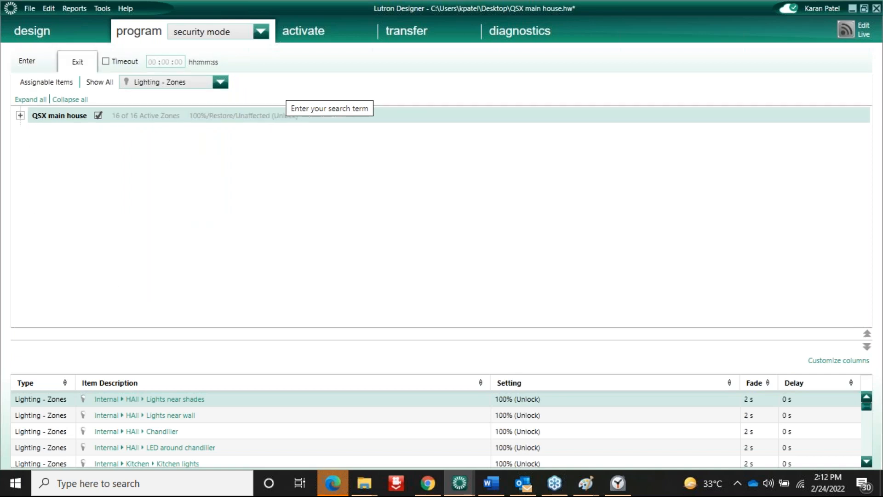
pyautogui.click(106, 62)
pyautogui.click(260, 32)
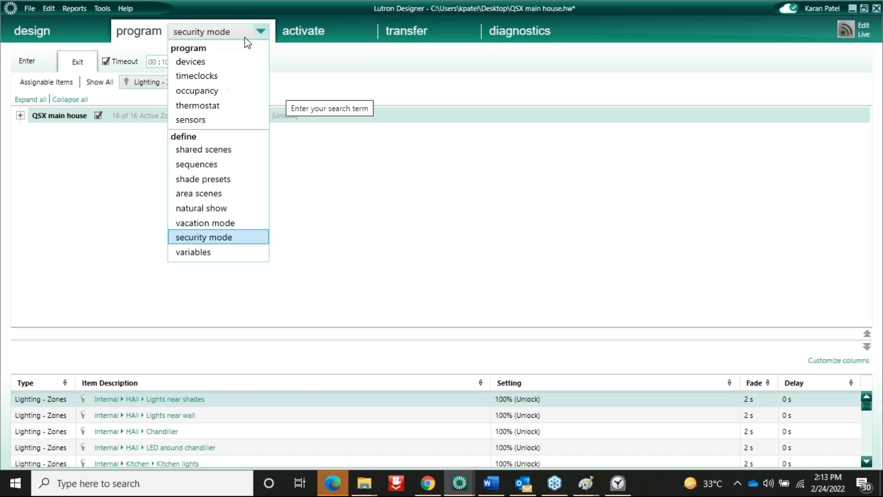
# Rename the bedroom keypad's contact closure input 25 to Security
pyautogui.click(208, 61)
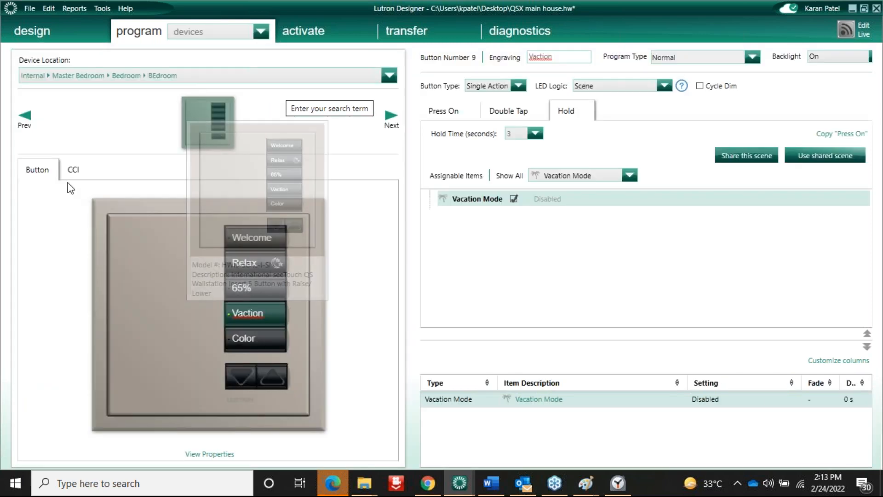
pyautogui.click(74, 170)
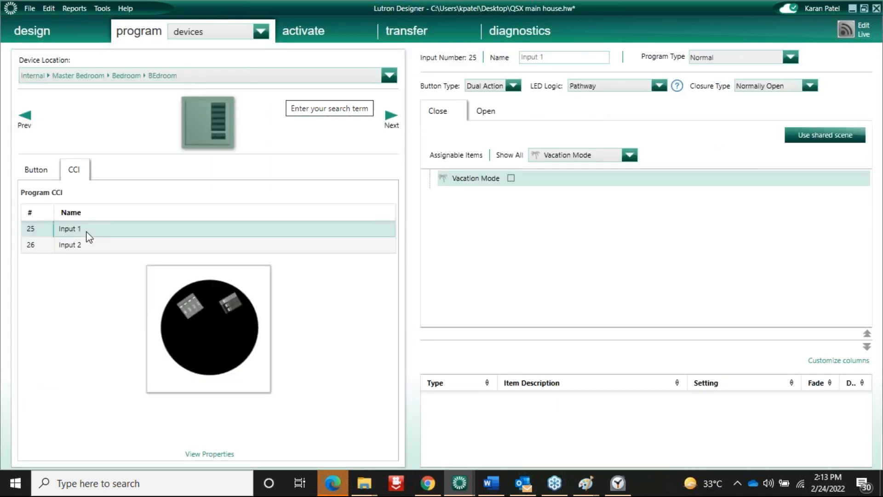
pyautogui.doubleClick(73, 229)
pyautogui.write('Securt')
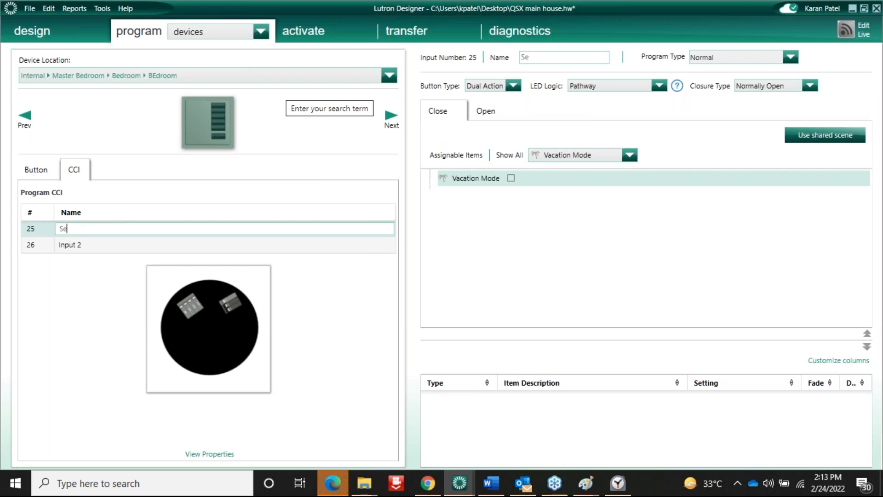
pyautogui.press('BackSpace')
pyautogui.press('BackSpace')
pyautogui.write('rity')
pyautogui.click(439, 112)
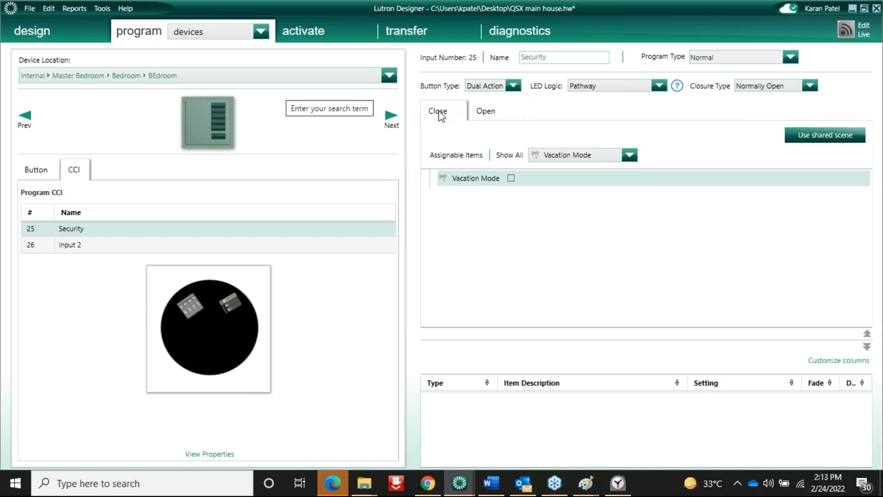
# Make closing the Security input enable Security Mode and opening it disable Security Mode
pyautogui.click(575, 158)
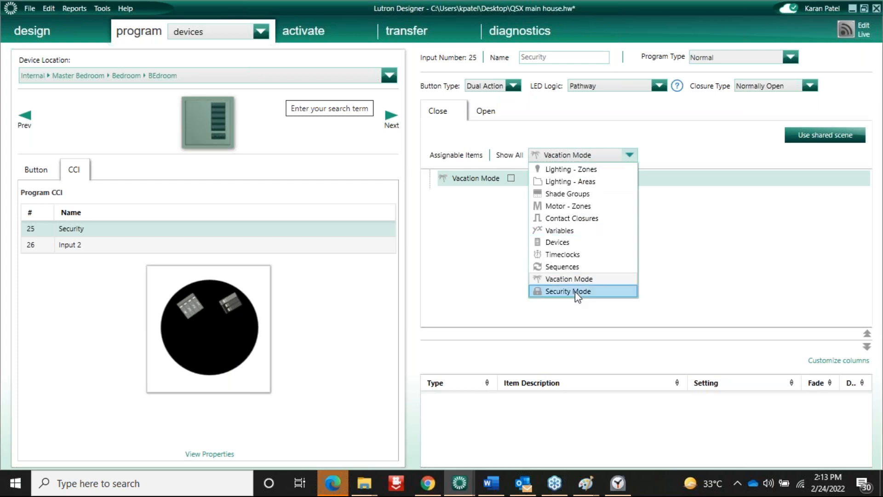
pyautogui.click(575, 291)
pyautogui.click(509, 163)
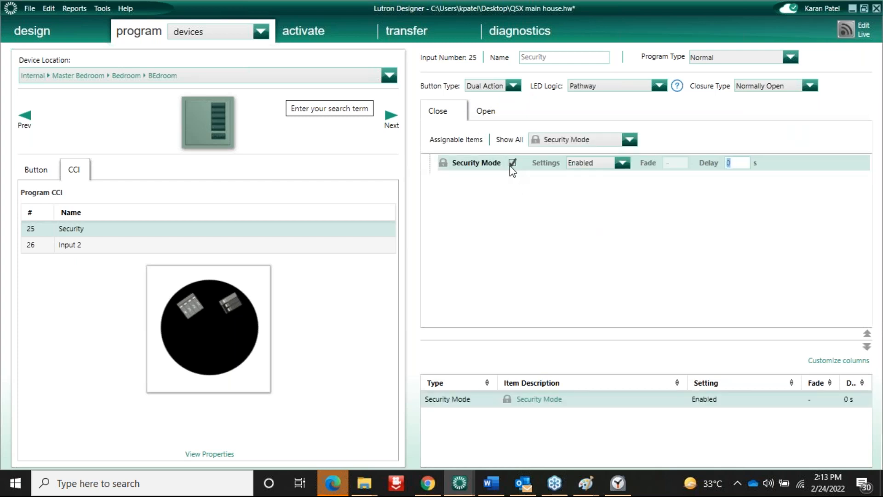
pyautogui.click(487, 112)
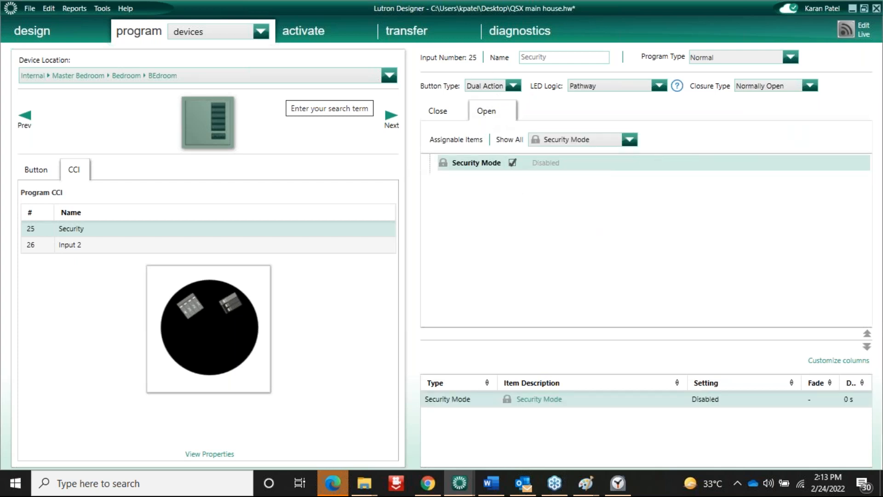
pyautogui.click(500, 166)
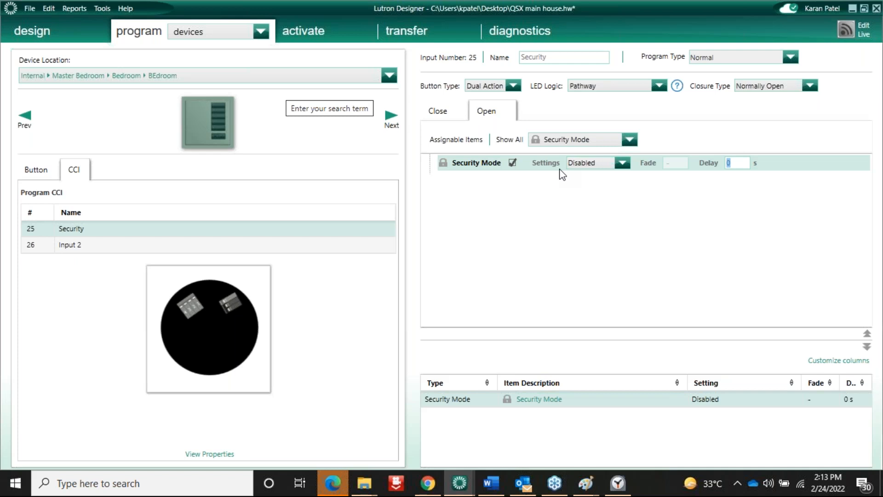
pyautogui.click(256, 31)
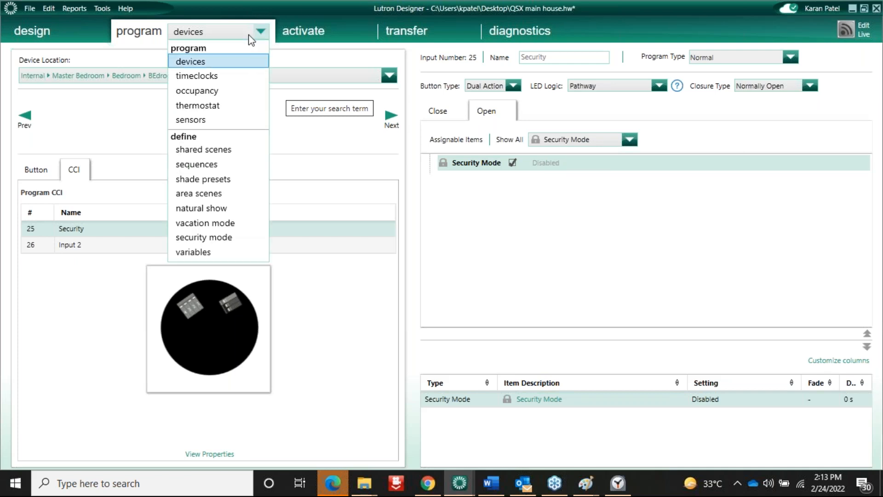
pyautogui.click(348, 282)
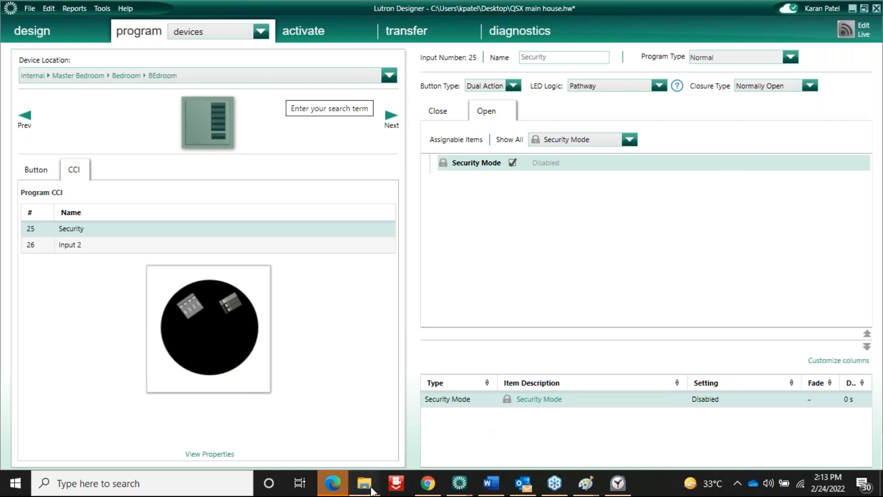
# Bring the QSX qualification folder forward and select the System Sharing and Remote Transfers v2 (1) video
pyautogui.moveTo(364, 483)
pyautogui.click(308, 442)
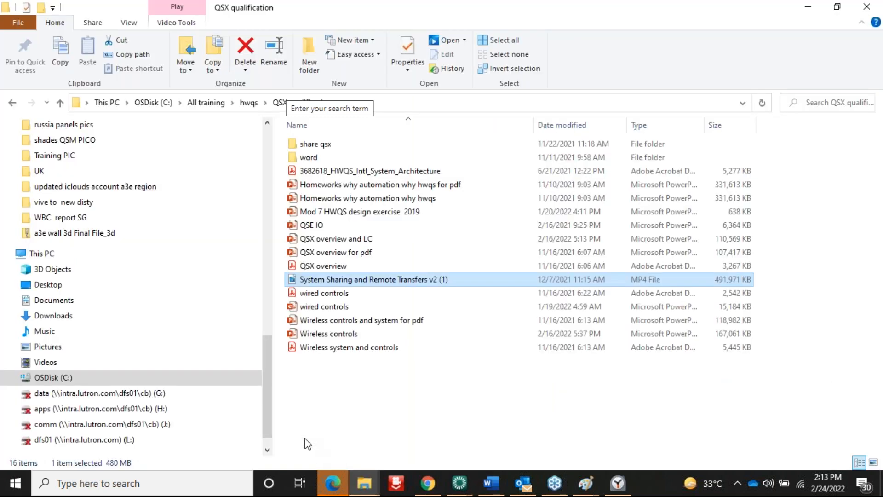
pyautogui.click(395, 266)
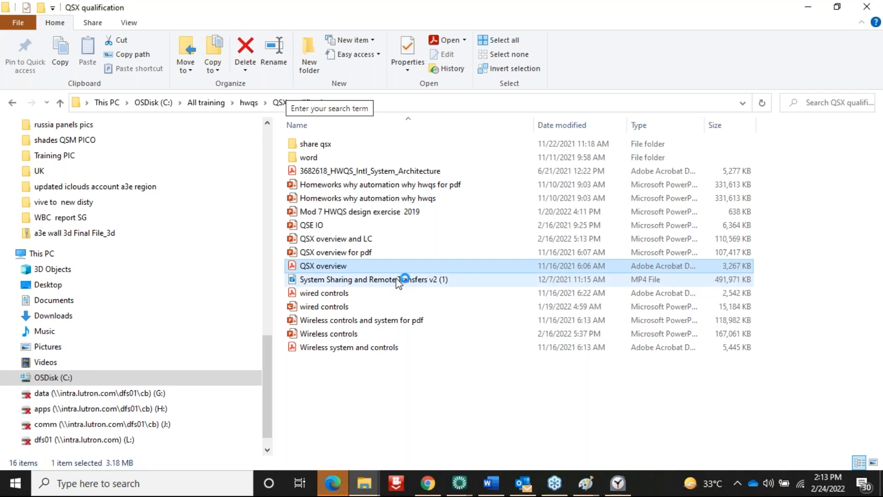
pyautogui.click(399, 279)
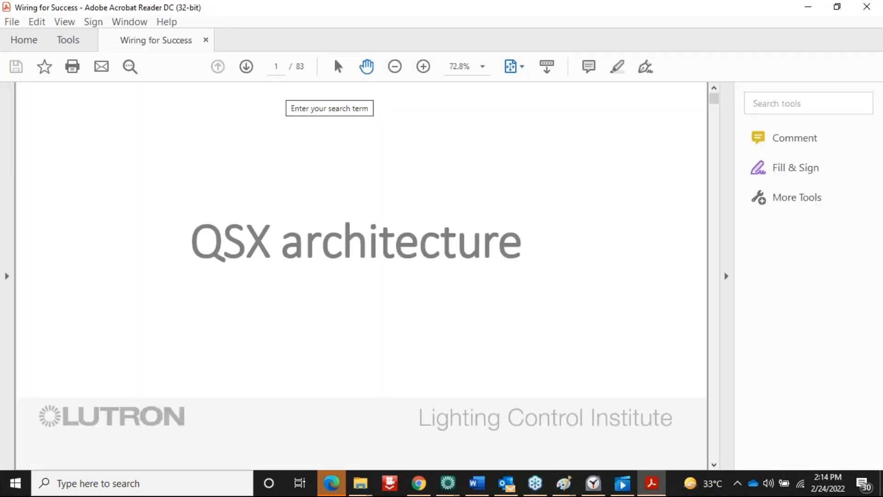
# Close the Wiring for Success PDF, then pause the System Sharing video and exit full screen
pyautogui.click(867, 6)
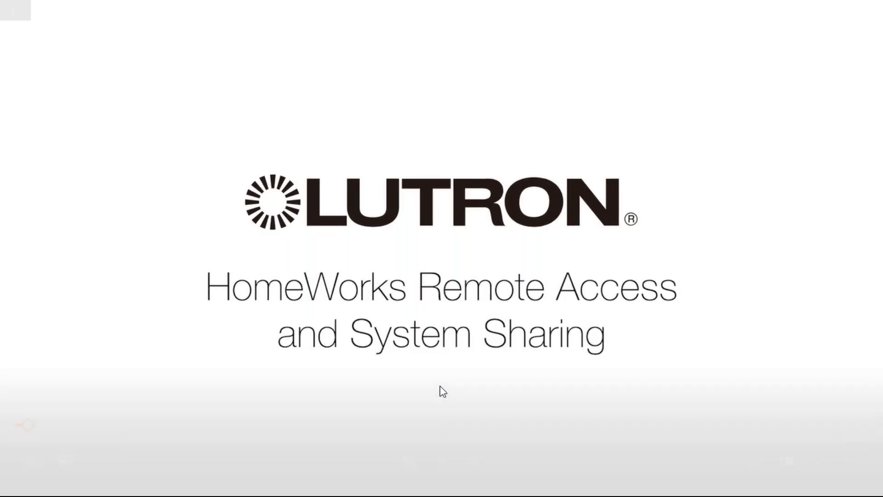
pyautogui.click(442, 460)
pyautogui.press('Escape')
# Switch to Paint and start a new blank picture, discarding the fan wiring diagram
pyautogui.click(810, 12)
pyautogui.click(592, 481)
pyautogui.click(536, 443)
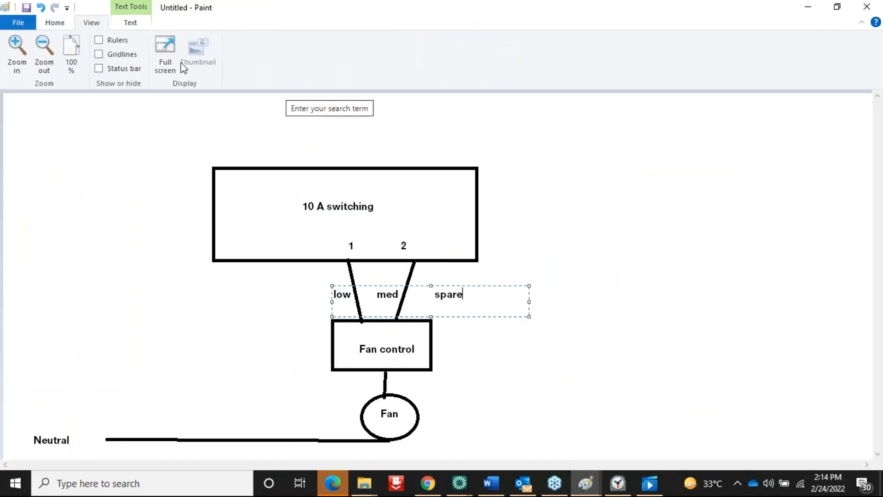
pyautogui.click(19, 24)
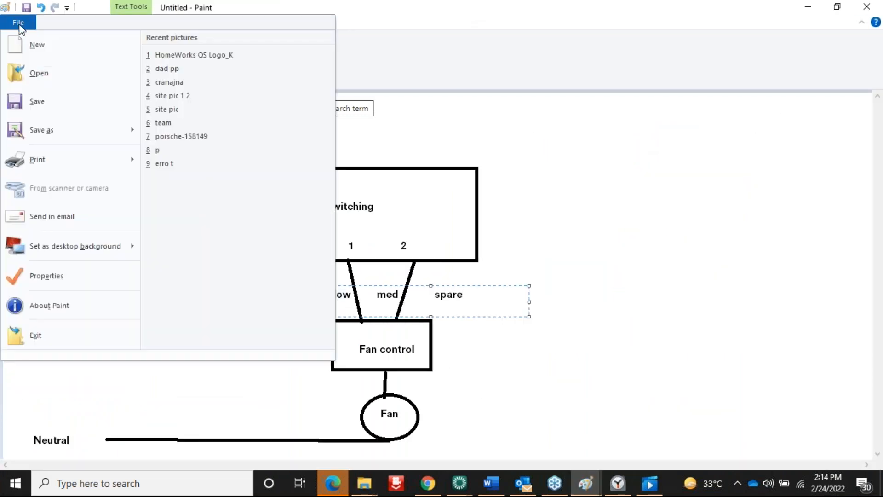
pyautogui.click(36, 46)
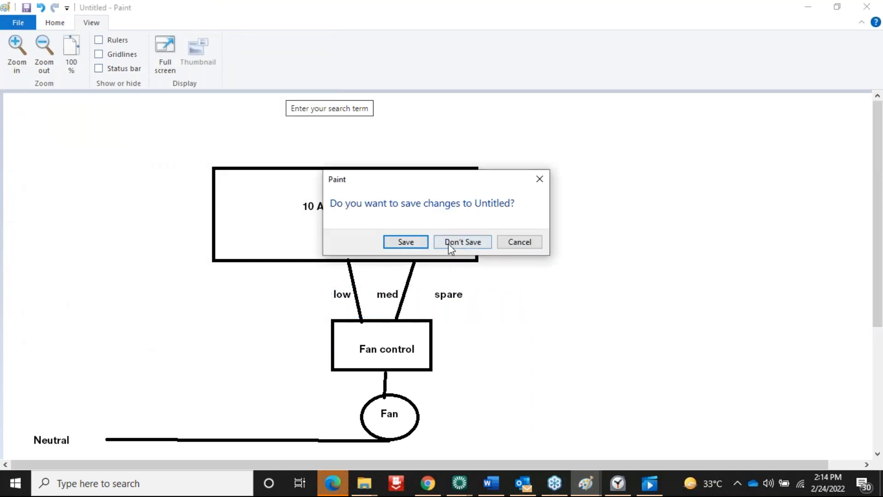
pyautogui.click(474, 243)
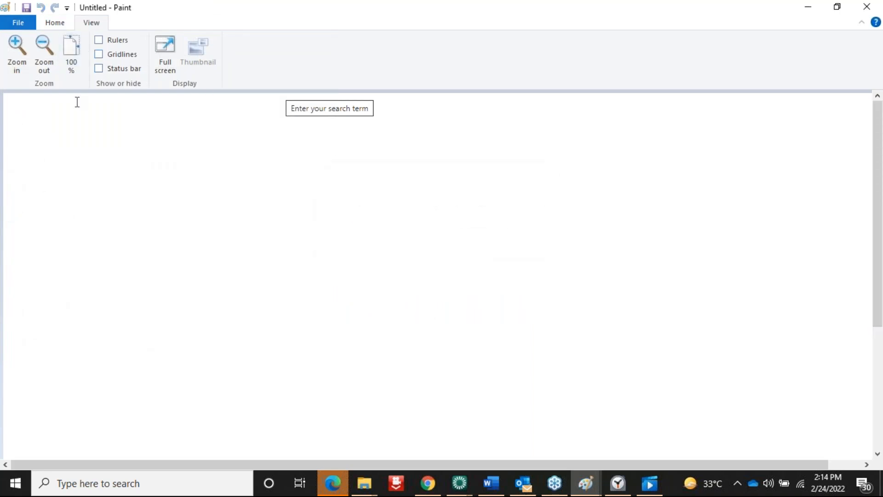
# Draw a long horizontal line across the canvas middle, undoing a stray polygon attempt
pyautogui.click(55, 24)
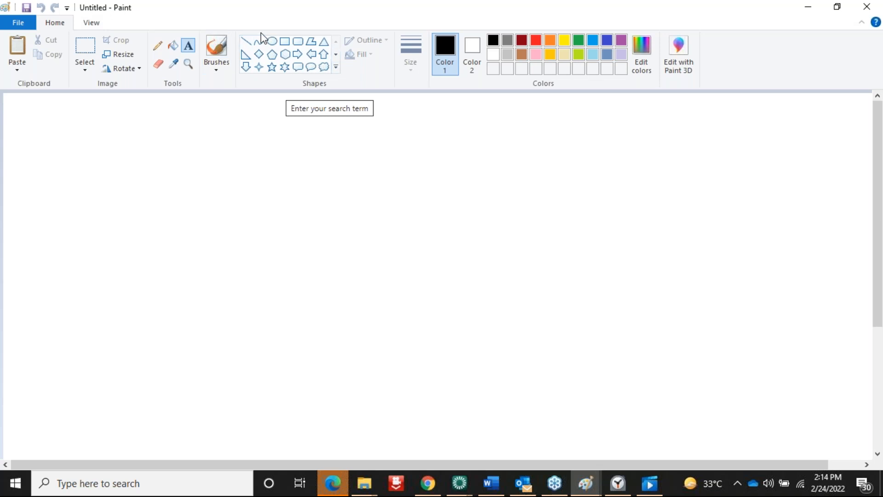
pyautogui.click(246, 42)
pyautogui.moveTo(217, 237)
pyautogui.mouseDown()
pyautogui.moveTo(576, 271)
pyautogui.moveTo(662, 224)
pyautogui.moveTo(671, 238)
pyautogui.mouseUp()
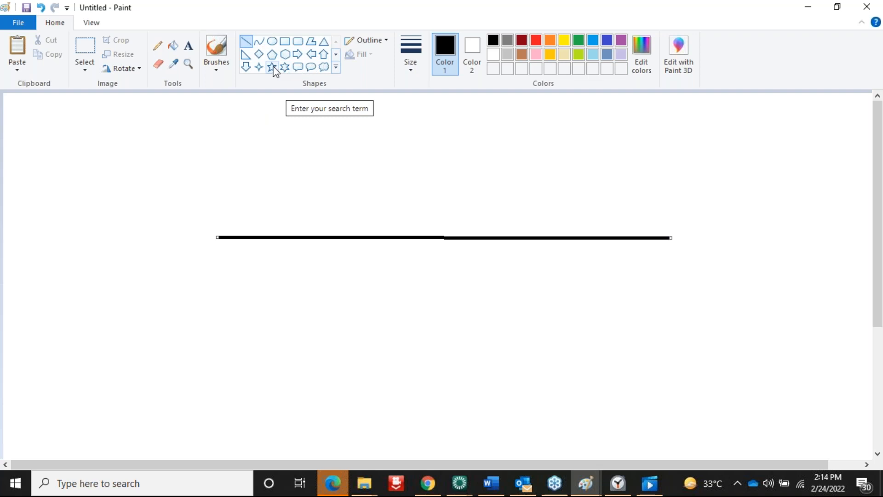
pyautogui.click(311, 41)
pyautogui.moveTo(210, 174); pyautogui.dragTo(207, 242)
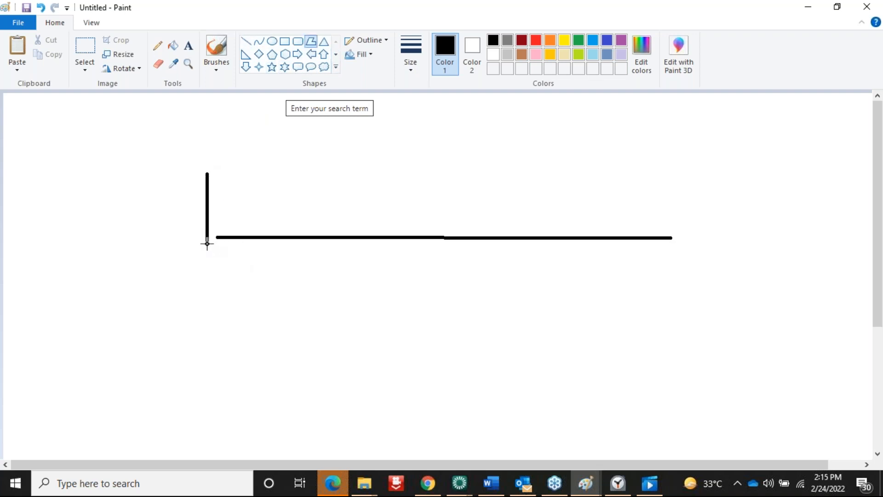
pyautogui.click(678, 257)
pyautogui.moveTo(678, 257); pyautogui.dragTo(755, 227)
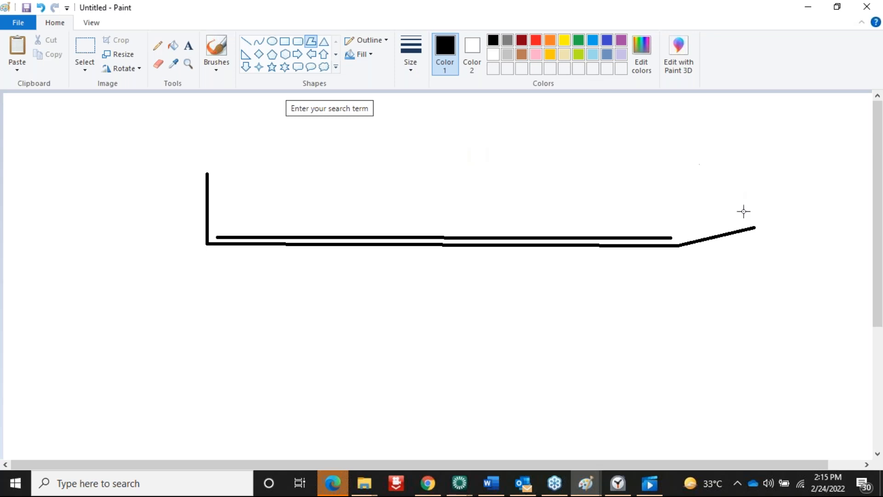
pyautogui.hotkey('ctrl', 'z')
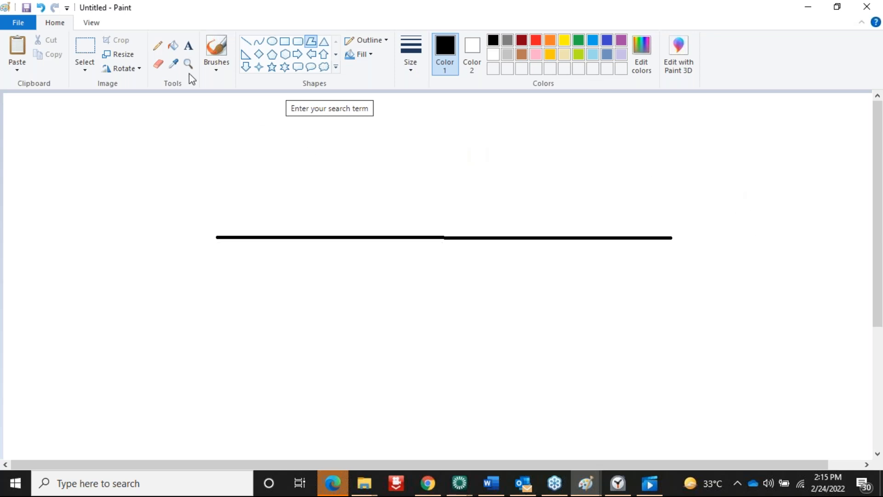
# Add vertical lines at both ends and a second horizontal line above, forming the long box
pyautogui.click(246, 42)
pyautogui.moveTo(227, 169)
pyautogui.mouseDown()
pyautogui.moveTo(223, 205)
pyautogui.moveTo(242, 294)
pyautogui.moveTo(232, 301)
pyautogui.mouseUp()
pyautogui.moveTo(665, 164); pyautogui.dragTo(672, 311)
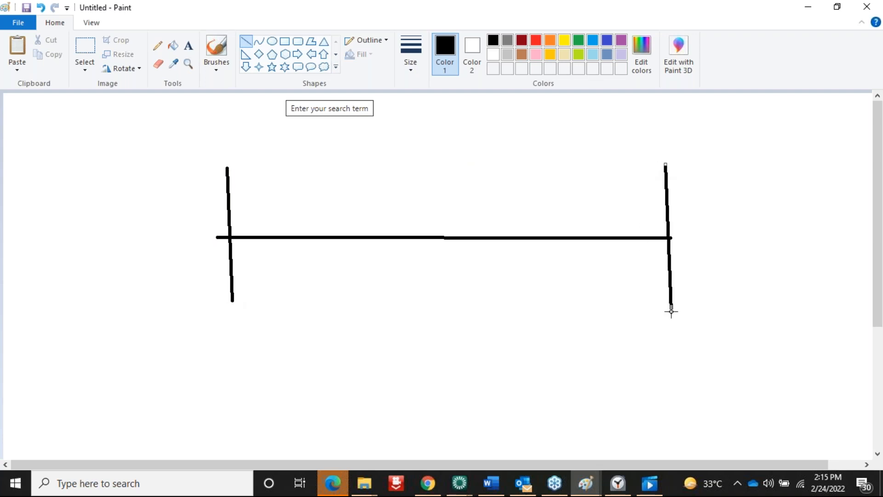
pyautogui.click(249, 44)
pyautogui.moveTo(235, 194)
pyautogui.mouseDown()
pyautogui.moveTo(360, 176)
pyautogui.moveTo(672, 197)
pyautogui.moveTo(652, 193)
pyautogui.mouseUp()
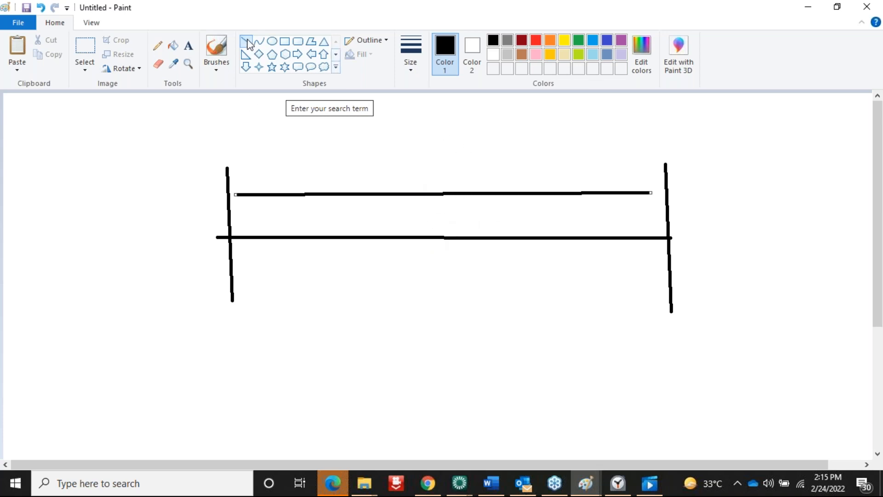
pyautogui.click(141, 142)
# Draw the zigzag contact-switch symbol at the left and place a text box below the sketch
pyautogui.moveTo(141, 142)
pyautogui.mouseDown()
pyautogui.moveTo(150, 216)
pyautogui.moveTo(138, 230)
pyautogui.mouseUp()
pyautogui.moveTo(193, 245); pyautogui.dragTo(197, 244)
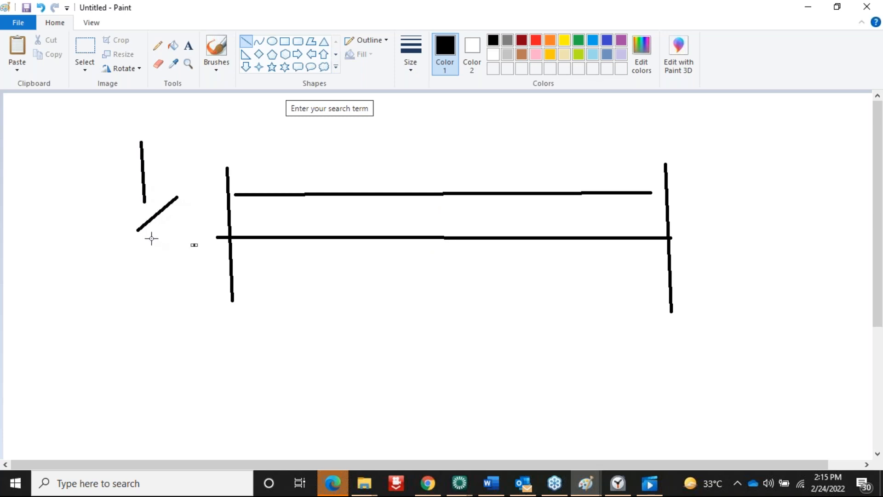
pyautogui.moveTo(139, 230); pyautogui.dragTo(140, 285)
pyautogui.click(206, 312)
pyautogui.moveTo(141, 140)
pyautogui.mouseDown()
pyautogui.moveTo(87, 161)
pyautogui.moveTo(52, 279)
pyautogui.moveTo(70, 365)
pyautogui.mouseUp()
pyautogui.click(256, 335)
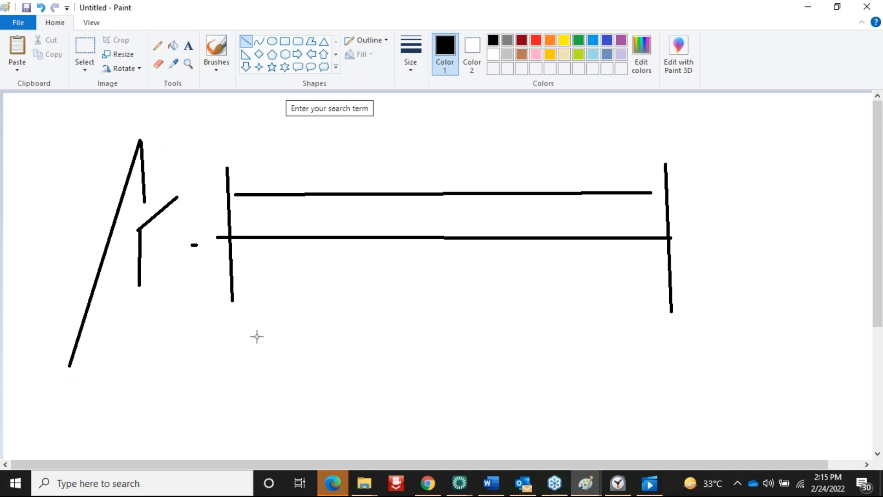
pyautogui.moveTo(139, 283); pyautogui.dragTo(87, 379)
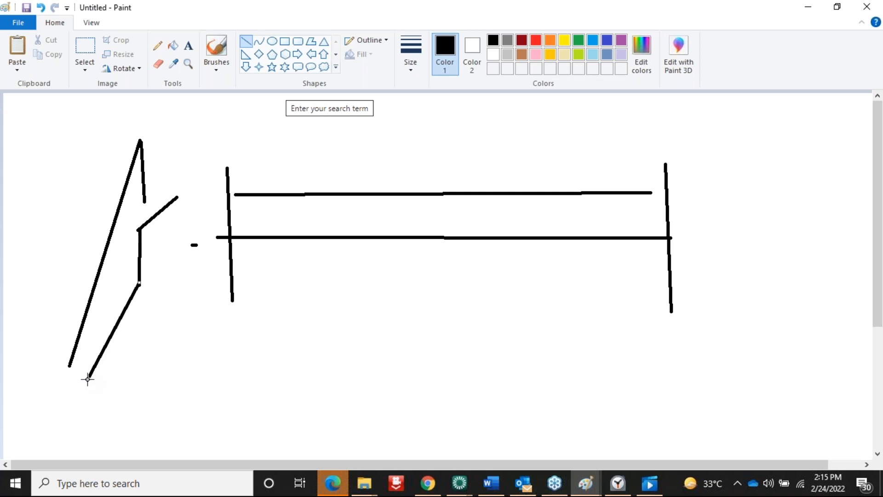
pyautogui.click(187, 55)
pyautogui.click(38, 419)
# Label the sketch 'CCI of kp' and return to the Lutron training page in the browser
pyautogui.write('CCI of k')
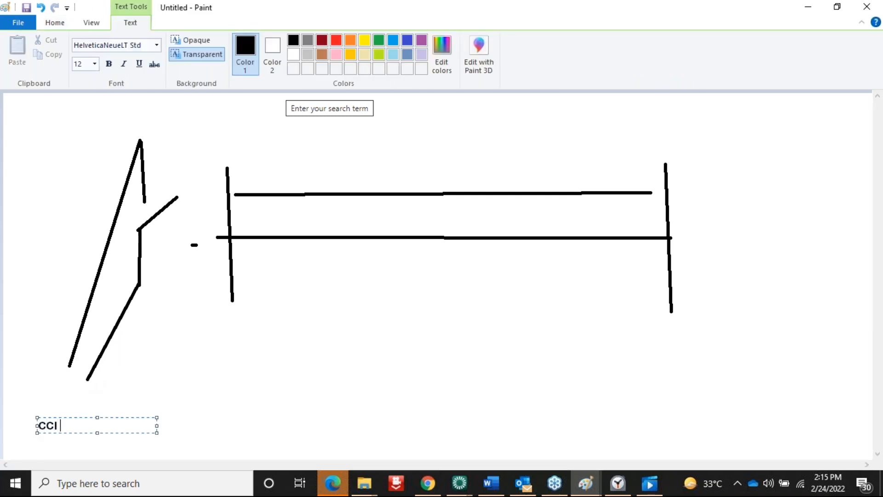
pyautogui.write('p')
pyautogui.click(868, 212)
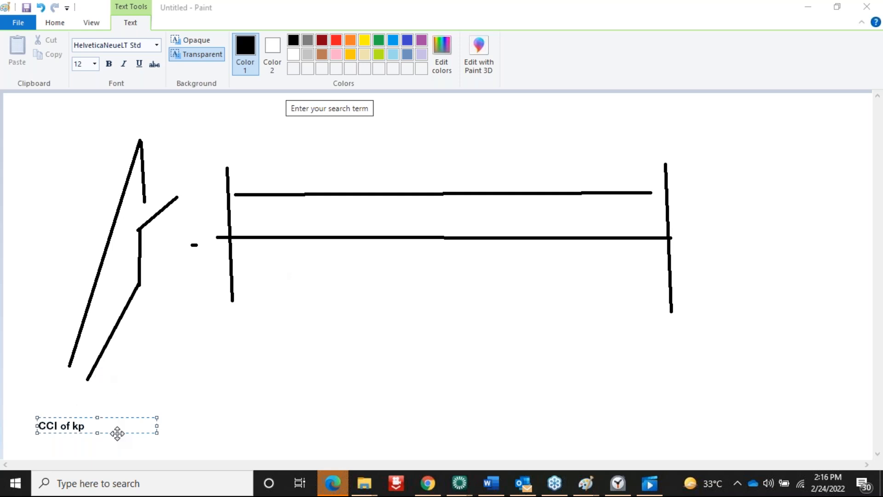
pyautogui.click(428, 483)
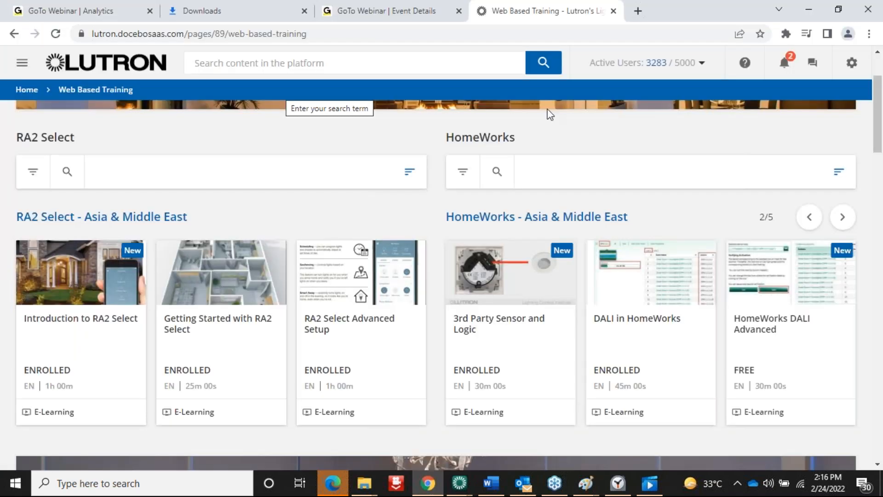
# Bring the paused Lutron tutorial video in Movies & TV to the front
pyautogui.click(659, 112)
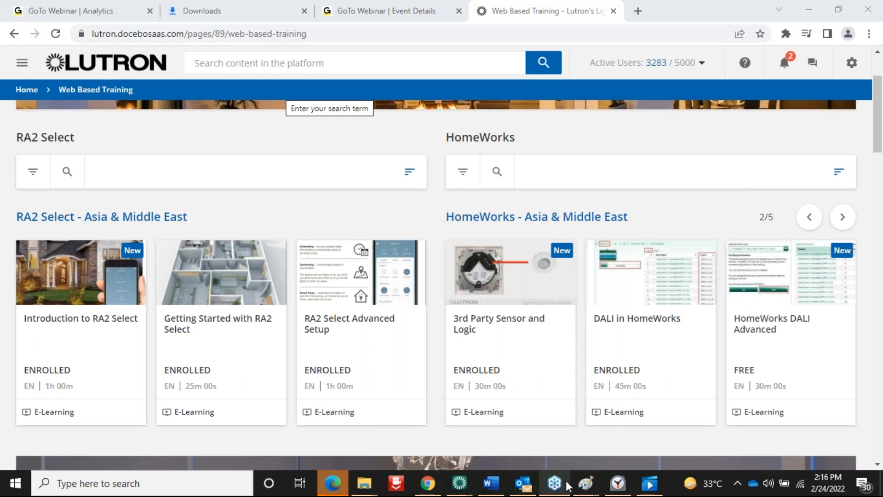
pyautogui.moveTo(651, 486)
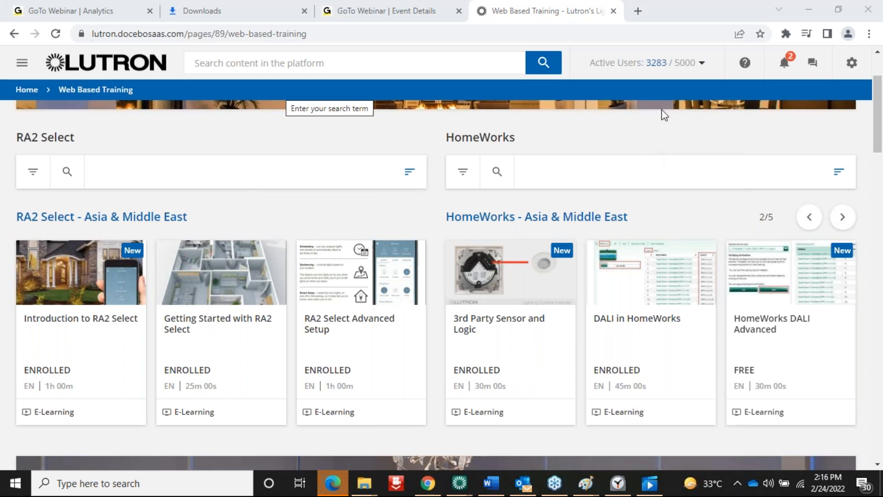
pyautogui.click(650, 483)
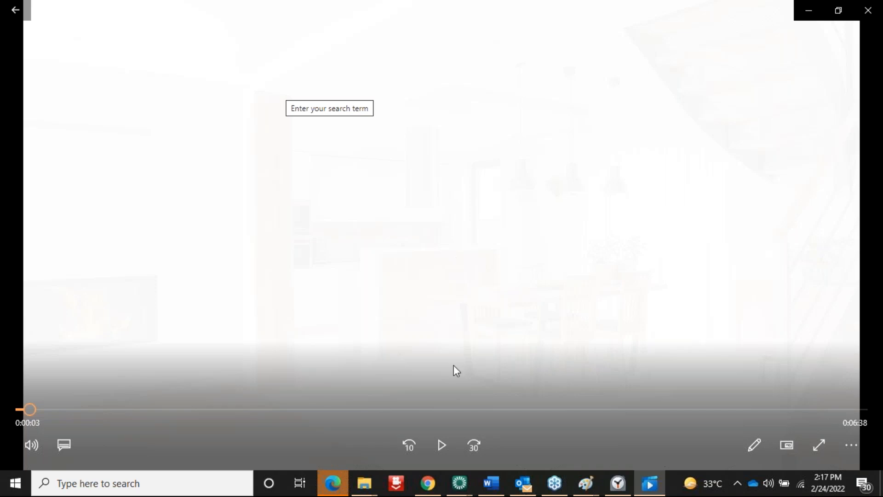
# Play the system sharing tutorial, pausing once, toward the 1:00 Share access screen
pyautogui.click(441, 444)
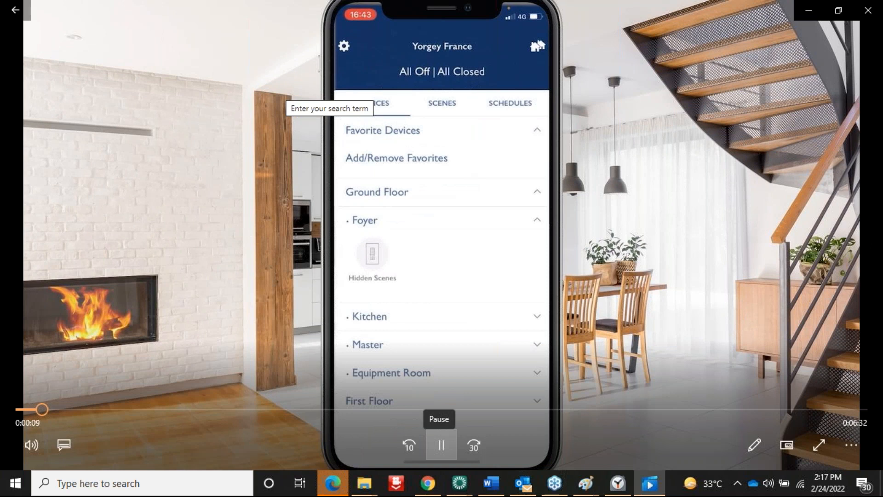
pyautogui.press('space')
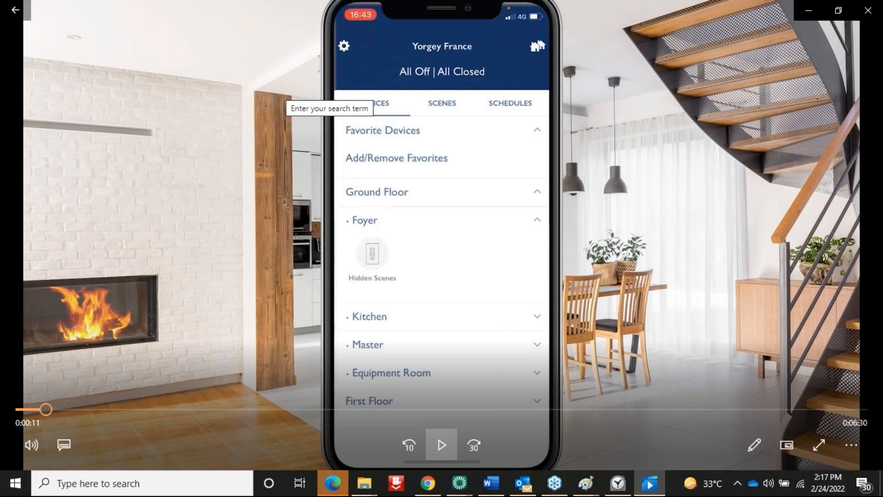
pyautogui.press('space')
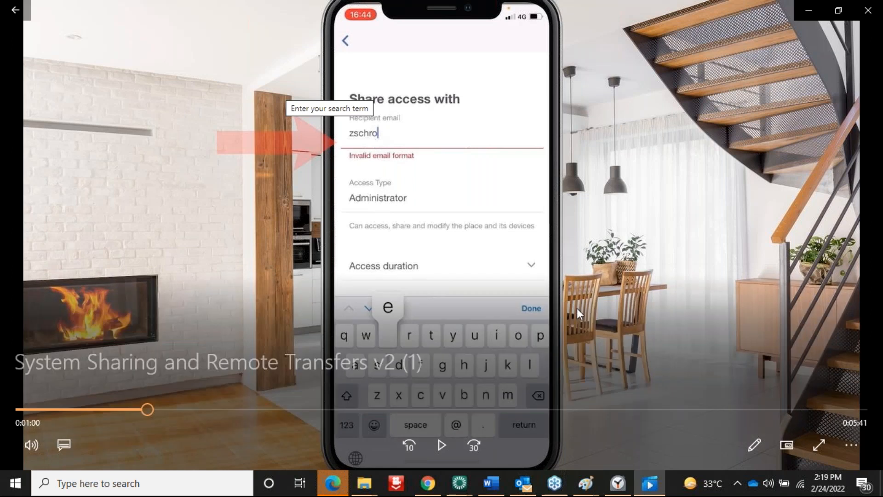
# Resume the tutorial and pause it at 1:50 on the Pro Installer Mode screen
pyautogui.click(439, 445)
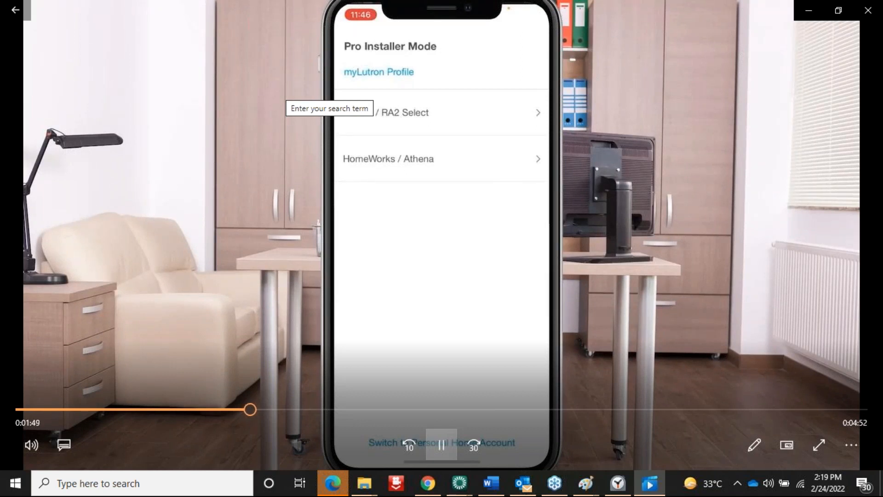
pyautogui.press('space')
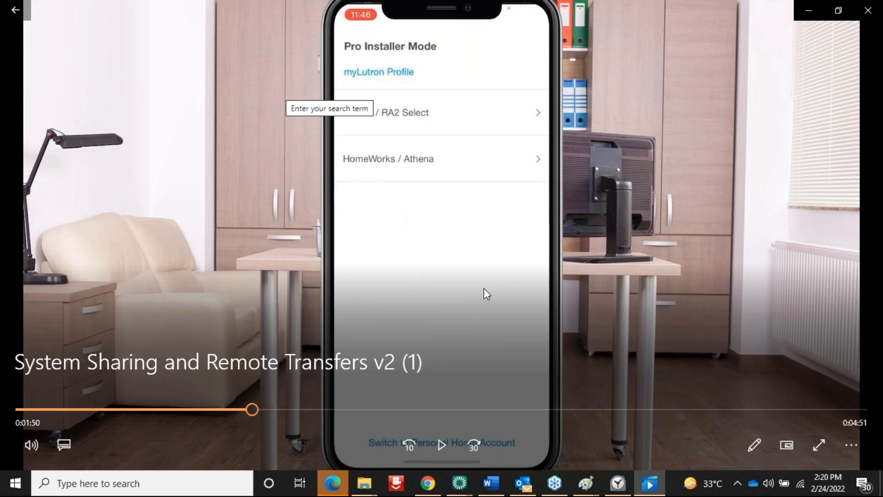
# Step through the tutorial past My Systems, sharing and current access, reaching the HomeWorks welcome screen
pyautogui.click(441, 446)
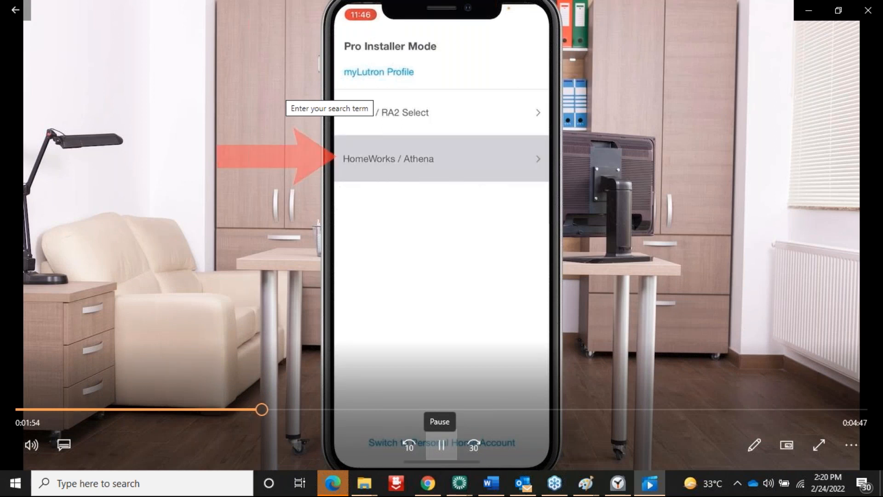
pyautogui.click(441, 444)
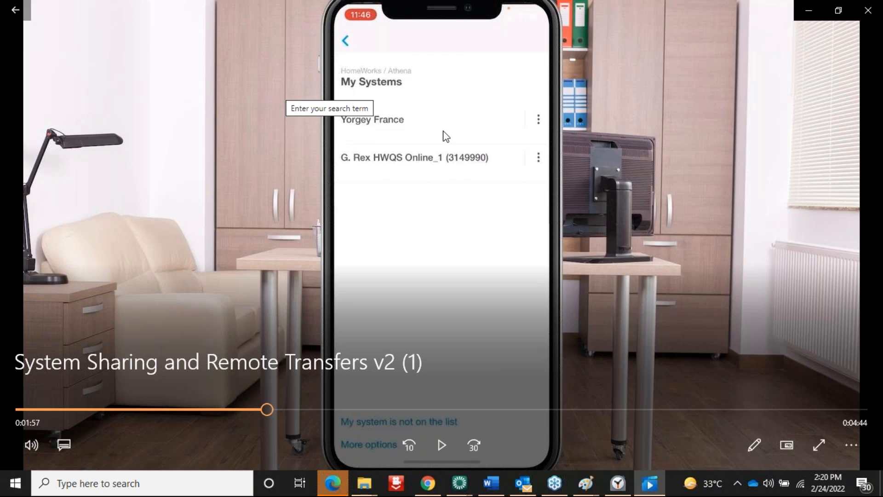
pyautogui.click(439, 445)
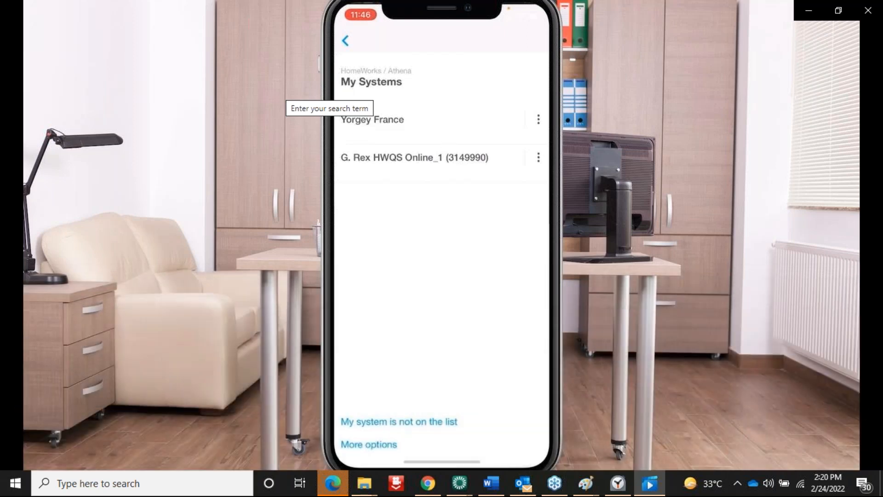
pyautogui.moveTo(441, 445)
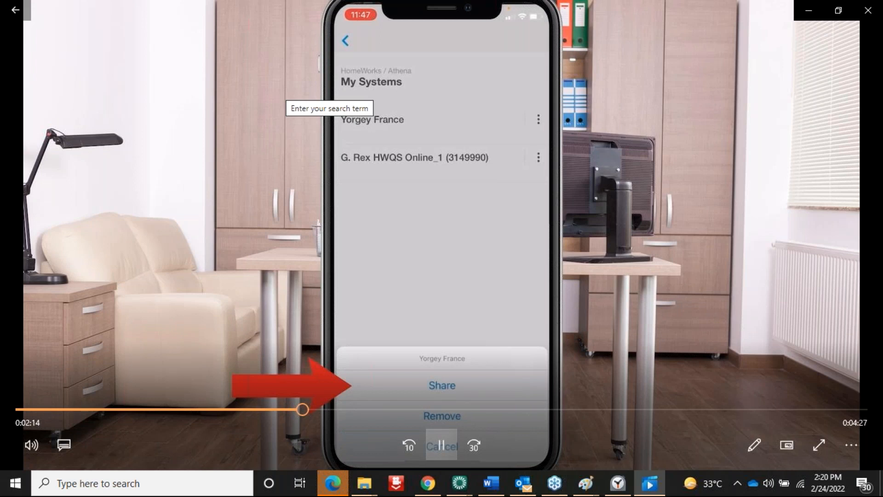
pyautogui.press('space')
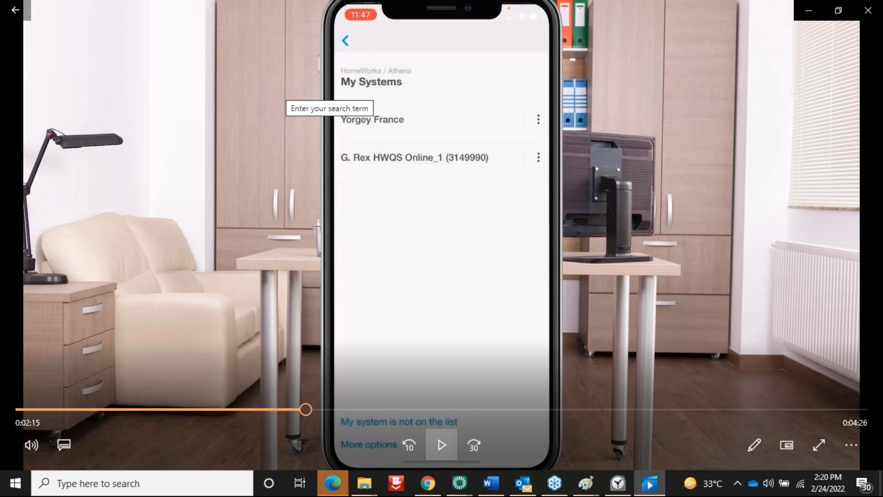
pyautogui.press('space')
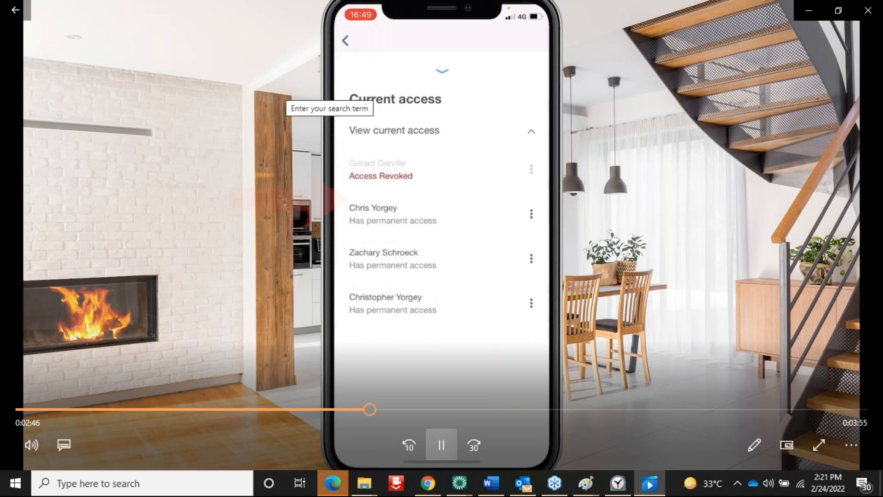
pyautogui.click(442, 445)
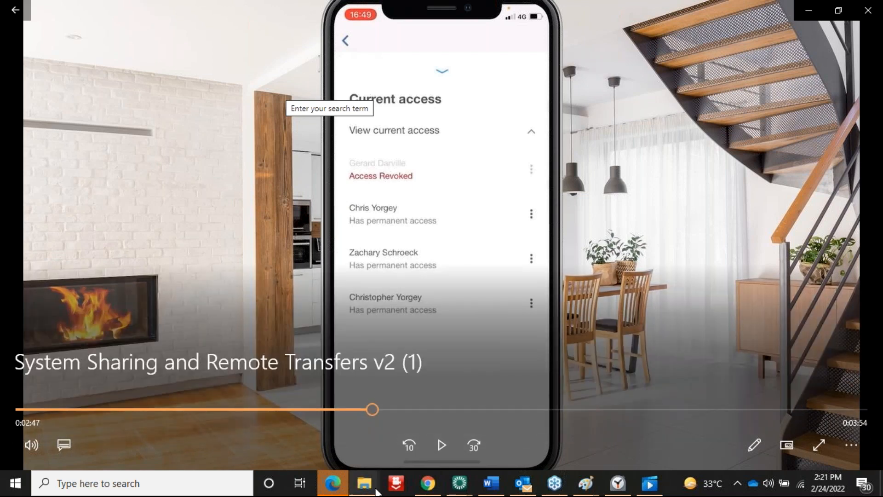
pyautogui.click(442, 442)
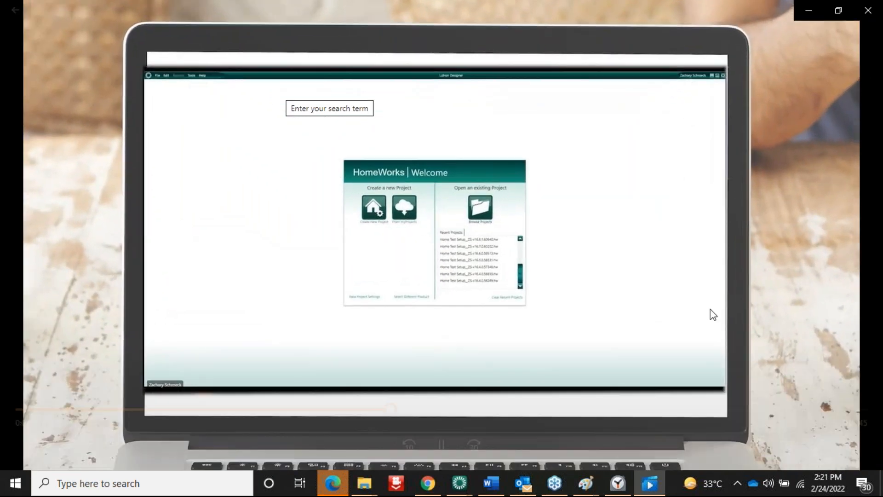
# Pause the tutorial and rewind it to about 2:57 on the Current access list
pyautogui.moveTo(493, 368)
pyautogui.click(439, 442)
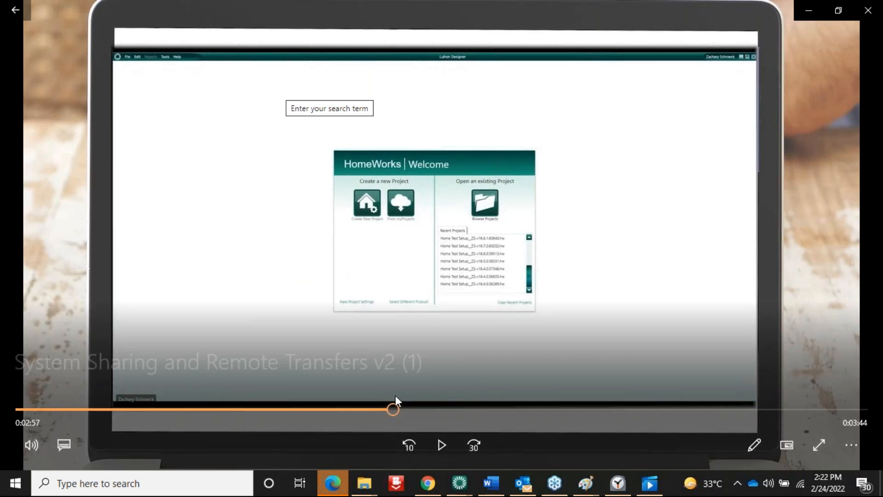
pyautogui.moveTo(391, 406); pyautogui.dragTo(379, 408)
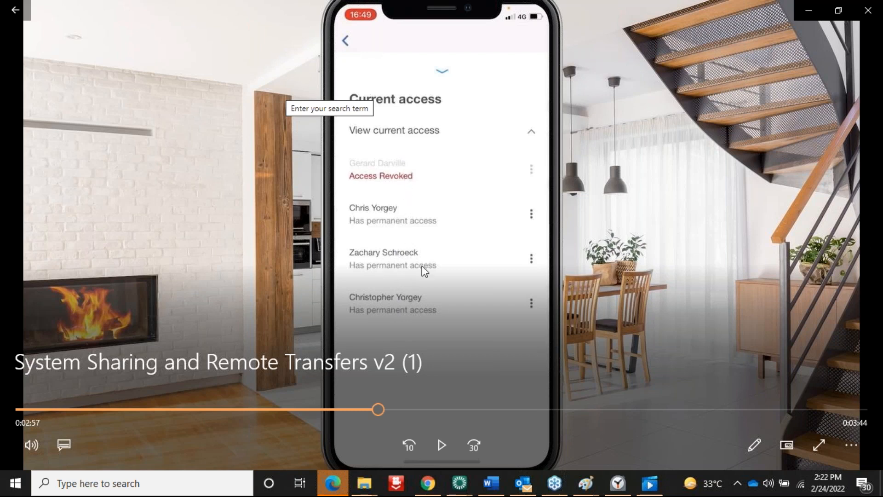
# Resume the tutorial video and let it play to about 3:13
pyautogui.click(442, 446)
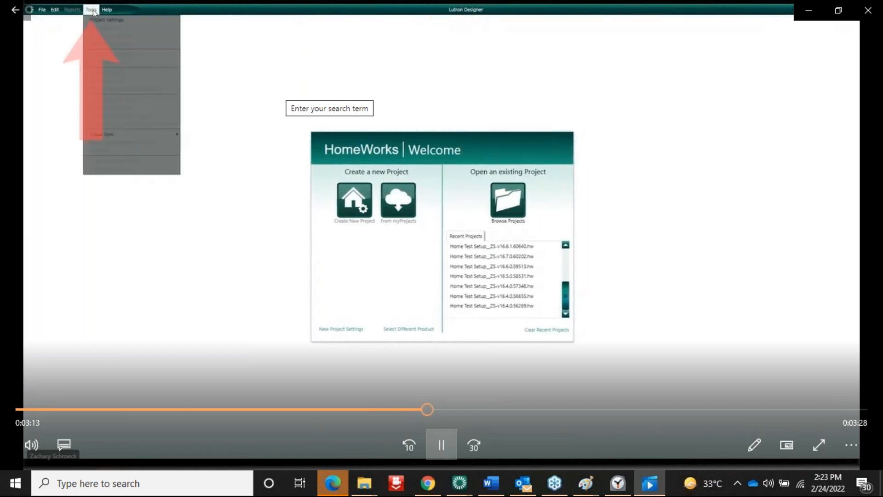
# Play the tutorial to 3:25, pausing at the tools menu and the Restore from Cloud dialog
pyautogui.click(441, 445)
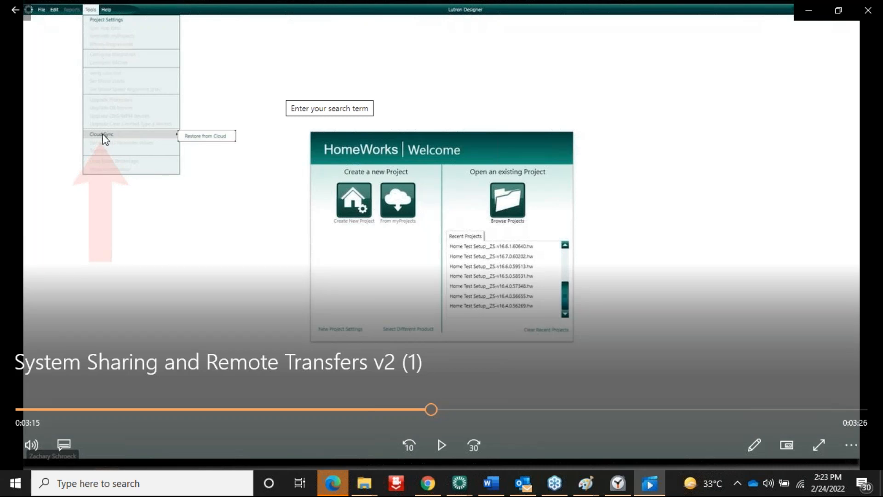
pyautogui.click(442, 445)
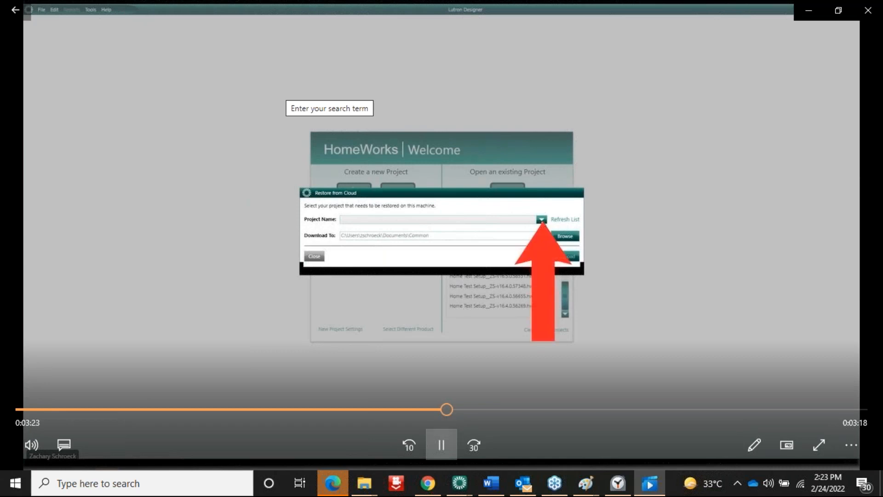
pyautogui.press('space')
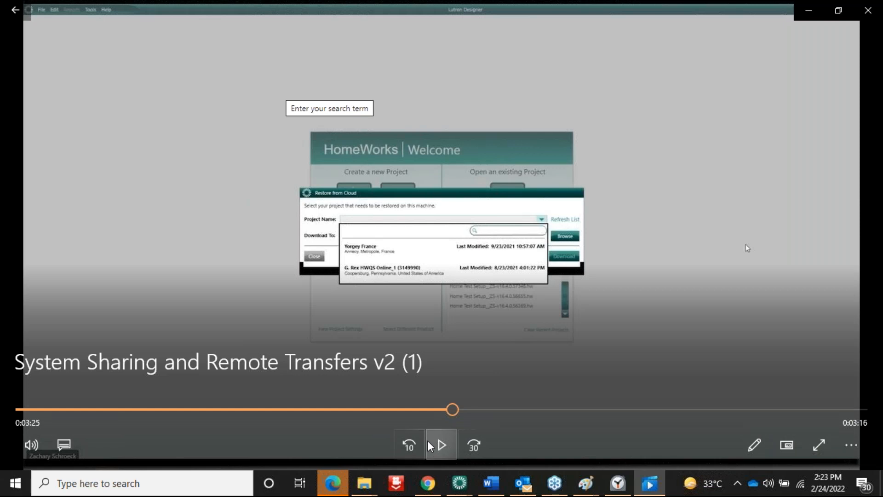
pyautogui.click(440, 446)
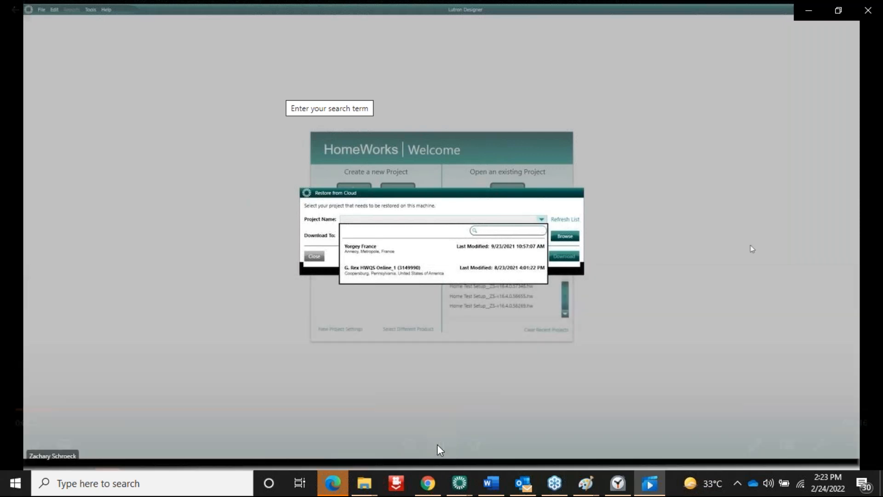
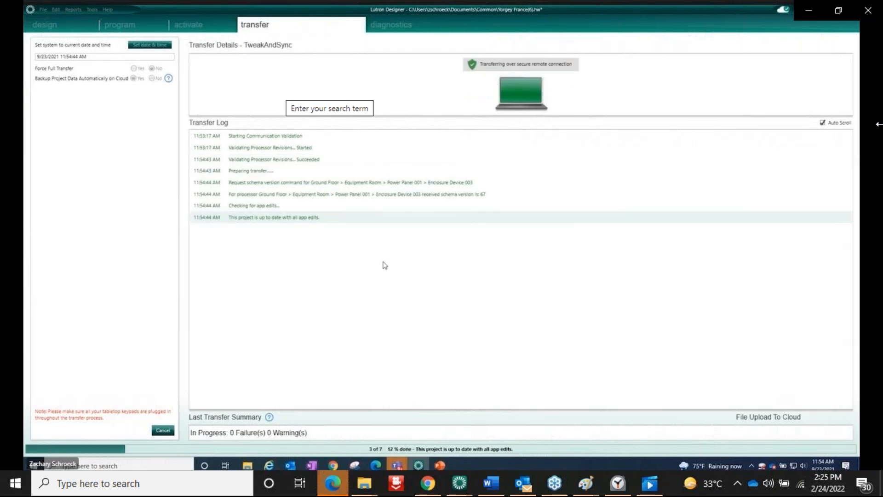
# Toggle the transfer tutorial's playback until it reaches 5:41, where the log awaits the processor
pyautogui.moveTo(562, 78)
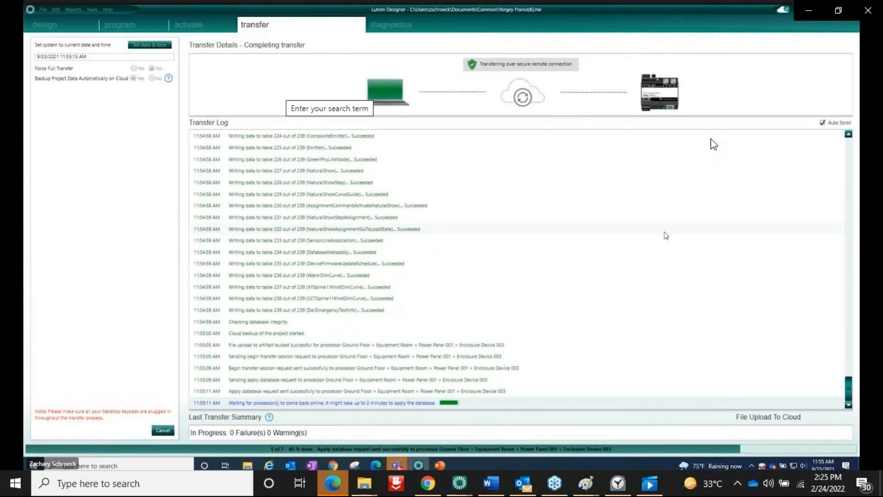
pyautogui.moveTo(481, 449)
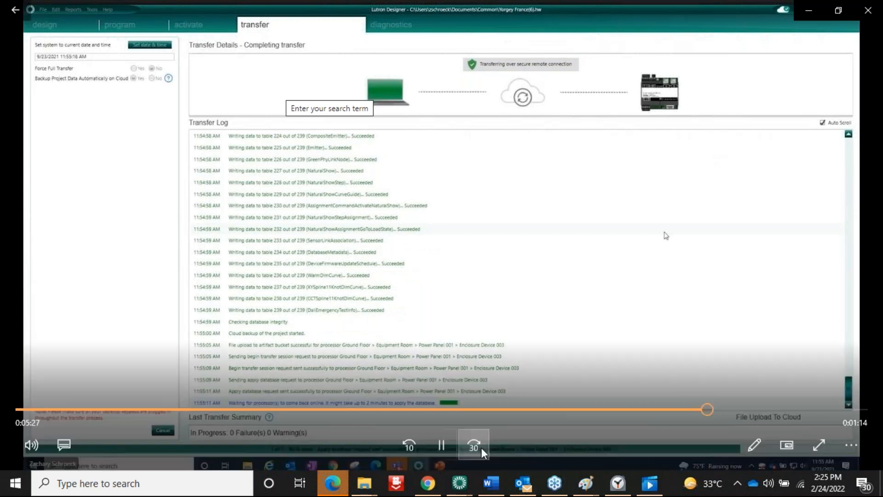
pyautogui.click(444, 441)
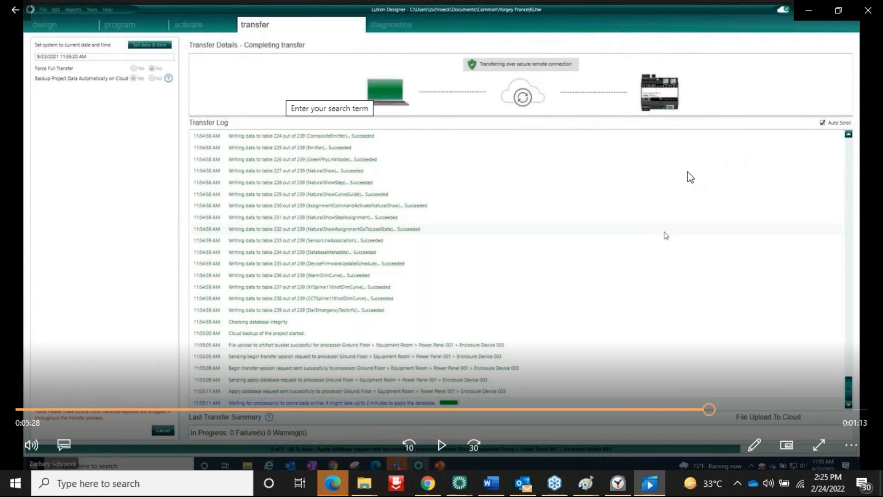
pyautogui.click(442, 445)
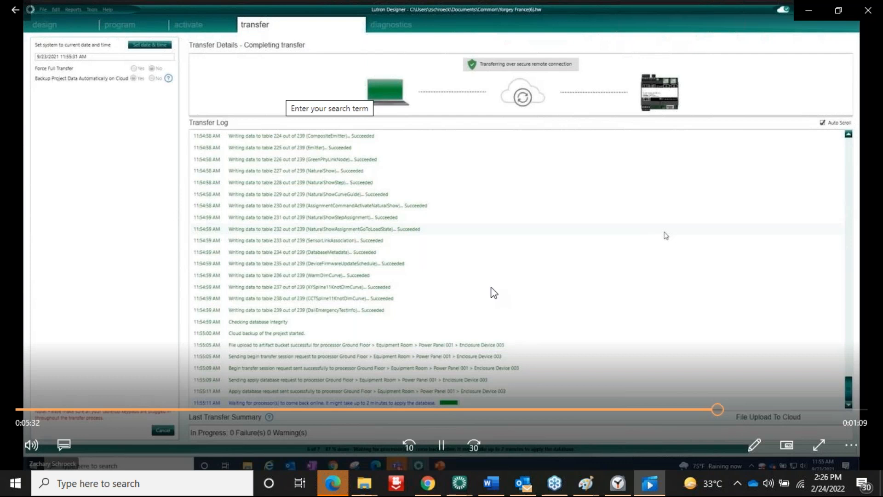
pyautogui.click(442, 444)
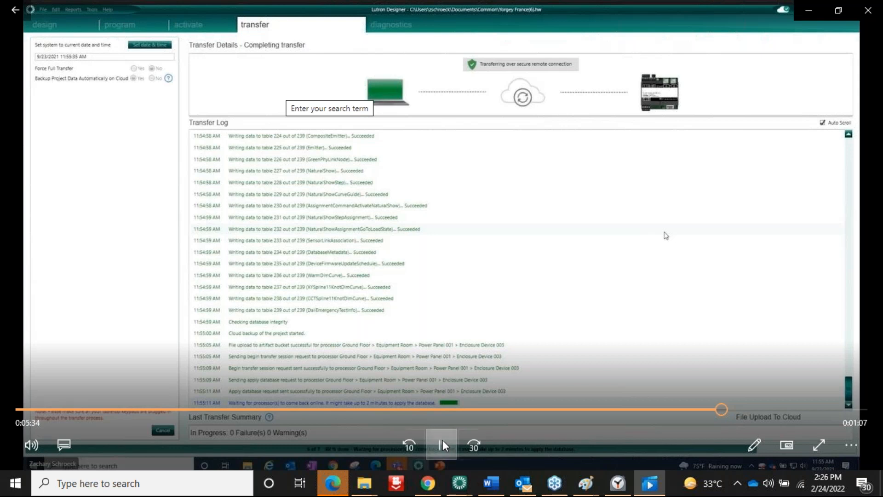
pyautogui.click(442, 440)
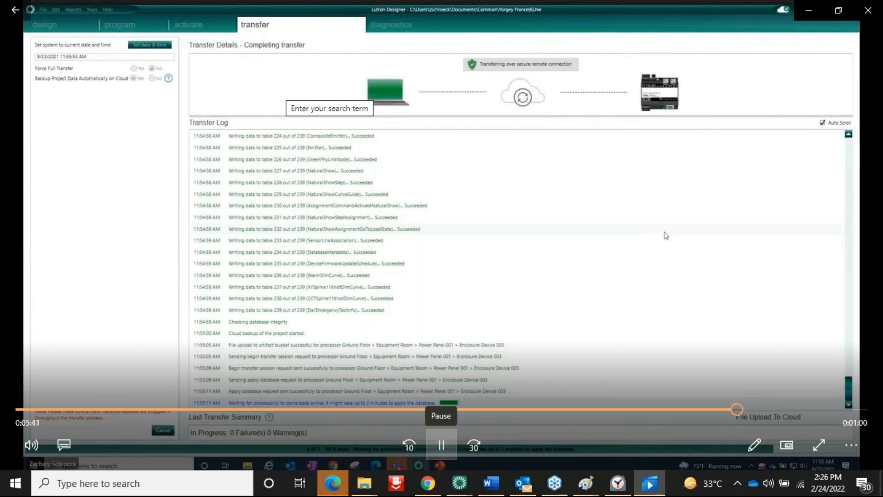
# Resume the tutorial and skip through 6:03 and 6:14 to its final seconds
pyautogui.click(441, 444)
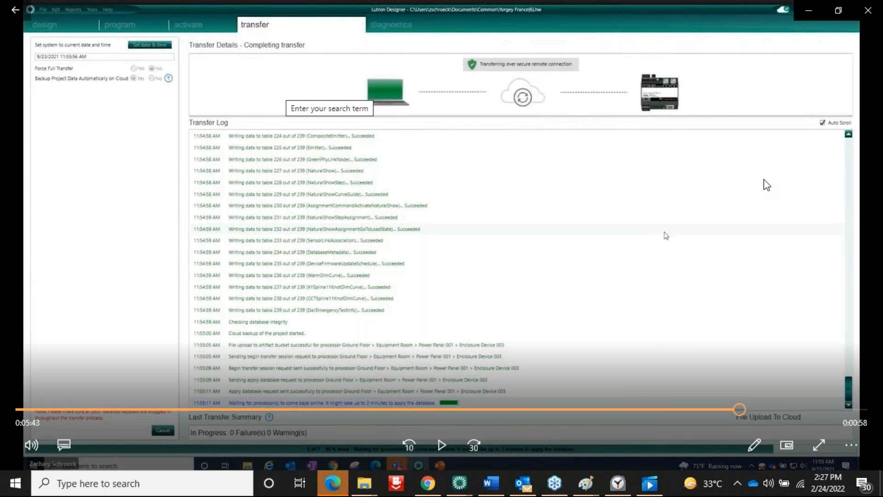
pyautogui.click(441, 447)
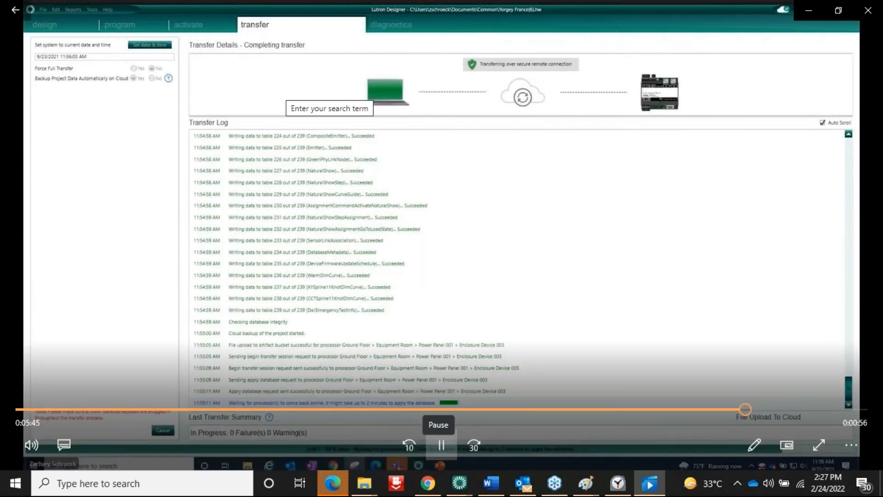
pyautogui.click(783, 410)
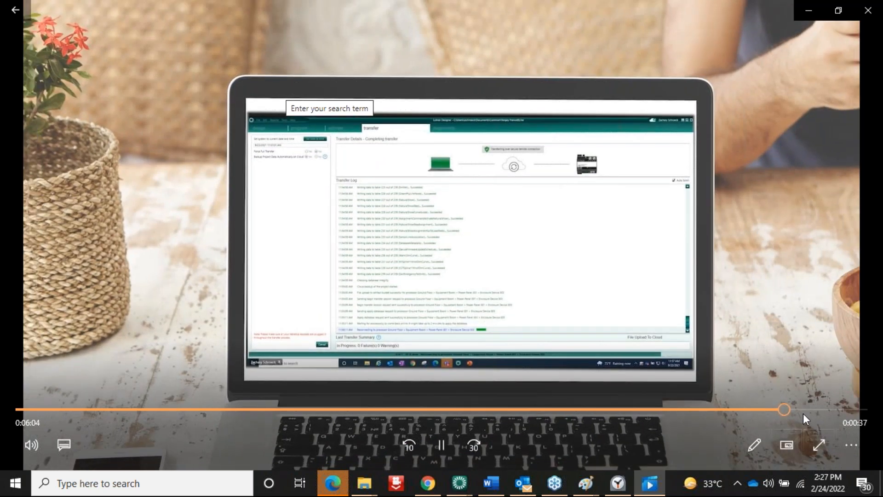
pyautogui.click(803, 410)
pyautogui.click(826, 409)
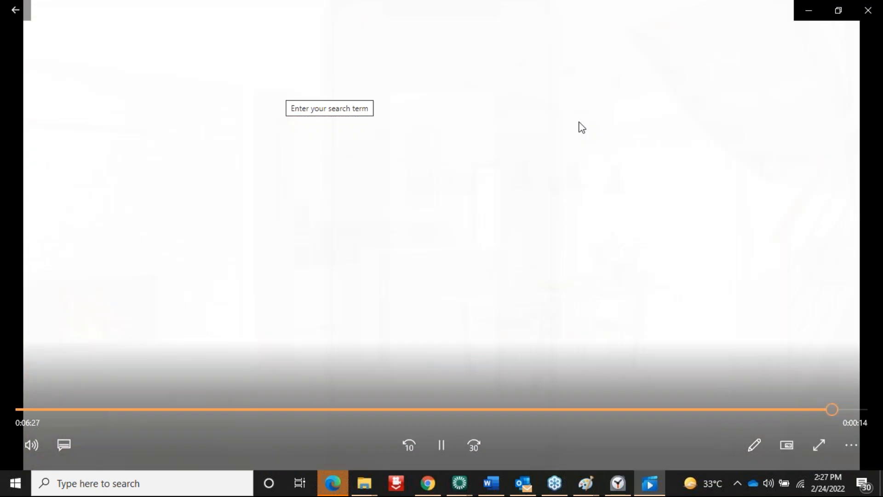
# Close the Movies & TV player to reveal the Web Based Training page
pyautogui.click(873, 10)
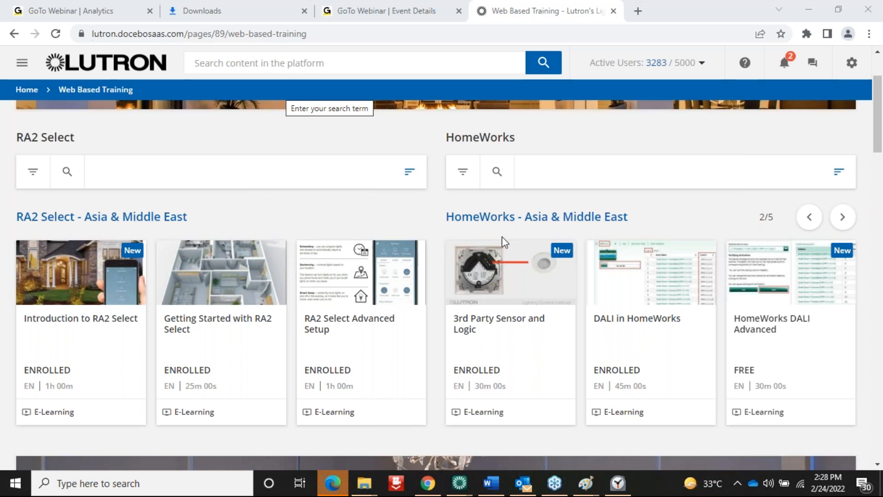
# Bring the Lutron Designer QSX main house project window to the front
pyautogui.moveTo(467, 483)
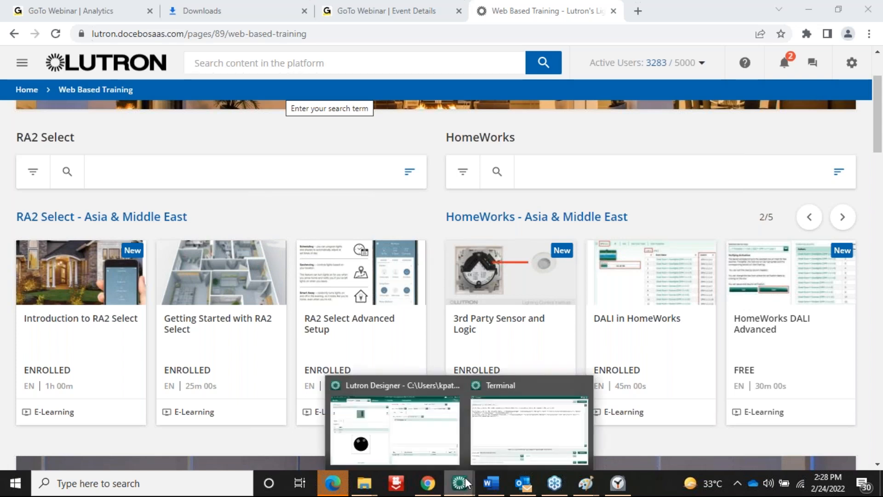
pyautogui.click(428, 423)
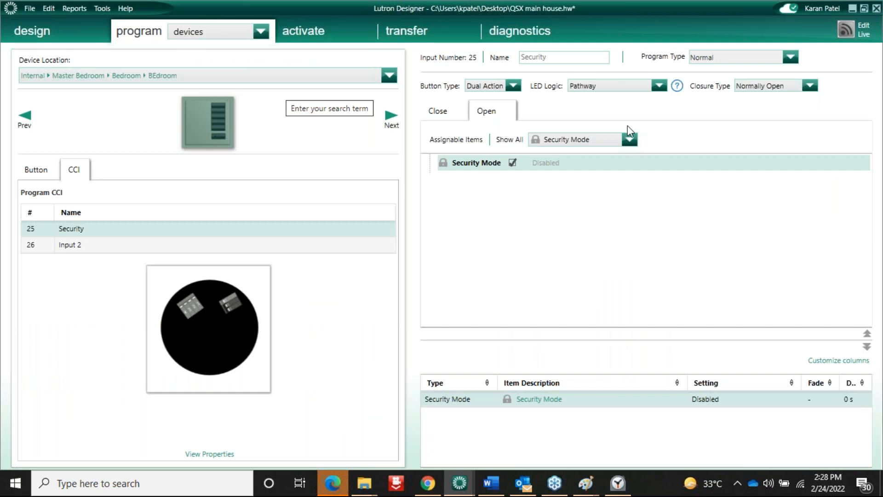
pyautogui.click(261, 32)
pyautogui.click(262, 32)
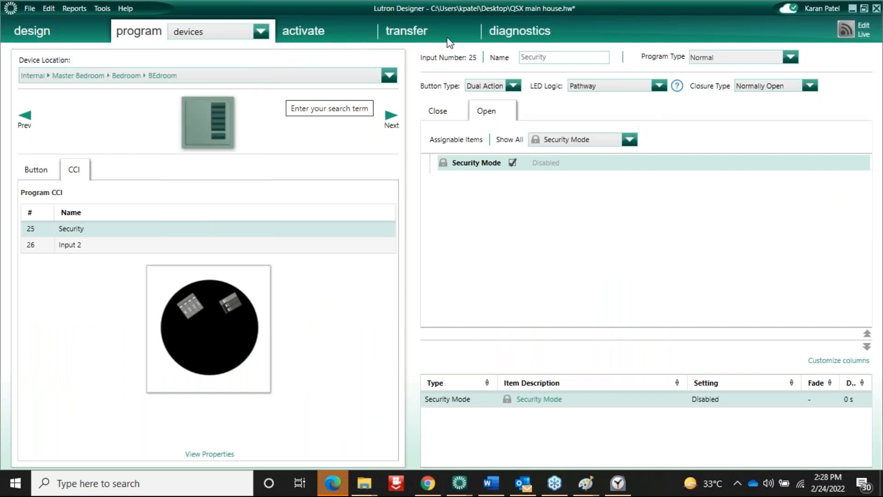
# View Identify Loads, then the Transfer page showing success with 0 failures and 8 warnings
pyautogui.click(523, 31)
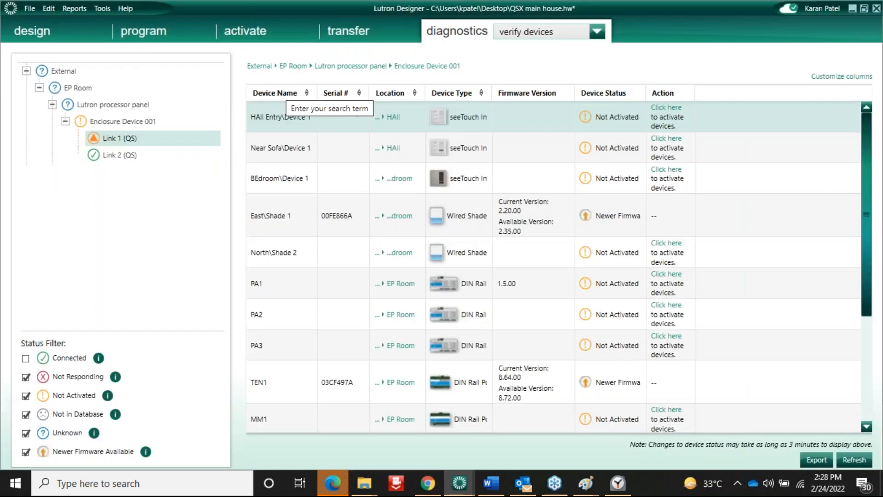
pyautogui.click(525, 32)
pyautogui.click(526, 51)
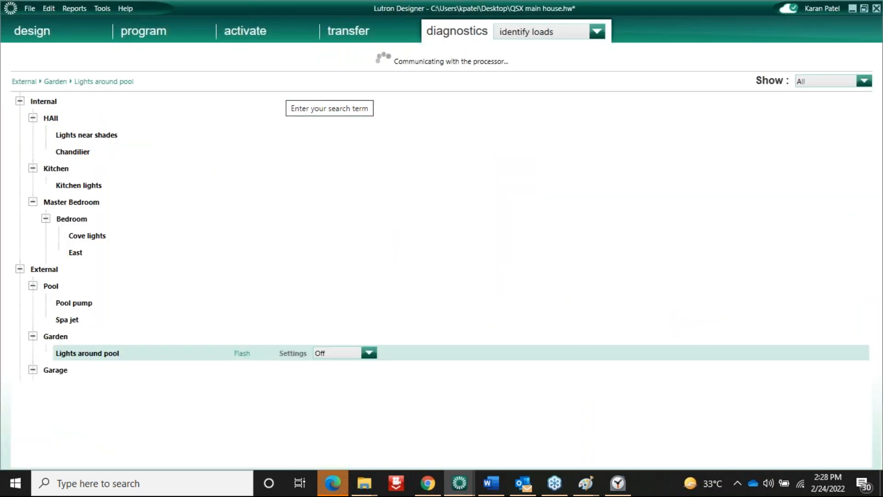
pyautogui.click(529, 36)
pyautogui.click(363, 26)
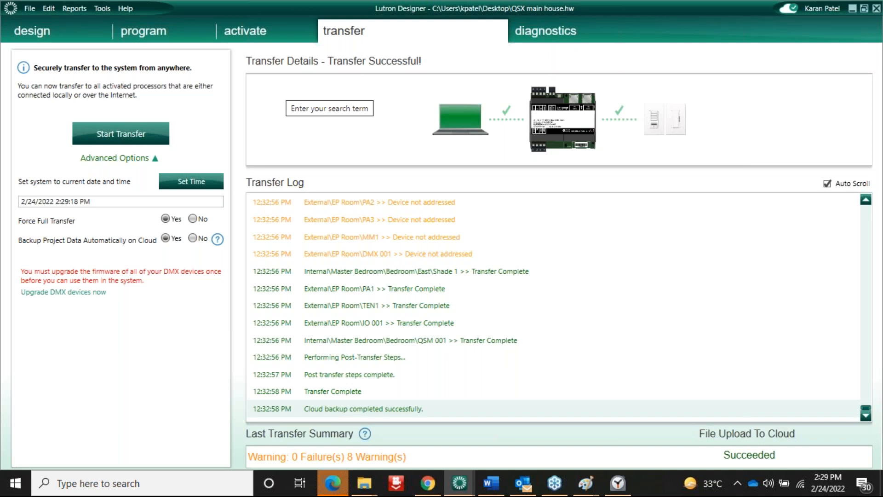
pyautogui.click(101, 8)
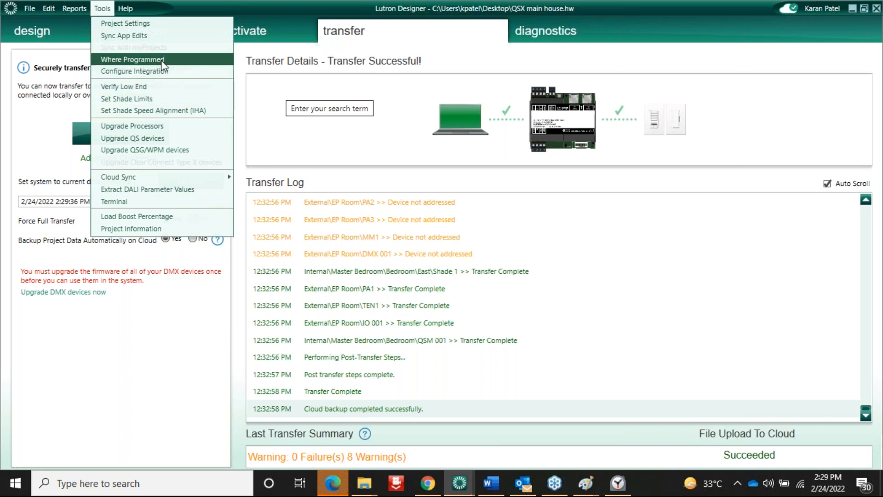
pyautogui.click(694, 213)
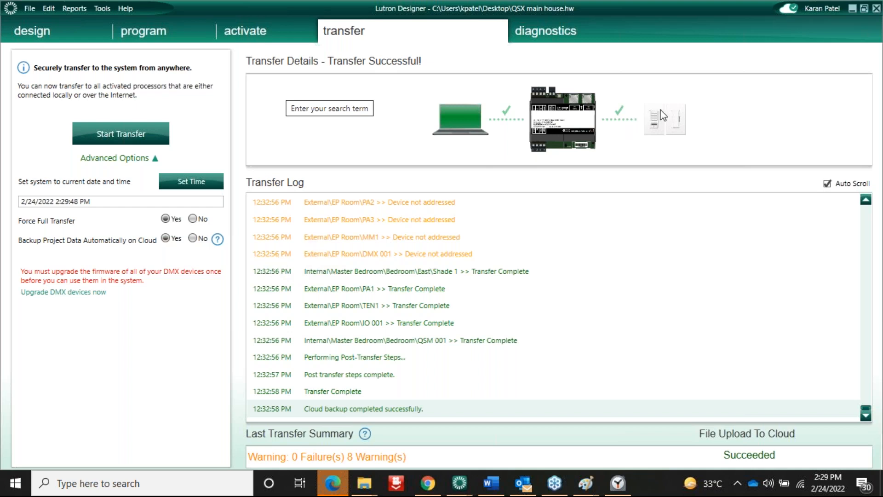
pyautogui.click(149, 34)
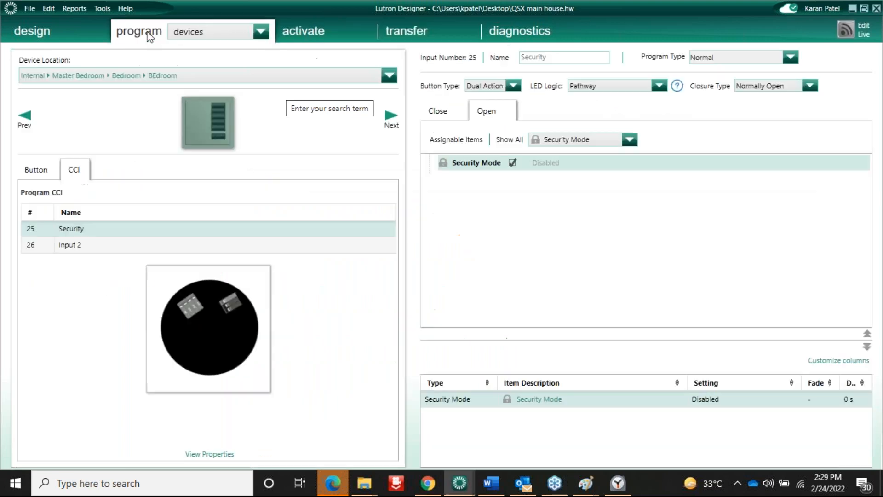
pyautogui.click(401, 30)
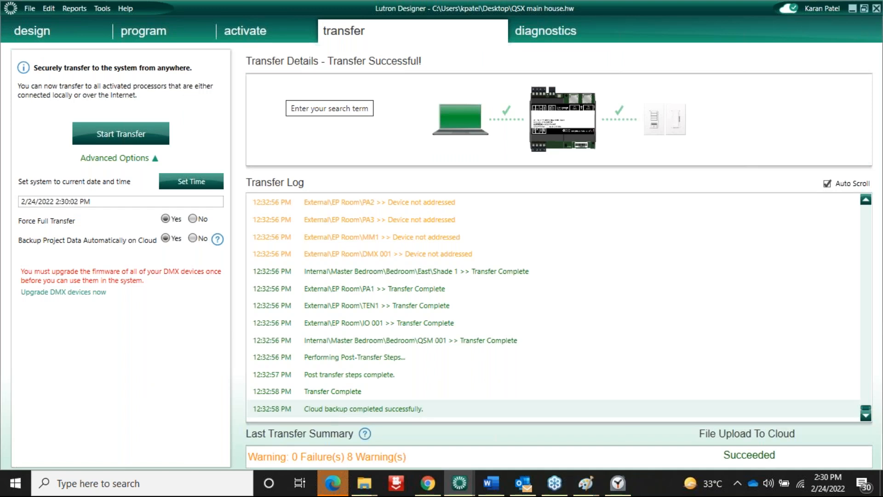
# Add 3rd Party HVAC to the equipment device toolbox strip
pyautogui.click(44, 29)
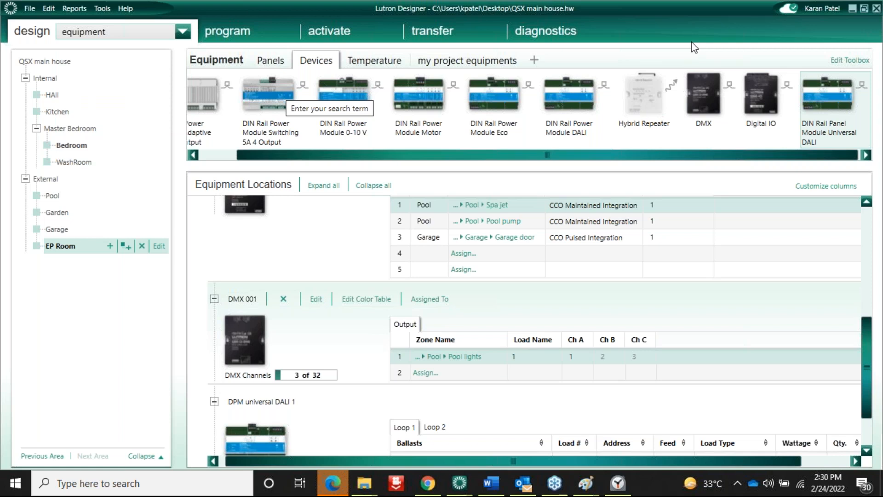
pyautogui.moveTo(849, 83)
pyautogui.click(840, 60)
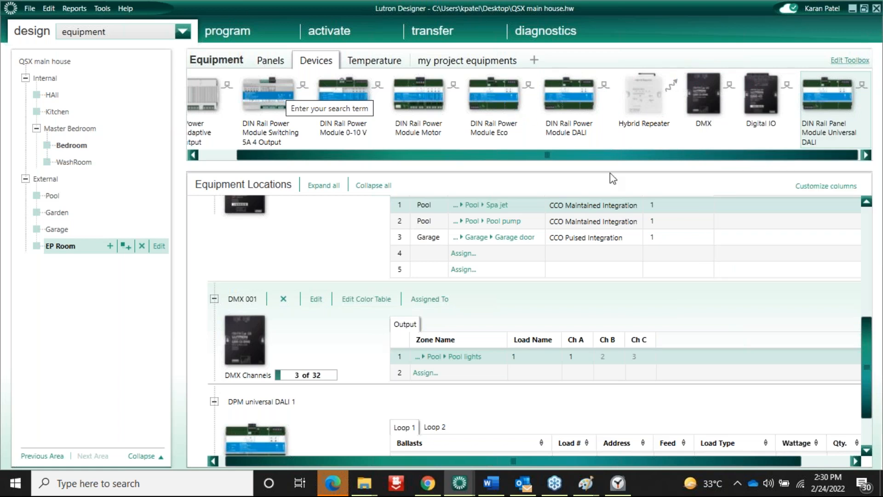
pyautogui.scroll(-5, 599, 308)
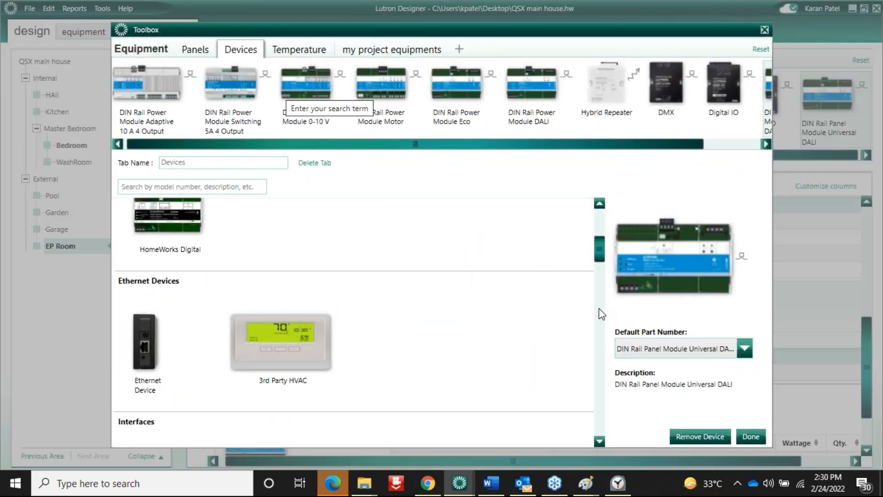
pyautogui.click(275, 368)
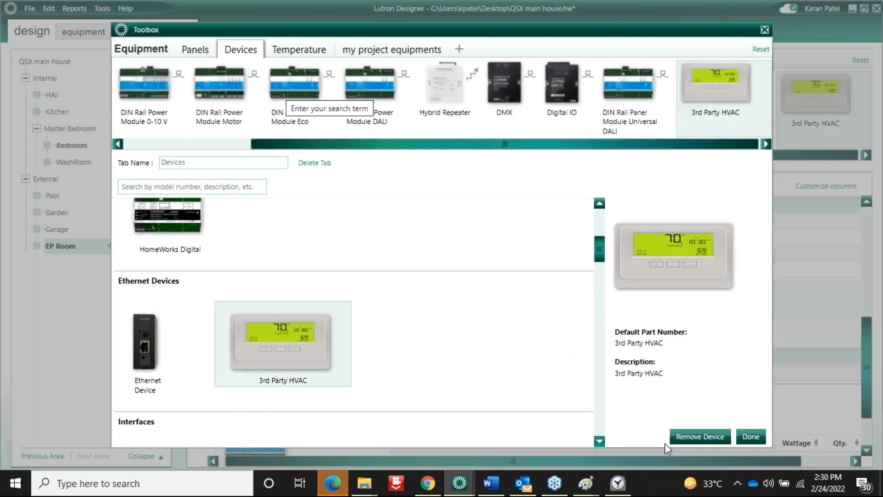
pyautogui.click(750, 437)
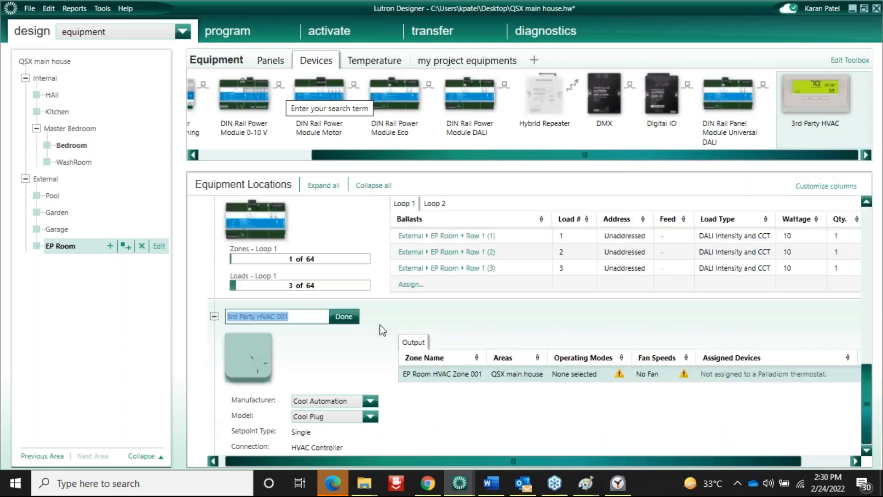
# Add 3rd Party HVAC 001 as a CoolMasterNET (0.5°C/1°F Precision) and check its port 23 settings
pyautogui.click(343, 317)
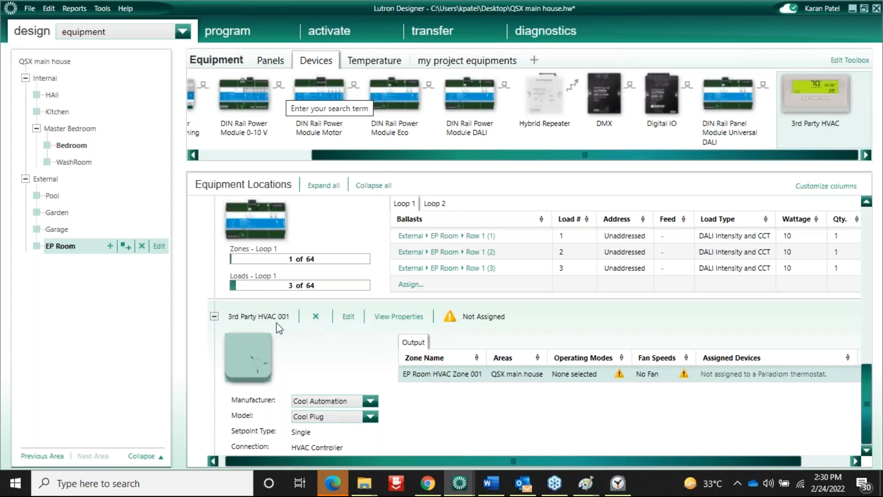
pyautogui.click(370, 417)
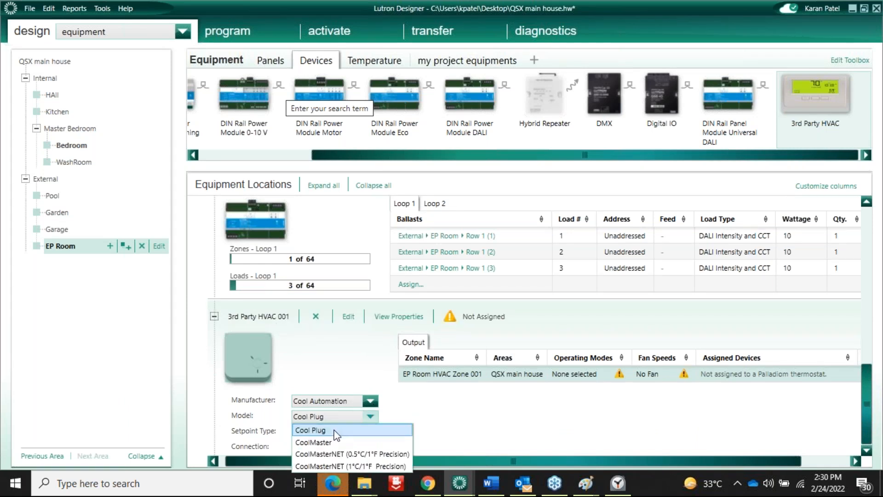
pyautogui.click(328, 454)
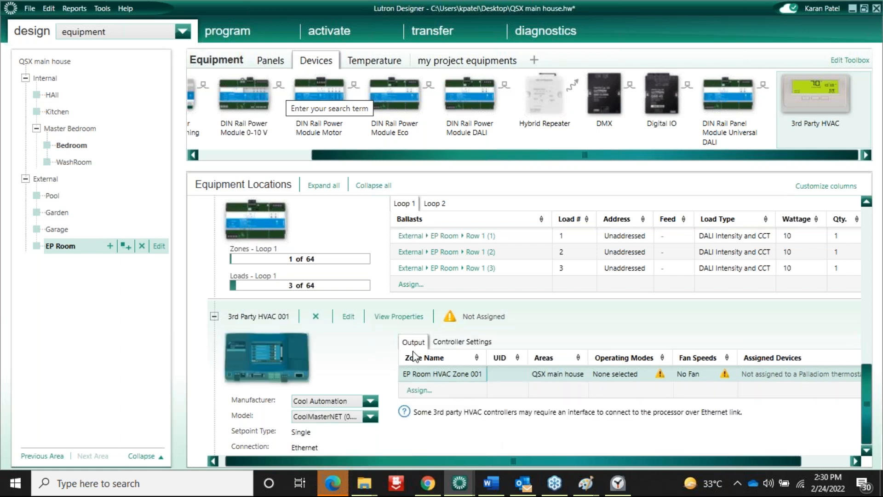
pyautogui.click(462, 343)
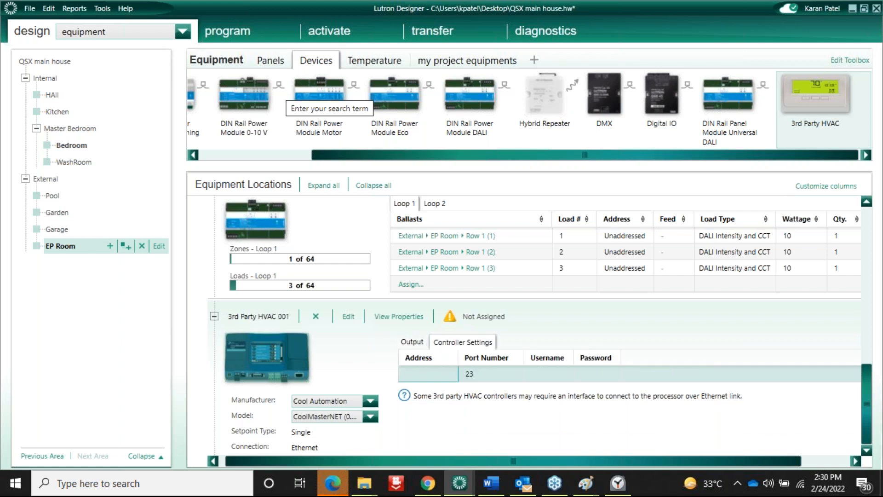
pyautogui.click(419, 343)
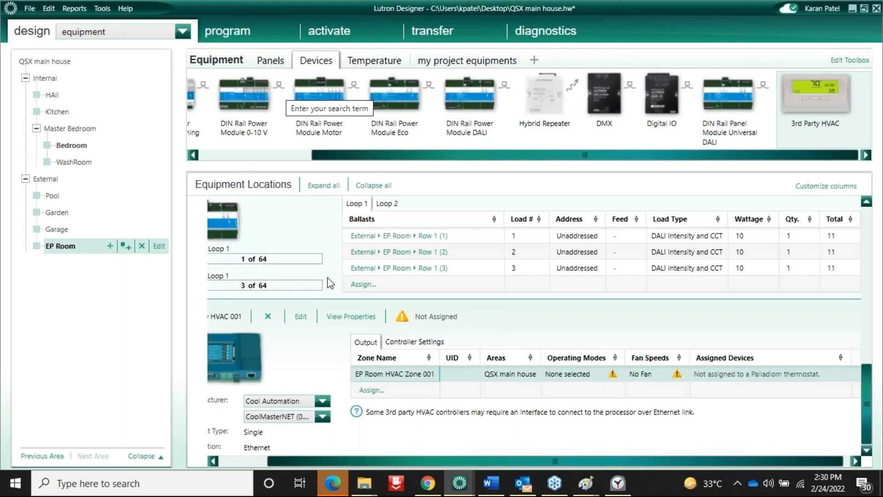
pyautogui.click(182, 31)
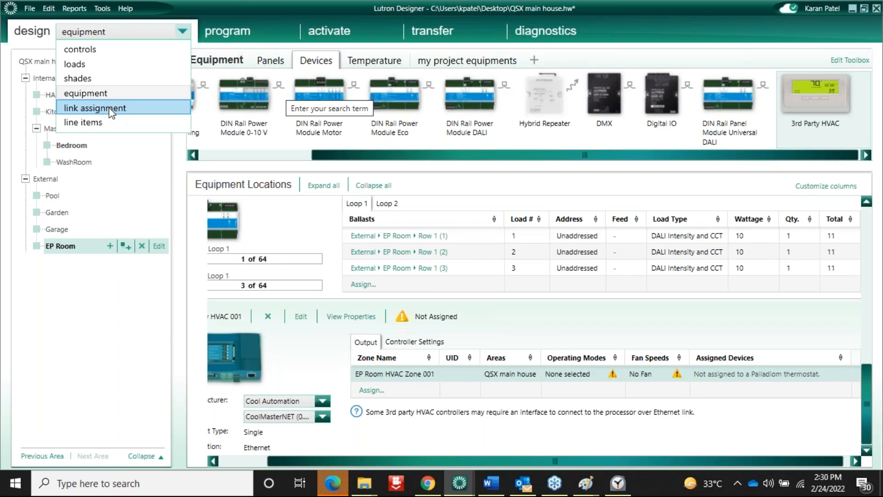
# Assign 3rd Party HVAC 001 to Enclosure Device 001's Ethernet link as a Thermostat on port 23
pyautogui.click(110, 109)
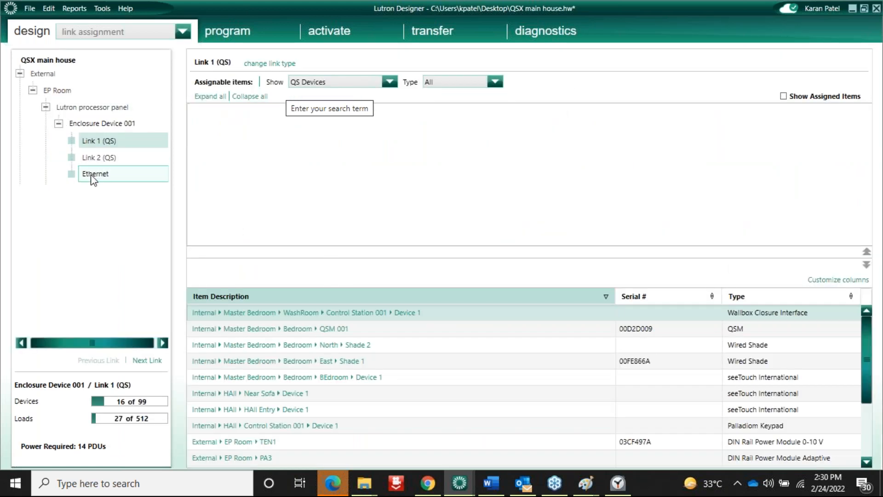
pyautogui.click(94, 179)
pyautogui.click(263, 112)
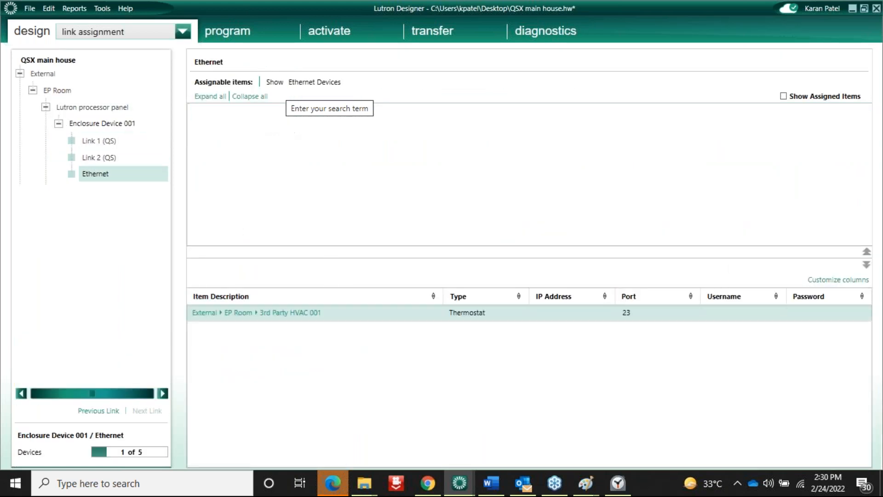
pyautogui.click(178, 33)
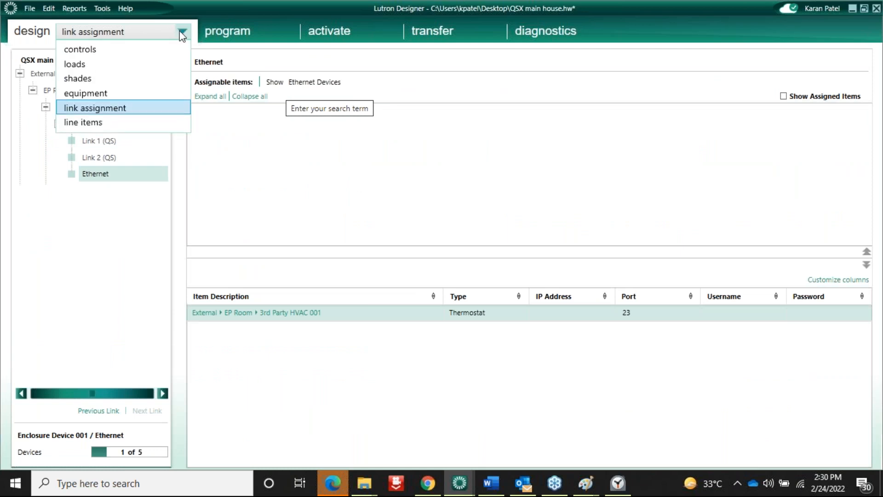
# View EP Room HVAC Zone 001's Weekends and Weekdays thermostat schedules, then return to device programming
pyautogui.click(89, 92)
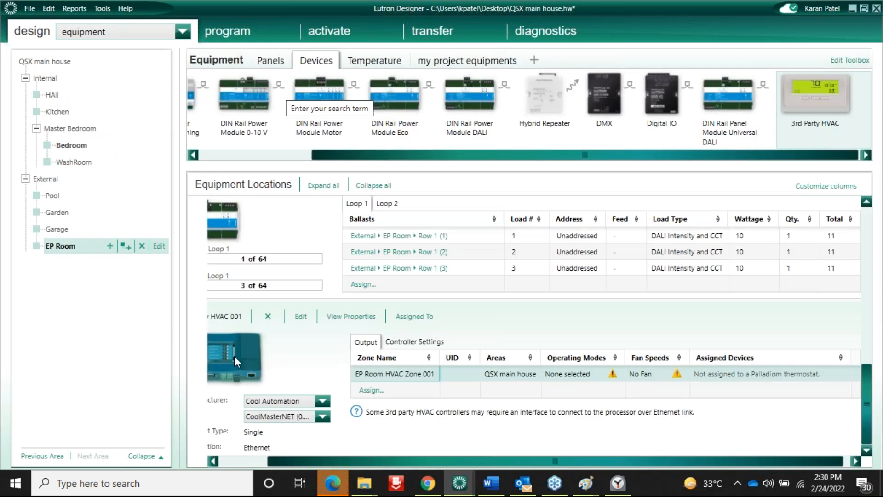
pyautogui.click(229, 464)
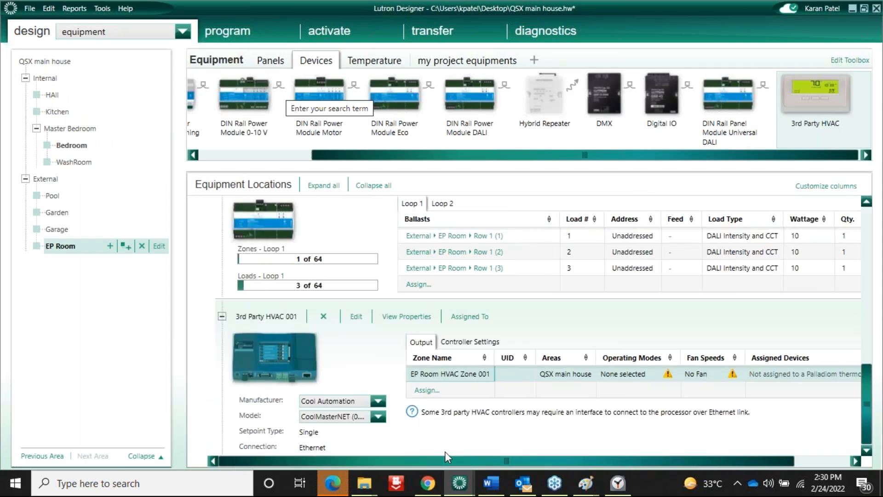
pyautogui.click(231, 39)
pyautogui.moveTo(211, 31)
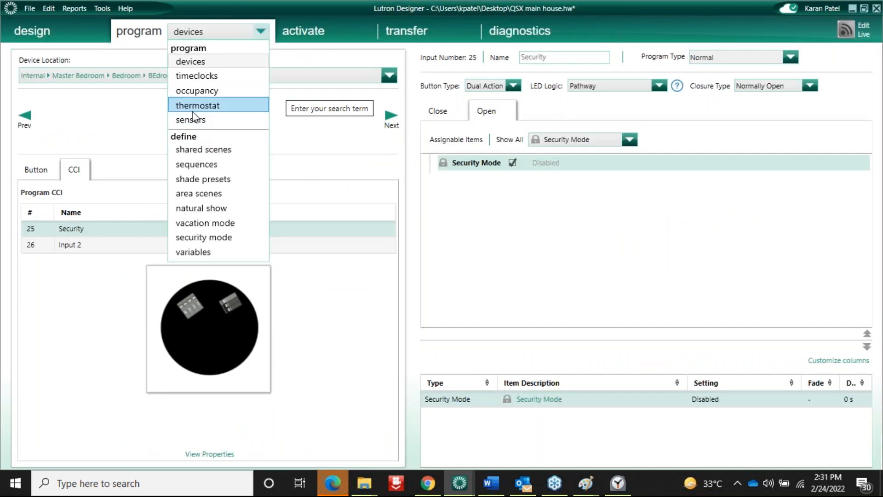
pyautogui.click(204, 238)
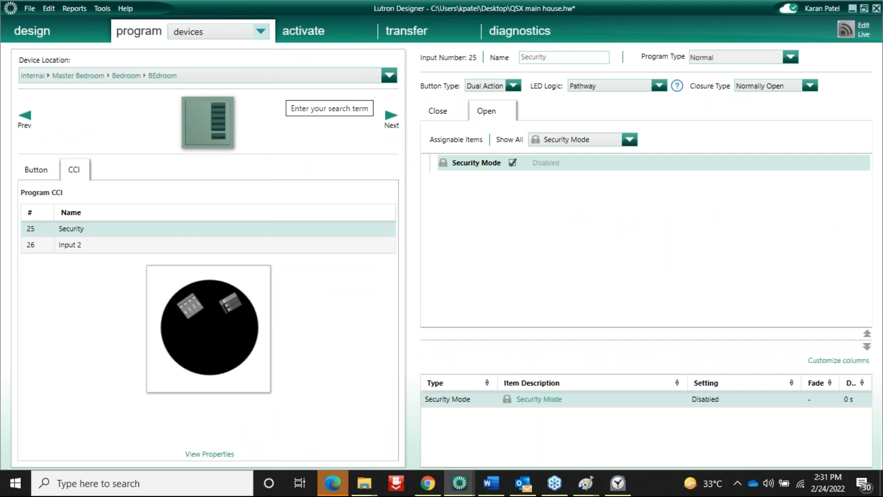
pyautogui.click(246, 33)
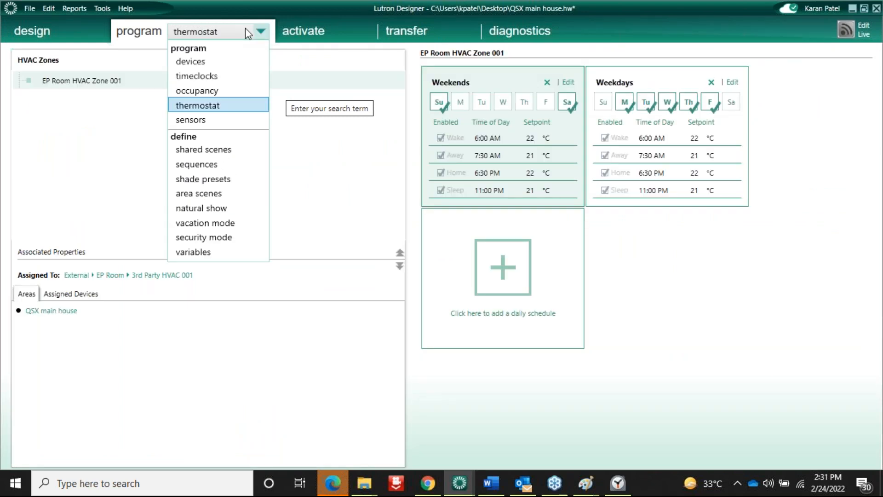
pyautogui.click(194, 62)
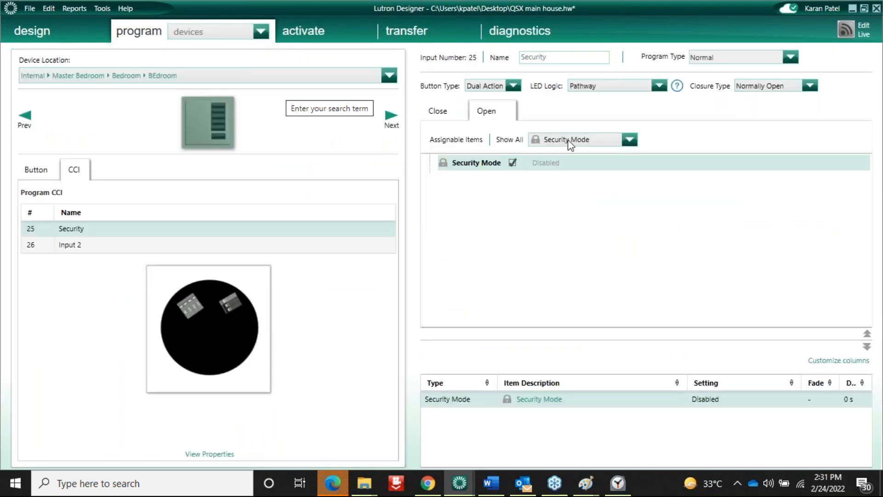
# Point the Security input's Open action at External > EP Room HVAC Zone 001, replacing Security Mode
pyautogui.click(570, 143)
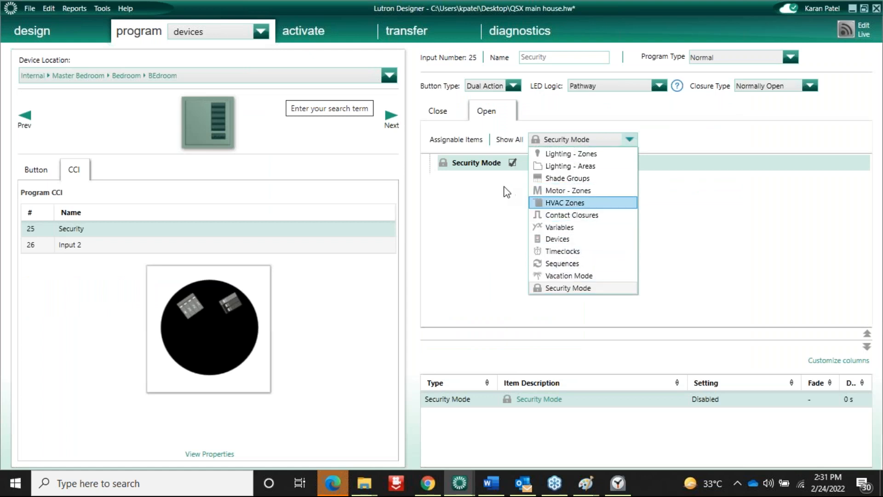
pyautogui.click(570, 206)
pyautogui.click(693, 140)
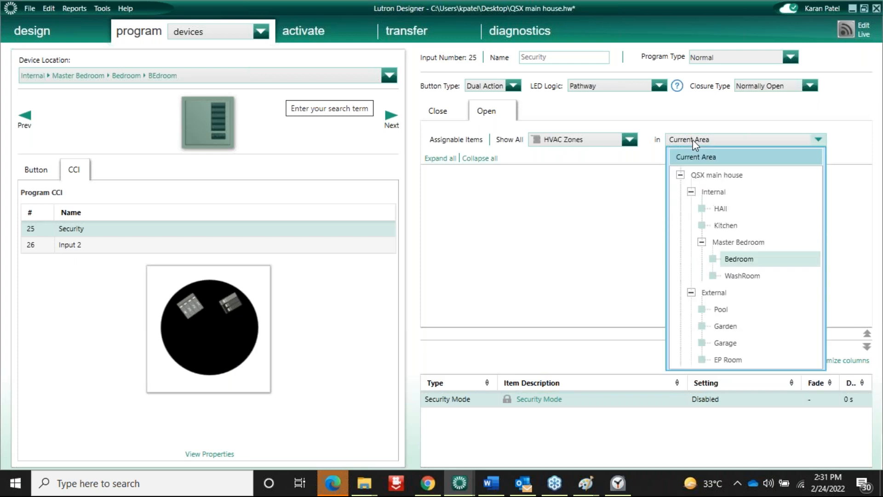
pyautogui.click(718, 174)
pyautogui.click(443, 190)
pyautogui.click(456, 207)
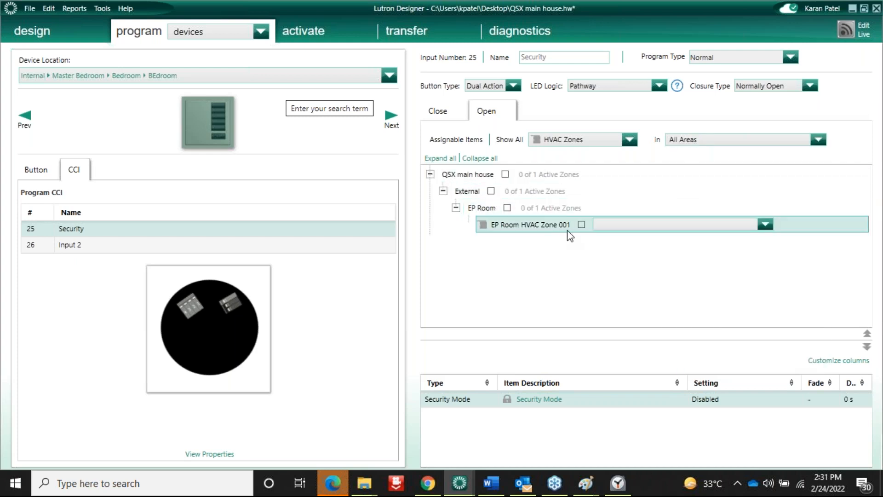
pyautogui.click(581, 225)
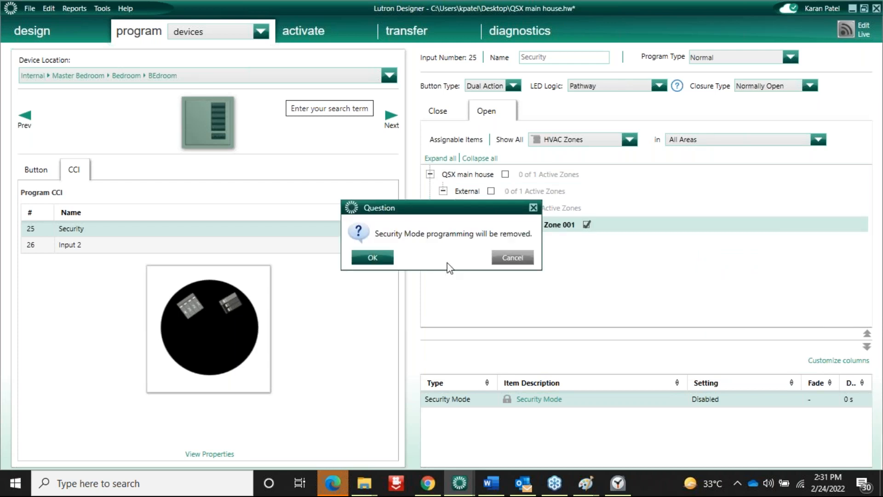
pyautogui.click(373, 256)
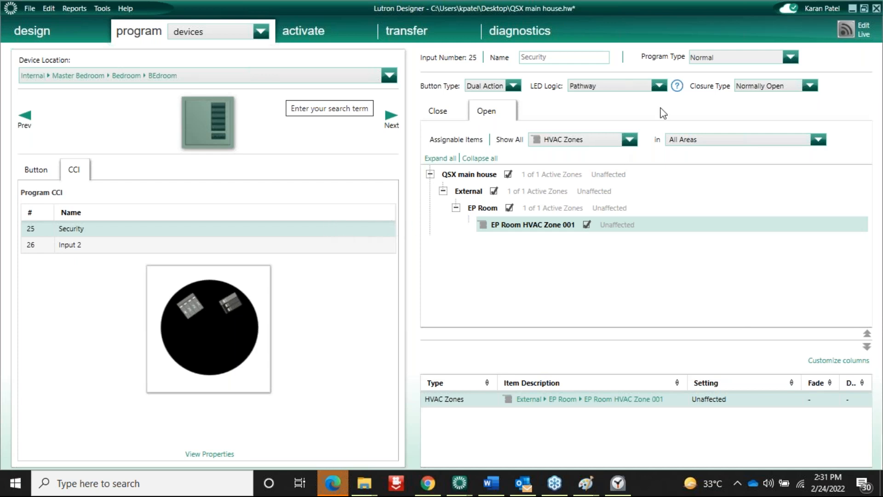
pyautogui.click(234, 36)
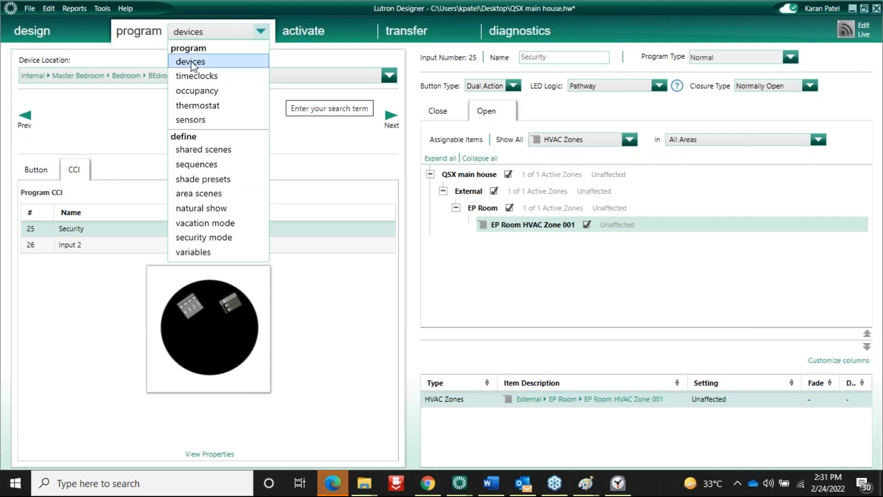
# Enter 192.168.1.67 as the Controller Settings address of 3rd Party HVAC 001, alongside port 23
pyautogui.click(191, 62)
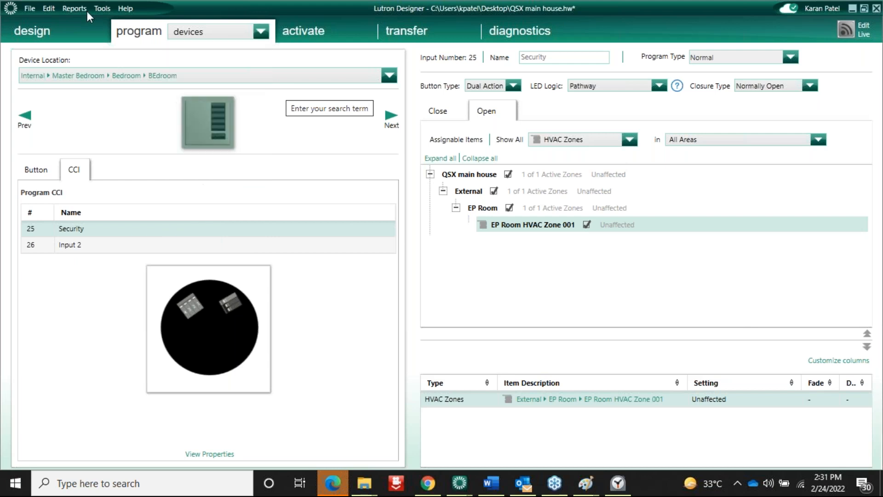
pyautogui.click(33, 32)
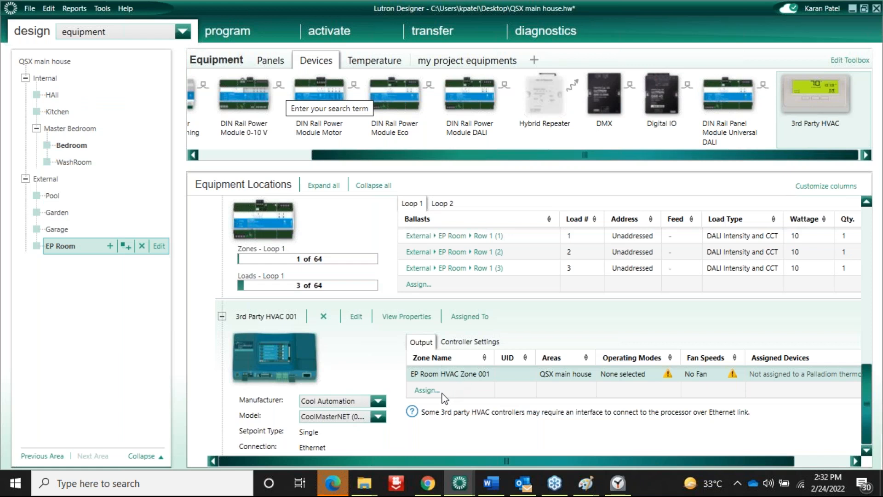
pyautogui.click(474, 342)
pyautogui.click(425, 374)
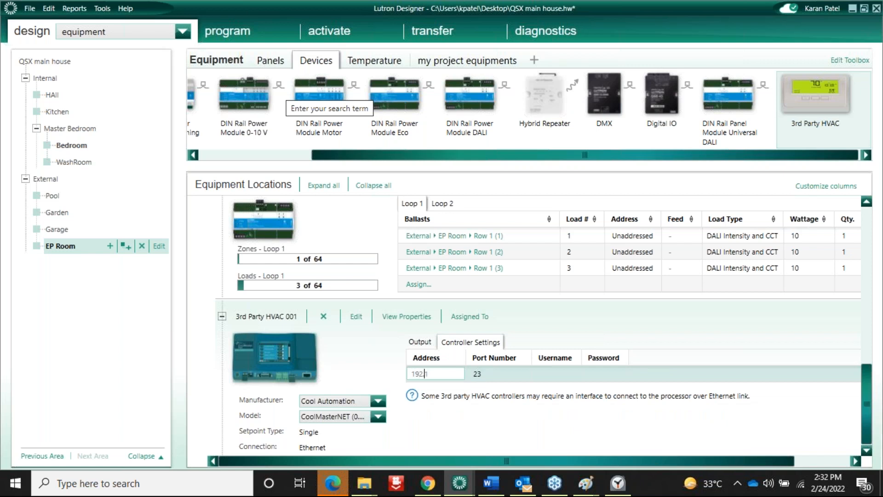
pyautogui.write('192.168.1')
pyautogui.click(489, 377)
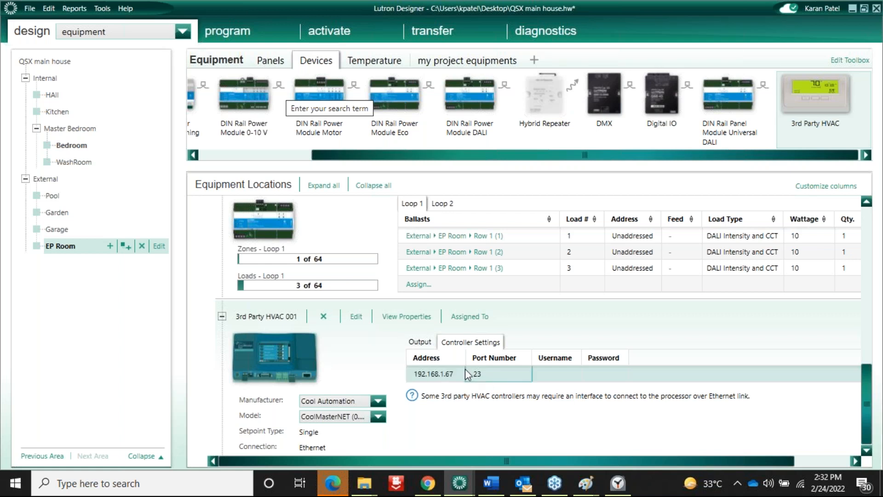
pyautogui.click(420, 343)
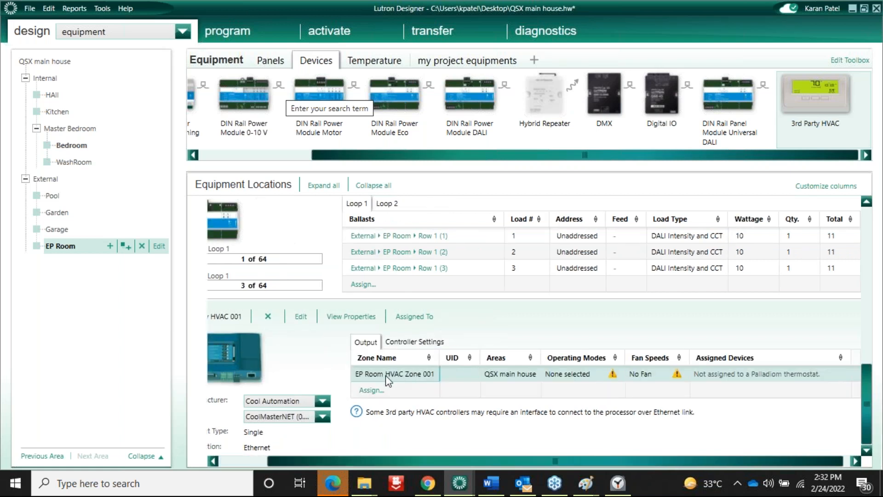
# Give EP Room HVAC Zone 001 UID 101 with Cool and Fan operating modes
pyautogui.click(456, 371)
pyautogui.click(498, 371)
pyautogui.click(565, 373)
pyautogui.click(579, 375)
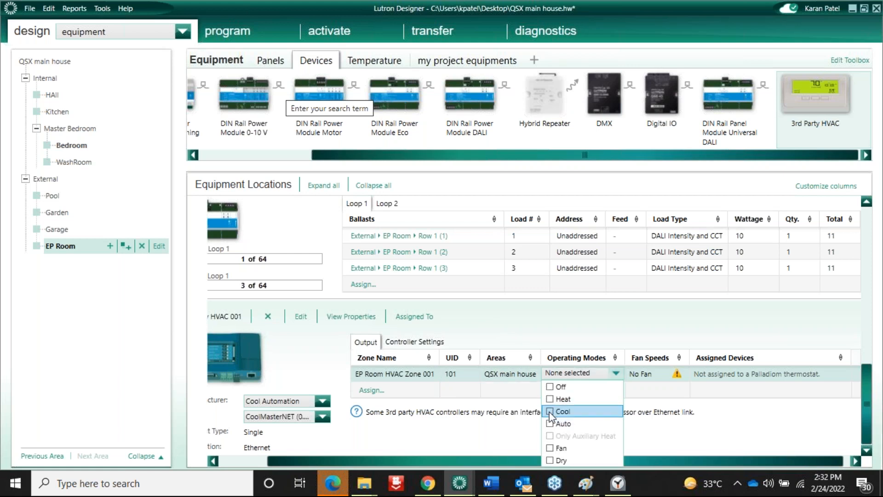
pyautogui.click(550, 411)
pyautogui.click(550, 447)
pyautogui.click(500, 443)
# Enable Top, Low and Medium fan speeds for the zone
pyautogui.click(636, 375)
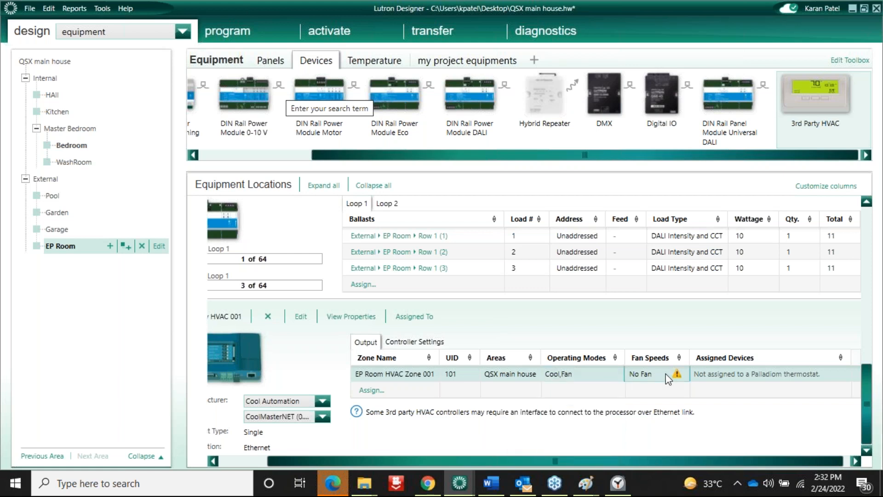
pyautogui.click(637, 375)
pyautogui.click(632, 386)
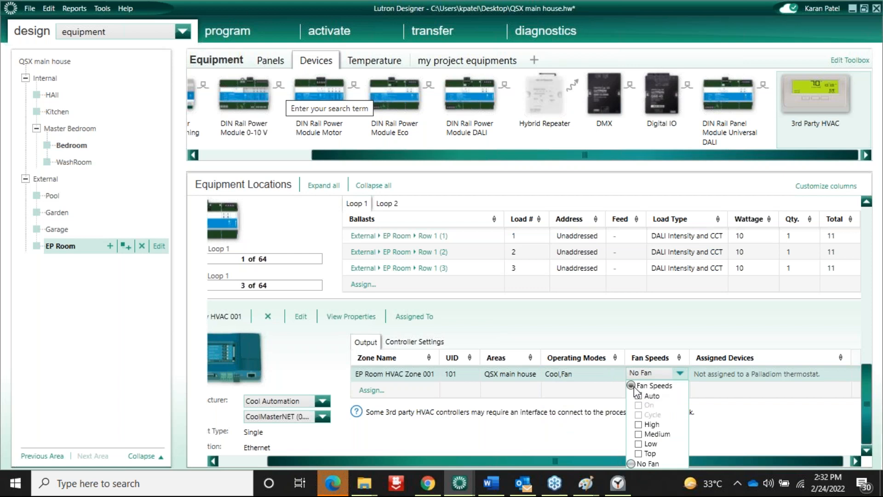
pyautogui.click(639, 453)
pyautogui.click(642, 445)
pyautogui.click(639, 434)
pyautogui.click(720, 433)
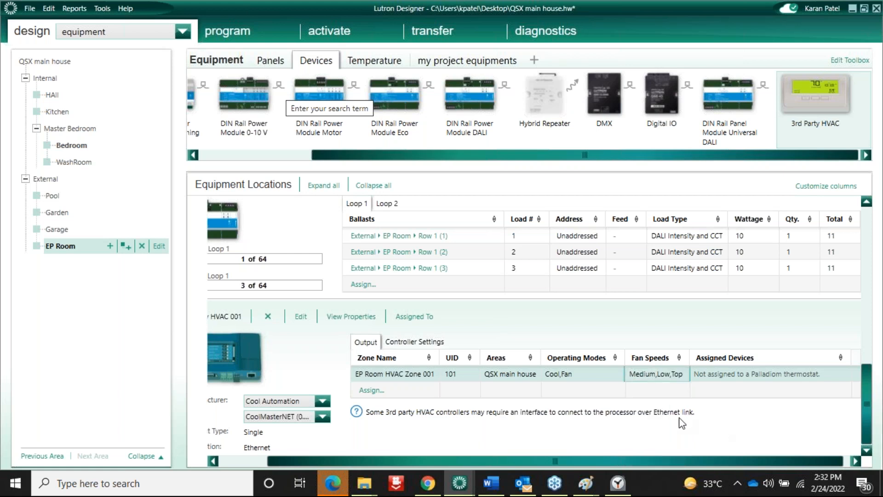
pyautogui.click(79, 32)
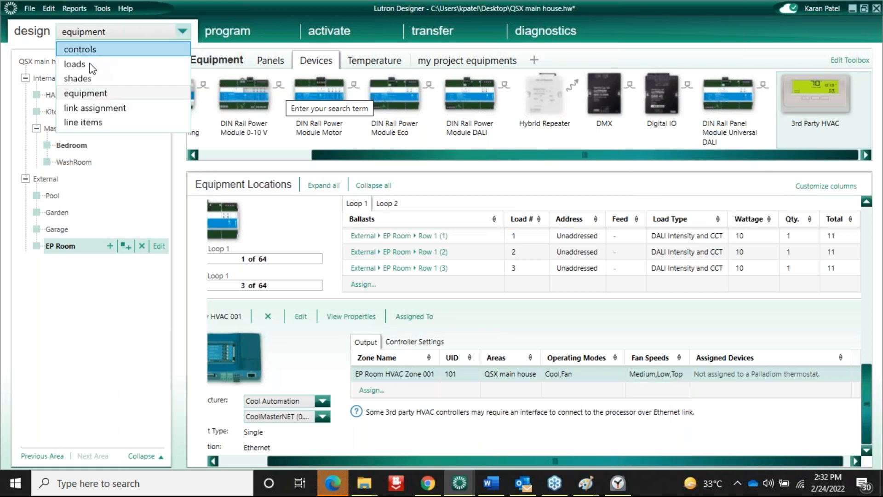
# In the controls view, add the HWQS Palladiom Thermostat from the Thermostat - QS catalogue to the toolbox
pyautogui.click(81, 49)
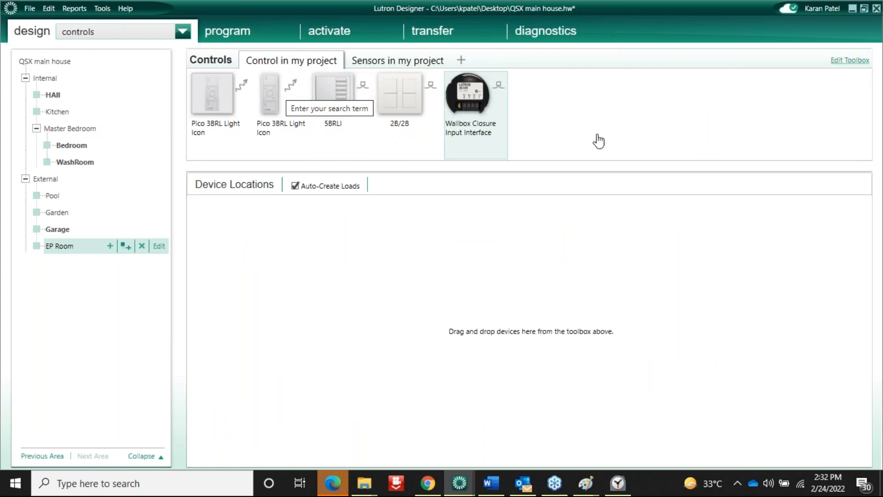
pyautogui.click(850, 60)
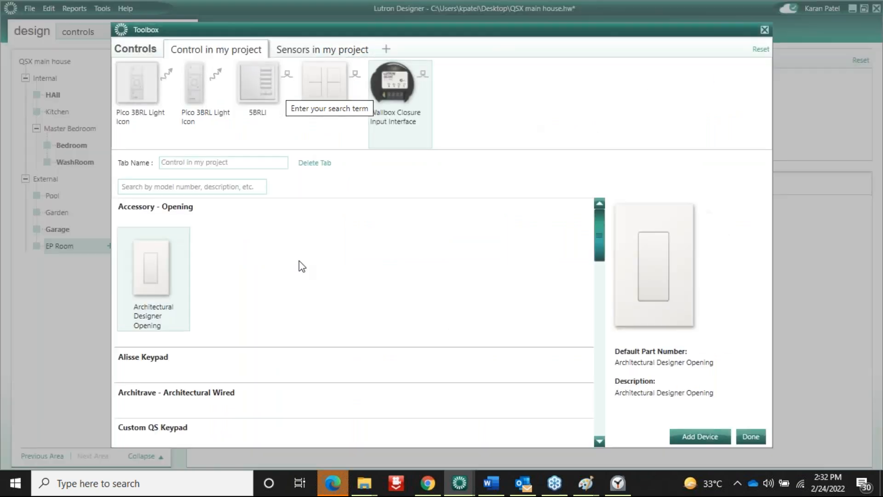
pyautogui.click(601, 375)
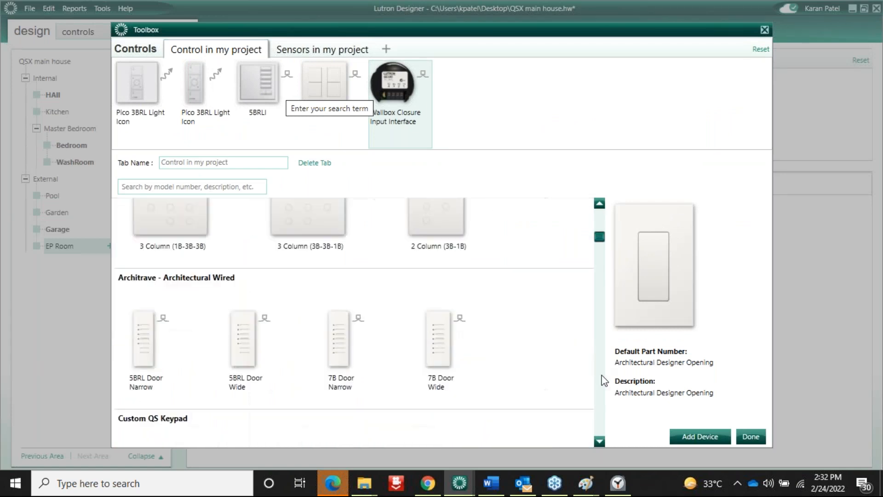
pyautogui.click(602, 376)
pyautogui.click(602, 376)
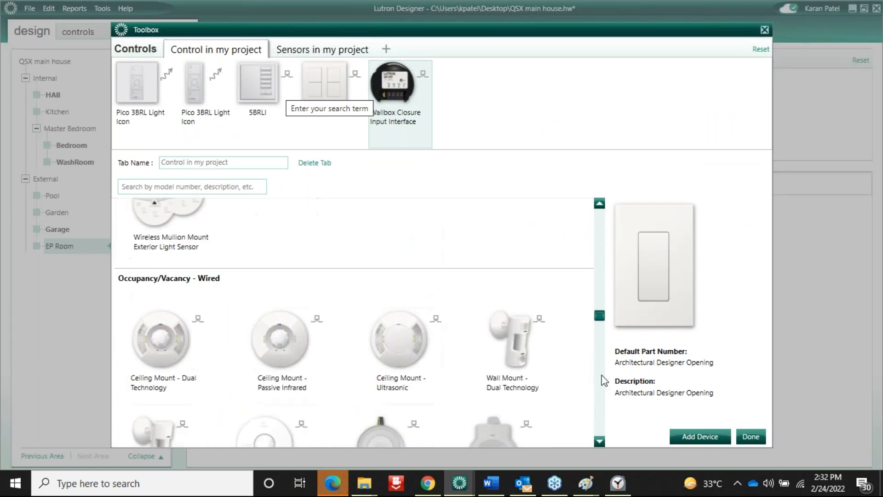
pyautogui.click(601, 424)
pyautogui.click(601, 423)
pyautogui.click(602, 423)
pyautogui.click(602, 423)
pyautogui.click(601, 423)
pyautogui.click(601, 423)
pyautogui.click(602, 423)
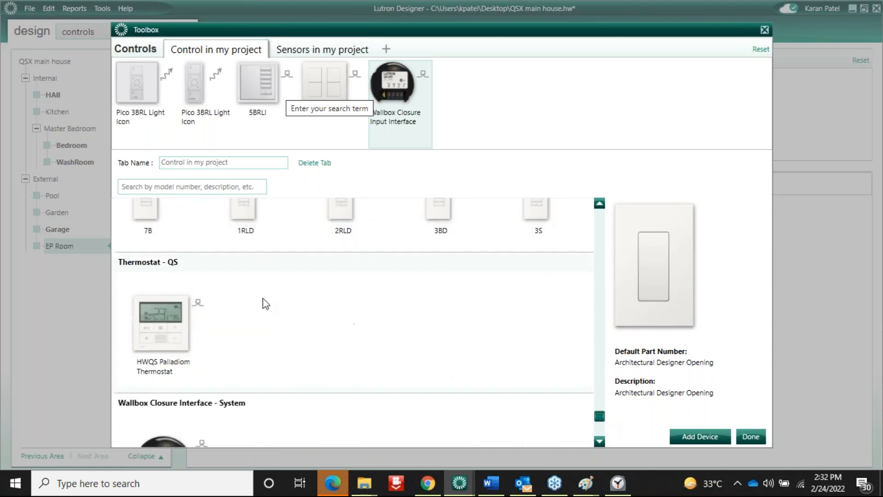
pyautogui.doubleClick(175, 310)
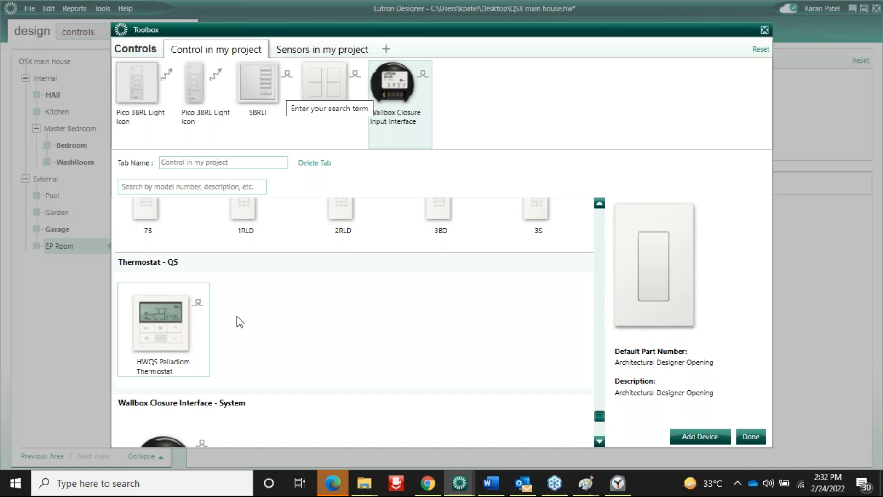
pyautogui.click(750, 436)
pyautogui.moveTo(521, 85)
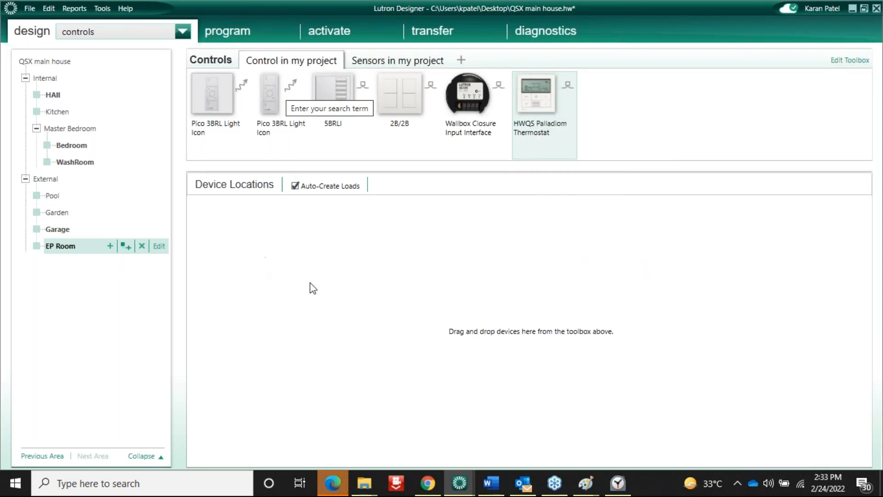
# Add Thermostat 1 to EP Room and assign EP Room HVAC Zone 001 as its remote zone
pyautogui.click(396, 212)
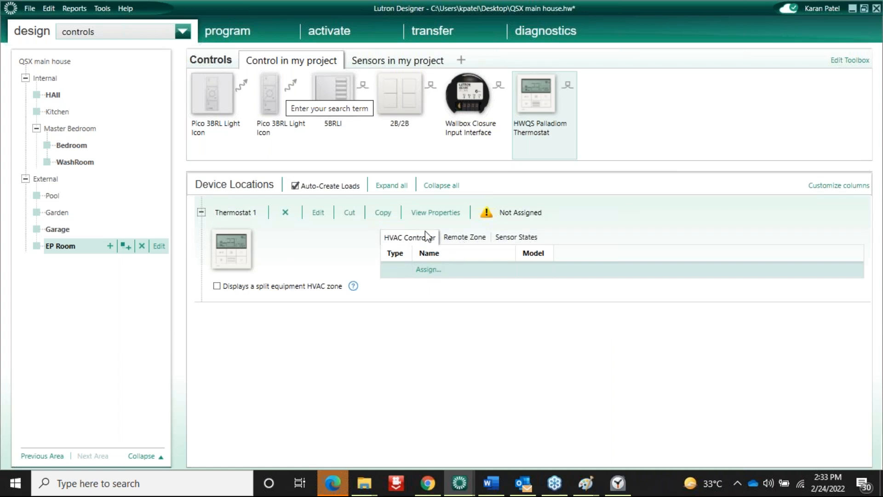
pyautogui.click(457, 239)
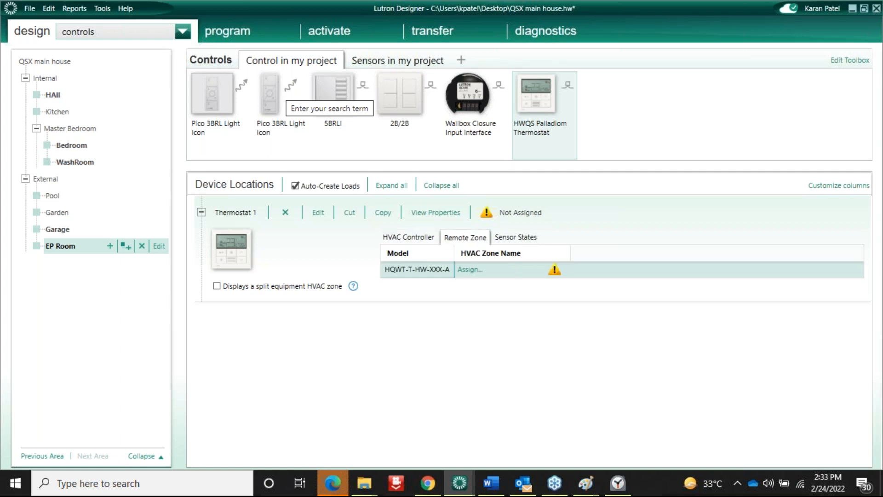
pyautogui.click(466, 270)
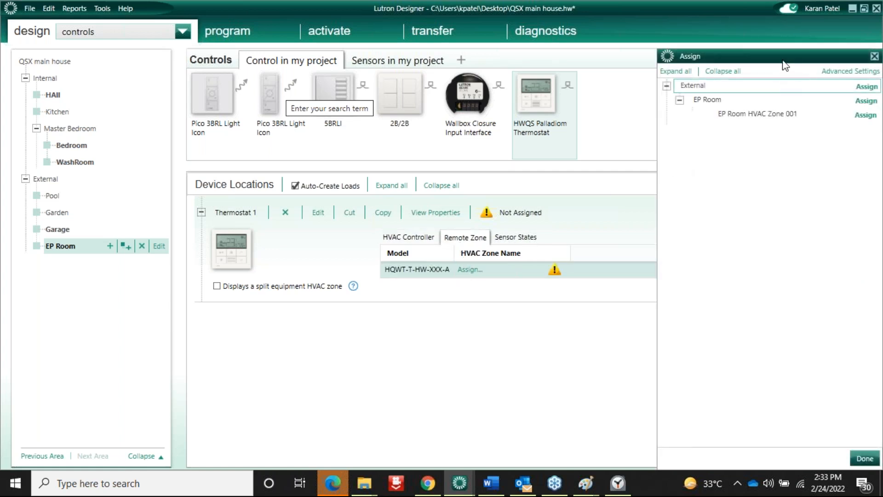
pyautogui.moveTo(783, 61); pyautogui.dragTo(593, 92)
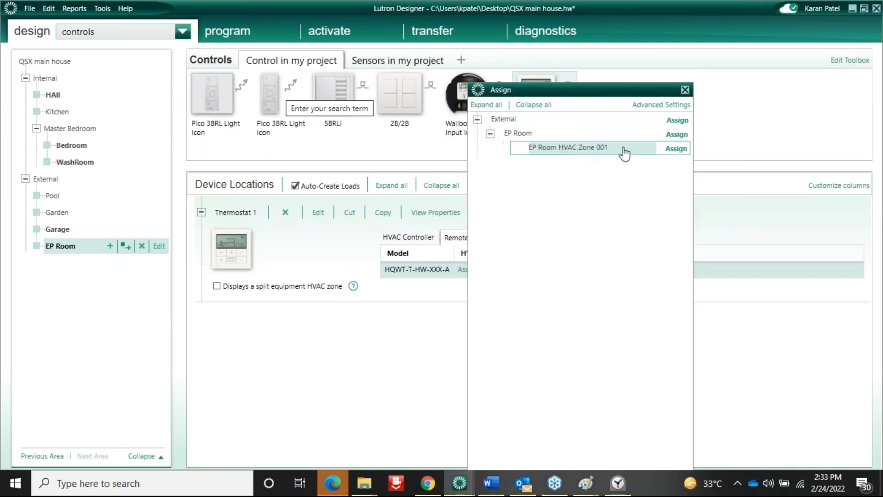
pyautogui.click(676, 148)
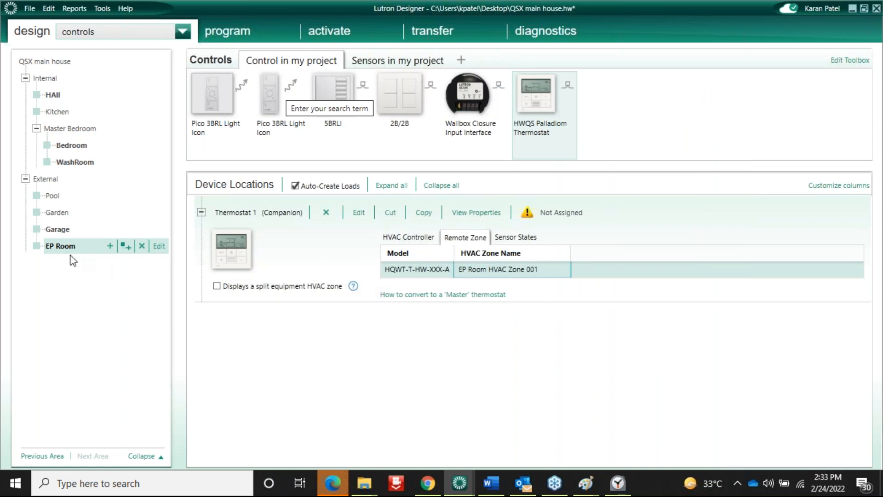
pyautogui.moveTo(226, 253)
# Switch to the loads view and open the HVAC Zones list for the HAll area, which is empty
pyautogui.click(118, 34)
pyautogui.click(75, 61)
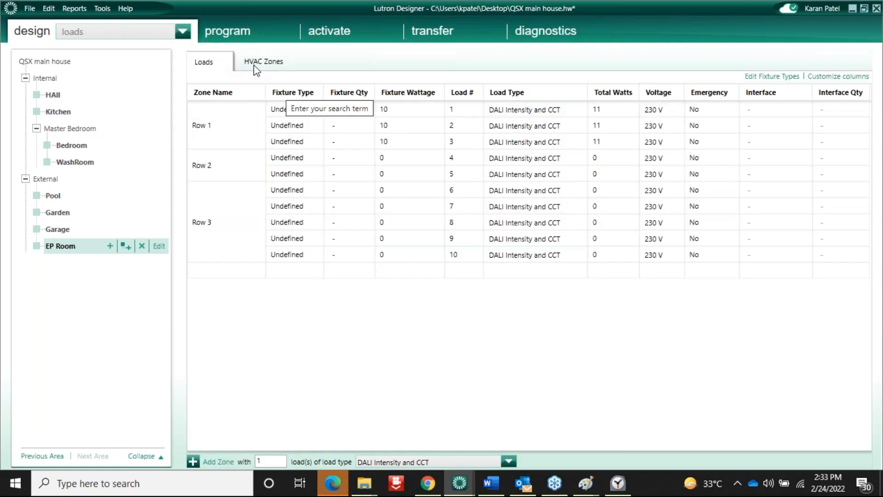
pyautogui.click(256, 69)
pyautogui.click(203, 124)
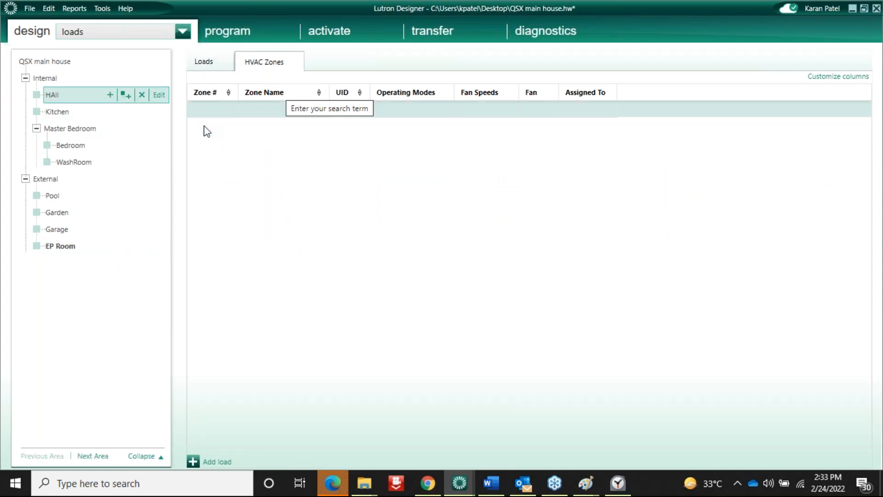
pyautogui.click(203, 110)
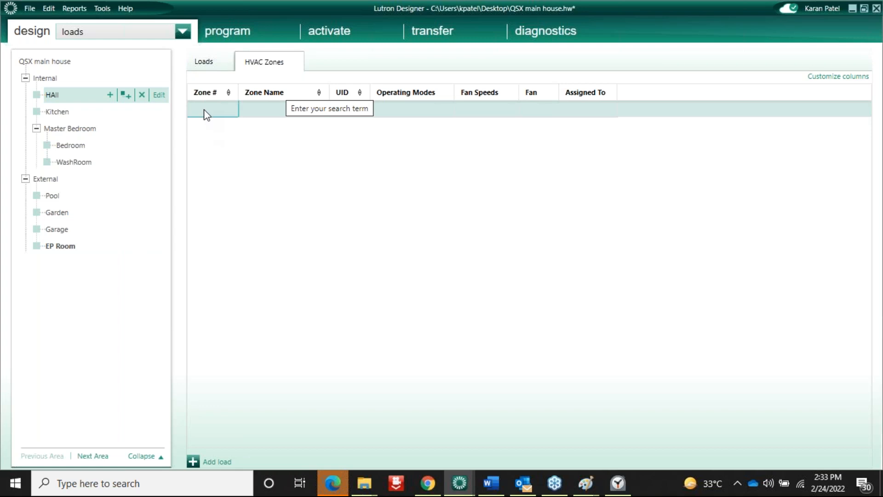
# Switch to the equipment view, then return to device programming on the Bedroom CCI Security input
pyautogui.click(122, 34)
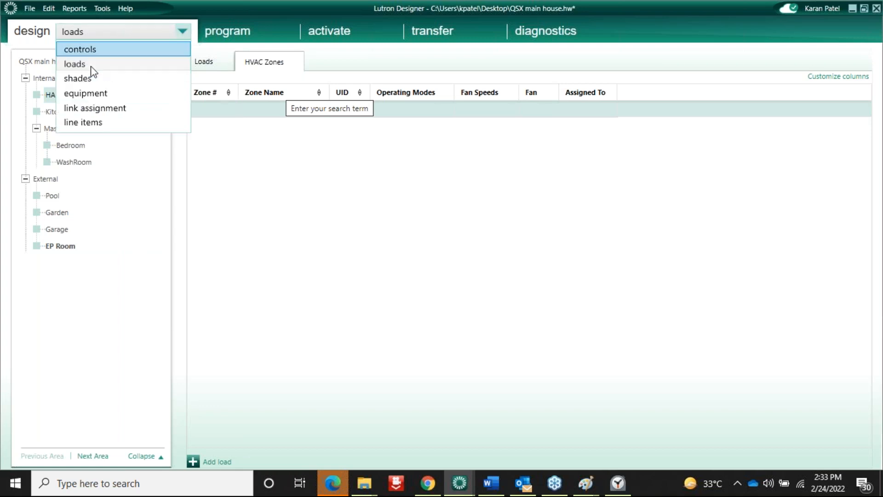
pyautogui.click(73, 95)
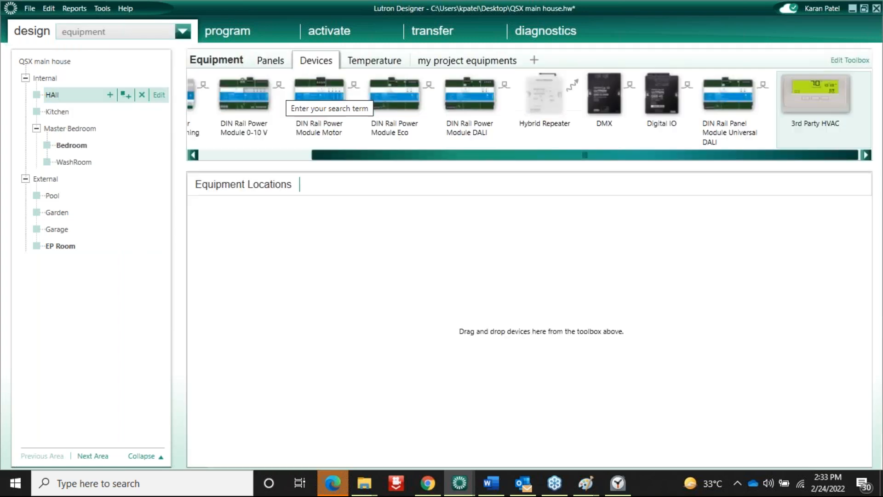
pyautogui.click(81, 36)
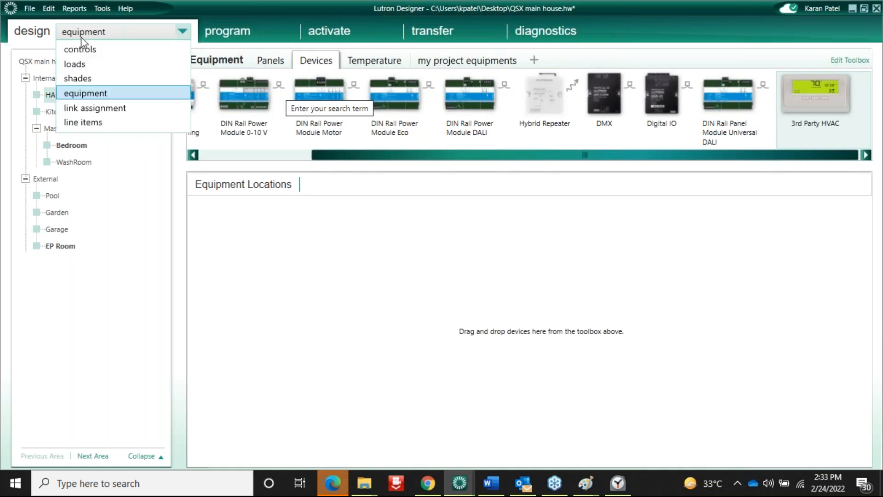
pyautogui.click(560, 240)
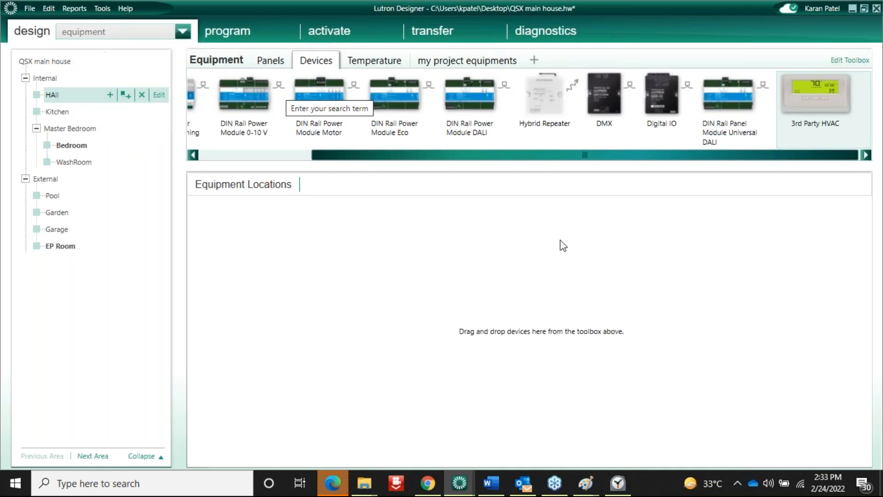
pyautogui.click(873, 221)
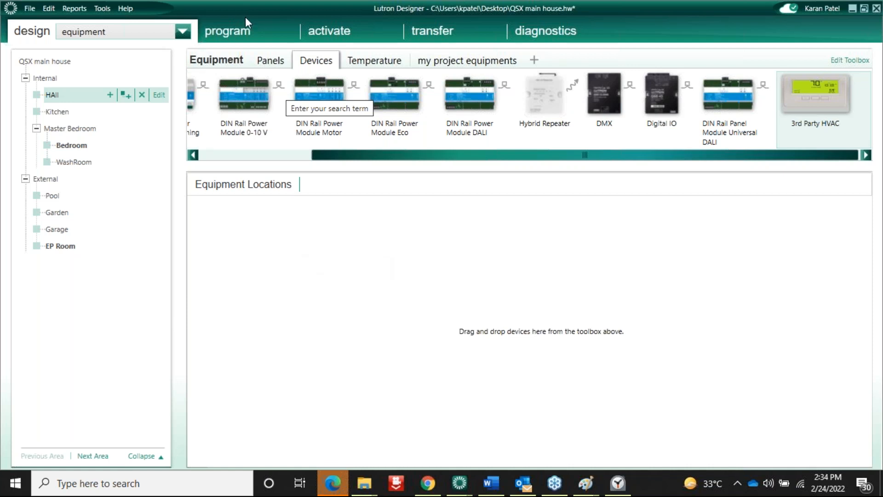
pyautogui.click(228, 31)
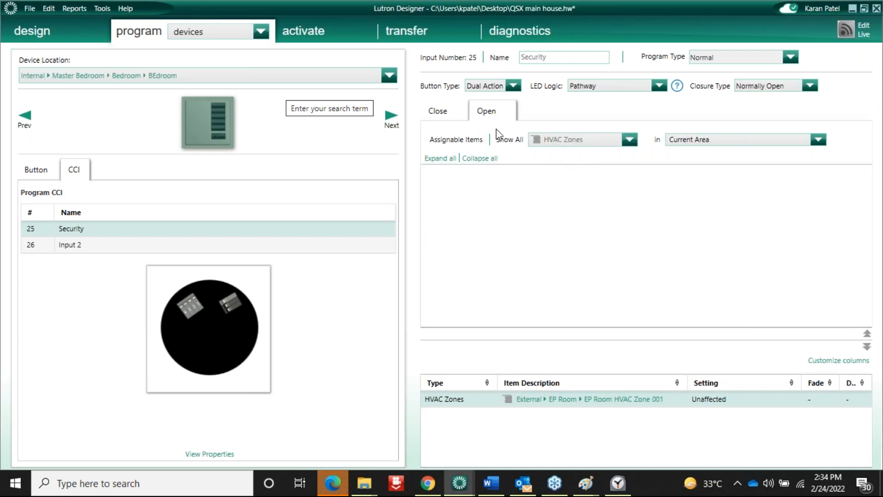
# On the Security input's Close tab, filter to External > EP Room and leave HVAC Zone 001 Unaffected
pyautogui.click(449, 111)
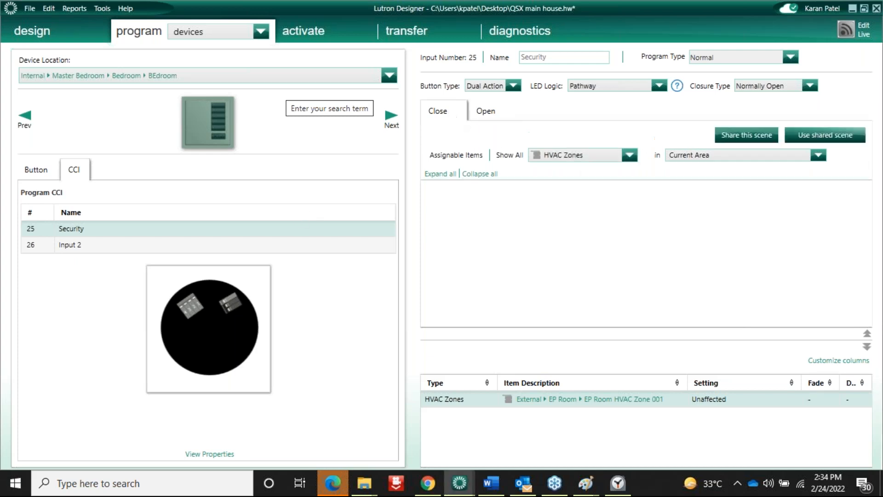
pyautogui.click(685, 157)
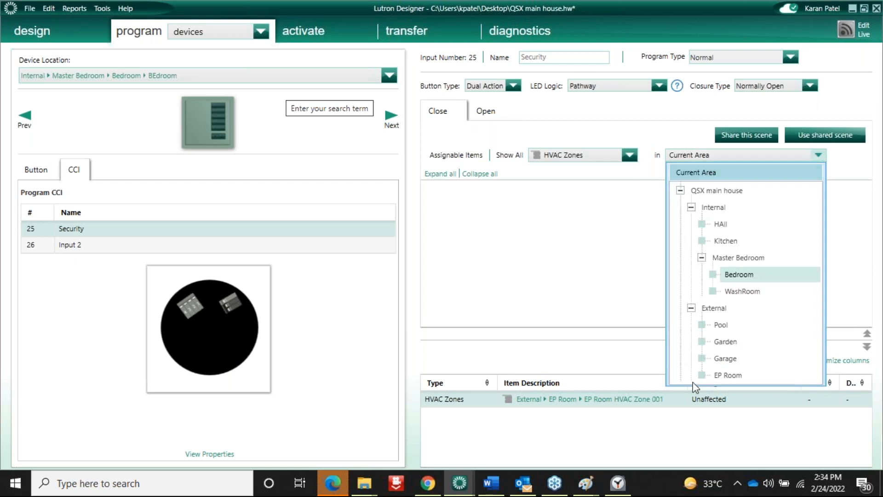
pyautogui.click(727, 376)
pyautogui.click(590, 211)
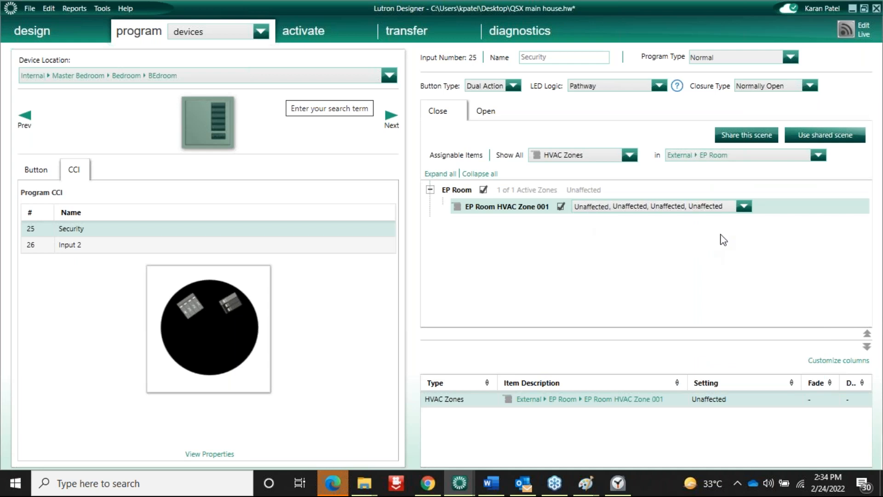
pyautogui.click(744, 207)
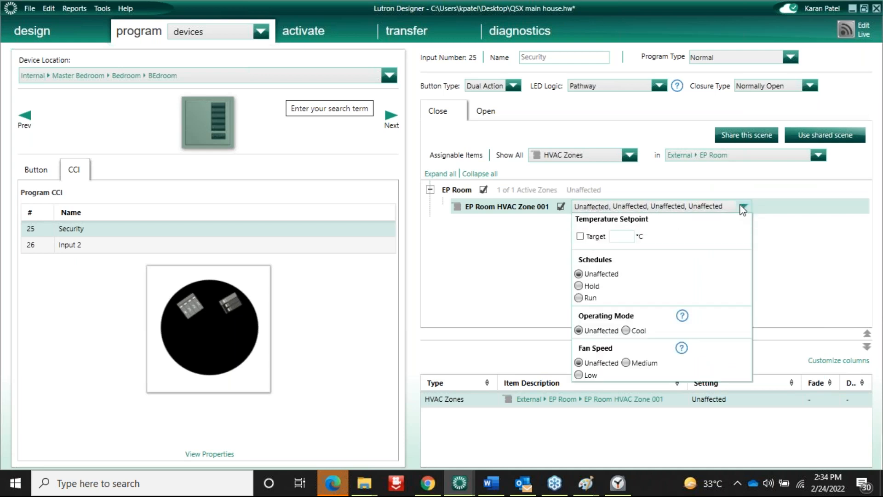
pyautogui.click(476, 276)
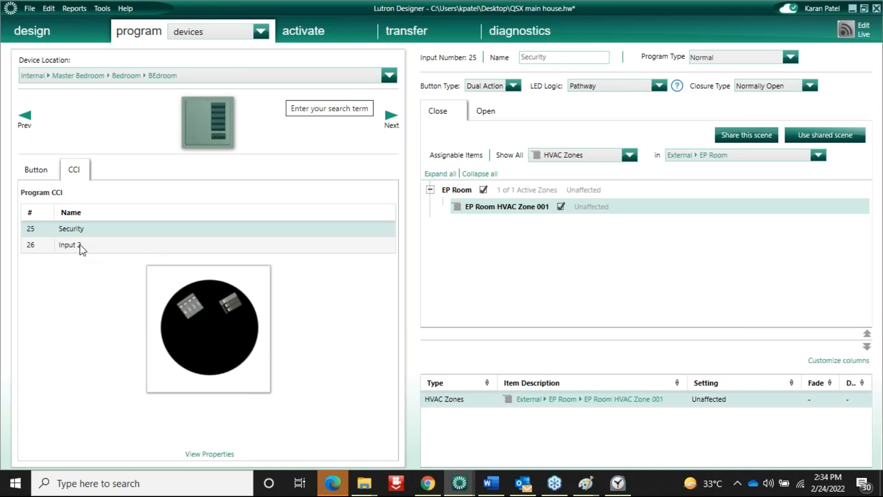
# Rename Bedroom CCI input 26 from 'Input 2' to 'balcony'
pyautogui.doubleClick(81, 249)
pyautogui.press('BackSpace')
pyautogui.press('BackSpace')
pyautogui.press('BackSpace')
pyautogui.press('BackSpace')
pyautogui.press('BackSpace')
pyautogui.press('BackSpace')
pyautogui.press('BackSpace')
pyautogui.write('b')
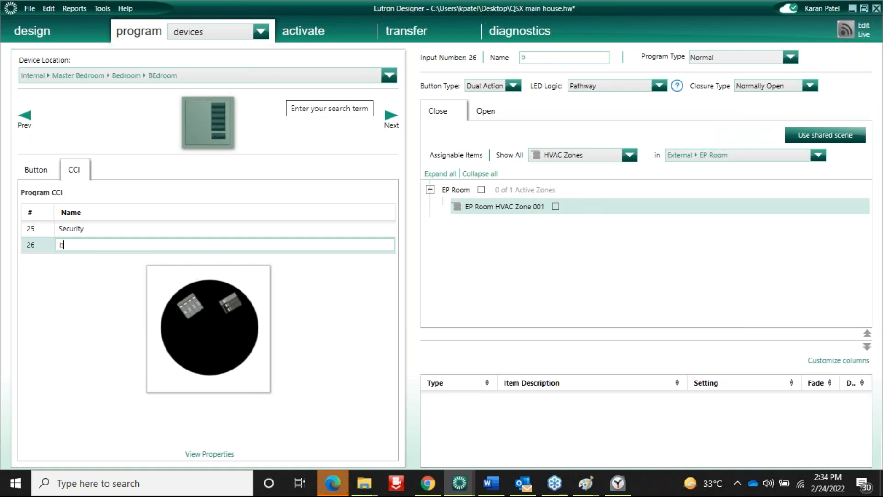
pyautogui.write('alcony')
pyautogui.click(439, 112)
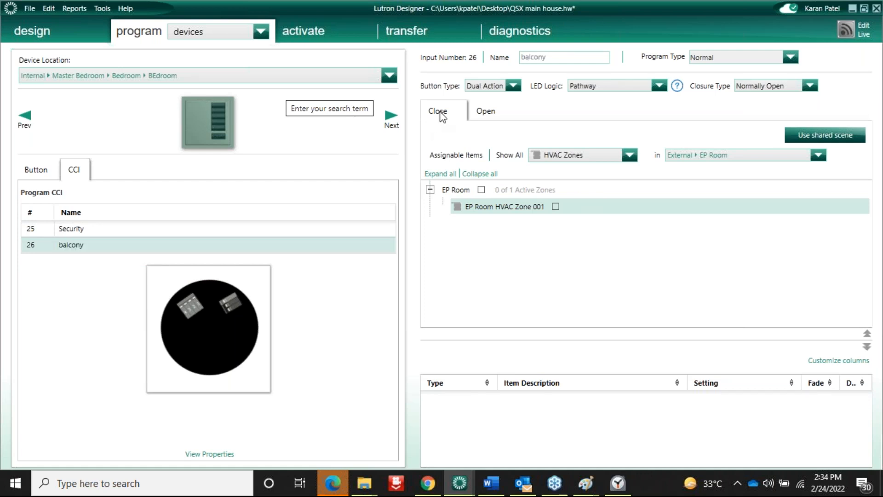
pyautogui.click(112, 249)
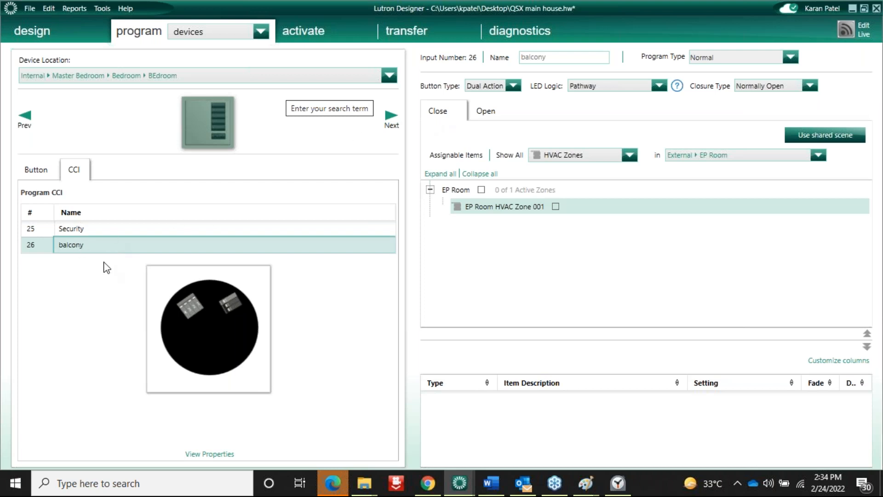
pyautogui.click(96, 245)
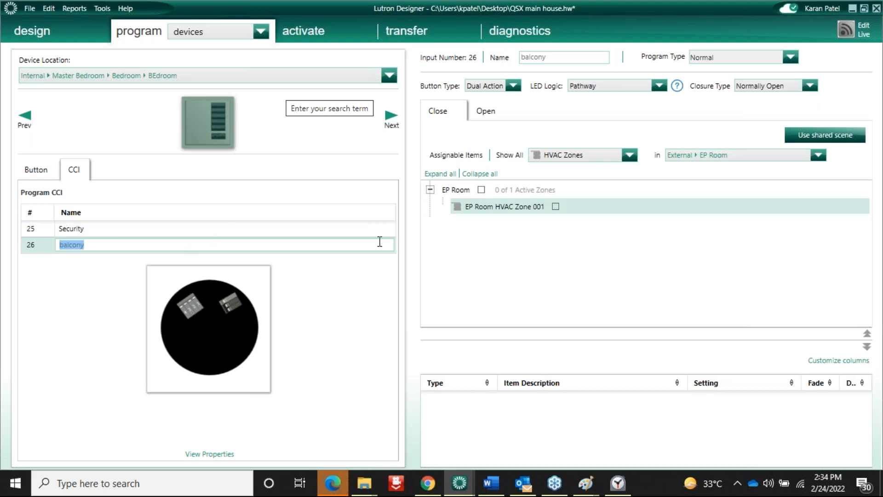
# Add EP Room HVAC Zone 001 to balcony's Open action with Low fan speed and a 27 °C target
pyautogui.click(489, 118)
pyautogui.click(555, 191)
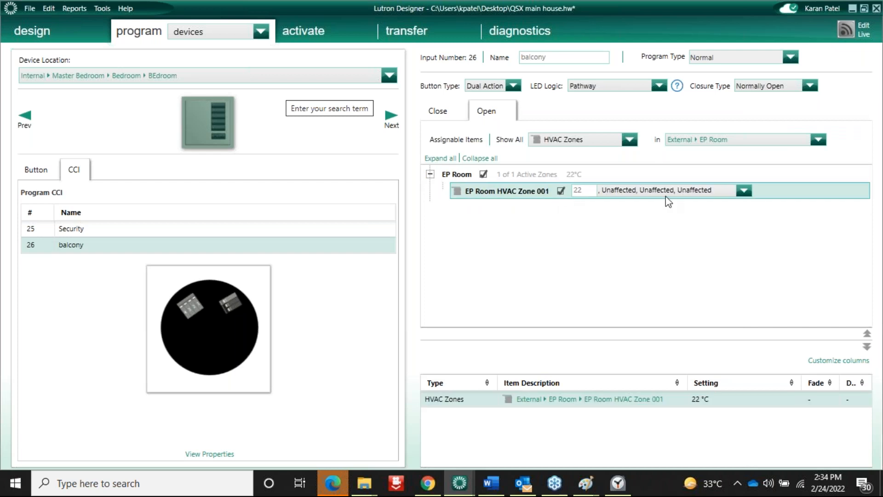
pyautogui.click(743, 191)
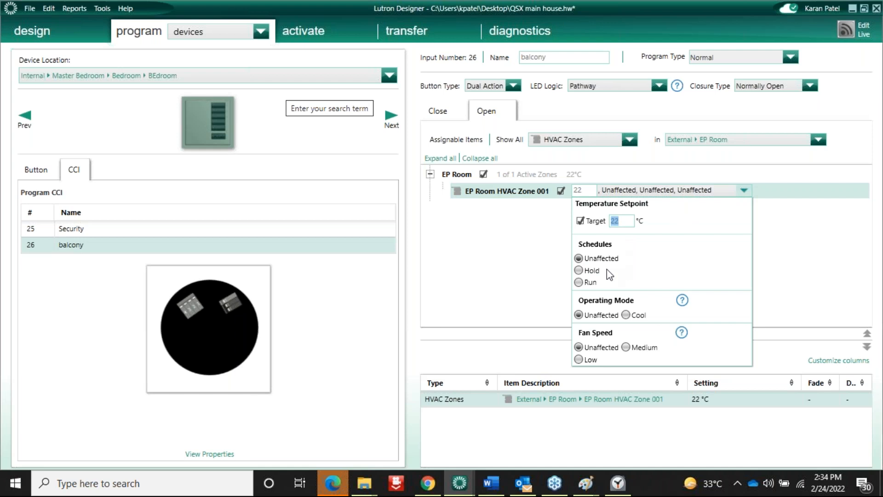
pyautogui.click(578, 360)
pyautogui.click(521, 224)
pyautogui.click(664, 190)
pyautogui.press('BackSpace')
pyautogui.write('27')
pyautogui.press('Return')
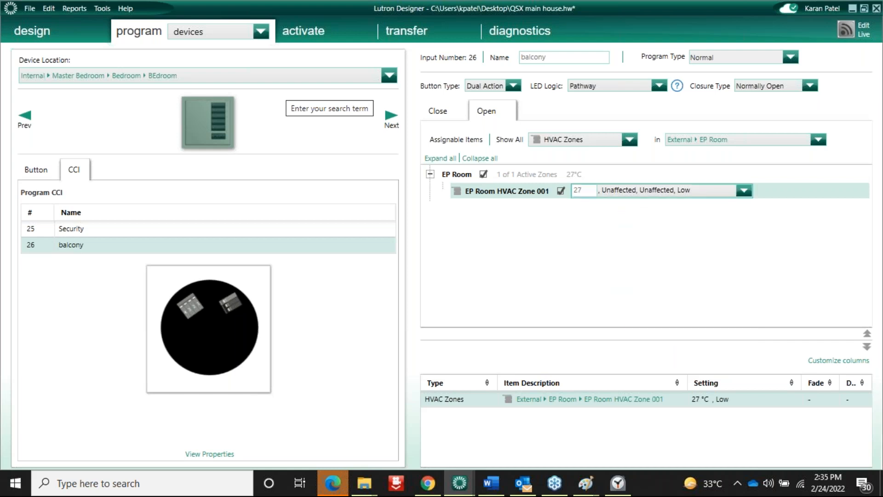
# Go to the loads view and show the HVAC zones in EP Room
pyautogui.click(34, 31)
pyautogui.click(90, 33)
pyautogui.click(62, 36)
pyautogui.click(78, 26)
pyautogui.click(81, 66)
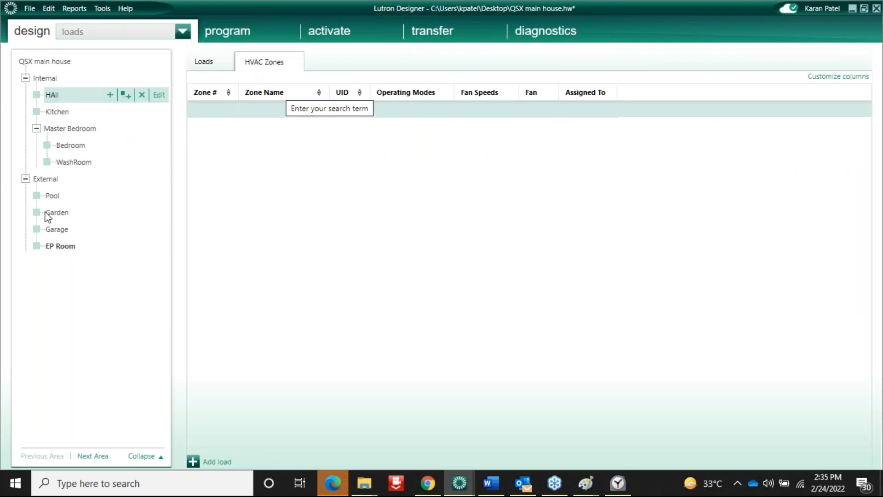
pyautogui.click(69, 247)
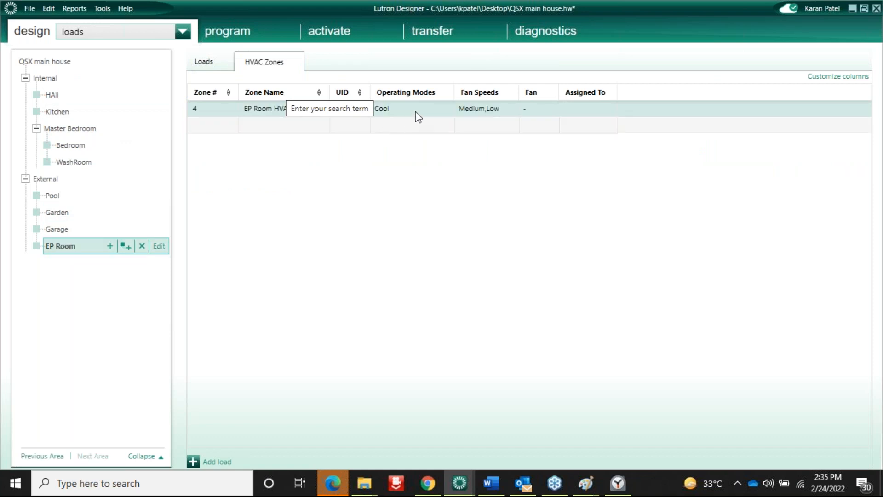
# Add Off to EP Room HVAC Zone 001's allowed operating modes alongside Cool
pyautogui.click(500, 117)
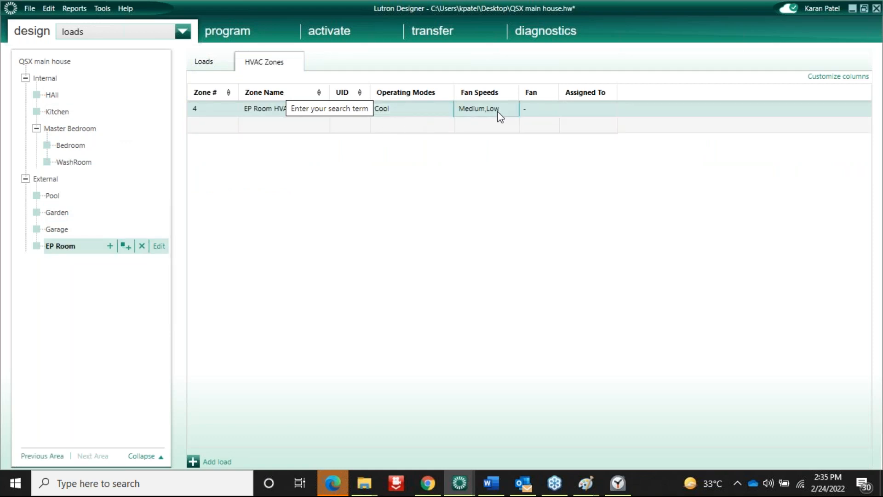
pyautogui.click(500, 116)
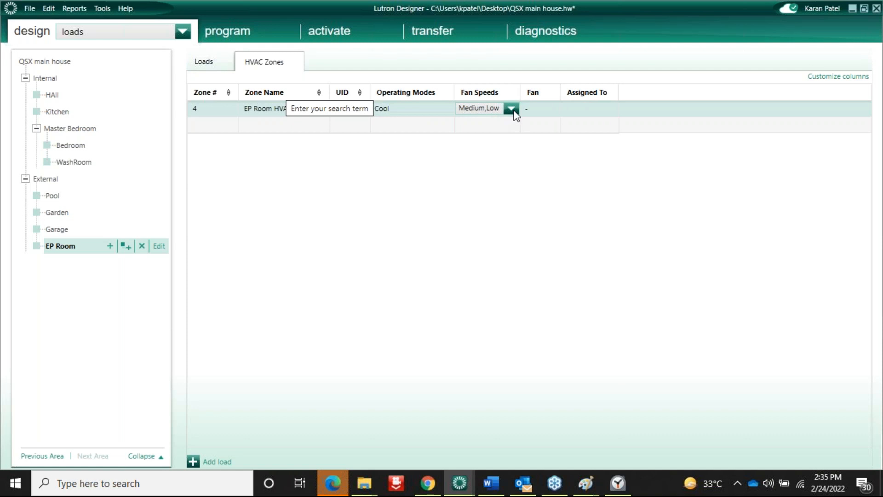
pyautogui.click(511, 108)
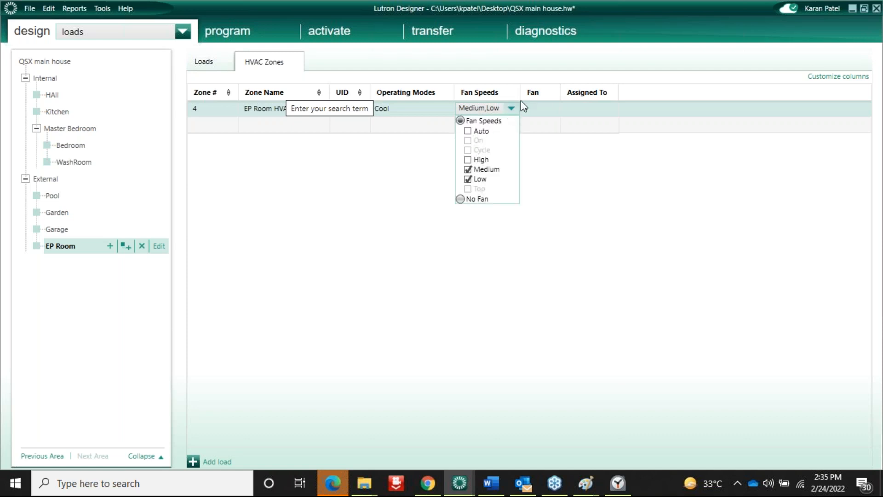
pyautogui.click(399, 110)
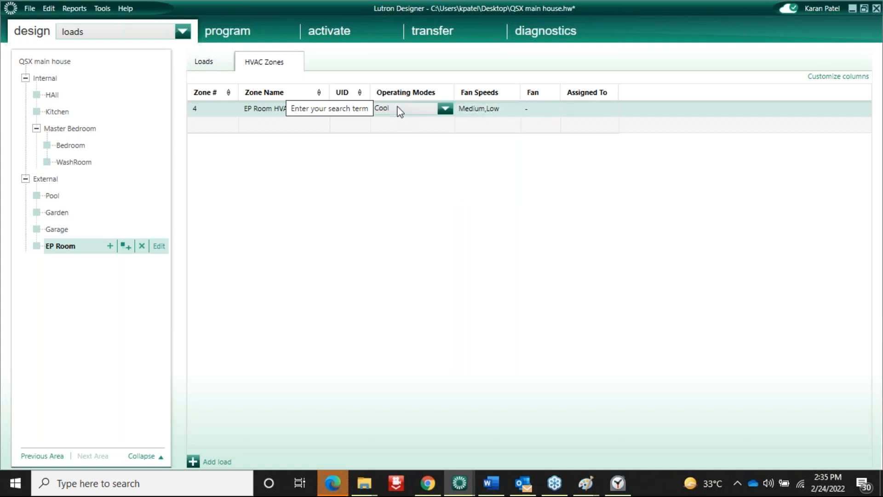
pyautogui.click(442, 111)
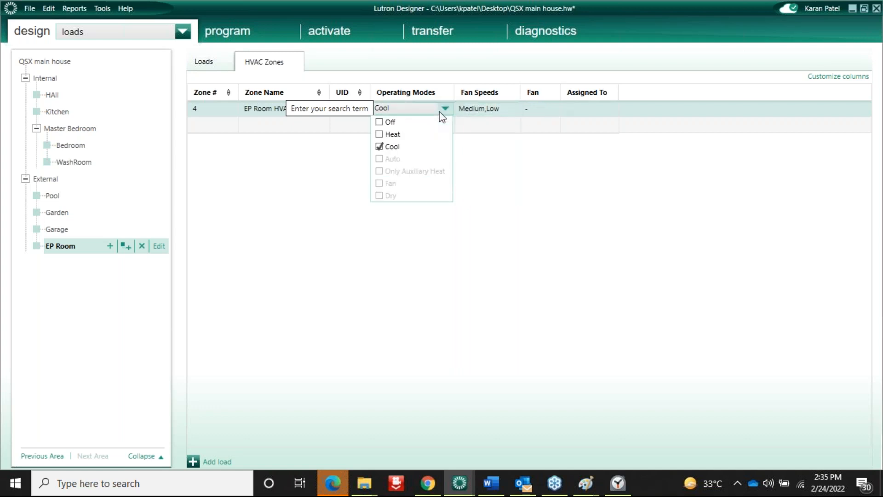
pyautogui.click(380, 122)
pyautogui.click(242, 32)
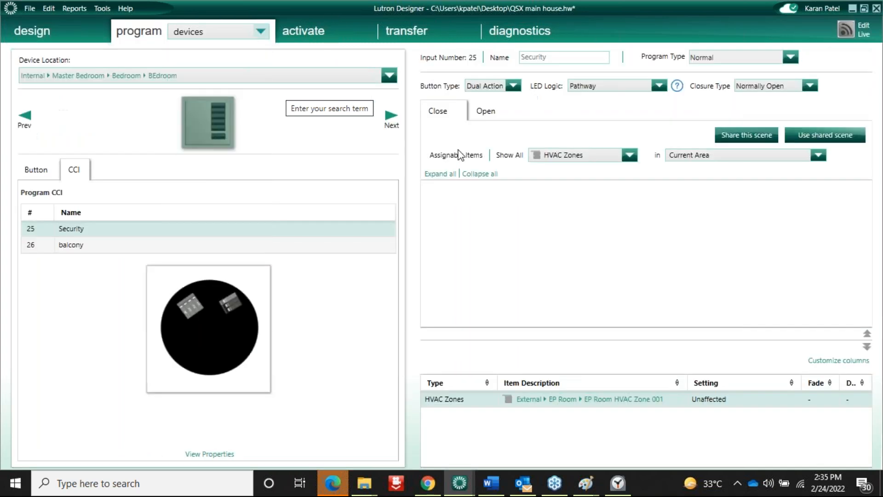
# Set the balcony Open action's EP Room HVAC Zone 001 operating mode to Off, giving 27 °C, Off, Low
pyautogui.click(93, 245)
pyautogui.click(485, 112)
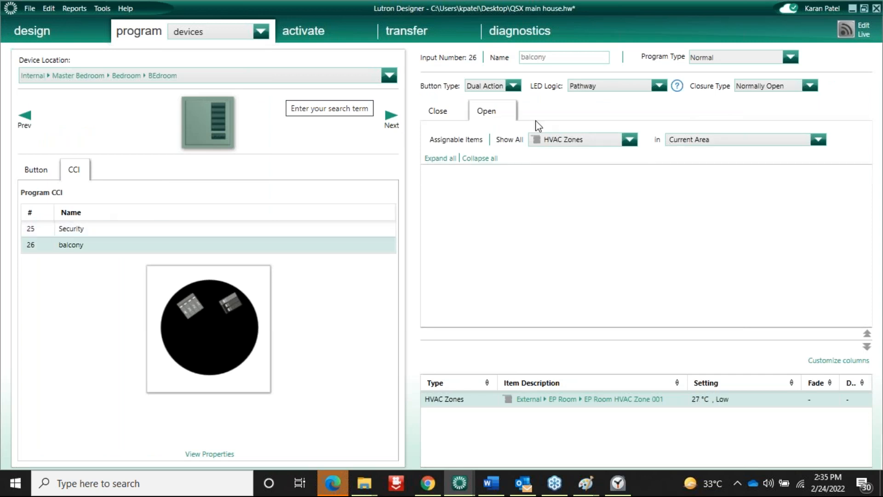
pyautogui.click(698, 146)
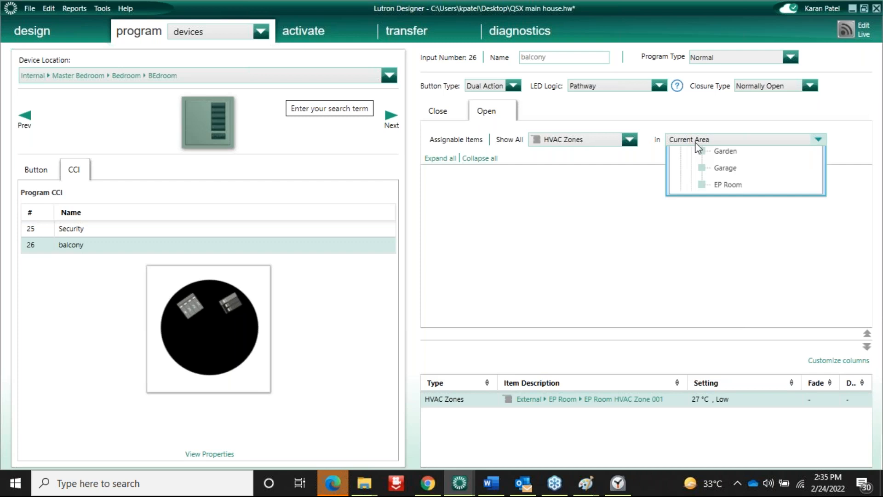
pyautogui.click(735, 362)
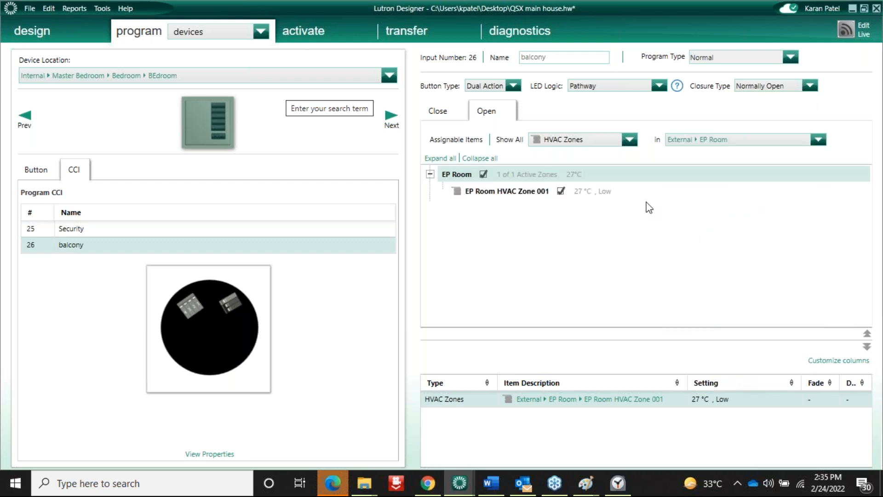
pyautogui.click(646, 201)
pyautogui.click(665, 197)
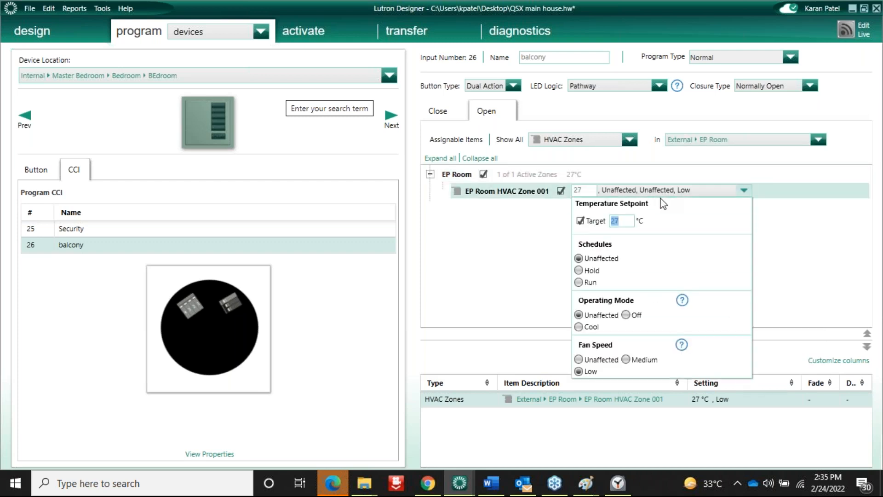
pyautogui.click(627, 316)
pyautogui.click(473, 290)
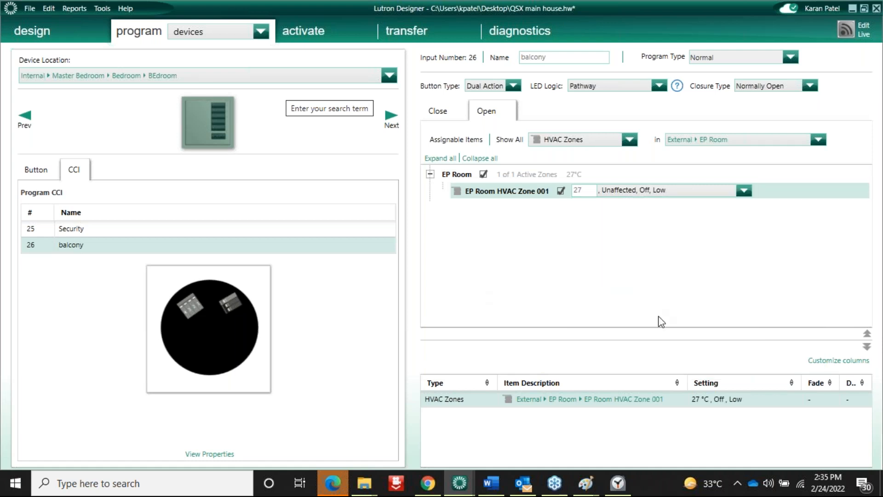
pyautogui.click(548, 222)
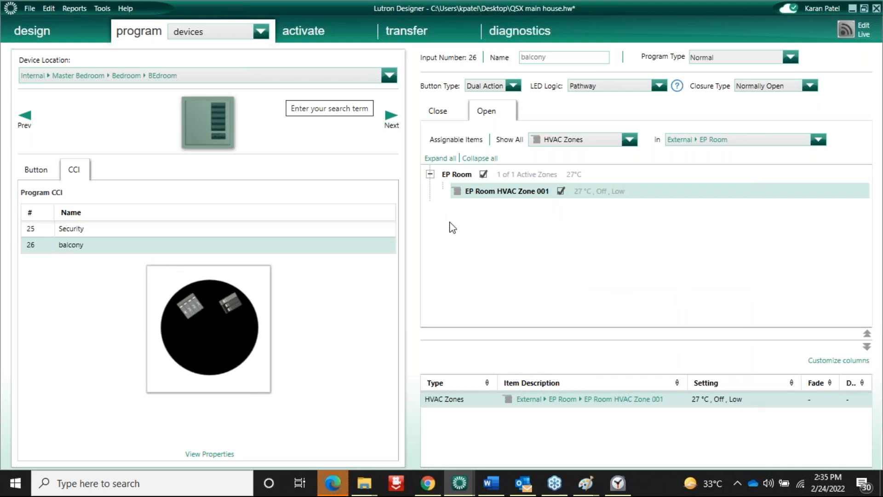
pyautogui.click(441, 111)
# Set the balcony Close action's EP Room HVAC Zone 001 to Cool mode at 22 °C
pyautogui.click(594, 206)
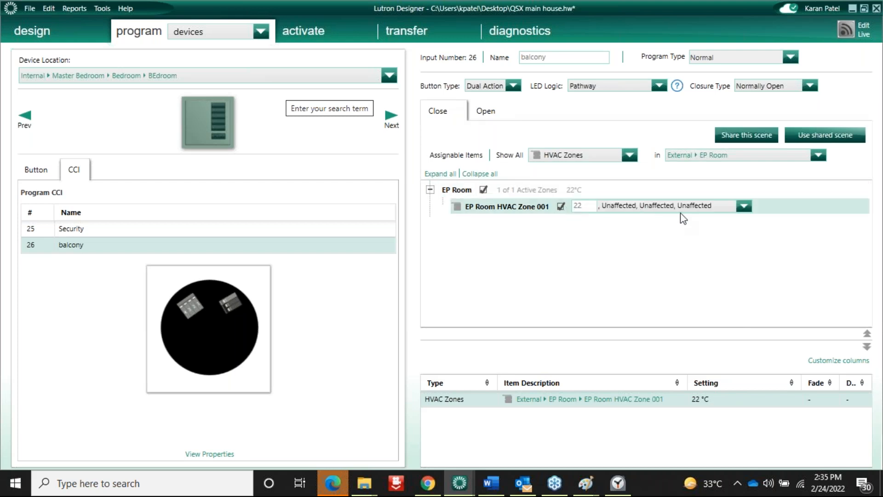
pyautogui.click(744, 206)
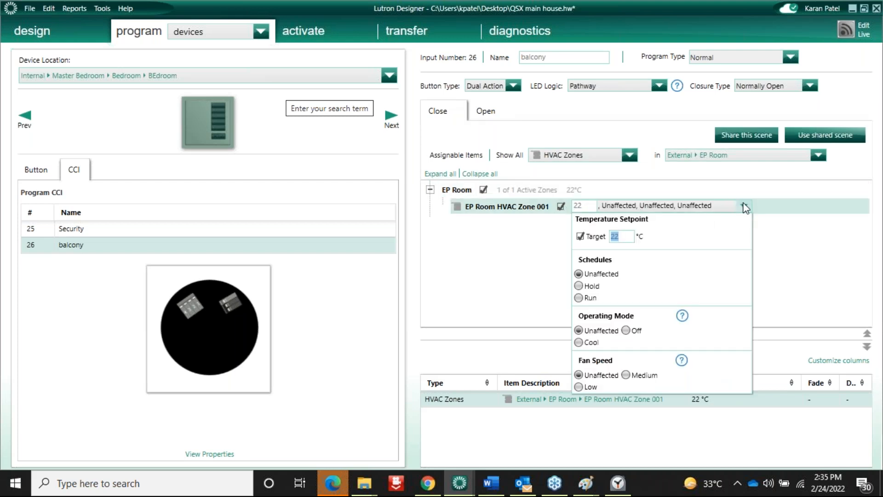
pyautogui.click(579, 342)
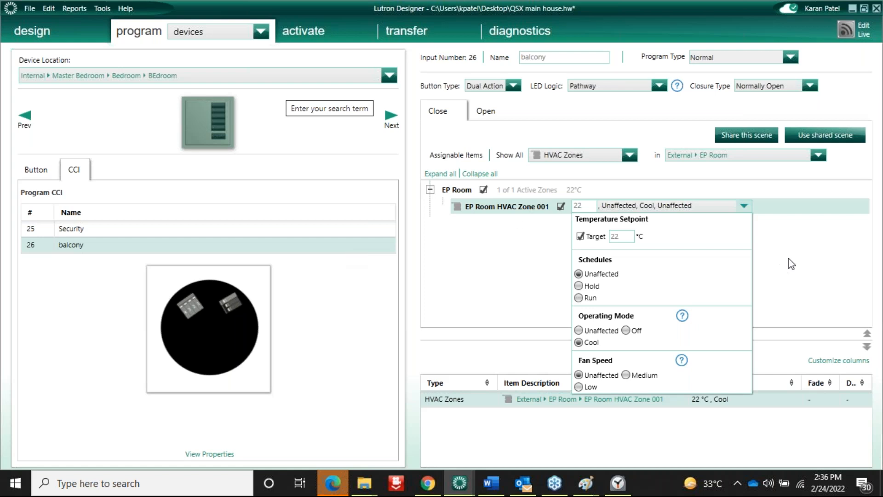
pyautogui.click(869, 230)
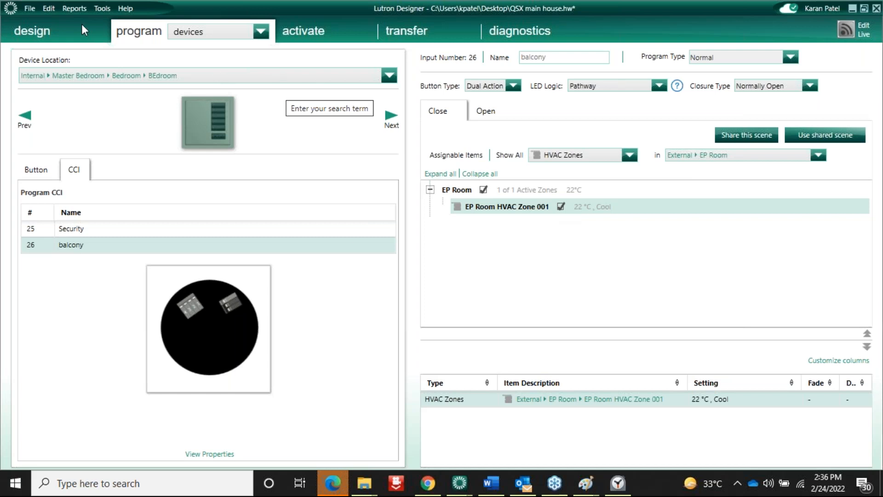
# Browse the Reports and Tools menus without choosing anything
pyautogui.click(74, 9)
pyautogui.click(102, 8)
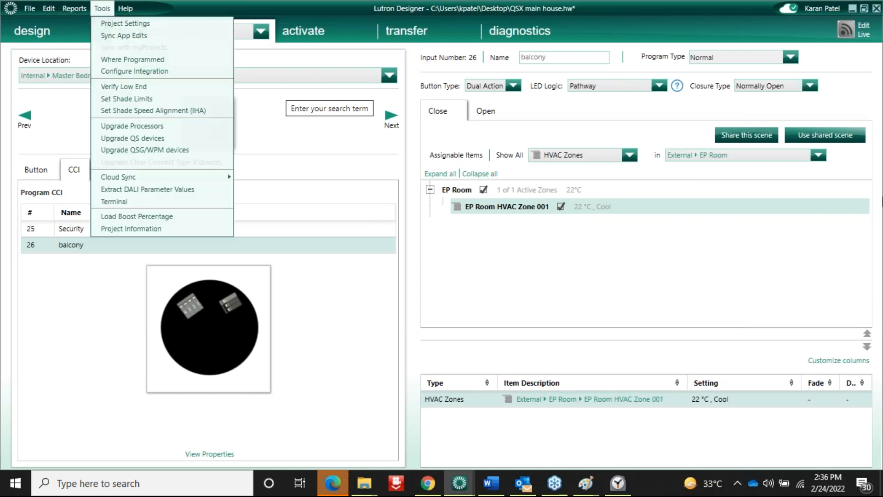
pyautogui.click(869, 228)
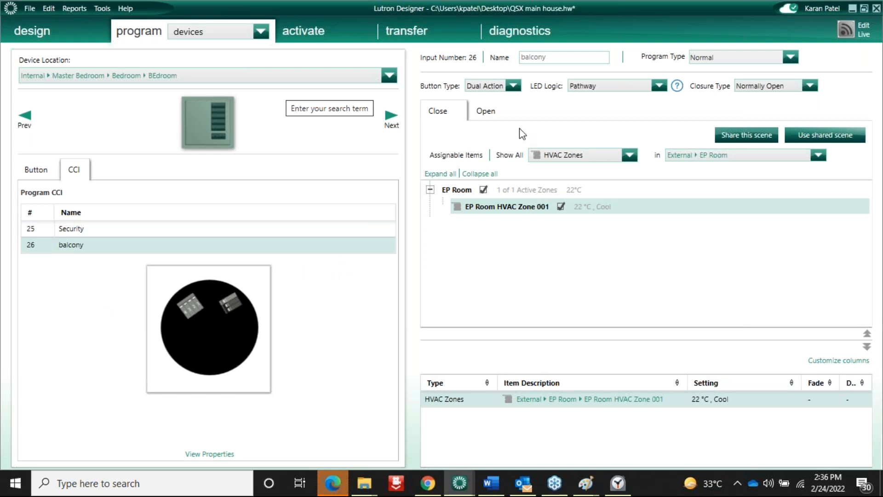
pyautogui.click(611, 190)
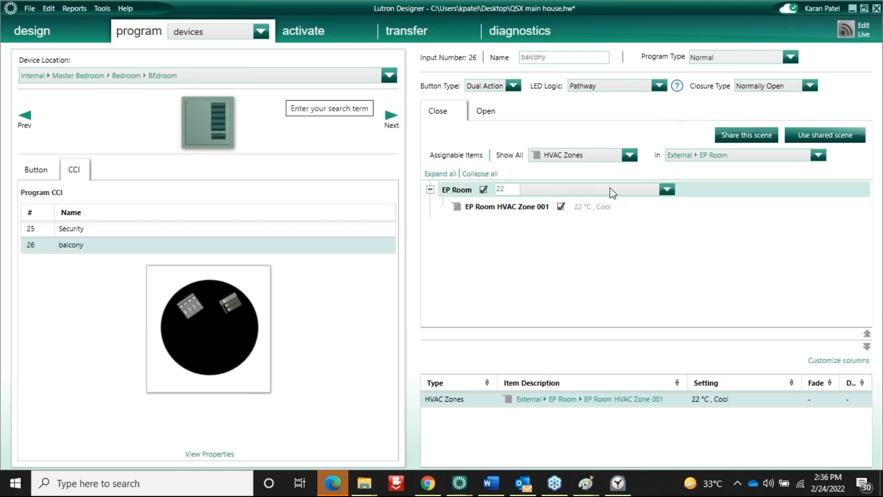
pyautogui.click(602, 207)
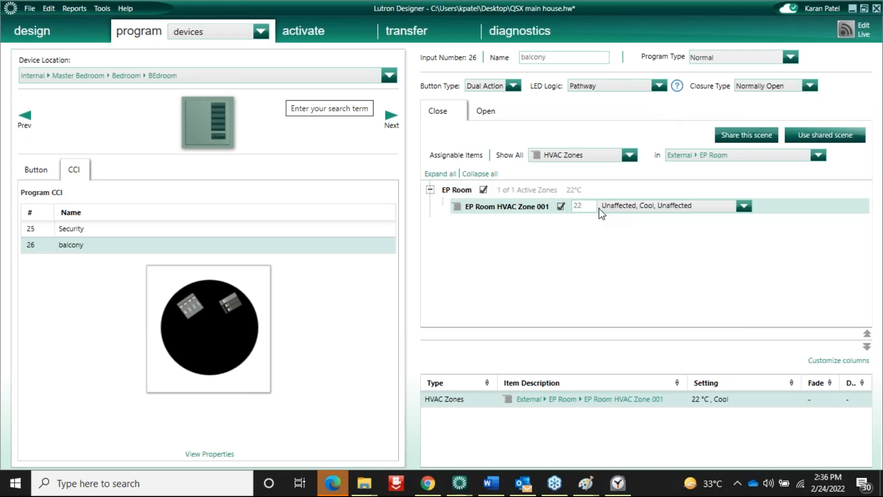
pyautogui.click(654, 210)
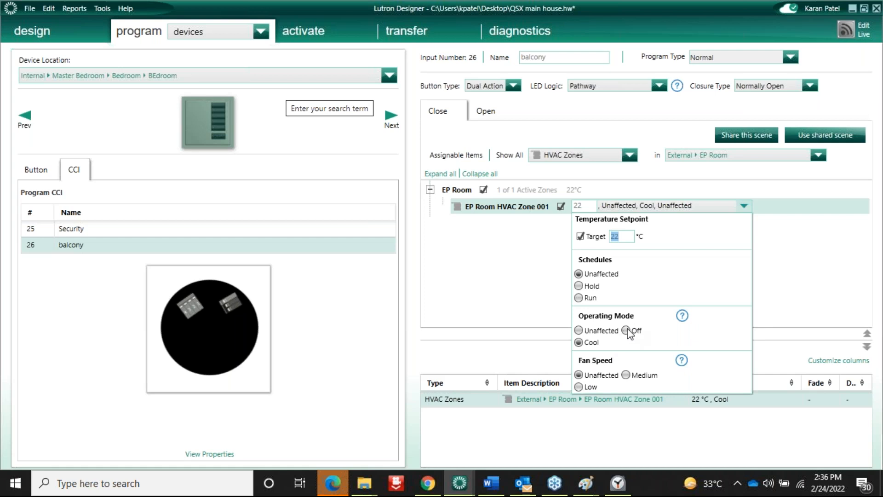
pyautogui.click(859, 228)
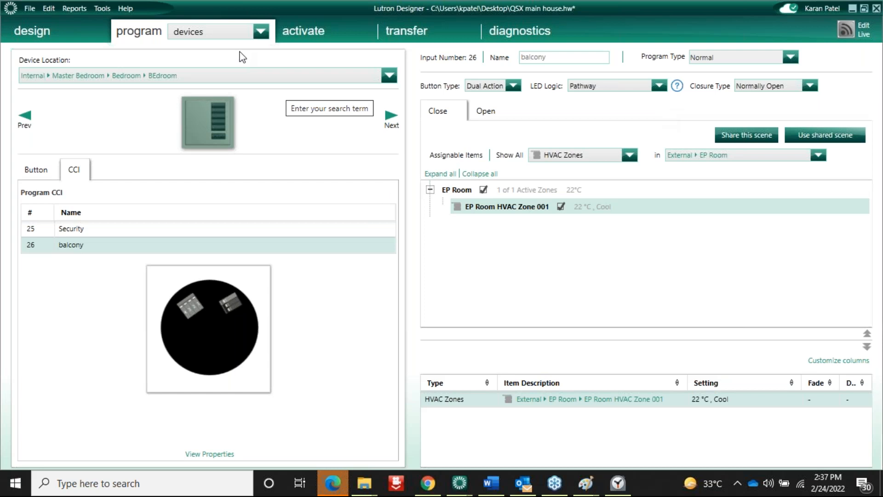
pyautogui.click(213, 32)
pyautogui.click(30, 10)
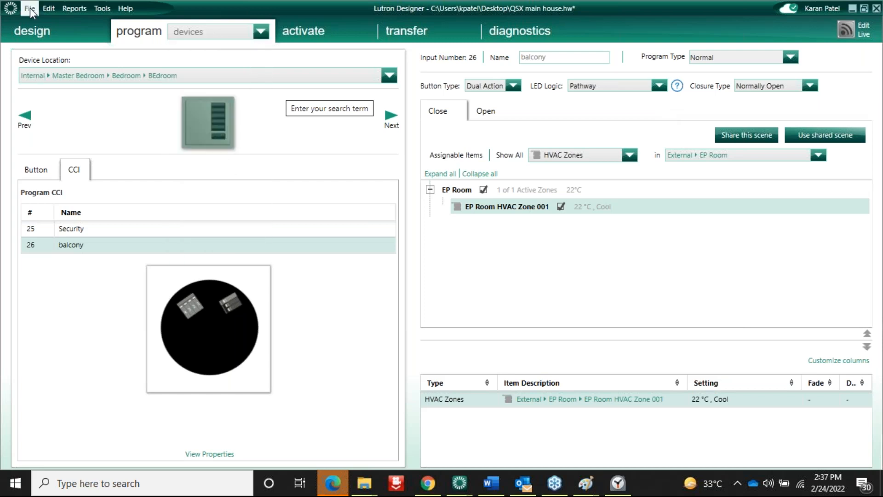
pyautogui.click(82, 10)
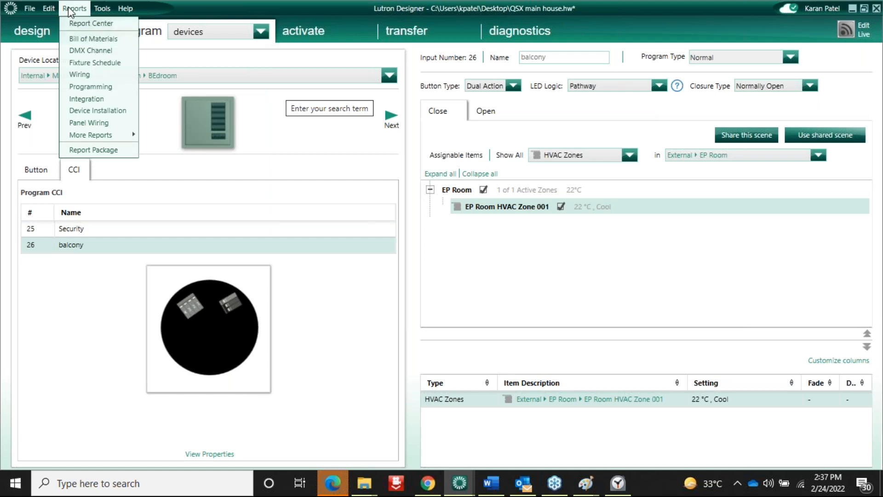
pyautogui.click(69, 12)
pyautogui.click(102, 8)
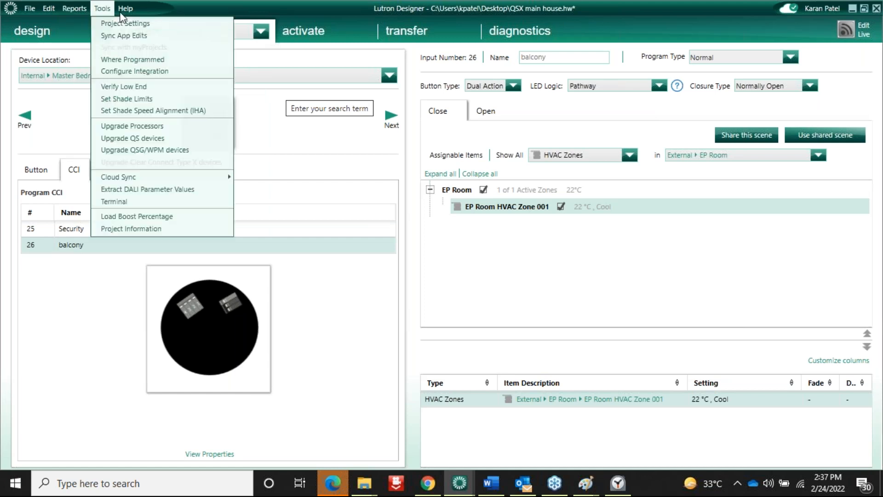
pyautogui.click(110, 23)
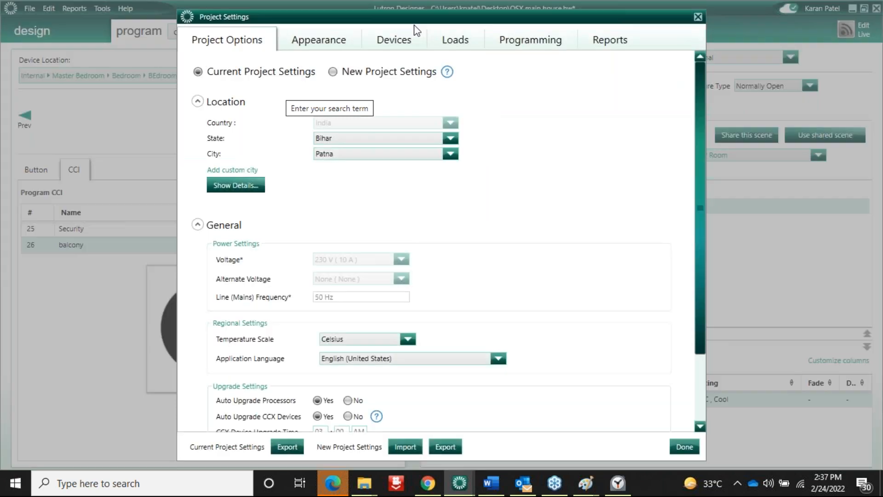
pyautogui.click(562, 40)
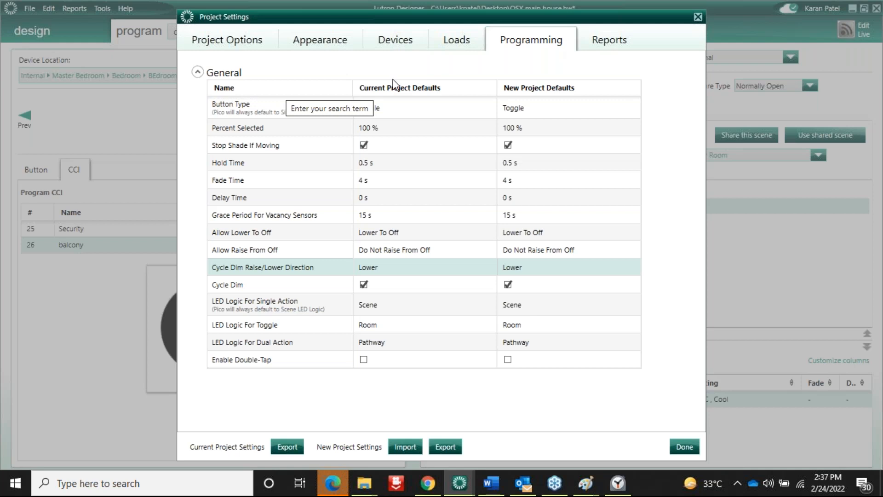
pyautogui.click(413, 115)
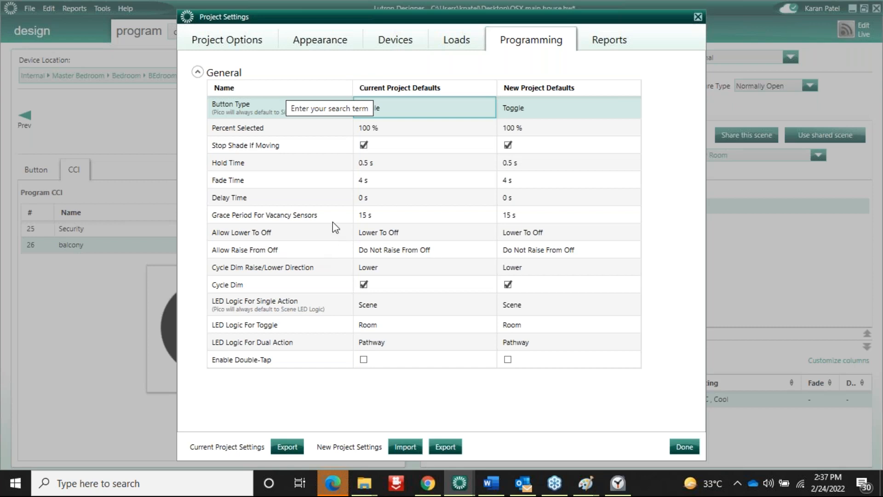
pyautogui.click(421, 252)
pyautogui.click(432, 252)
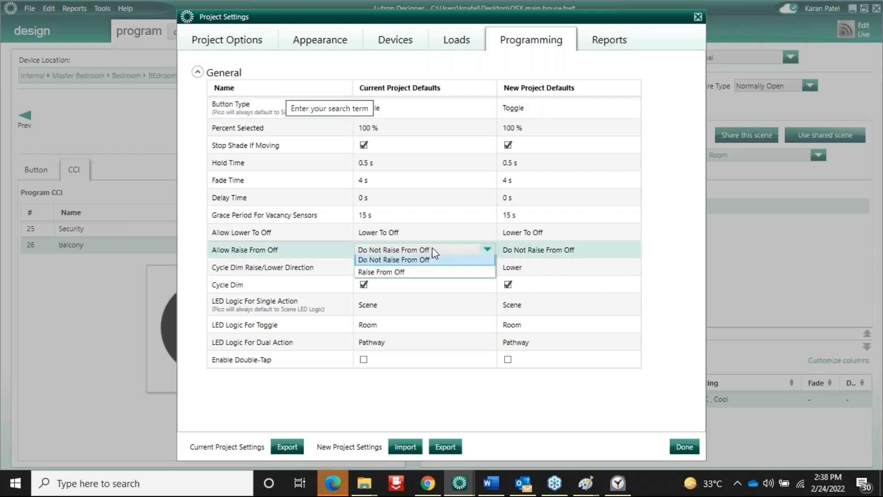
pyautogui.click(402, 262)
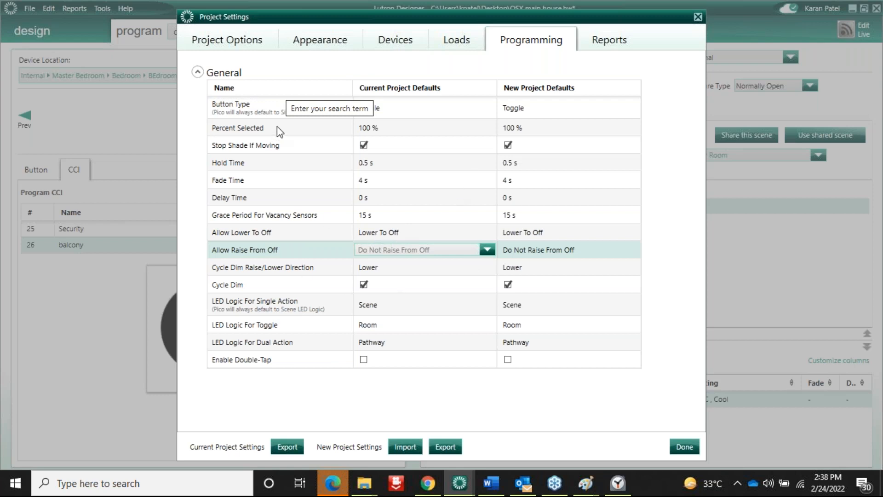
pyautogui.click(453, 40)
pyautogui.click(684, 447)
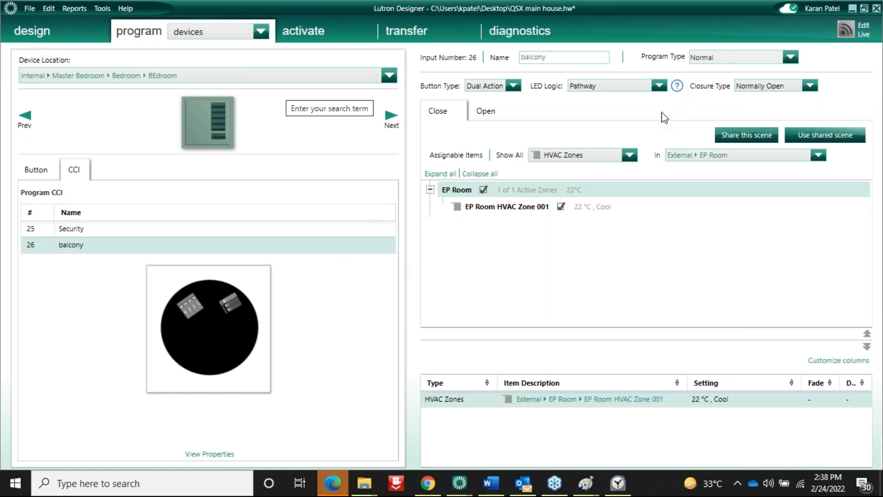
pyautogui.click(258, 32)
# Switch to thermostat programming and add Daily Schedule 1 to EP Room HVAC Zone 001
pyautogui.click(197, 105)
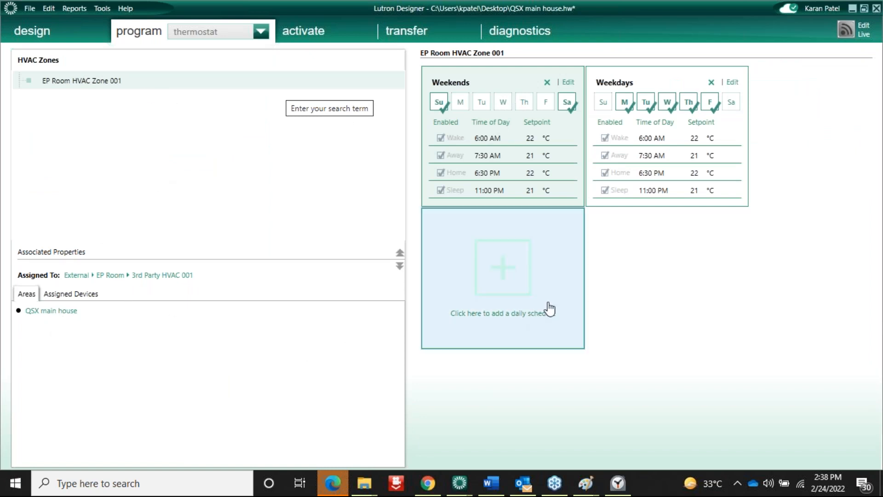
pyautogui.click(512, 272)
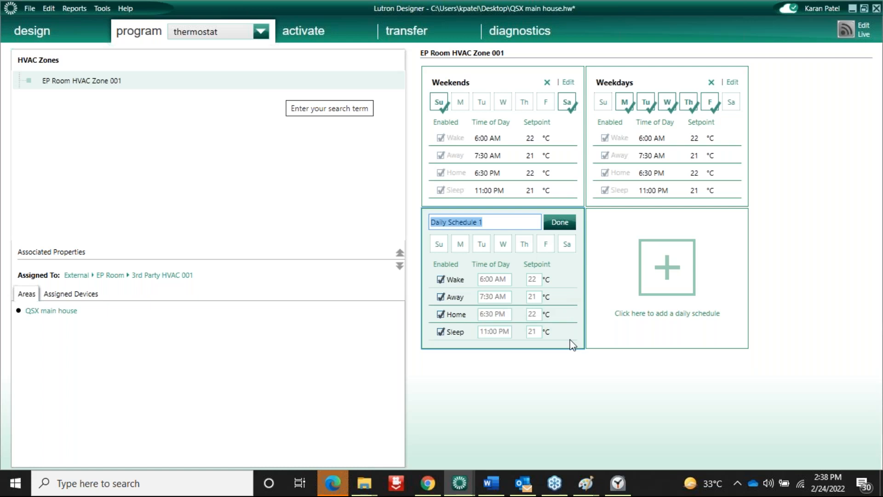
pyautogui.click(649, 285)
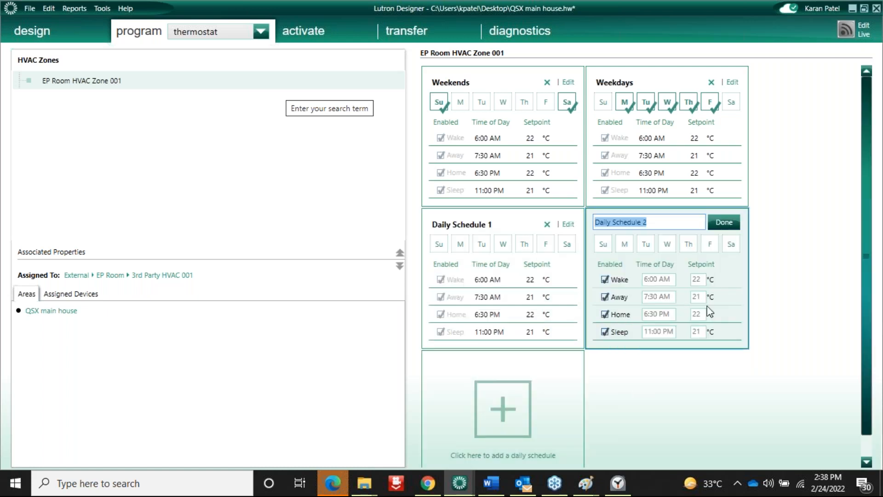
# Add Daily Schedules 2 through 5, each with Wake, Away, Home and Sleep setpoints
pyautogui.scroll(-1, 506, 434)
pyautogui.click(506, 433)
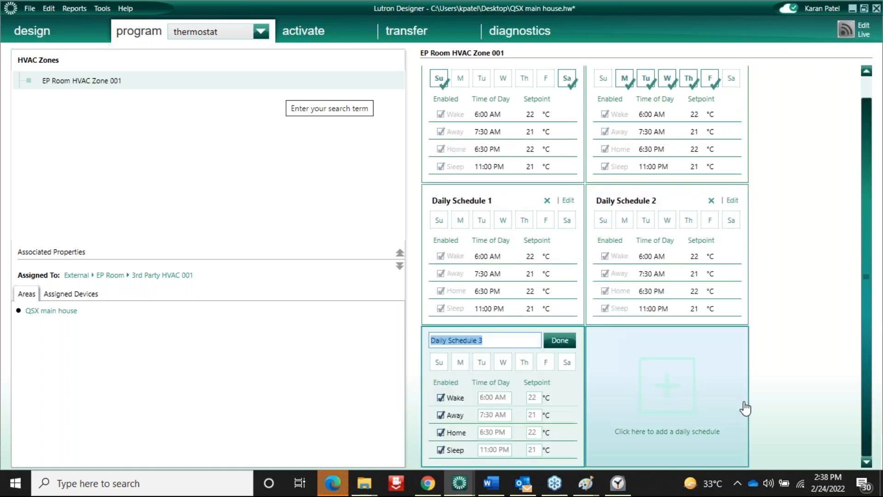
pyautogui.click(679, 405)
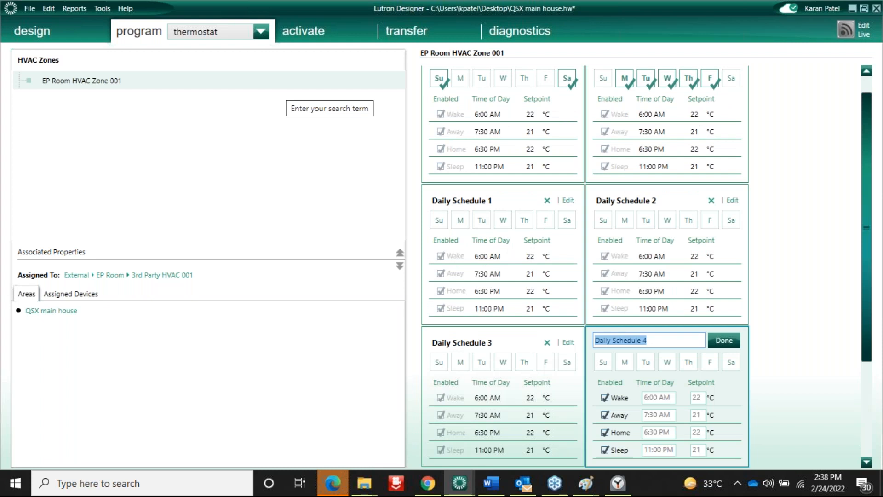
pyautogui.click(867, 423)
pyautogui.click(548, 366)
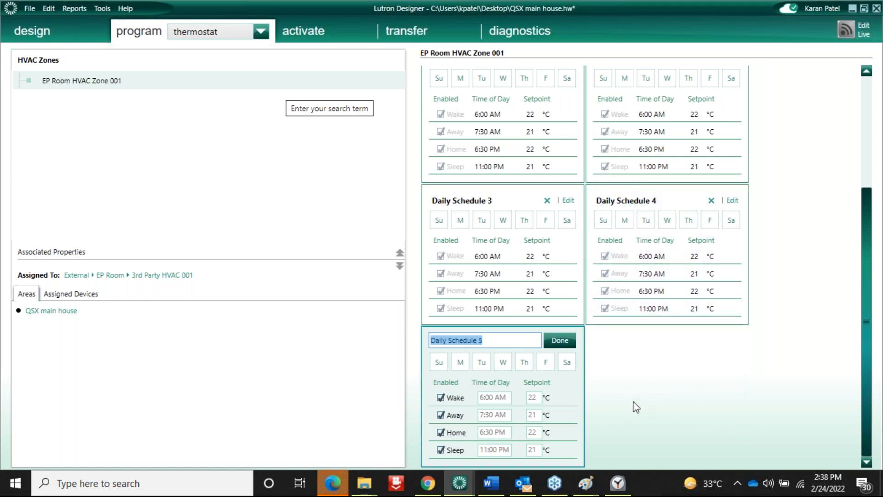
pyautogui.click(261, 32)
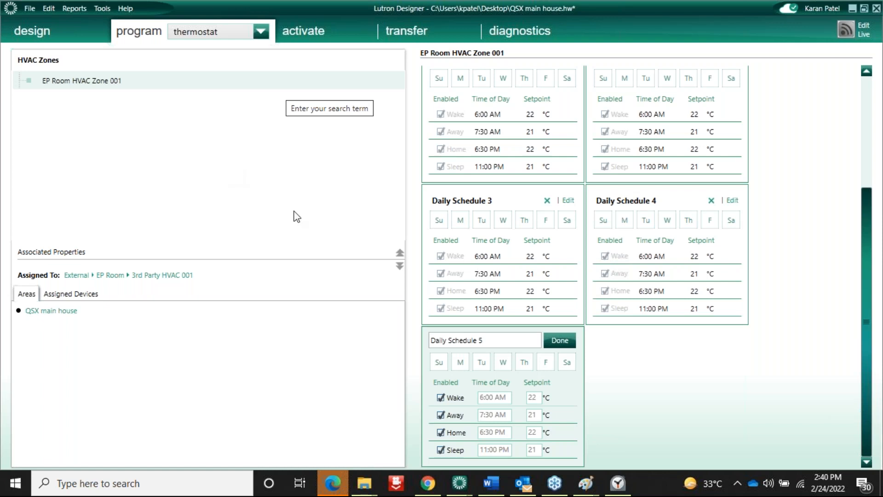
pyautogui.click(229, 37)
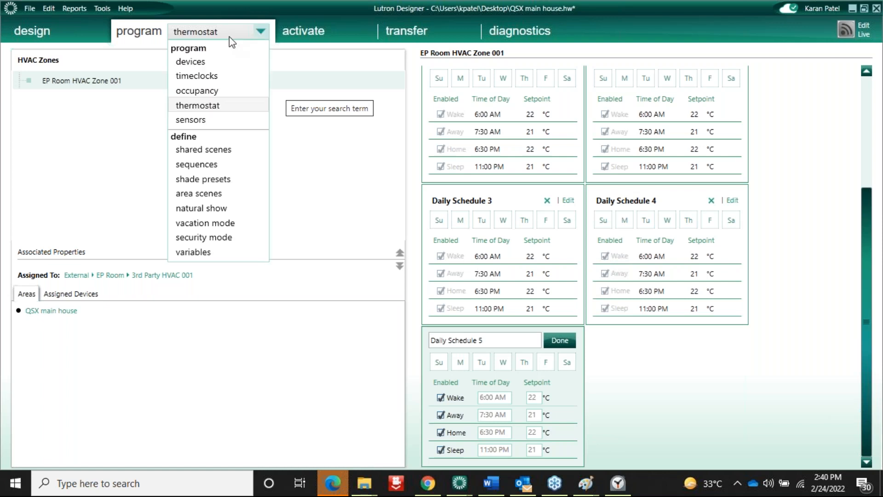
# Review the timeclocks, including the Lights timeclock with its External on and EX OFF events
pyautogui.click(209, 79)
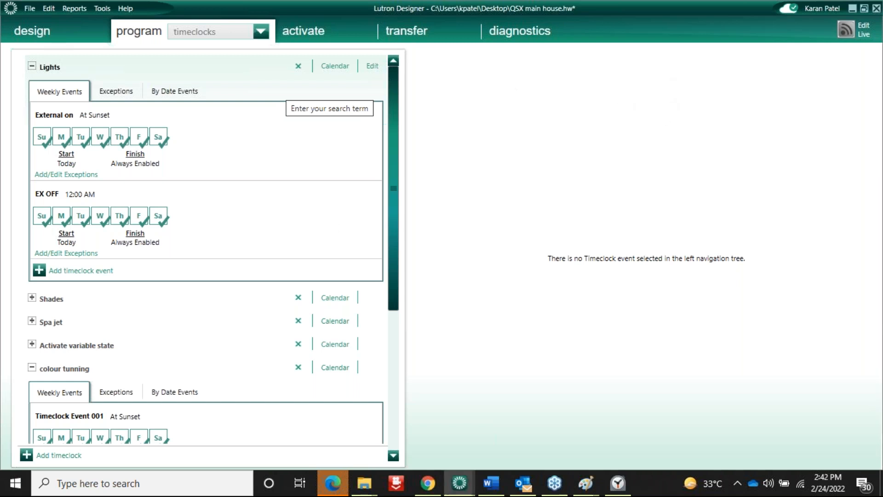
pyautogui.click(92, 31)
# Show the equipment locations and a module's inputs, with the Garage sensor on input 1
pyautogui.click(92, 32)
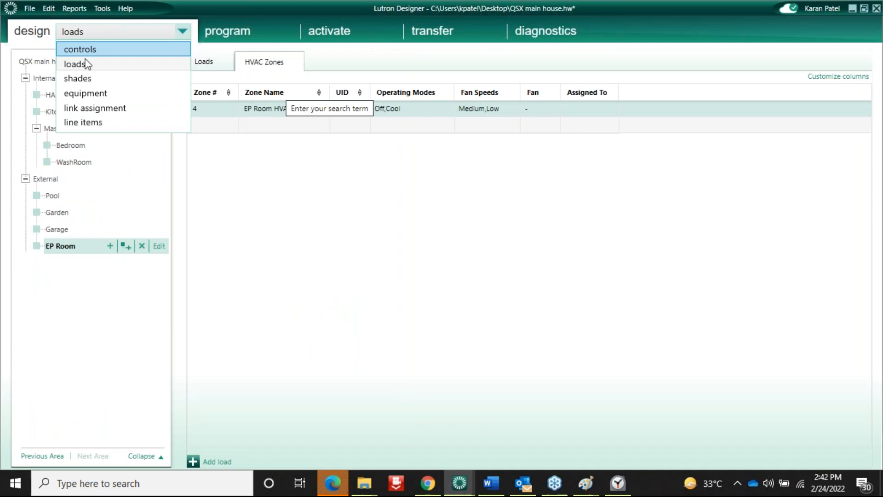
pyautogui.click(95, 94)
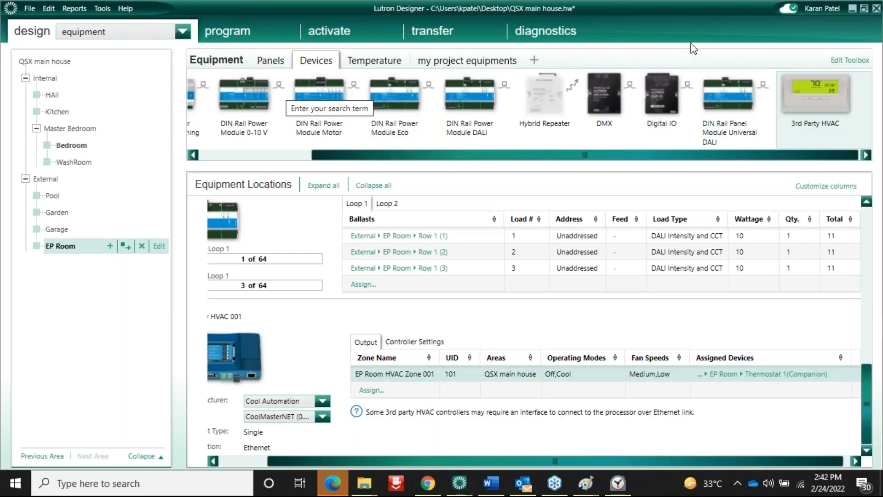
pyautogui.click(867, 317)
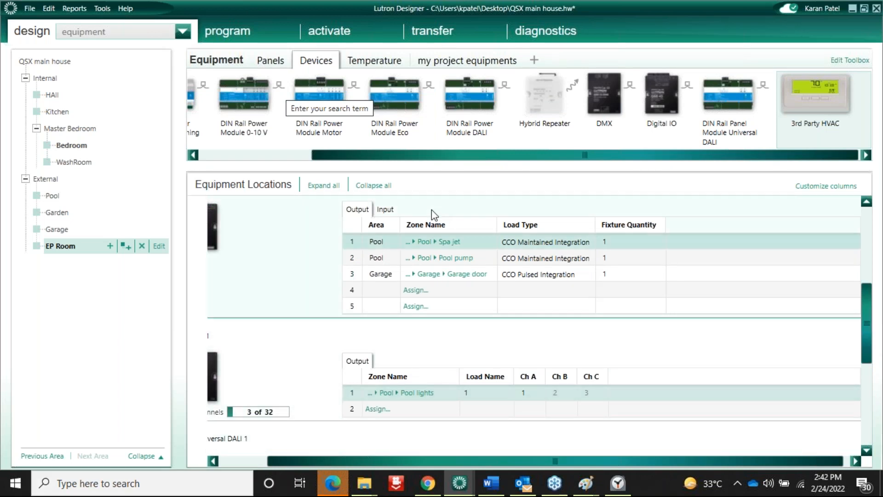
pyautogui.click(385, 210)
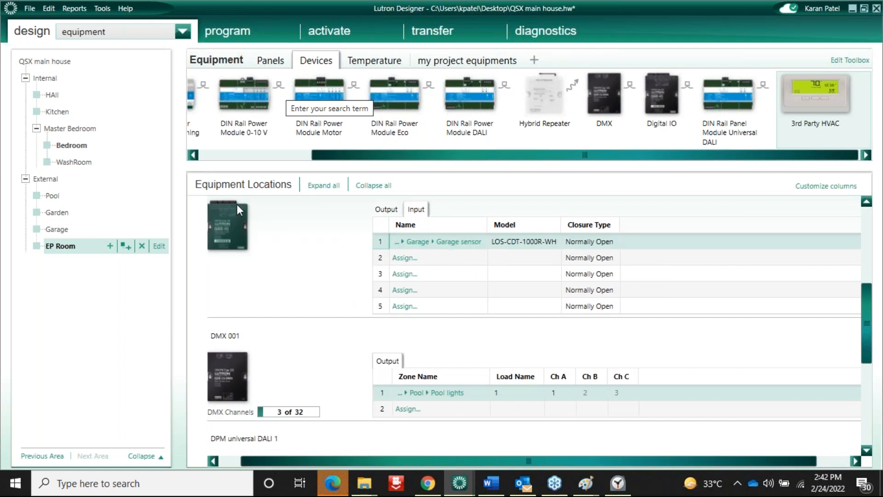
# View Garage occupancy programming, where Night Unoccupied sets Garage lights to 0% with 2 s fade
pyautogui.click(243, 35)
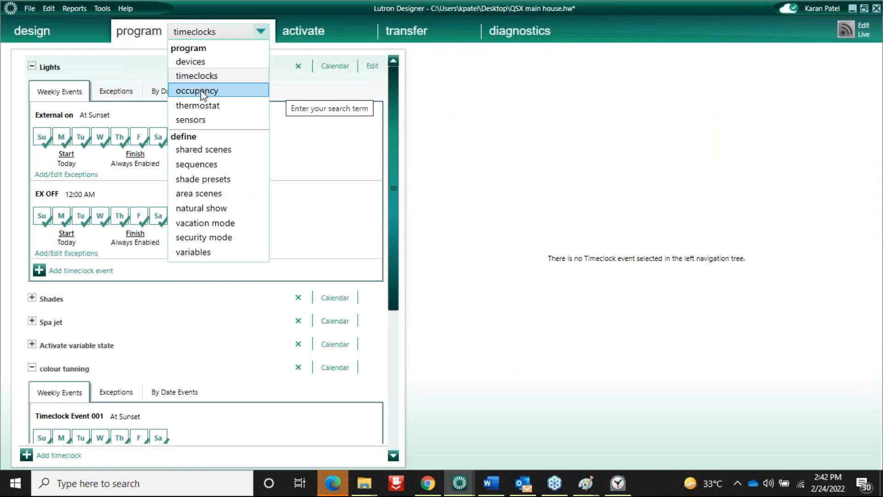
pyautogui.click(201, 92)
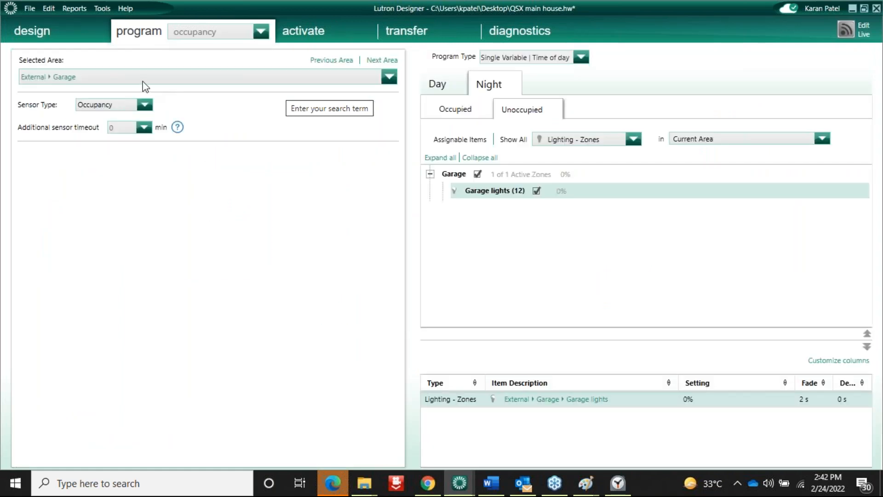
pyautogui.click(143, 82)
pyautogui.click(212, 411)
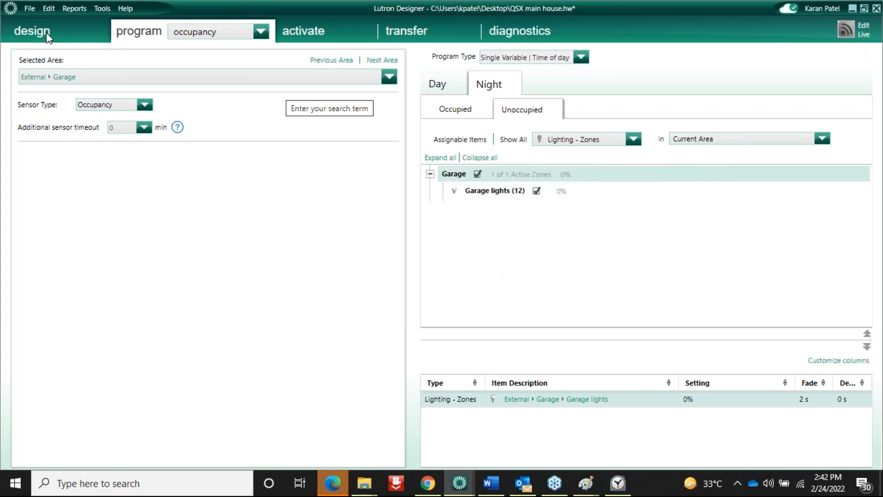
pyautogui.click(228, 36)
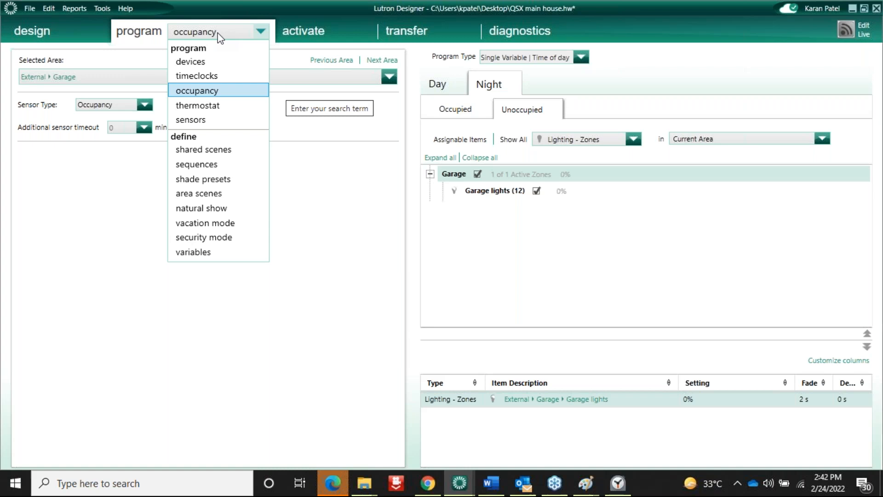
pyautogui.click(218, 33)
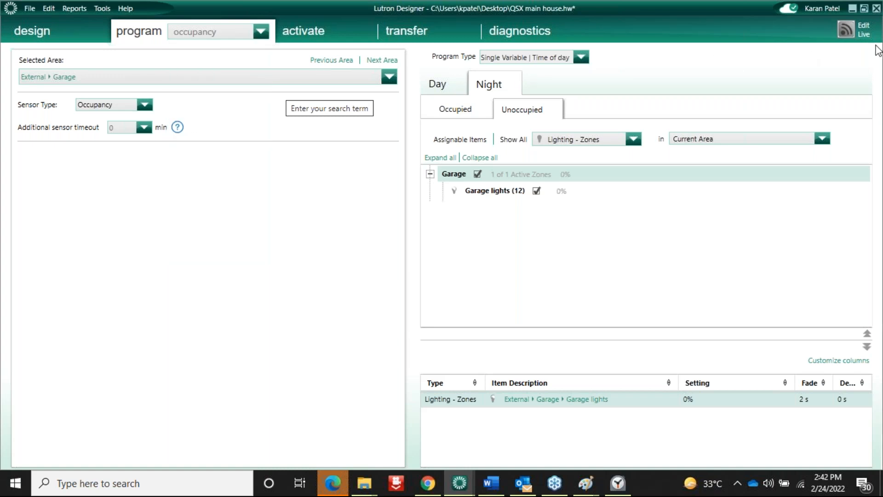